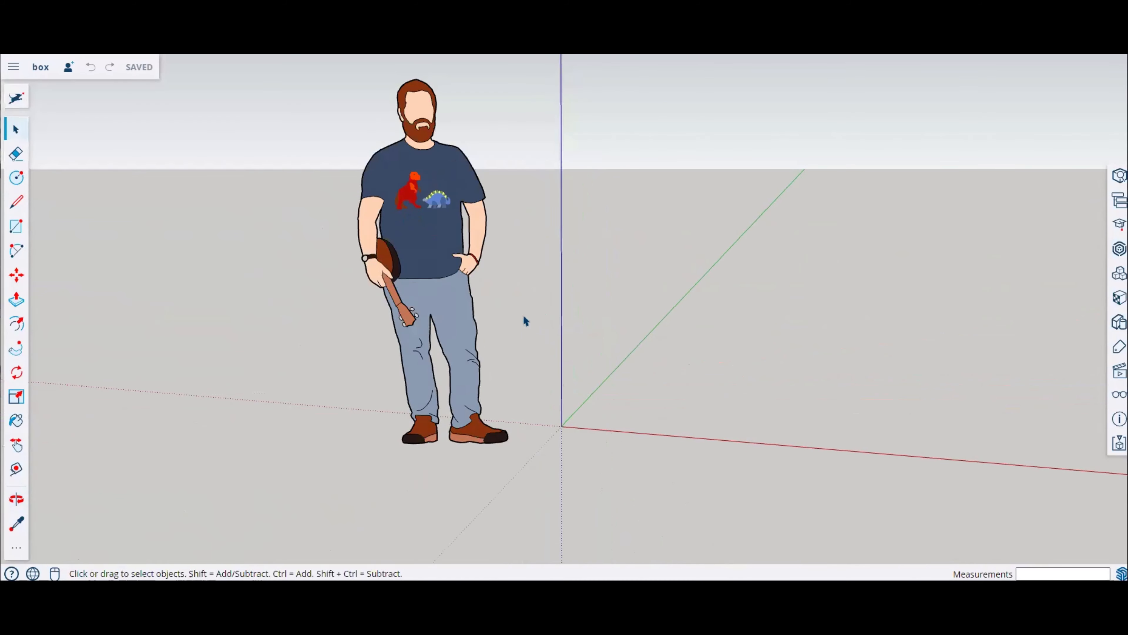
{"action": "left_click", "coordinate": [444, 253]}
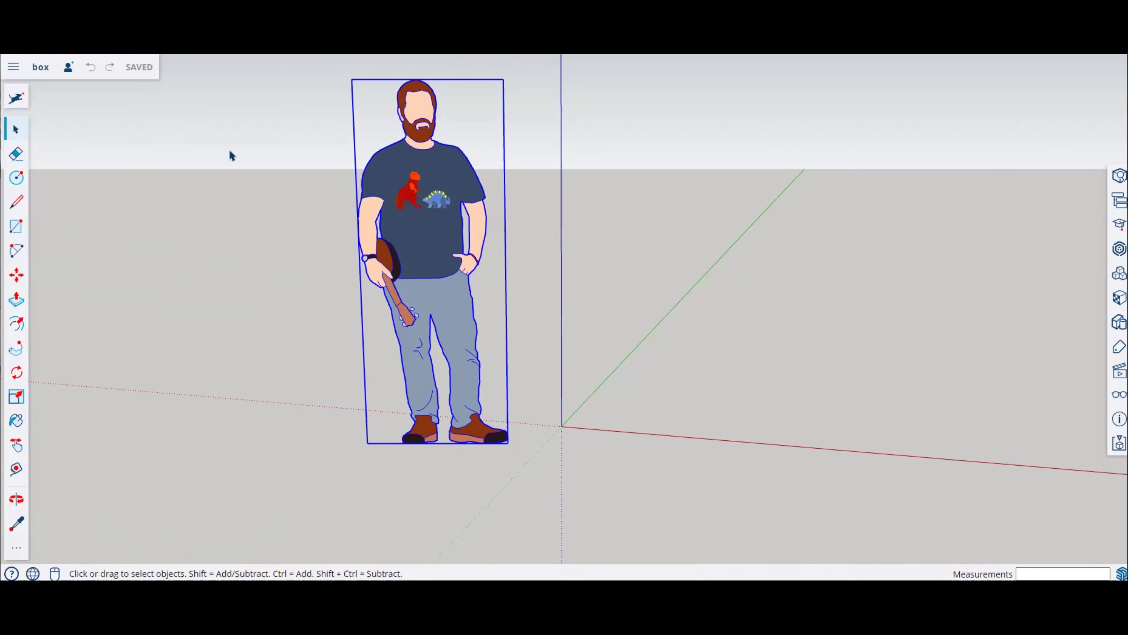
{"action": "left_click", "coordinate": [12, 160]}
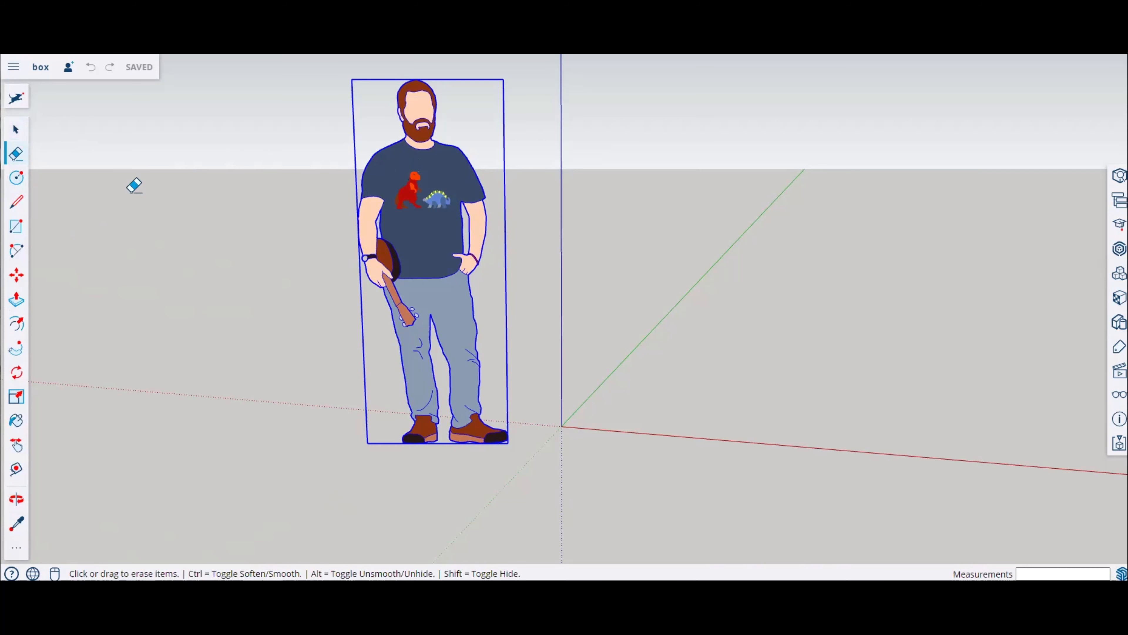
{"action": "left_click", "coordinate": [16, 184]}
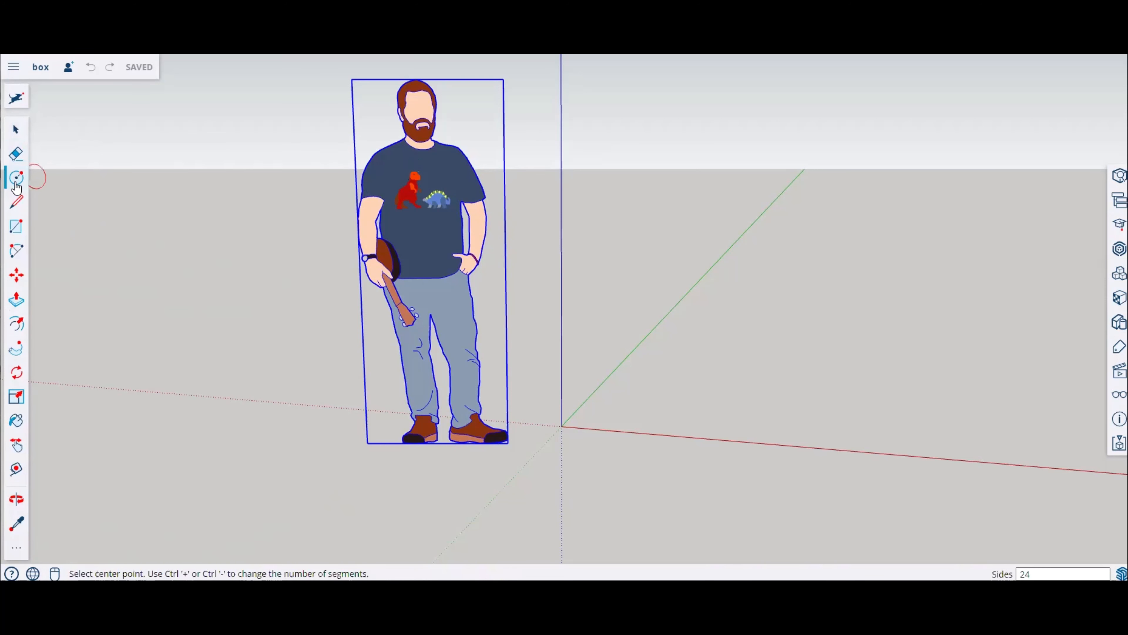
{"action": "left_click", "coordinate": [16, 204]}
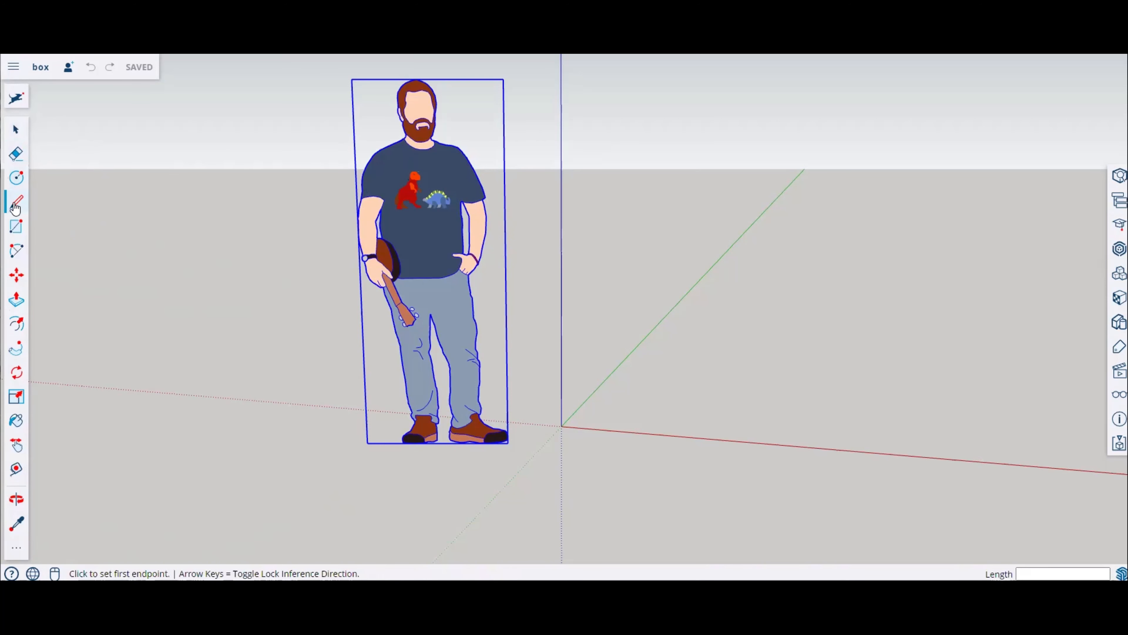
{"action": "left_click", "coordinate": [15, 231]}
Step: Draw a two-point arc about 1834 mm long with a bulge of about 795 mm, left of the person figure
{"action": "left_click", "coordinate": [16, 251]}
{"action": "middle_click_drag", "start_coordinate": [605, 353], "coordinate": [573, 444]}
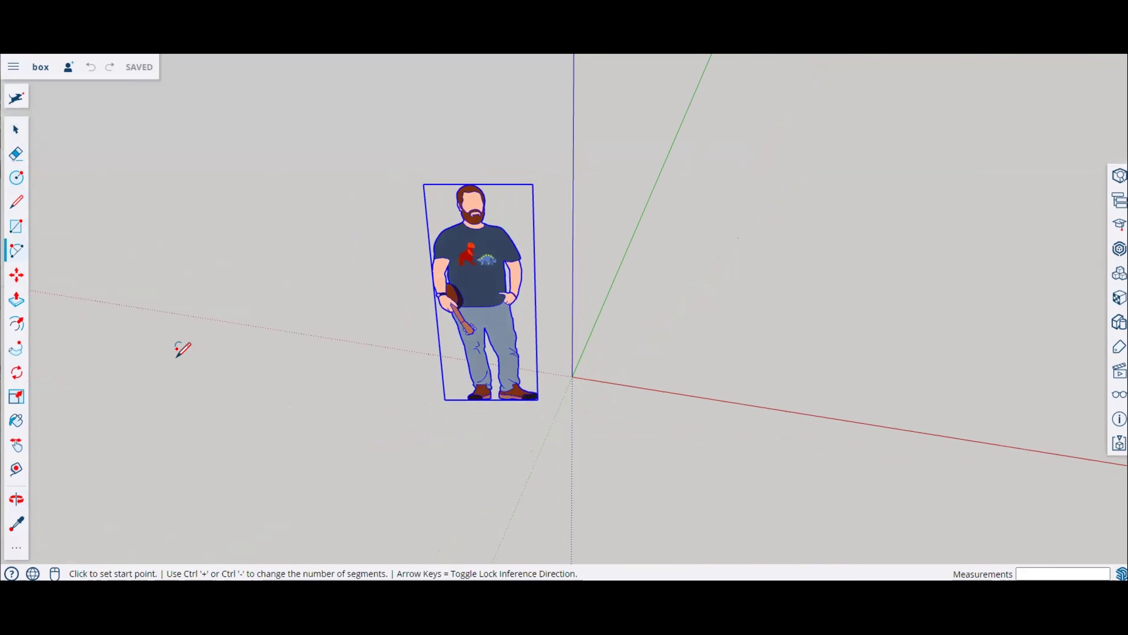
{"action": "left_click", "coordinate": [180, 358]}
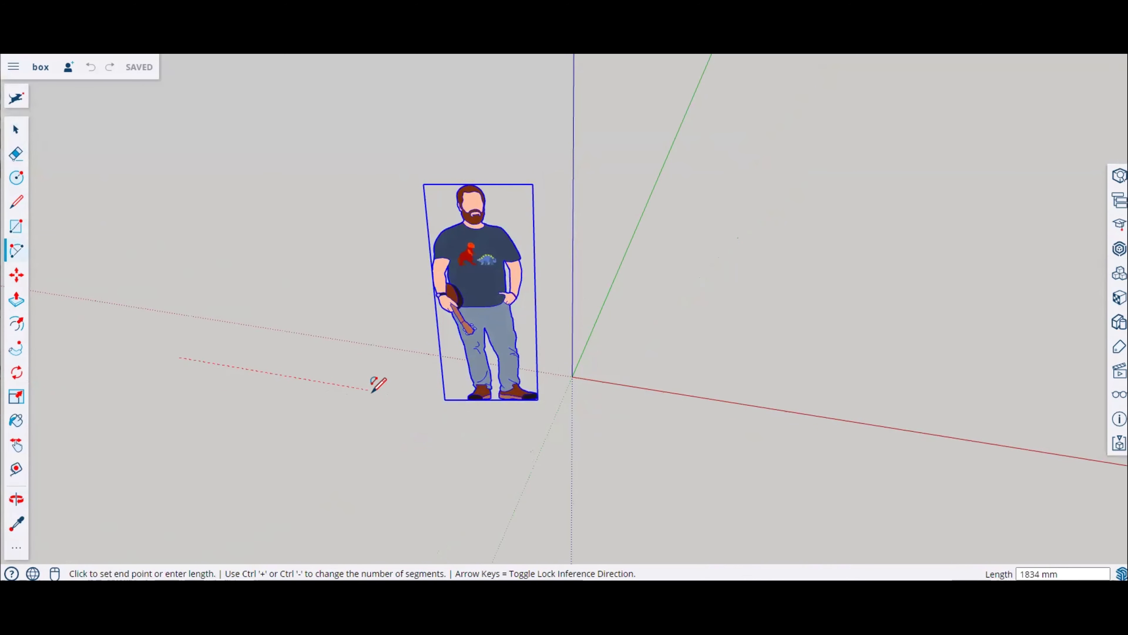
{"action": "left_click", "coordinate": [369, 390]}
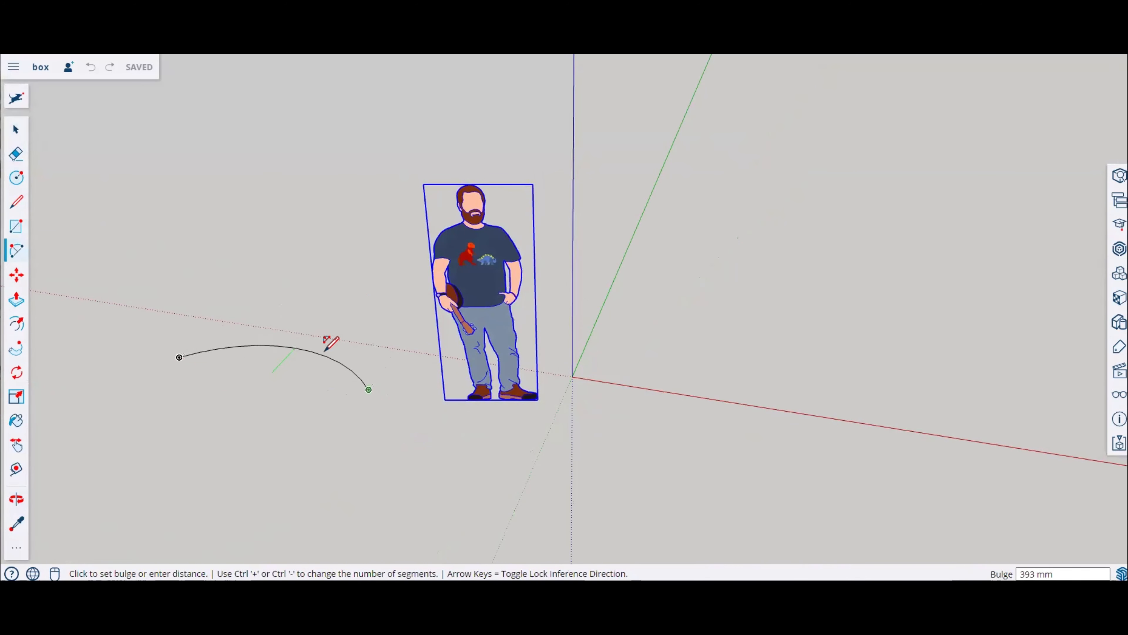
{"action": "left_click", "coordinate": [332, 322]}
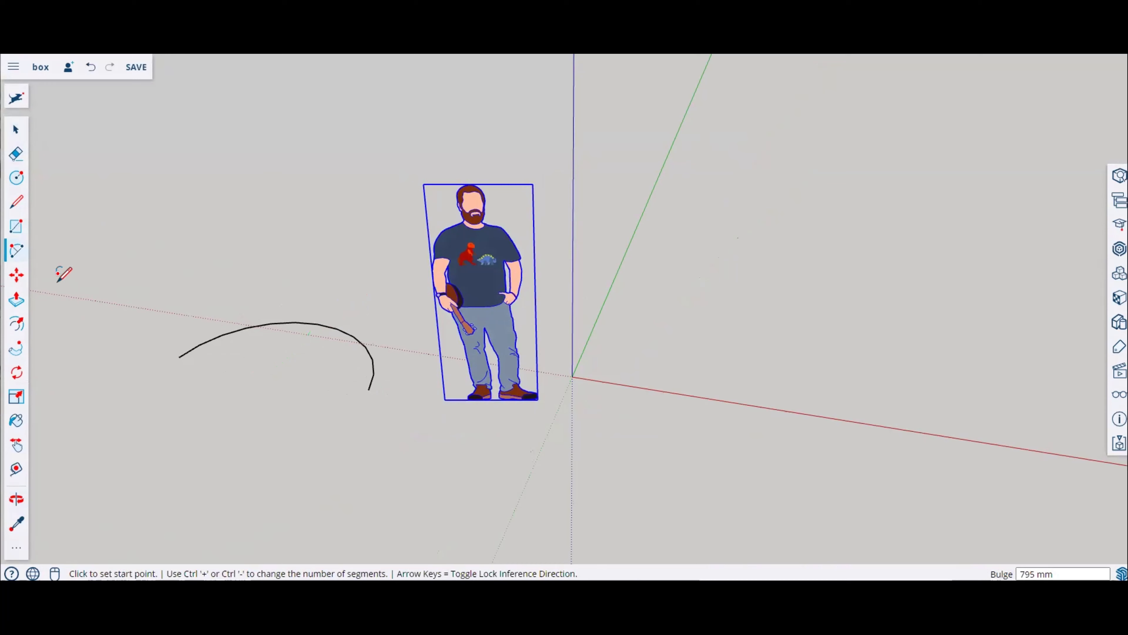
Step: Move the person figure so it stands beside the origin
{"action": "left_click", "coordinate": [17, 276]}
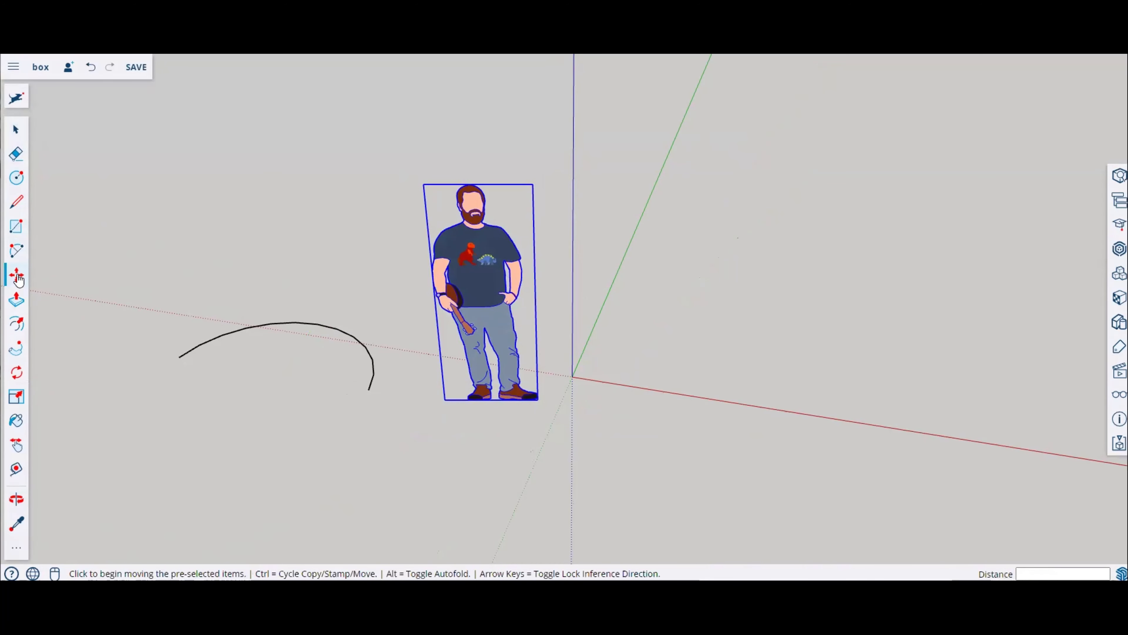
{"action": "left_click", "coordinate": [455, 288]}
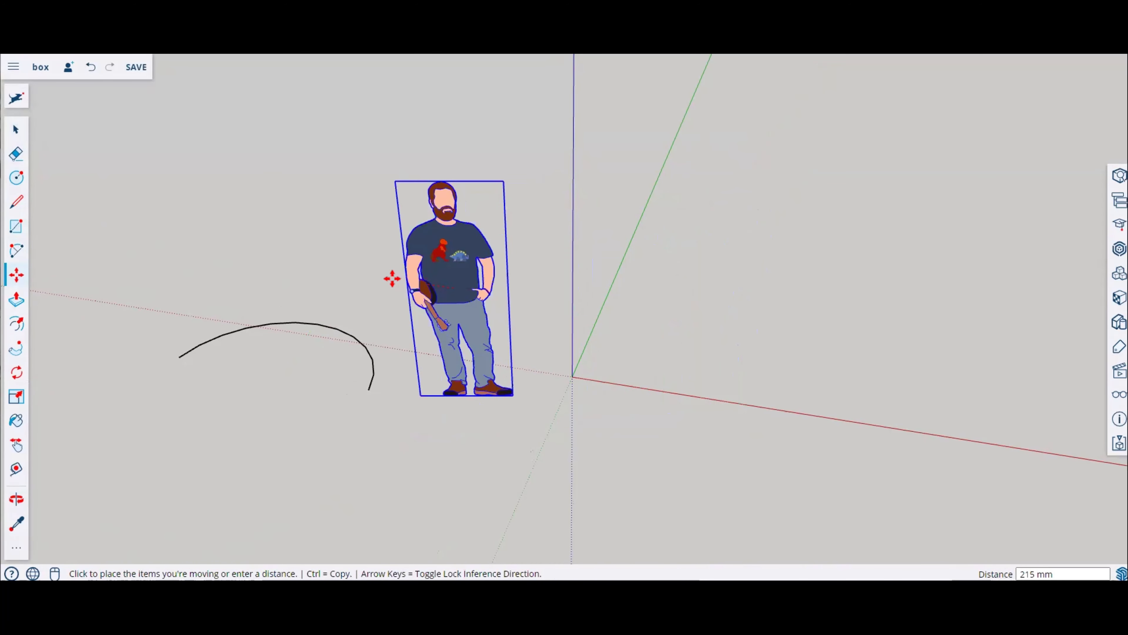
{"action": "left_click", "coordinate": [485, 279]}
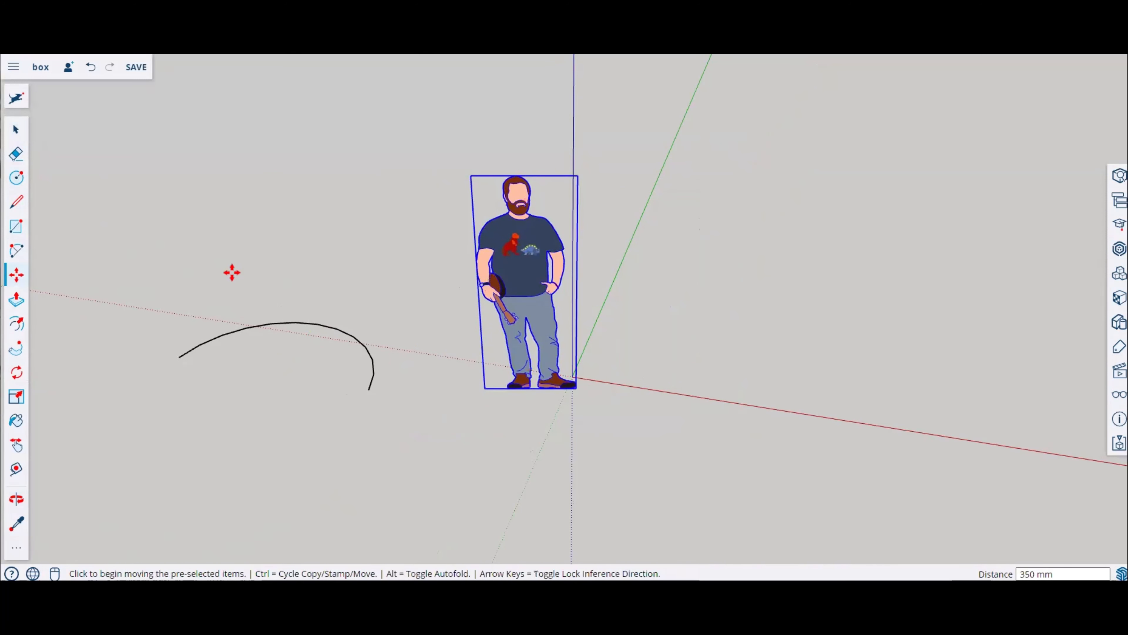
{"action": "left_click", "coordinate": [14, 132]}
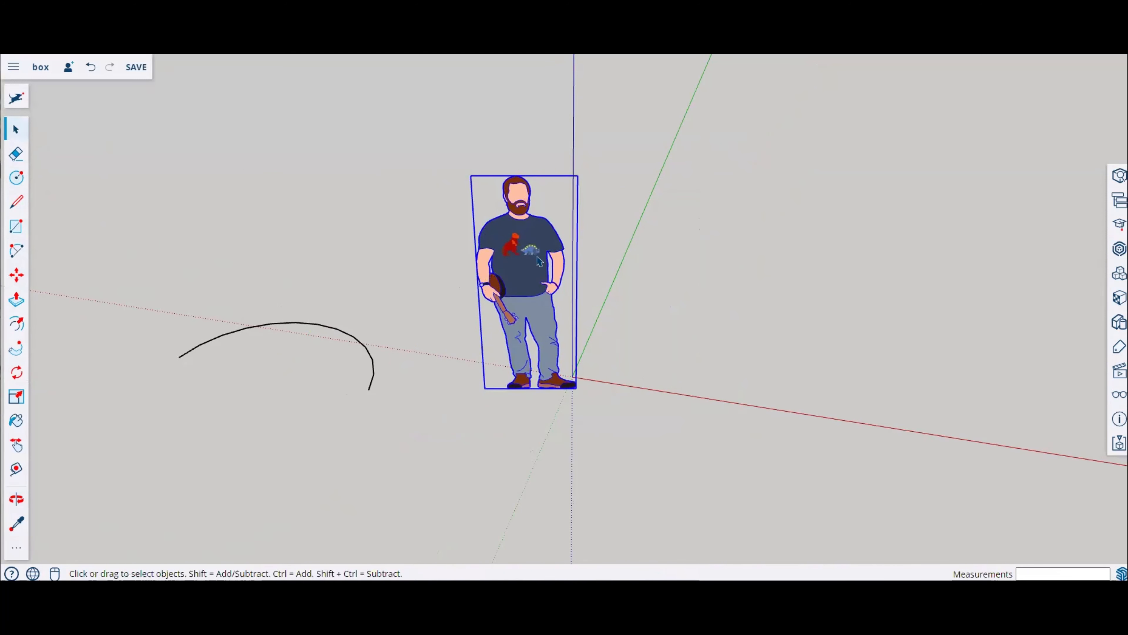
{"action": "left_click", "coordinate": [15, 276]}
{"action": "left_click", "coordinate": [566, 320]}
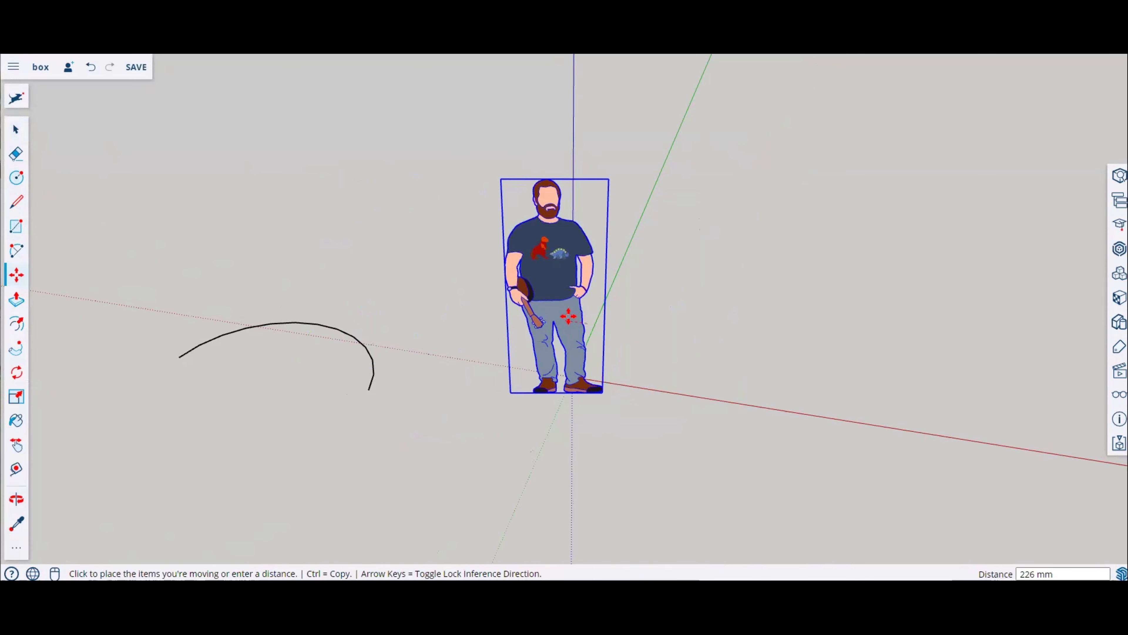
{"action": "left_click", "coordinate": [560, 316]}
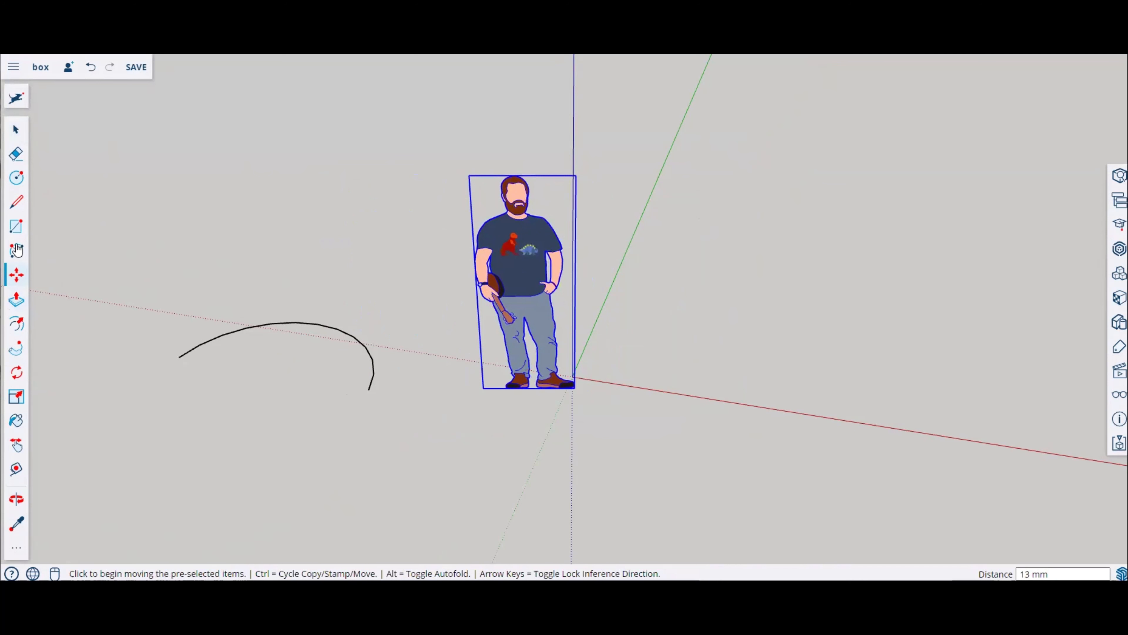
Step: Draw a ground rectangle about 2821 mm by 1517 mm above the arc
{"action": "left_click", "coordinate": [16, 228]}
{"action": "left_click", "coordinate": [227, 218]}
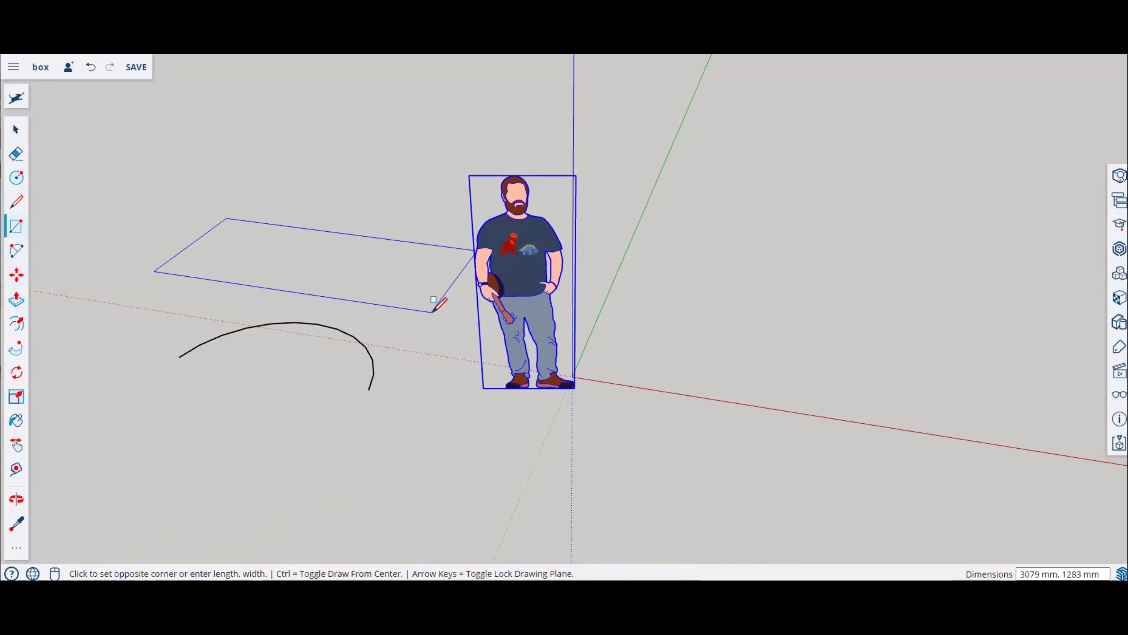
{"action": "left_click", "coordinate": [397, 321]}
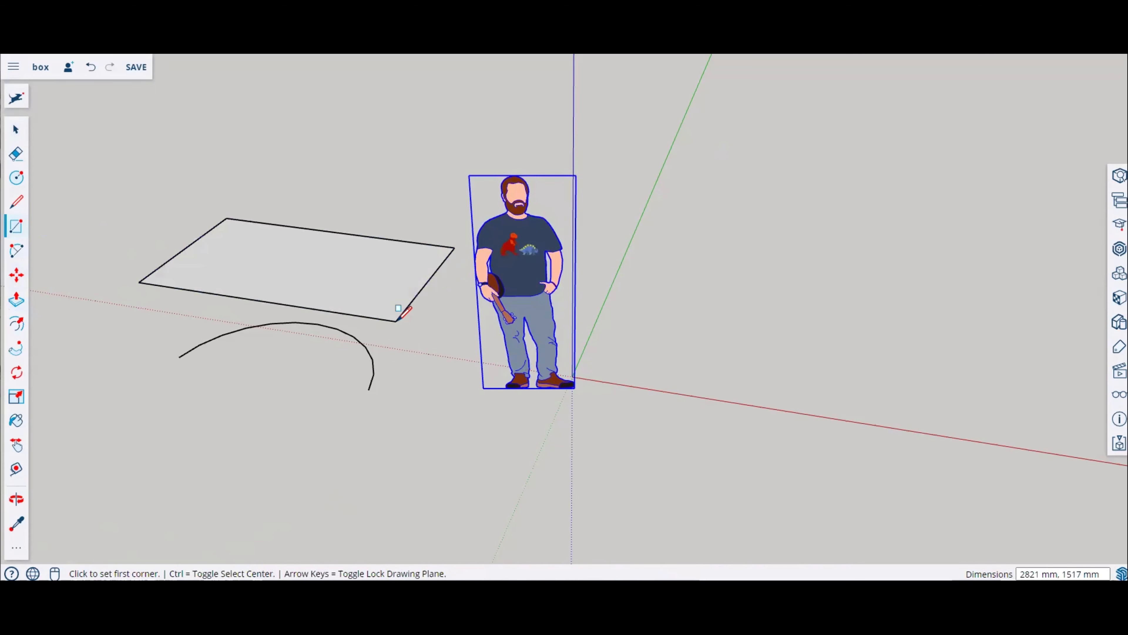
Step: Push/pull the rectangle into a thin slab about 10 mm thick
{"action": "left_click", "coordinate": [16, 301]}
{"action": "left_click", "coordinate": [280, 295]}
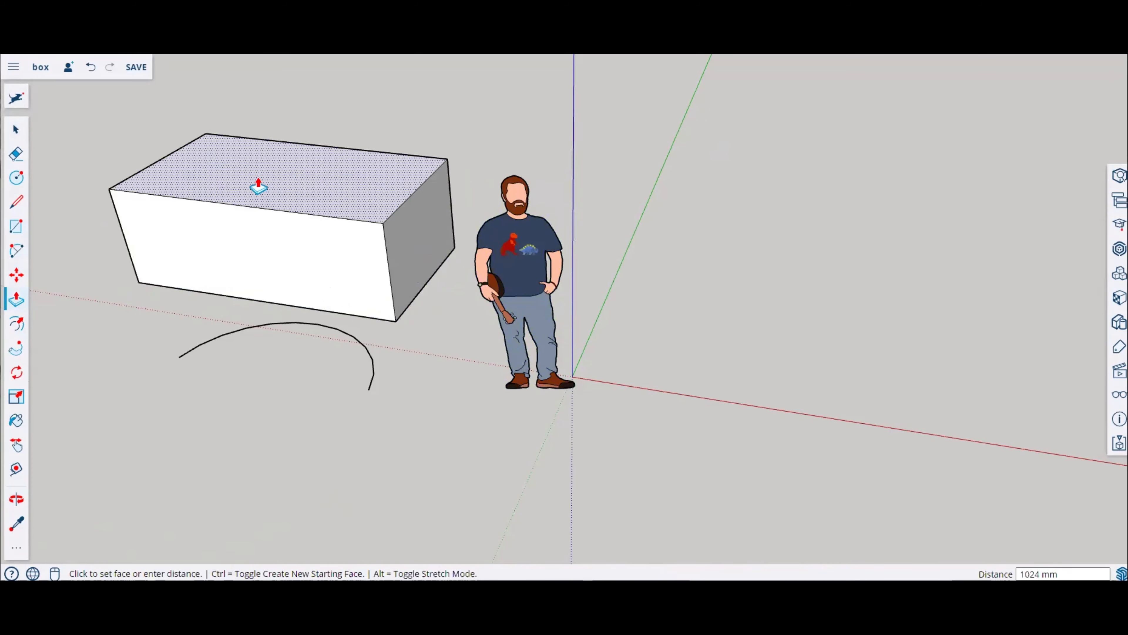
{"action": "left_click", "coordinate": [231, 305]}
Step: Offset the slab's top face edges inward by about 196 mm
{"action": "middle_click_drag", "start_coordinate": [202, 256], "coordinate": [667, 89]}
{"action": "middle_click_drag", "start_coordinate": [588, 236], "coordinate": [26, 342]}
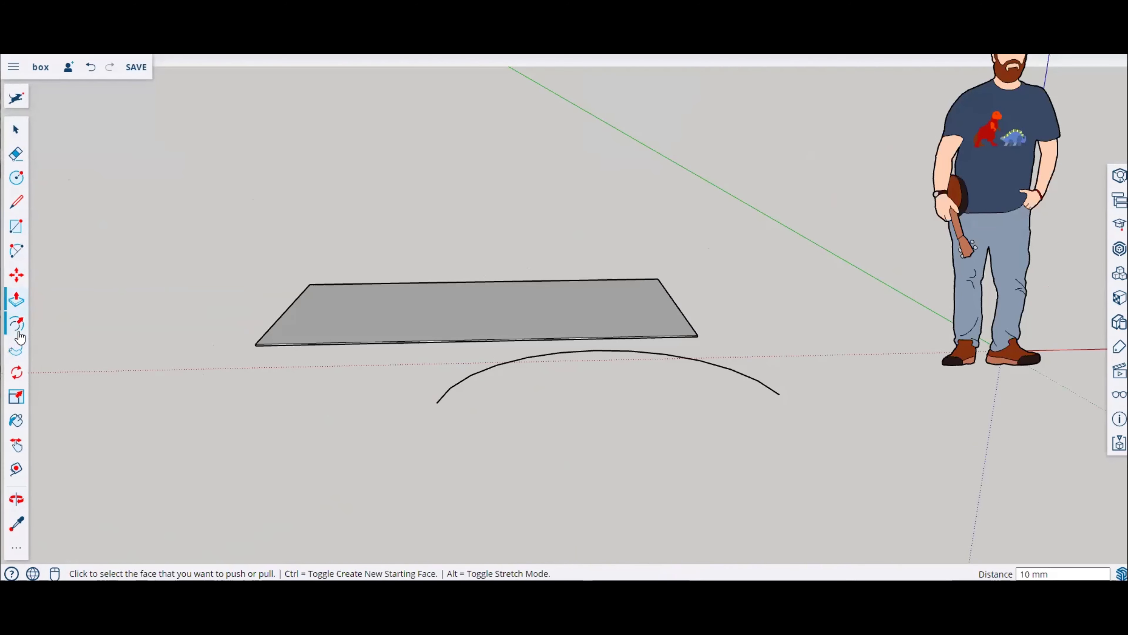
{"action": "left_click", "coordinate": [18, 333]}
{"action": "middle_click_drag", "start_coordinate": [529, 331], "coordinate": [524, 482]}
{"action": "scroll", "coordinate": [485, 236], "scroll_direction": "up", "scroll_amount": 3}
{"action": "scroll", "coordinate": [485, 238], "scroll_direction": "up", "scroll_amount": 2}
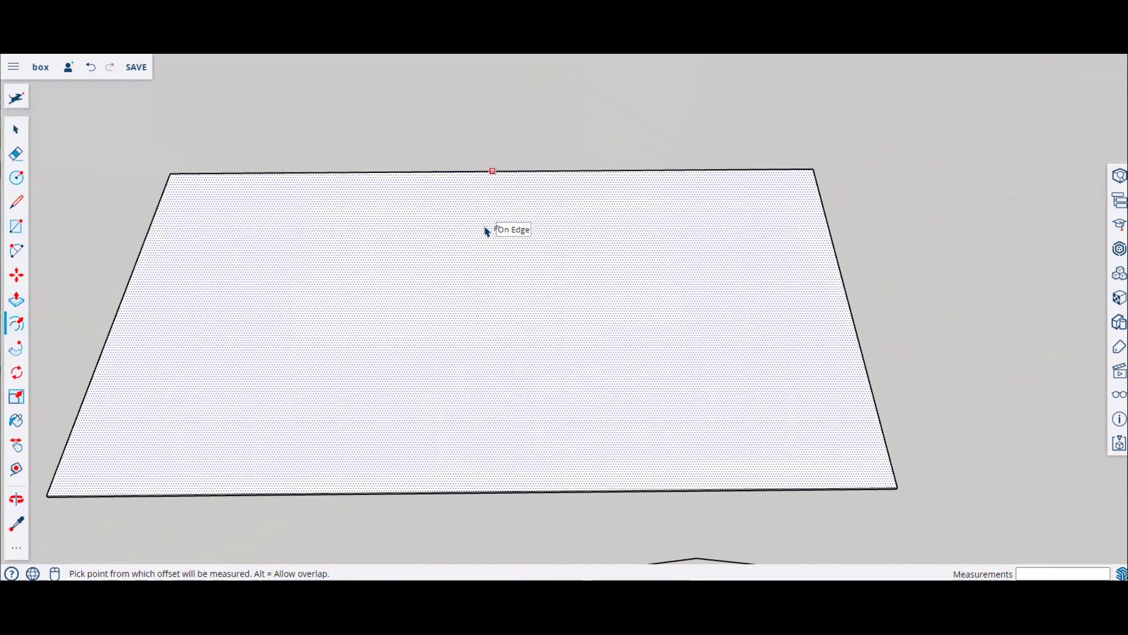
{"action": "left_click", "coordinate": [485, 217]}
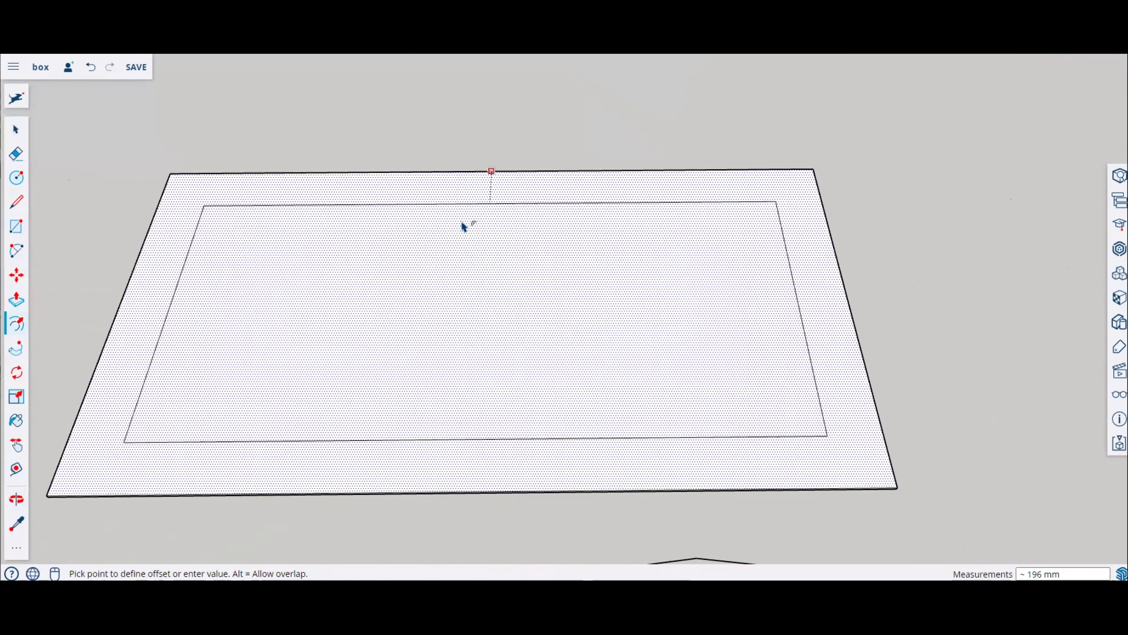
{"action": "left_click", "coordinate": [464, 203]}
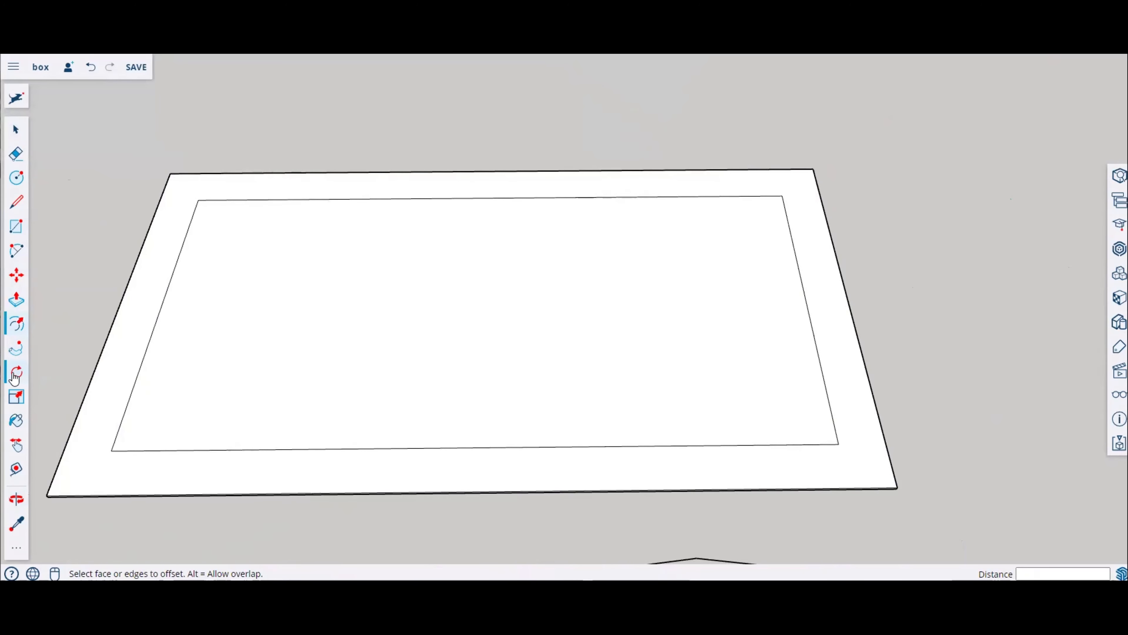
Step: Draw a chain of connected lines forming an inner U-shaped path beside the slab
{"action": "middle_click_drag", "start_coordinate": [433, 395], "coordinate": [750, 372]}
{"action": "left_click", "coordinate": [22, 212]}
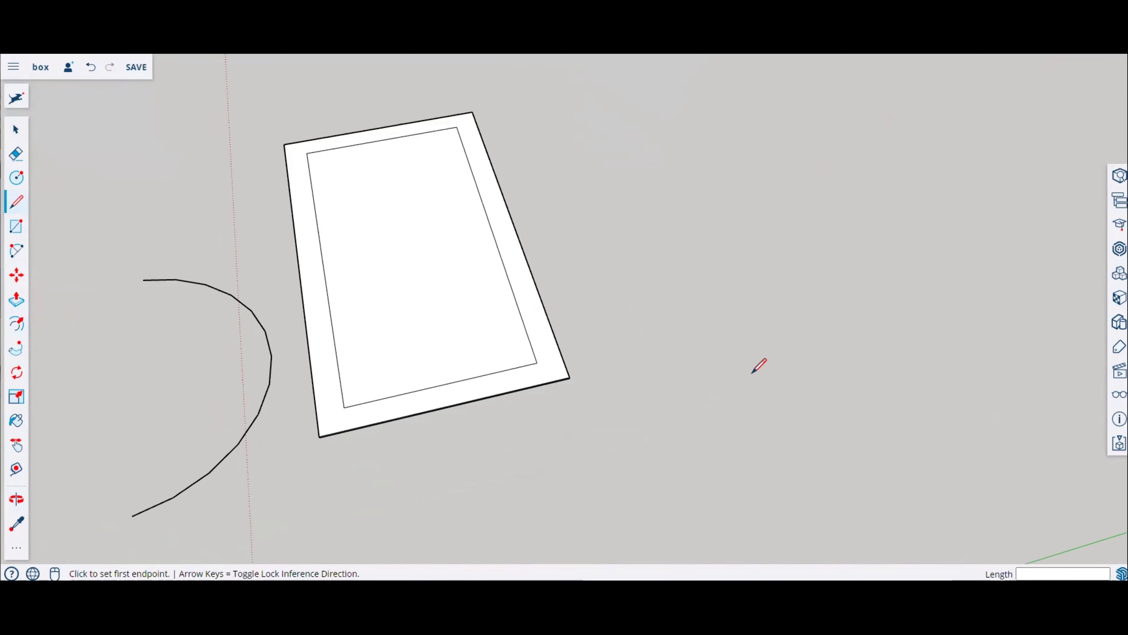
{"action": "left_click", "coordinate": [751, 373]}
{"action": "left_click", "coordinate": [644, 158]}
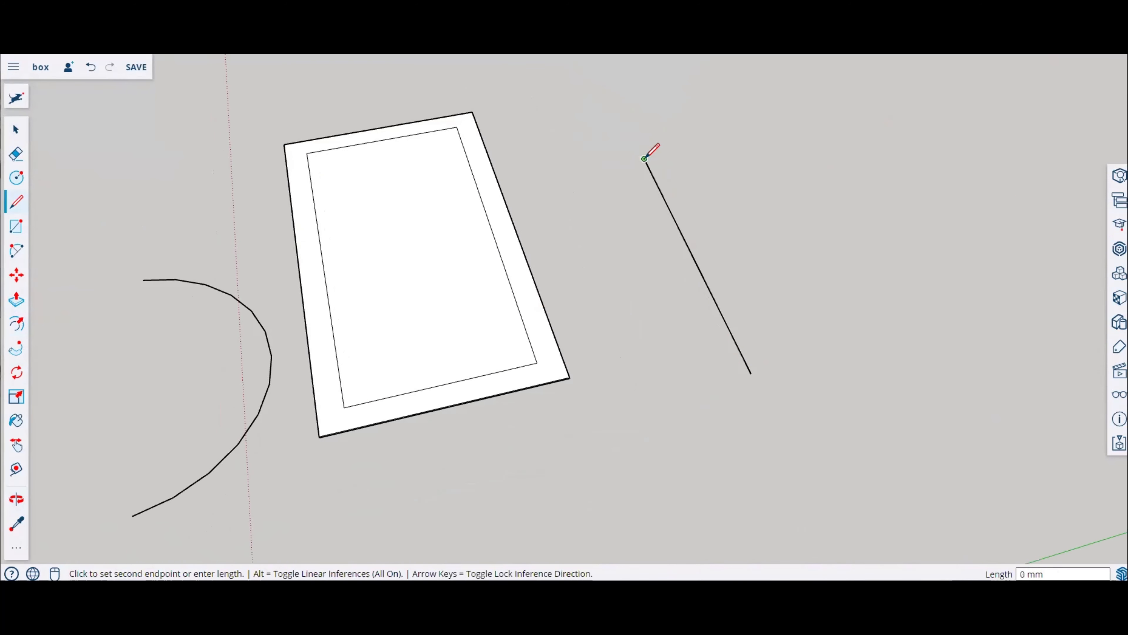
{"action": "left_click", "coordinate": [777, 134]}
{"action": "left_click", "coordinate": [882, 275]}
{"action": "left_click", "coordinate": [990, 248]}
Step: Continue the line chain around the outside, forming an outer U-shaped outline back toward the start
{"action": "middle_click_drag", "start_coordinate": [932, 184], "coordinate": [894, 118]}
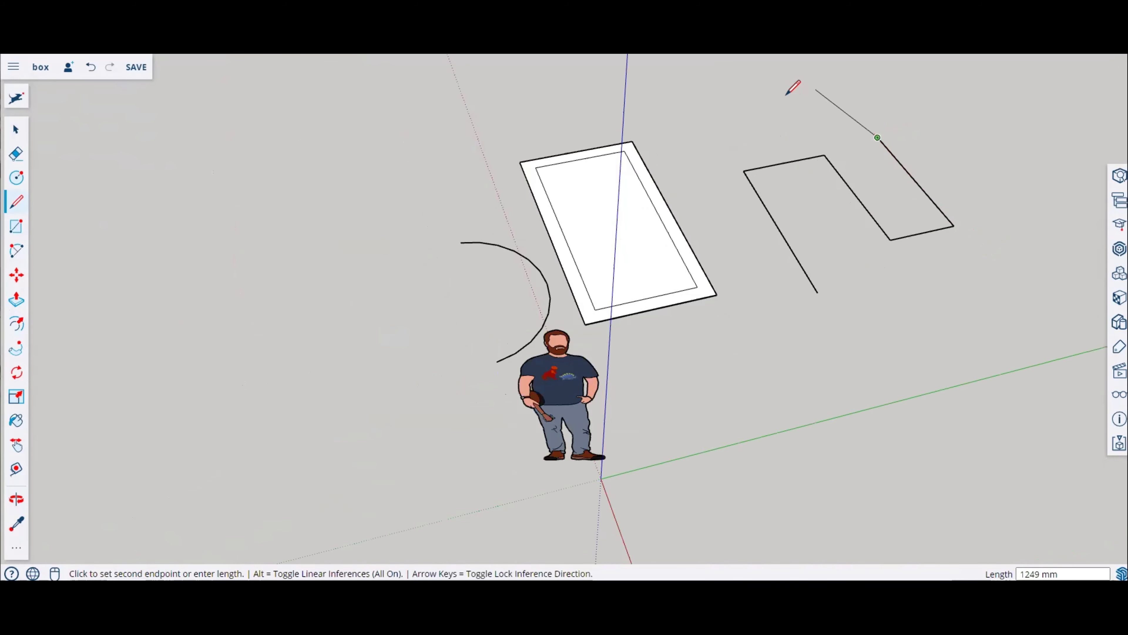
{"action": "left_click", "coordinate": [756, 109]}
{"action": "left_click", "coordinate": [668, 124]}
{"action": "left_click", "coordinate": [771, 319]}
{"action": "left_click", "coordinate": [16, 225]}
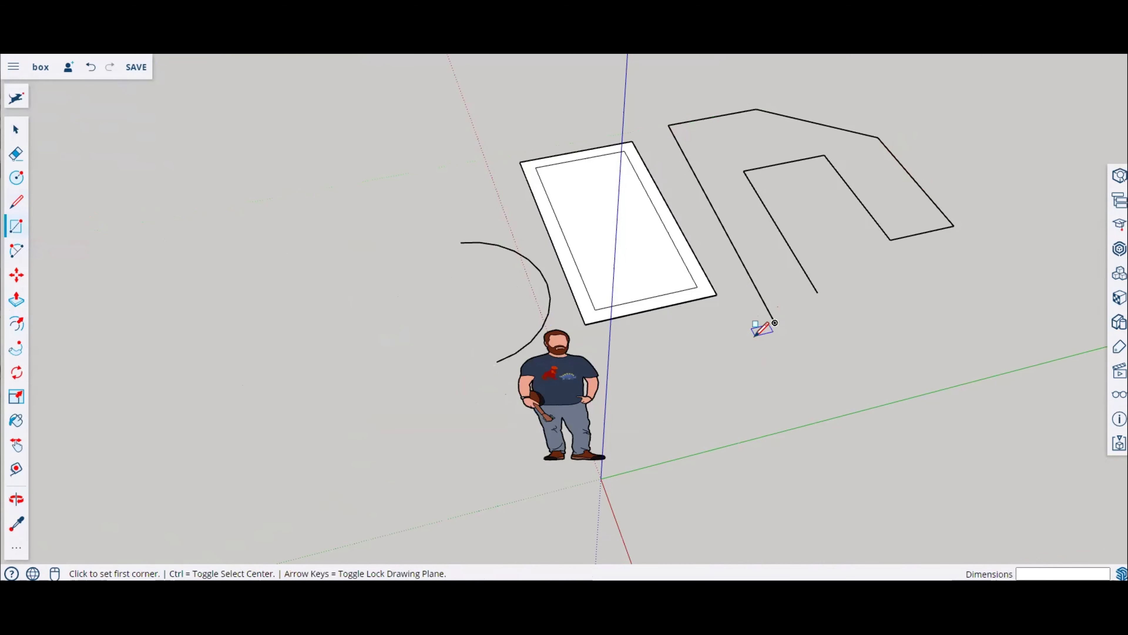
{"action": "scroll", "coordinate": [755, 334], "scroll_direction": "up", "scroll_amount": 5}
{"action": "left_click", "coordinate": [786, 315]}
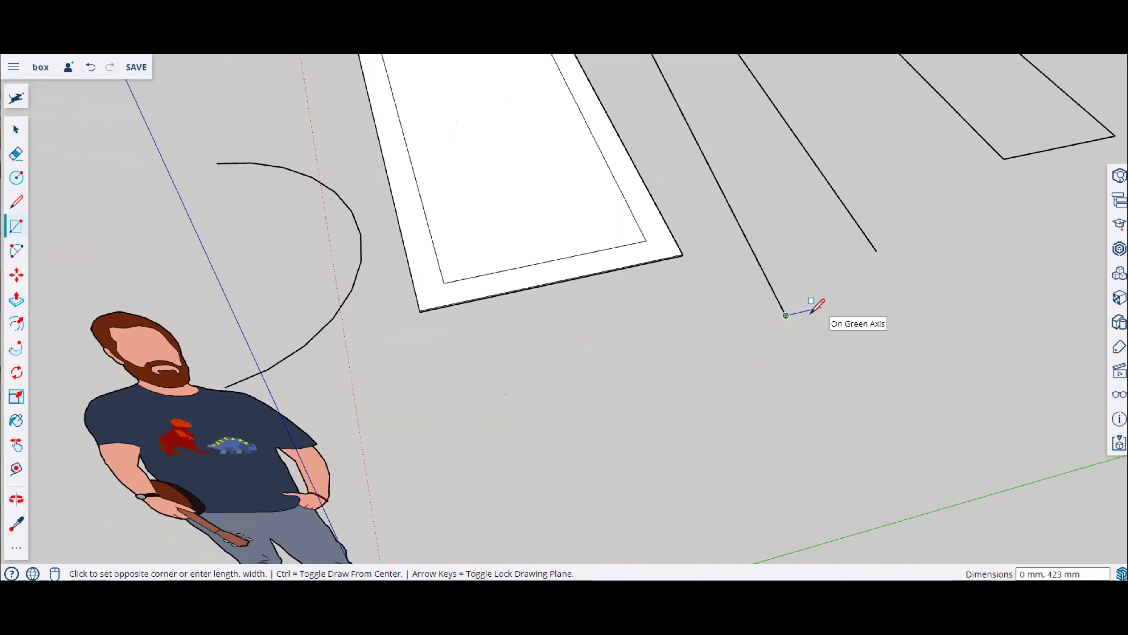
{"action": "middle_click_drag", "start_coordinate": [813, 336], "coordinate": [342, 96]}
{"action": "scroll", "coordinate": [706, 260], "scroll_direction": "down", "scroll_amount": 5}
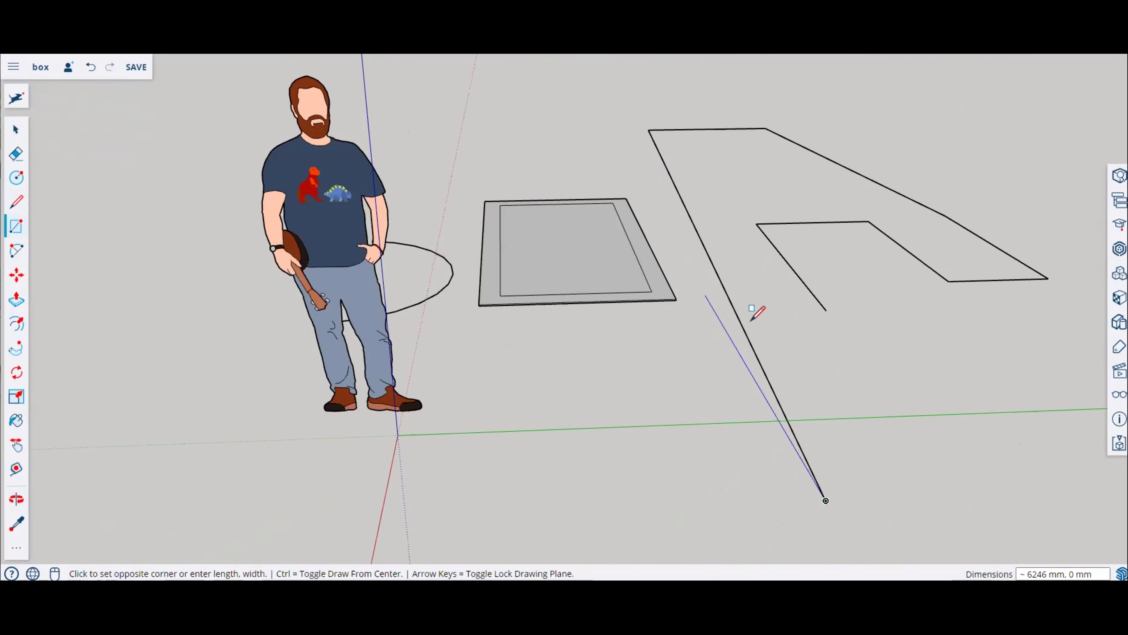
{"action": "scroll", "coordinate": [753, 320], "scroll_direction": "down", "scroll_amount": 4}
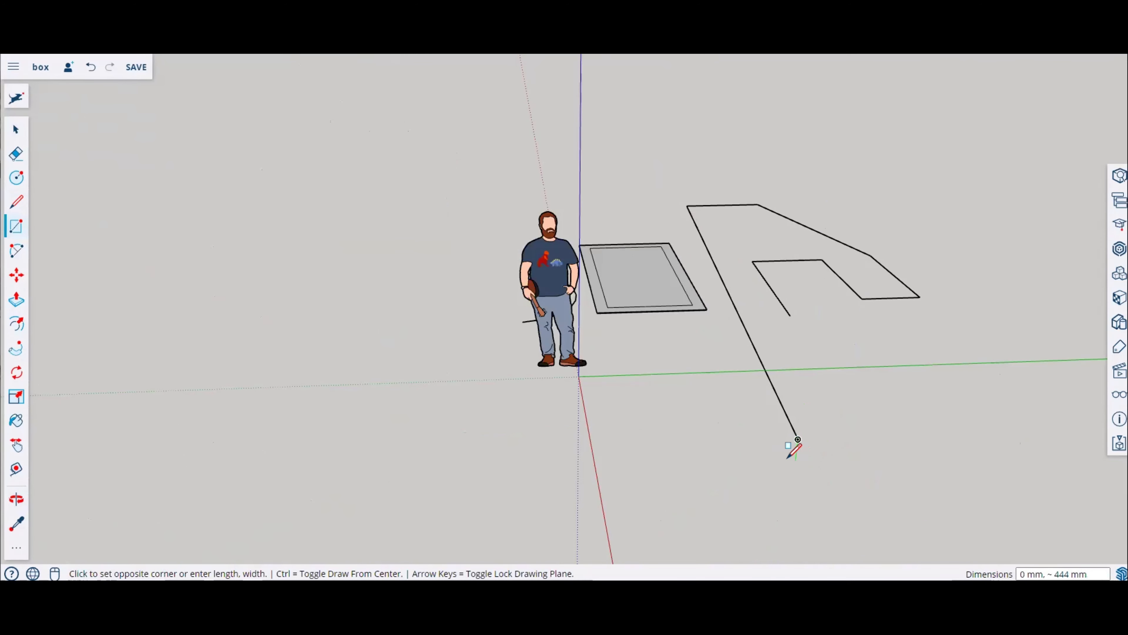
{"action": "scroll", "coordinate": [791, 448], "scroll_direction": "up", "scroll_amount": 3}
{"action": "key", "text": "Escape"}
Step: Try drawing a small rectangle at the end of the inner line, then undo it
{"action": "middle_click_drag", "start_coordinate": [842, 335], "coordinate": [805, 259]}
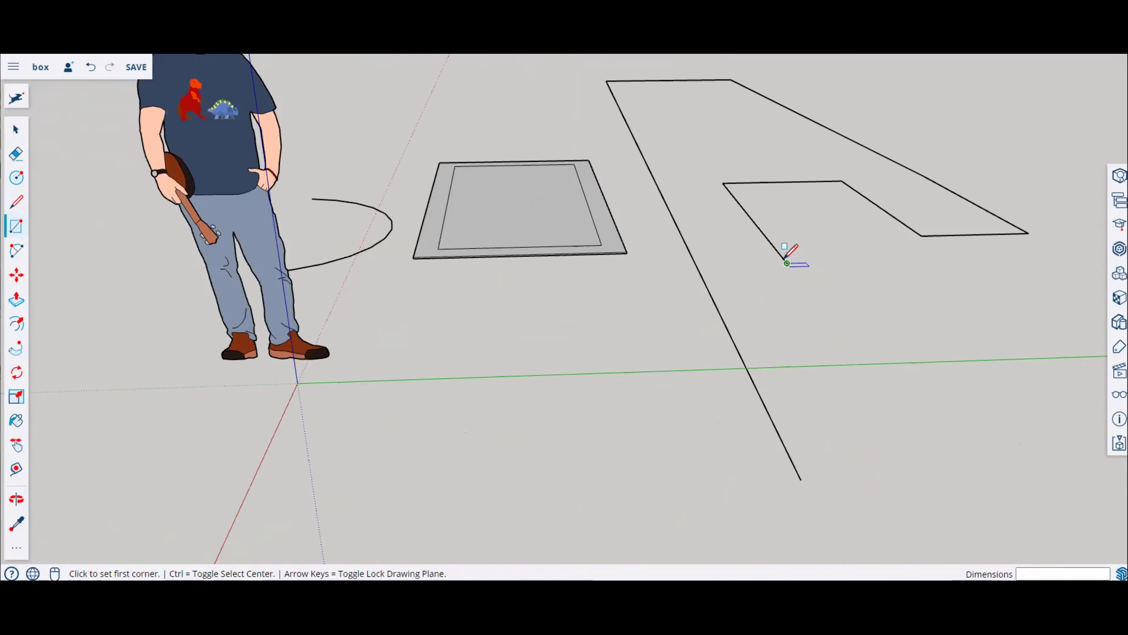
{"action": "left_click", "coordinate": [786, 263]}
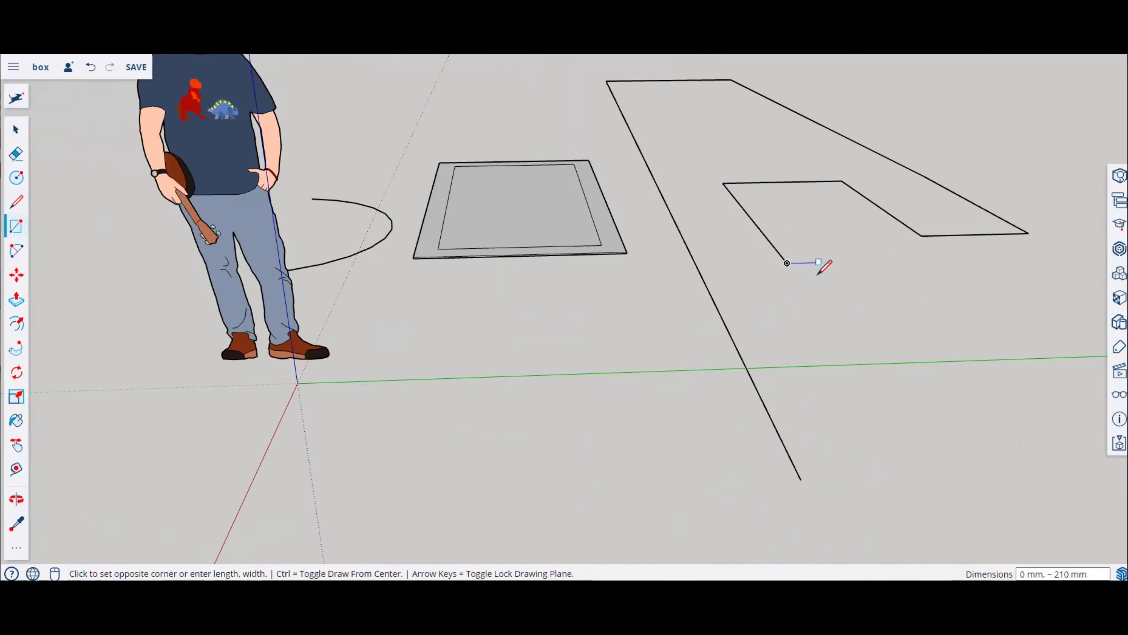
{"action": "left_click", "coordinate": [829, 278]}
{"action": "key", "text": "o"}
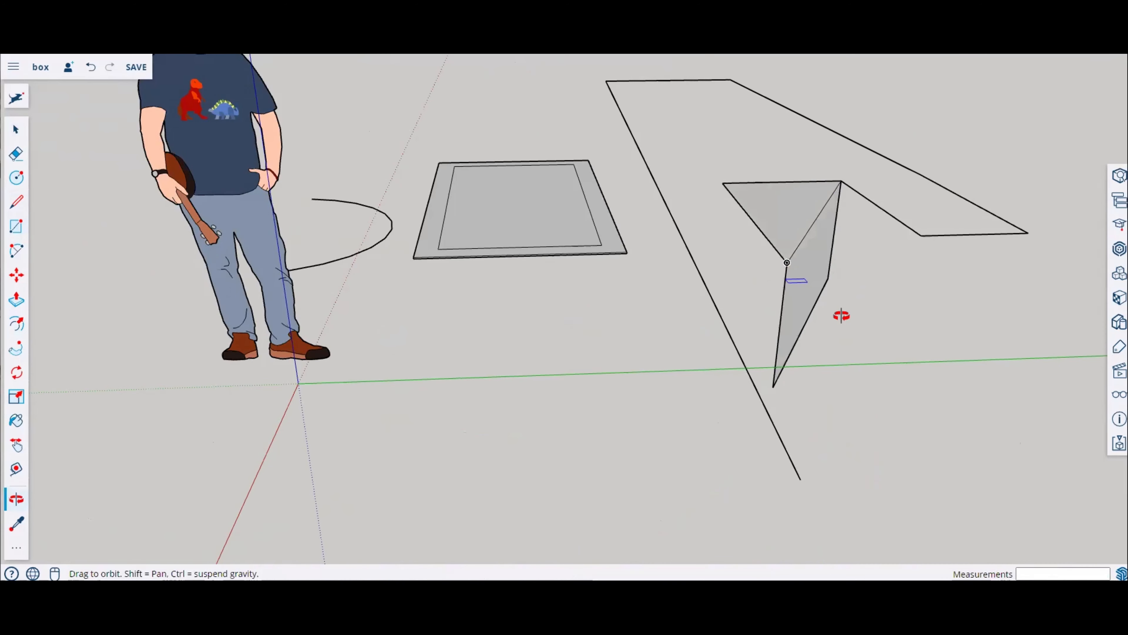
{"action": "middle_click_drag", "start_coordinate": [841, 316], "coordinate": [784, 398]}
{"action": "key", "text": "ctrl+z"}
{"action": "scroll", "coordinate": [796, 306], "scroll_direction": "up", "scroll_amount": 3}
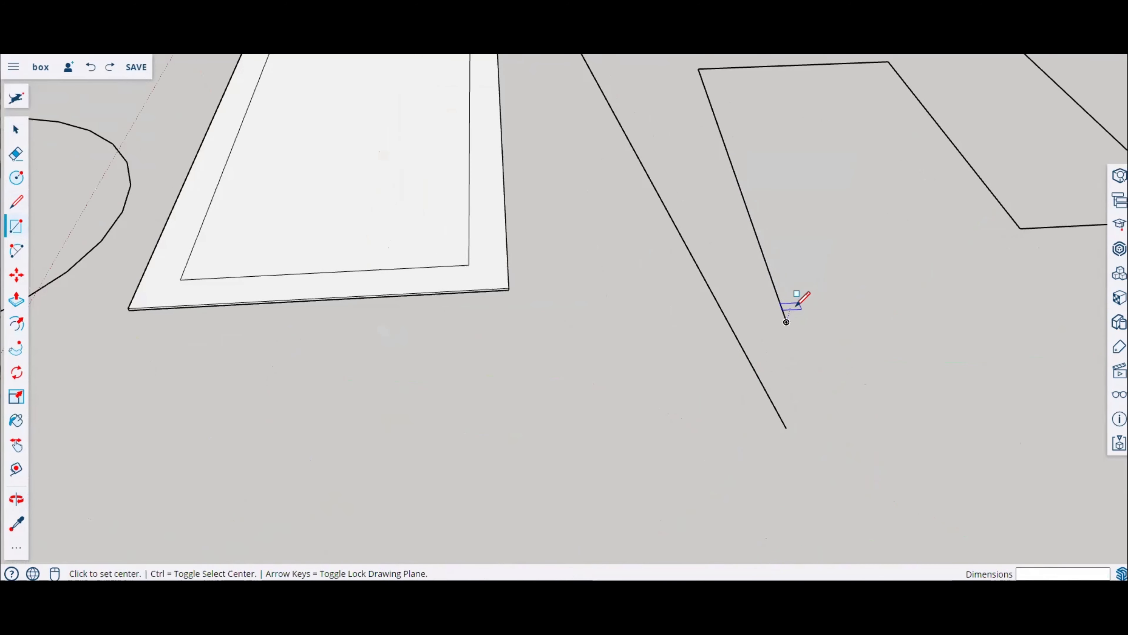
{"action": "left_click", "coordinate": [787, 321]}
{"action": "scroll", "coordinate": [787, 320], "scroll_direction": "up", "scroll_amount": 2}
{"action": "scroll", "coordinate": [770, 323], "scroll_direction": "up", "scroll_amount": 2}
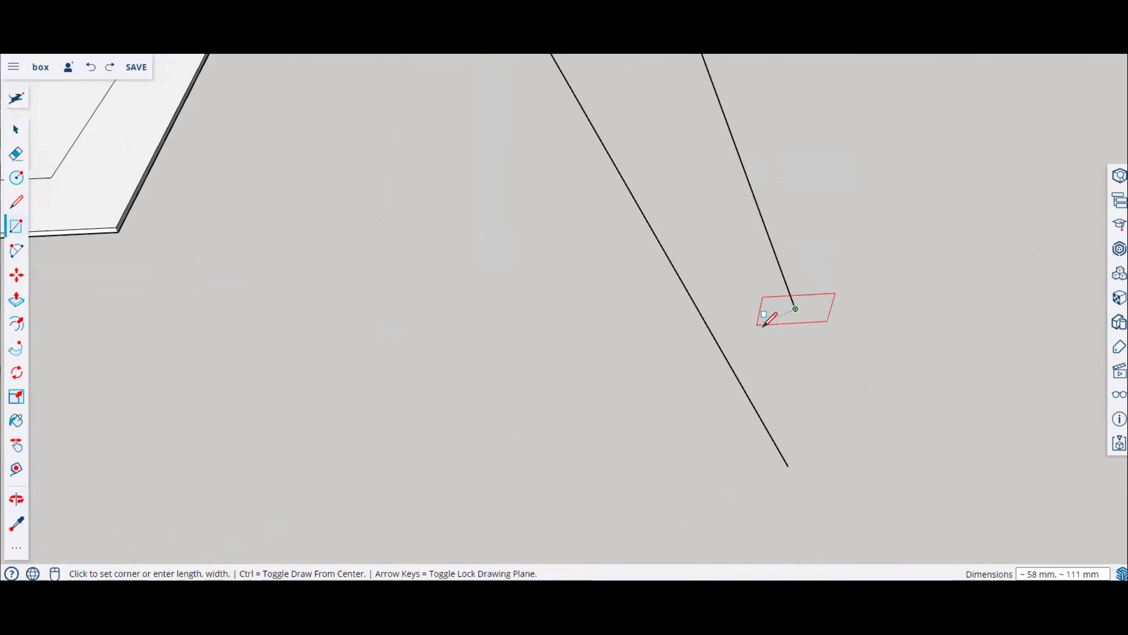
{"action": "scroll", "coordinate": [763, 325], "scroll_direction": "down", "scroll_amount": 10}
{"action": "key", "text": "Escape"}
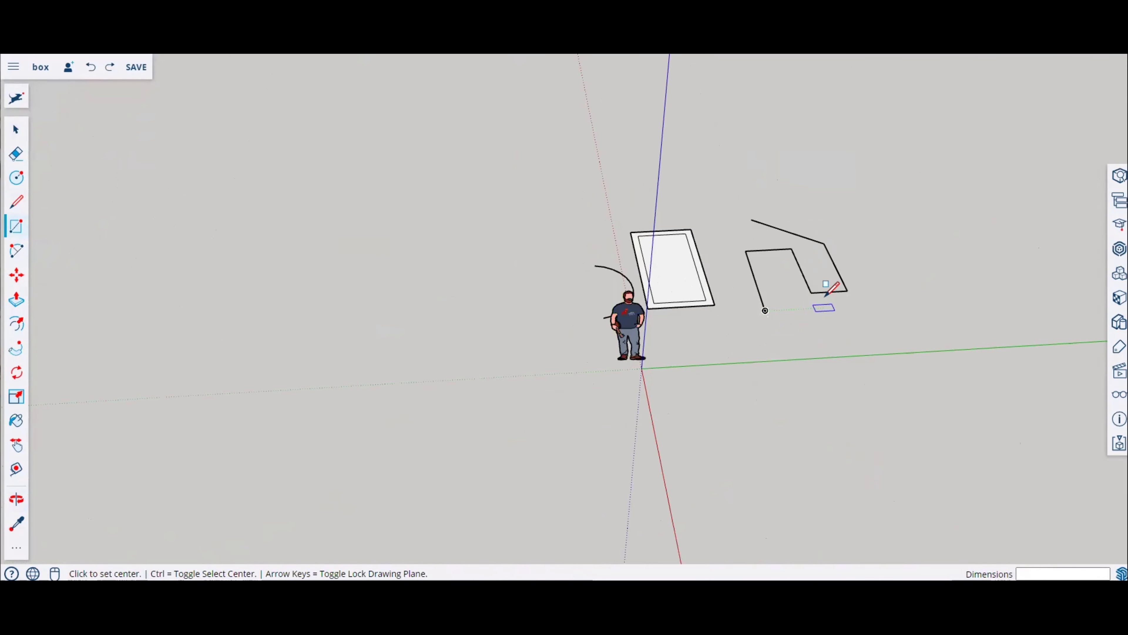
Step: Undo the last three operations to remove the U-shaped line outline
{"action": "key", "text": "ctrl+z"}
{"action": "key", "text": "ctrl+z"}
{"action": "key", "text": "ctrl+z"}
{"action": "key", "text": "ctrl+z"}
{"action": "key", "text": "ctrl+z"}
{"action": "key", "text": "ctrl+z"}
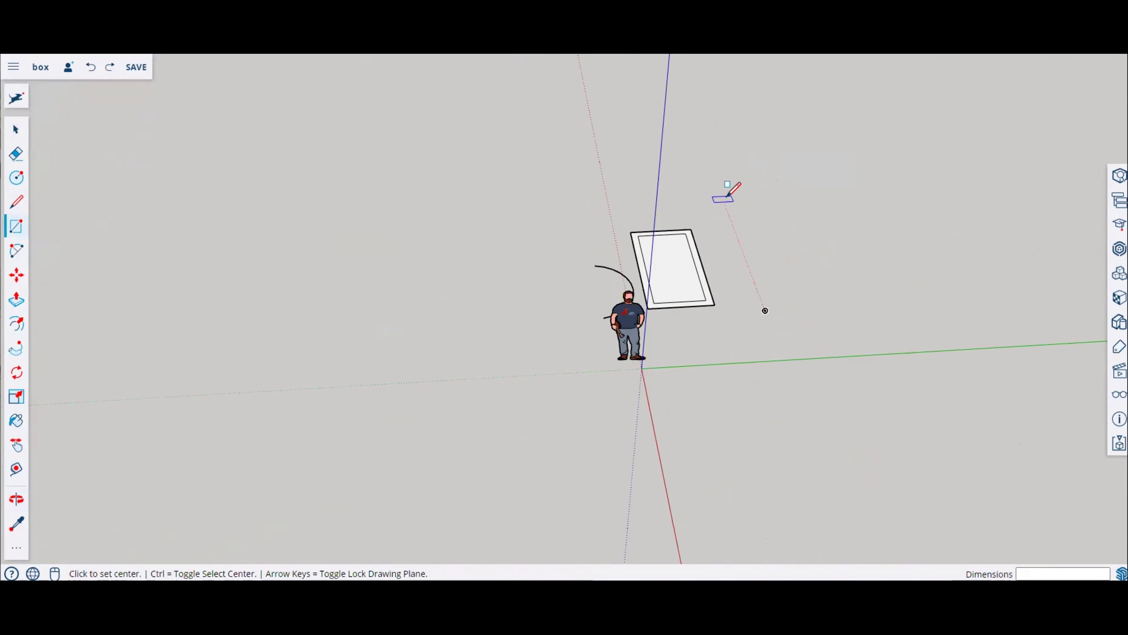
Step: Draw a large rectangle beside the bordered slab
{"action": "left_click", "coordinate": [727, 196]}
{"action": "left_click", "coordinate": [1006, 405]}
{"action": "scroll", "coordinate": [936, 322], "scroll_direction": "up", "scroll_amount": 3}
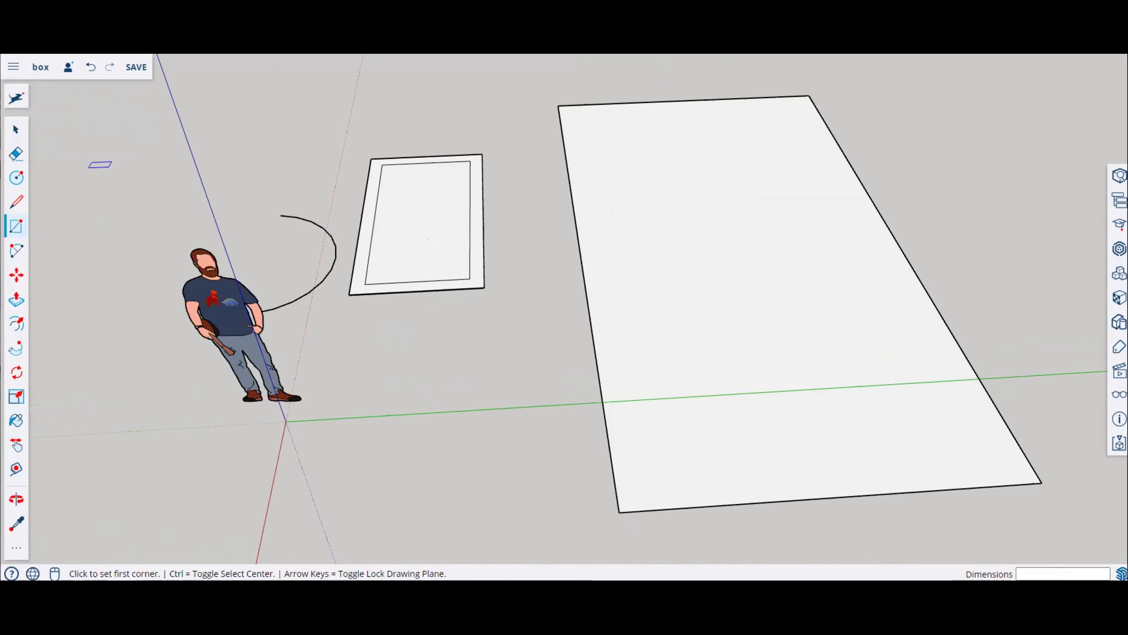
Step: Draw a chain of connected lines forming a U-shaped path on the large rectangle
{"action": "key", "text": "l"}
{"action": "left_click", "coordinate": [737, 409]}
{"action": "left_click", "coordinate": [700, 287]}
{"action": "left_click", "coordinate": [777, 282]}
{"action": "left_click", "coordinate": [821, 389]}
{"action": "left_click", "coordinate": [873, 386]}
{"action": "left_click", "coordinate": [791, 210]}
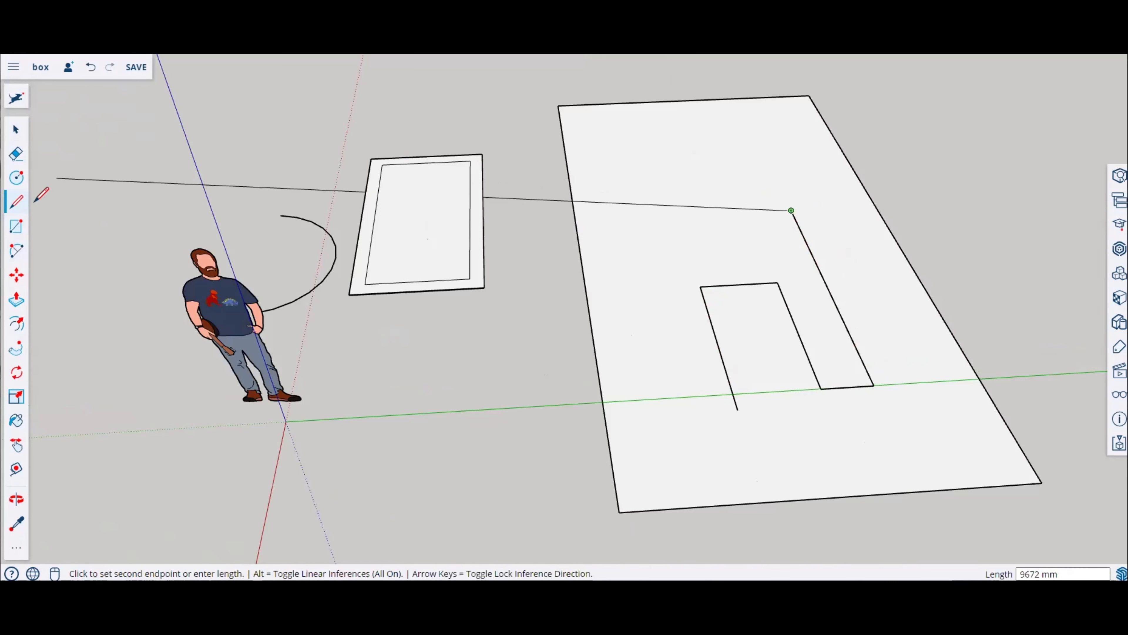
Step: Draw a small rectangle at the far end of the path's outer line
{"action": "left_click", "coordinate": [16, 225]}
{"action": "scroll", "coordinate": [800, 229], "scroll_direction": "up", "scroll_amount": 3}
{"action": "left_click", "coordinate": [783, 195]}
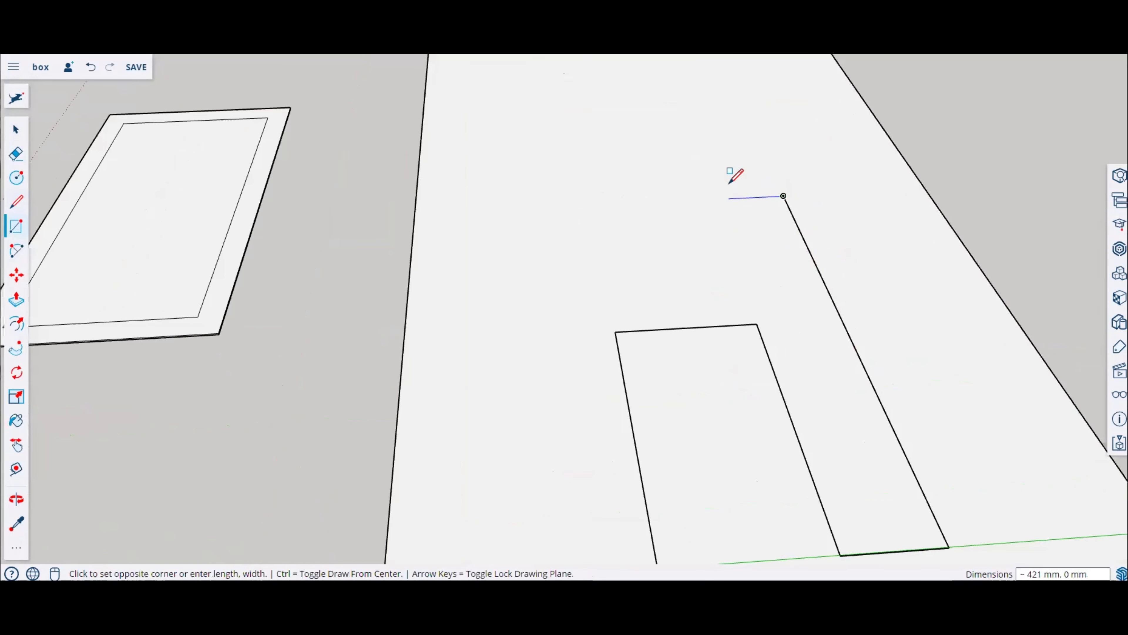
{"action": "left_click", "coordinate": [732, 172]}
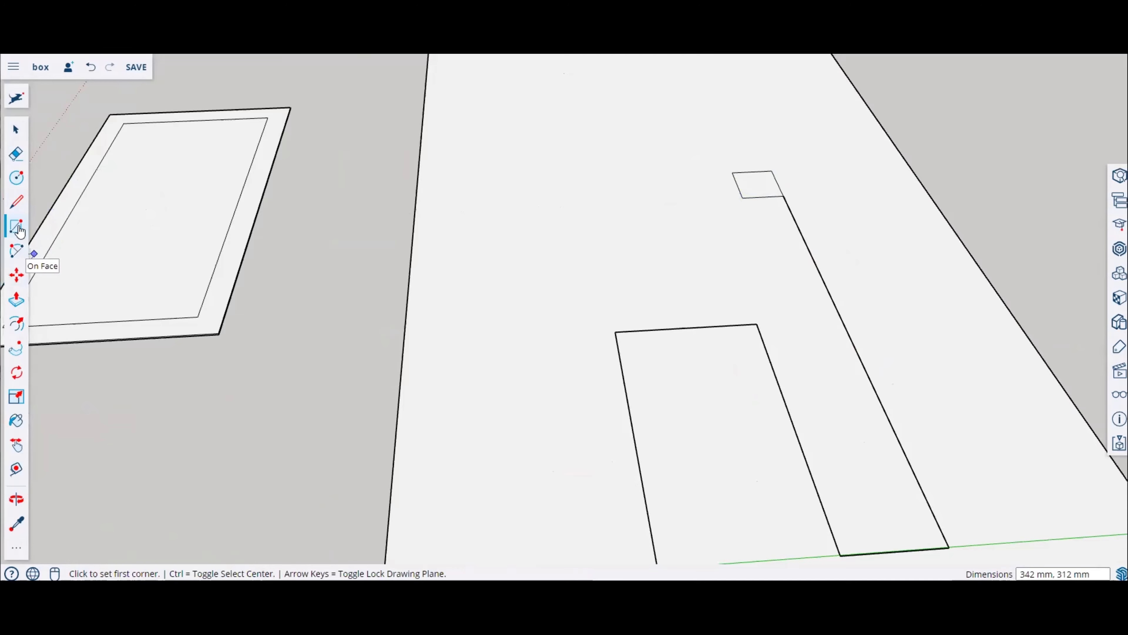
Step: Push/pull the small rectangle upward into a cube
{"action": "left_click", "coordinate": [16, 300]}
{"action": "left_click", "coordinate": [756, 201]}
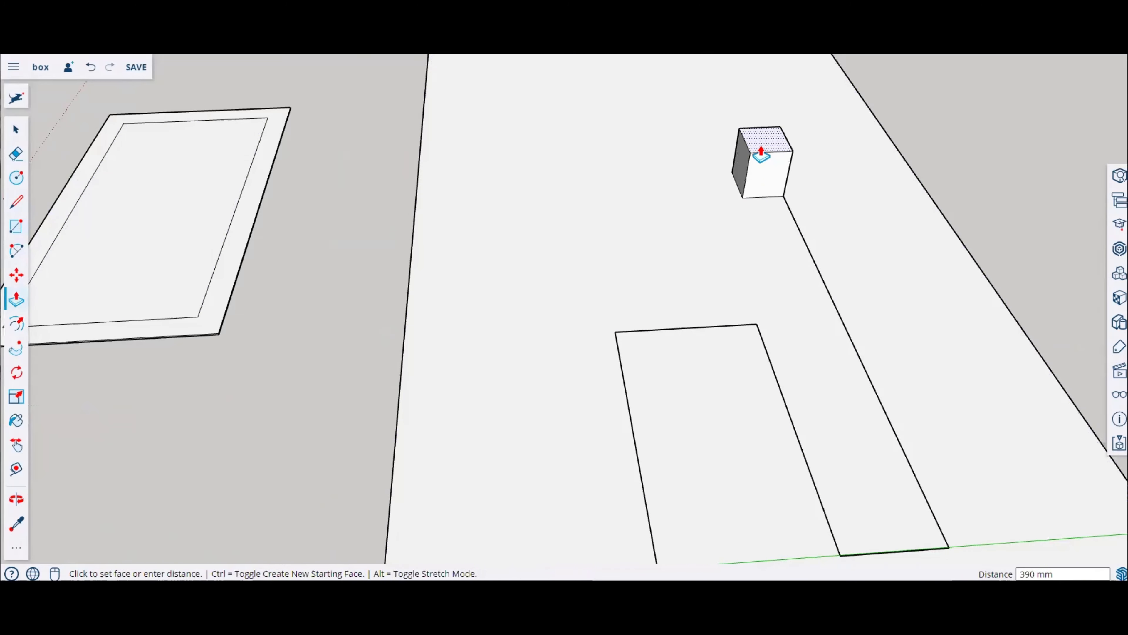
{"action": "left_click", "coordinate": [751, 147]}
{"action": "middle_click_drag", "start_coordinate": [874, 222], "coordinate": [814, 320]}
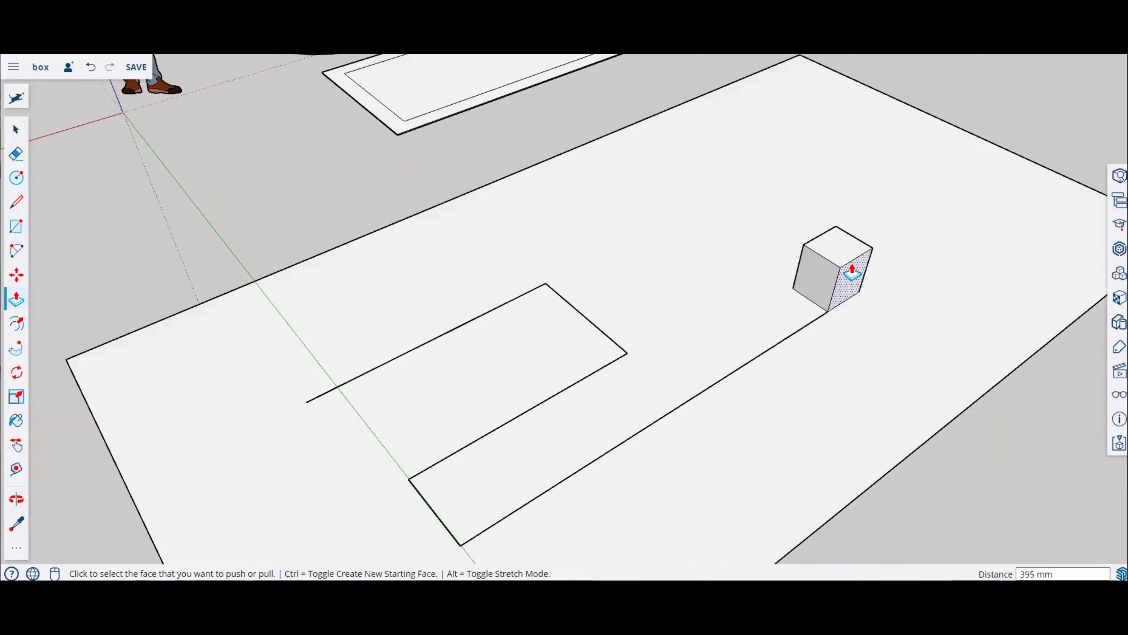
{"action": "middle_click_drag", "start_coordinate": [856, 260], "coordinate": [818, 298]}
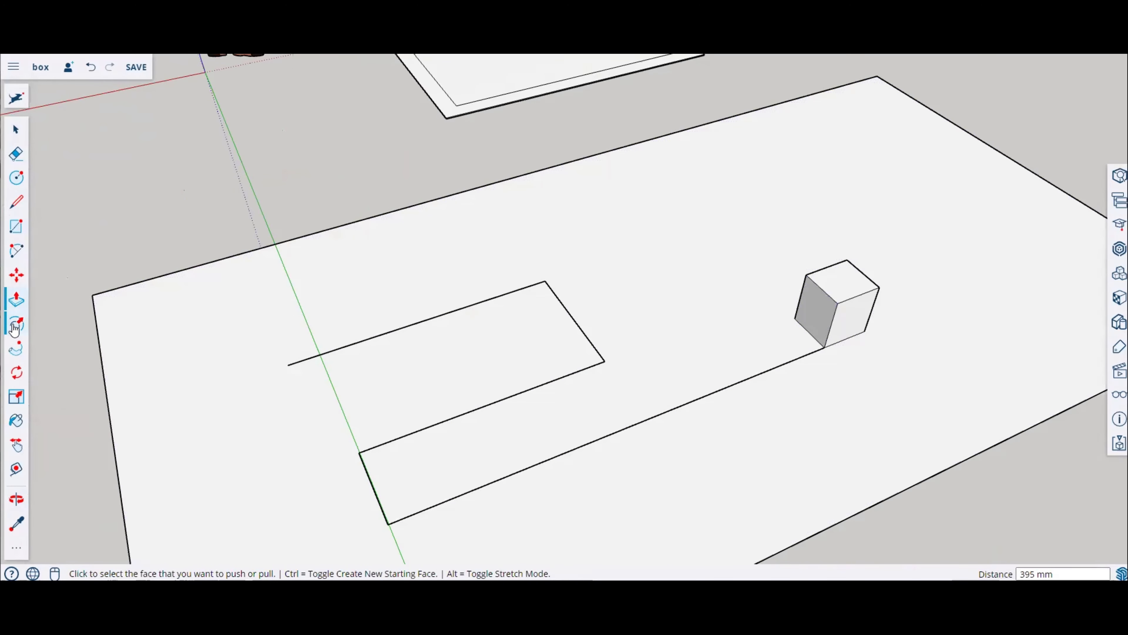
Step: Offset the edges of the cube's side face a small distance inward
{"action": "left_click", "coordinate": [16, 326]}
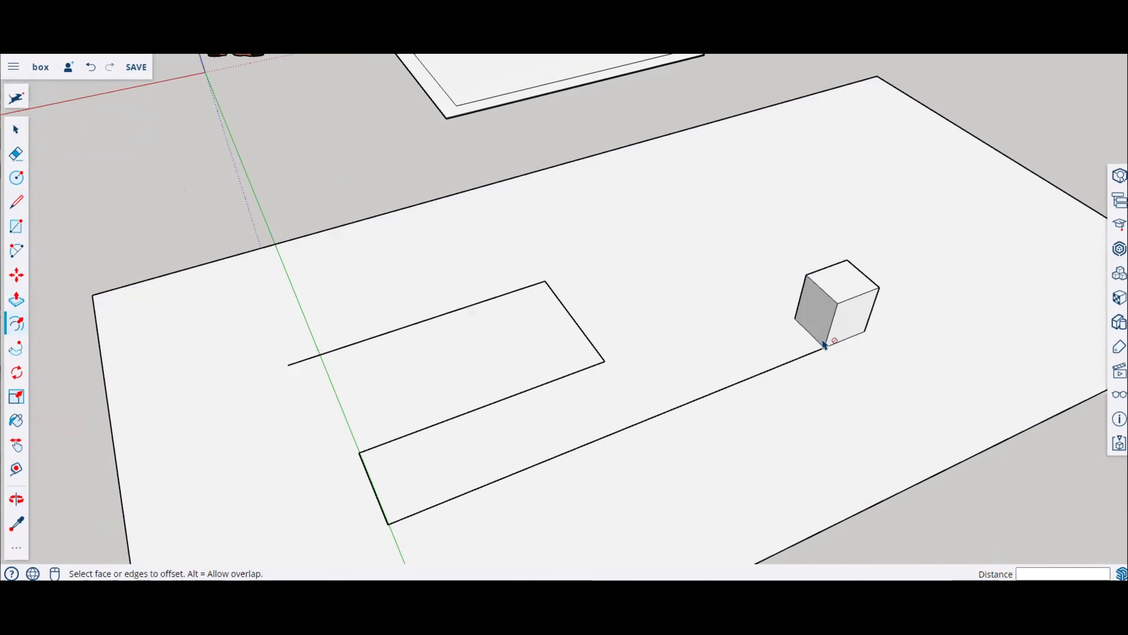
{"action": "left_click", "coordinate": [822, 343]}
{"action": "scroll", "coordinate": [822, 334], "scroll_direction": "up", "scroll_amount": 10}
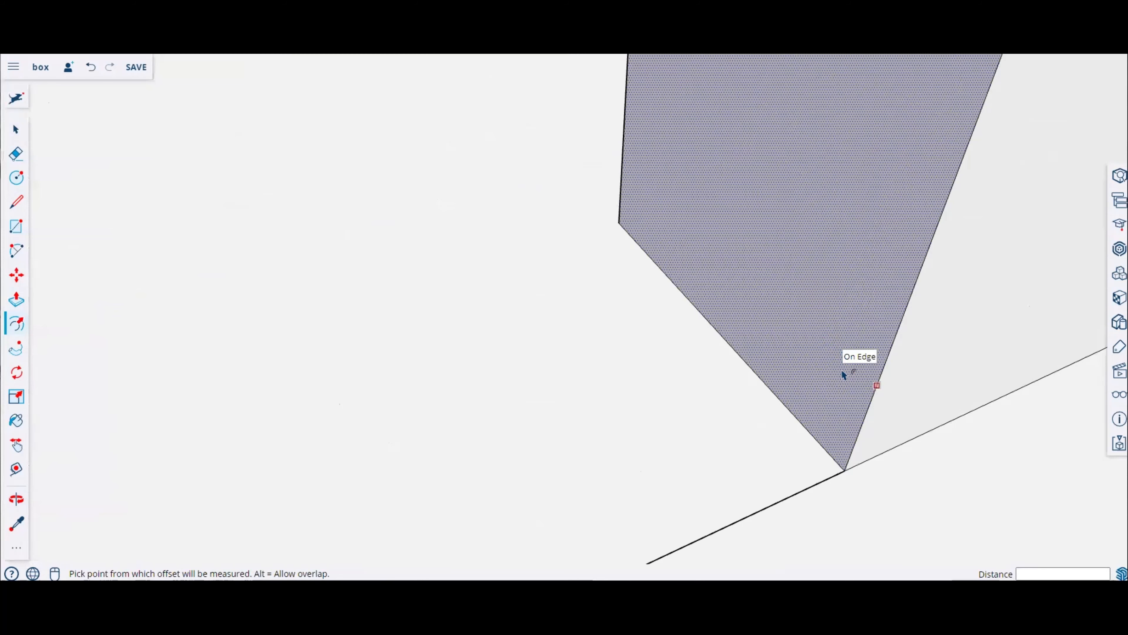
{"action": "left_click", "coordinate": [842, 369]}
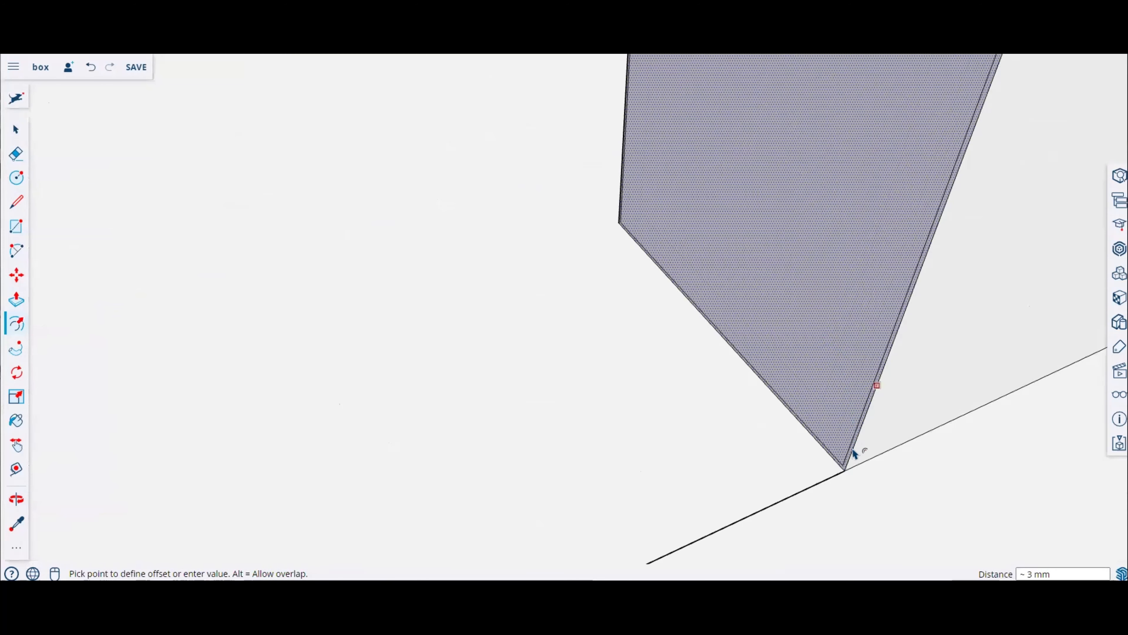
{"action": "left_click", "coordinate": [821, 482]}
Step: Try to extrude the offset profile along the path with Follow Me, and undo the attempt
{"action": "left_click", "coordinate": [14, 352]}
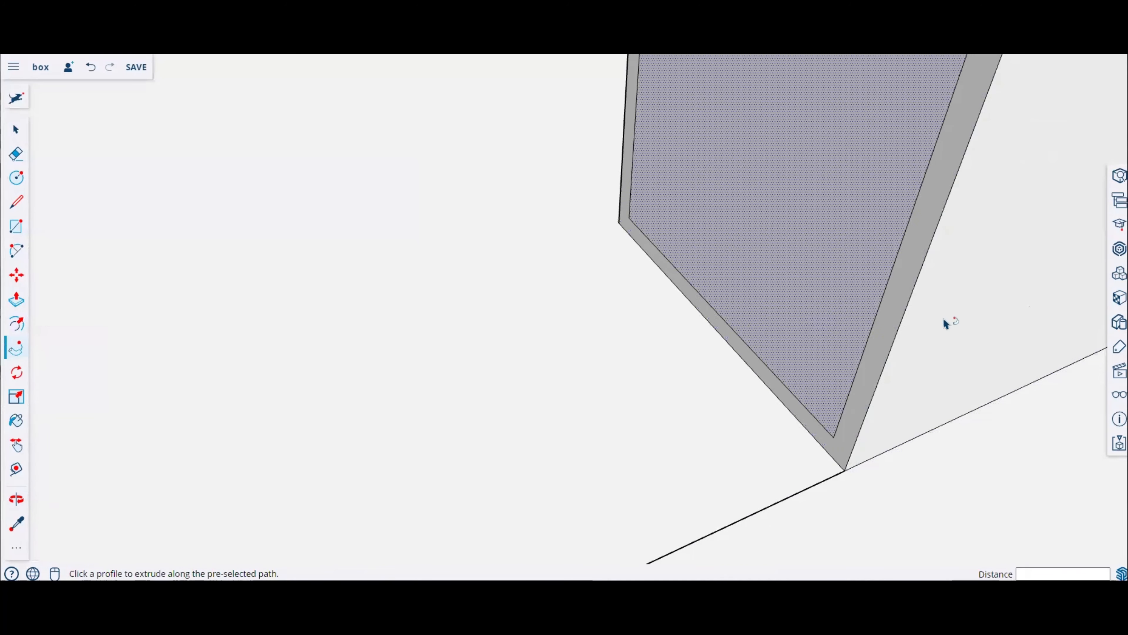
{"action": "left_click", "coordinate": [841, 453]}
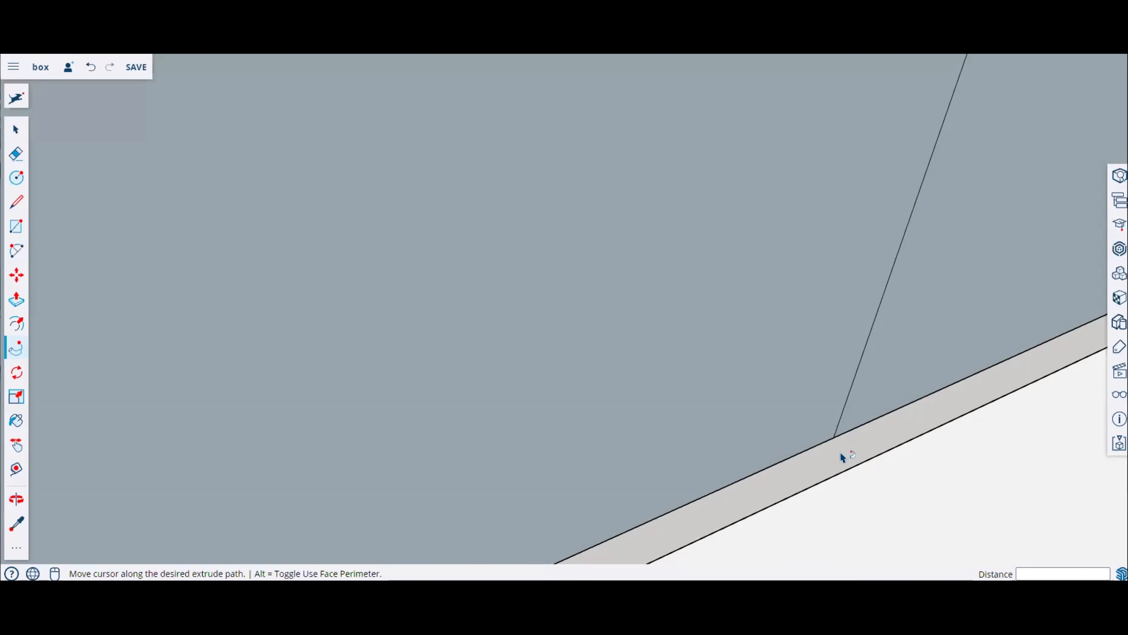
{"action": "key", "text": "ctrl+z"}
{"action": "left_click", "coordinate": [832, 443]}
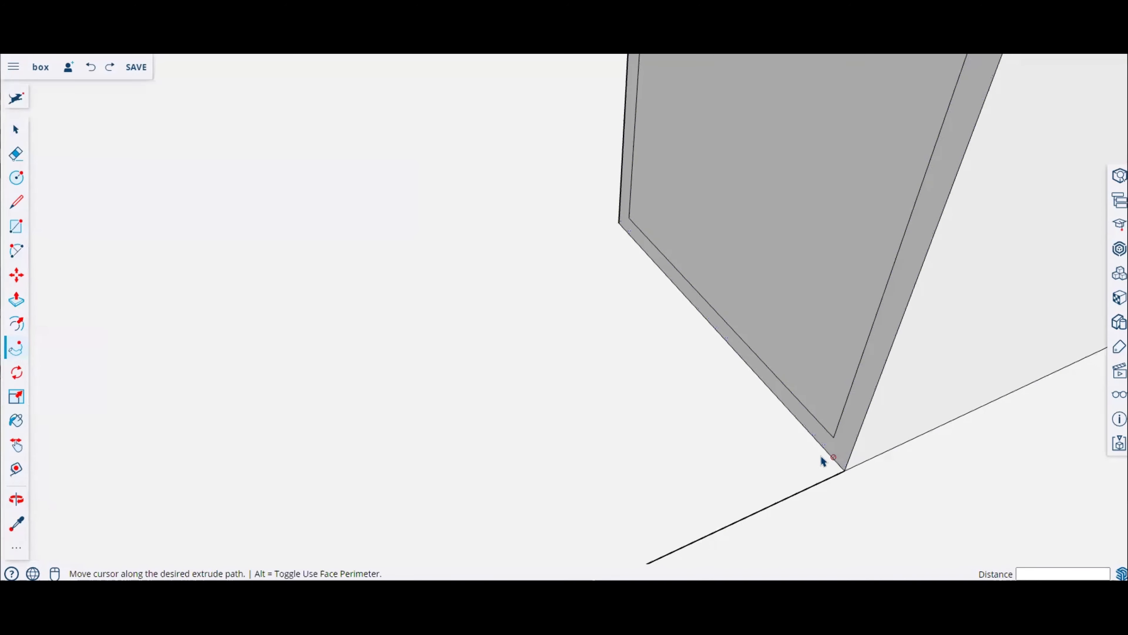
{"action": "left_click", "coordinate": [799, 463]}
{"action": "scroll", "coordinate": [692, 330], "scroll_direction": "down", "scroll_amount": 10}
{"action": "scroll", "coordinate": [692, 330], "scroll_direction": "down", "scroll_amount": 5}
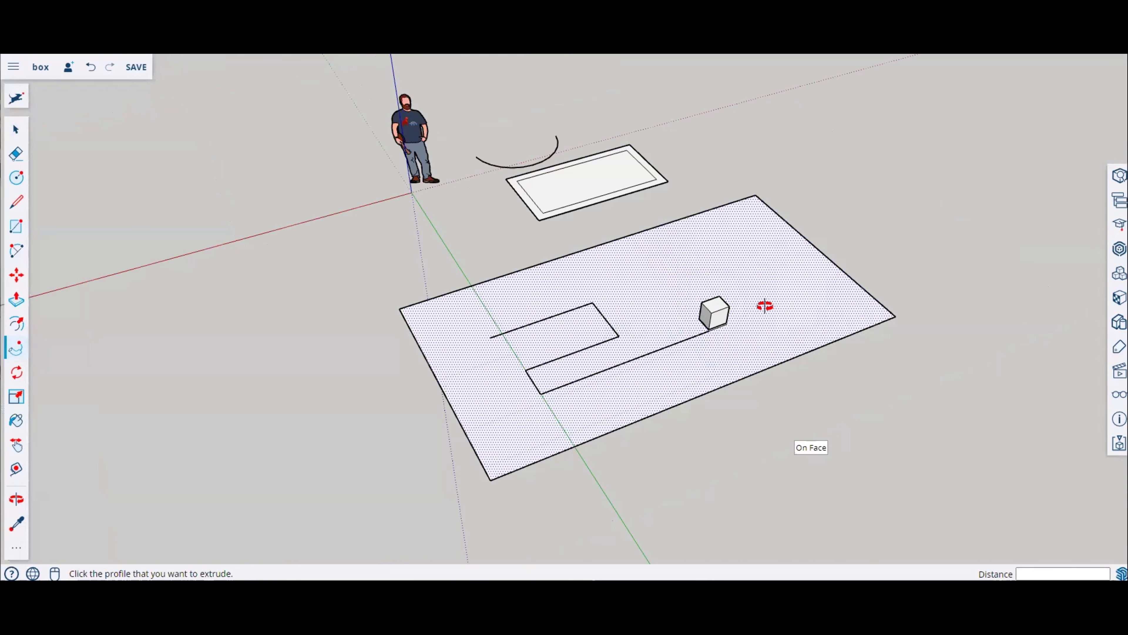
Step: Delete the large rectangle's face and its outer edges, keeping the U-shaped path
{"action": "middle_click_drag", "start_coordinate": [763, 305], "coordinate": [782, 314]}
{"action": "key", "text": "space"}
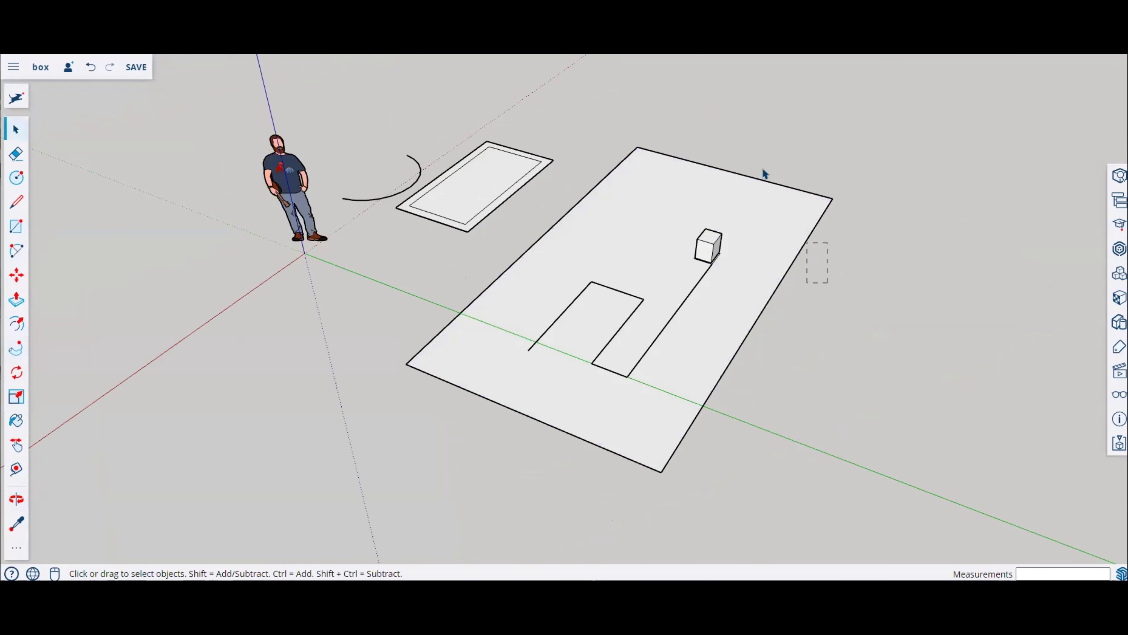
{"action": "left_click_drag", "start_coordinate": [764, 147], "coordinate": [764, 147]}
{"action": "key", "text": "Delete"}
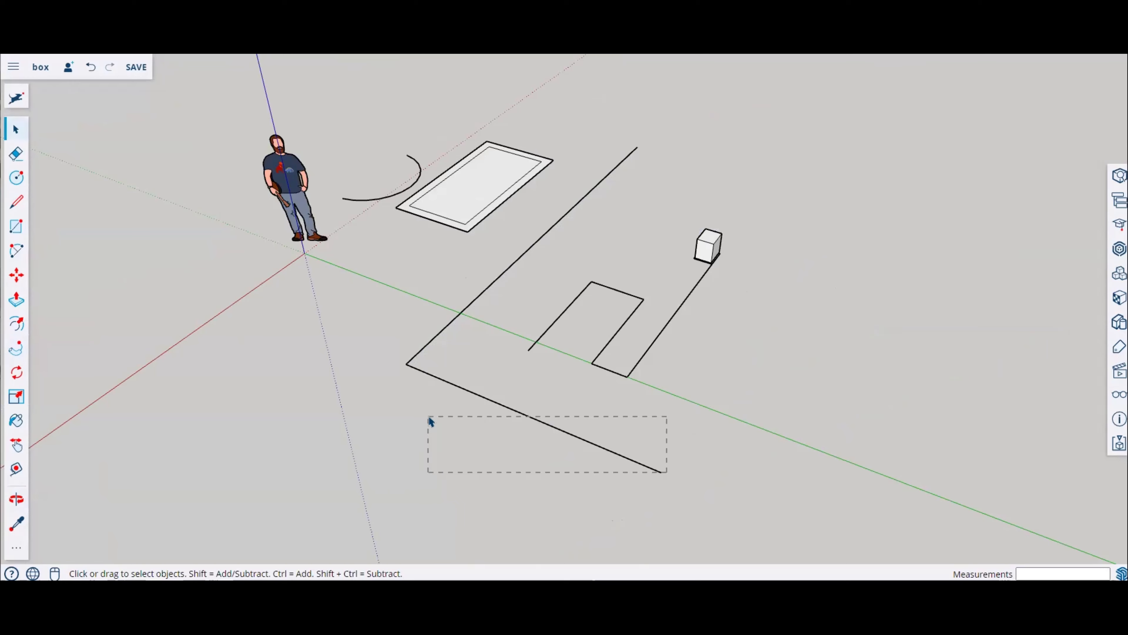
{"action": "left_click_drag", "start_coordinate": [429, 417], "coordinate": [429, 416]}
{"action": "key", "text": "Delete"}
{"action": "left_click_drag", "start_coordinate": [430, 366], "coordinate": [397, 325]}
{"action": "key", "text": "Delete"}
Step: Push/pull the thin strip around the cube's base upward about 17 mm into a low plinth
{"action": "scroll", "coordinate": [728, 261], "scroll_direction": "up", "scroll_amount": 6}
{"action": "middle_click_drag", "start_coordinate": [728, 261], "coordinate": [678, 191]}
{"action": "scroll", "coordinate": [667, 252], "scroll_direction": "up", "scroll_amount": 5}
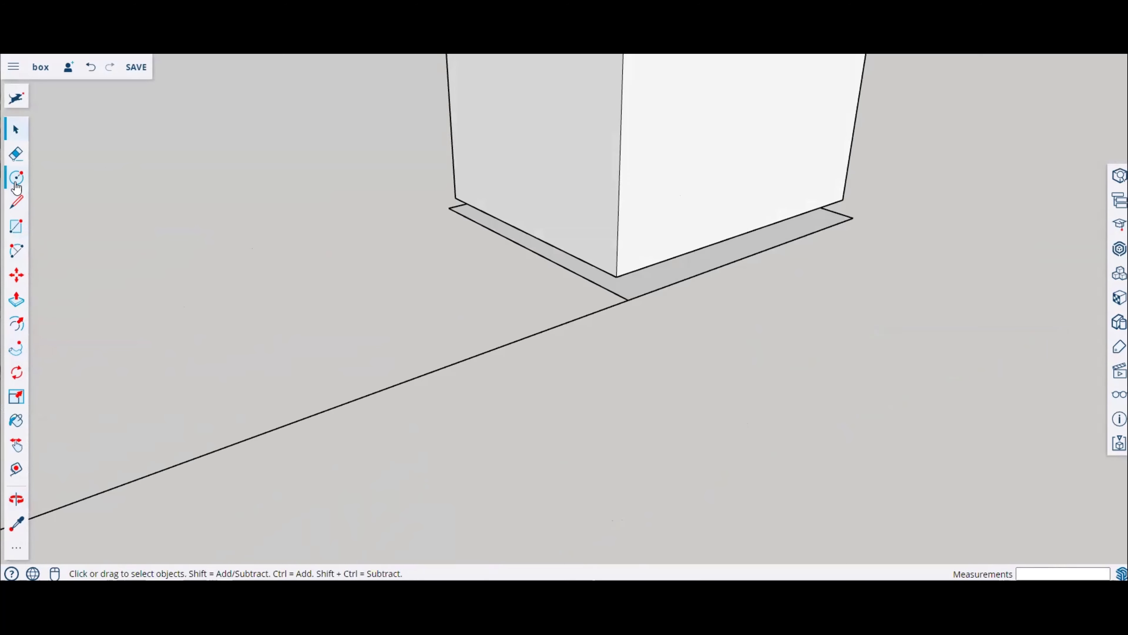
{"action": "left_click", "coordinate": [16, 154]}
{"action": "left_click", "coordinate": [16, 300]}
{"action": "scroll", "coordinate": [627, 299], "scroll_direction": "up", "scroll_amount": 2}
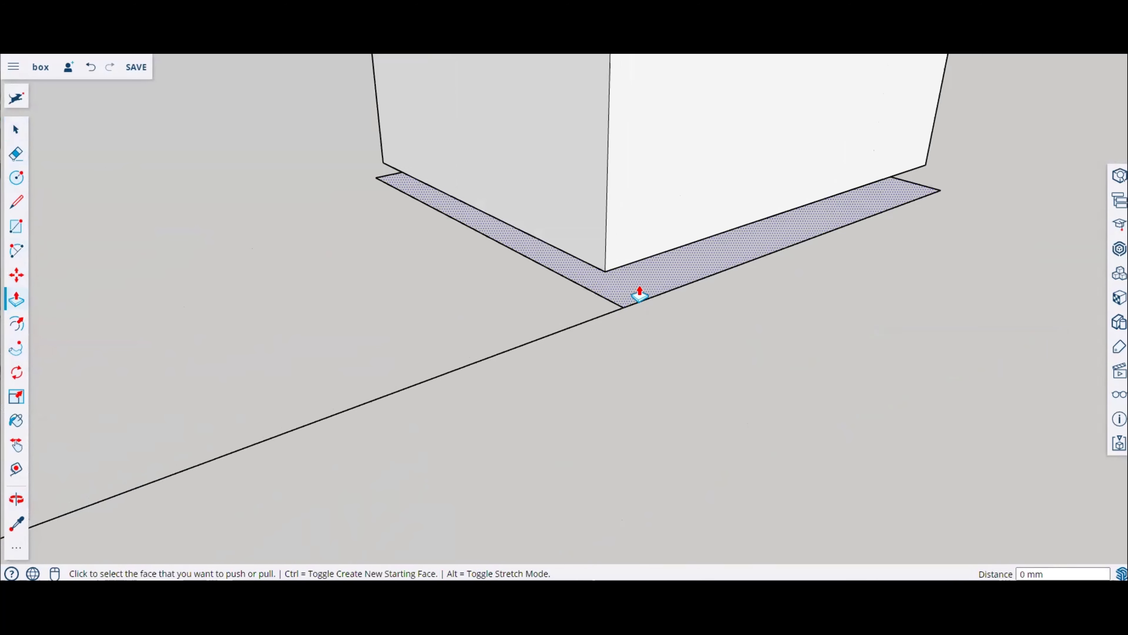
{"action": "left_click", "coordinate": [635, 293]}
{"action": "left_click", "coordinate": [602, 274]}
{"action": "left_click", "coordinate": [628, 297]}
{"action": "left_click", "coordinate": [621, 255]}
{"action": "middle_click_drag", "start_coordinate": [437, 187], "coordinate": [787, 210]}
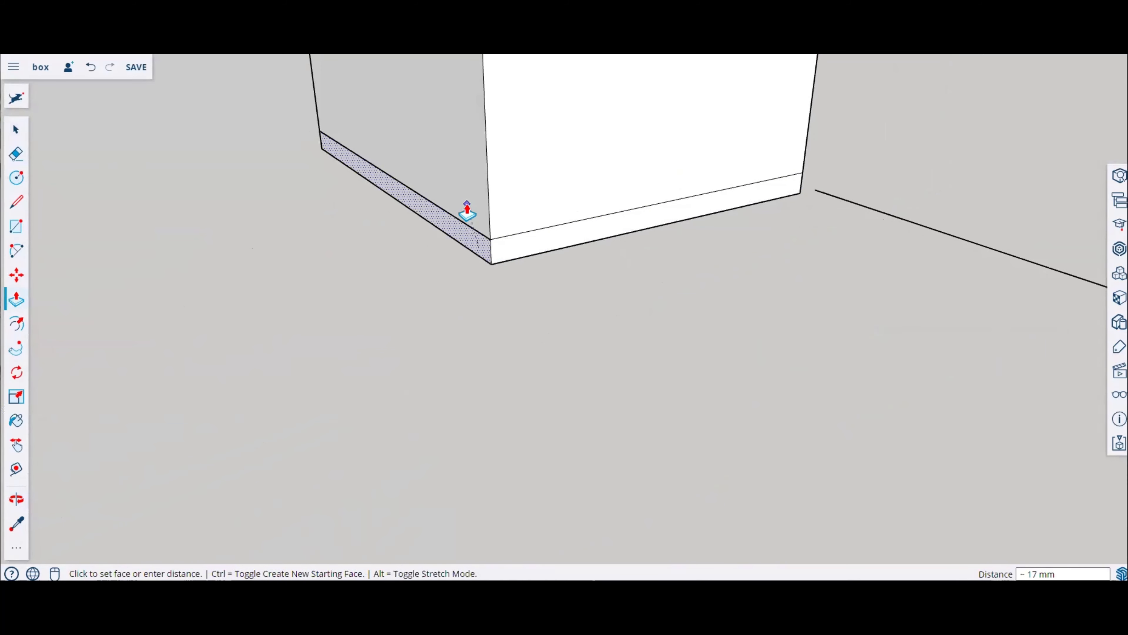
{"action": "middle_click_drag", "start_coordinate": [469, 211], "coordinate": [597, 280]}
{"action": "left_click", "coordinate": [617, 295]}
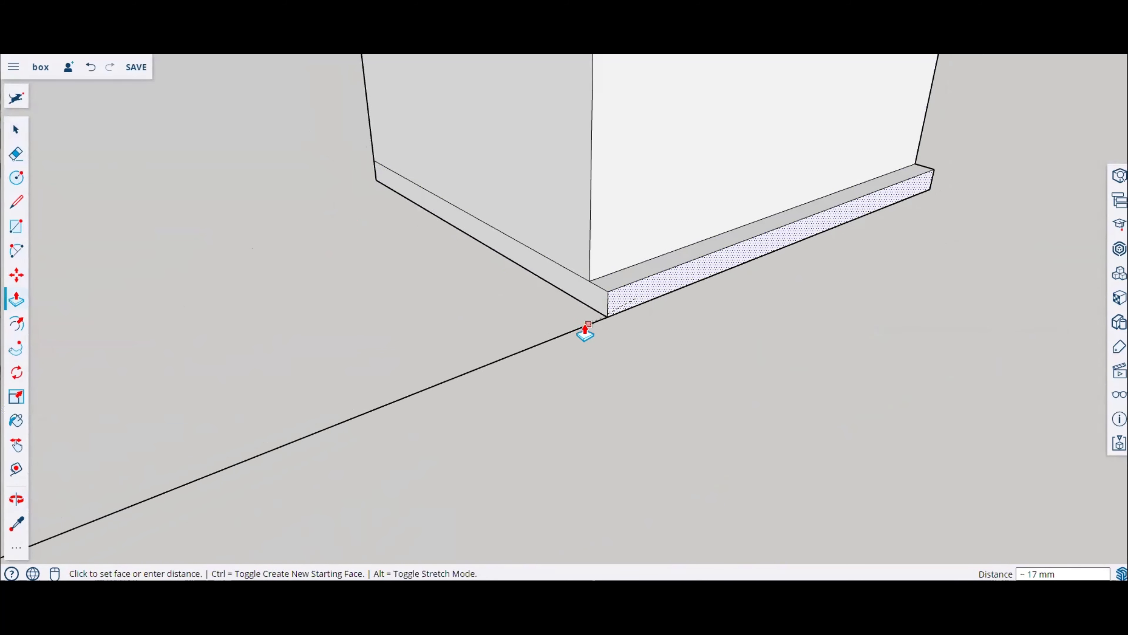
{"action": "left_click", "coordinate": [584, 328]}
{"action": "left_click", "coordinate": [623, 237]}
{"action": "left_click", "coordinate": [605, 295]}
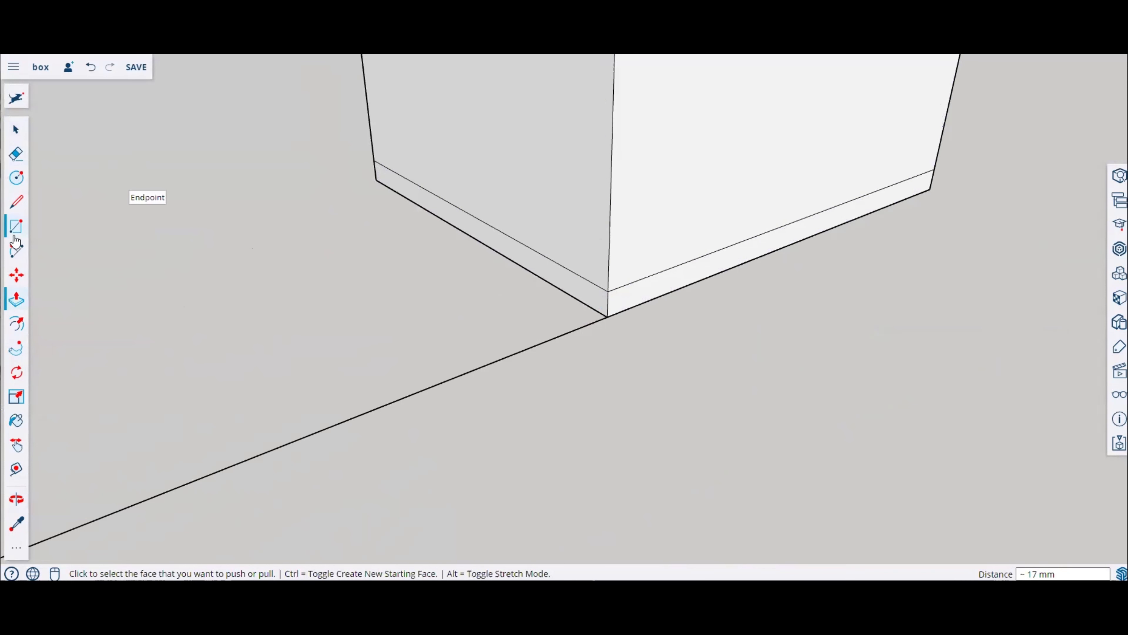
{"action": "left_click", "coordinate": [581, 246]}
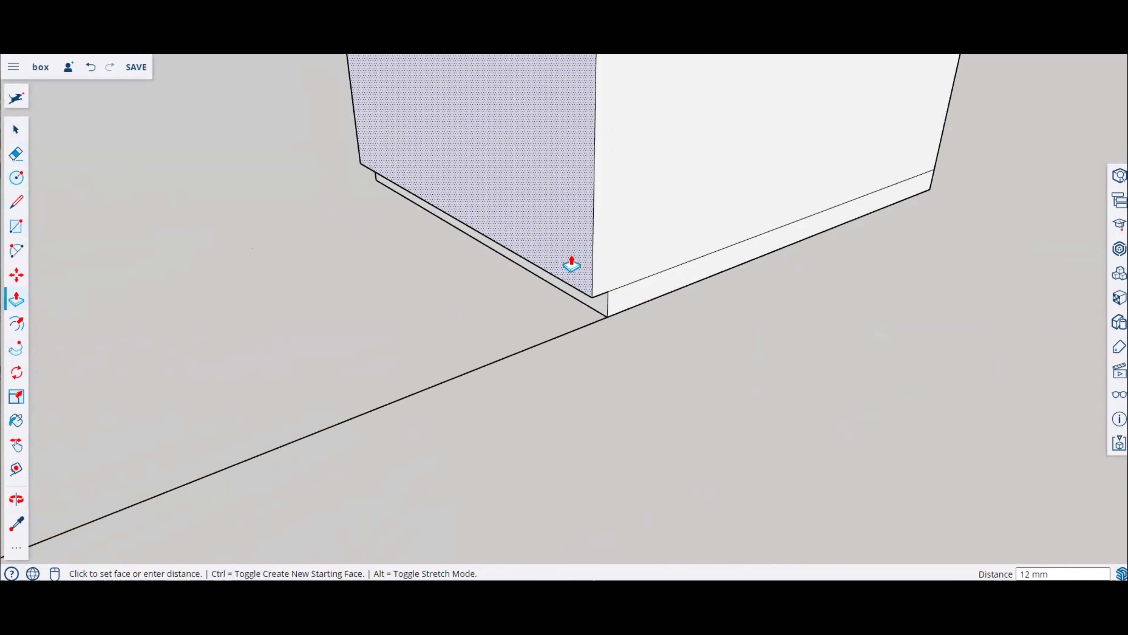
{"action": "key", "text": "Escape"}
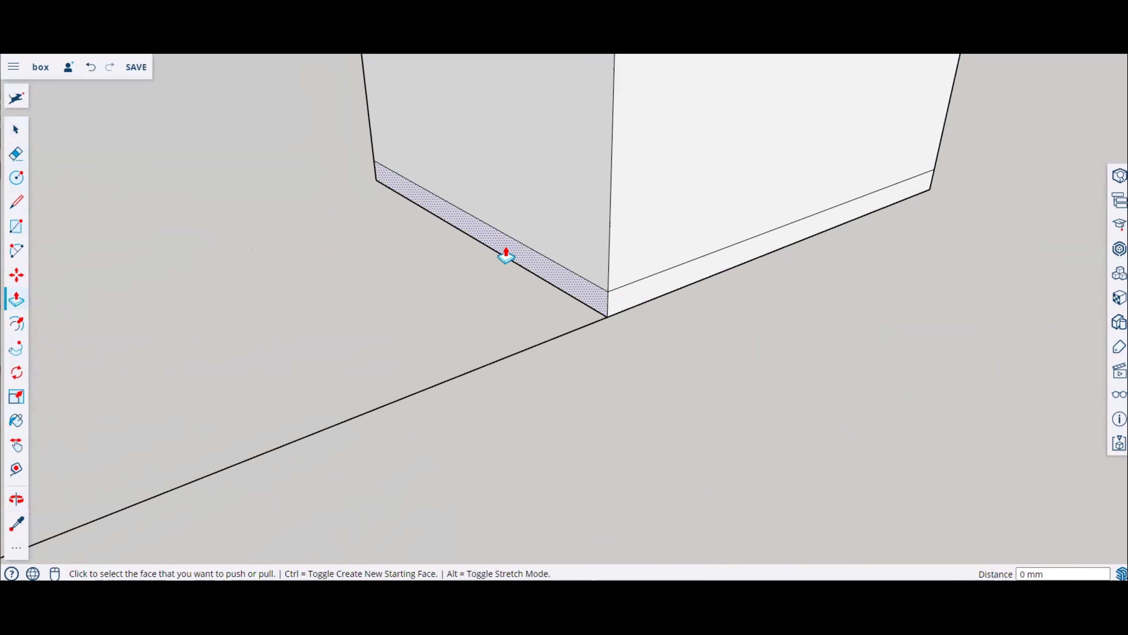
Step: Erase the leftover edge lines around the cube's base
{"action": "left_click", "coordinate": [15, 154]}
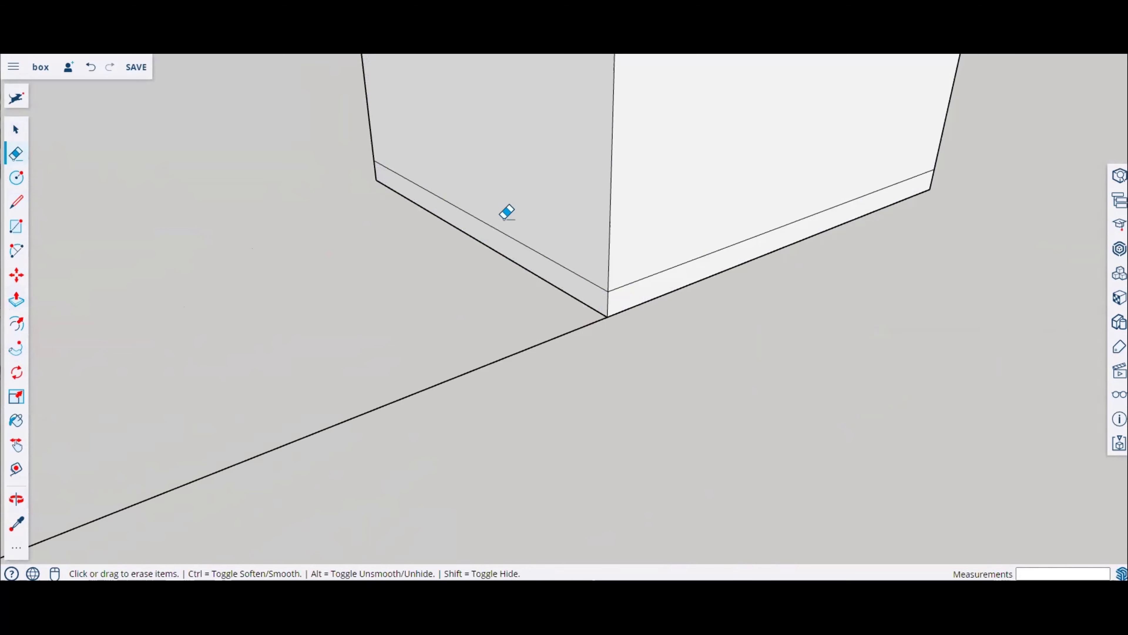
{"action": "left_click", "coordinate": [506, 232]}
{"action": "left_click", "coordinate": [730, 246]}
{"action": "mouse_move", "coordinate": [602, 305]}
{"action": "middle_mouse_down"}
{"action": "mouse_move", "coordinate": [865, 327]}
{"action": "mouse_move", "coordinate": [459, 288]}
{"action": "middle_mouse_up"}
{"action": "mouse_move", "coordinate": [391, 247]}
{"action": "middle_mouse_down"}
{"action": "mouse_move", "coordinate": [776, 201]}
{"action": "mouse_move", "coordinate": [405, 328]}
{"action": "mouse_move", "coordinate": [673, 255]}
{"action": "mouse_move", "coordinate": [89, 199]}
{"action": "middle_mouse_up"}
{"action": "left_click", "coordinate": [404, 331]}
{"action": "scroll", "coordinate": [422, 267], "scroll_direction": "up", "scroll_amount": 2}
{"action": "middle_click_drag", "start_coordinate": [703, 332], "coordinate": [502, 326]}
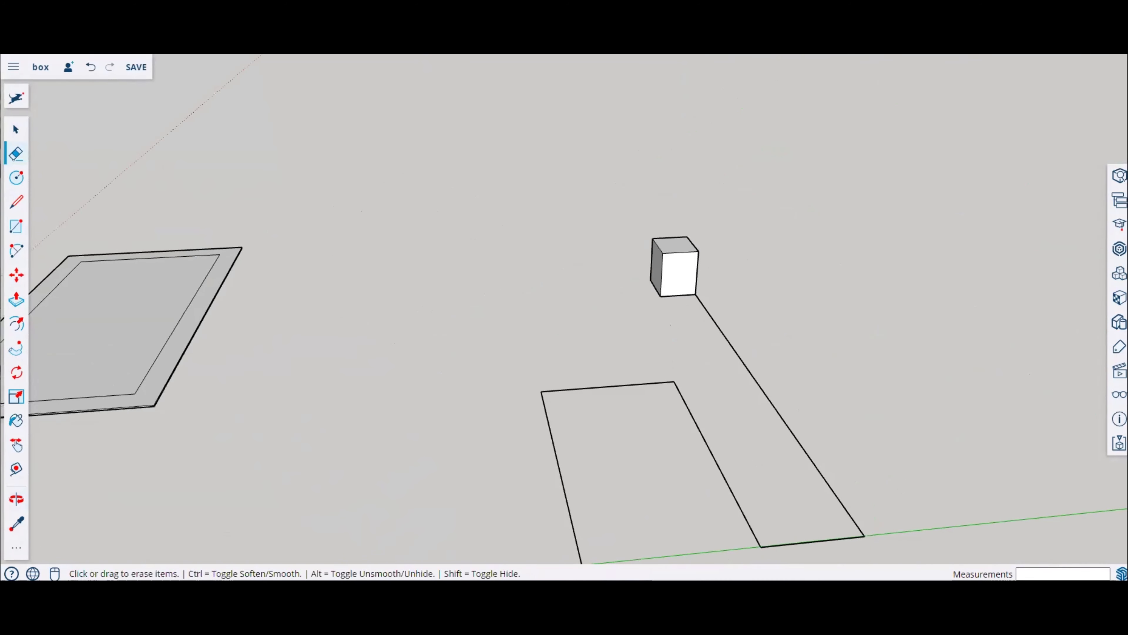
Step: Round the path's lower corner next to the cube with an arc
{"action": "left_click", "coordinate": [15, 252]}
{"action": "scroll", "coordinate": [398, 258], "scroll_direction": "down", "scroll_amount": 3}
{"action": "middle_click_drag", "start_coordinate": [536, 276], "coordinate": [610, 418]}
{"action": "scroll", "coordinate": [604, 418], "scroll_direction": "up", "scroll_amount": 4}
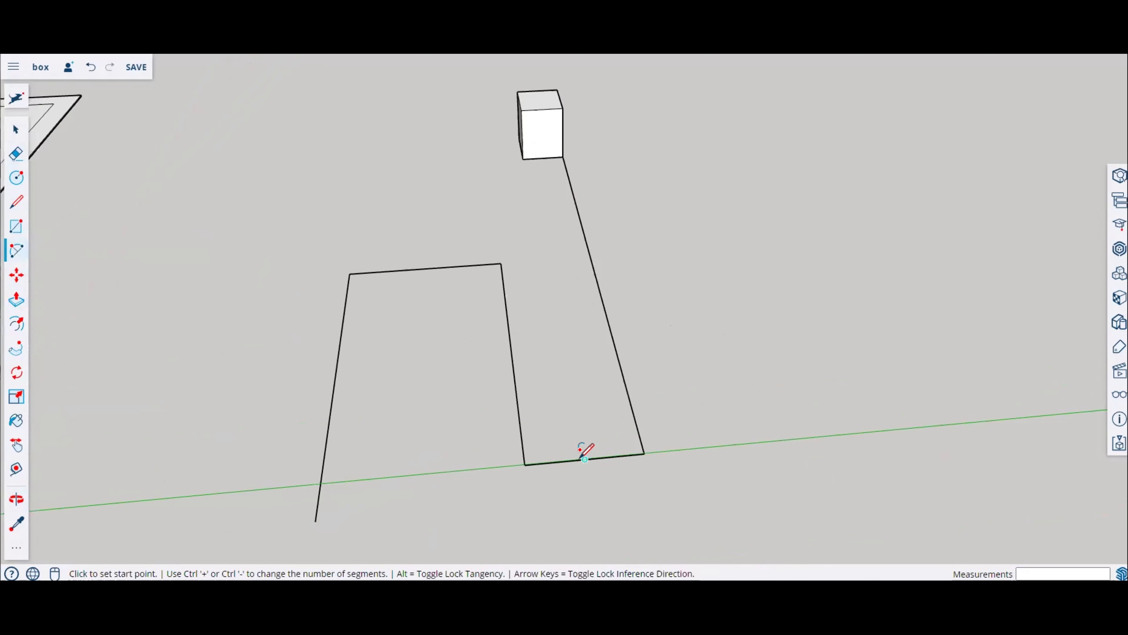
{"action": "left_click", "coordinate": [585, 459]}
{"action": "left_click", "coordinate": [634, 417]}
{"action": "left_click", "coordinate": [634, 417]}
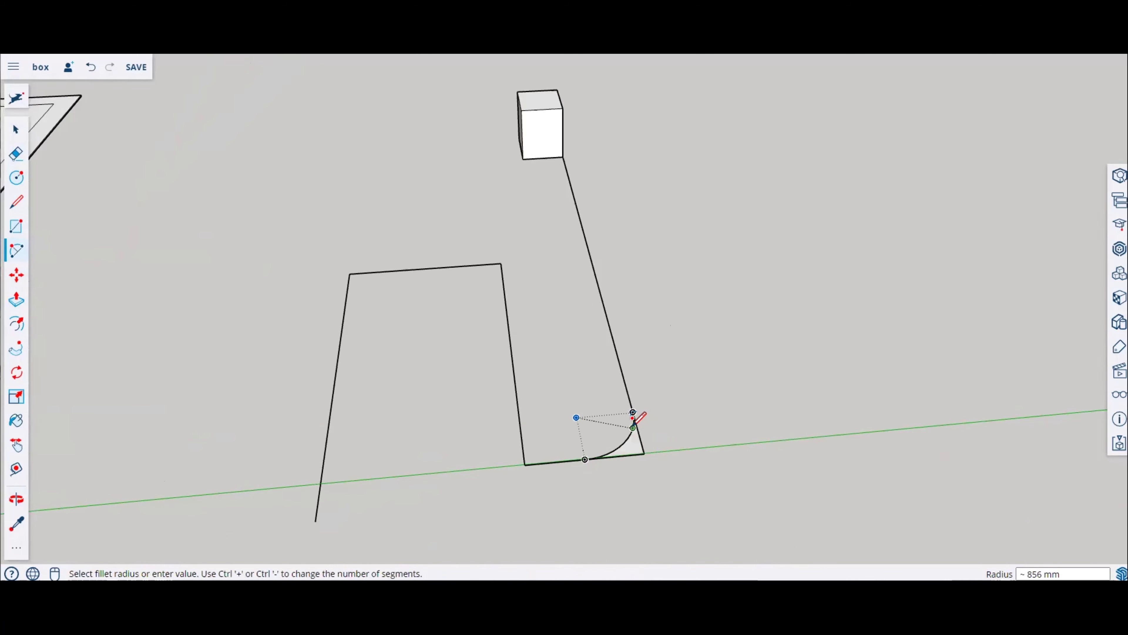
Step: Erase the sharp corner edges left outside the new arc
{"action": "left_click", "coordinate": [16, 156]}
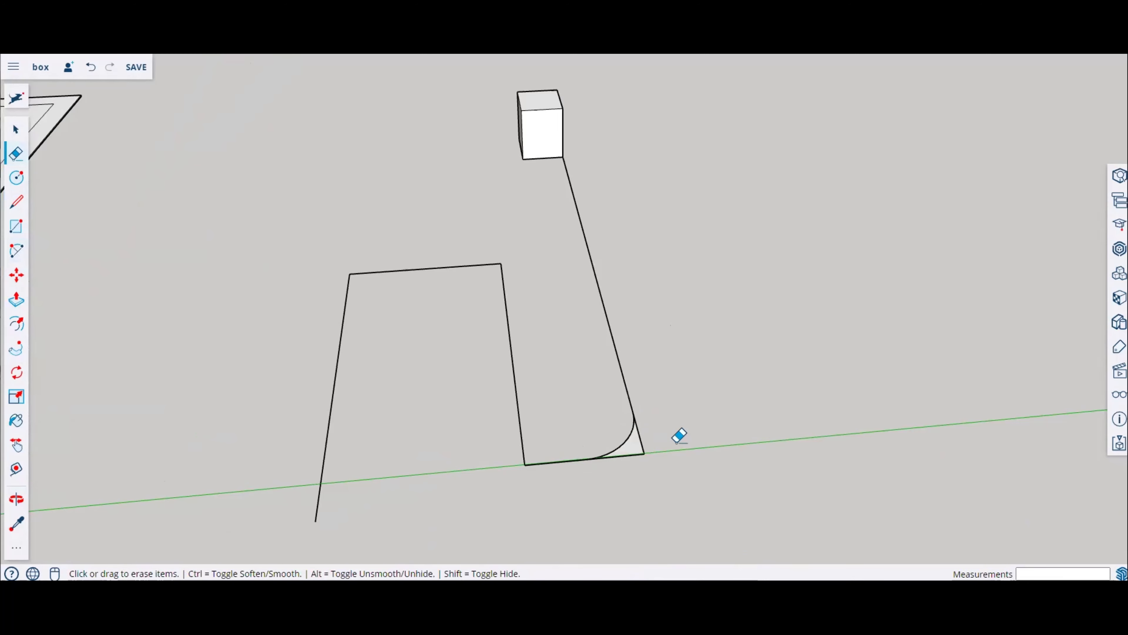
{"action": "left_click_drag", "start_coordinate": [641, 465], "coordinate": [660, 439]}
{"action": "middle_click_drag", "start_coordinate": [698, 392], "coordinate": [427, 307]}
{"action": "scroll", "coordinate": [705, 111], "scroll_direction": "up", "scroll_amount": 5}
{"action": "middle_click_drag", "start_coordinate": [708, 113], "coordinate": [960, 182]}
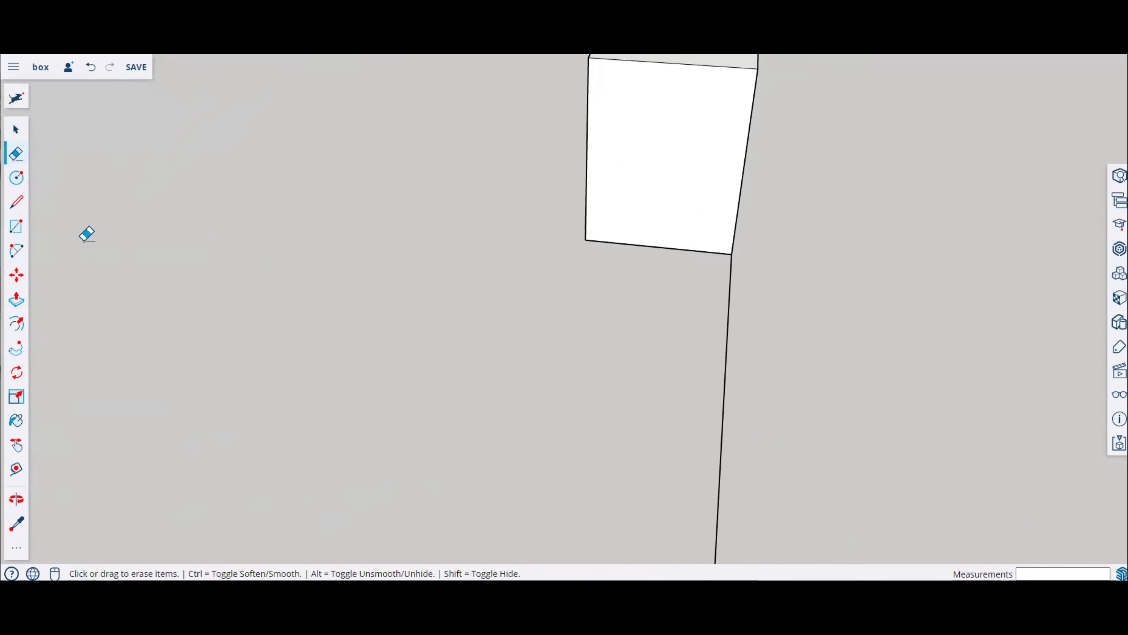
Step: Draw a circle centred on the cube's front face
{"action": "left_click", "coordinate": [15, 178]}
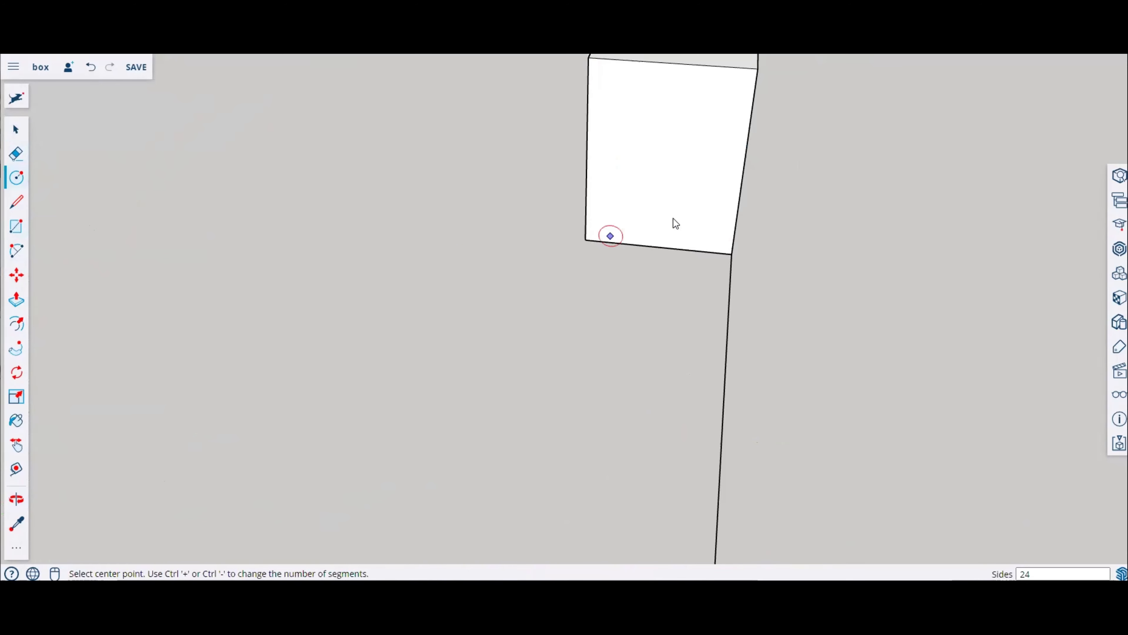
{"action": "left_click", "coordinate": [658, 178]}
{"action": "left_click", "coordinate": [707, 218]}
{"action": "middle_click_drag", "start_coordinate": [790, 244], "coordinate": [627, 237]}
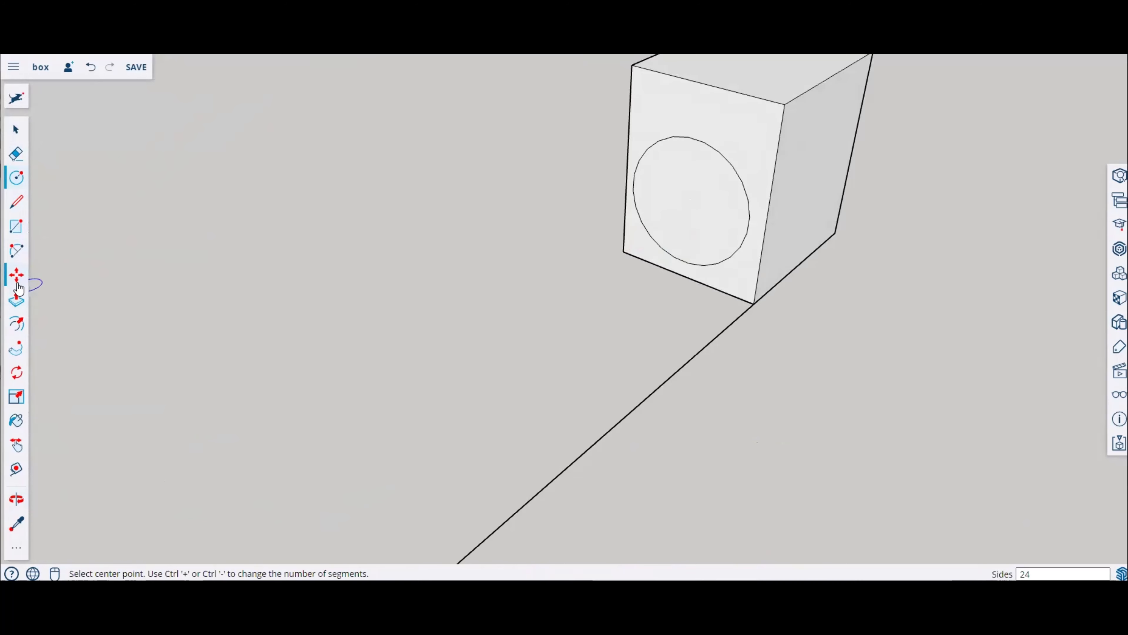
Step: Offset the circle a small distance to form a thin ring
{"action": "left_click", "coordinate": [13, 329]}
{"action": "left_click", "coordinate": [724, 151]}
{"action": "scroll", "coordinate": [719, 166], "scroll_direction": "up", "scroll_amount": 4}
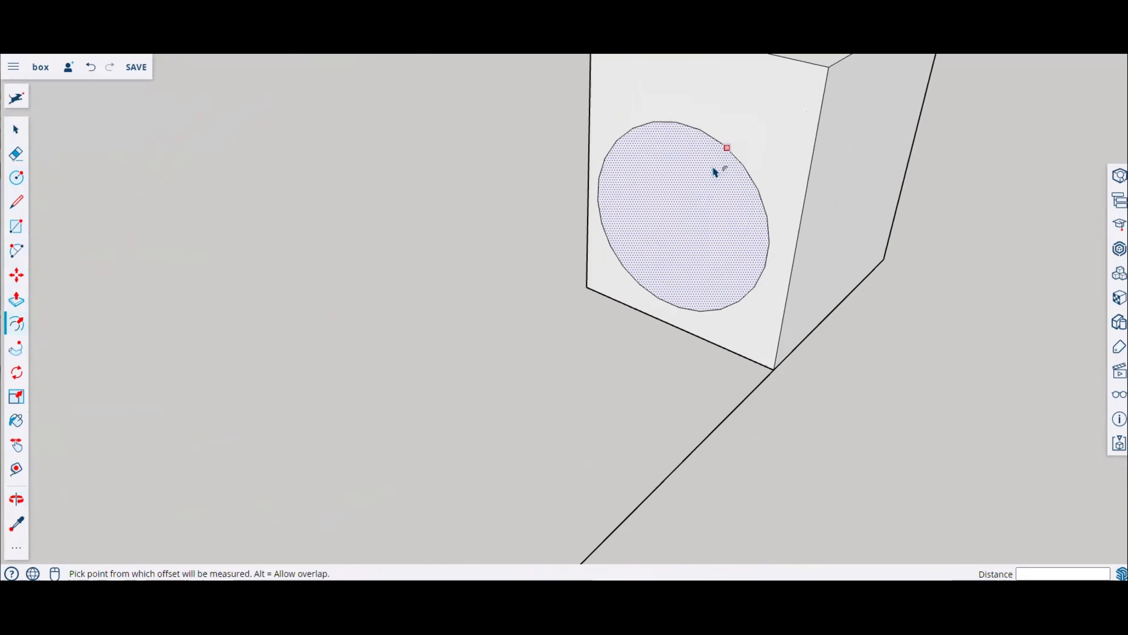
{"action": "left_click", "coordinate": [729, 156]}
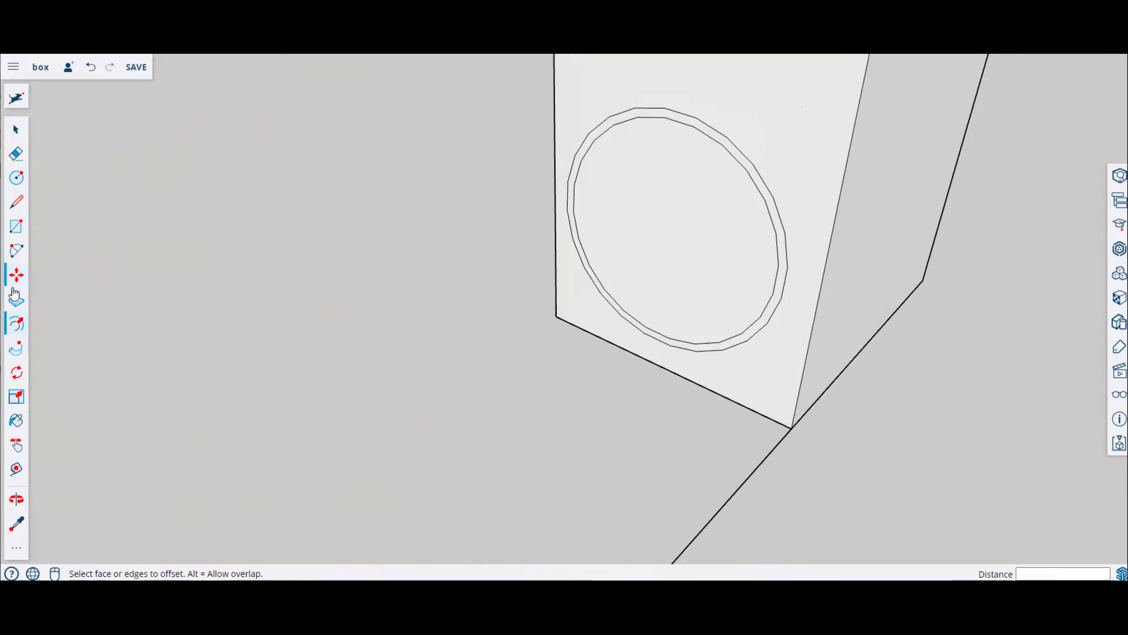
Step: Sweep the ring profile along the path with Follow Me to form a tube
{"action": "left_click", "coordinate": [13, 348]}
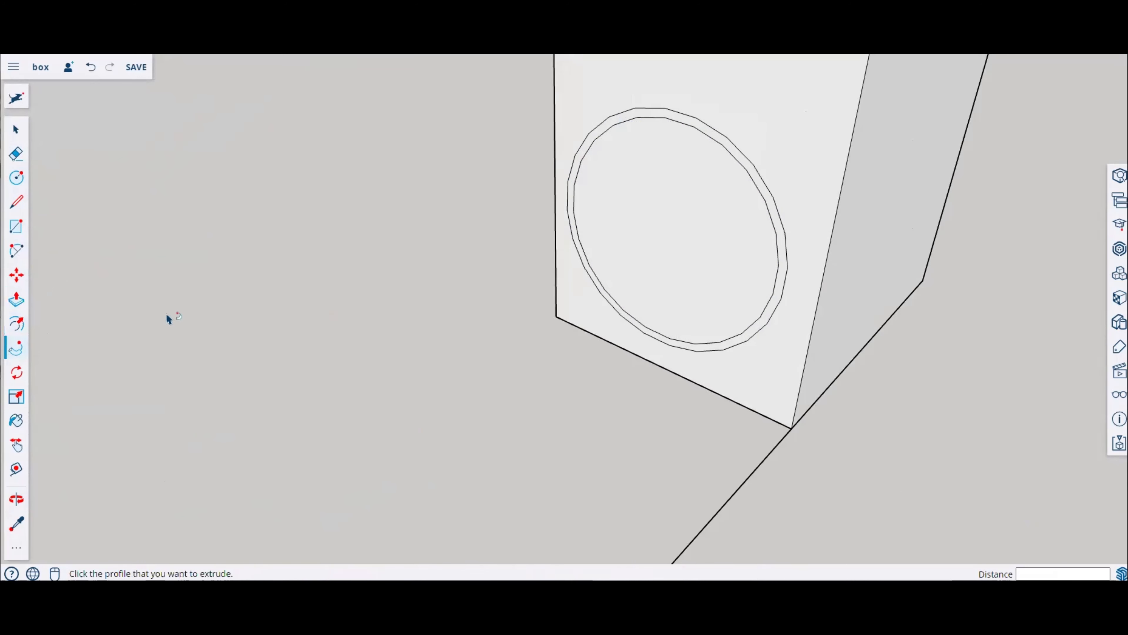
{"action": "scroll", "coordinate": [551, 262], "scroll_direction": "down", "scroll_amount": 4}
{"action": "scroll", "coordinate": [640, 293], "scroll_direction": "up", "scroll_amount": 1}
{"action": "left_click", "coordinate": [634, 316]}
{"action": "scroll", "coordinate": [594, 389], "scroll_direction": "down", "scroll_amount": 3}
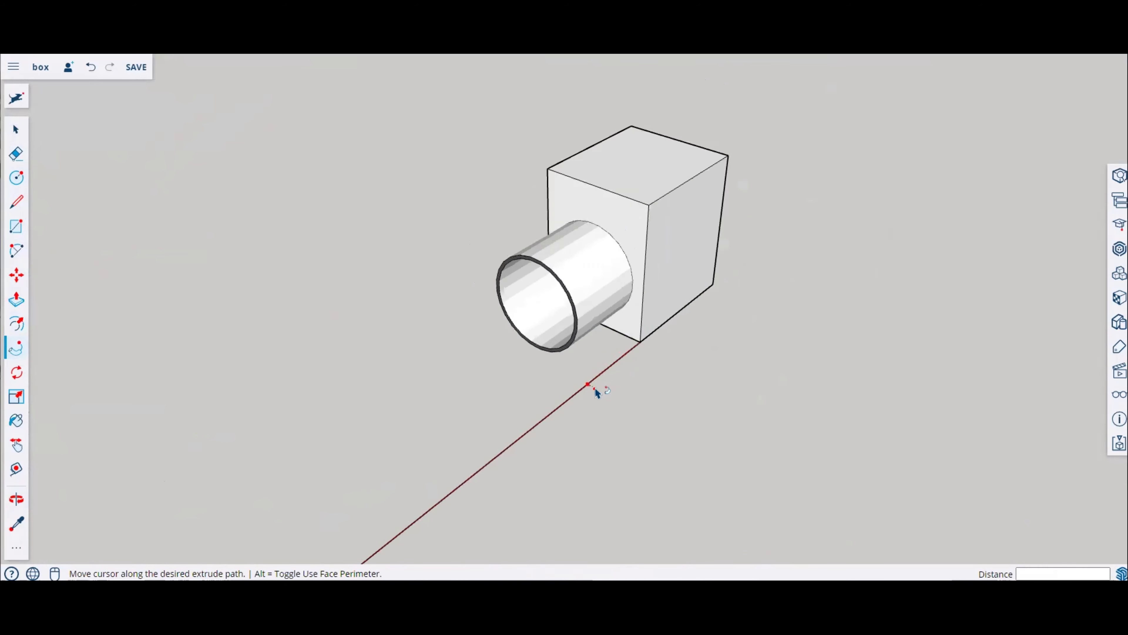
{"action": "scroll", "coordinate": [595, 389], "scroll_direction": "down", "scroll_amount": 4}
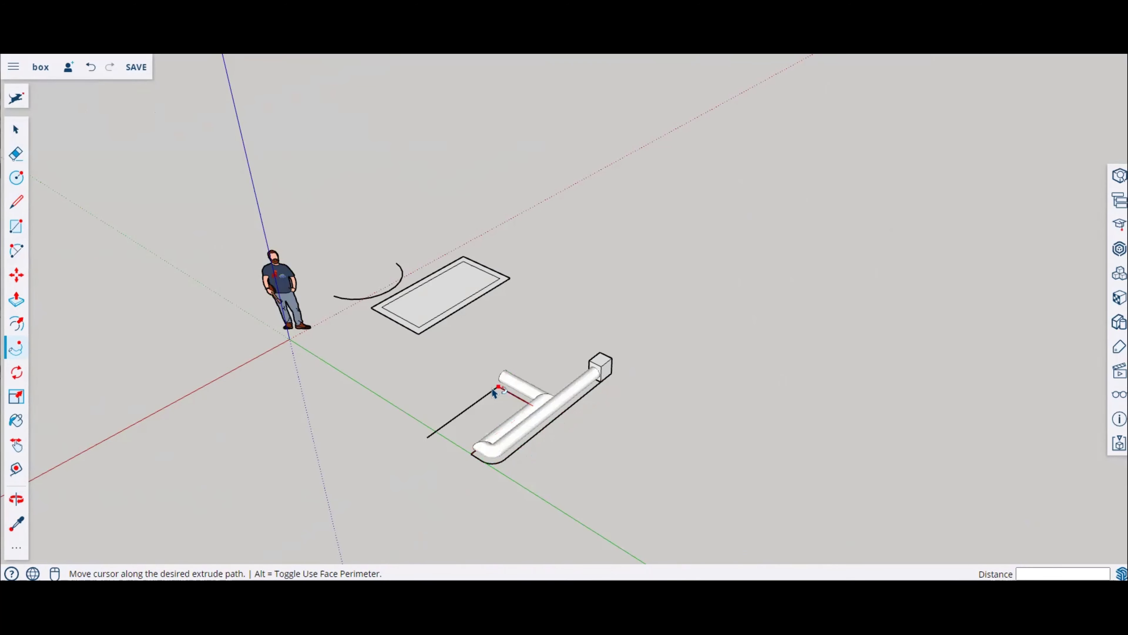
{"action": "left_click", "coordinate": [423, 443]}
{"action": "middle_click_drag", "start_coordinate": [424, 443], "coordinate": [402, 335]}
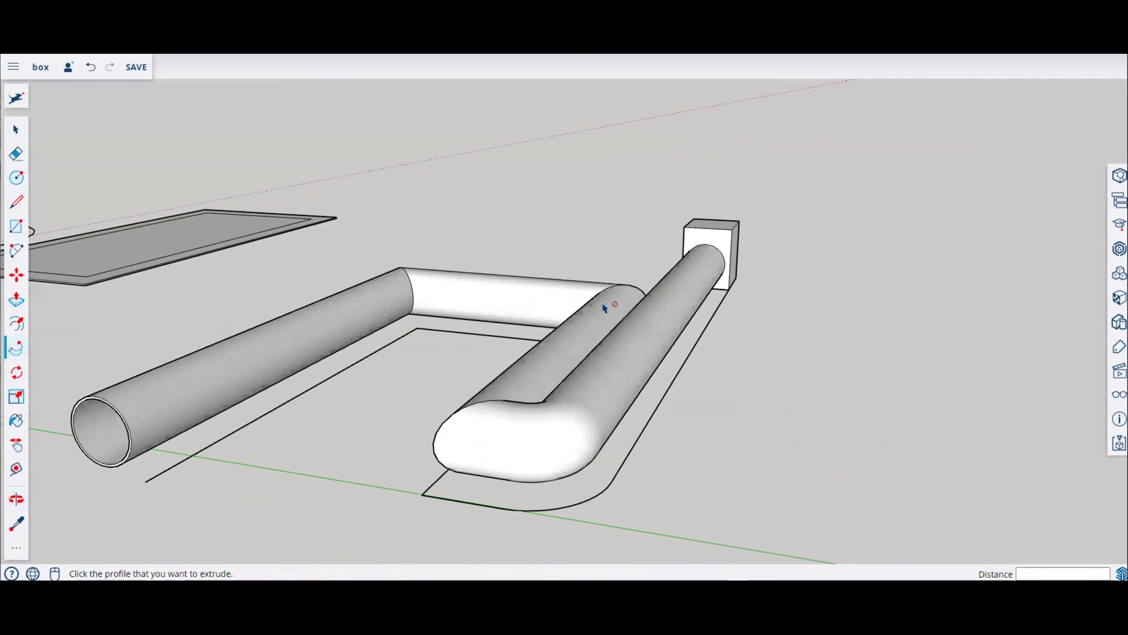
{"action": "scroll", "coordinate": [679, 247], "scroll_direction": "up", "scroll_amount": 6}
{"action": "scroll", "coordinate": [745, 259], "scroll_direction": "up", "scroll_amount": 3}
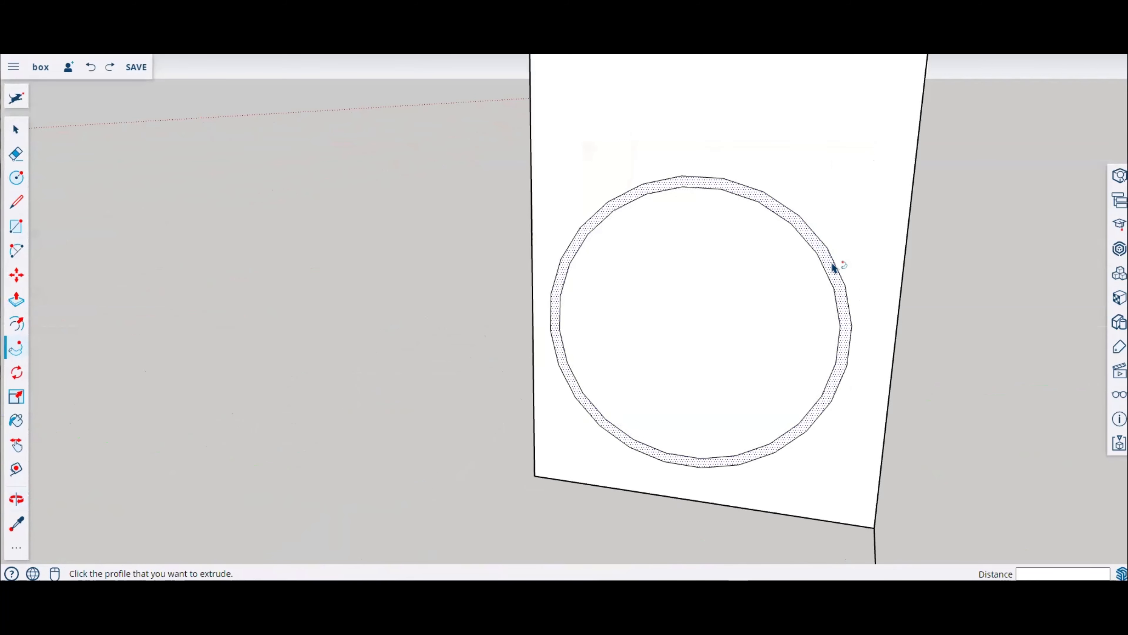
{"action": "scroll", "coordinate": [841, 293], "scroll_direction": "down", "scroll_amount": 3}
{"action": "scroll", "coordinate": [847, 290], "scroll_direction": "down", "scroll_amount": 10}
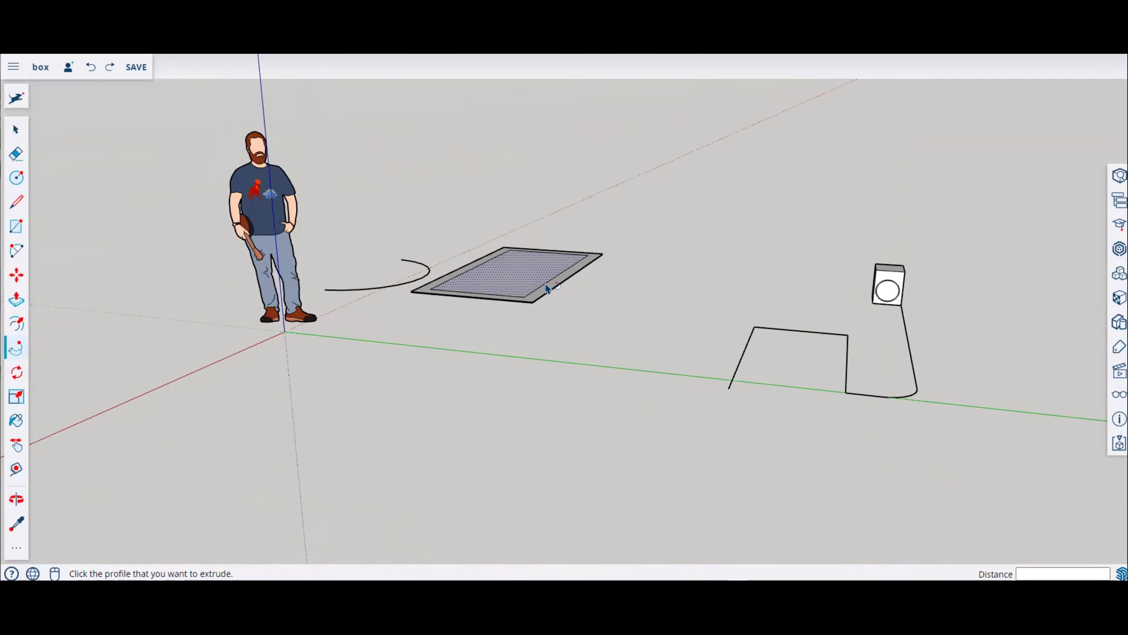
Step: Try to rotate the selected ground rectangle with the Rotate tool
{"action": "middle_click_drag", "start_coordinate": [549, 290], "coordinate": [588, 321]}
{"action": "left_click", "coordinate": [17, 378]}
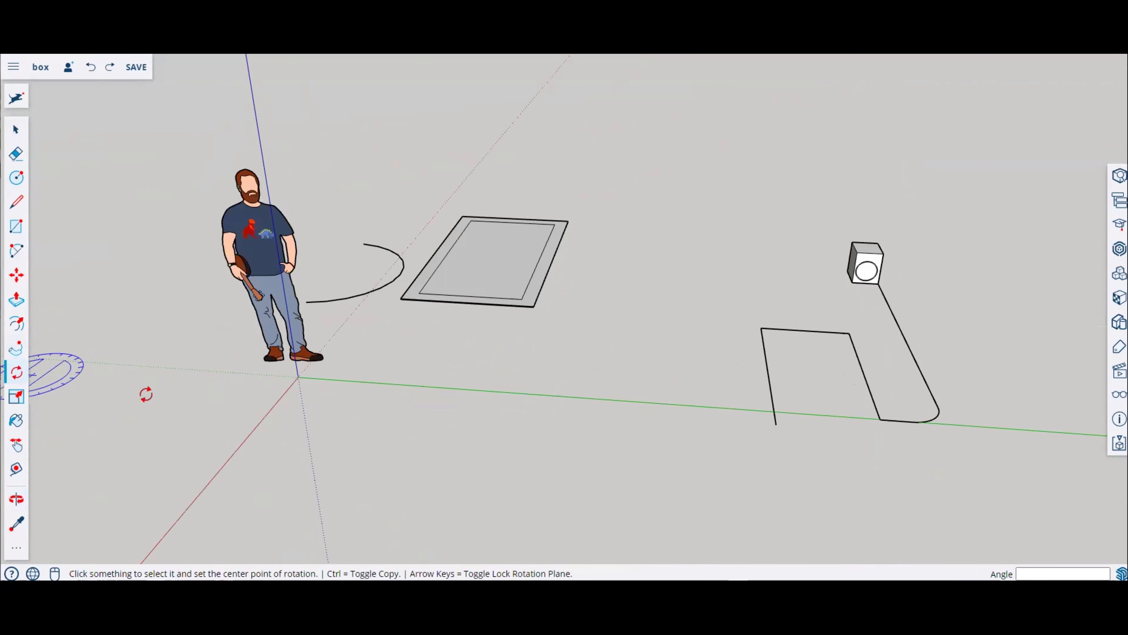
{"action": "left_click", "coordinate": [249, 292]}
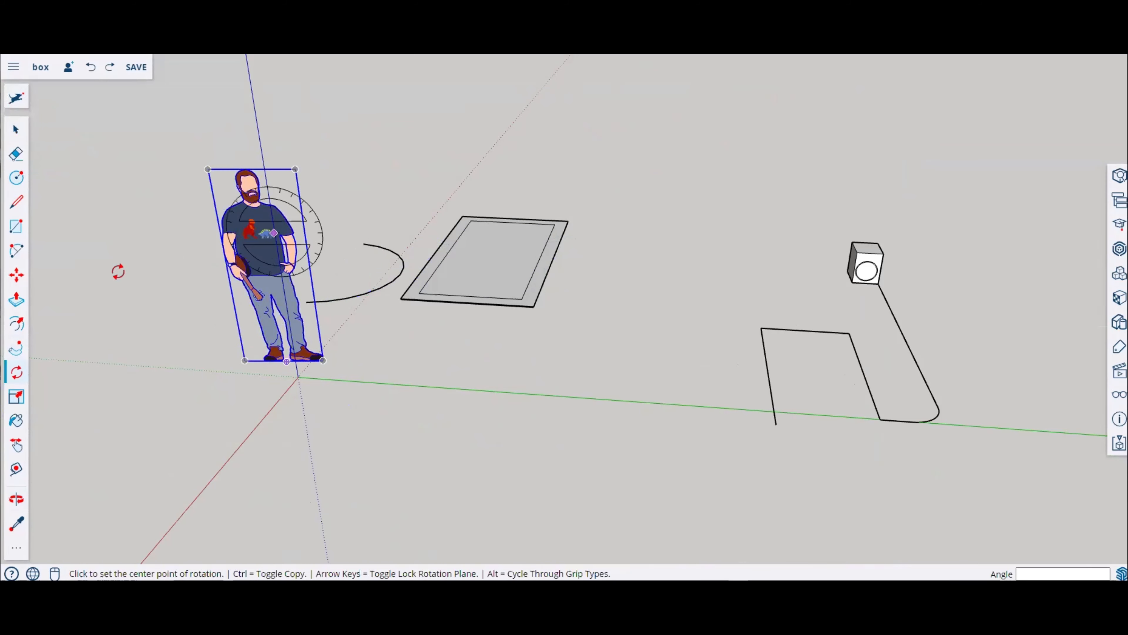
{"action": "left_click", "coordinate": [16, 129]}
{"action": "middle_click_drag", "start_coordinate": [273, 194], "coordinate": [381, 174]}
{"action": "left_click_drag", "start_coordinate": [371, 170], "coordinate": [586, 371]}
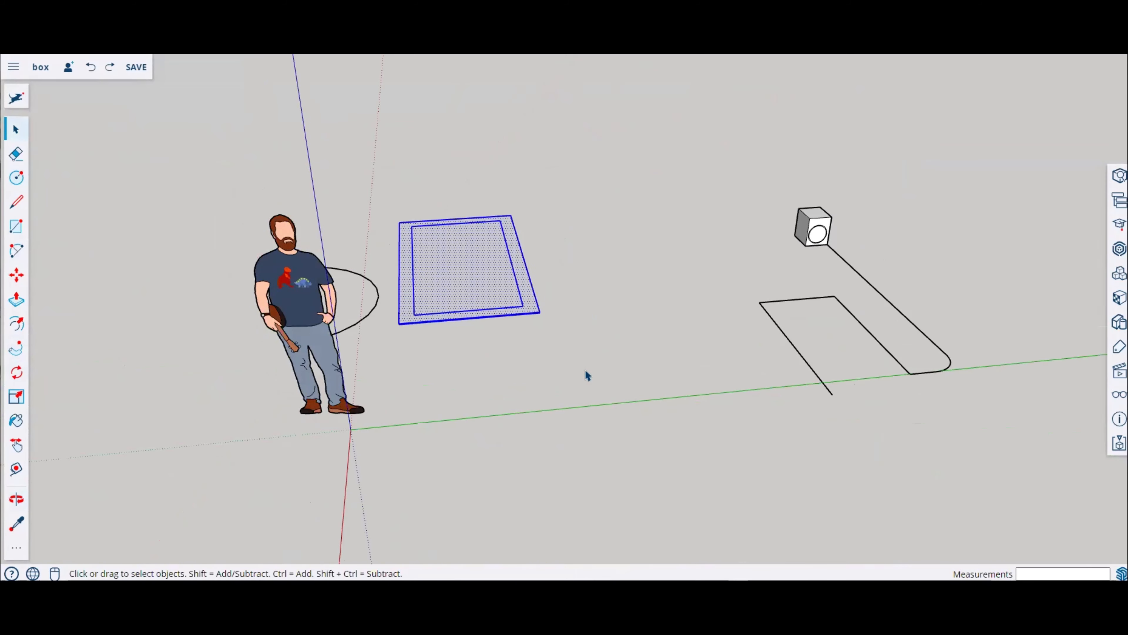
{"action": "middle_click_drag", "start_coordinate": [699, 359], "coordinate": [577, 355]}
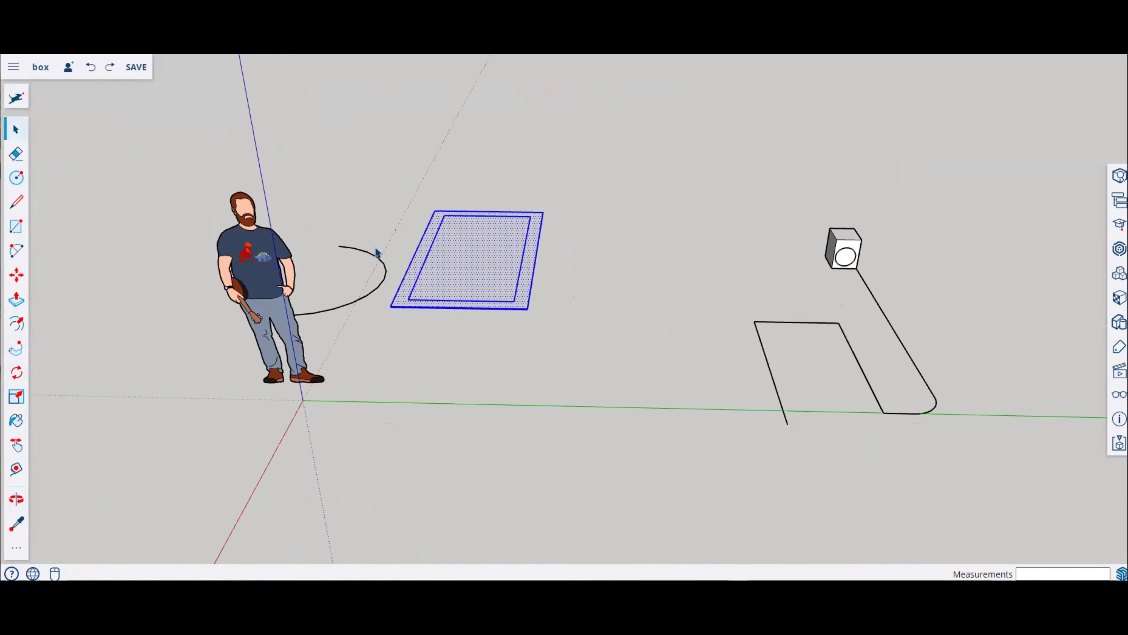
{"action": "left_click", "coordinate": [16, 374]}
{"action": "middle_click_drag", "start_coordinate": [313, 328], "coordinate": [461, 370]}
{"action": "left_click", "coordinate": [455, 384]}
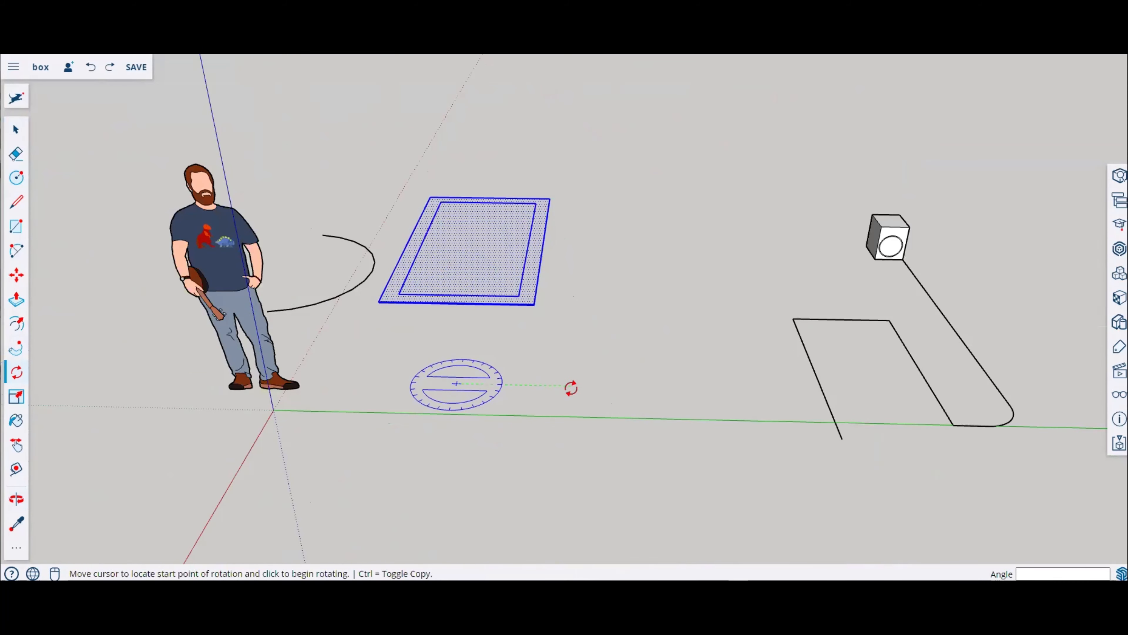
{"action": "left_click", "coordinate": [571, 385]}
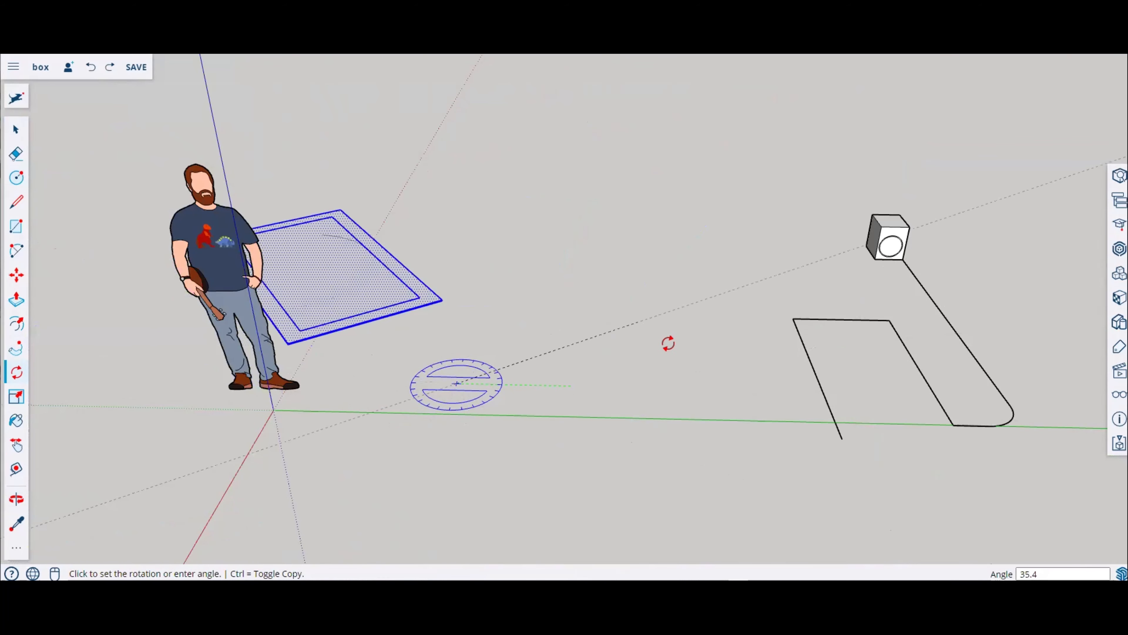
{"action": "left_click", "coordinate": [667, 342]}
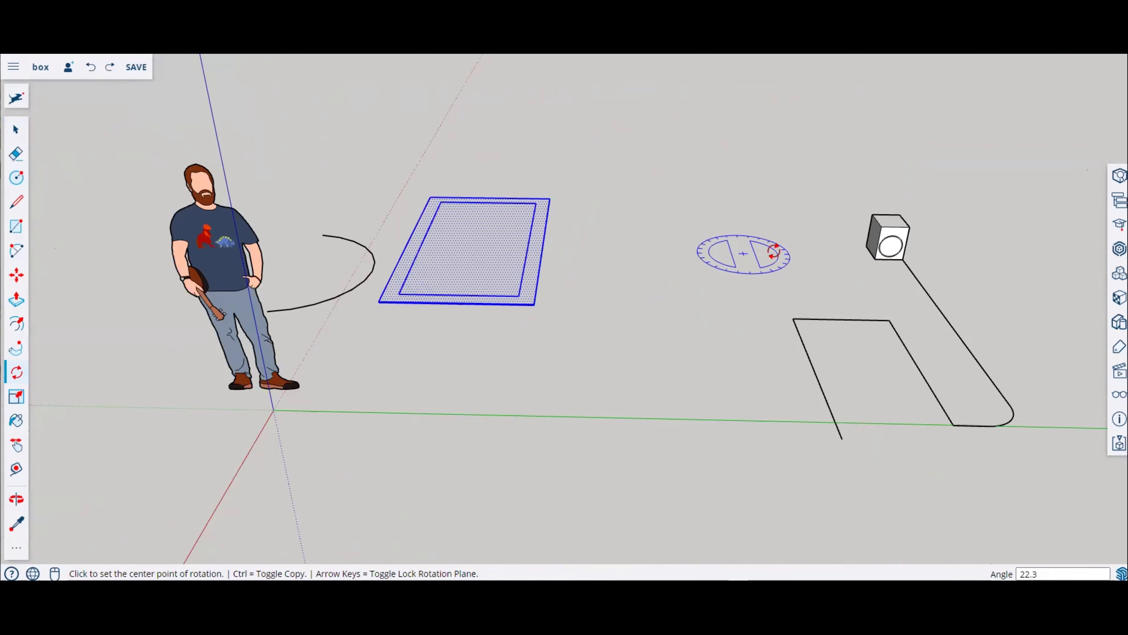
{"action": "middle_click_drag", "start_coordinate": [910, 226], "coordinate": [806, 391]}
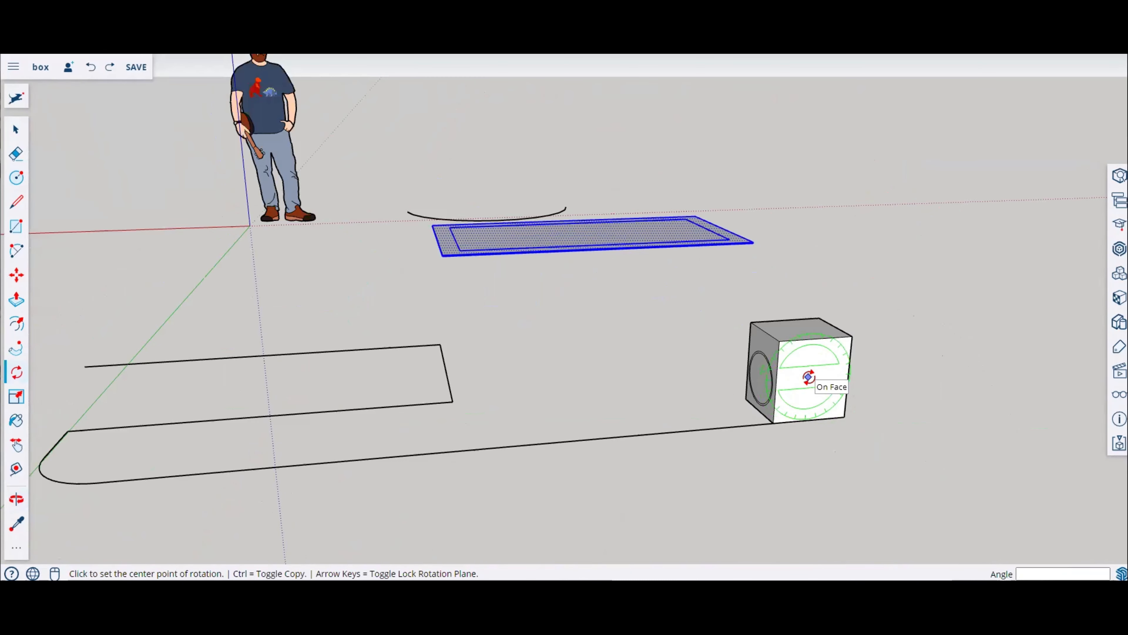
{"action": "key", "text": "Escape"}
Step: Draw a rectangle about 383 mm by 760 mm on the ground near the cube
{"action": "left_click", "coordinate": [16, 228]}
{"action": "left_click", "coordinate": [538, 302]}
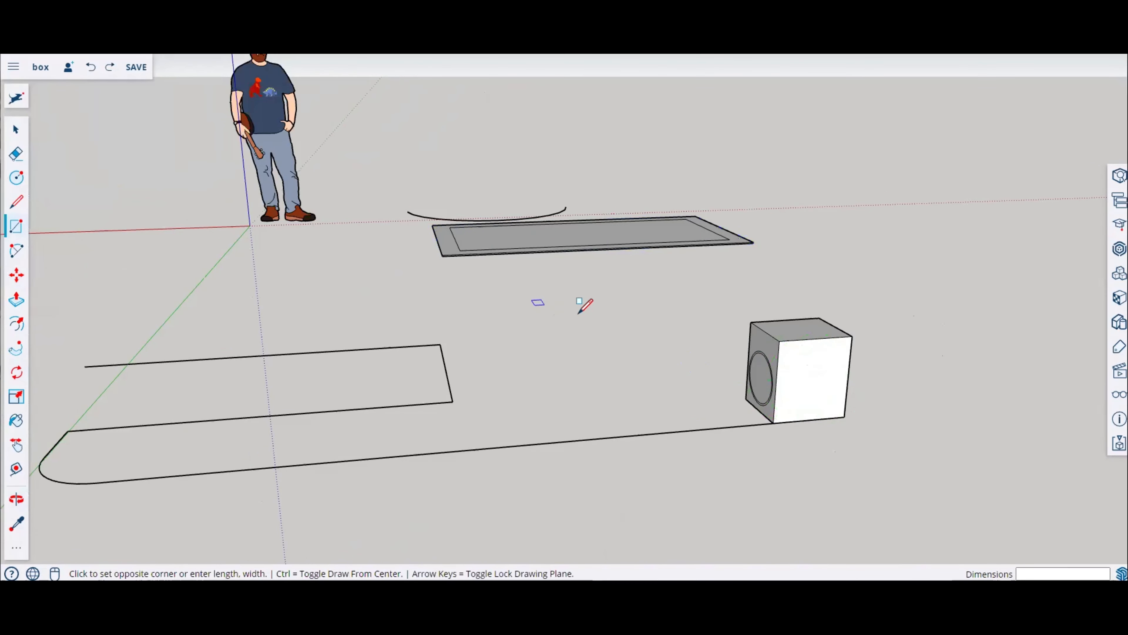
{"action": "left_click", "coordinate": [625, 328]}
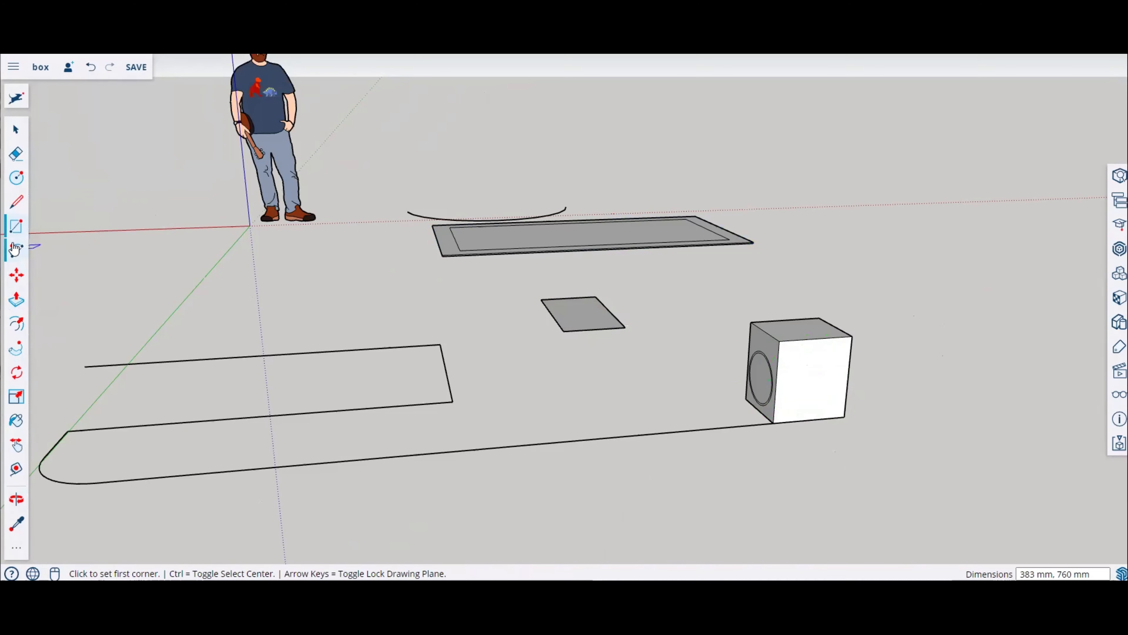
Step: Push/pull the new rectangle up about 473 mm into a box
{"action": "left_click", "coordinate": [16, 306]}
{"action": "left_click", "coordinate": [582, 313]}
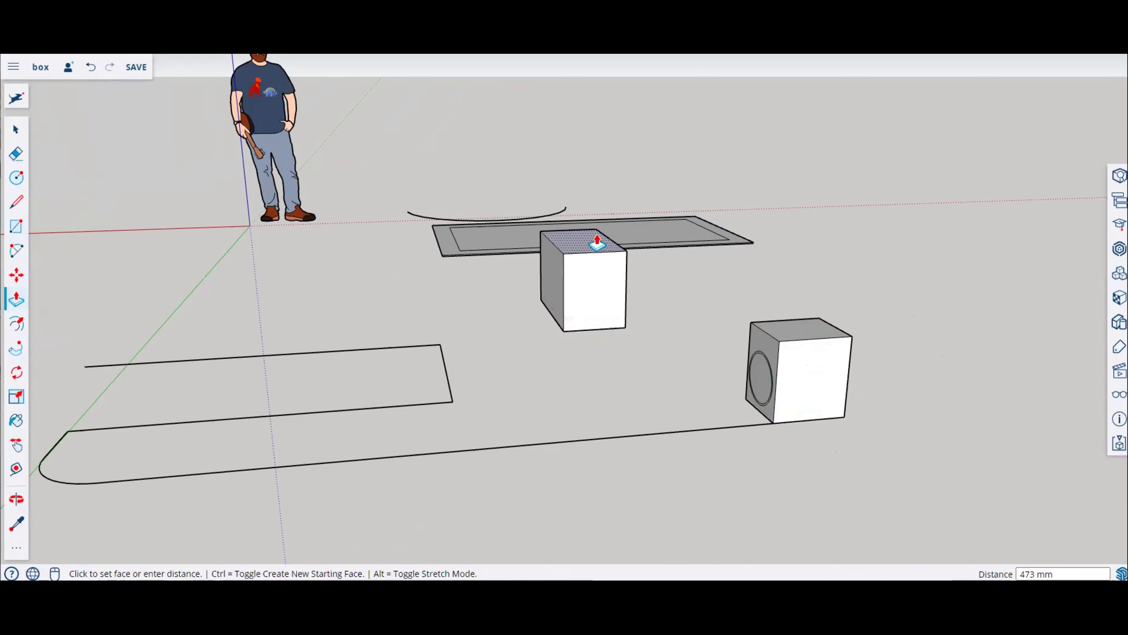
{"action": "left_click", "coordinate": [597, 244]}
{"action": "middle_click_drag", "start_coordinate": [811, 313], "coordinate": [990, 340]}
{"action": "scroll", "coordinate": [857, 335], "scroll_direction": "down", "scroll_amount": 2}
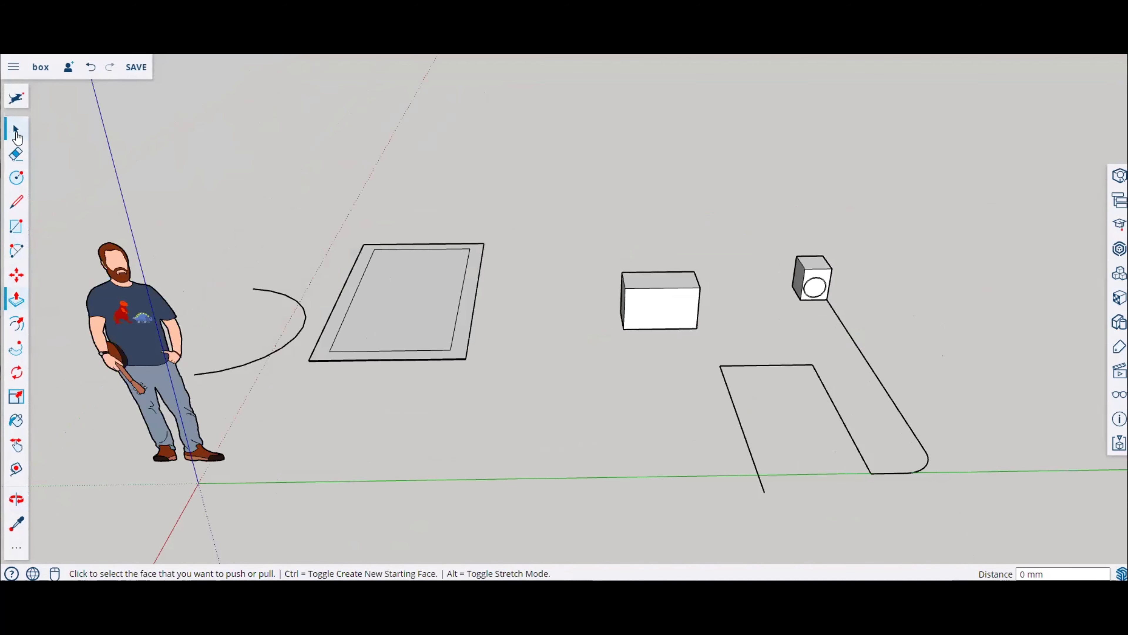
Step: Rotate the selected ground rectangle 90 degrees to stand it upright
{"action": "left_click", "coordinate": [15, 129]}
{"action": "left_click_drag", "start_coordinate": [284, 172], "coordinate": [539, 437]}
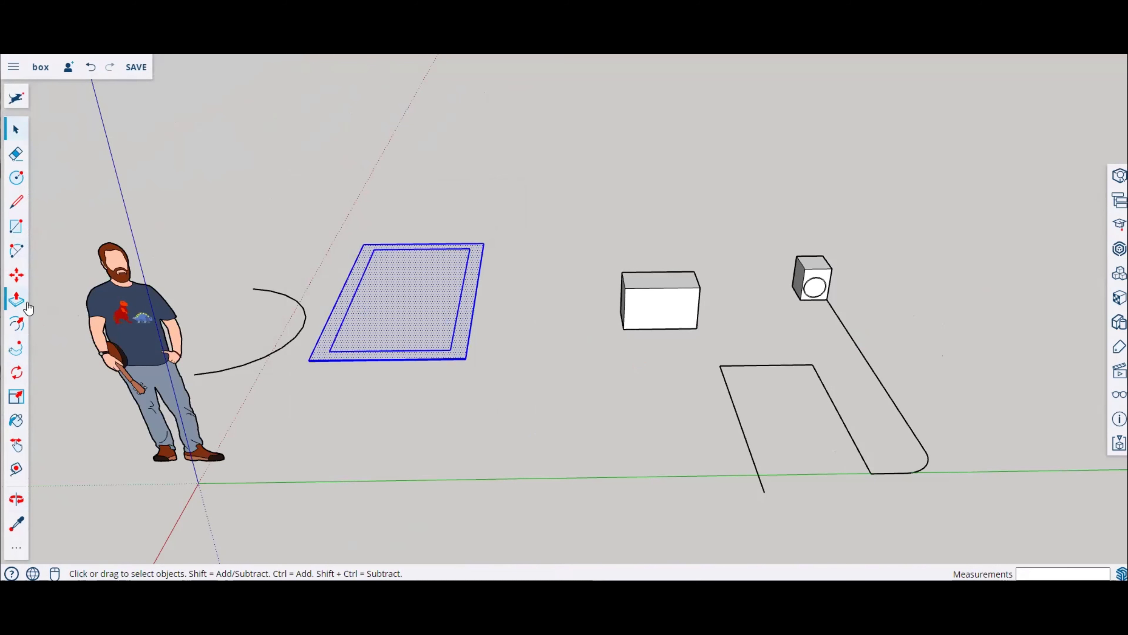
{"action": "scroll", "coordinate": [728, 333], "scroll_direction": "up", "scroll_amount": 2}
{"action": "middle_click_drag", "start_coordinate": [705, 334], "coordinate": [647, 330]}
{"action": "left_click", "coordinate": [646, 329]}
{"action": "left_click", "coordinate": [669, 320]}
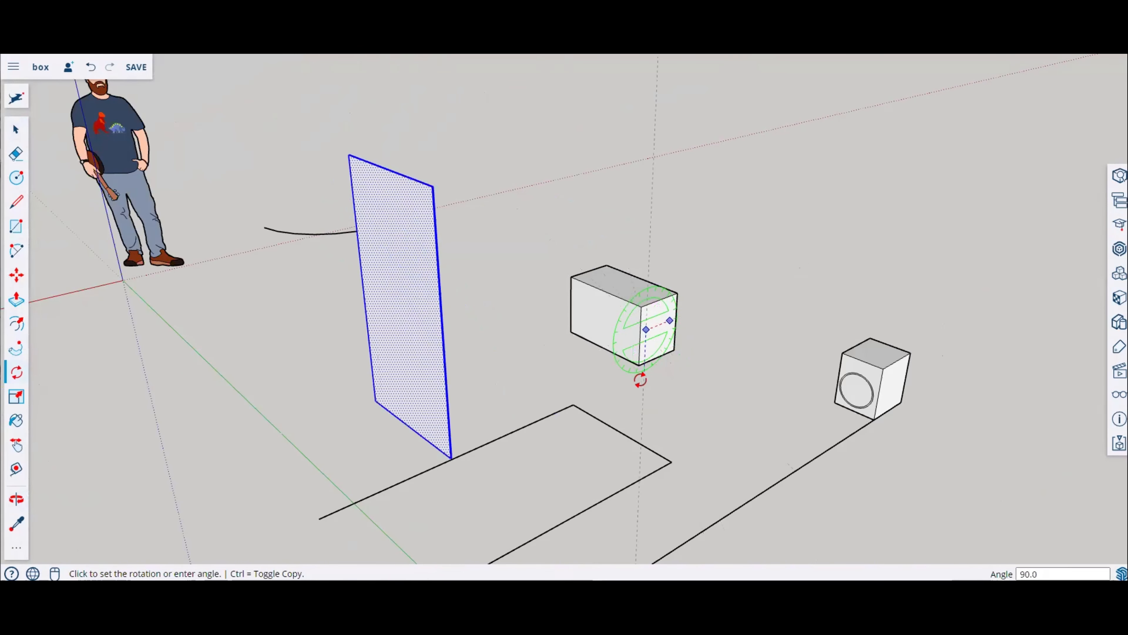
{"action": "left_click", "coordinate": [650, 372]}
Step: Undo the rectangle's rotation
{"action": "middle_click_drag", "start_coordinate": [806, 350], "coordinate": [36, 281]}
{"action": "scroll", "coordinate": [60, 271], "scroll_direction": "down", "scroll_amount": 2}
{"action": "middle_click_drag", "start_coordinate": [560, 317], "coordinate": [784, 323]}
{"action": "key", "text": "Escape"}
{"action": "key", "text": "ctrl+z"}
{"action": "middle_click_drag", "start_coordinate": [319, 276], "coordinate": [1070, 377]}
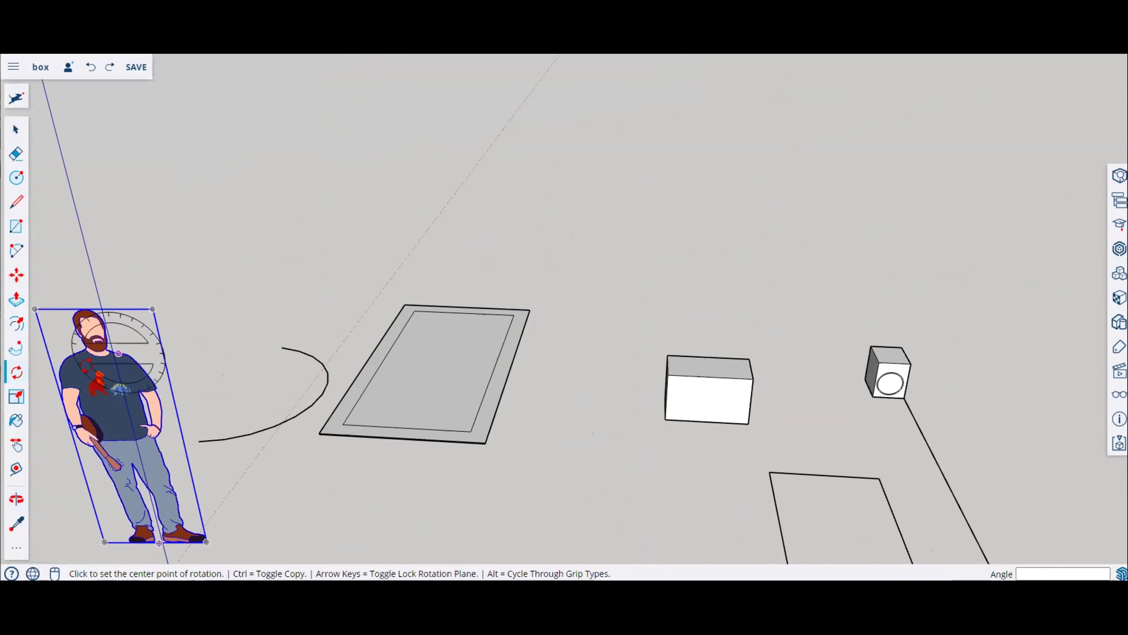
Step: Scale the person figure uniformly by a factor of about 0.70
{"action": "left_click", "coordinate": [16, 397]}
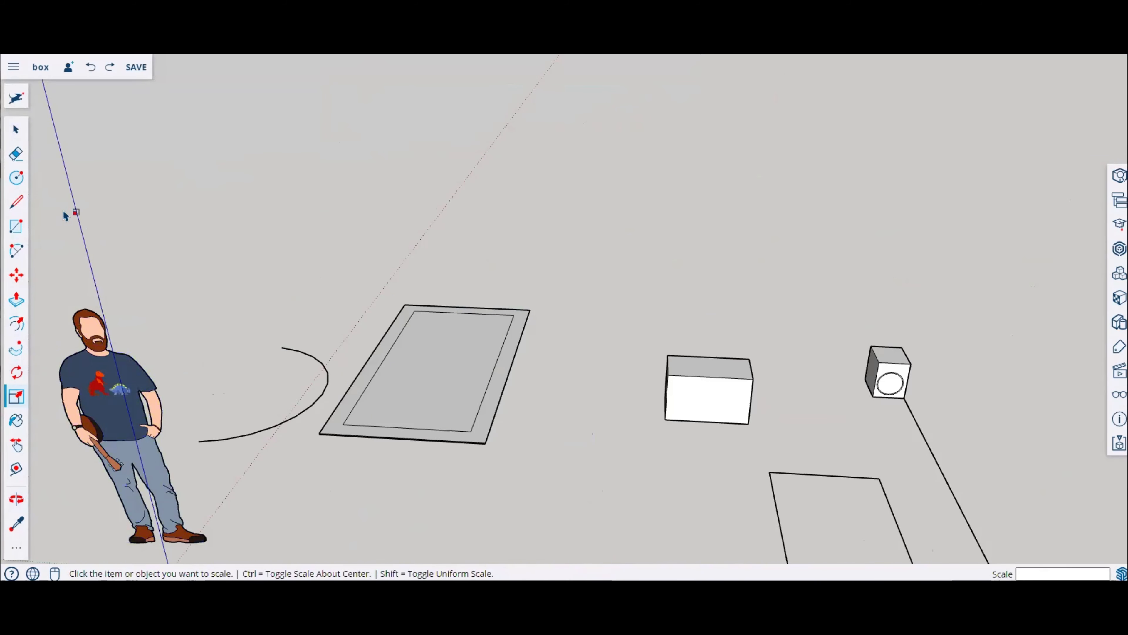
{"action": "scroll", "coordinate": [289, 275], "scroll_direction": "down", "scroll_amount": 3}
{"action": "left_click", "coordinate": [240, 287]}
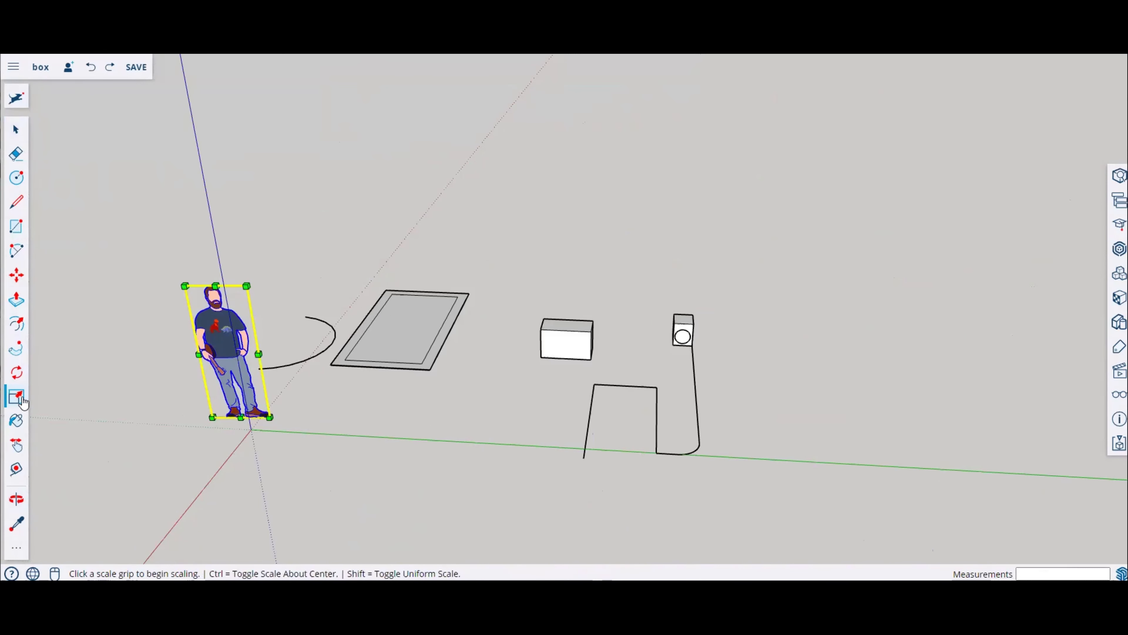
{"action": "left_click", "coordinate": [247, 286]}
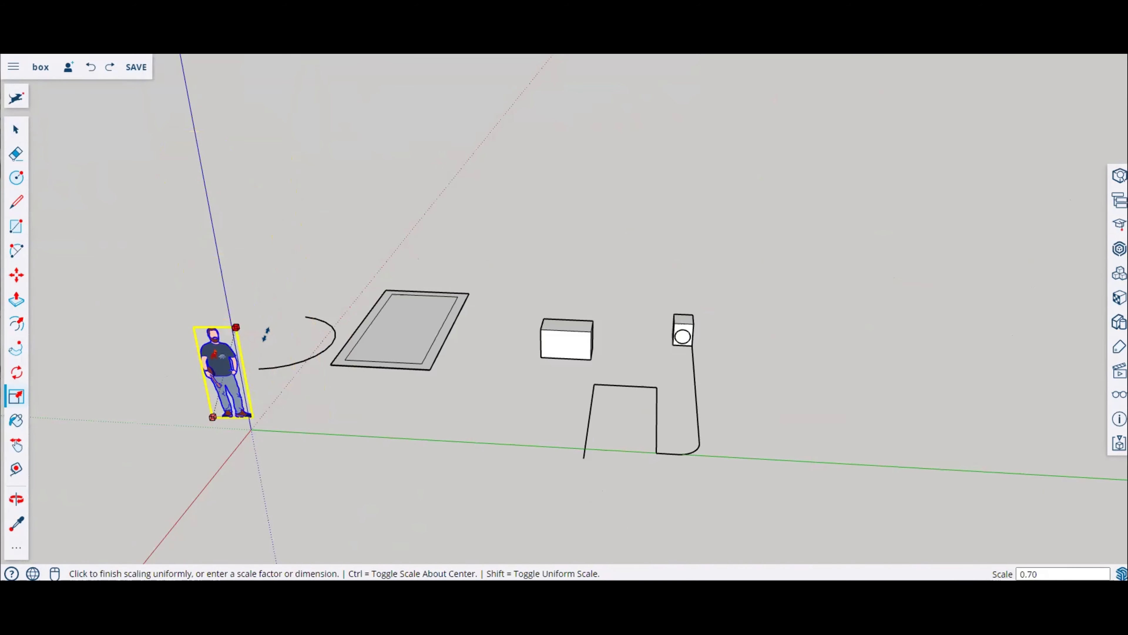
{"action": "left_click", "coordinate": [263, 311]}
{"action": "scroll", "coordinate": [223, 377], "scroll_direction": "up", "scroll_amount": 5}
{"action": "middle_click_drag", "start_coordinate": [223, 378], "coordinate": [20, 387]}
{"action": "scroll", "coordinate": [233, 269], "scroll_direction": "down", "scroll_amount": 1}
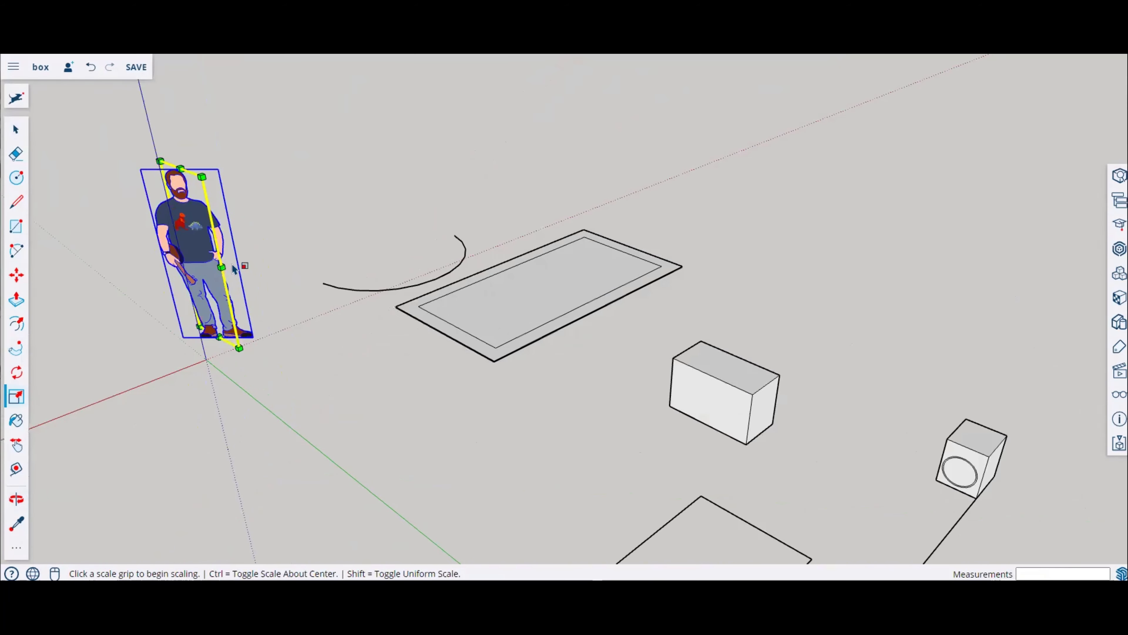
{"action": "middle_click_drag", "start_coordinate": [765, 405], "coordinate": [86, 146]}
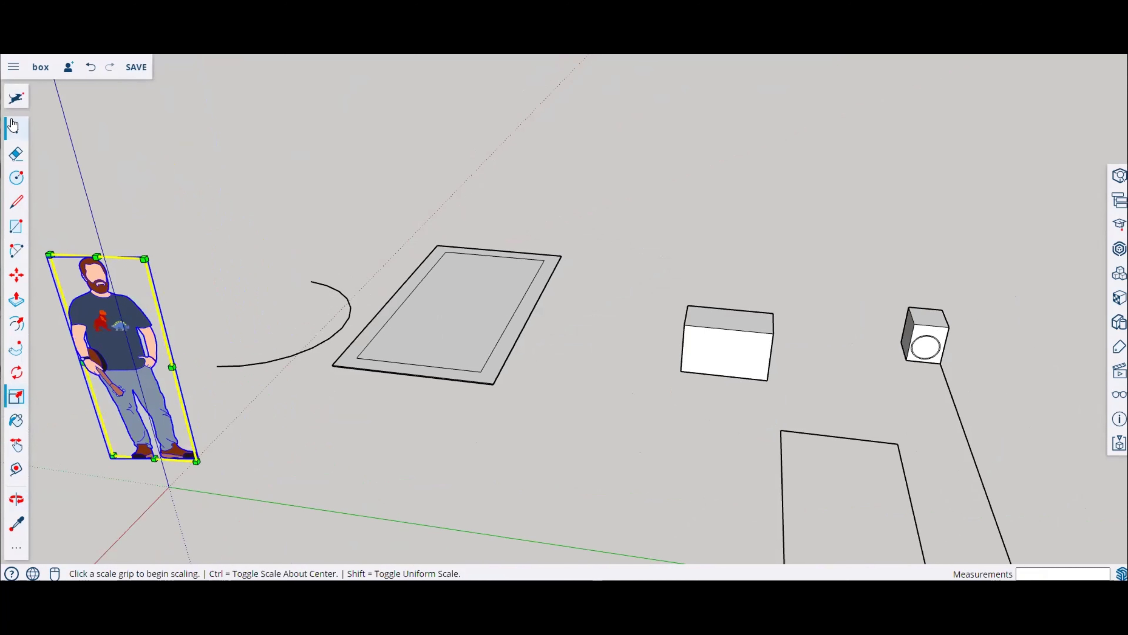
Step: Select the new box and stretch it slightly with the Scale tool's front face grip
{"action": "left_click", "coordinate": [13, 125]}
{"action": "left_click_drag", "start_coordinate": [591, 250], "coordinate": [839, 428]}
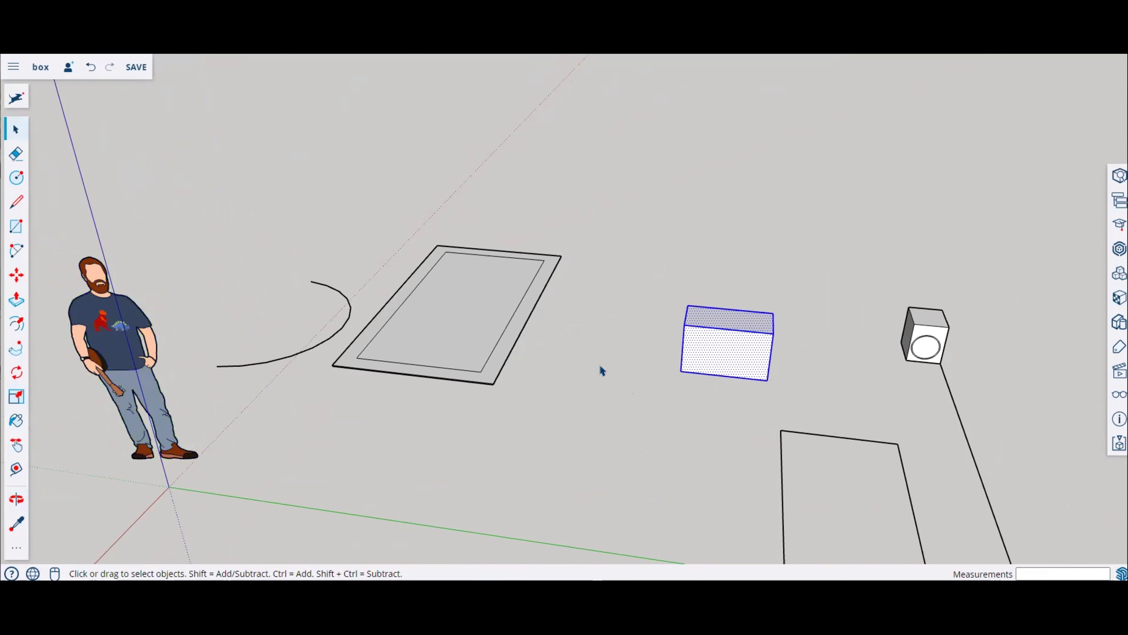
{"action": "left_click", "coordinate": [15, 397]}
{"action": "middle_click_drag", "start_coordinate": [818, 386], "coordinate": [642, 379]}
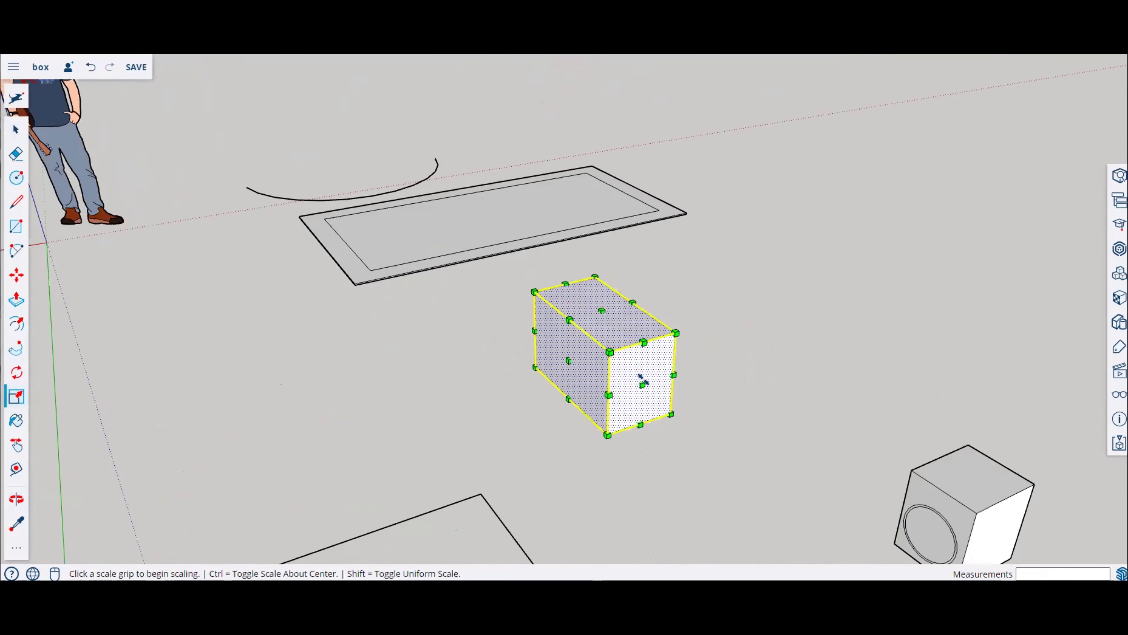
{"action": "mouse_move", "coordinate": [642, 385]}
{"action": "left_mouse_down"}
{"action": "mouse_move", "coordinate": [759, 485]}
{"action": "mouse_move", "coordinate": [641, 385]}
{"action": "mouse_move", "coordinate": [677, 457]}
{"action": "mouse_move", "coordinate": [622, 385]}
{"action": "mouse_move", "coordinate": [459, 415]}
{"action": "mouse_move", "coordinate": [707, 496]}
{"action": "mouse_move", "coordinate": [430, 414]}
{"action": "mouse_move", "coordinate": [643, 403]}
{"action": "left_mouse_up"}
{"action": "middle_click_drag", "start_coordinate": [568, 366], "coordinate": [212, 302]}
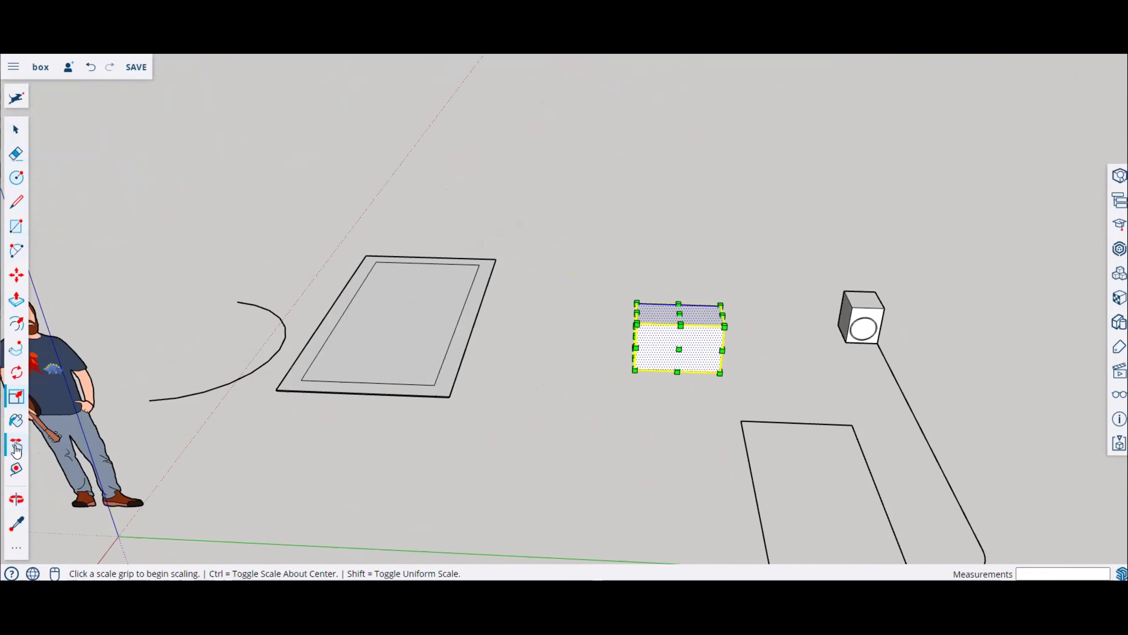
Step: Paint the rectangle's inner face with Ty_Brown2 and its outer border with Ty_Blue1
{"action": "left_click", "coordinate": [19, 450]}
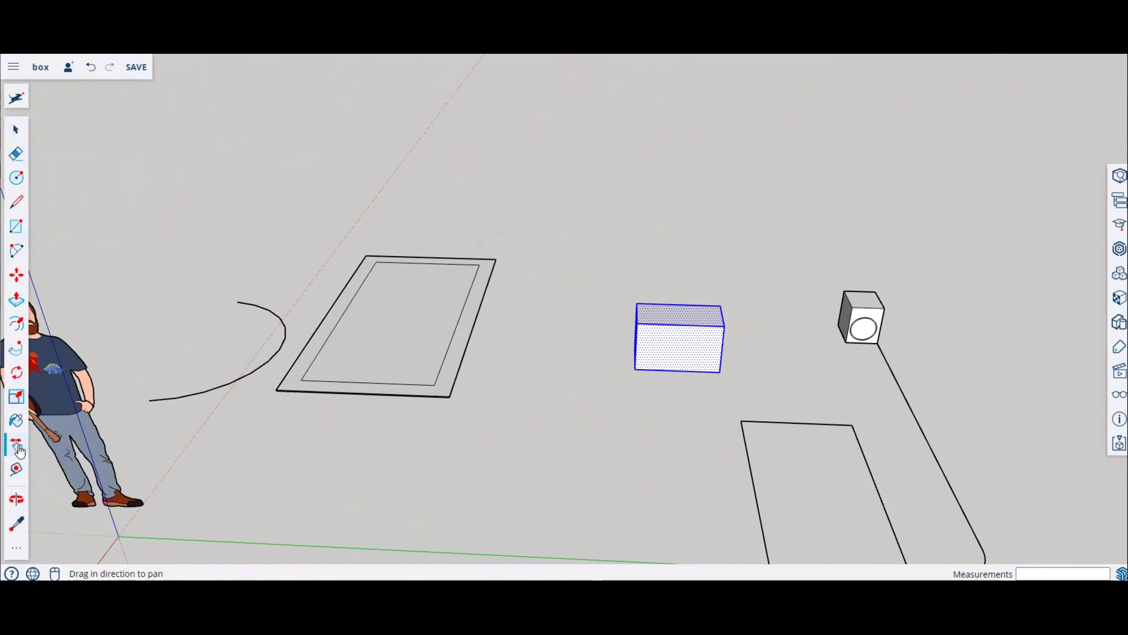
{"action": "left_click", "coordinate": [17, 424]}
{"action": "scroll", "coordinate": [419, 297], "scroll_direction": "up", "scroll_amount": 3}
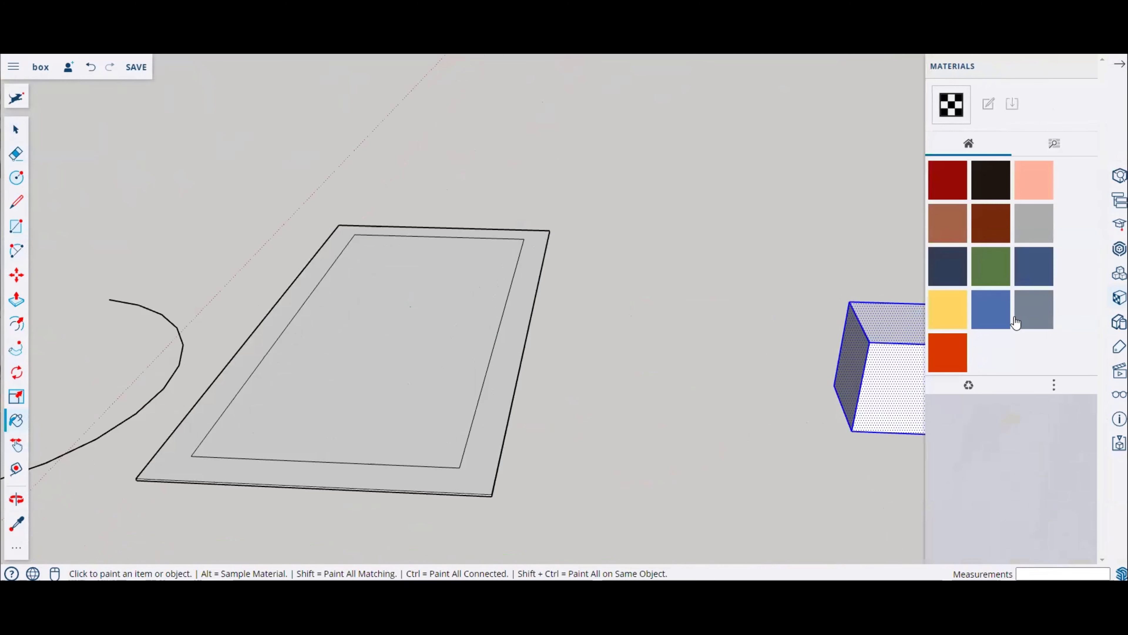
{"action": "left_click", "coordinate": [998, 228]}
{"action": "left_click", "coordinate": [438, 284]}
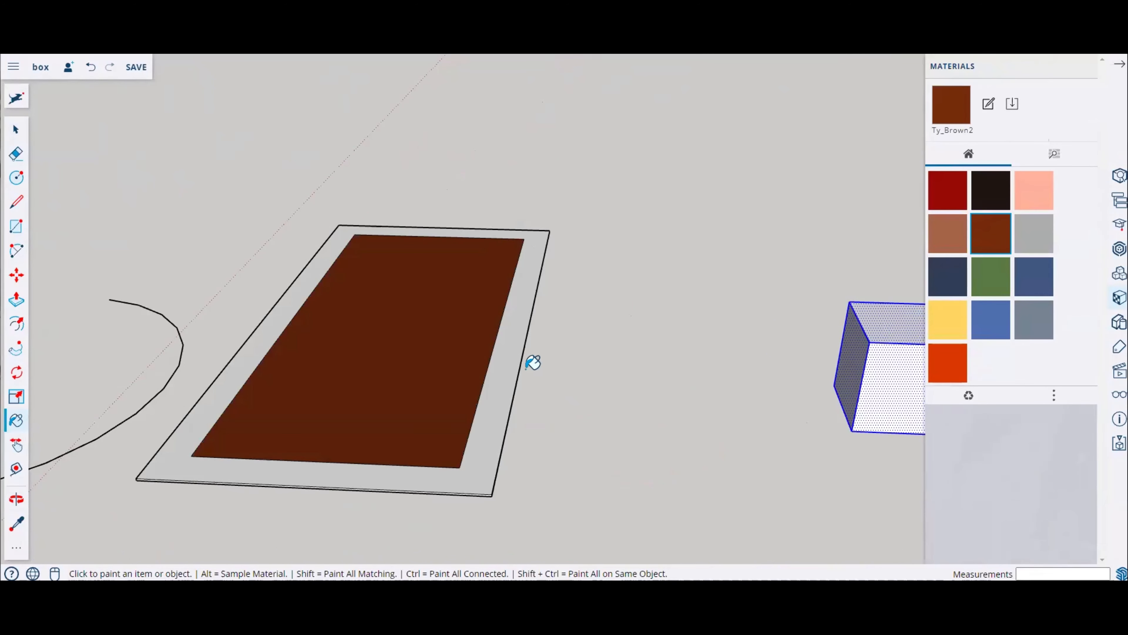
{"action": "left_click", "coordinate": [1035, 327]}
{"action": "left_click", "coordinate": [507, 378]}
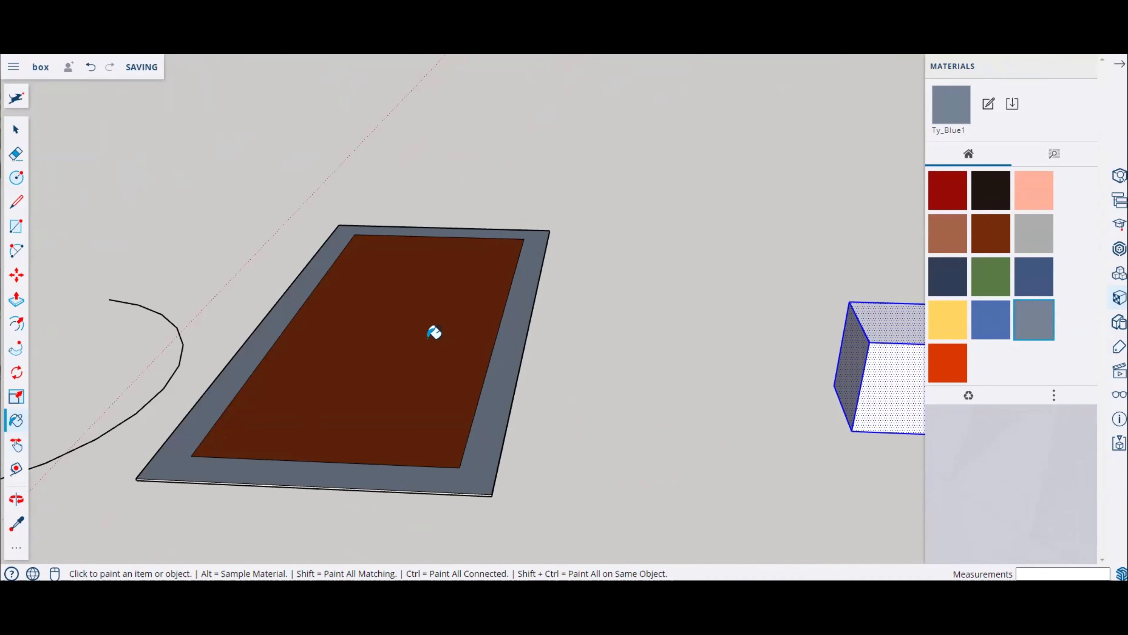
{"action": "left_click", "coordinate": [17, 444]}
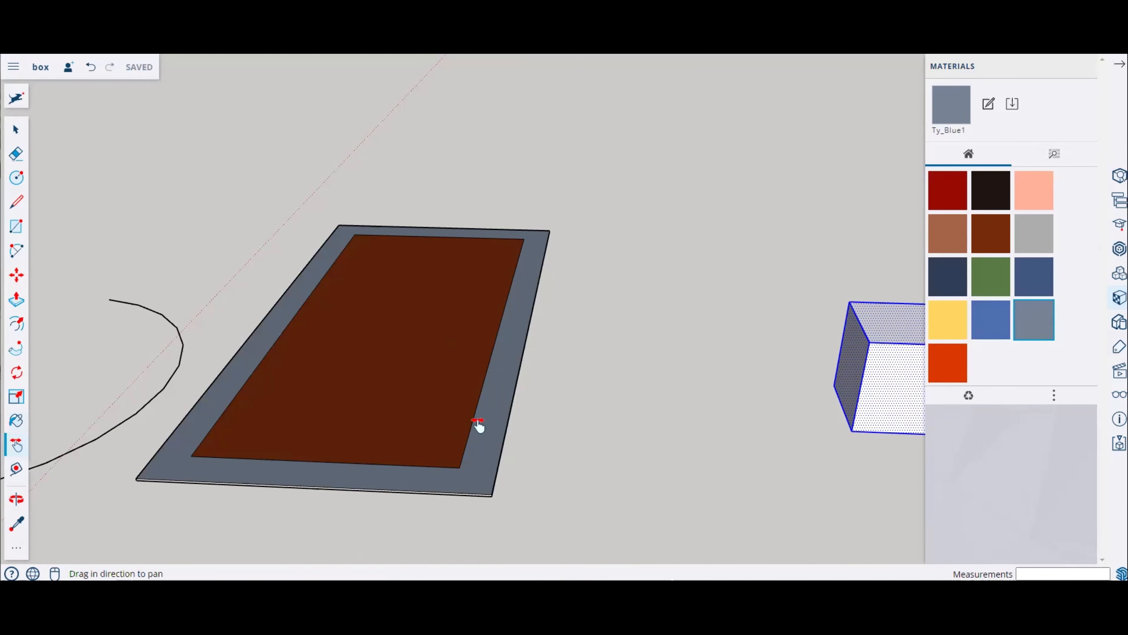
{"action": "left_click_drag", "start_coordinate": [452, 369], "coordinate": [97, 358]}
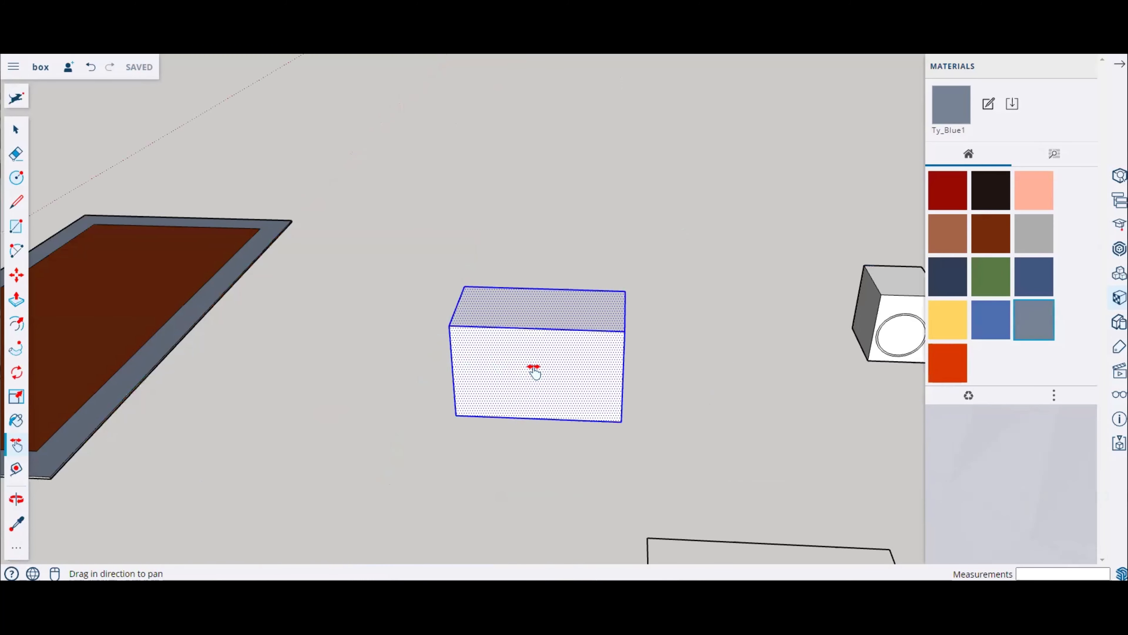
Step: Measure the rectangle's outer edge with the Tape Measure tool
{"action": "scroll", "coordinate": [542, 371], "scroll_direction": "down", "scroll_amount": 2}
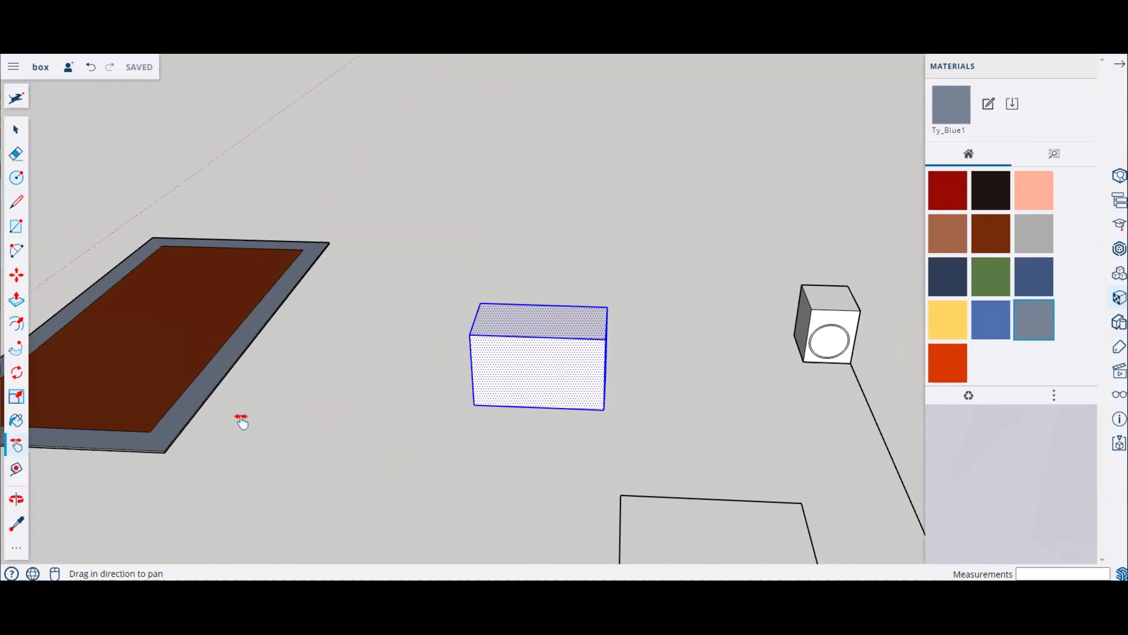
{"action": "left_click", "coordinate": [17, 469]}
{"action": "left_click", "coordinate": [164, 450]}
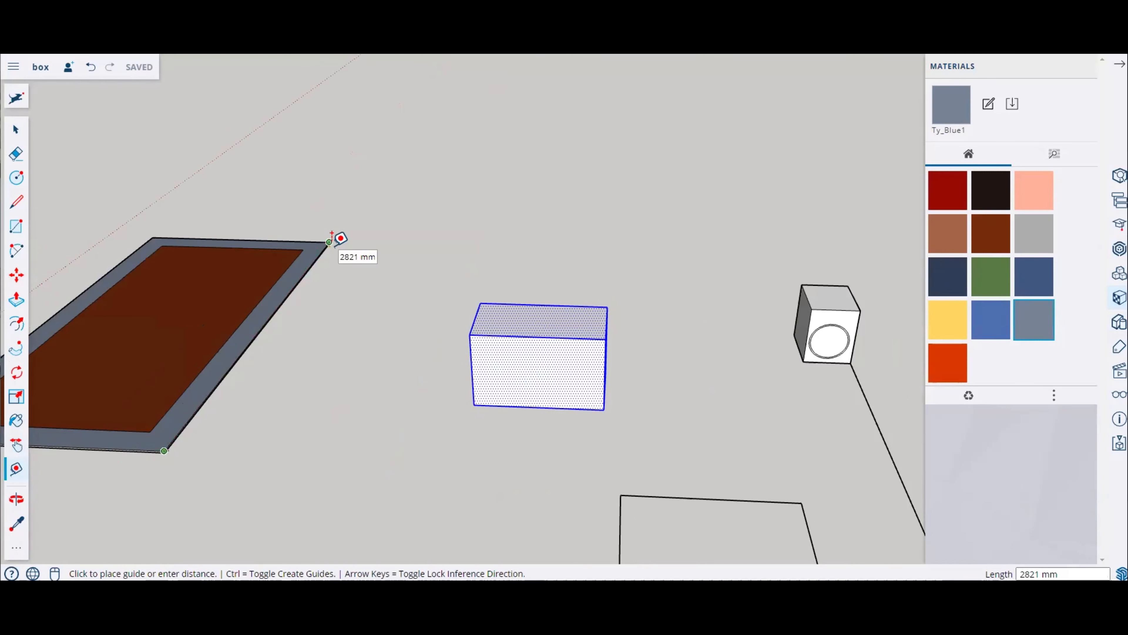
{"action": "key", "text": "Escape"}
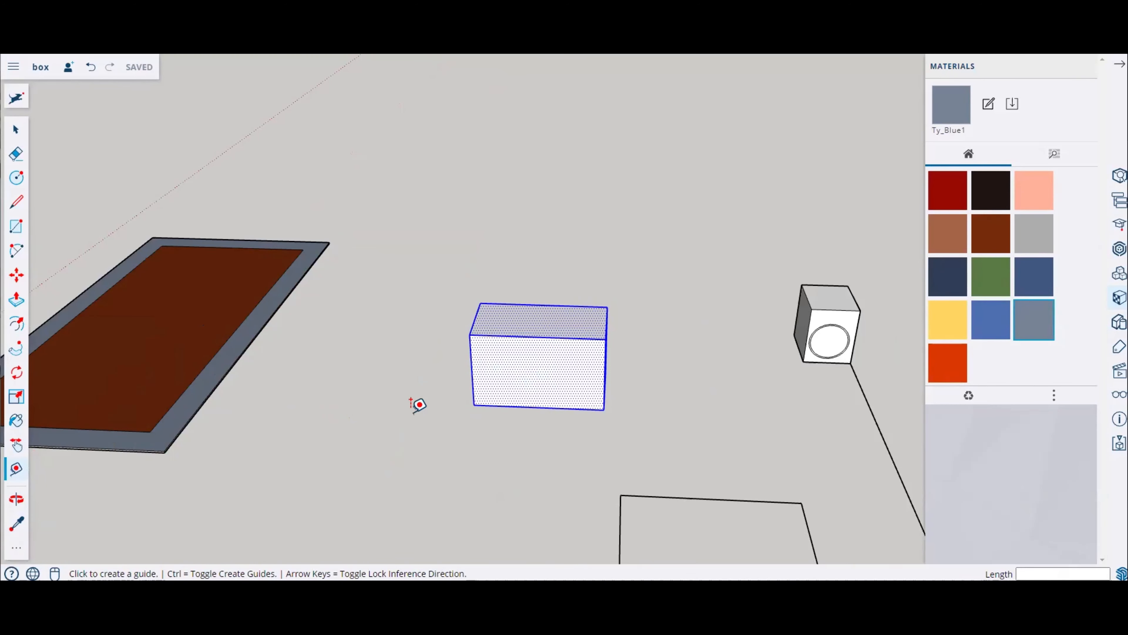
{"action": "scroll", "coordinate": [413, 414], "scroll_direction": "down", "scroll_amount": 2}
{"action": "scroll", "coordinate": [414, 413], "scroll_direction": "up", "scroll_amount": 3}
{"action": "scroll", "coordinate": [414, 413], "scroll_direction": "down", "scroll_amount": 1}
{"action": "scroll", "coordinate": [413, 412], "scroll_direction": "up", "scroll_amount": 1}
{"action": "scroll", "coordinate": [414, 412], "scroll_direction": "down", "scroll_amount": 3}
{"action": "scroll", "coordinate": [418, 403], "scroll_direction": "up", "scroll_amount": 2}
{"action": "scroll", "coordinate": [418, 403], "scroll_direction": "down", "scroll_amount": 1}
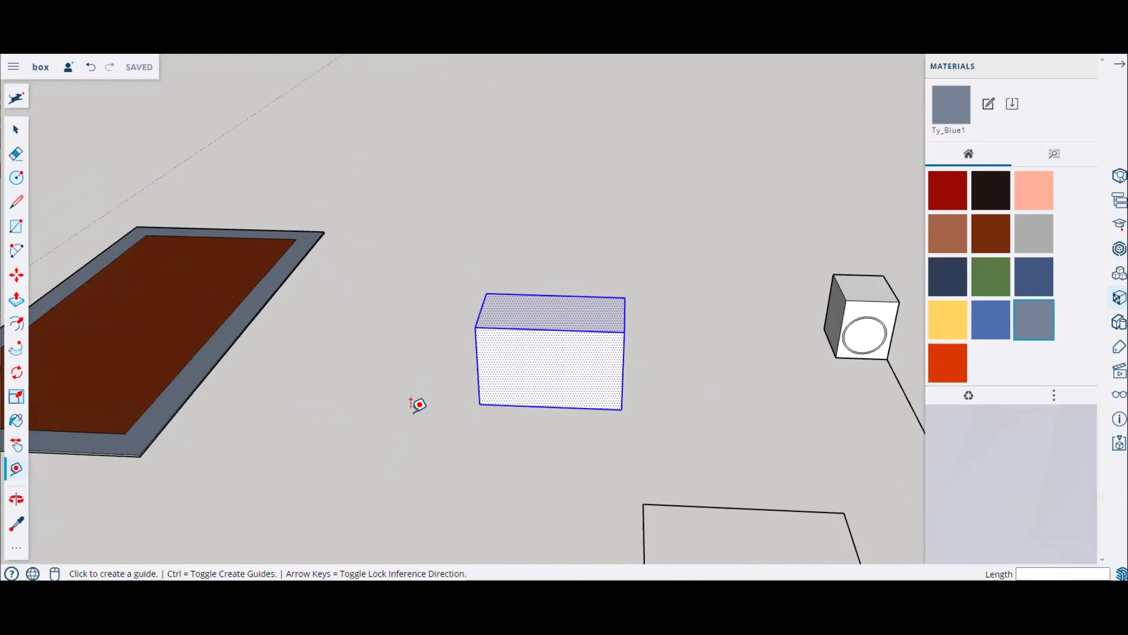
{"action": "middle_click_drag", "start_coordinate": [413, 408], "coordinate": [559, 416]}
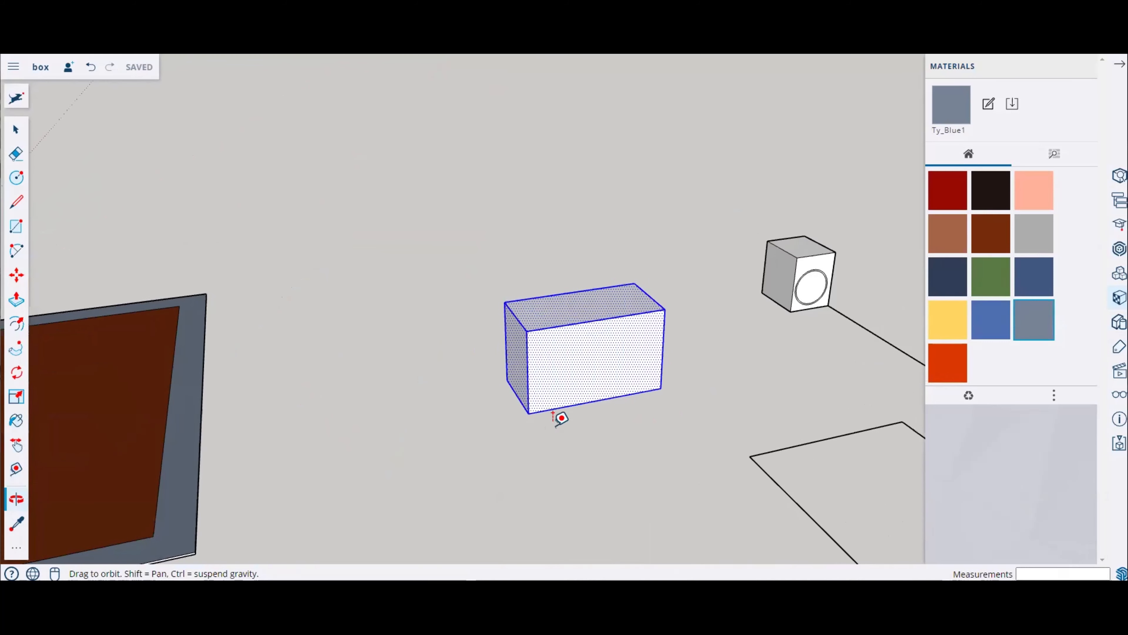
{"action": "scroll", "coordinate": [546, 393], "scroll_direction": "down", "scroll_amount": 4}
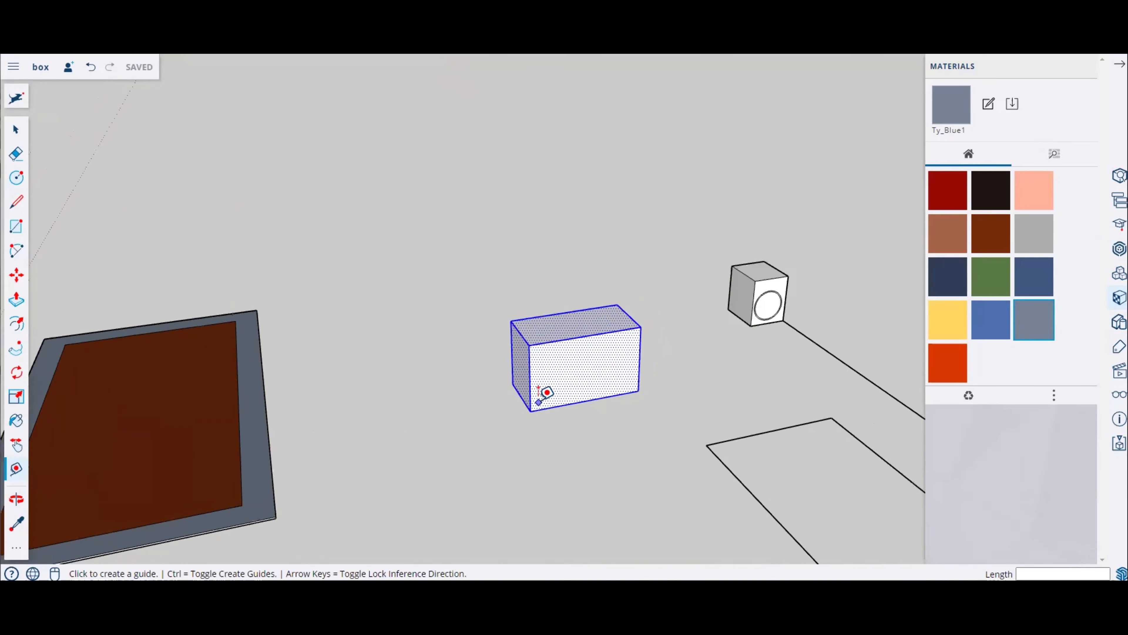
{"action": "middle_click_drag", "start_coordinate": [545, 392], "coordinate": [506, 438]}
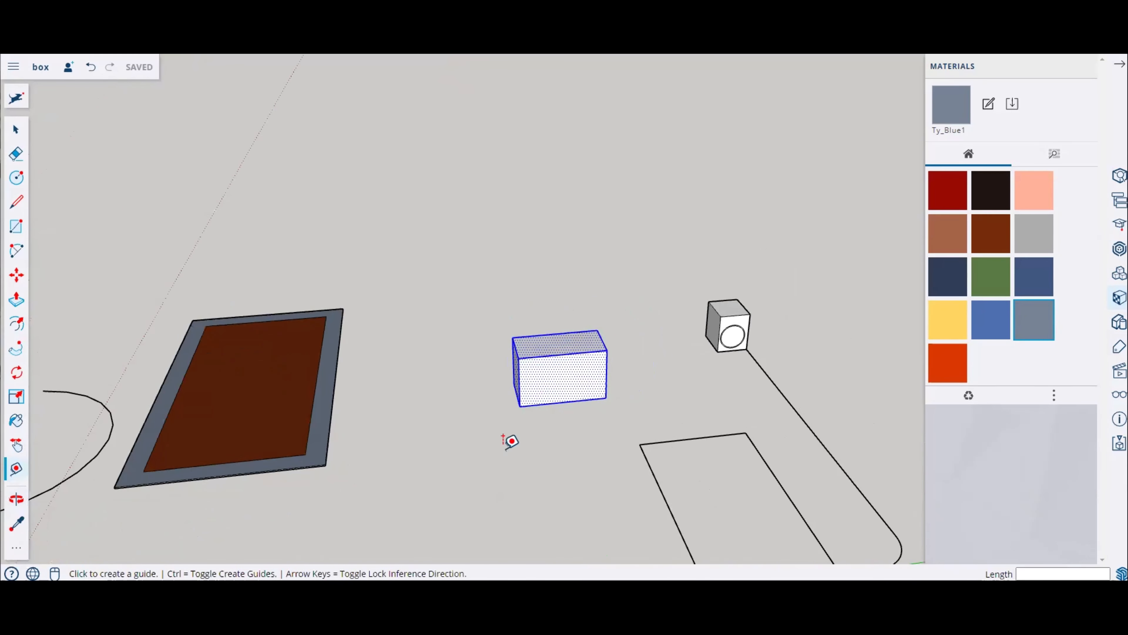
Step: Sample the rectangle's brown inner material and paint the new box with it
{"action": "left_click", "coordinate": [17, 526]}
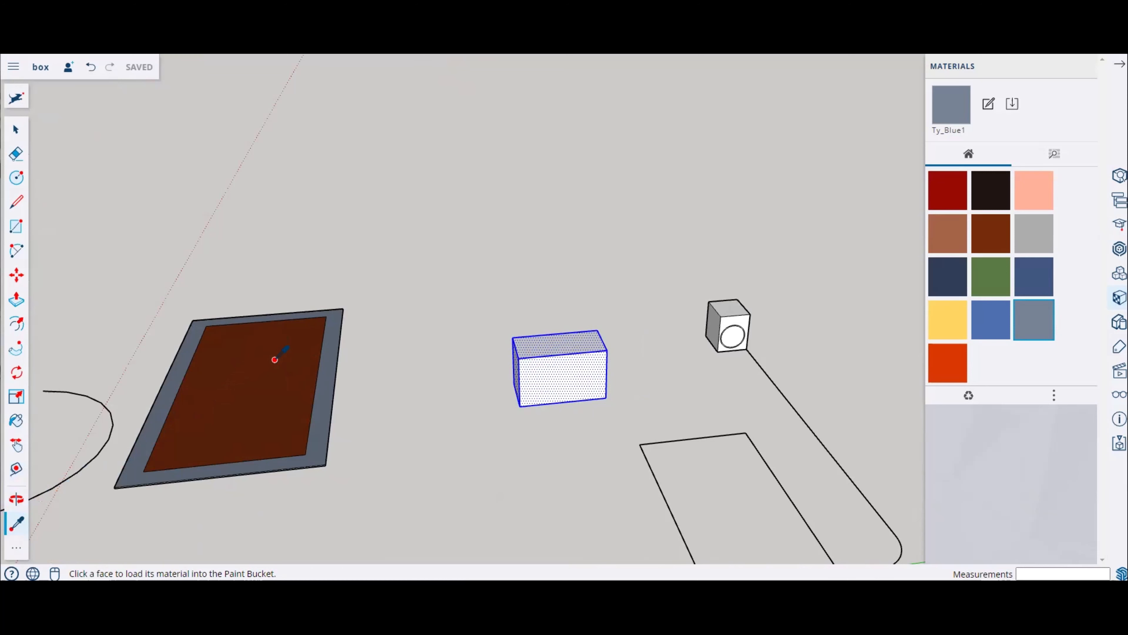
{"action": "left_click", "coordinate": [268, 376]}
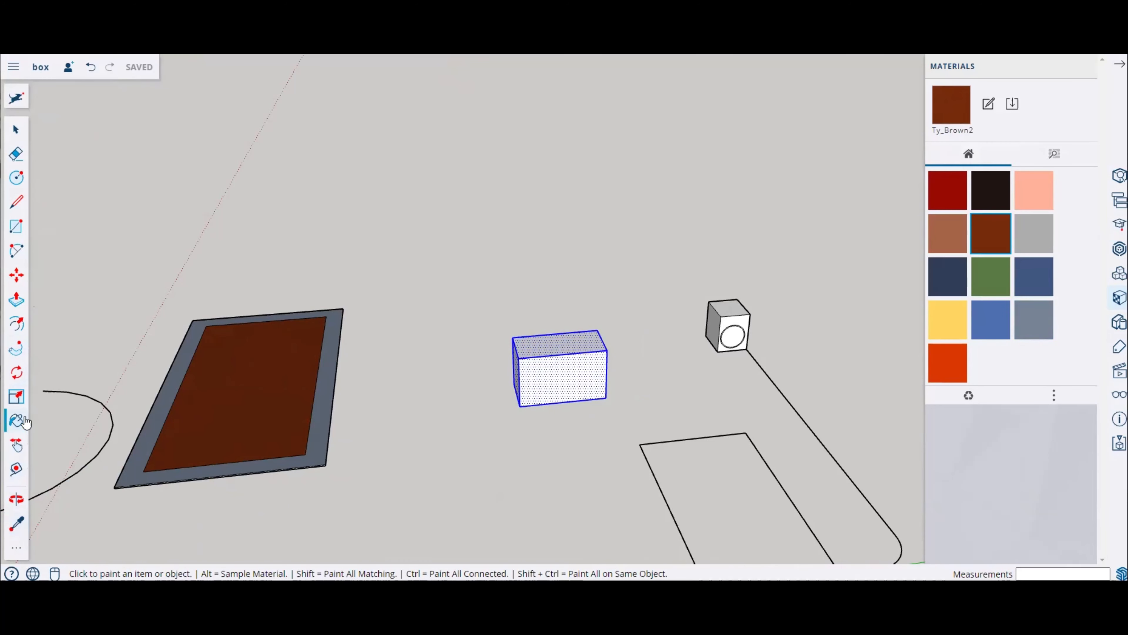
{"action": "left_click", "coordinate": [551, 365]}
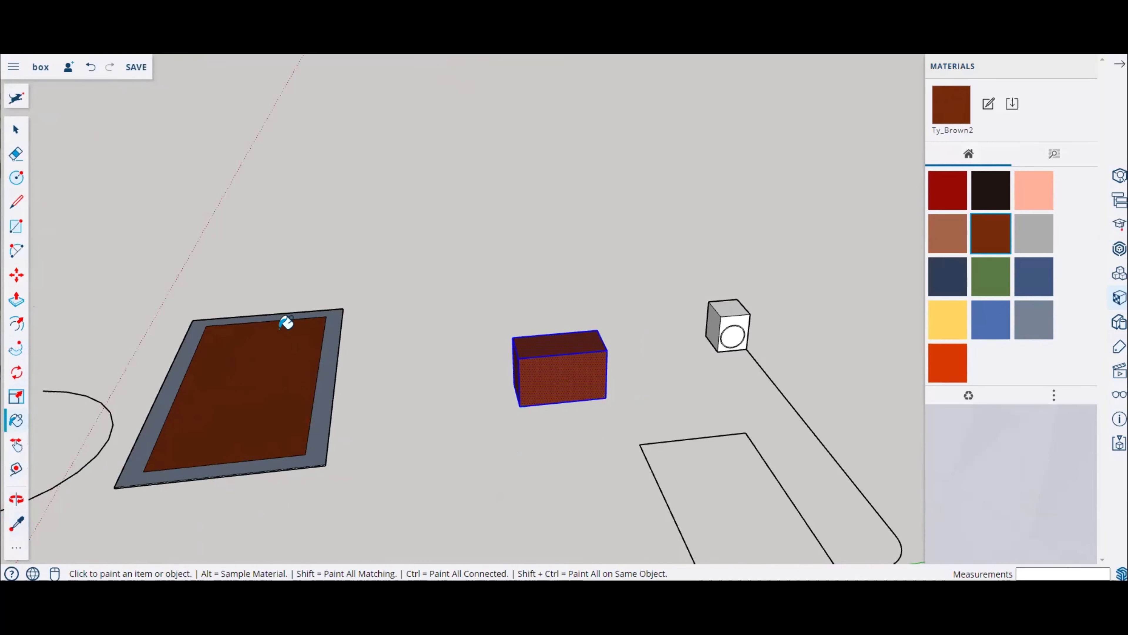
Step: Paint the small cube's faces with Ty_Orange on top, Ty_Blue2 on the side and Ty_Yellow on the front
{"action": "left_click", "coordinate": [946, 358]}
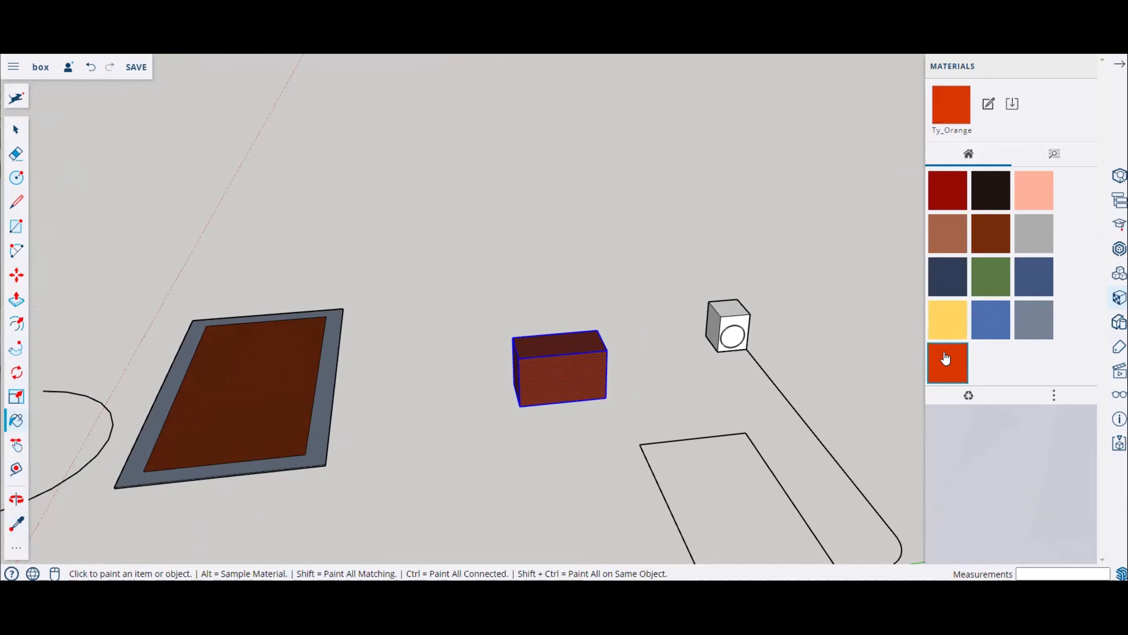
{"action": "left_click", "coordinate": [724, 303]}
{"action": "left_click", "coordinate": [990, 320]}
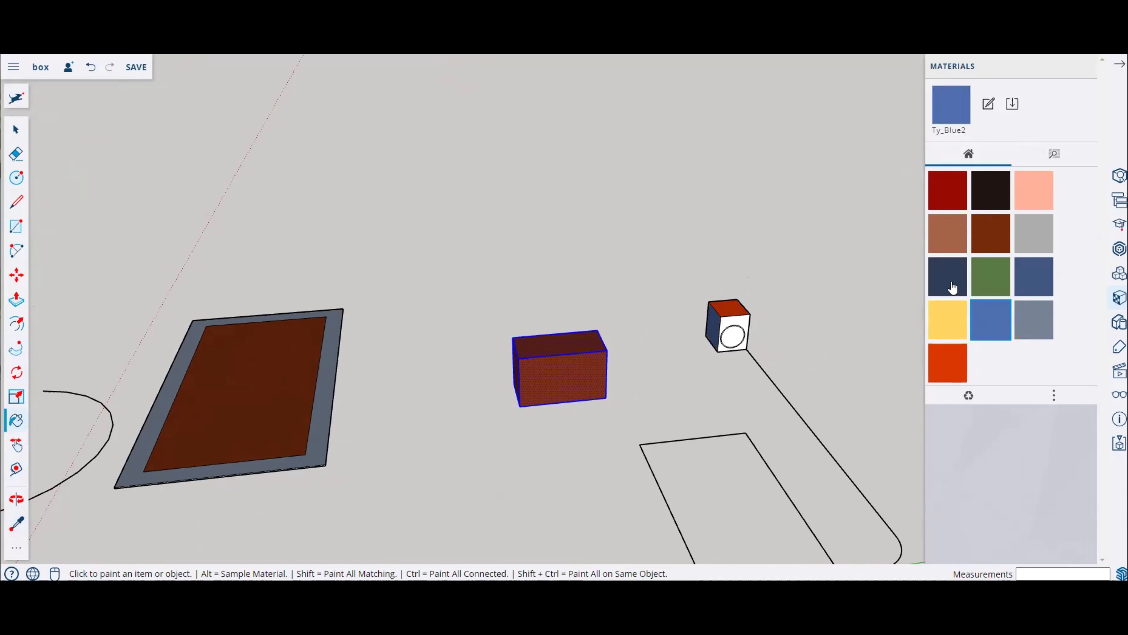
{"action": "left_click", "coordinate": [955, 316]}
{"action": "left_click", "coordinate": [737, 322]}
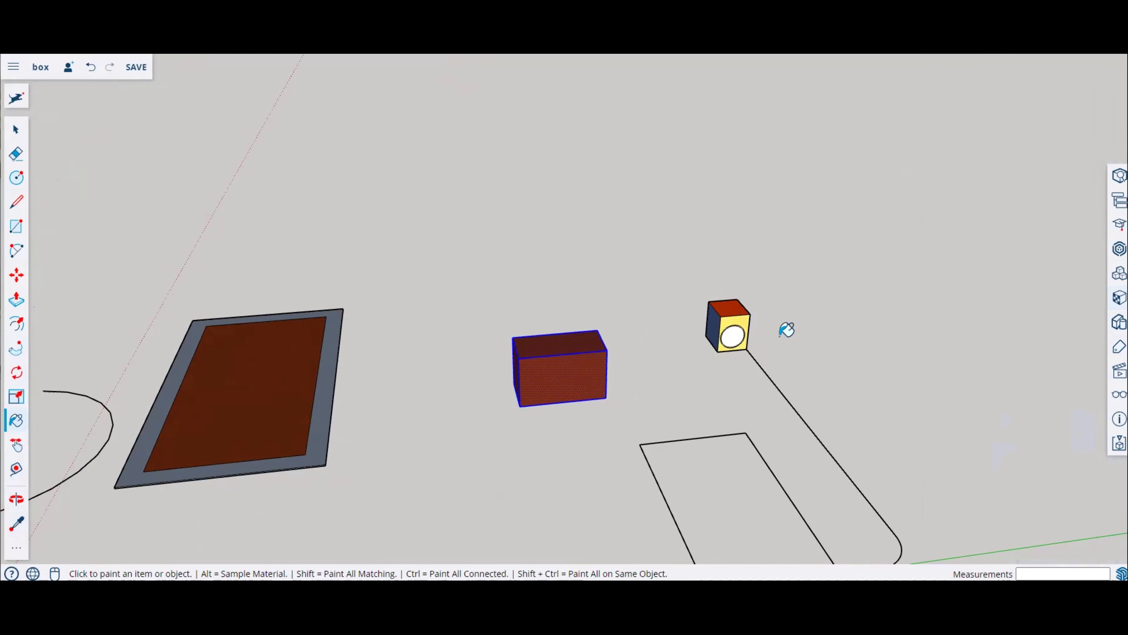
Step: Sample the cube's yellow material and paint the box with it
{"action": "middle_click_drag", "start_coordinate": [471, 391], "coordinate": [545, 342]}
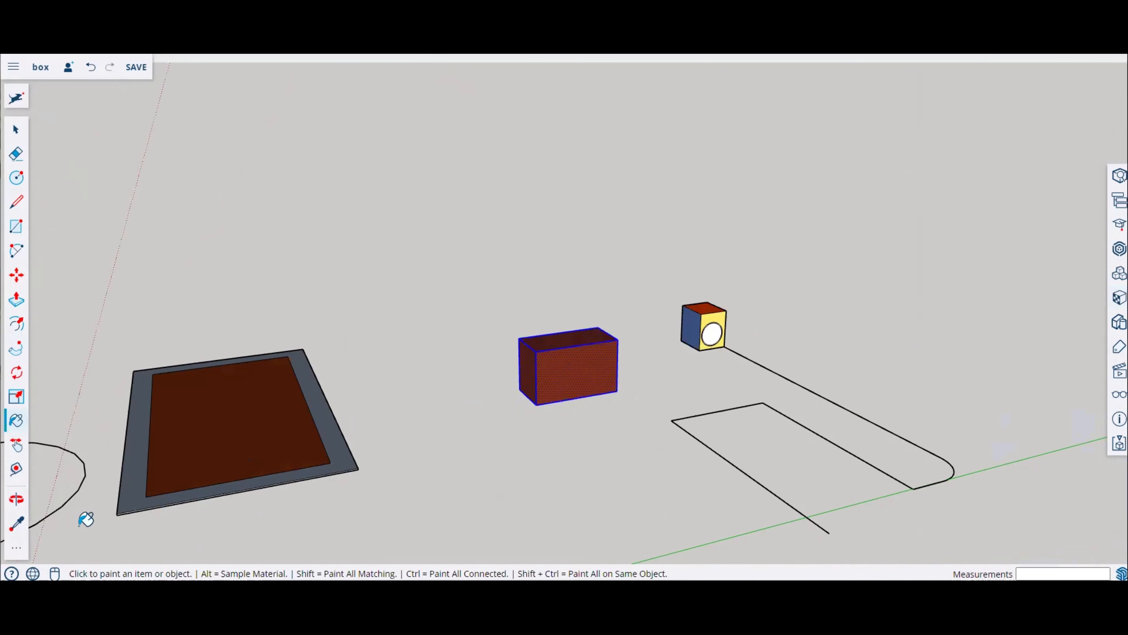
{"action": "left_click", "coordinate": [17, 527]}
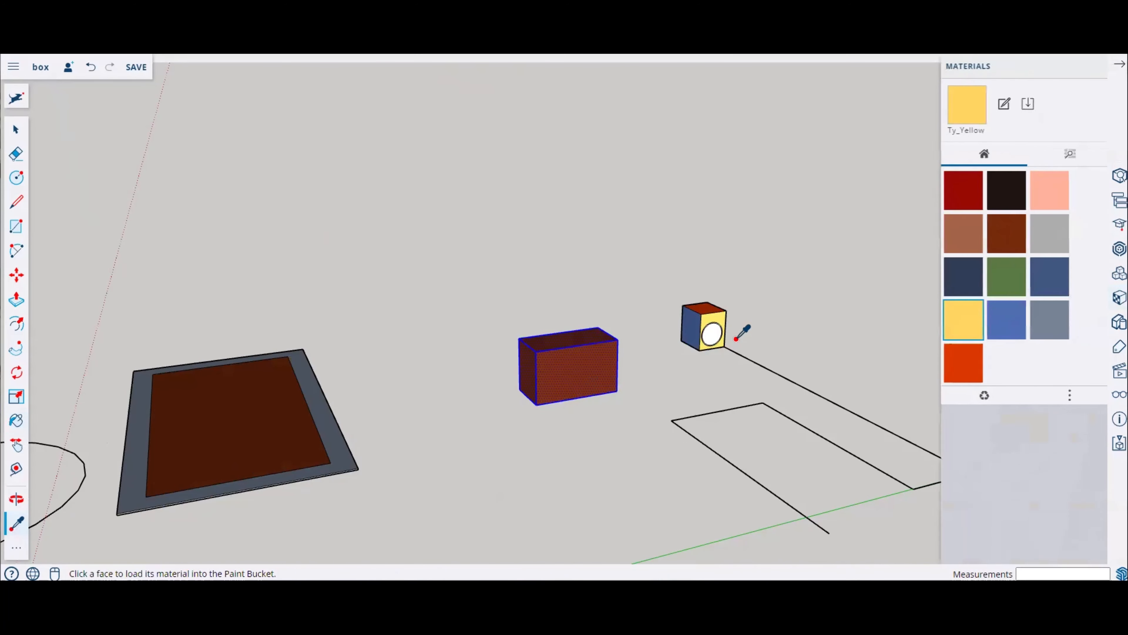
{"action": "left_click", "coordinate": [713, 321]}
{"action": "left_click", "coordinate": [541, 389]}
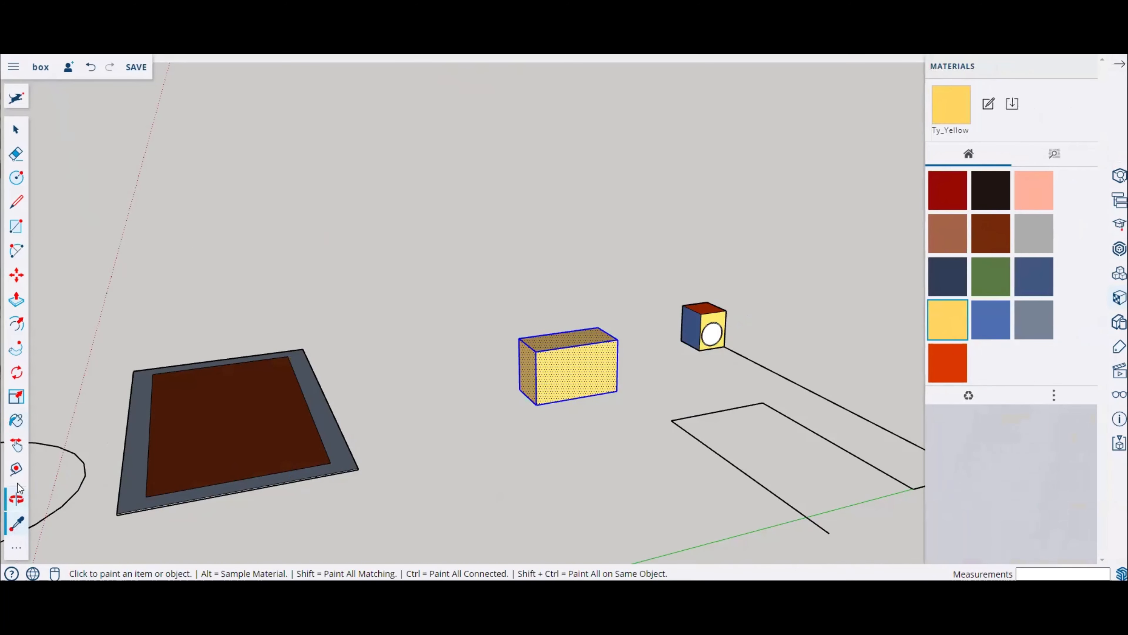
Step: Customize the toolbar by swapping the 2 Point Arc tool for the Rotated Rectangle tool
{"action": "middle_click_drag", "start_coordinate": [95, 478], "coordinate": [80, 462]}
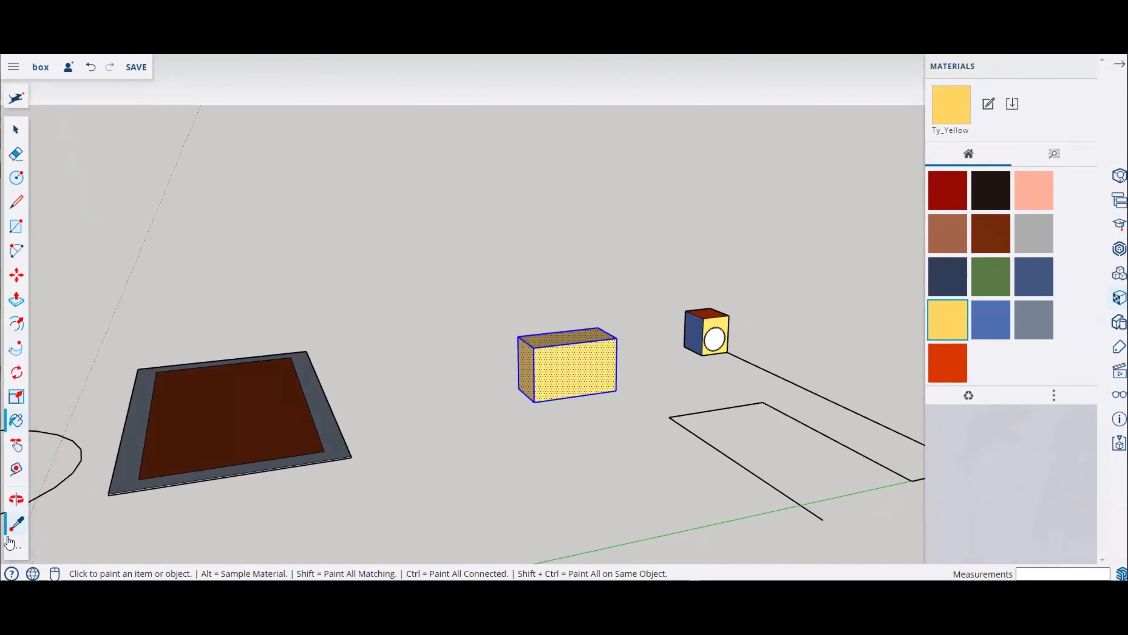
{"action": "left_click", "coordinate": [17, 548]}
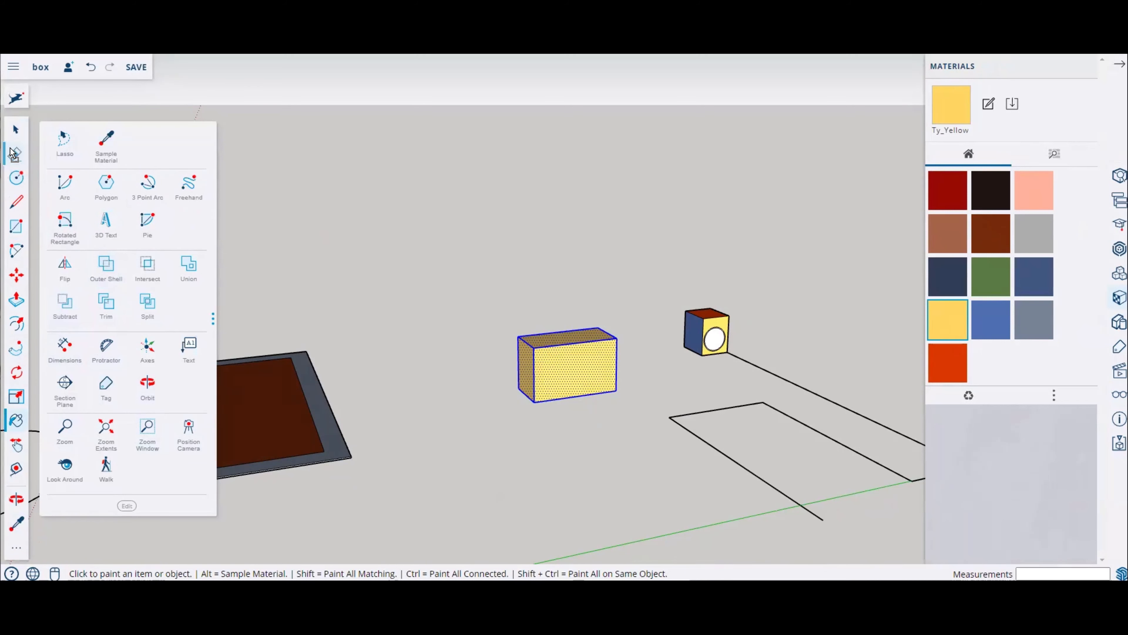
{"action": "left_click_drag", "start_coordinate": [17, 250], "coordinate": [150, 231]}
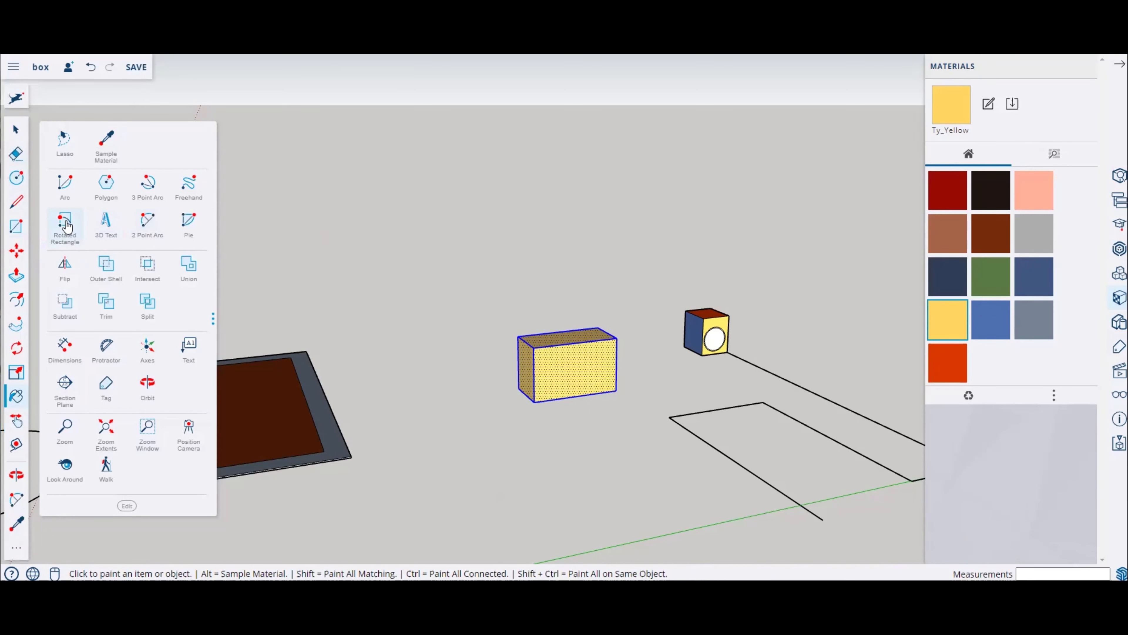
{"action": "left_click_drag", "start_coordinate": [65, 224], "coordinate": [14, 256]}
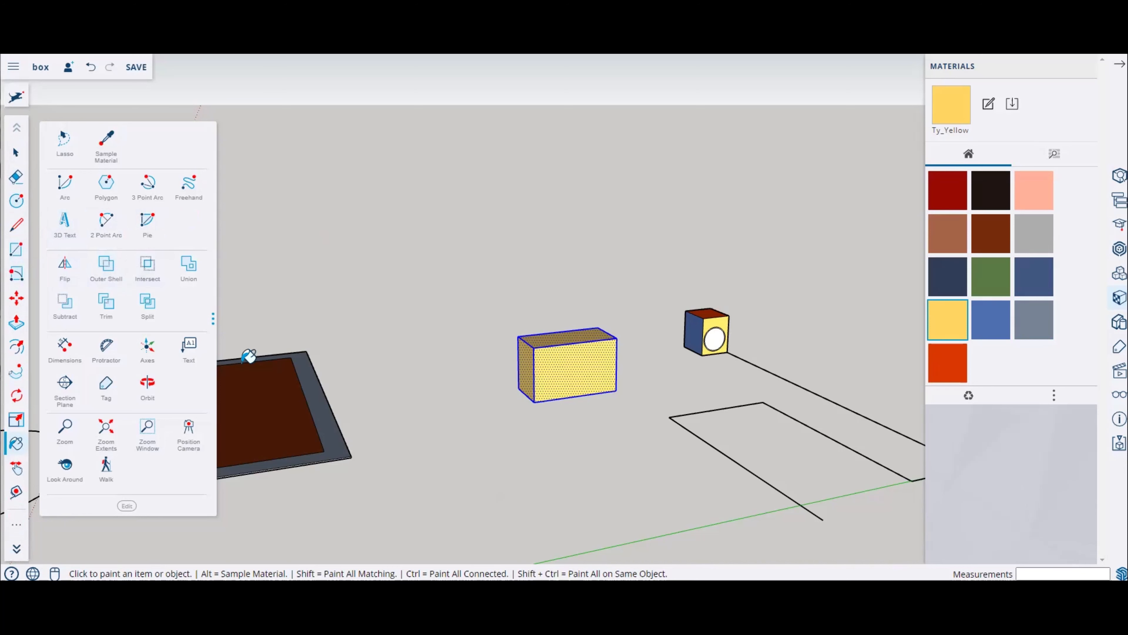
{"action": "left_click", "coordinate": [445, 308]}
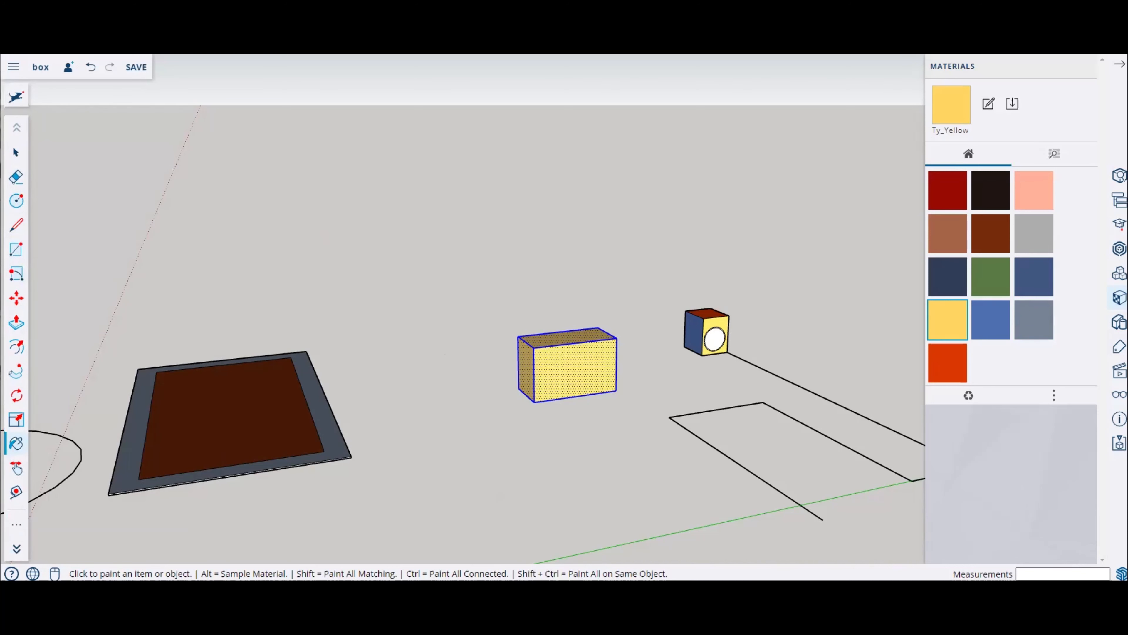
Step: Open Entity Info and select the box's front face and top edge to inspect their properties
{"action": "left_click", "coordinate": [1120, 298]}
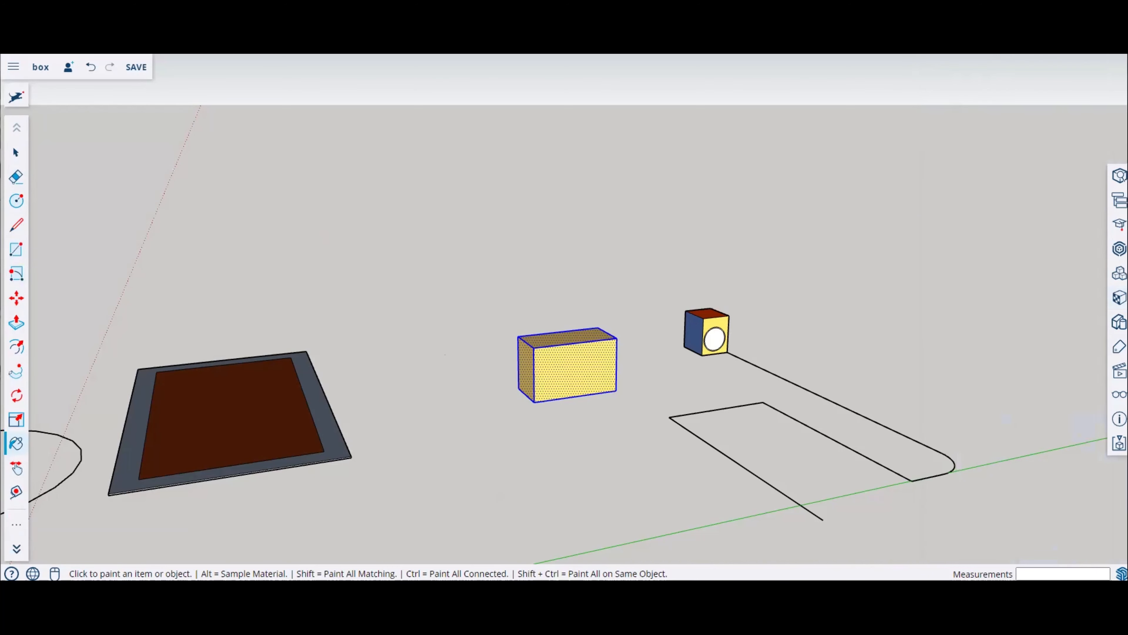
{"action": "left_click", "coordinate": [1120, 176]}
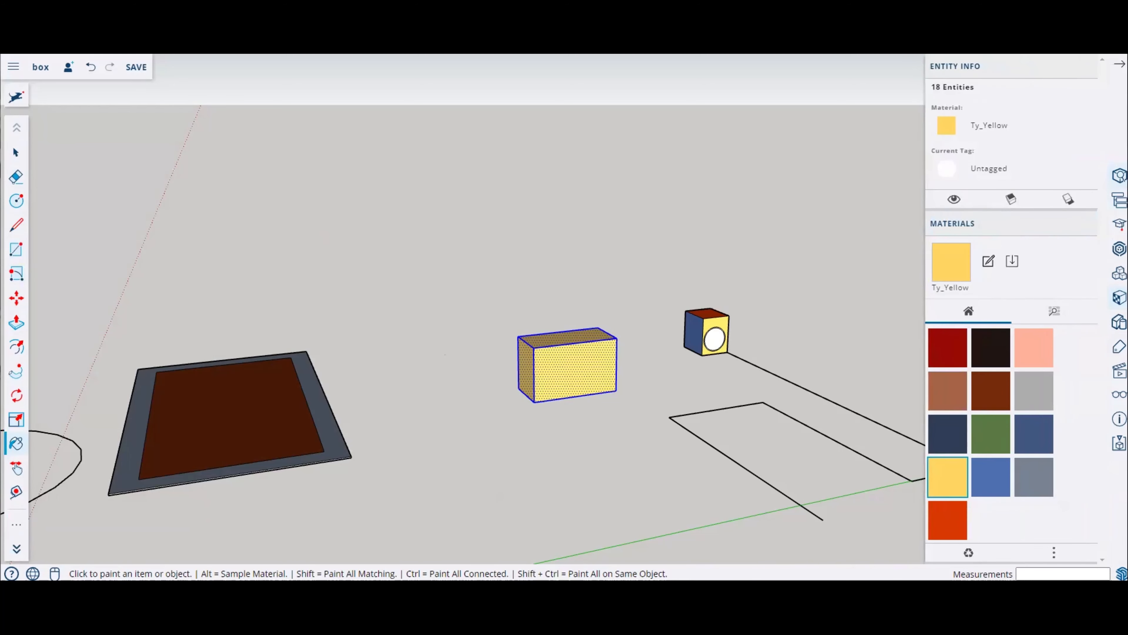
{"action": "middle_click_drag", "start_coordinate": [509, 272], "coordinate": [464, 293]}
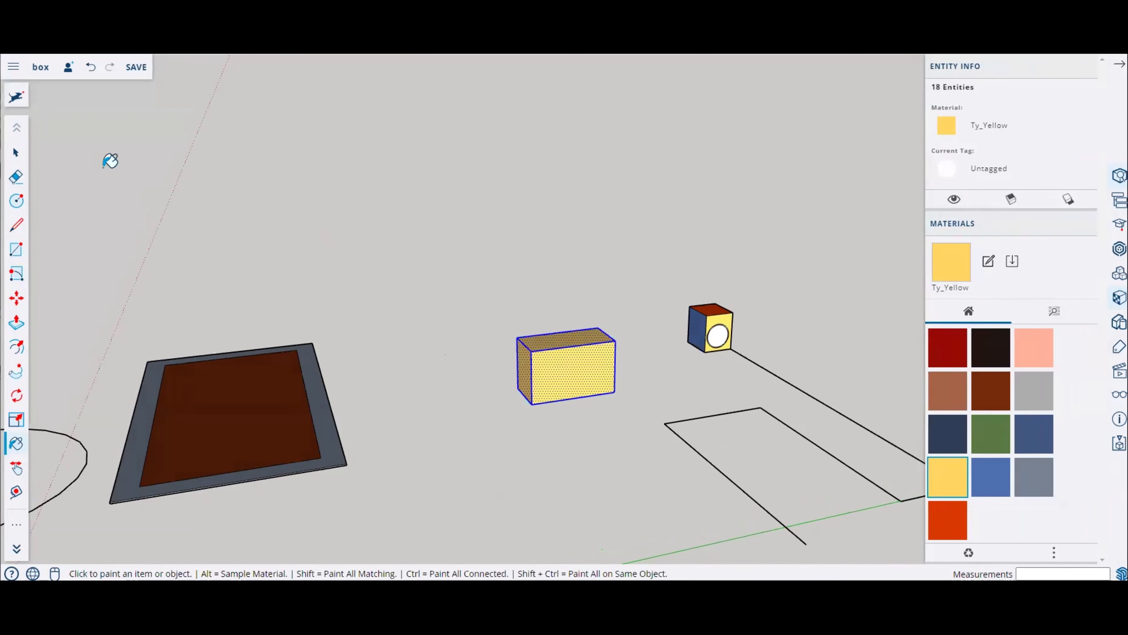
{"action": "left_click", "coordinate": [14, 151]}
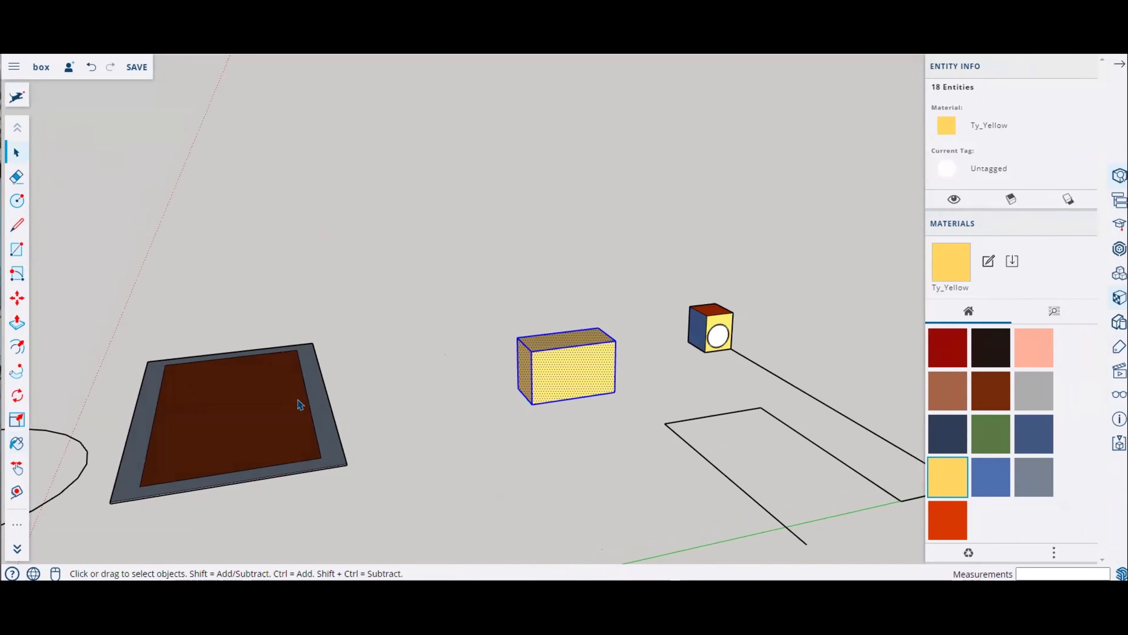
{"action": "scroll", "coordinate": [300, 404], "scroll_direction": "up", "scroll_amount": 5}
{"action": "mouse_move", "coordinate": [300, 404]}
{"action": "middle_mouse_down"}
{"action": "mouse_move", "coordinate": [343, 368]}
{"action": "mouse_move", "coordinate": [459, 351]}
{"action": "middle_mouse_up"}
{"action": "scroll", "coordinate": [798, 300], "scroll_direction": "up", "scroll_amount": 3}
{"action": "left_click", "coordinate": [610, 283]}
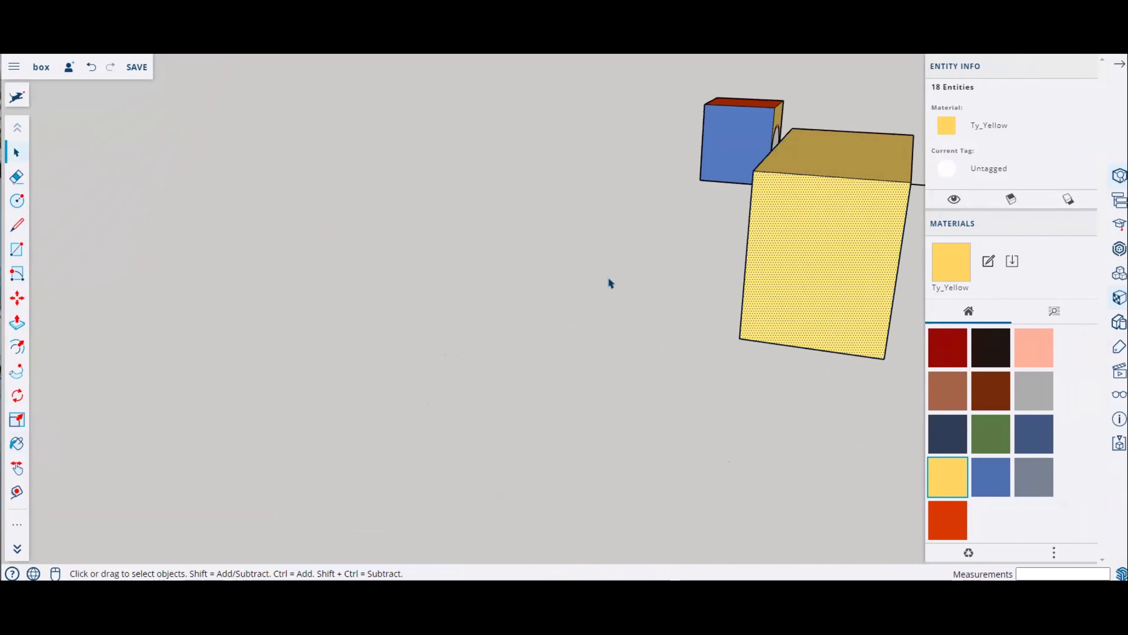
{"action": "middle_click_drag", "start_coordinate": [609, 282], "coordinate": [406, 309]}
{"action": "left_click", "coordinate": [405, 310]}
{"action": "scroll", "coordinate": [406, 307], "scroll_direction": "down", "scroll_amount": 1}
{"action": "left_click", "coordinate": [620, 314]}
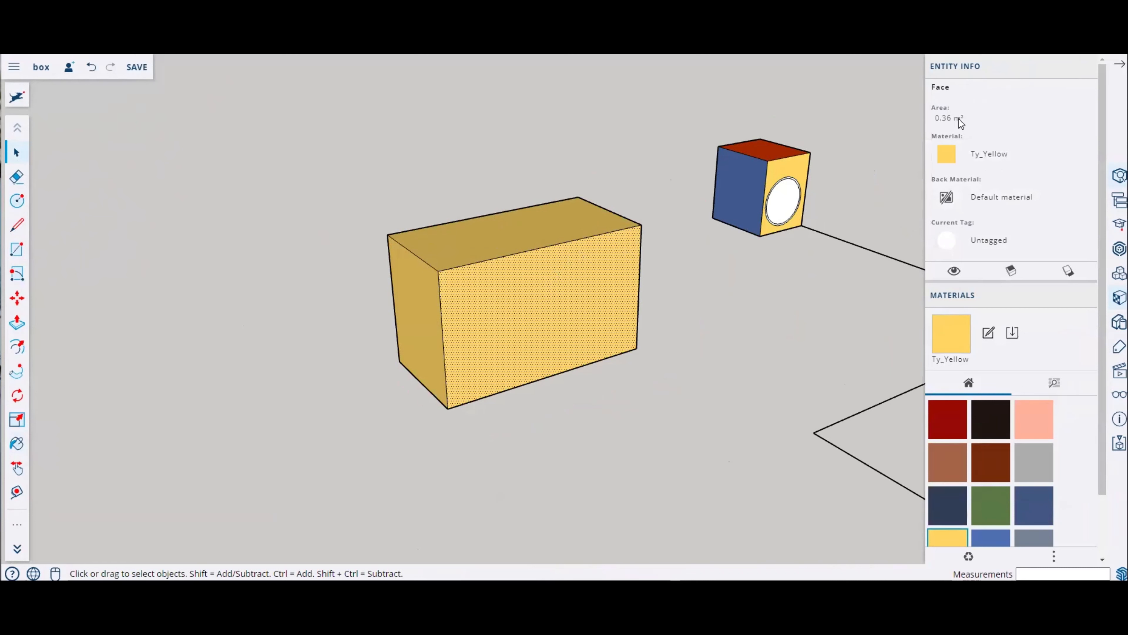
{"action": "middle_click_drag", "start_coordinate": [467, 289], "coordinate": [496, 285]}
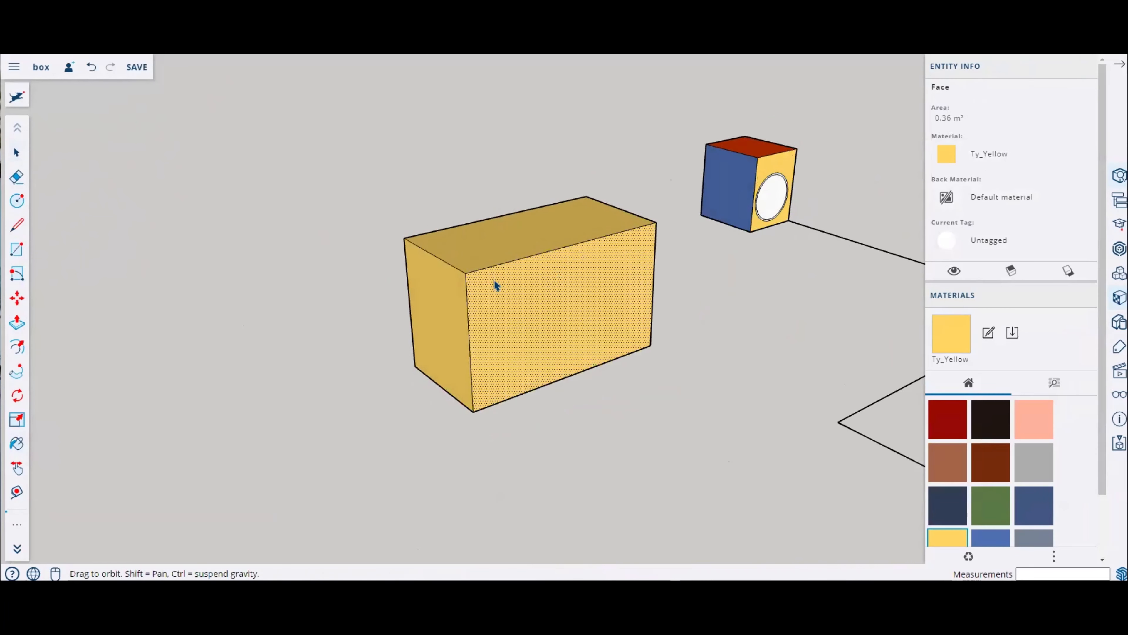
{"action": "left_click", "coordinate": [507, 262]}
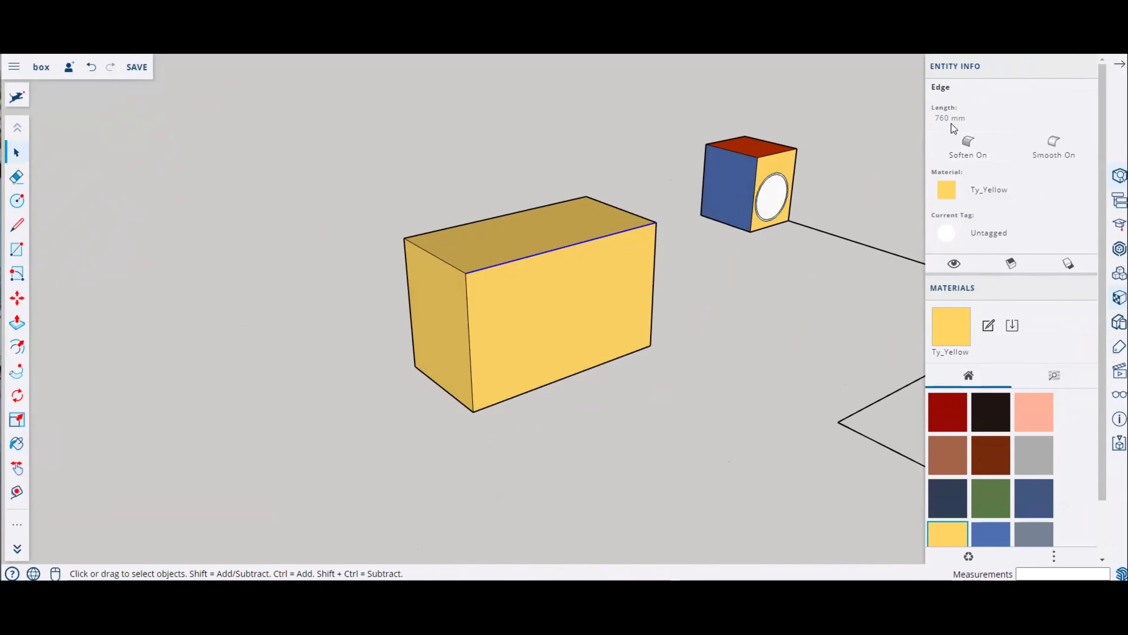
Step: Select the outer circle on the cube's front face and set its segments to 90
{"action": "scroll", "coordinate": [540, 252], "scroll_direction": "down", "scroll_amount": 6}
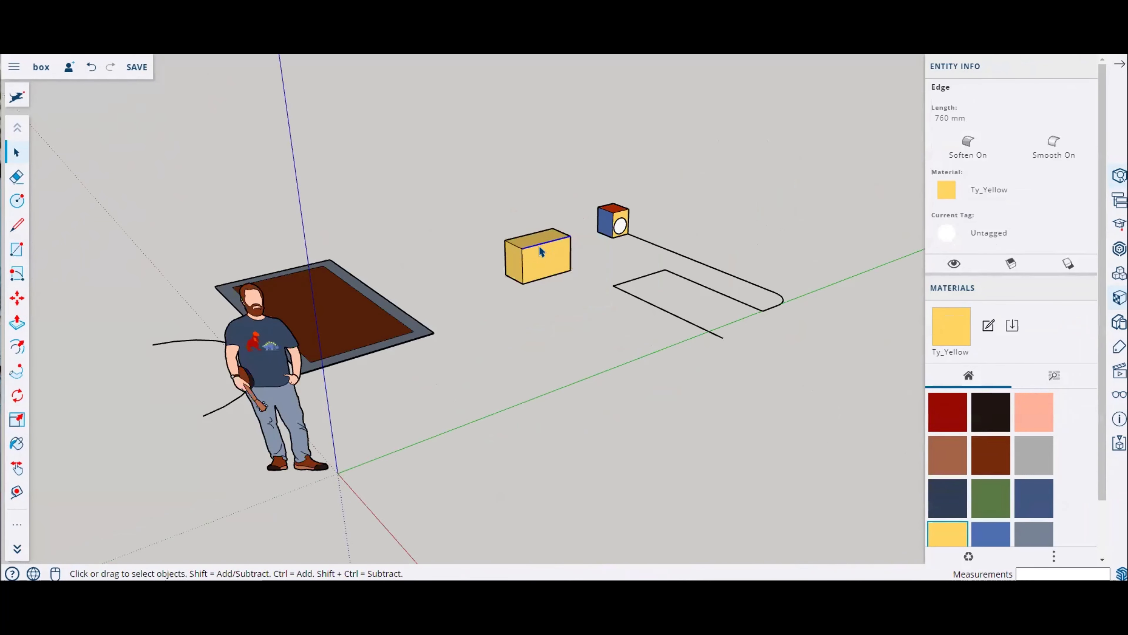
{"action": "scroll", "coordinate": [644, 210], "scroll_direction": "up", "scroll_amount": 10}
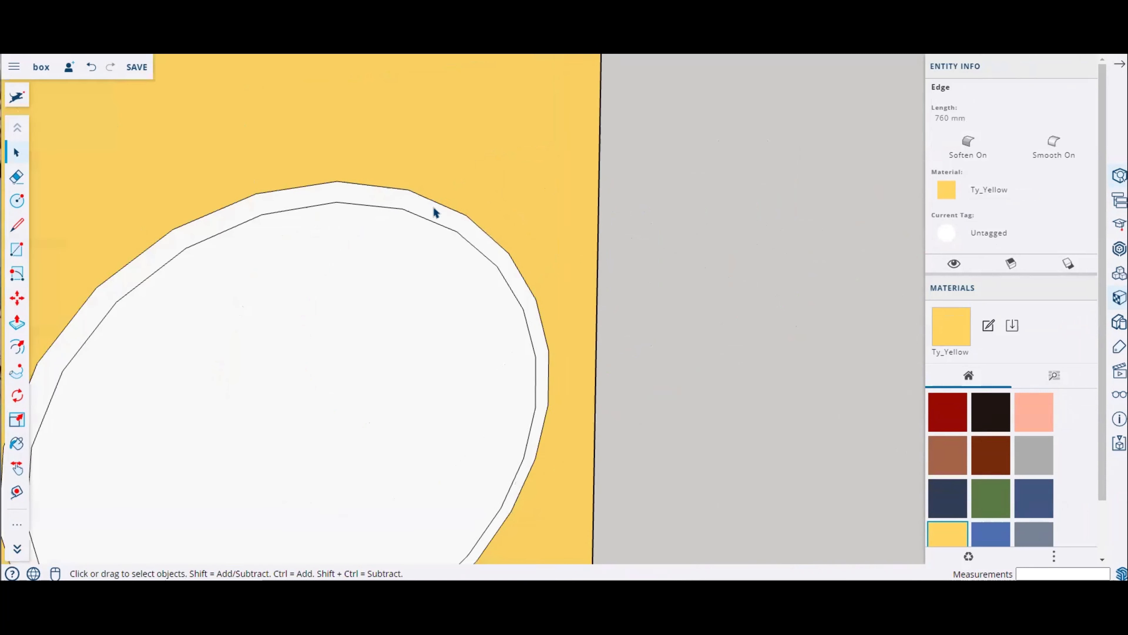
{"action": "left_click", "coordinate": [439, 209]}
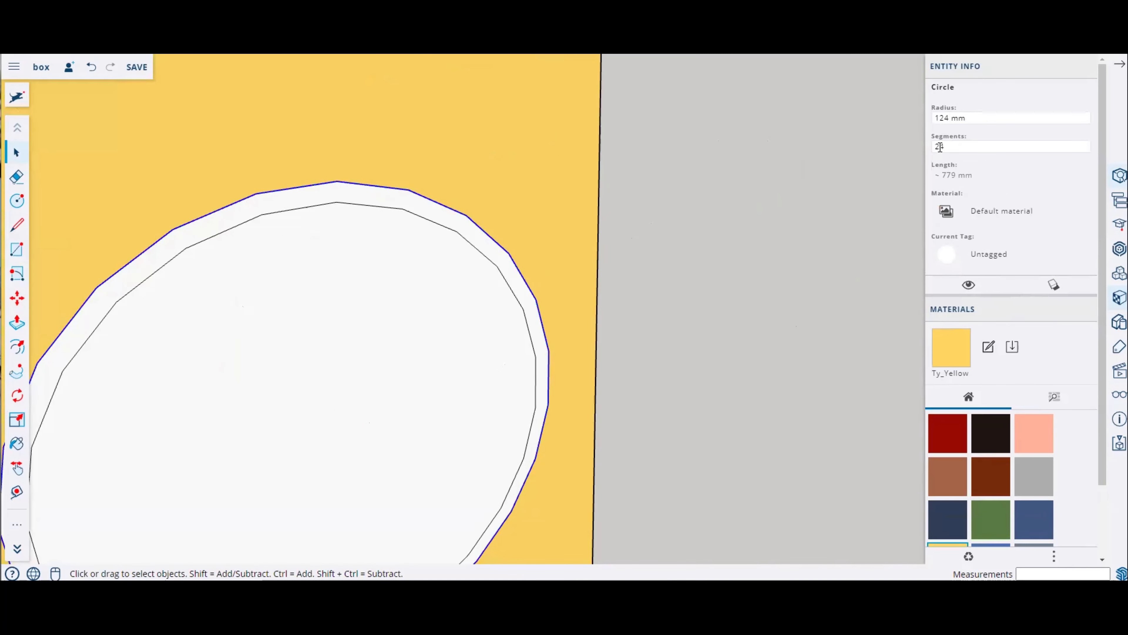
{"action": "scroll", "coordinate": [526, 491], "scroll_direction": "down", "scroll_amount": 3}
{"action": "middle_click_drag", "start_coordinate": [520, 479], "coordinate": [360, 391]}
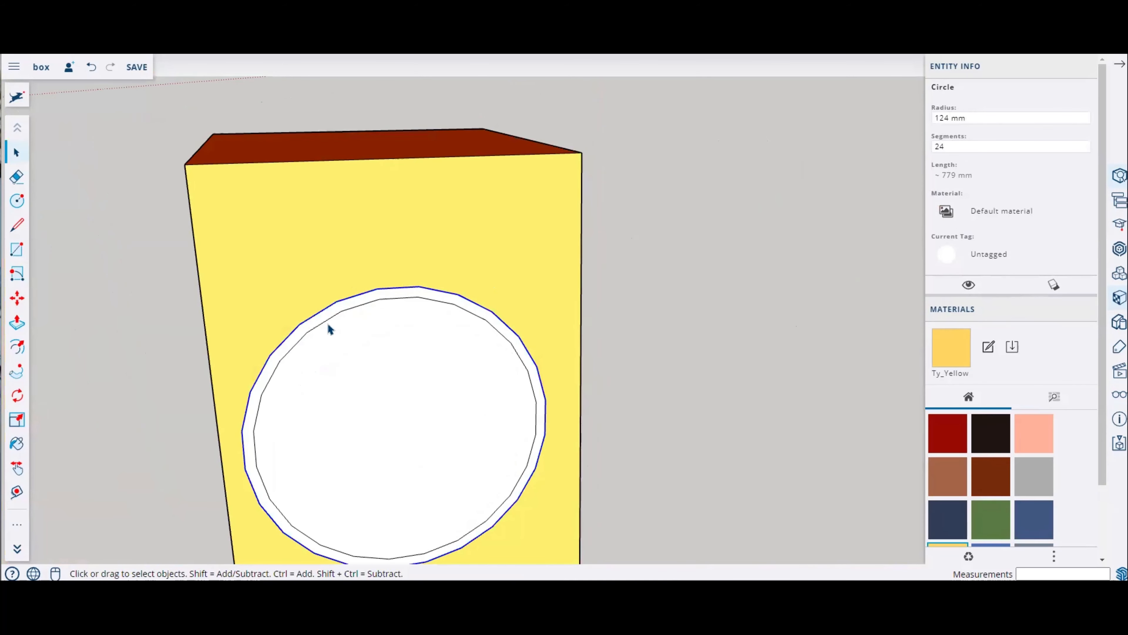
{"action": "scroll", "coordinate": [329, 329], "scroll_direction": "up", "scroll_amount": 2}
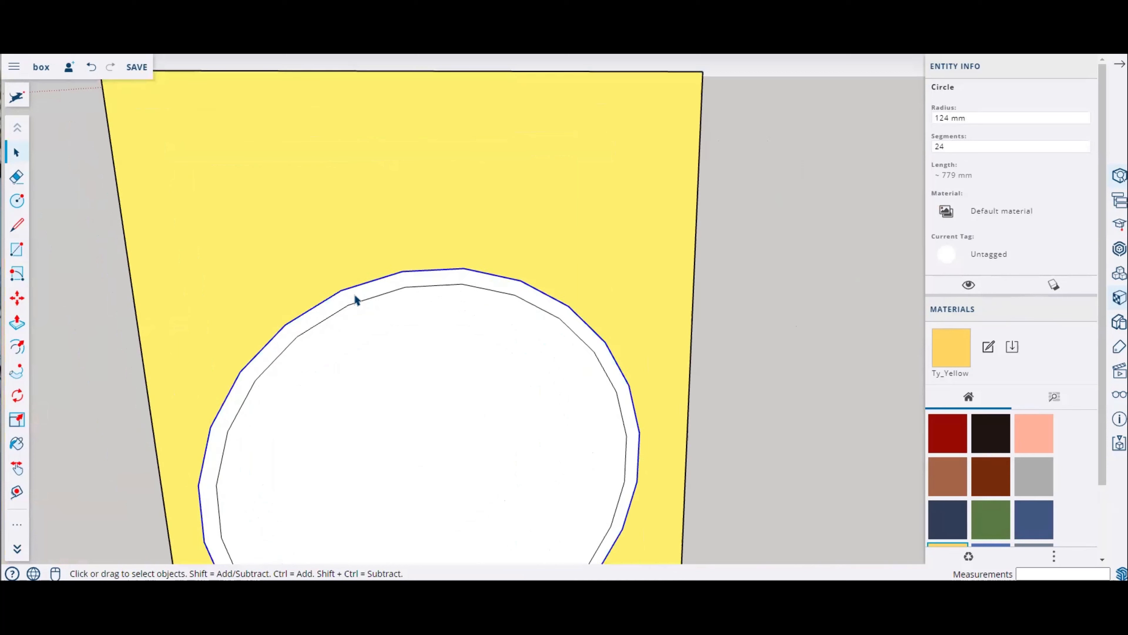
{"action": "left_click", "coordinate": [956, 144]}
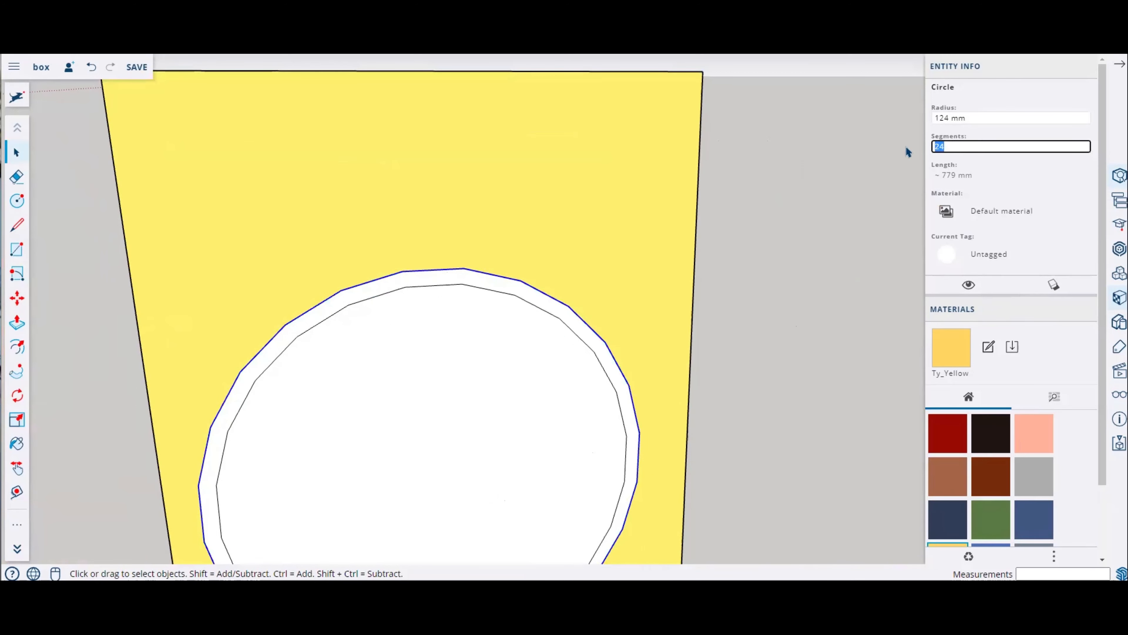
{"action": "type", "text": "90"}
{"action": "key", "text": "Return"}
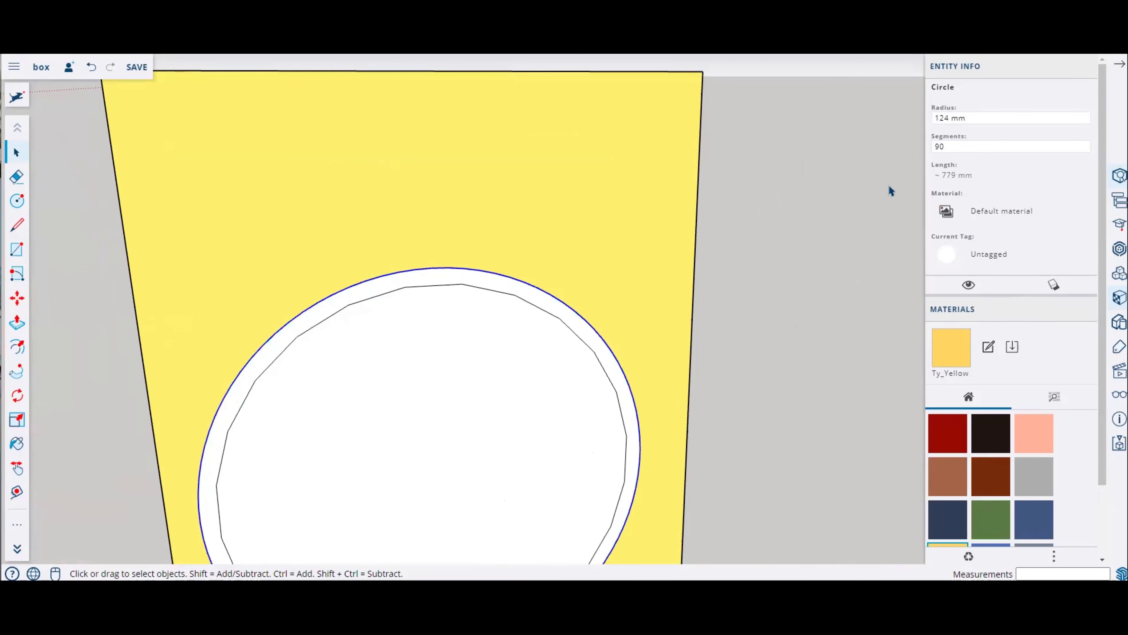
Step: Select the inner circle and set its segments to 90 as well
{"action": "left_click", "coordinate": [588, 350]}
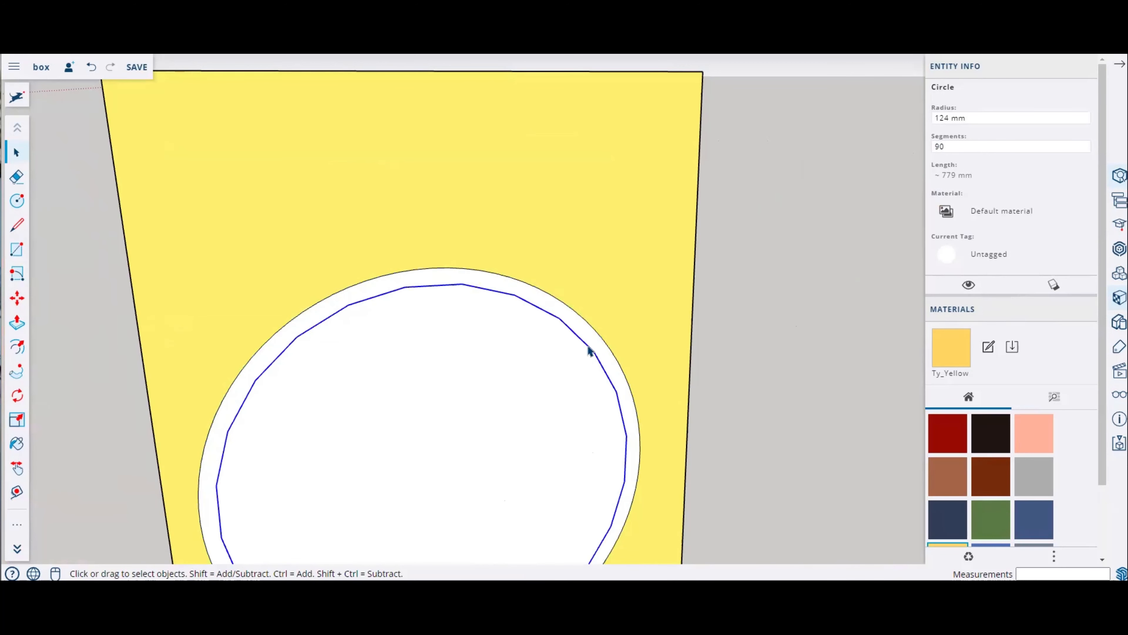
{"action": "left_click", "coordinate": [956, 146]}
{"action": "type", "text": "90"}
{"action": "key", "text": "Return"}
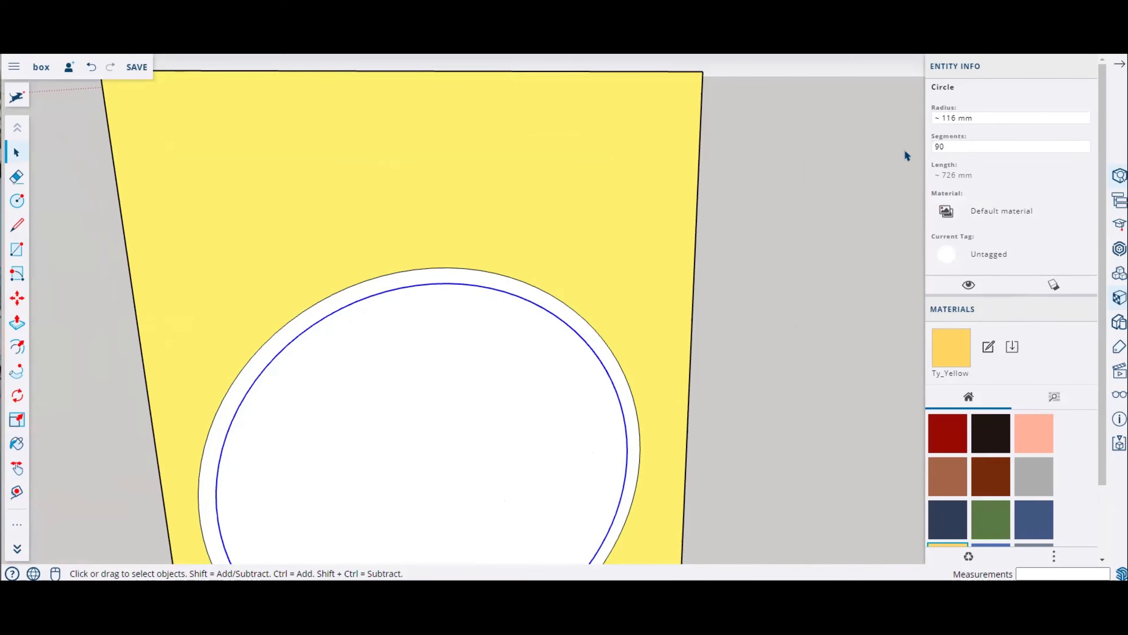
Step: Customize the toolbar by swapping the Rotated Rectangle tool back for the 2 Point Arc tool, and activate it
{"action": "left_click", "coordinate": [611, 266]}
{"action": "mouse_move", "coordinate": [611, 266]}
{"action": "middle_mouse_down"}
{"action": "mouse_move", "coordinate": [592, 289]}
{"action": "mouse_move", "coordinate": [576, 249]}
{"action": "mouse_move", "coordinate": [811, 383]}
{"action": "mouse_move", "coordinate": [599, 298]}
{"action": "mouse_move", "coordinate": [428, 340]}
{"action": "mouse_move", "coordinate": [329, 382]}
{"action": "middle_mouse_up"}
{"action": "scroll", "coordinate": [596, 293], "scroll_direction": "down", "scroll_amount": 1}
{"action": "scroll", "coordinate": [642, 254], "scroll_direction": "down", "scroll_amount": 2}
{"action": "scroll", "coordinate": [327, 221], "scroll_direction": "up", "scroll_amount": 2}
{"action": "middle_click_drag", "start_coordinate": [478, 226], "coordinate": [638, 241]}
{"action": "scroll", "coordinate": [638, 241], "scroll_direction": "down", "scroll_amount": 3}
{"action": "middle_click_drag", "start_coordinate": [345, 150], "coordinate": [378, 207]}
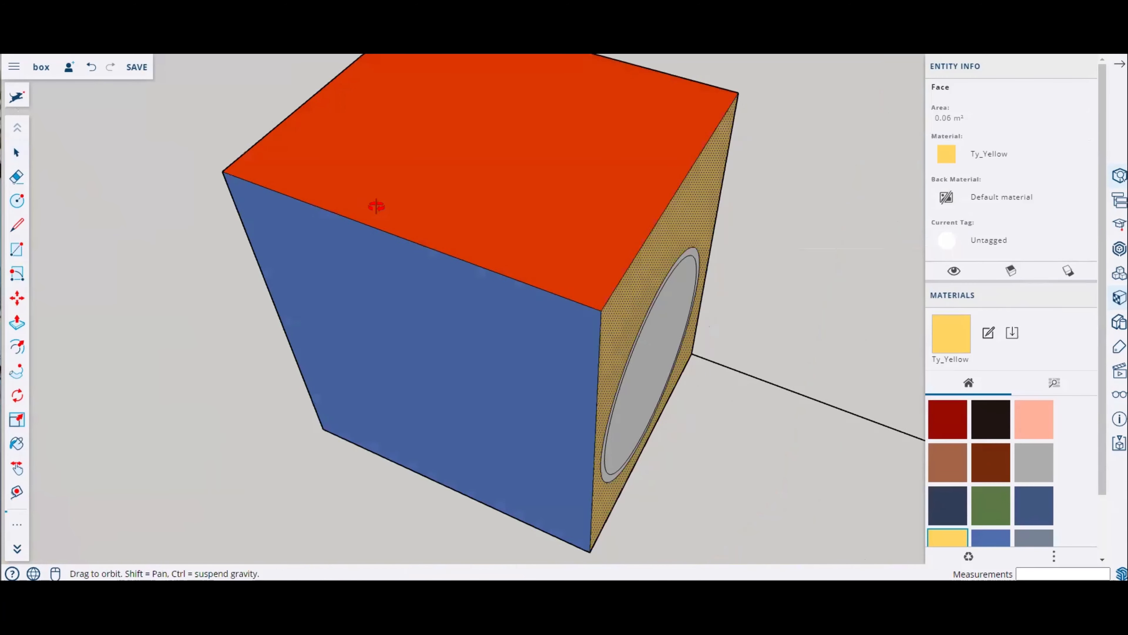
{"action": "scroll", "coordinate": [377, 207], "scroll_direction": "up", "scroll_amount": 1}
{"action": "middle_click_drag", "start_coordinate": [205, 186], "coordinate": [421, 158]}
{"action": "scroll", "coordinate": [420, 158], "scroll_direction": "up", "scroll_amount": 2}
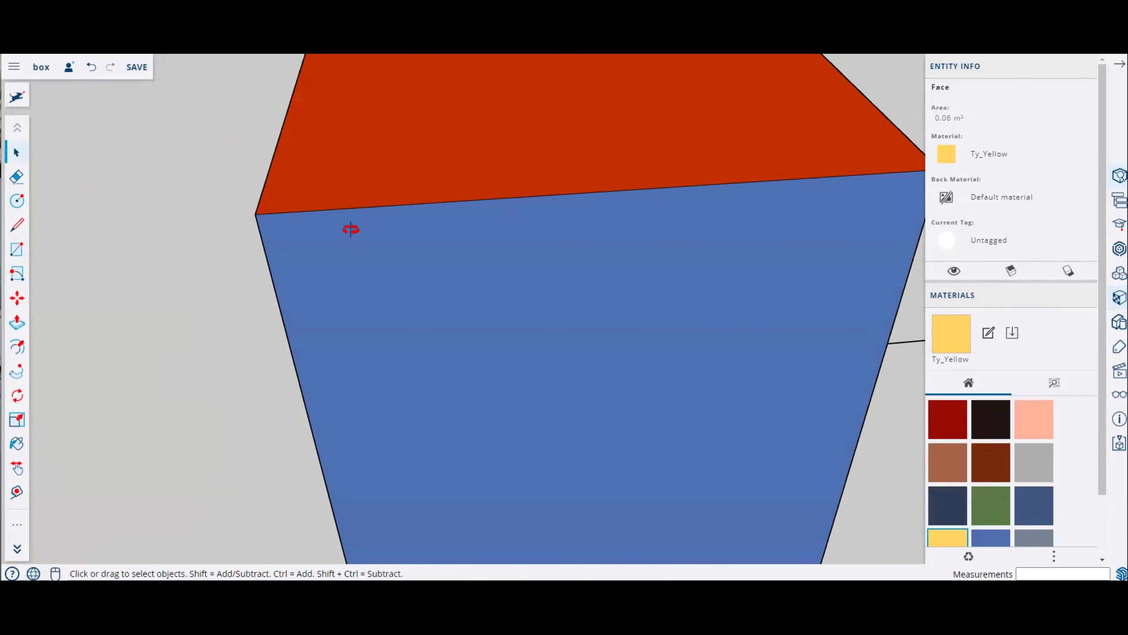
{"action": "middle_click_drag", "start_coordinate": [351, 228], "coordinate": [508, 204]}
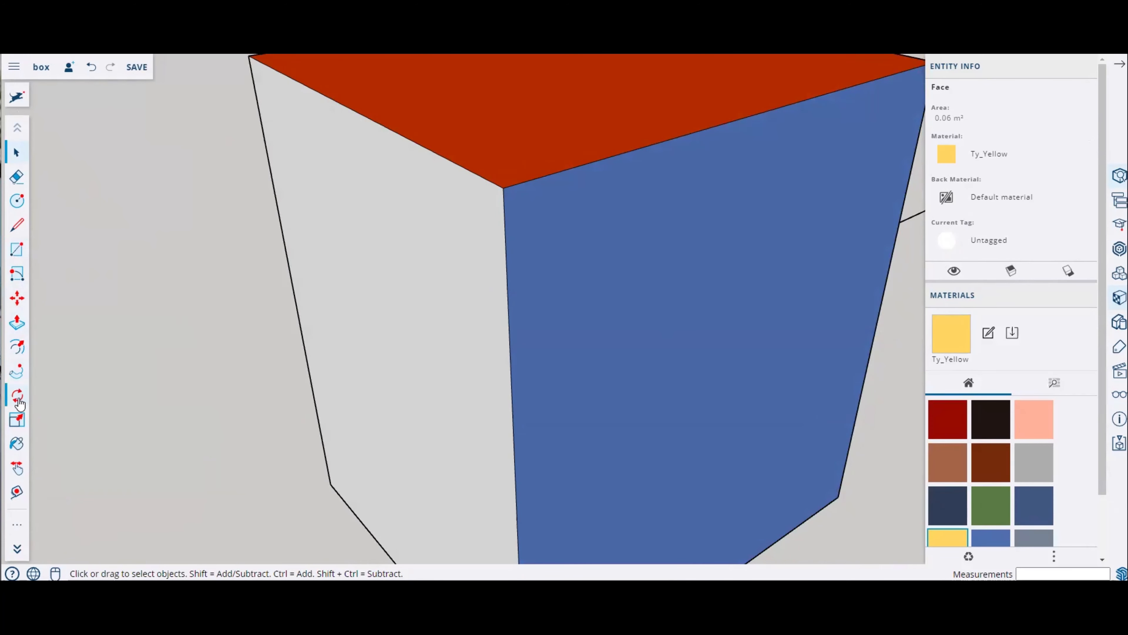
{"action": "left_click", "coordinate": [17, 275]}
{"action": "middle_click_drag", "start_coordinate": [416, 164], "coordinate": [131, 340]}
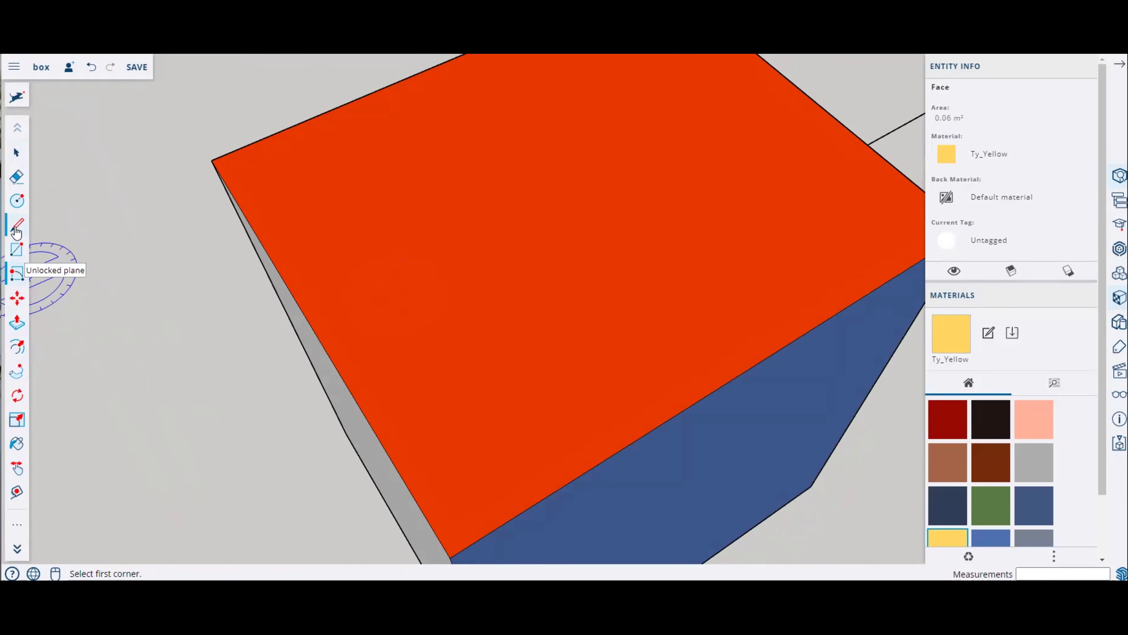
{"action": "left_click", "coordinate": [16, 525]}
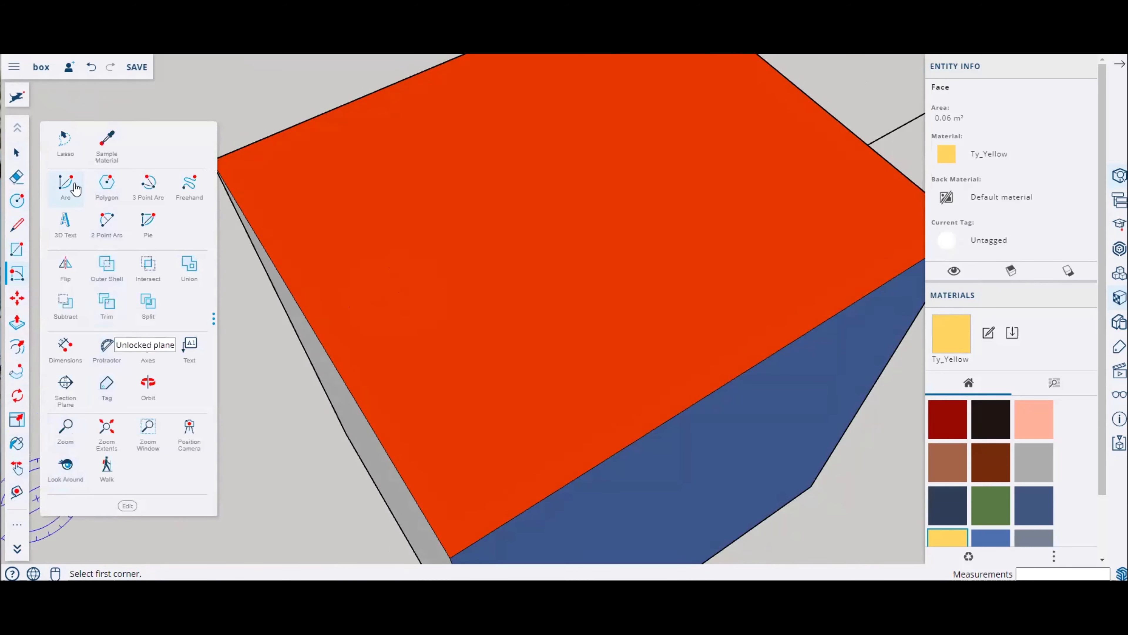
{"action": "mouse_move", "coordinate": [72, 184]}
{"action": "left_mouse_down"}
{"action": "mouse_move", "coordinate": [21, 208]}
{"action": "mouse_move", "coordinate": [96, 181]}
{"action": "mouse_move", "coordinate": [74, 184]}
{"action": "left_mouse_up"}
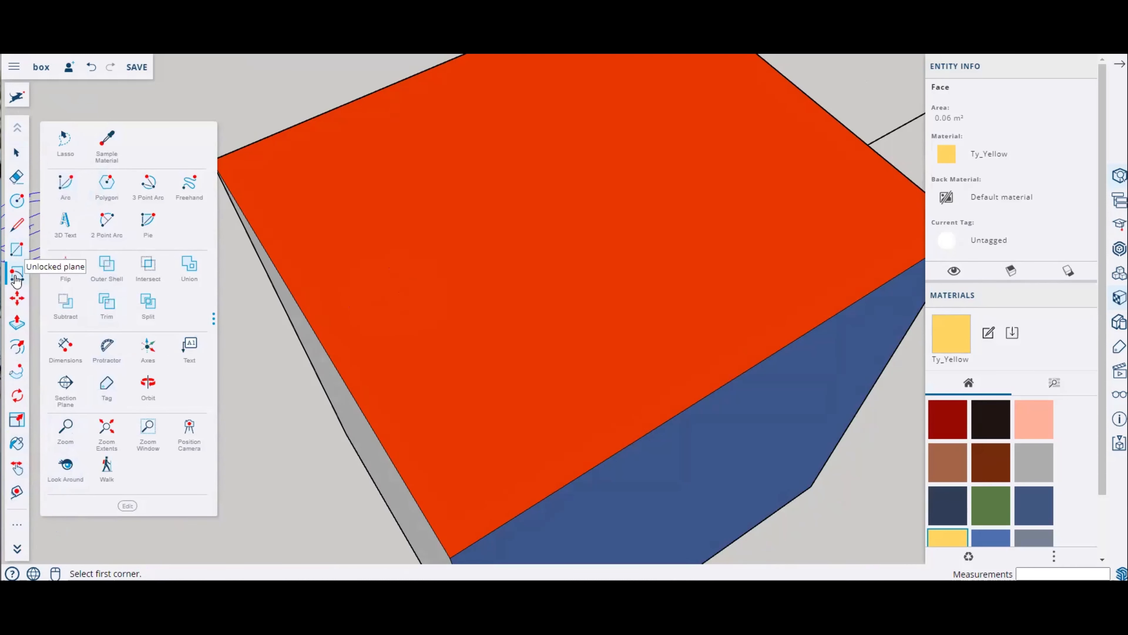
{"action": "left_click_drag", "start_coordinate": [17, 280], "coordinate": [106, 269]}
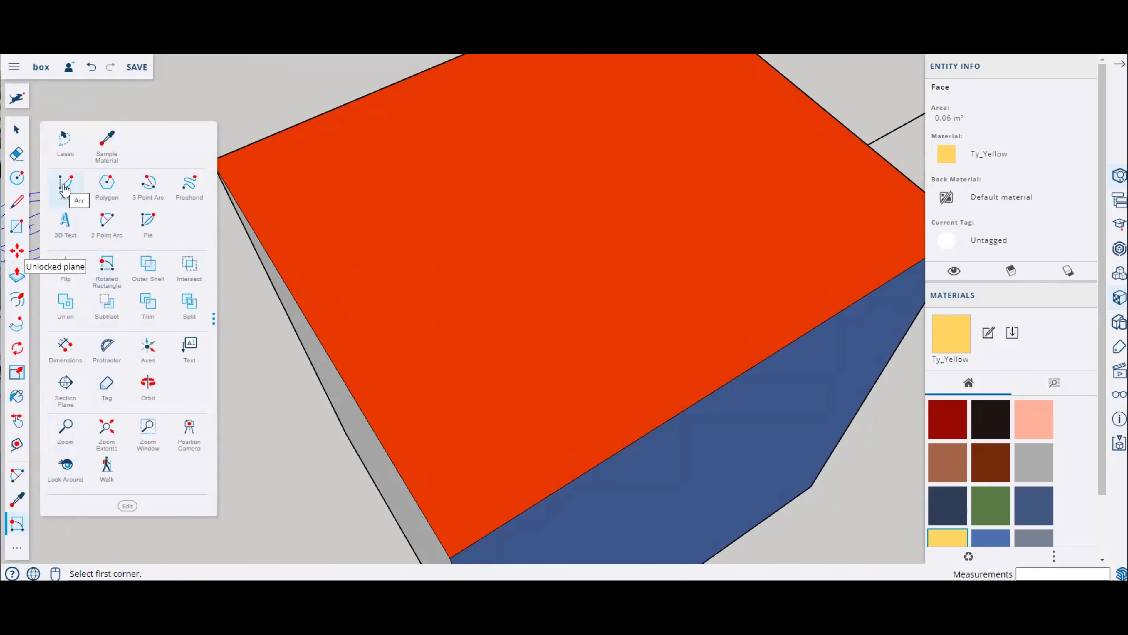
{"action": "left_click_drag", "start_coordinate": [108, 230], "coordinate": [20, 281]}
{"action": "left_click", "coordinate": [23, 303]}
{"action": "left_click", "coordinate": [419, 506]}
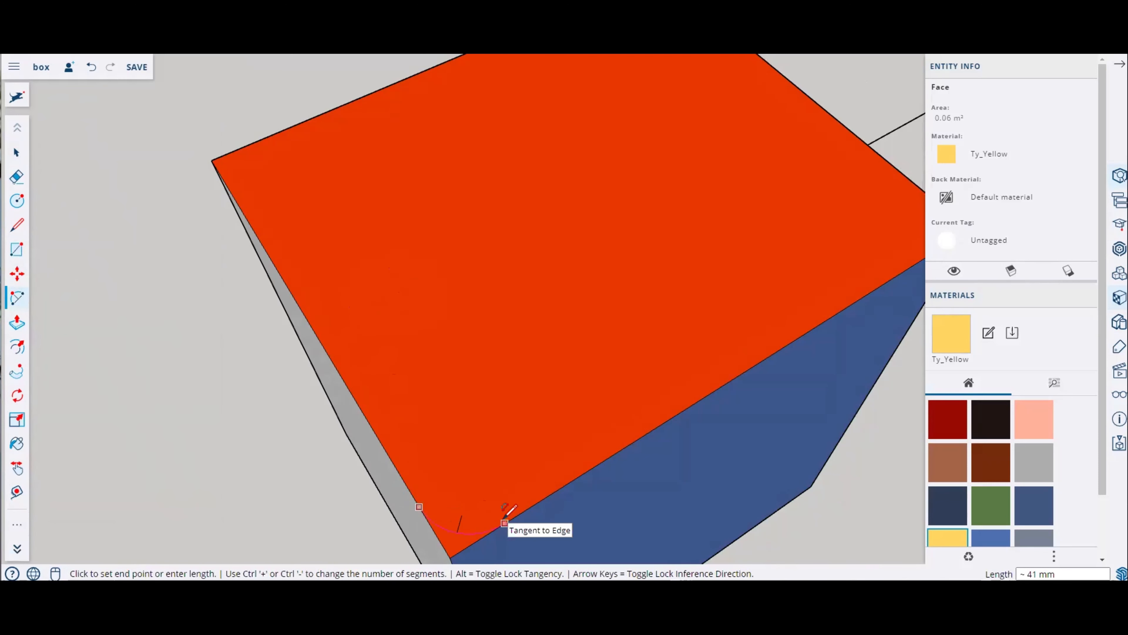
{"action": "middle_click_drag", "start_coordinate": [419, 482], "coordinate": [855, 478]}
{"action": "scroll", "coordinate": [693, 394], "scroll_direction": "down", "scroll_amount": 5}
{"action": "scroll", "coordinate": [687, 395], "scroll_direction": "up", "scroll_amount": 4}
{"action": "scroll", "coordinate": [384, 453], "scroll_direction": "down", "scroll_amount": 5}
{"action": "middle_click_drag", "start_coordinate": [384, 452], "coordinate": [457, 193]}
{"action": "scroll", "coordinate": [364, 186], "scroll_direction": "up", "scroll_amount": 4}
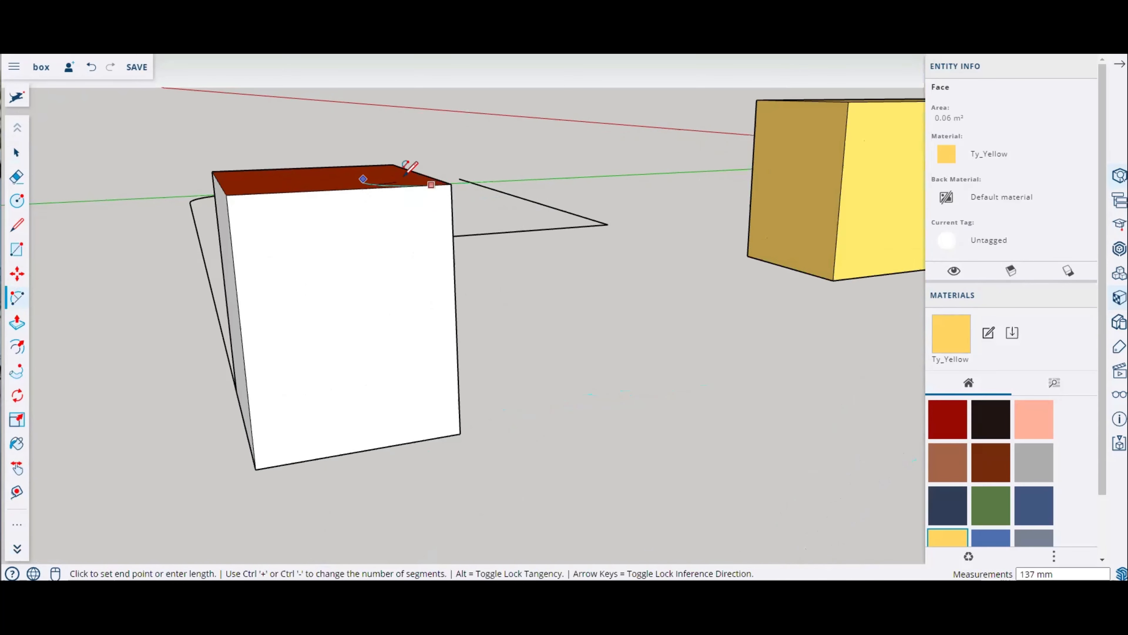
{"action": "scroll", "coordinate": [460, 206], "scroll_direction": "up", "scroll_amount": 4}
{"action": "scroll", "coordinate": [385, 211], "scroll_direction": "down", "scroll_amount": 5}
{"action": "middle_click_drag", "start_coordinate": [332, 212], "coordinate": [348, 159]}
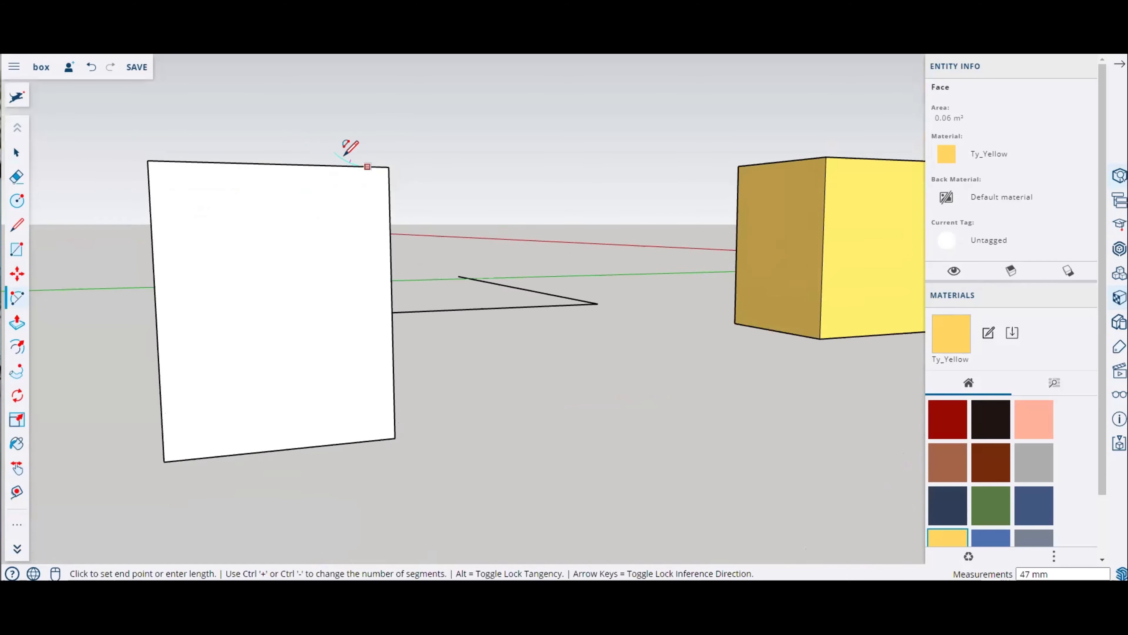
{"action": "scroll", "coordinate": [355, 163], "scroll_direction": "up", "scroll_amount": 5}
{"action": "key", "text": "Escape"}
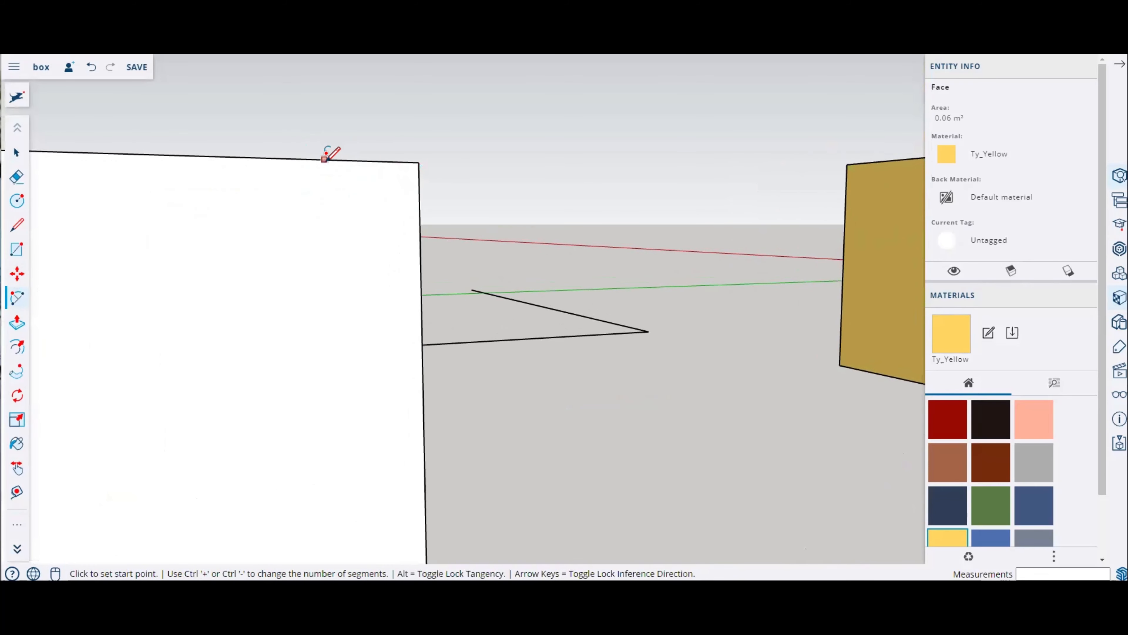
Step: Draw a 2 Point Arc fillet rounding the corner of the small cube's top face
{"action": "left_click", "coordinate": [323, 160]}
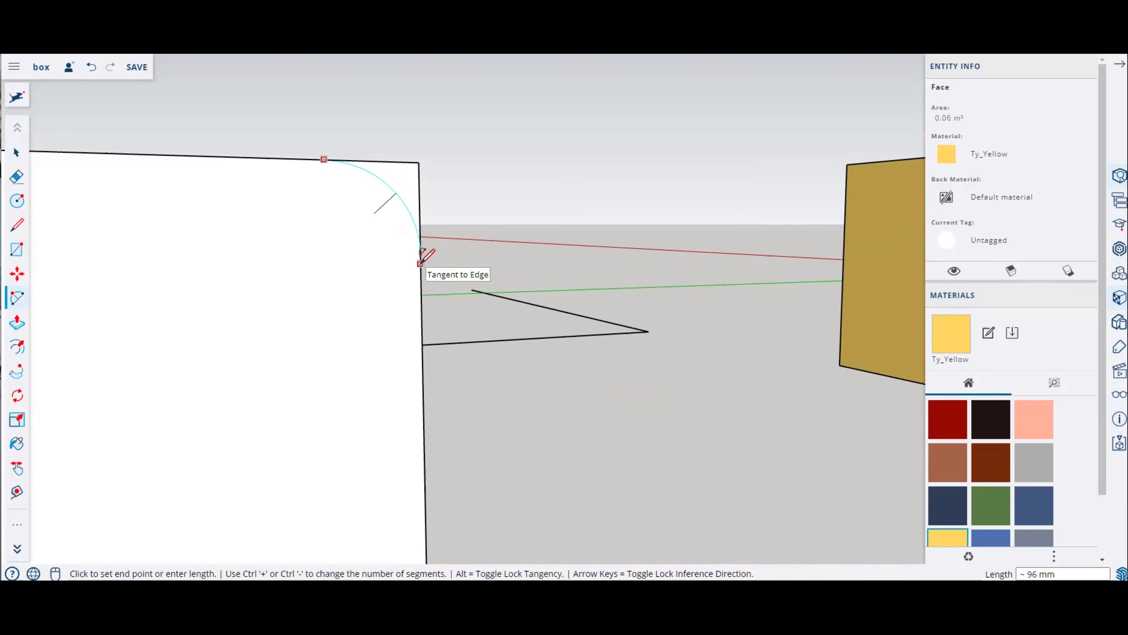
{"action": "scroll", "coordinate": [421, 261], "scroll_direction": "up", "scroll_amount": 4}
{"action": "middle_click_drag", "start_coordinate": [421, 254], "coordinate": [387, 279]}
{"action": "scroll", "coordinate": [391, 269], "scroll_direction": "down", "scroll_amount": 4}
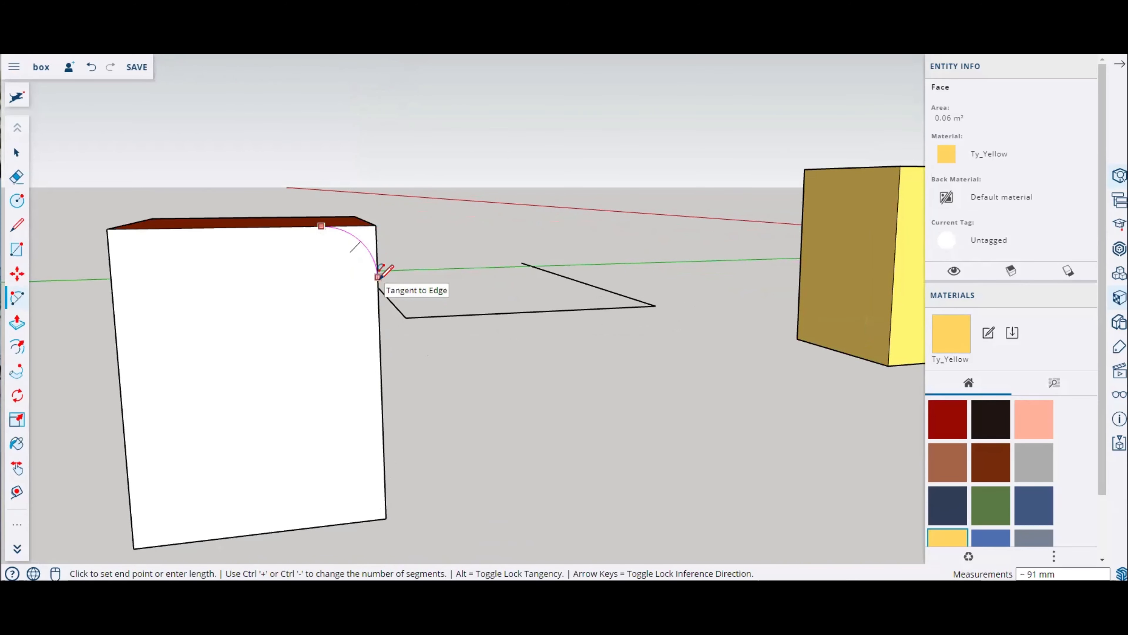
{"action": "left_click", "coordinate": [378, 276]}
{"action": "left_click", "coordinate": [379, 276]}
{"action": "middle_click_drag", "start_coordinate": [411, 255], "coordinate": [213, 233]}
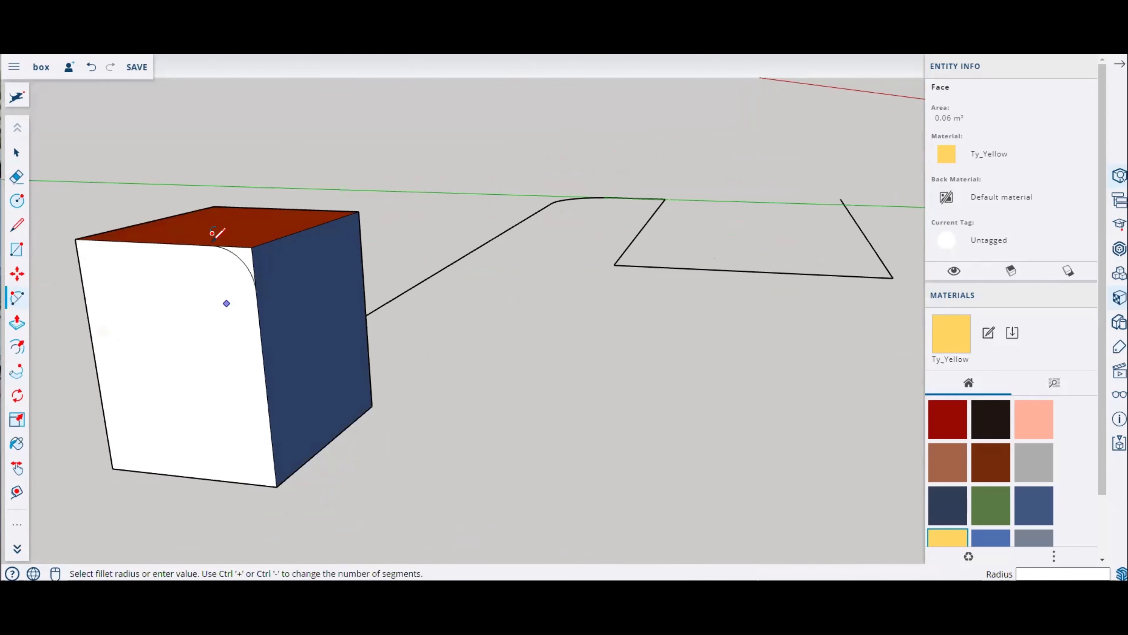
{"action": "scroll", "coordinate": [254, 282], "scroll_direction": "up", "scroll_amount": 2}
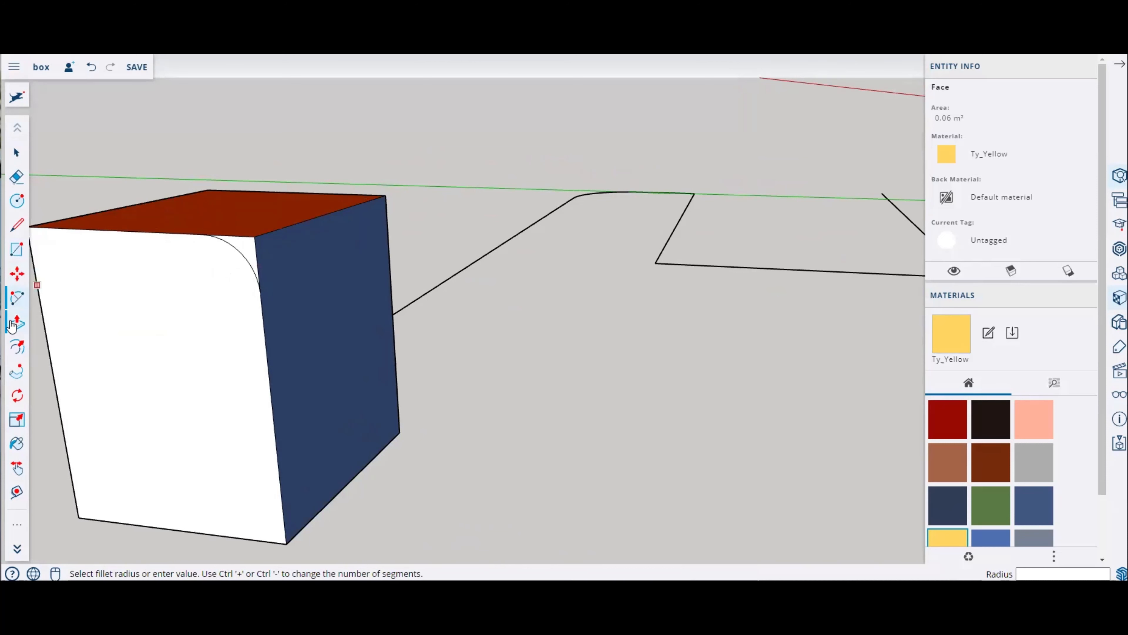
Step: Push/Pull the cut-off corner piece down through the cube to round its vertical edge
{"action": "left_click", "coordinate": [15, 326]}
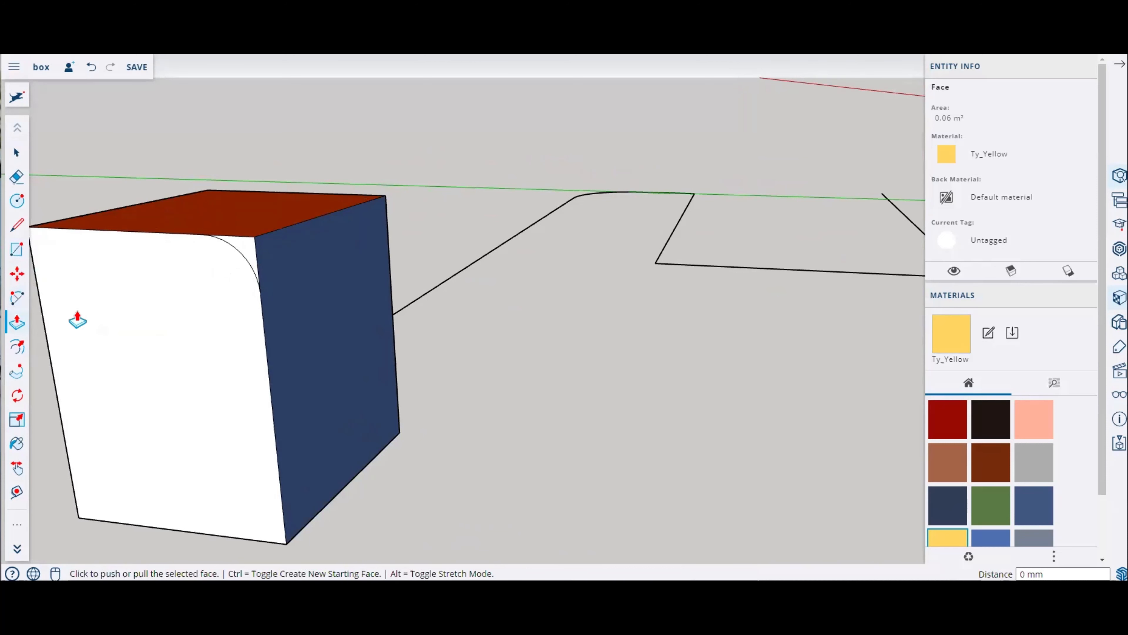
{"action": "left_click_drag", "start_coordinate": [240, 252], "coordinate": [543, 161]}
{"action": "middle_click_drag", "start_coordinate": [513, 222], "coordinate": [6, 213]}
{"action": "middle_click_drag", "start_coordinate": [488, 243], "coordinate": [22, 212]}
{"action": "scroll", "coordinate": [482, 249], "scroll_direction": "down", "scroll_amount": 7}
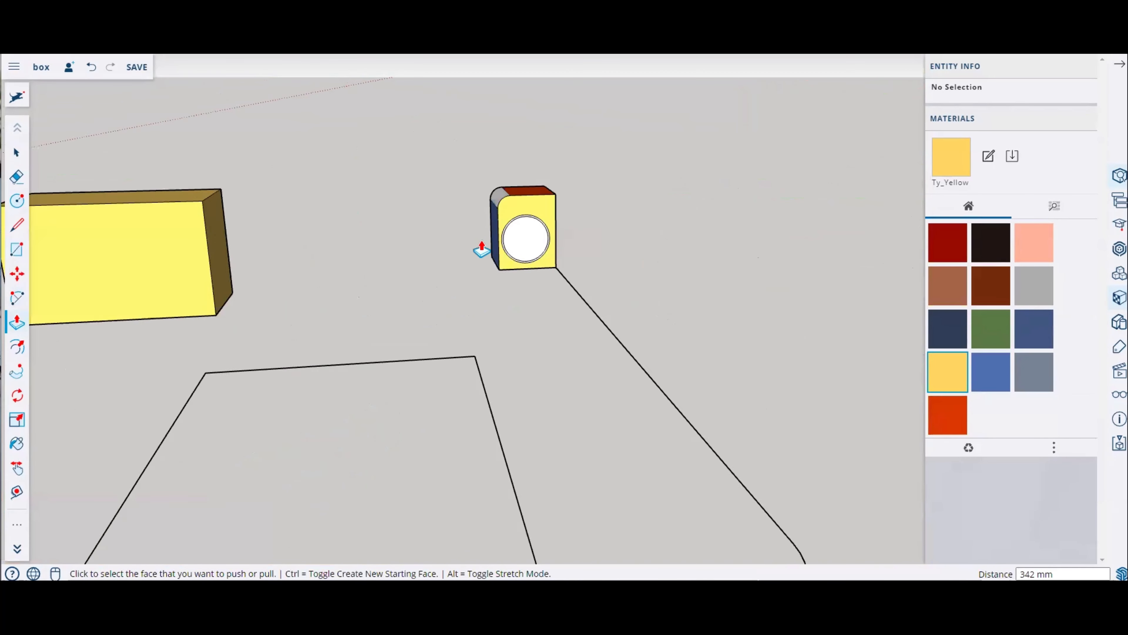
Step: Select all objects in the model with a selection window and delete them
{"action": "middle_click_drag", "start_coordinate": [494, 248], "coordinate": [452, 337]}
{"action": "scroll", "coordinate": [451, 336], "scroll_direction": "down", "scroll_amount": 4}
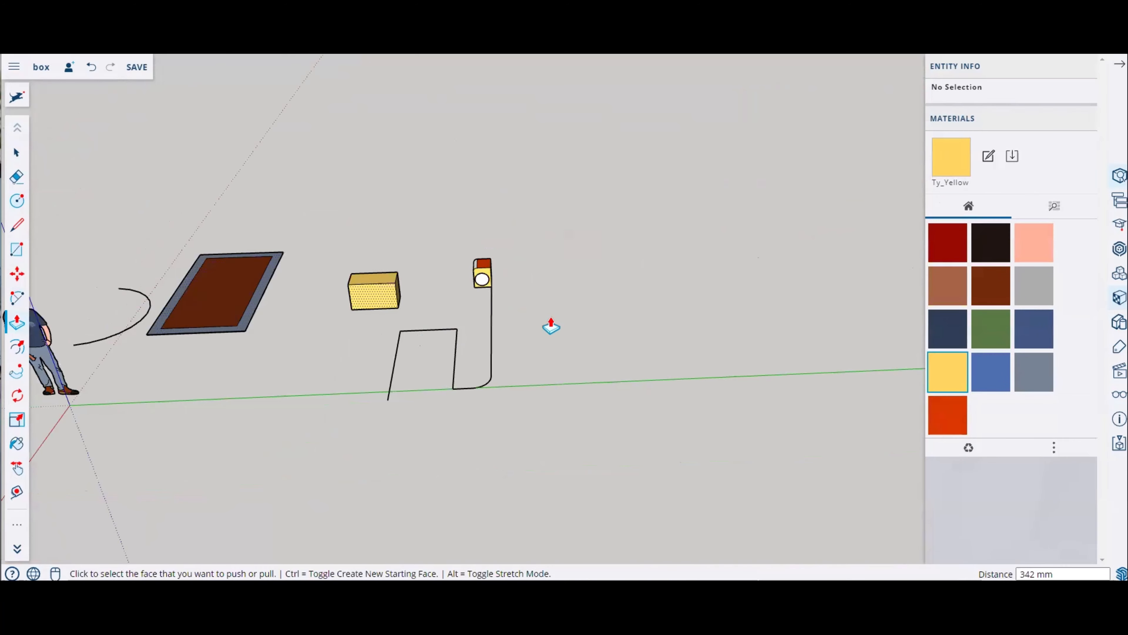
{"action": "scroll", "coordinate": [549, 322], "scroll_direction": "down", "scroll_amount": 3}
{"action": "scroll", "coordinate": [277, 335], "scroll_direction": "up", "scroll_amount": 3}
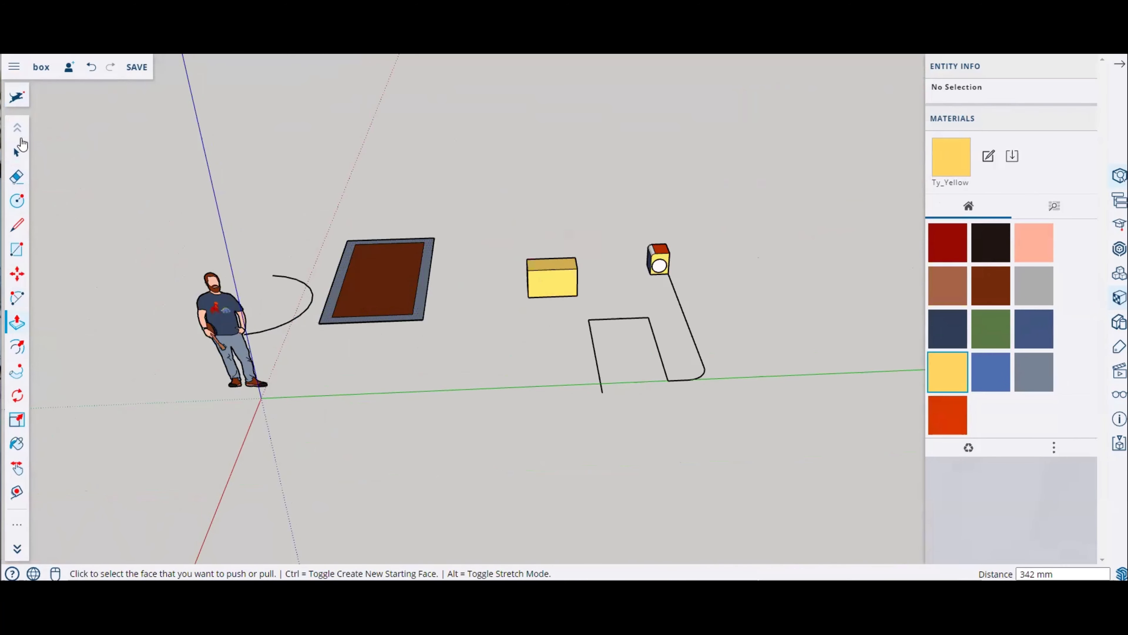
{"action": "left_click", "coordinate": [16, 152]}
{"action": "left_click_drag", "start_coordinate": [151, 181], "coordinate": [807, 425]}
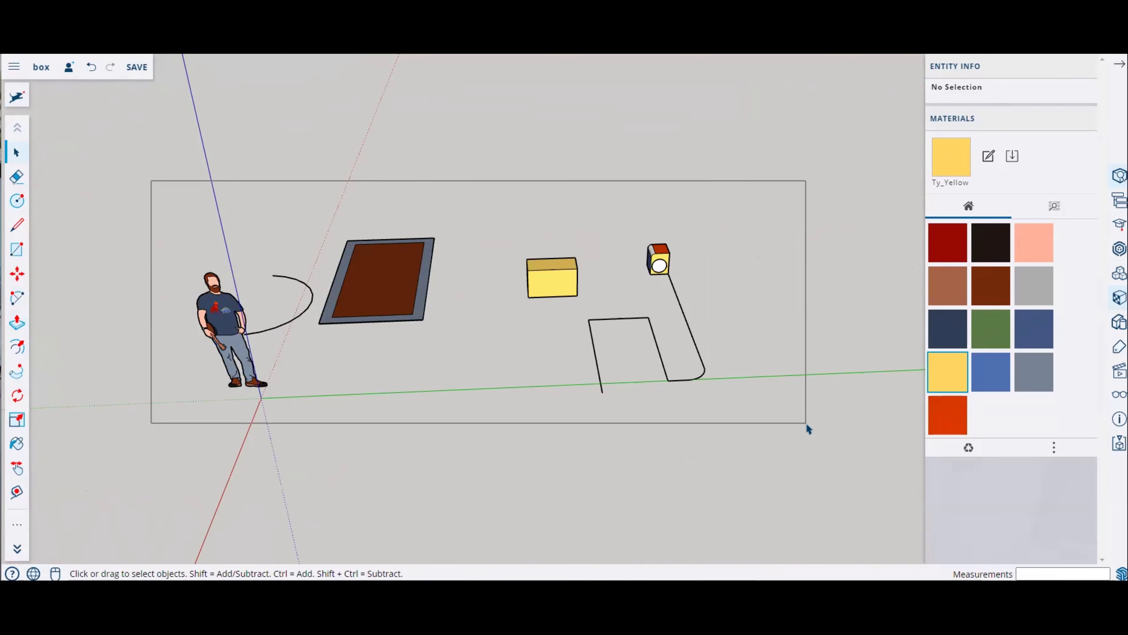
{"action": "left_click_drag", "start_coordinate": [806, 426], "coordinate": [806, 426]}
{"action": "key", "text": "Delete"}
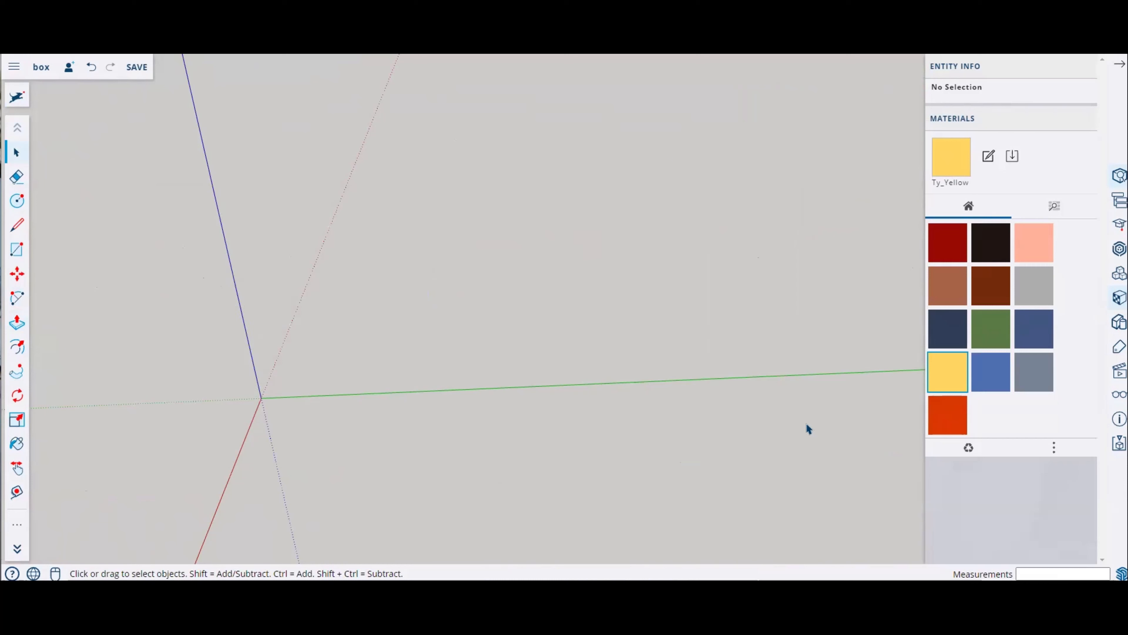
Step: Draw a ground rectangle about 2420 by 4307 mm from near the origin
{"action": "left_click", "coordinate": [18, 252]}
{"action": "left_click", "coordinate": [286, 365]}
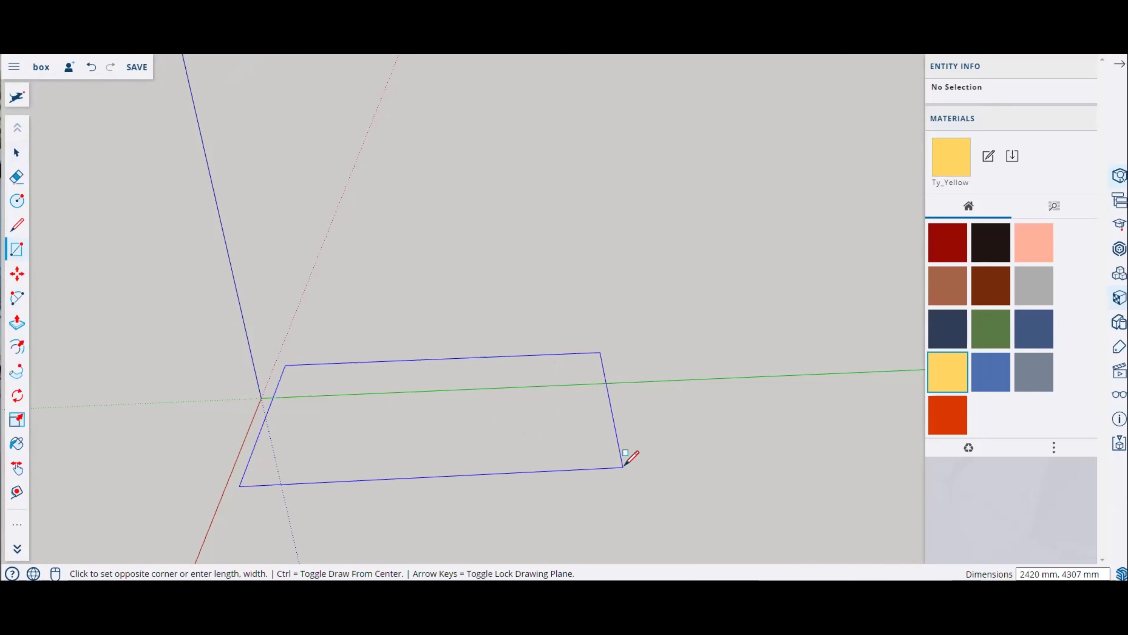
{"action": "left_click", "coordinate": [622, 467]}
{"action": "scroll", "coordinate": [277, 408], "scroll_direction": "up", "scroll_amount": 5}
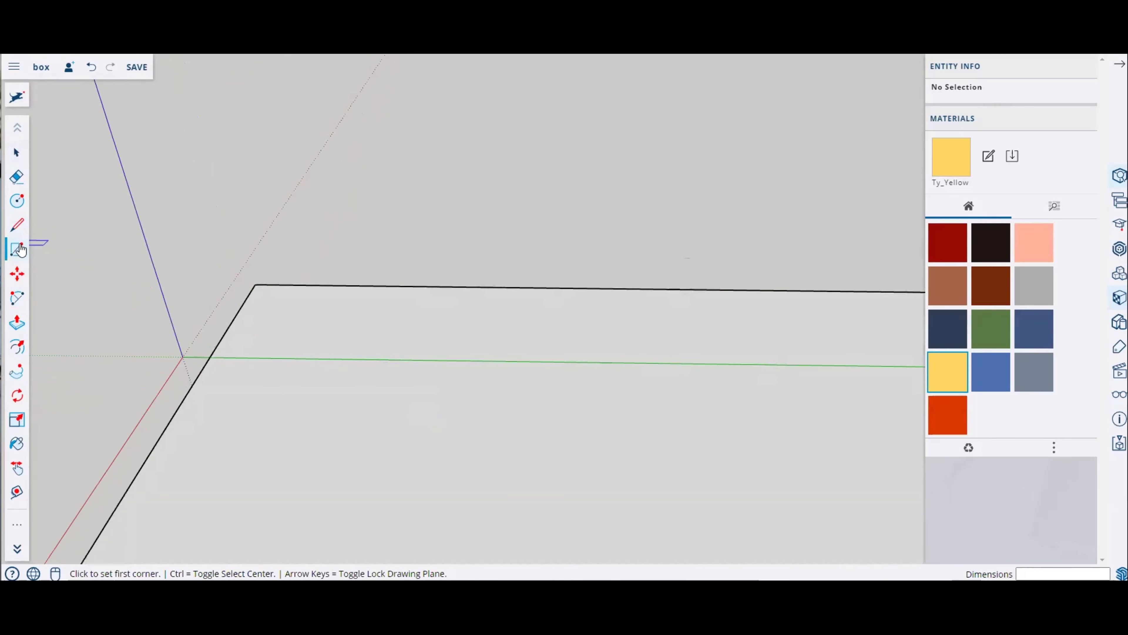
Step: Start drawing a line across the rectangle's face with the Line tool
{"action": "left_click", "coordinate": [16, 224]}
{"action": "scroll", "coordinate": [409, 314], "scroll_direction": "down", "scroll_amount": 5}
{"action": "scroll", "coordinate": [440, 407], "scroll_direction": "up", "scroll_amount": 3}
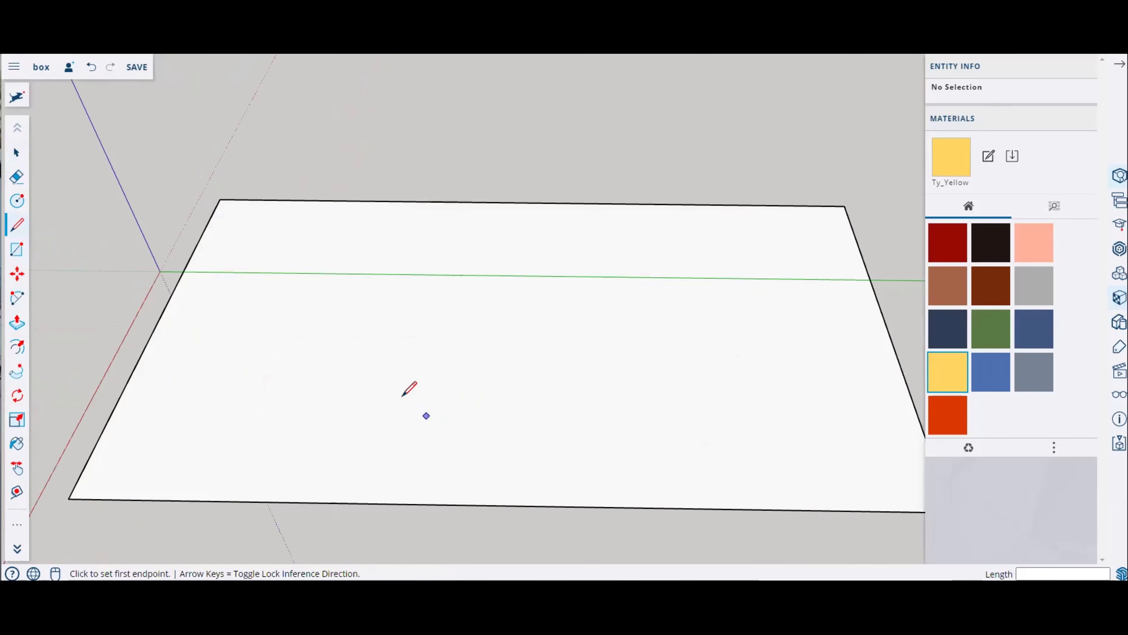
{"action": "left_click", "coordinate": [363, 385]}
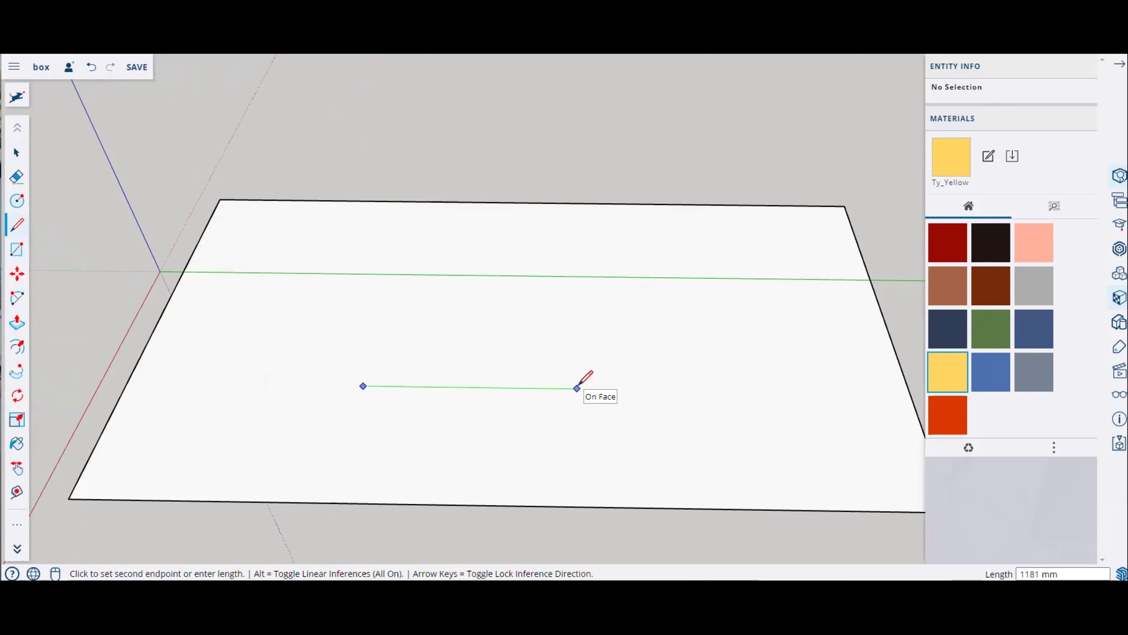
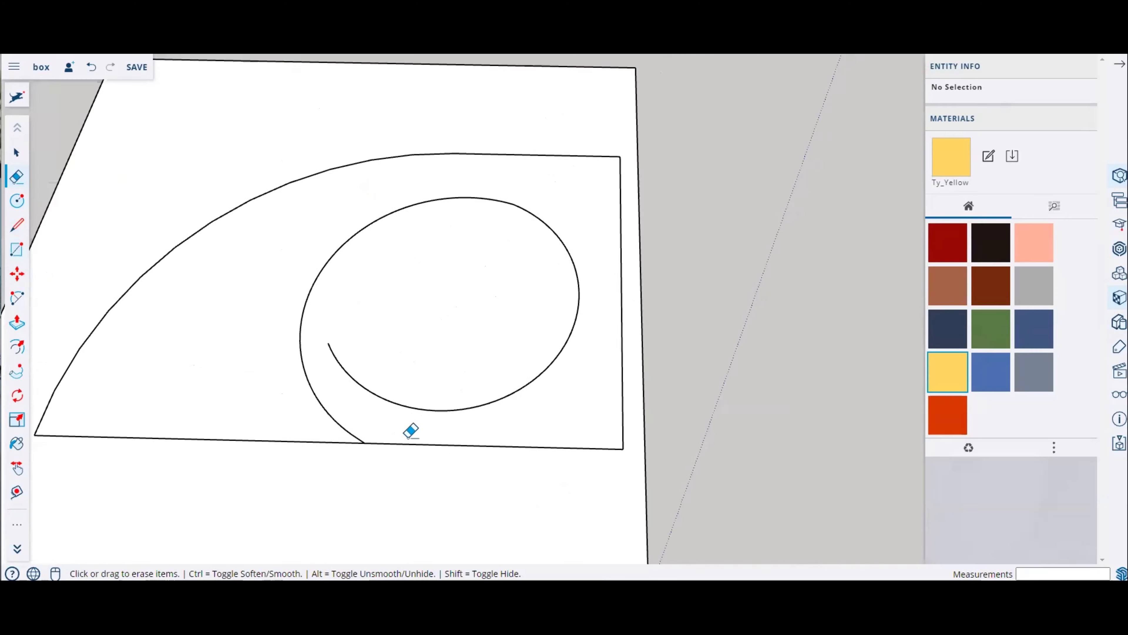
Step: Offset the outer boundary of the spiral shape inward by about 10 mm with the Offset tool
{"action": "mouse_move", "coordinate": [300, 376]}
{"action": "middle_mouse_down"}
{"action": "mouse_move", "coordinate": [523, 433]}
{"action": "mouse_move", "coordinate": [552, 241]}
{"action": "mouse_move", "coordinate": [327, 493]}
{"action": "middle_mouse_up"}
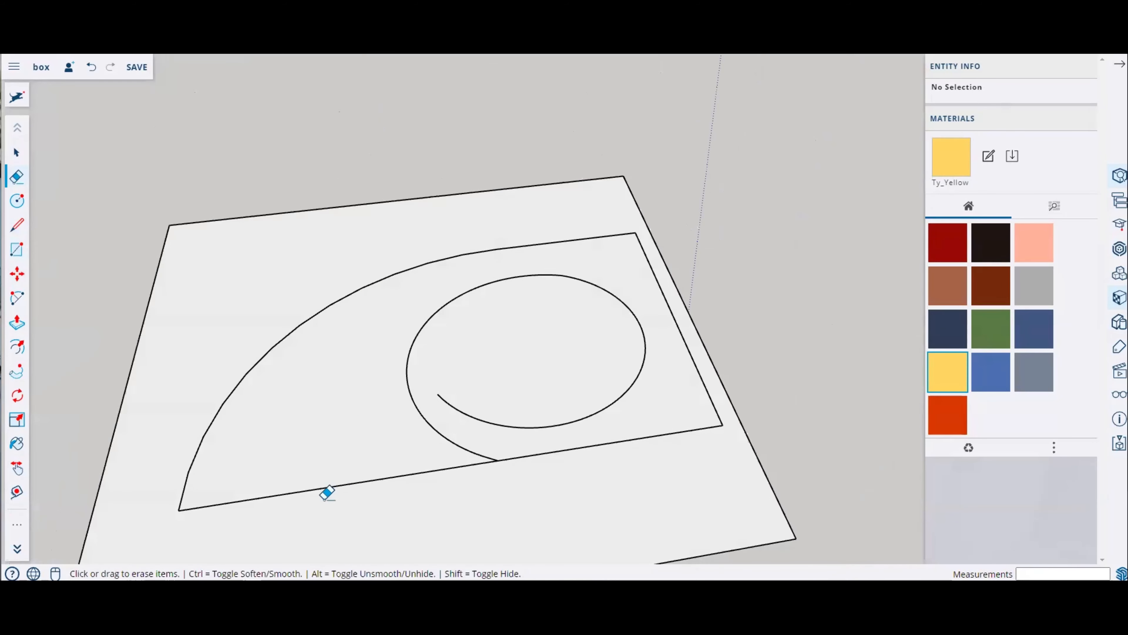
{"action": "middle_click_drag", "start_coordinate": [663, 411], "coordinate": [450, 378]}
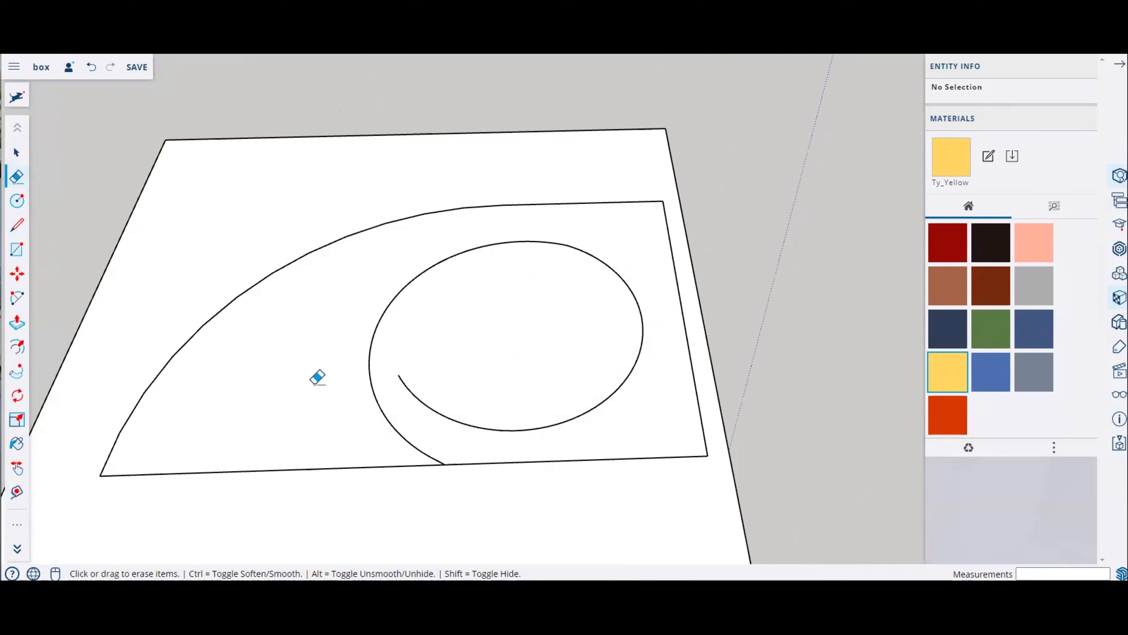
{"action": "mouse_move", "coordinate": [437, 383]}
{"action": "middle_mouse_down"}
{"action": "mouse_move", "coordinate": [496, 373]}
{"action": "mouse_move", "coordinate": [474, 403]}
{"action": "middle_mouse_up"}
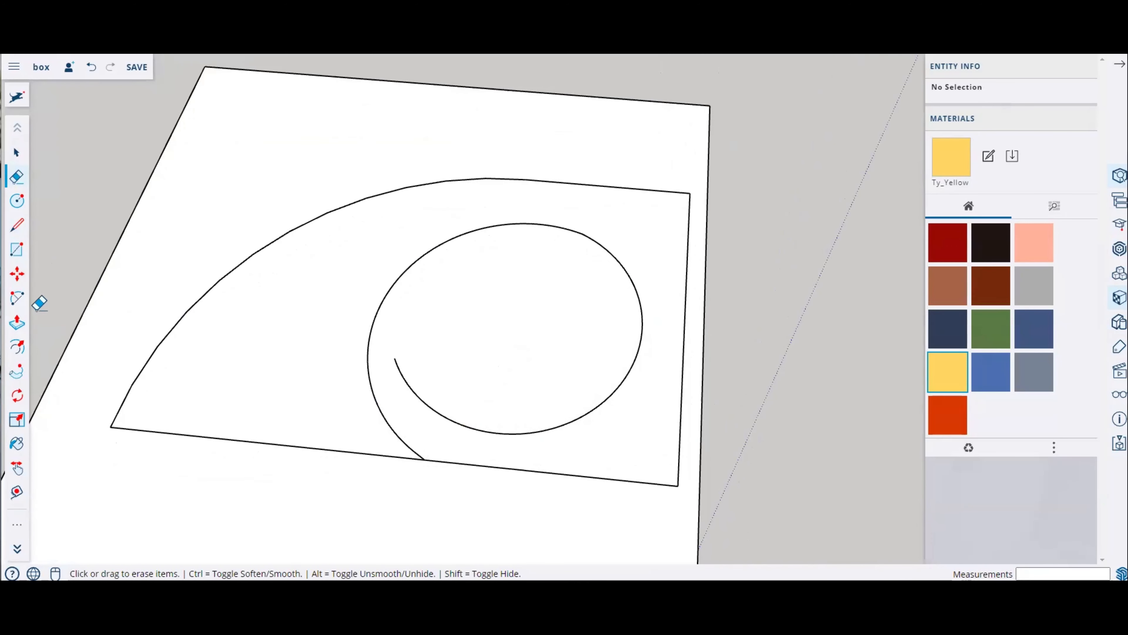
{"action": "mouse_move", "coordinate": [297, 323]}
{"action": "middle_mouse_down"}
{"action": "mouse_move", "coordinate": [405, 257]}
{"action": "mouse_move", "coordinate": [471, 360]}
{"action": "middle_mouse_up"}
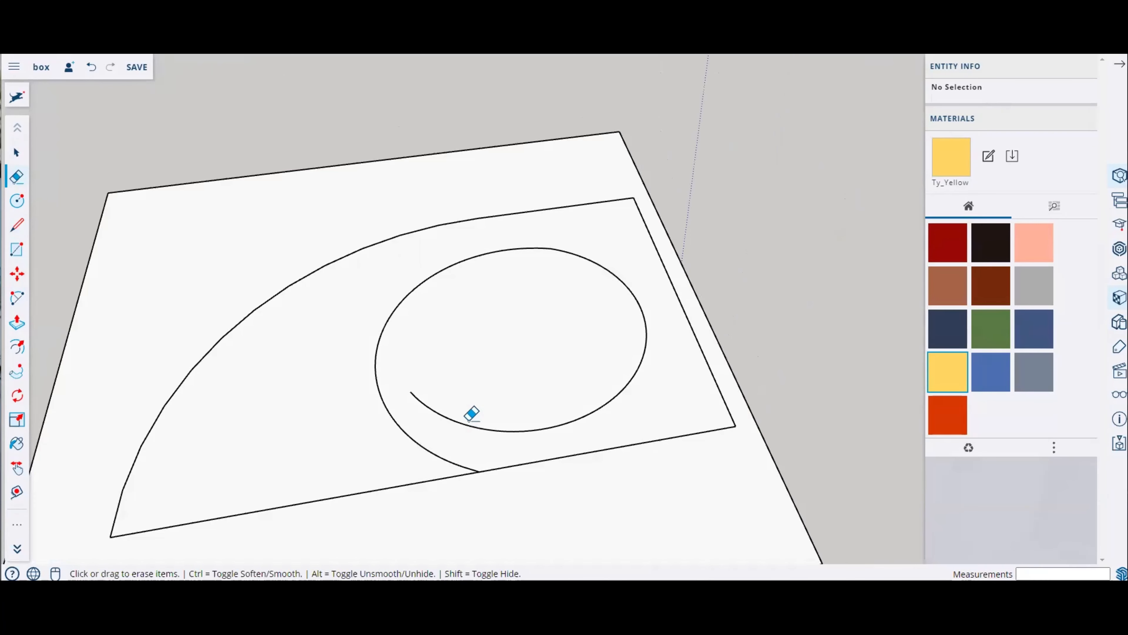
{"action": "middle_click_drag", "start_coordinate": [471, 414], "coordinate": [290, 345]}
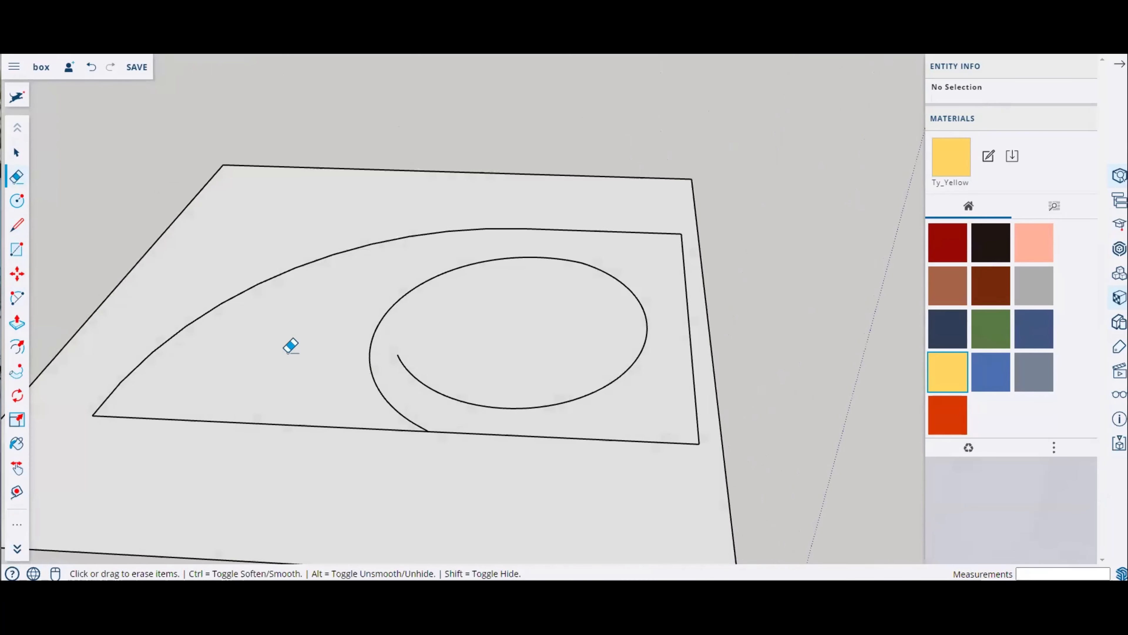
{"action": "left_click", "coordinate": [18, 350]}
{"action": "left_click", "coordinate": [299, 304]}
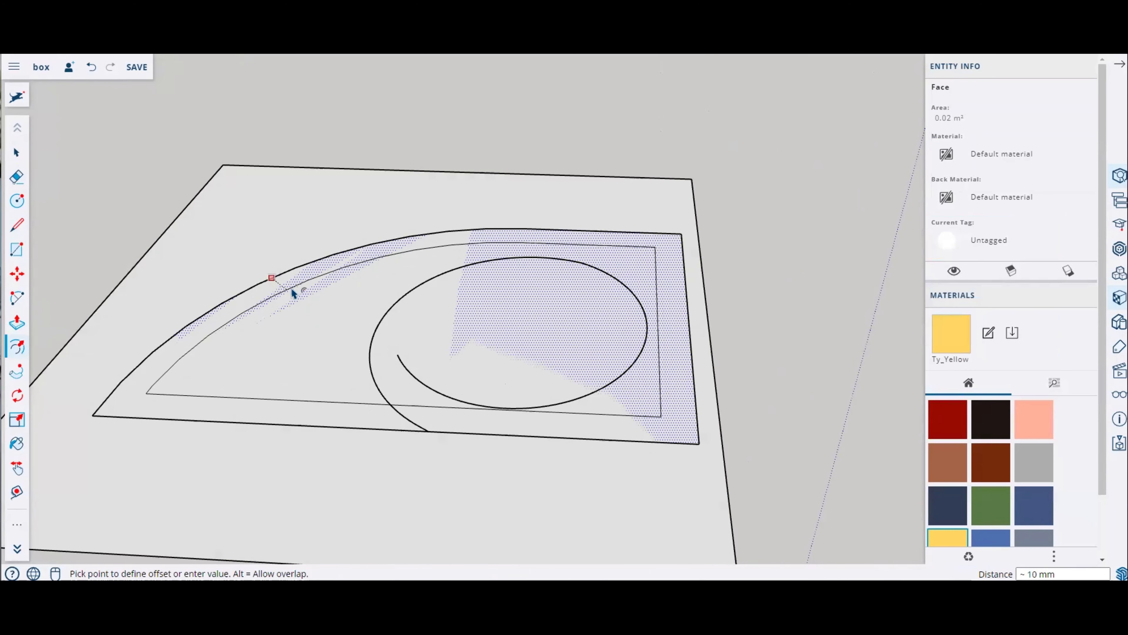
{"action": "left_click", "coordinate": [292, 290]}
Step: Offset the spiral arc about 6 mm and the circle about 5 mm inward, then undo both offsets
{"action": "middle_click_drag", "start_coordinate": [433, 297], "coordinate": [460, 404]}
{"action": "middle_click_drag", "start_coordinate": [541, 369], "coordinate": [478, 439]}
{"action": "scroll", "coordinate": [472, 438], "scroll_direction": "up", "scroll_amount": 3}
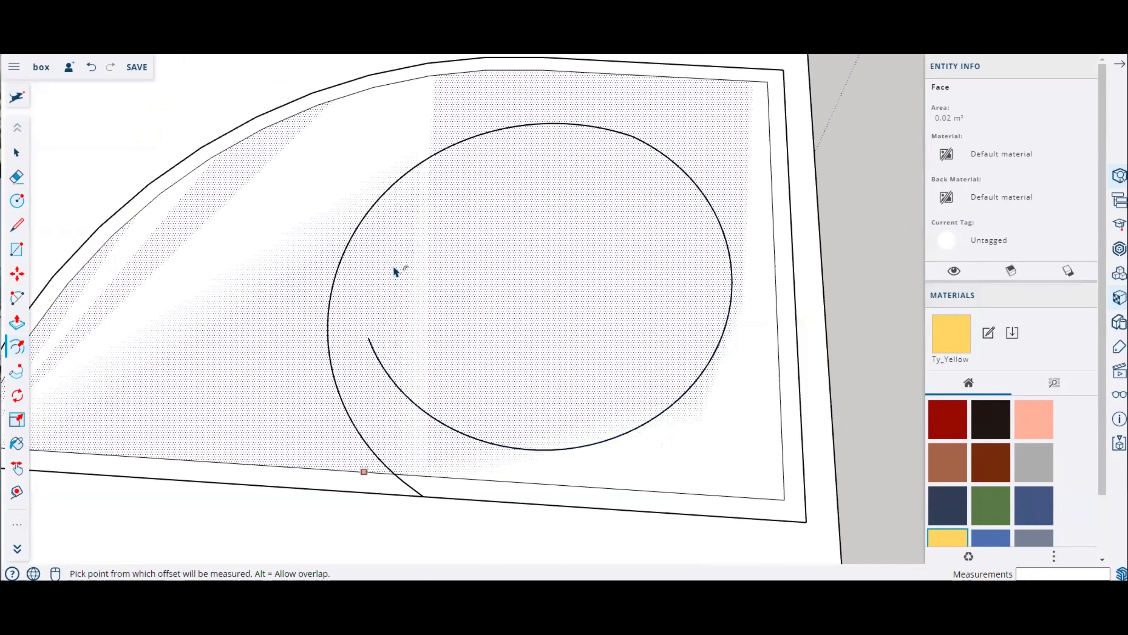
{"action": "left_click", "coordinate": [378, 202]}
{"action": "left_click", "coordinate": [379, 203]}
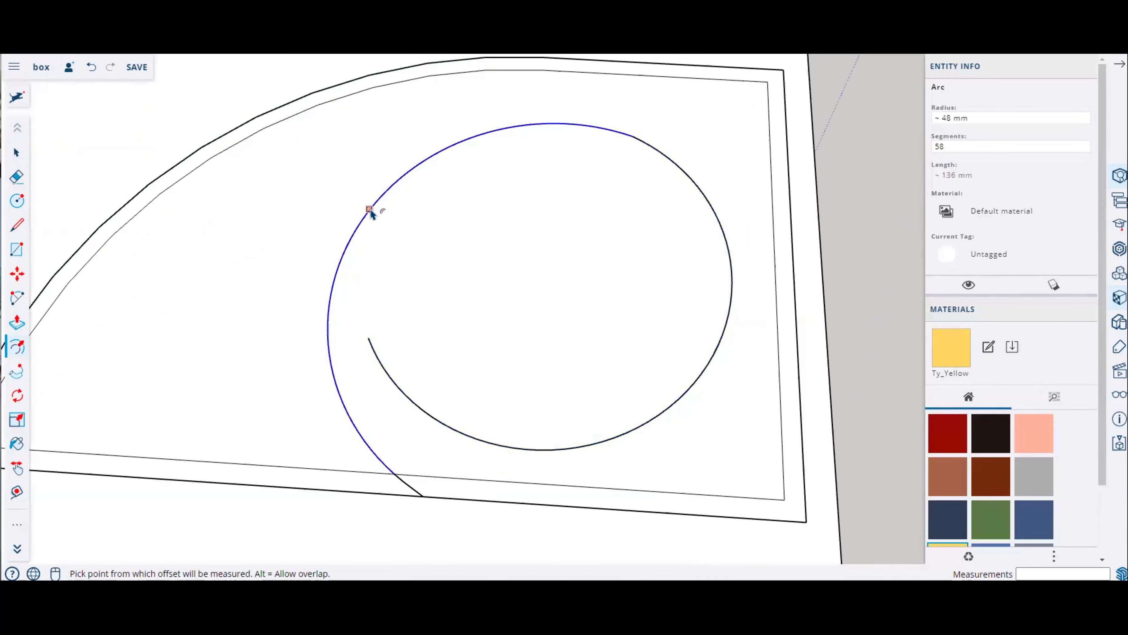
{"action": "left_click", "coordinate": [372, 210]}
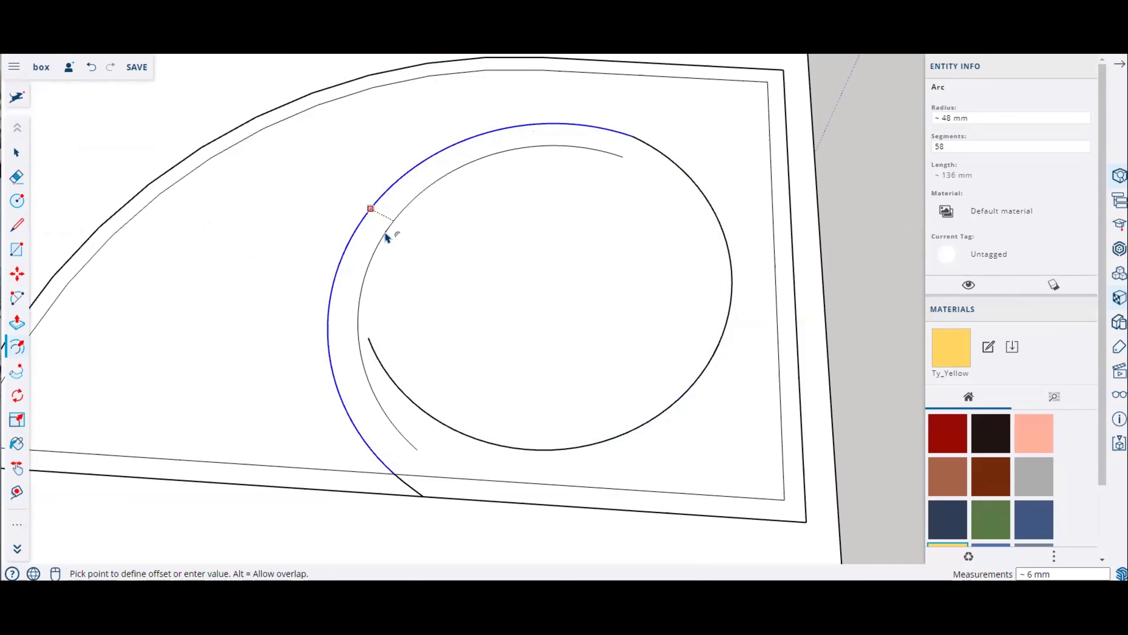
{"action": "left_click", "coordinate": [385, 235]}
{"action": "left_click", "coordinate": [693, 181]}
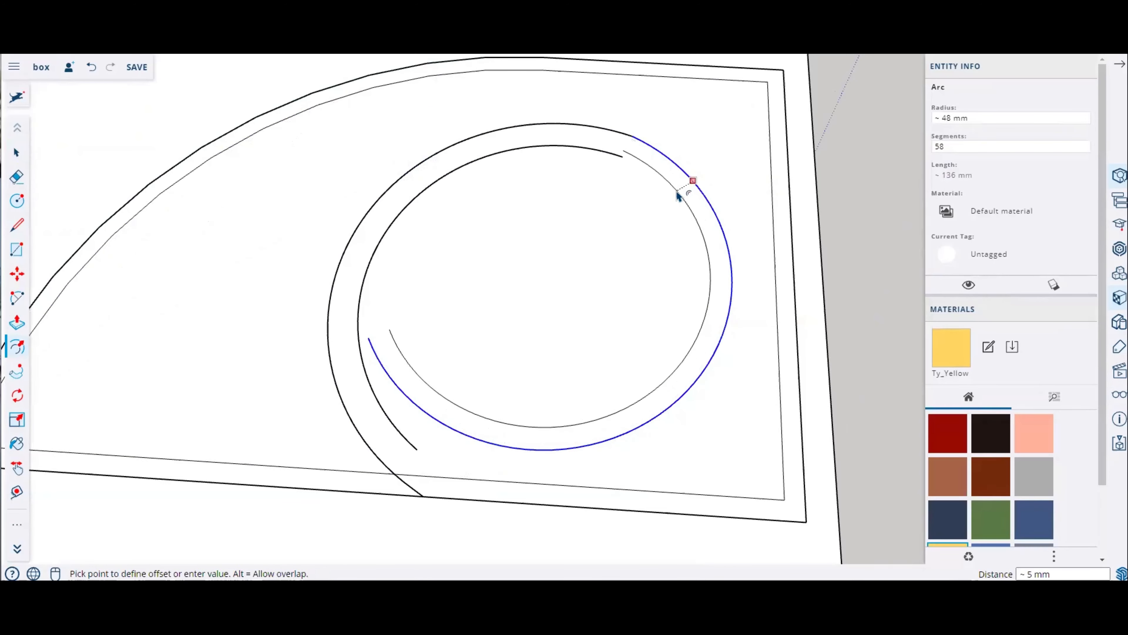
{"action": "left_click", "coordinate": [675, 200]}
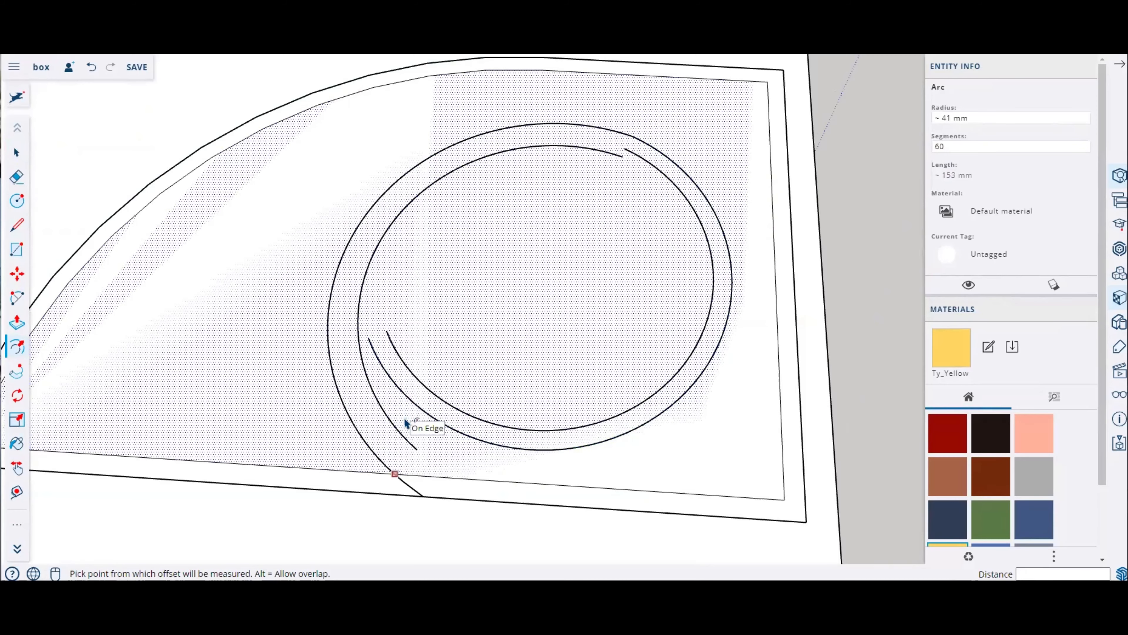
{"action": "key", "text": "ctrl+z"}
{"action": "key", "text": "ctrl+z"}
Step: Offset the spiral arc inward again and the circle inward by about 6 mm
{"action": "left_click", "coordinate": [474, 140]}
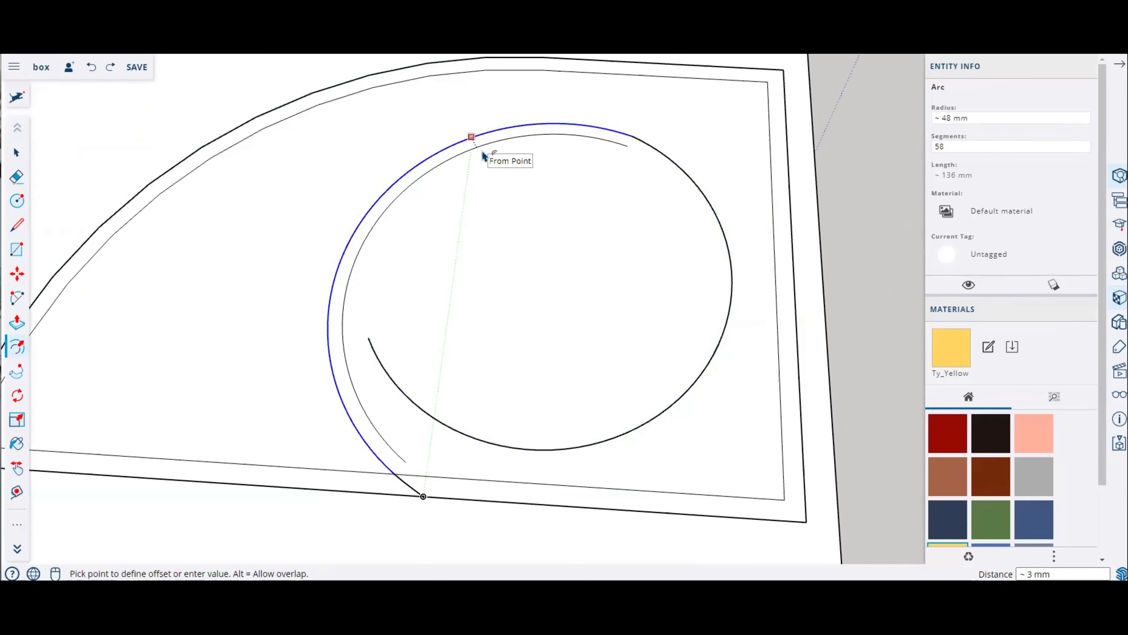
{"action": "key", "text": "Return"}
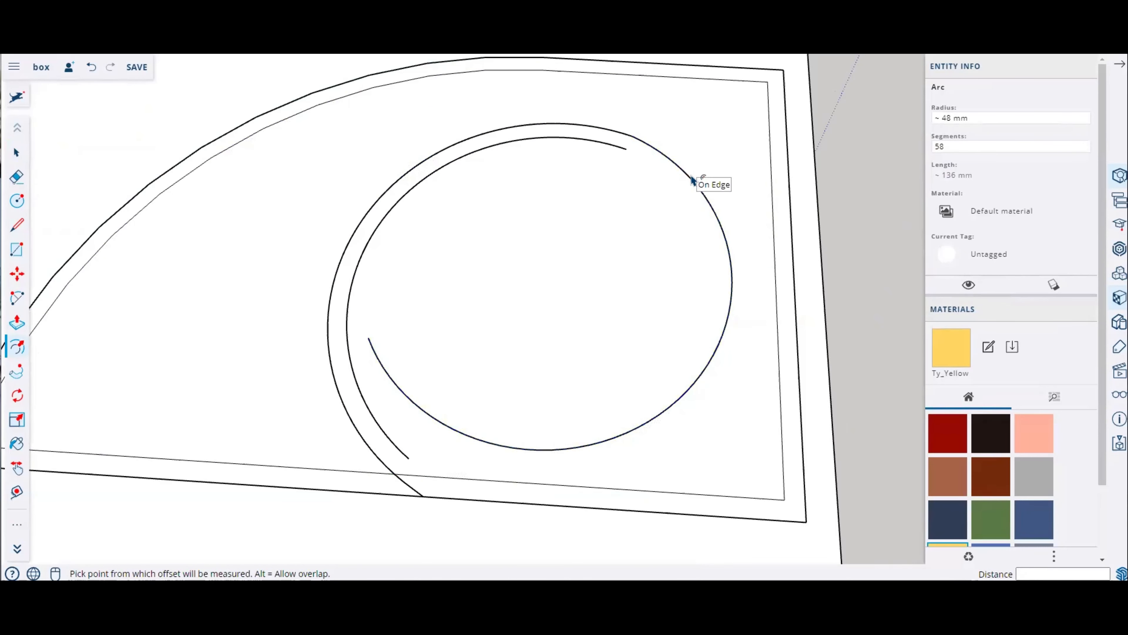
{"action": "left_click", "coordinate": [697, 188]}
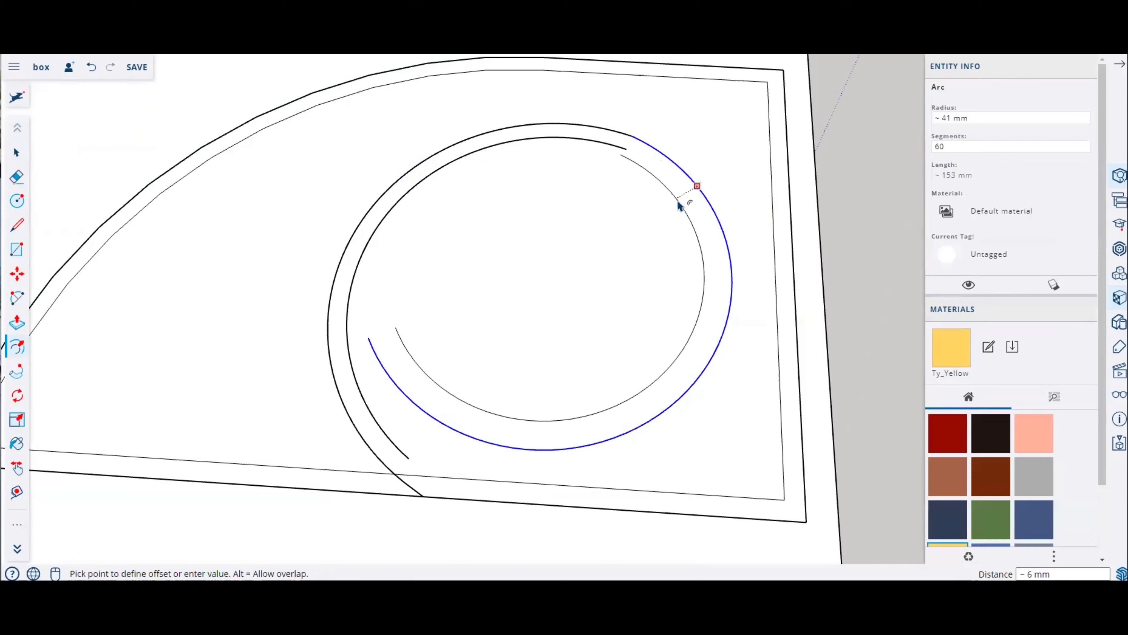
{"action": "left_click", "coordinate": [678, 205]}
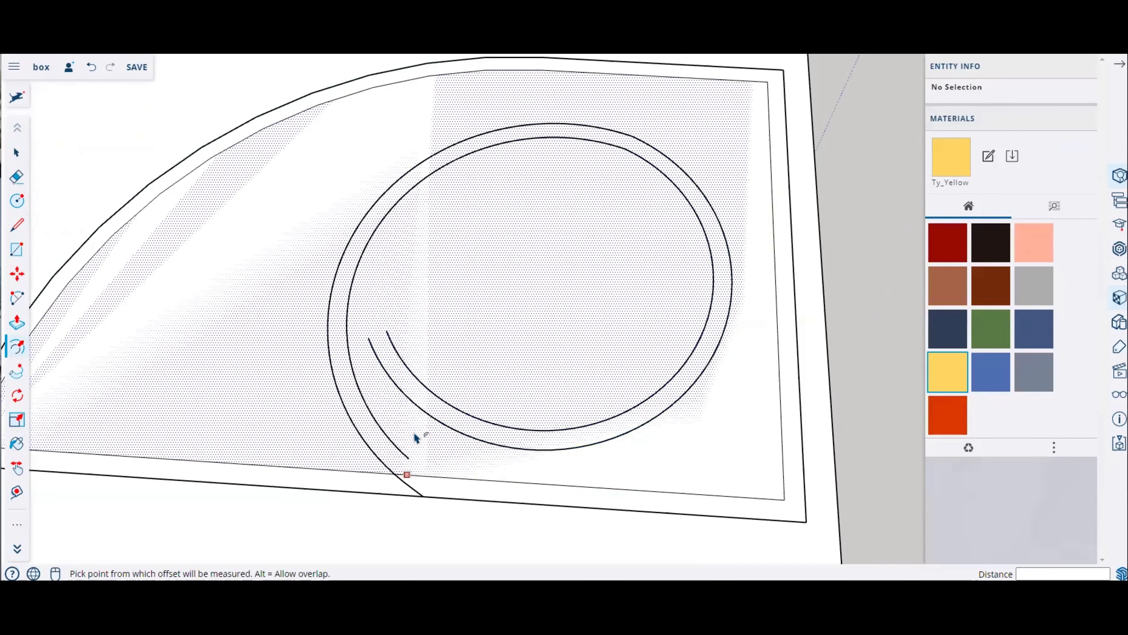
Step: Draw short lines closing both ends of the offset spiral strip
{"action": "key", "text": "l"}
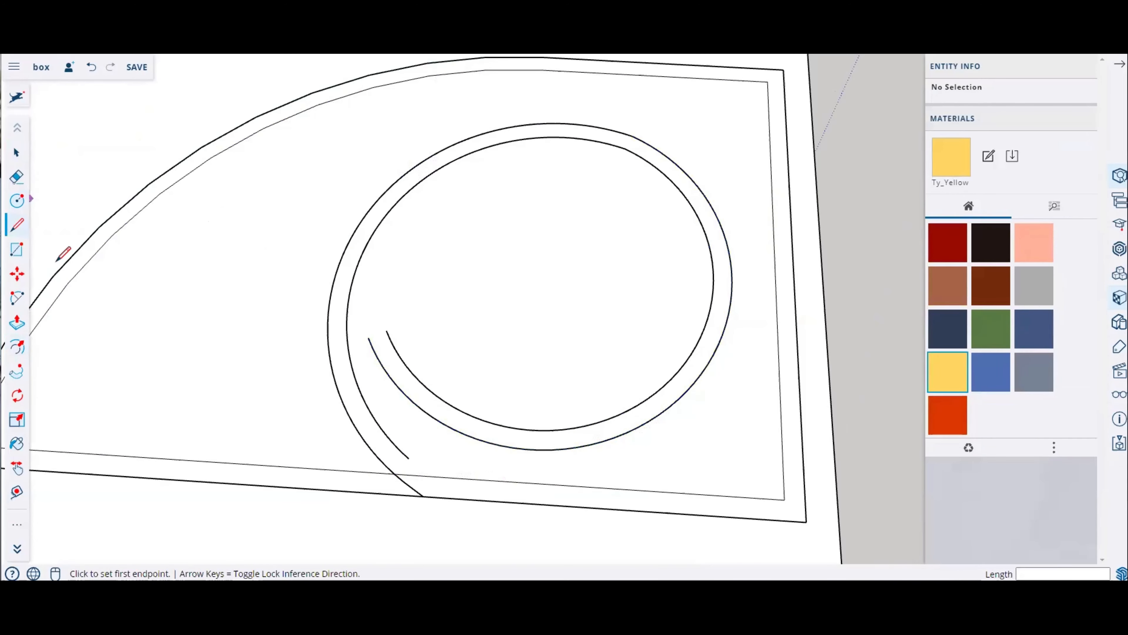
{"action": "left_click", "coordinate": [409, 458]}
{"action": "left_click", "coordinate": [425, 476]}
{"action": "left_click", "coordinate": [368, 337]}
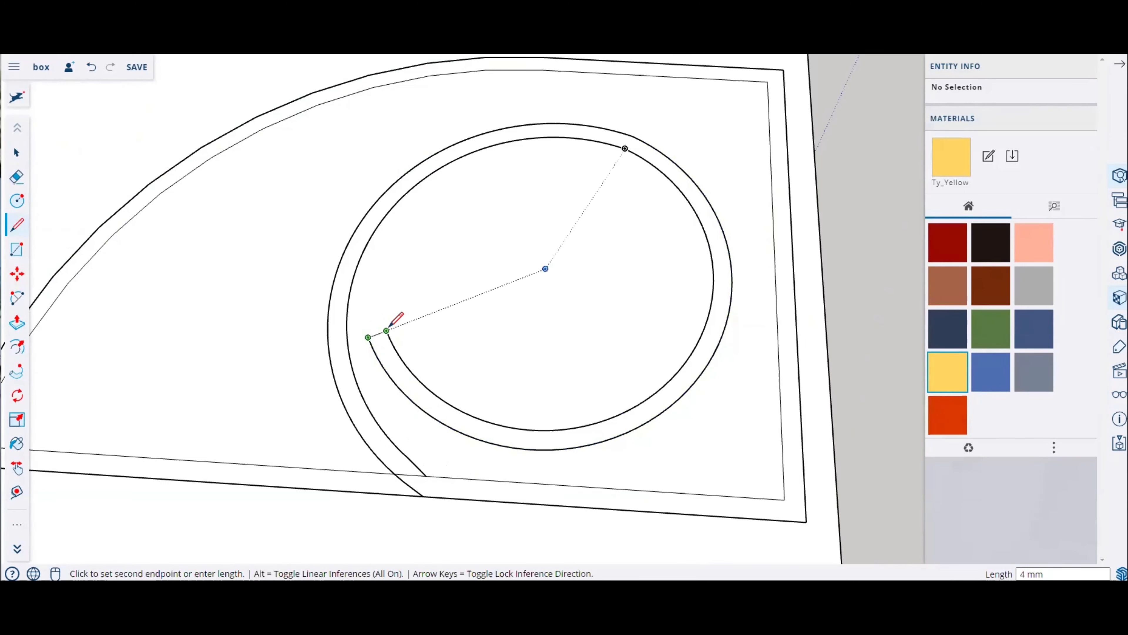
{"action": "left_click", "coordinate": [386, 330]}
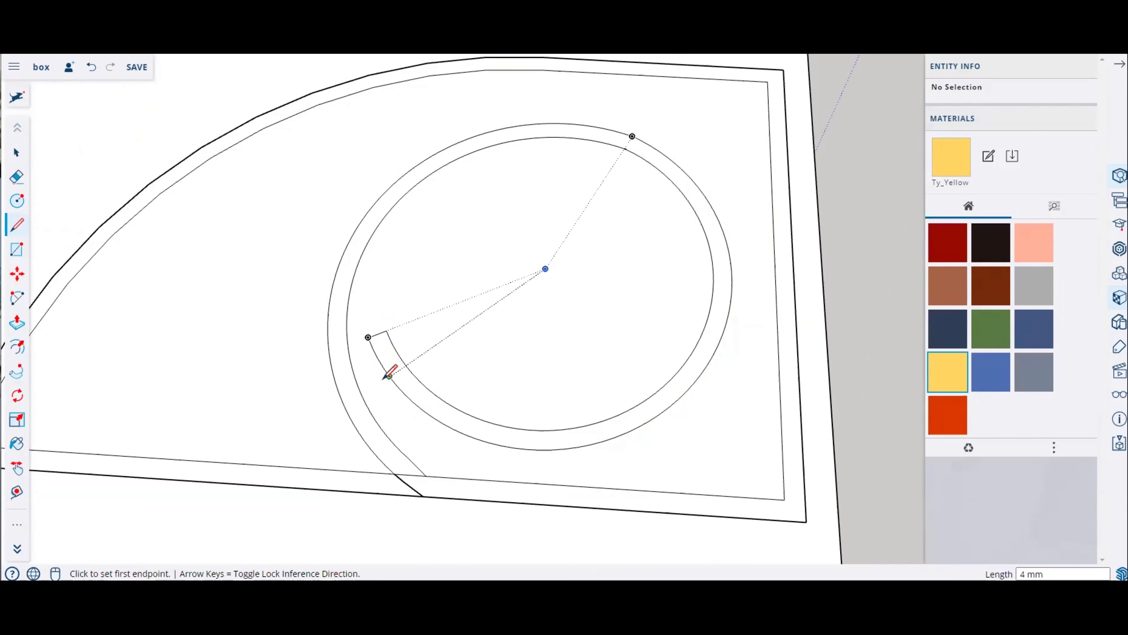
Step: Erase the stray edge at the spiral strip's base and draw a line closing the outer strip's bottom-left corner
{"action": "left_click", "coordinate": [16, 176]}
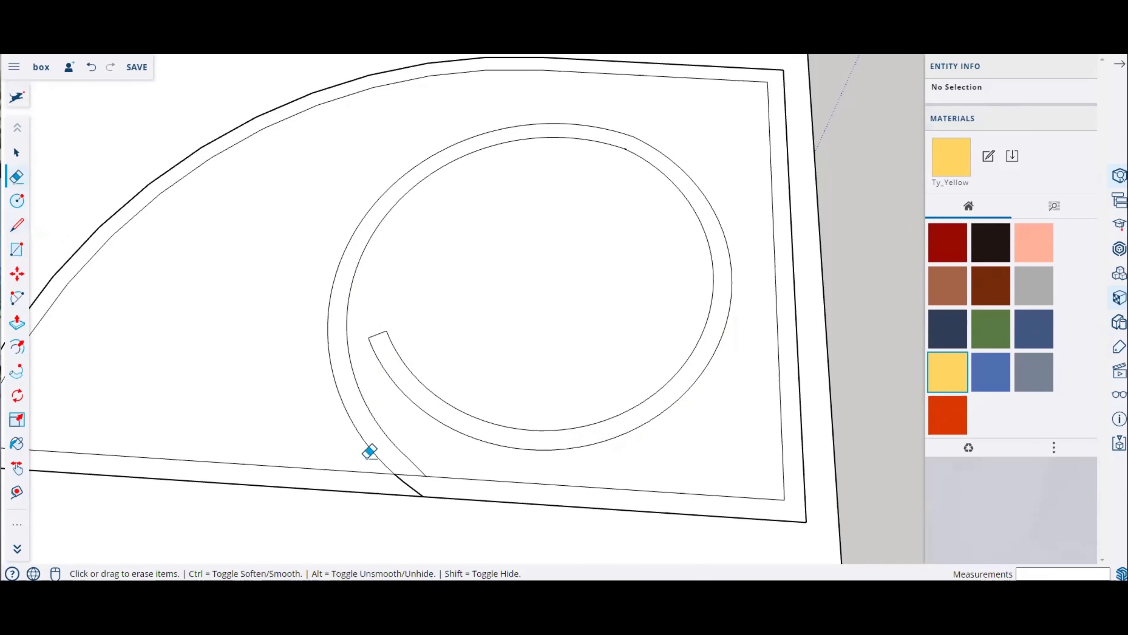
{"action": "left_click", "coordinate": [411, 475]}
{"action": "scroll", "coordinate": [515, 394], "scroll_direction": "down", "scroll_amount": 3}
{"action": "scroll", "coordinate": [176, 395], "scroll_direction": "up", "scroll_amount": 5}
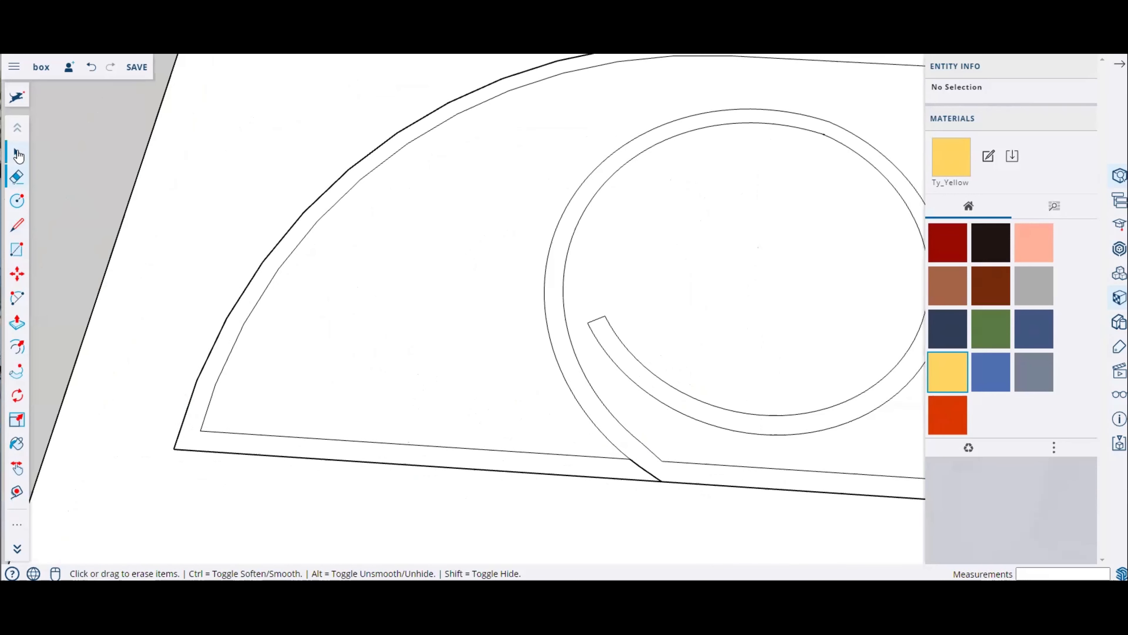
{"action": "left_click", "coordinate": [18, 224]}
{"action": "left_click", "coordinate": [201, 431]}
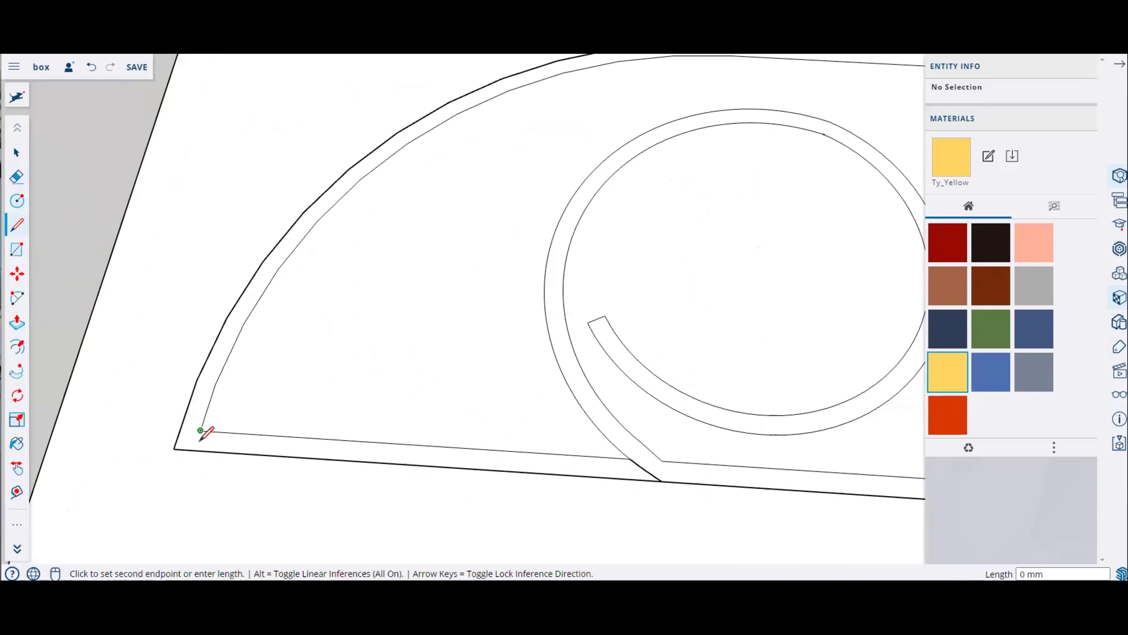
{"action": "left_click", "coordinate": [198, 447]}
Step: Try to Push/Pull the outer wall strip up about 39 mm, then cancel
{"action": "scroll", "coordinate": [229, 373], "scroll_direction": "down", "scroll_amount": 4}
{"action": "middle_click_drag", "start_coordinate": [421, 398], "coordinate": [176, 232]}
{"action": "left_click", "coordinate": [17, 322]}
{"action": "scroll", "coordinate": [423, 418], "scroll_direction": "up", "scroll_amount": 1}
{"action": "scroll", "coordinate": [423, 418], "scroll_direction": "up", "scroll_amount": 1}
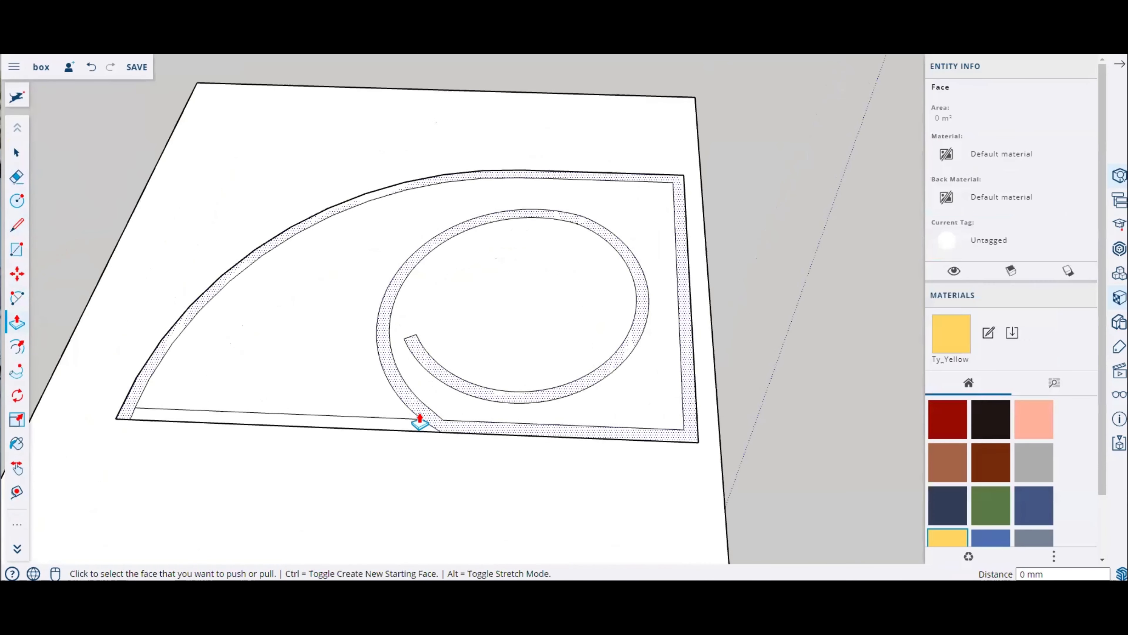
{"action": "left_click", "coordinate": [157, 357]}
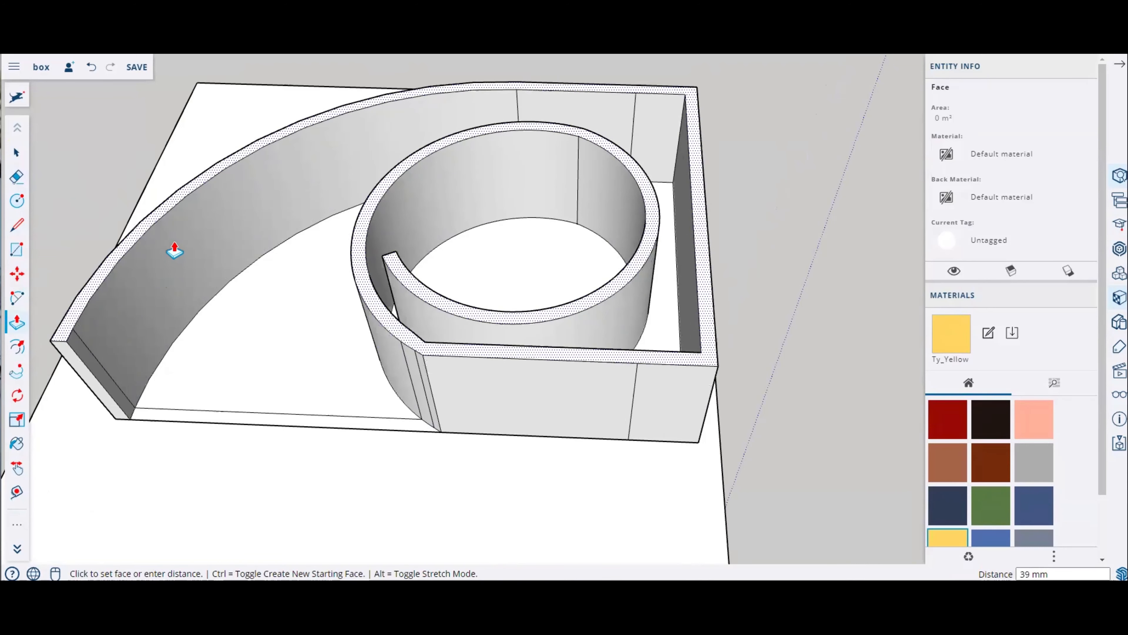
{"action": "key", "text": "Escape"}
Step: Draw a 2-point arc rounding the top-right corner of the inner outline, from its right edge to its top edge
{"action": "middle_click_drag", "start_coordinate": [478, 389], "coordinate": [468, 429]}
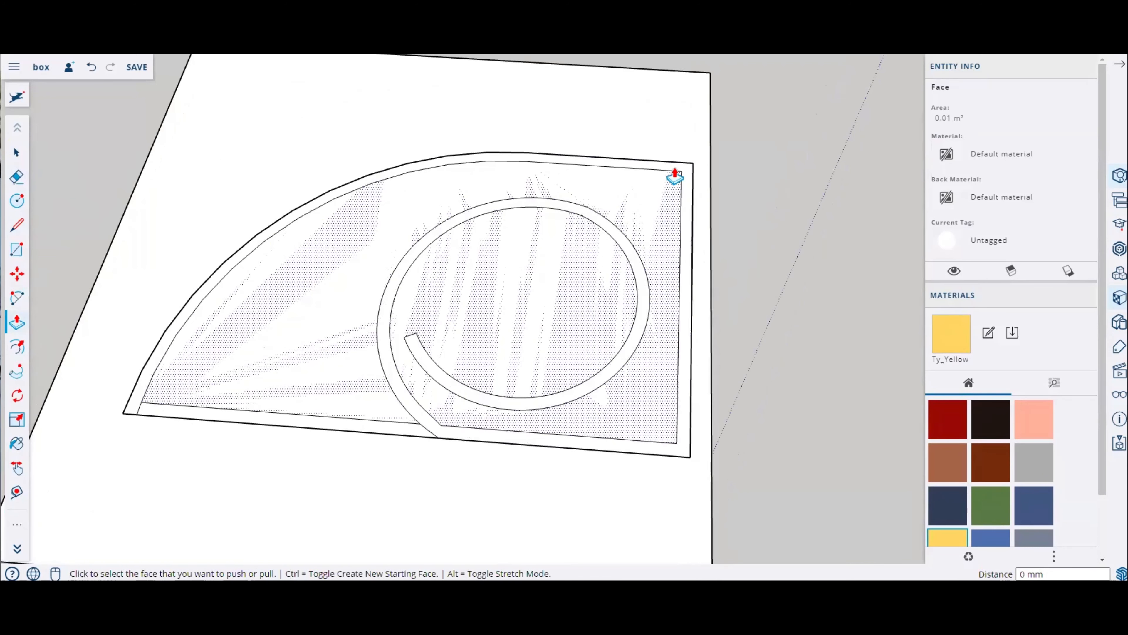
{"action": "scroll", "coordinate": [675, 176], "scroll_direction": "up", "scroll_amount": 4}
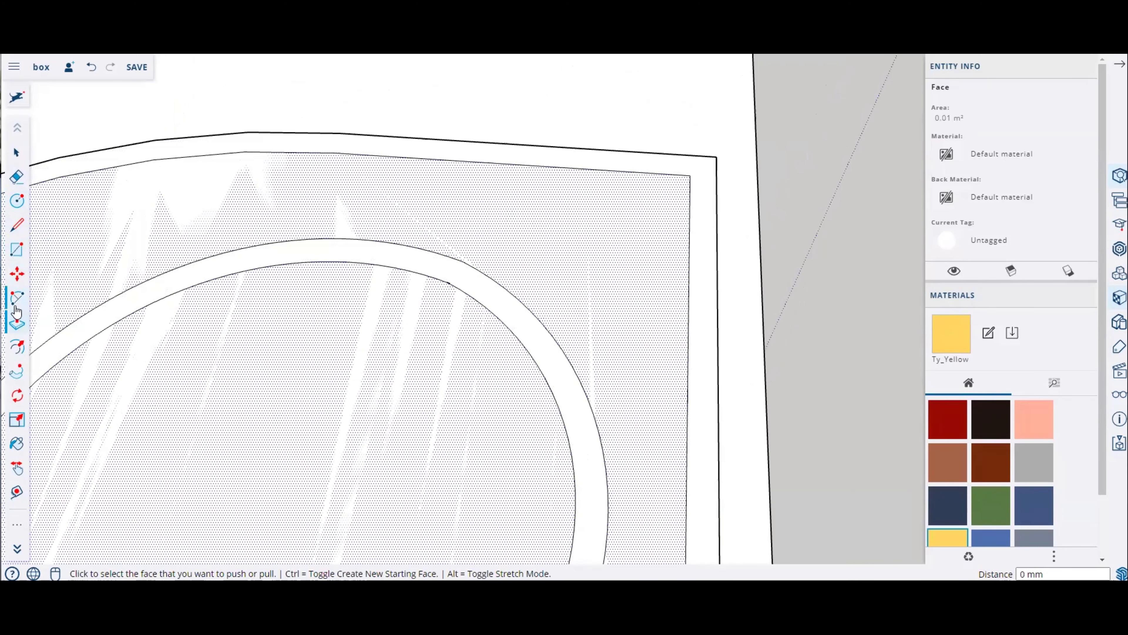
{"action": "left_click", "coordinate": [16, 297]}
{"action": "left_click", "coordinate": [498, 163]}
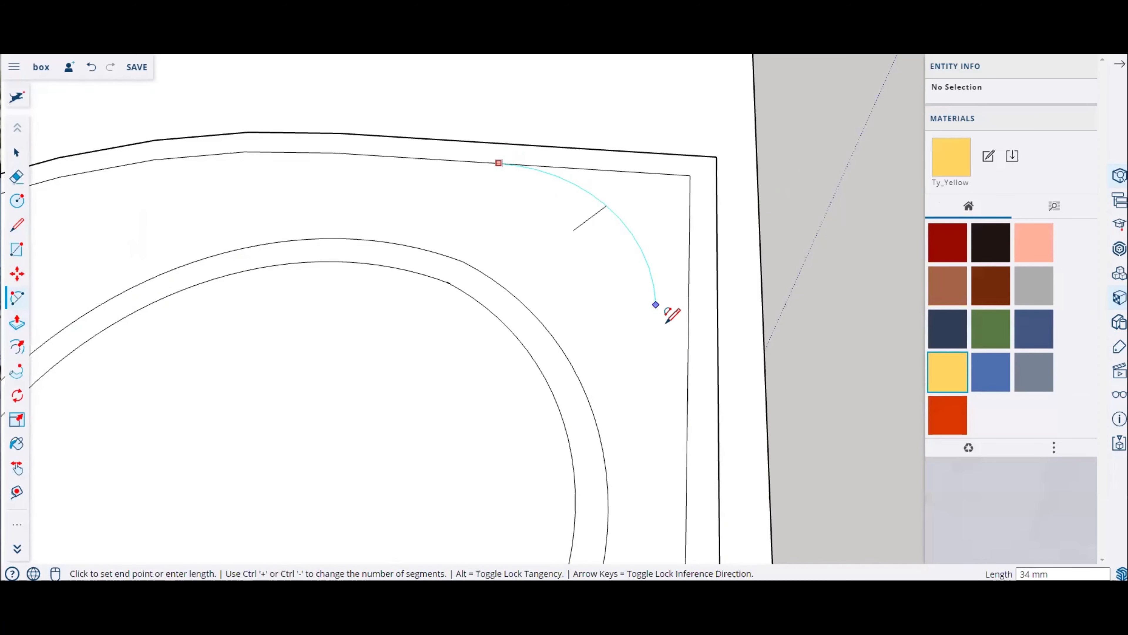
{"action": "key", "text": "Escape"}
{"action": "left_click", "coordinate": [687, 440]}
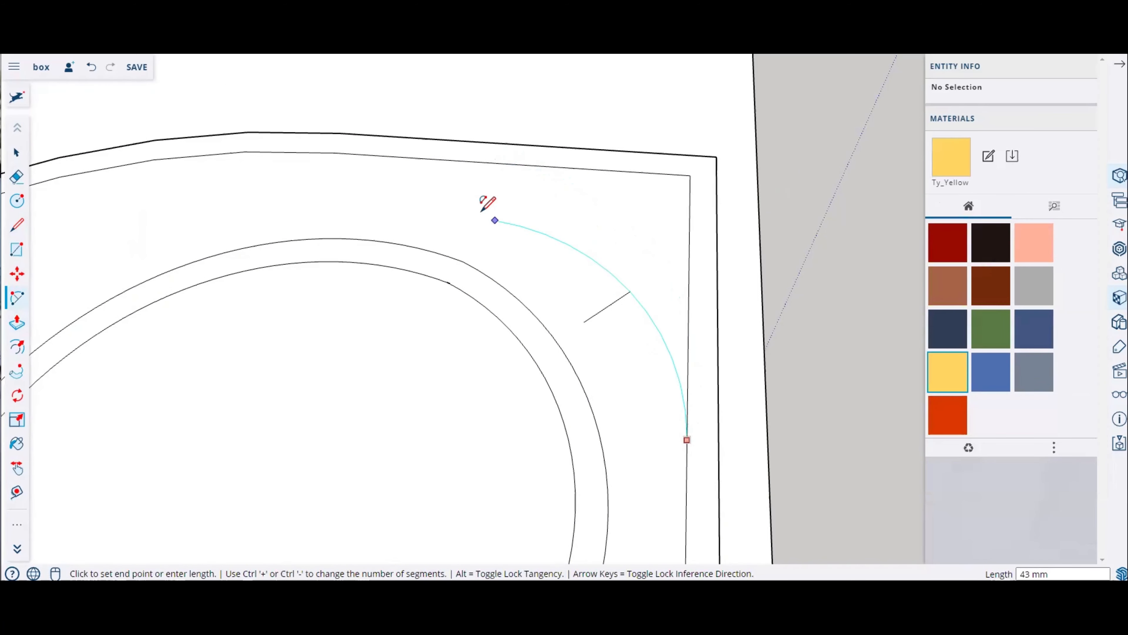
{"action": "left_click", "coordinate": [421, 157]}
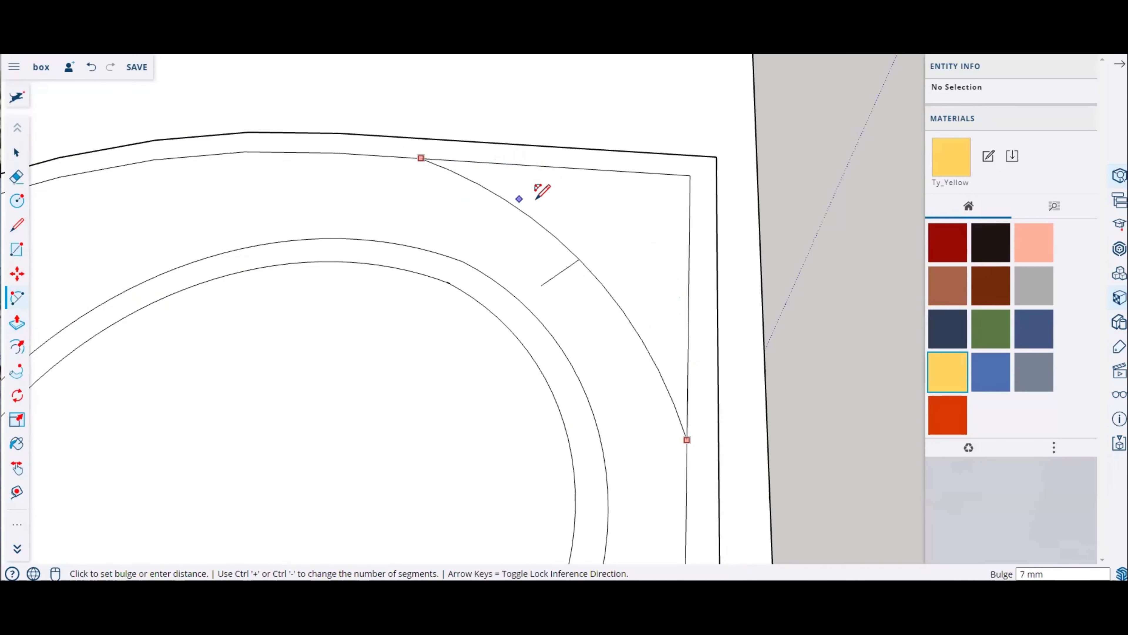
{"action": "left_click", "coordinate": [566, 198]}
Step: Draw a second arc rounding the bottom-right corner of the inner outline
{"action": "middle_click_drag", "start_coordinate": [579, 328], "coordinate": [584, 441]}
{"action": "left_click", "coordinate": [528, 465]}
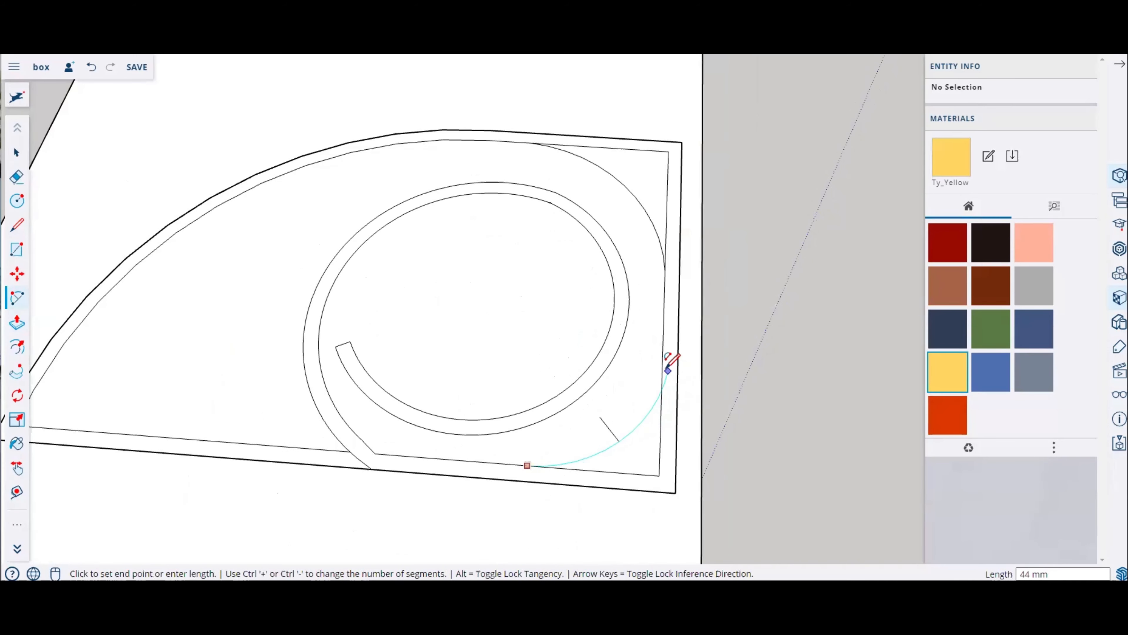
{"action": "double_click", "coordinate": [662, 369]}
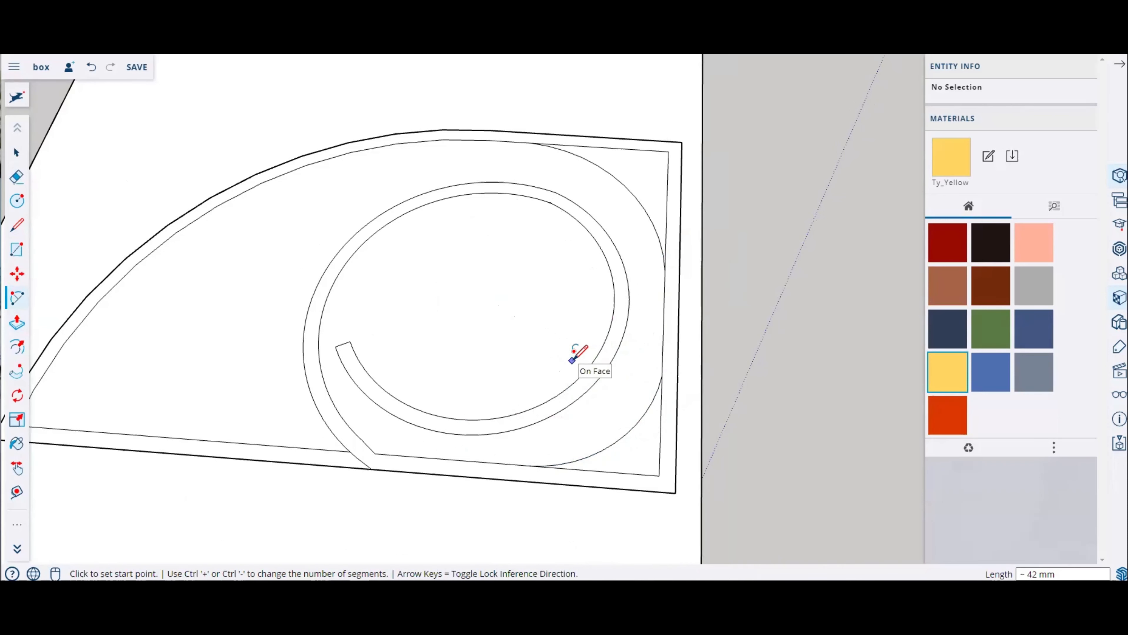
Step: Erase the inner bottom edge of the outer strip
{"action": "scroll", "coordinate": [562, 356], "scroll_direction": "down", "scroll_amount": 3}
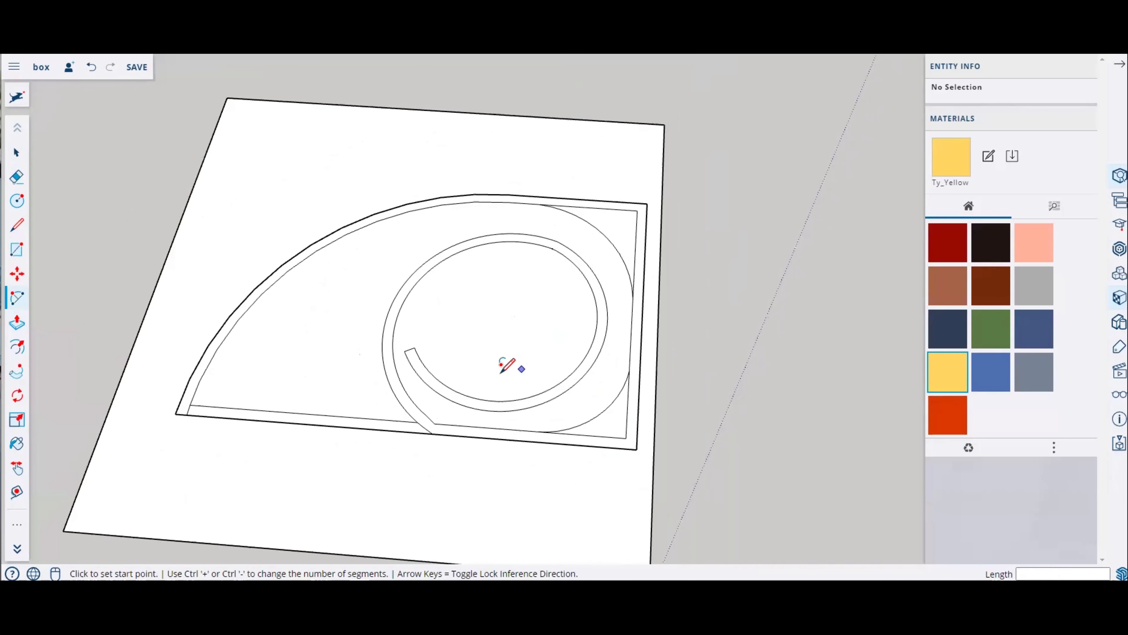
{"action": "middle_click_drag", "start_coordinate": [501, 372], "coordinate": [503, 296]}
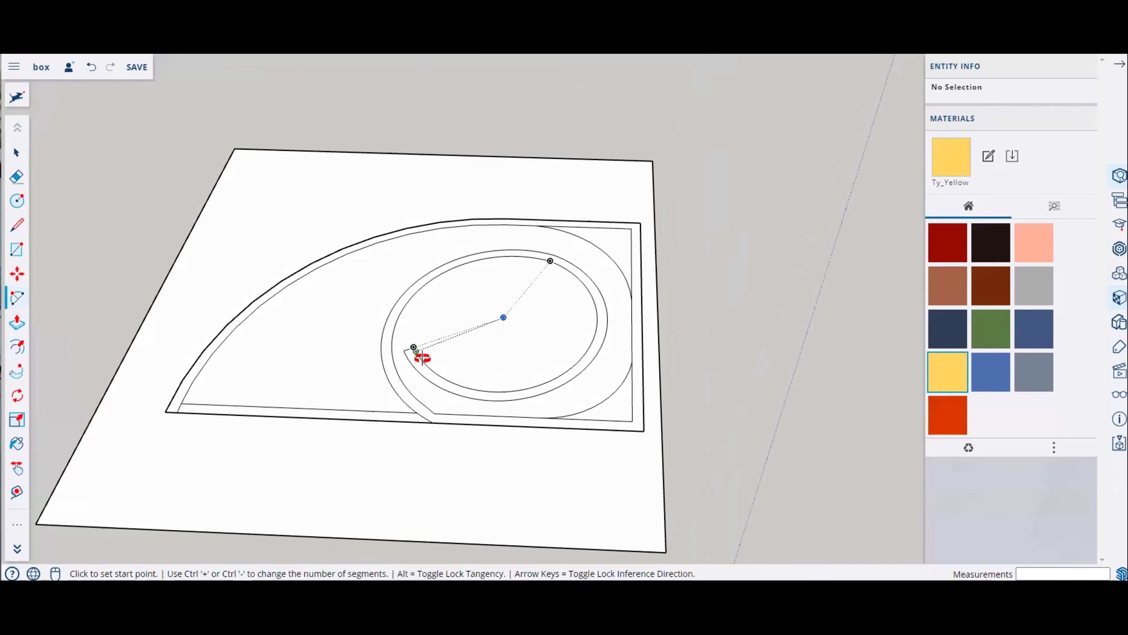
{"action": "left_click", "coordinate": [16, 177]}
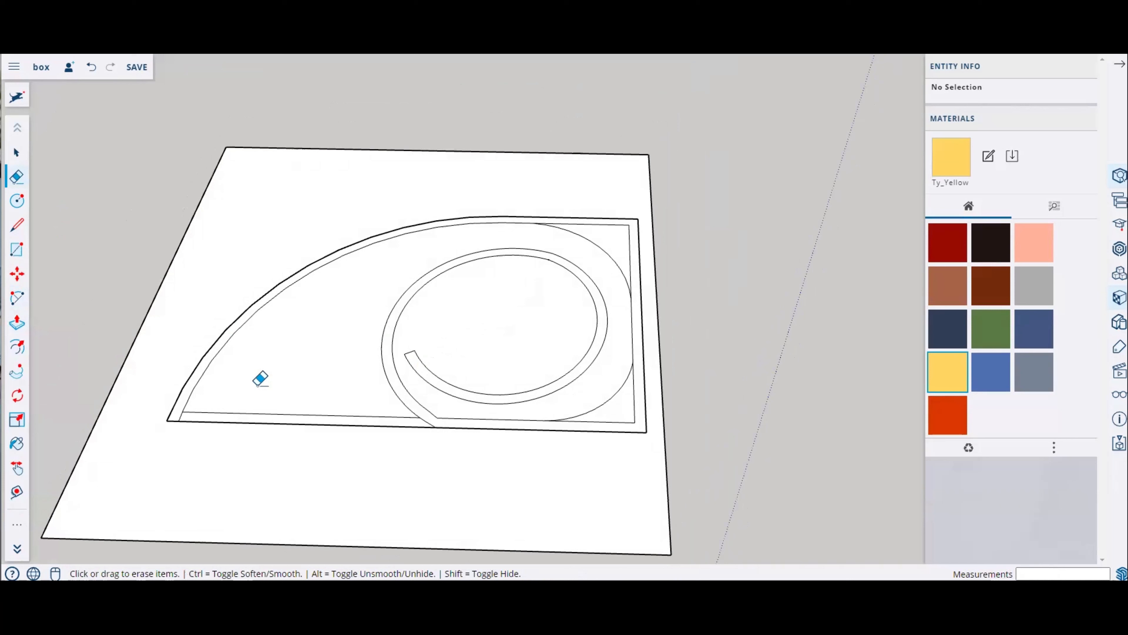
{"action": "left_click", "coordinate": [270, 415]}
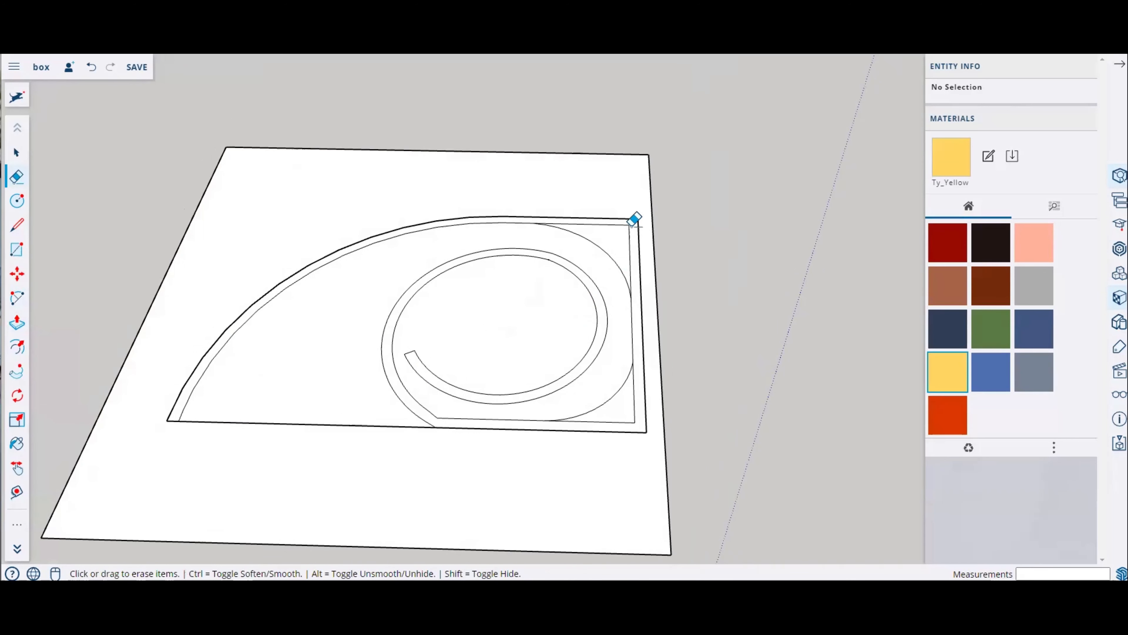
{"action": "scroll", "coordinate": [634, 218], "scroll_direction": "up", "scroll_amount": 2}
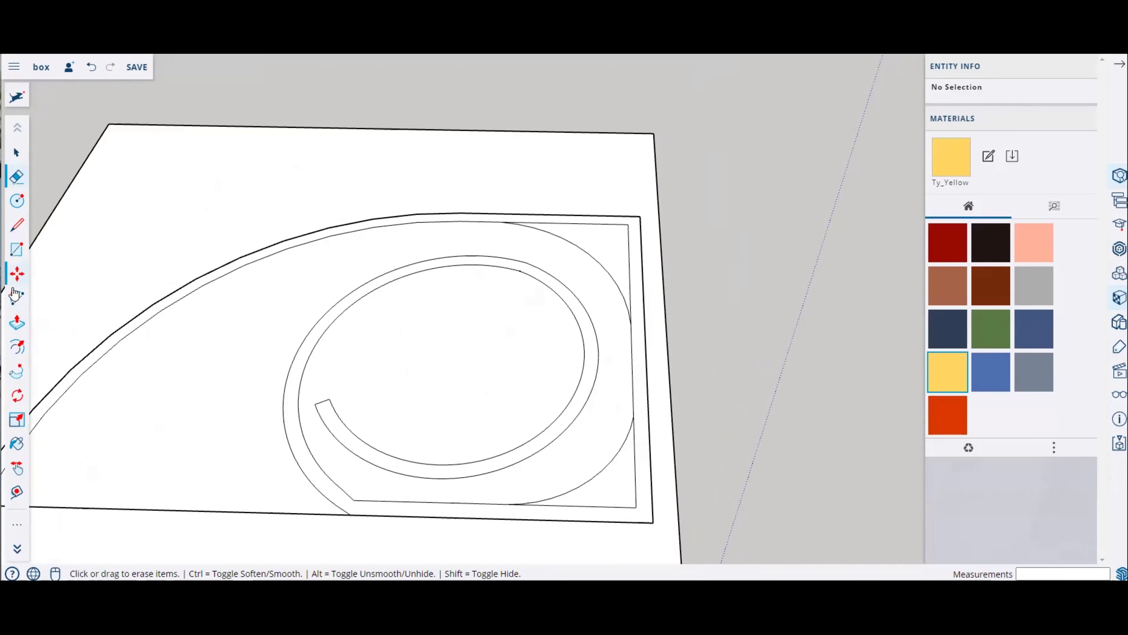
Step: Offset the two corner arcs of the inner outline outward by about 3 mm with the Offset tool
{"action": "left_click", "coordinate": [15, 342]}
{"action": "scroll", "coordinate": [560, 252], "scroll_direction": "up", "scroll_amount": 2}
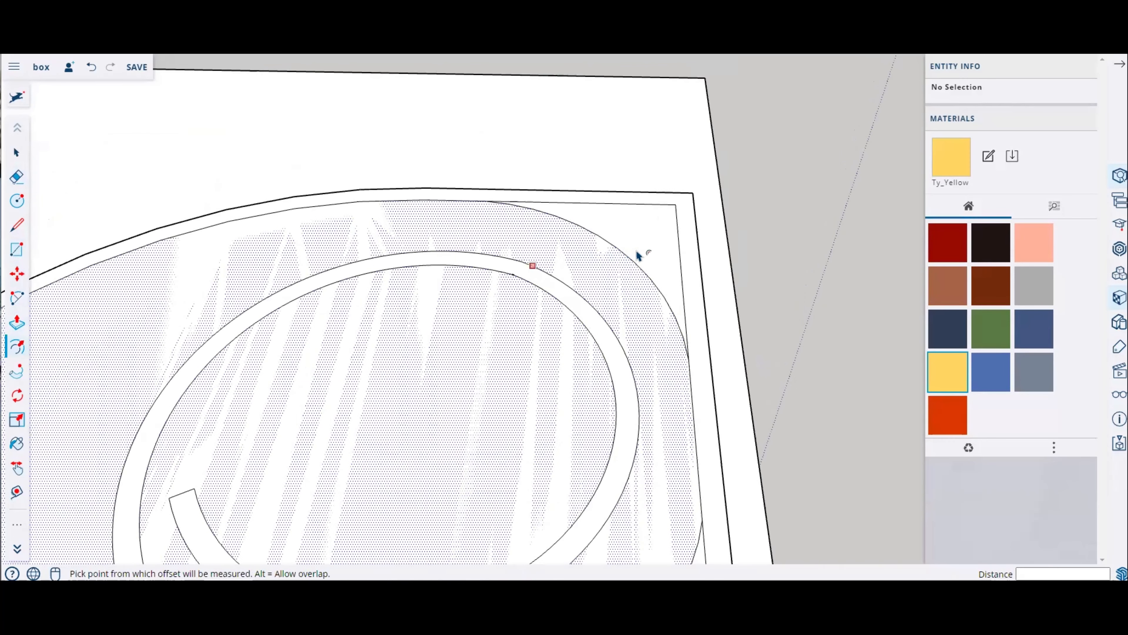
{"action": "left_click", "coordinate": [638, 256]}
{"action": "scroll", "coordinate": [644, 251], "scroll_direction": "up", "scroll_amount": 1}
{"action": "left_click", "coordinate": [648, 246]}
{"action": "scroll", "coordinate": [650, 245], "scroll_direction": "down", "scroll_amount": 4}
{"action": "scroll", "coordinate": [676, 450], "scroll_direction": "up", "scroll_amount": 3}
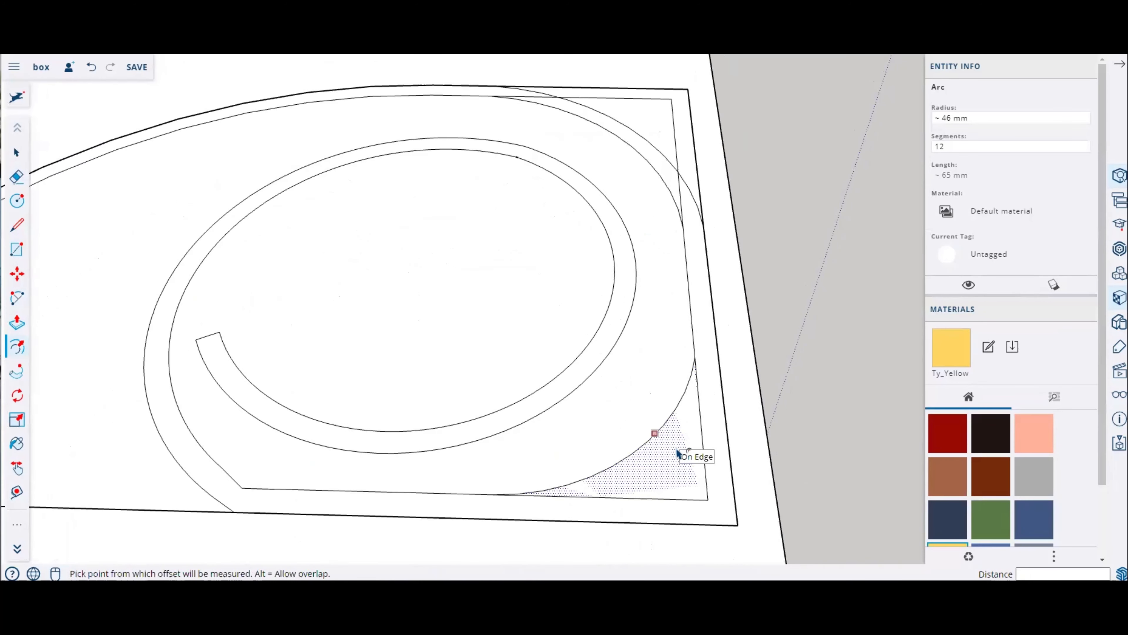
{"action": "left_click", "coordinate": [677, 449]}
{"action": "key", "text": "Escape"}
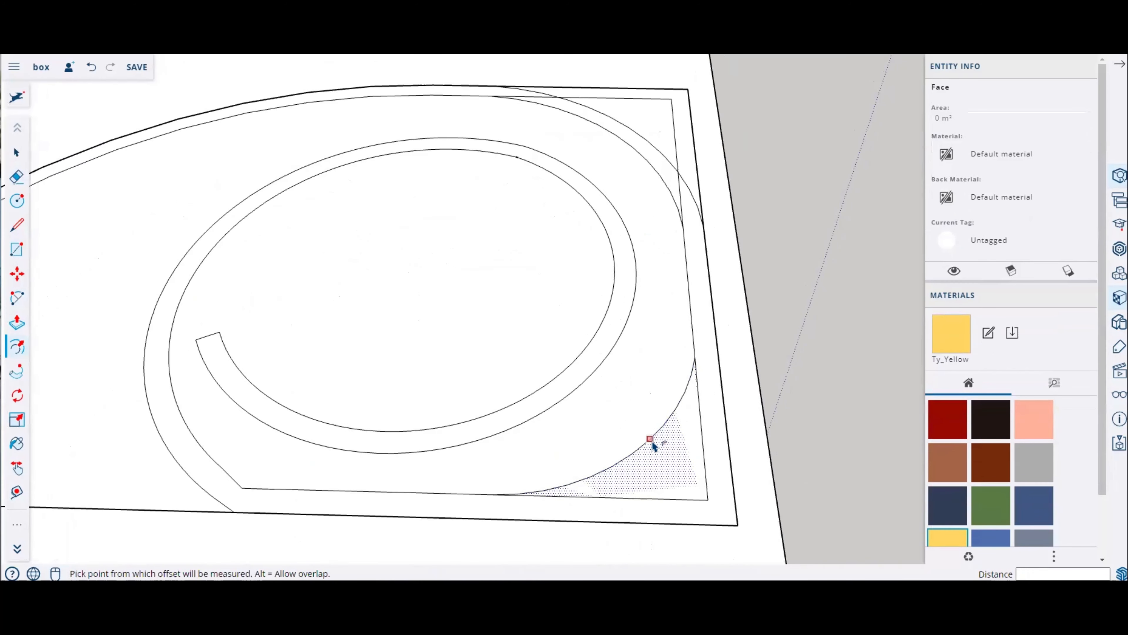
{"action": "left_click", "coordinate": [651, 439]}
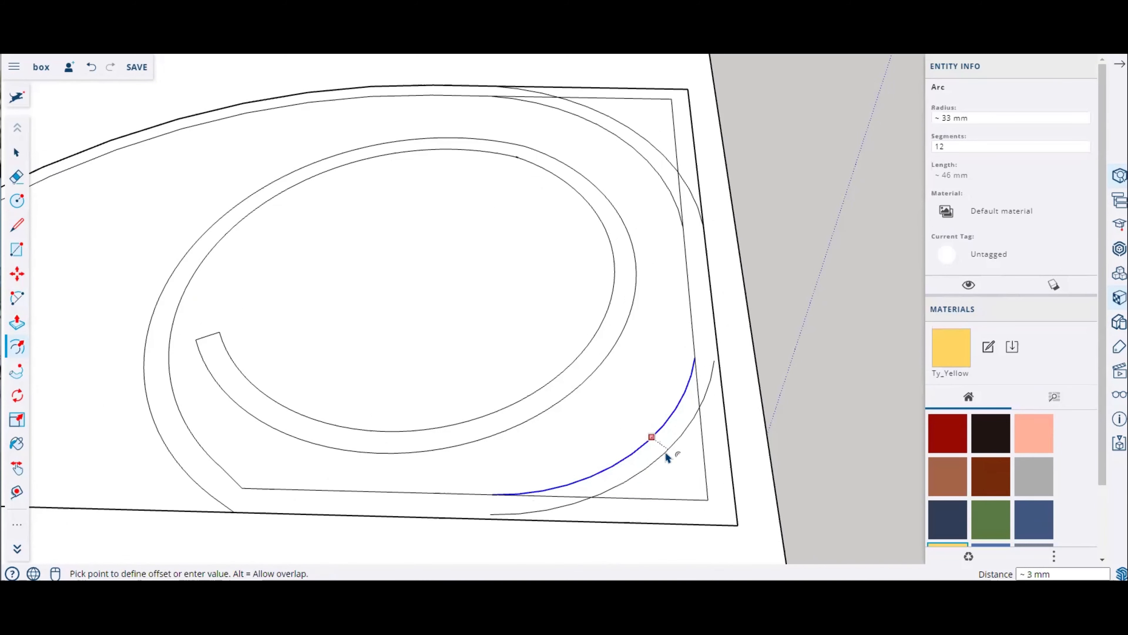
{"action": "left_click", "coordinate": [667, 458]}
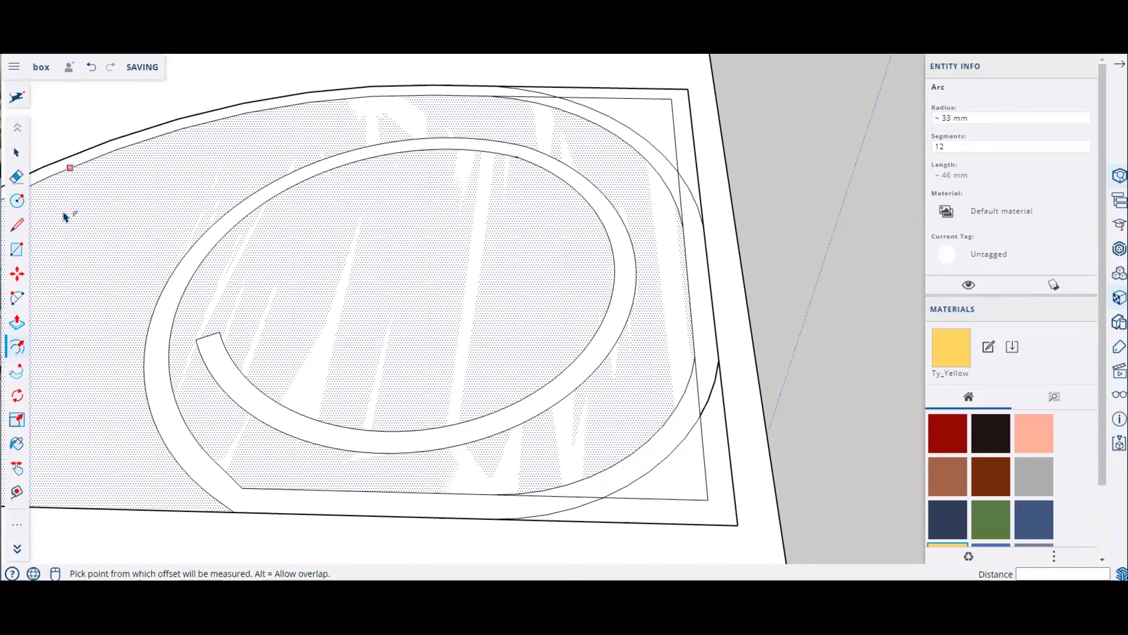
Step: Erase the outer rectangle's square corners and leftover edge segments beyond the new offset arcs
{"action": "left_click", "coordinate": [16, 176]}
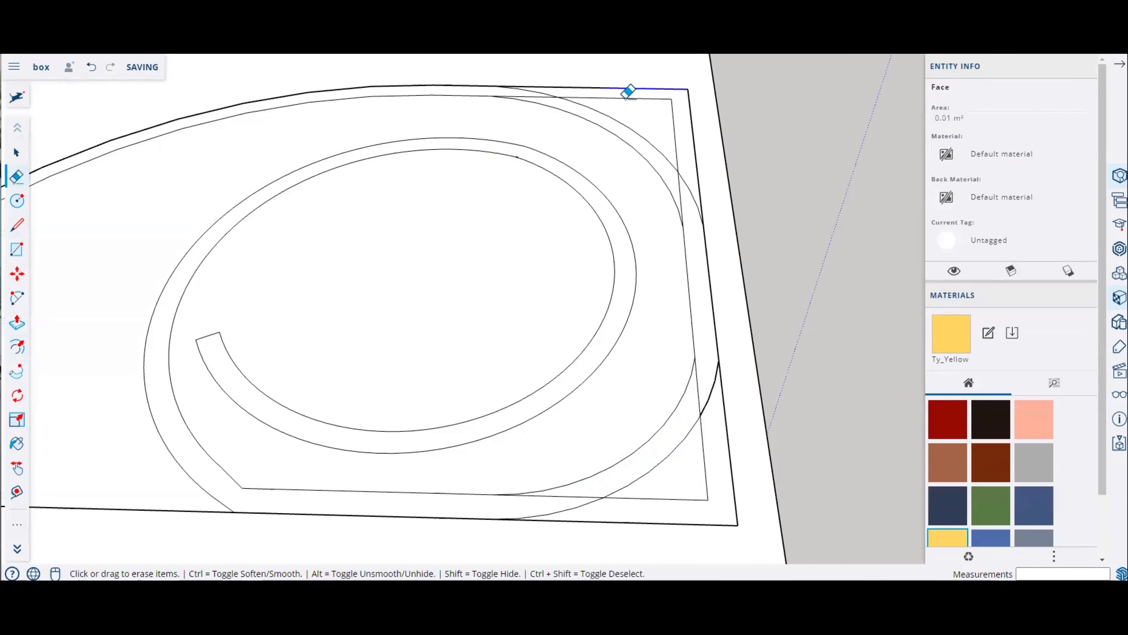
{"action": "left_click", "coordinate": [628, 93]}
{"action": "left_click", "coordinate": [698, 151]}
{"action": "left_click", "coordinate": [678, 185]}
{"action": "left_click_drag", "start_coordinate": [722, 472], "coordinate": [674, 528]}
{"action": "left_click", "coordinate": [728, 429]}
{"action": "left_click", "coordinate": [564, 495]}
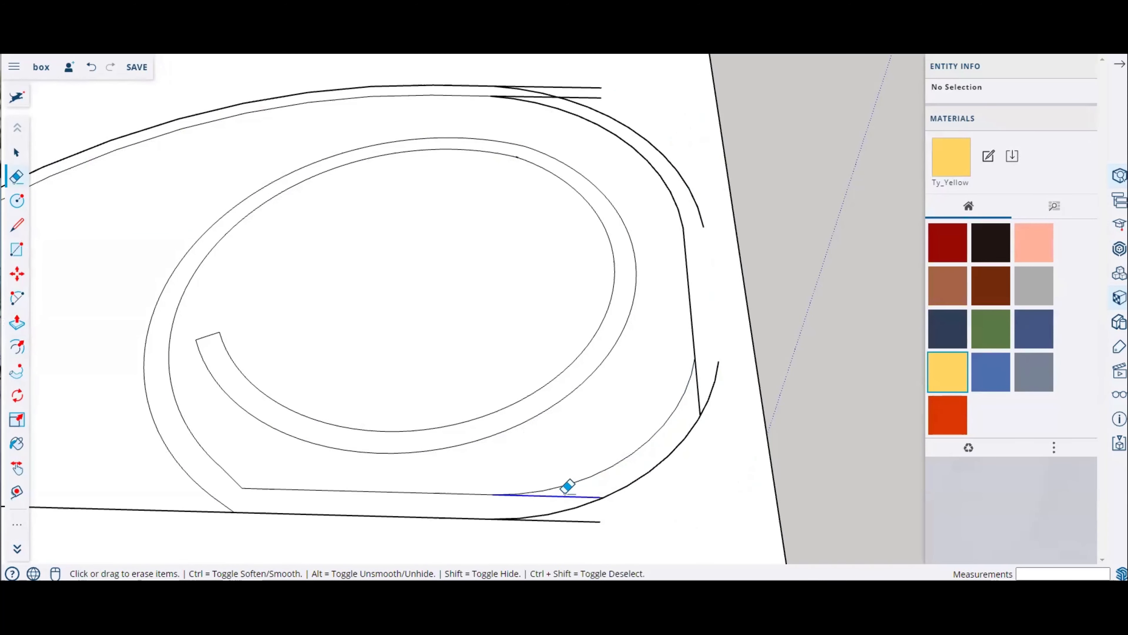
{"action": "left_click", "coordinate": [587, 522]}
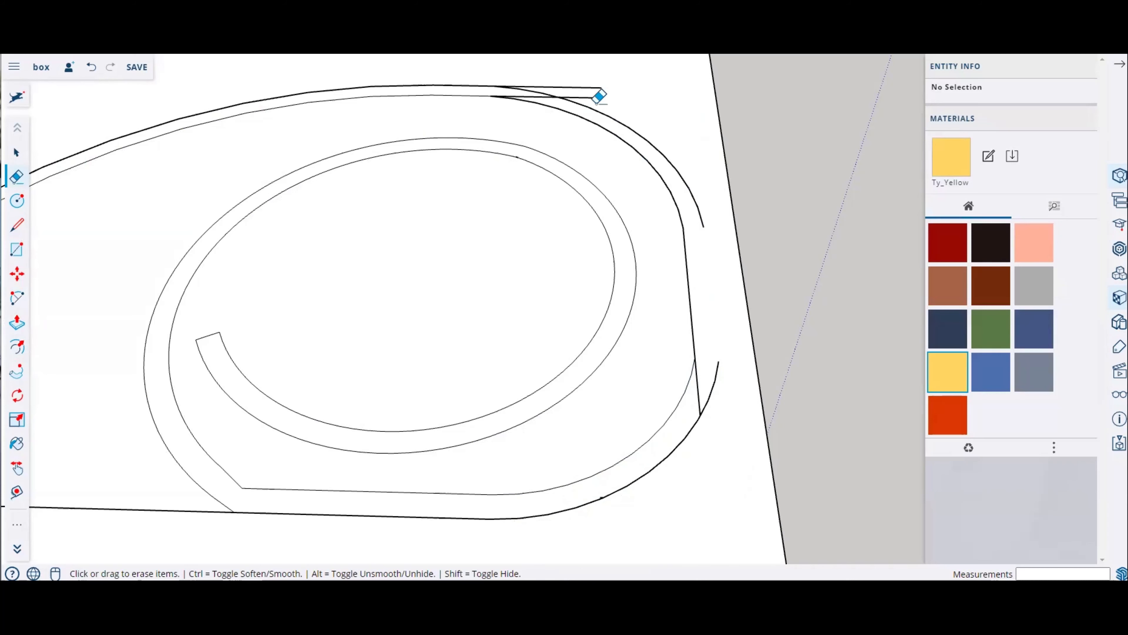
{"action": "left_click", "coordinate": [589, 96]}
{"action": "left_click", "coordinate": [553, 87]}
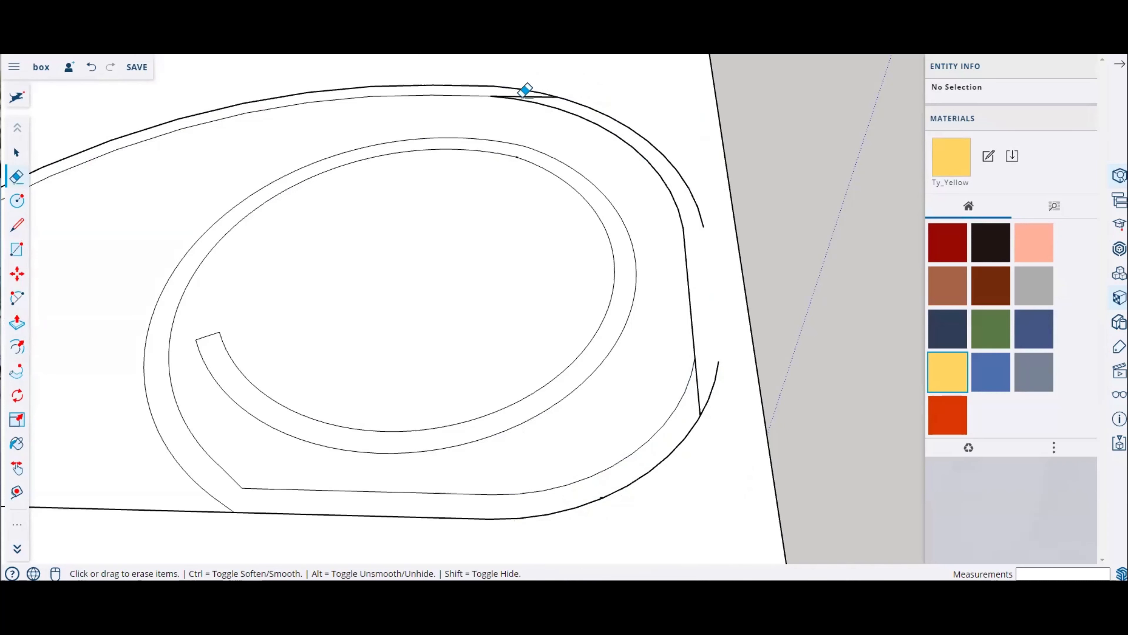
{"action": "left_click", "coordinate": [531, 95]}
{"action": "scroll", "coordinate": [551, 101], "scroll_direction": "up", "scroll_amount": 5}
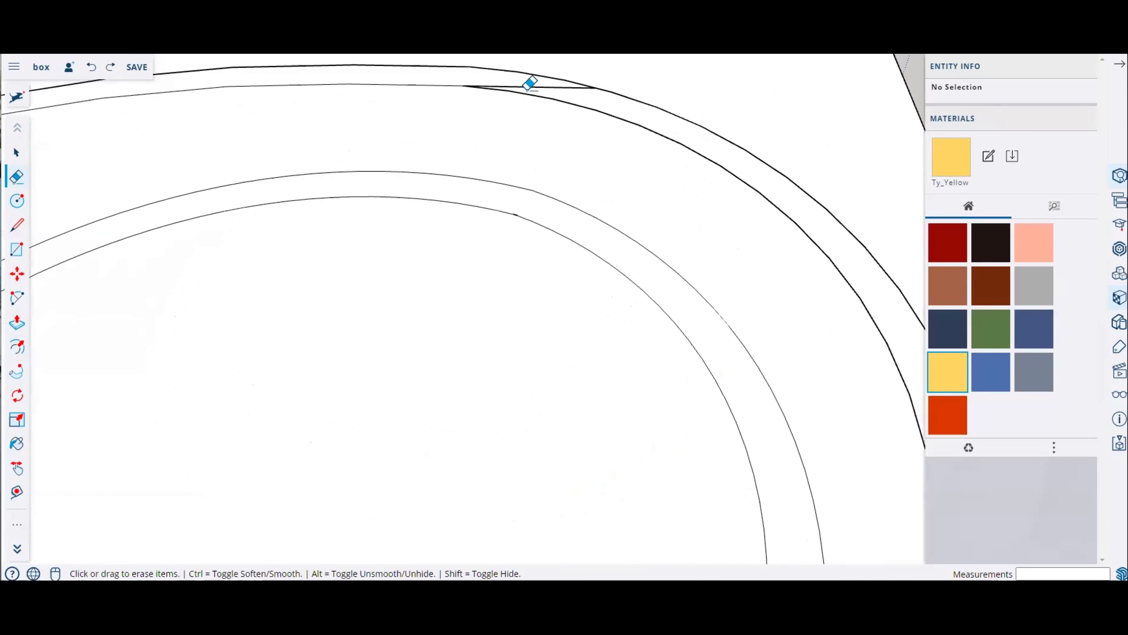
{"action": "scroll", "coordinate": [184, 102], "scroll_direction": "down", "scroll_amount": 2}
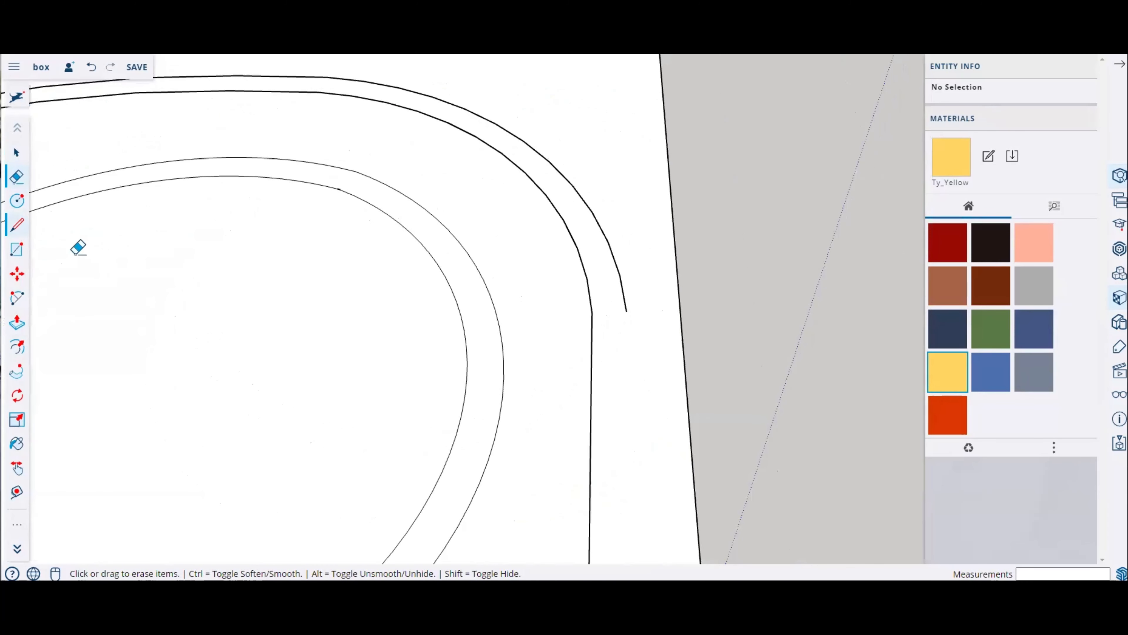
Step: Draw a line along the right side joining the ends of the two outer arcs
{"action": "left_click", "coordinate": [17, 224]}
{"action": "left_click", "coordinate": [628, 312]}
{"action": "middle_click_drag", "start_coordinate": [604, 294], "coordinate": [559, 323]}
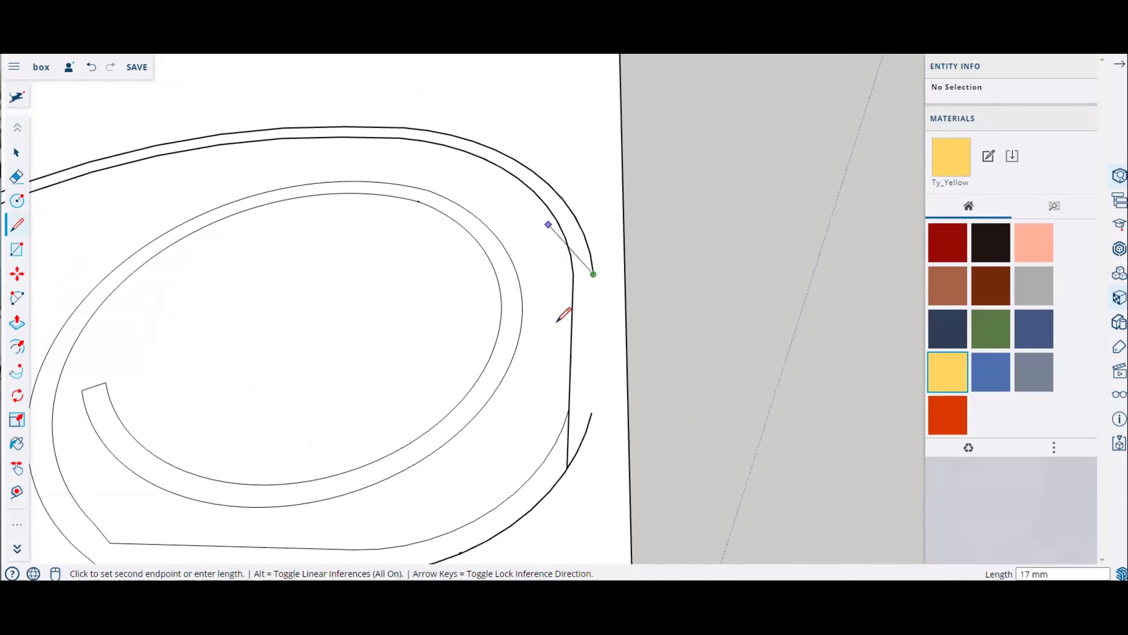
{"action": "left_click", "coordinate": [592, 412]}
{"action": "scroll", "coordinate": [548, 484], "scroll_direction": "up", "scroll_amount": 2}
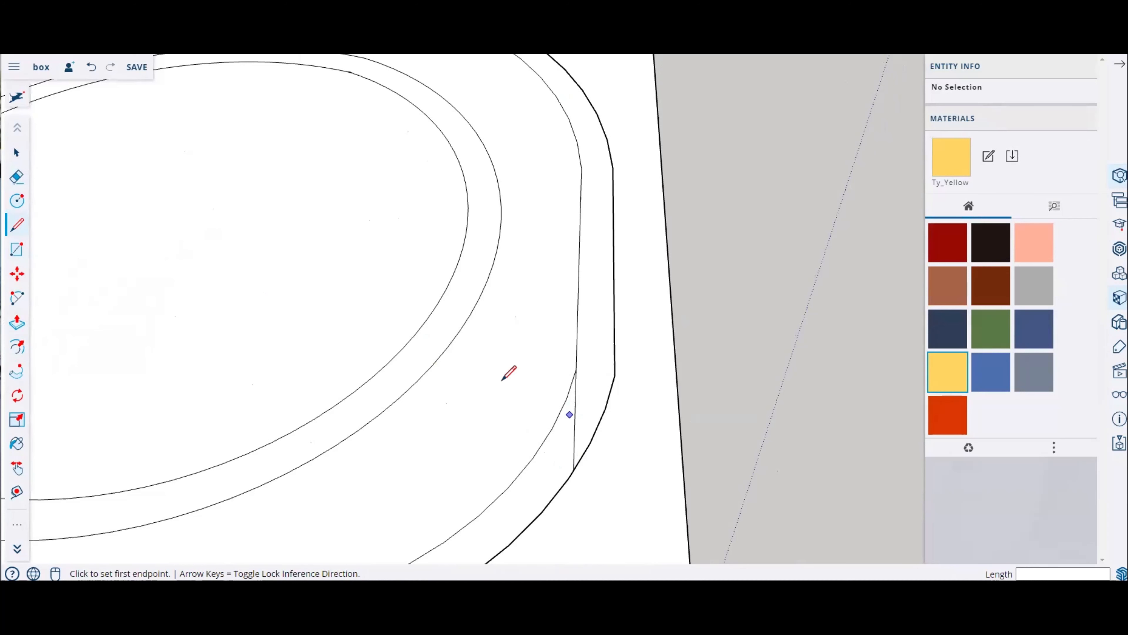
Step: Erase the leftover old edge segment on the right side of the outer strip
{"action": "left_click", "coordinate": [17, 177]}
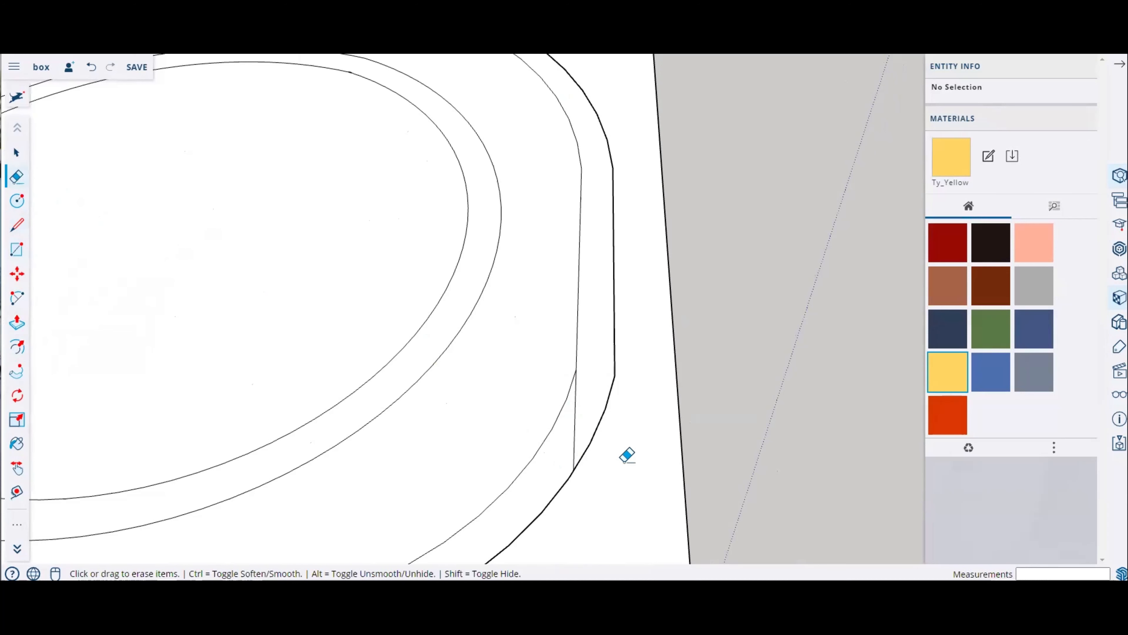
{"action": "left_click", "coordinate": [575, 434]}
{"action": "scroll", "coordinate": [661, 311], "scroll_direction": "down", "scroll_amount": 5}
{"action": "middle_click", "coordinate": [491, 305]}
{"action": "scroll", "coordinate": [496, 334], "scroll_direction": "up", "scroll_amount": 2}
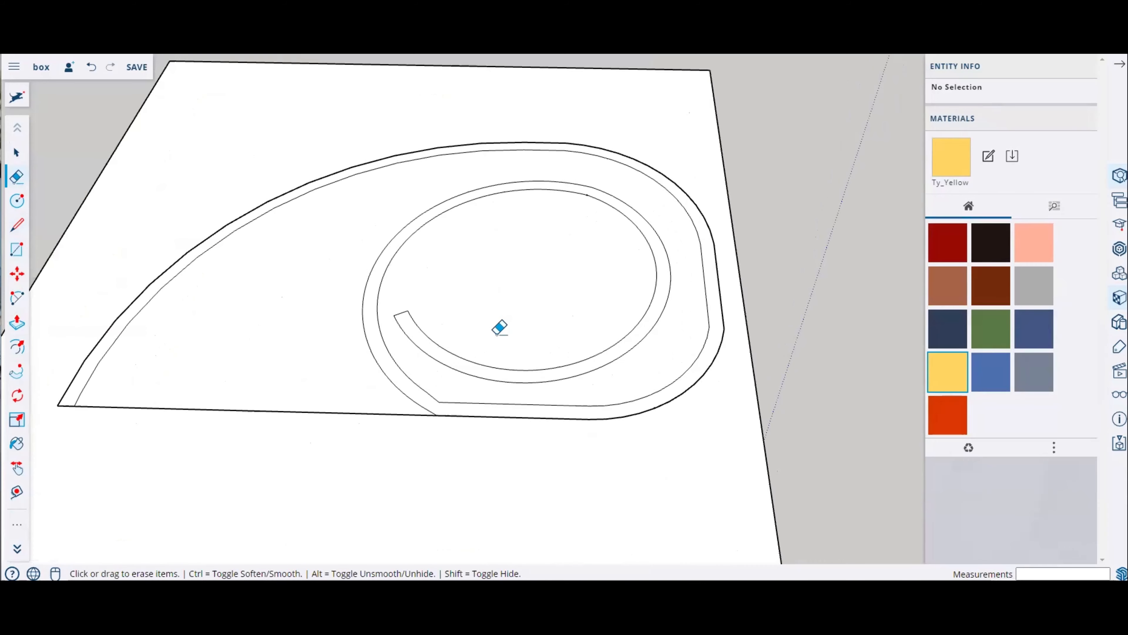
{"action": "middle_click_drag", "start_coordinate": [499, 328], "coordinate": [476, 378]}
{"action": "scroll", "coordinate": [58, 224], "scroll_direction": "up", "scroll_amount": 2}
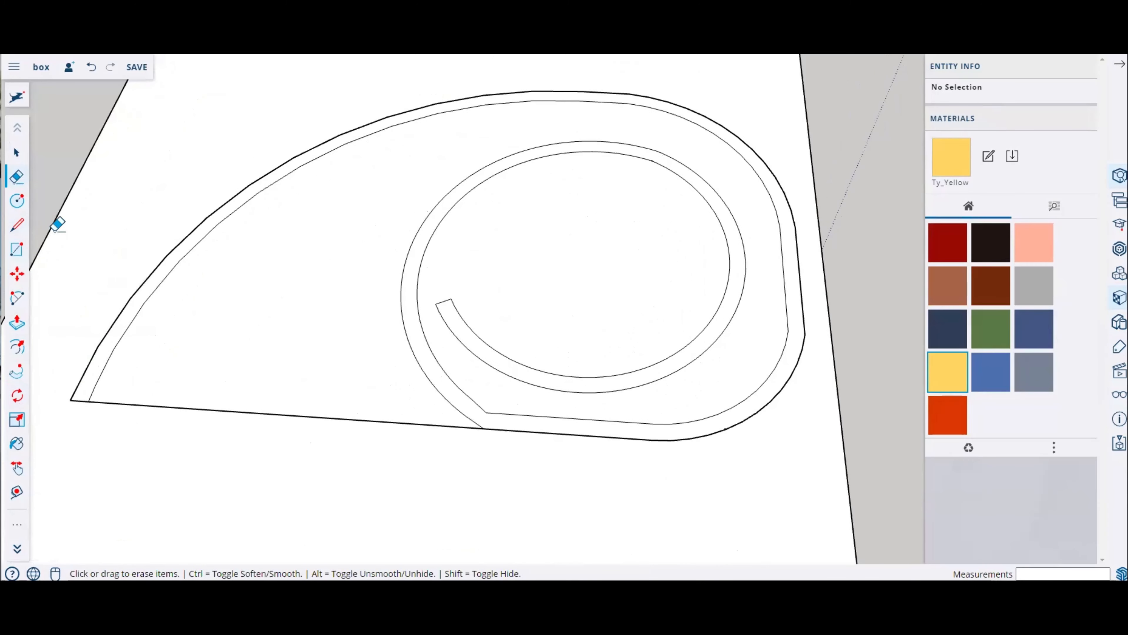
Step: Draw a circle centred on the bottom-left corner of the wall outline
{"action": "left_click", "coordinate": [17, 200]}
{"action": "scroll", "coordinate": [111, 391], "scroll_direction": "up", "scroll_amount": 3}
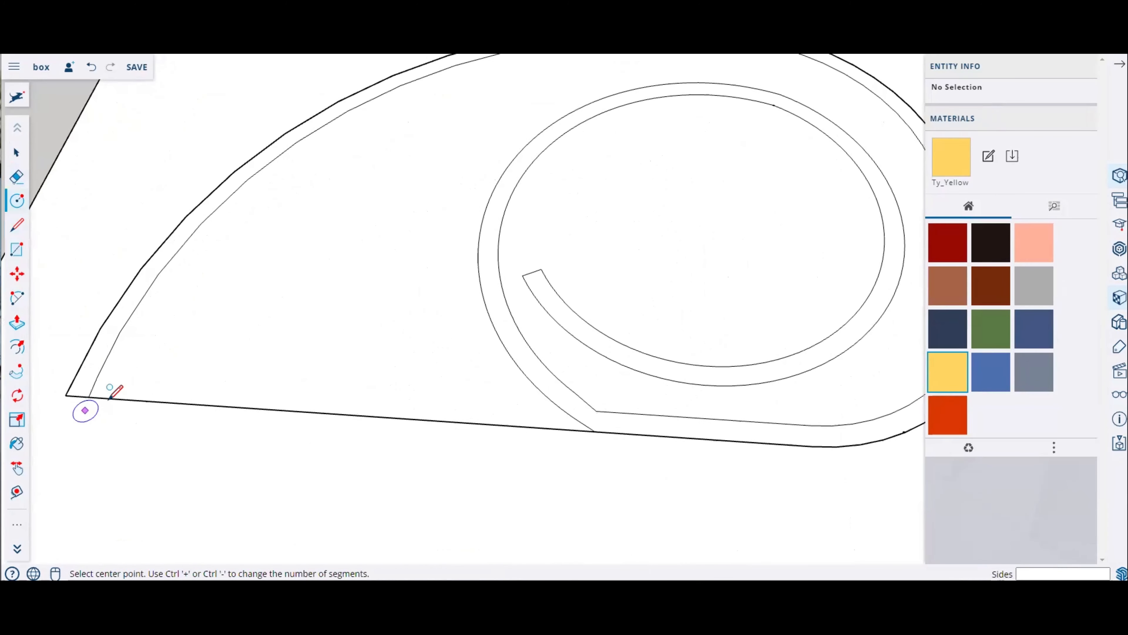
{"action": "scroll", "coordinate": [313, 399], "scroll_direction": "down", "scroll_amount": 4}
{"action": "scroll", "coordinate": [340, 358], "scroll_direction": "up", "scroll_amount": 4}
{"action": "left_click", "coordinate": [348, 363]}
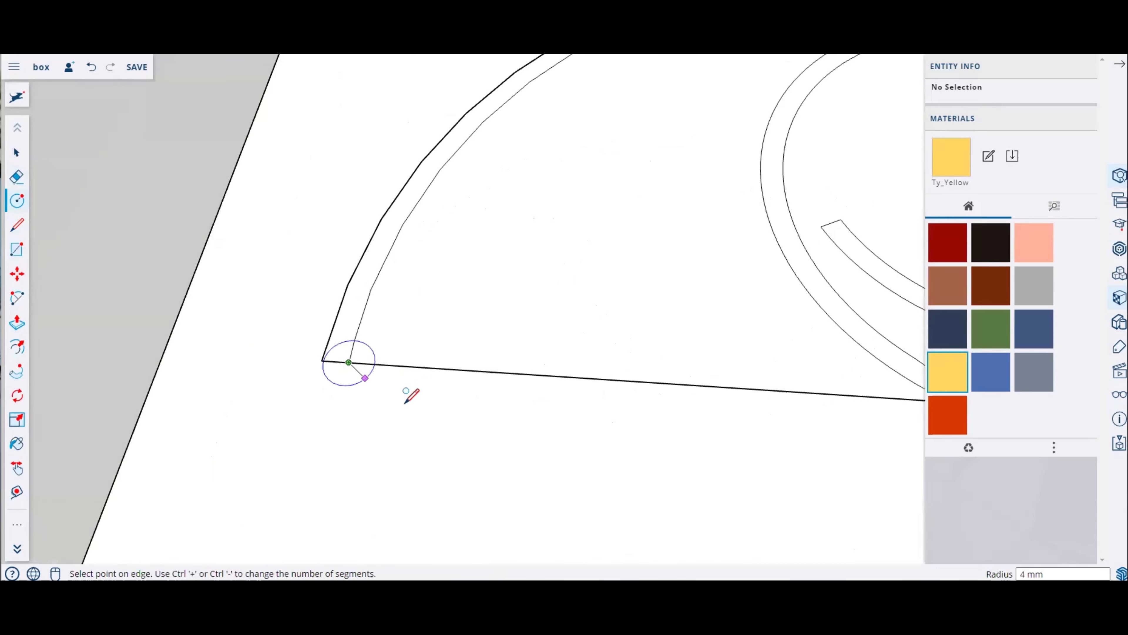
{"action": "left_click", "coordinate": [399, 396]}
Step: Draw a circle about 11 mm in radius centred where the spiral meets the bottom edge
{"action": "scroll", "coordinate": [574, 340], "scroll_direction": "down", "scroll_amount": 3}
{"action": "scroll", "coordinate": [649, 354], "scroll_direction": "up", "scroll_amount": 3}
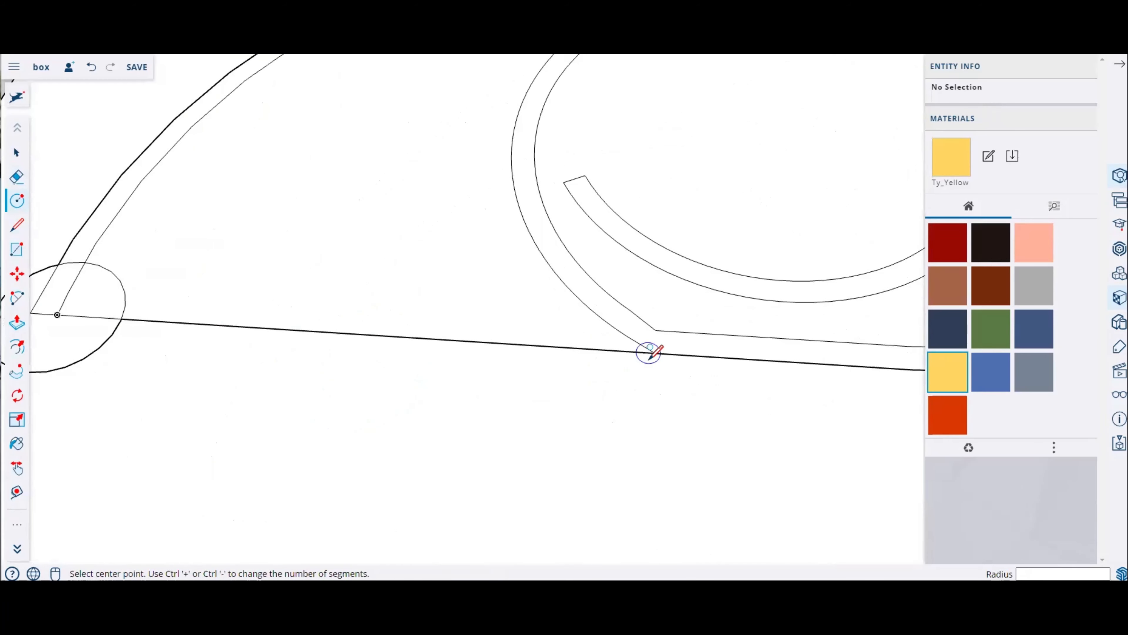
{"action": "left_click", "coordinate": [655, 352]}
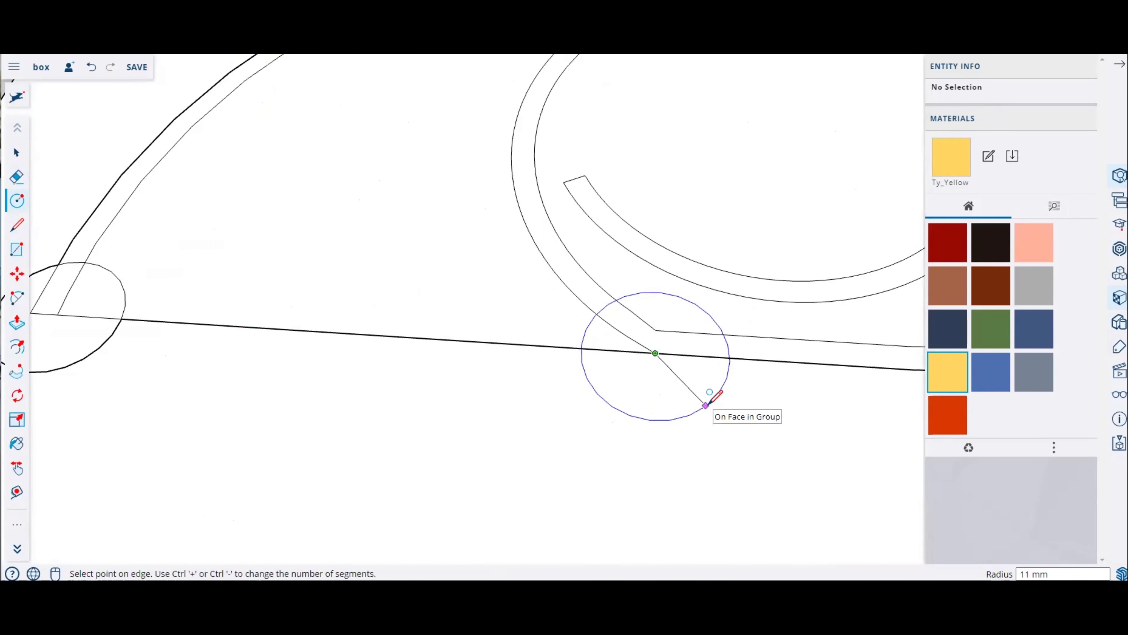
{"action": "left_click", "coordinate": [711, 396]}
Step: Erase the edges crossing inside both circles so they merge with the wall outline
{"action": "scroll", "coordinate": [627, 347], "scroll_direction": "down", "scroll_amount": 3}
{"action": "scroll", "coordinate": [436, 313], "scroll_direction": "up", "scroll_amount": 3}
{"action": "left_click", "coordinate": [17, 176]}
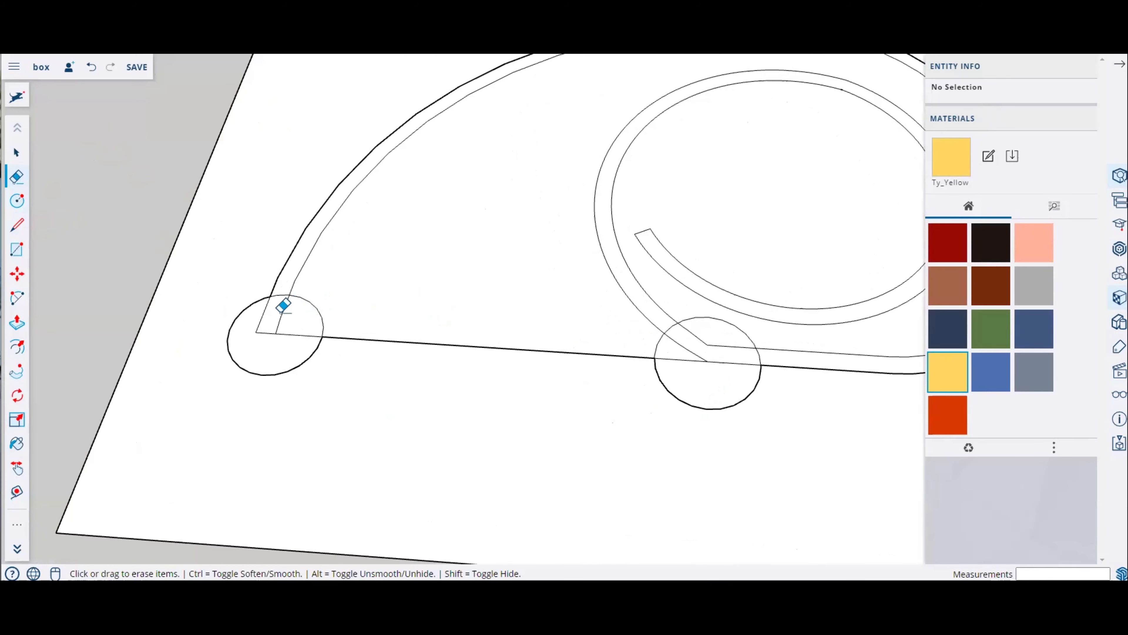
{"action": "left_click", "coordinate": [259, 324]}
{"action": "left_click", "coordinate": [265, 333]}
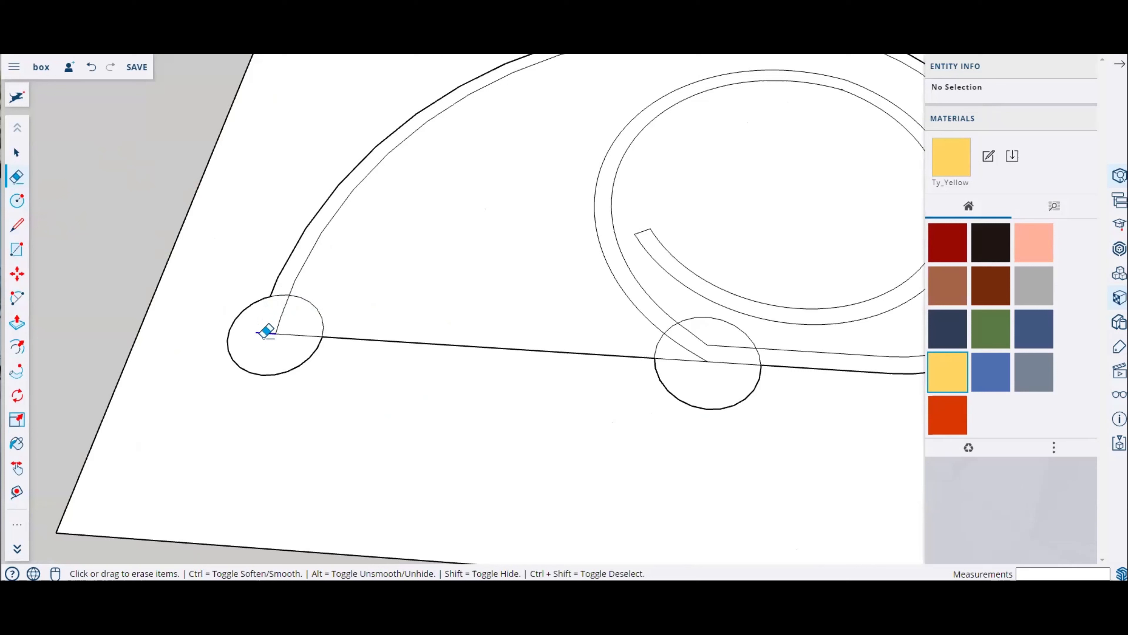
{"action": "left_click", "coordinate": [289, 335]}
{"action": "left_click", "coordinate": [280, 323]}
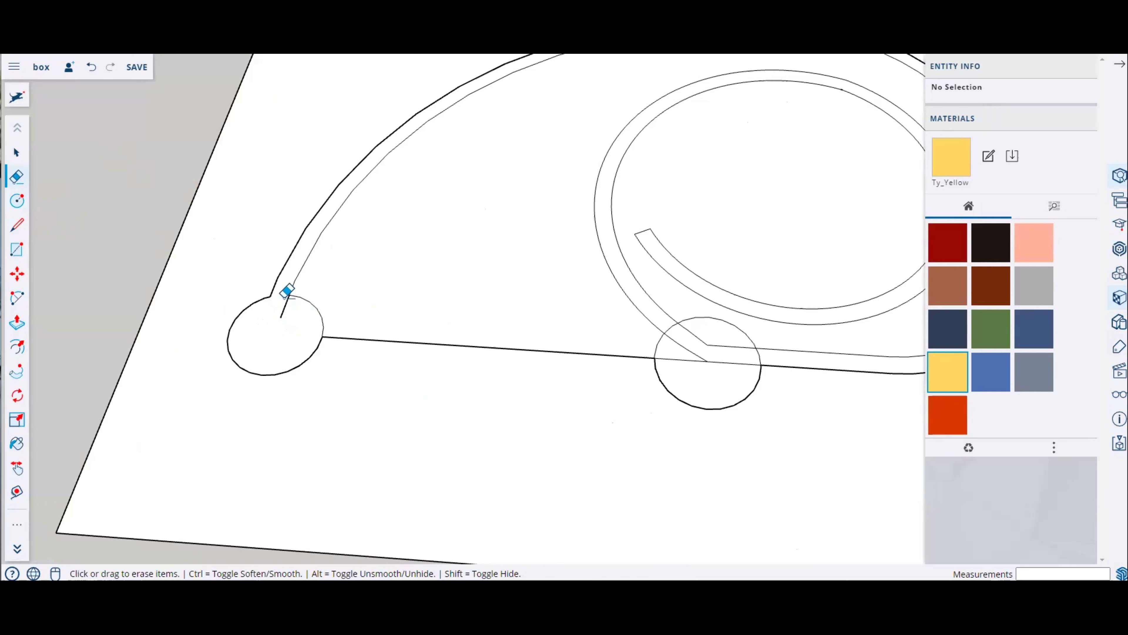
{"action": "left_click", "coordinate": [285, 298]}
{"action": "mouse_move", "coordinate": [709, 371]}
{"action": "left_mouse_down"}
{"action": "mouse_move", "coordinate": [700, 338]}
{"action": "mouse_move", "coordinate": [730, 365]}
{"action": "mouse_move", "coordinate": [668, 329]}
{"action": "left_mouse_up"}
Step: Orbit and zoom around the plate to examine the finished wall outline
{"action": "scroll", "coordinate": [354, 314], "scroll_direction": "down", "scroll_amount": 3}
{"action": "middle_click_drag", "start_coordinate": [466, 300], "coordinate": [499, 401]}
{"action": "scroll", "coordinate": [593, 438], "scroll_direction": "up", "scroll_amount": 3}
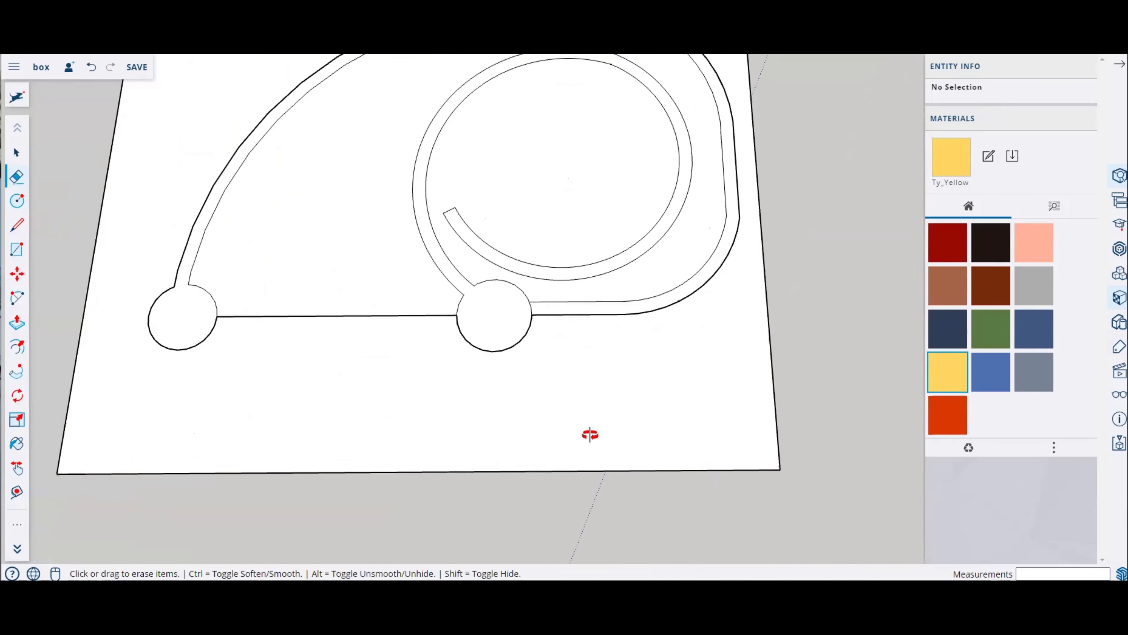
{"action": "scroll", "coordinate": [575, 464], "scroll_direction": "down", "scroll_amount": 3}
{"action": "mouse_move", "coordinate": [575, 463]}
{"action": "middle_mouse_down"}
{"action": "mouse_move", "coordinate": [552, 353]}
{"action": "mouse_move", "coordinate": [516, 360]}
{"action": "middle_mouse_up"}
{"action": "scroll", "coordinate": [475, 329], "scroll_direction": "up", "scroll_amount": 3}
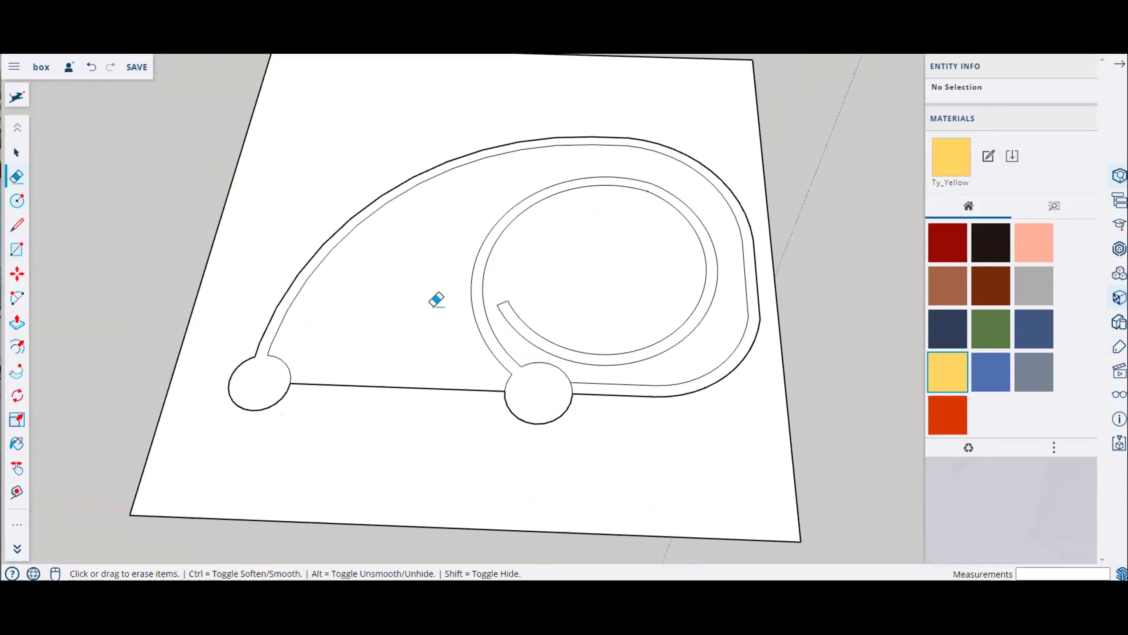
{"action": "scroll", "coordinate": [437, 300], "scroll_direction": "down", "scroll_amount": 3}
{"action": "mouse_move", "coordinate": [440, 305]}
{"action": "middle_mouse_down"}
{"action": "mouse_move", "coordinate": [484, 227]}
{"action": "mouse_move", "coordinate": [477, 236]}
{"action": "middle_mouse_up"}
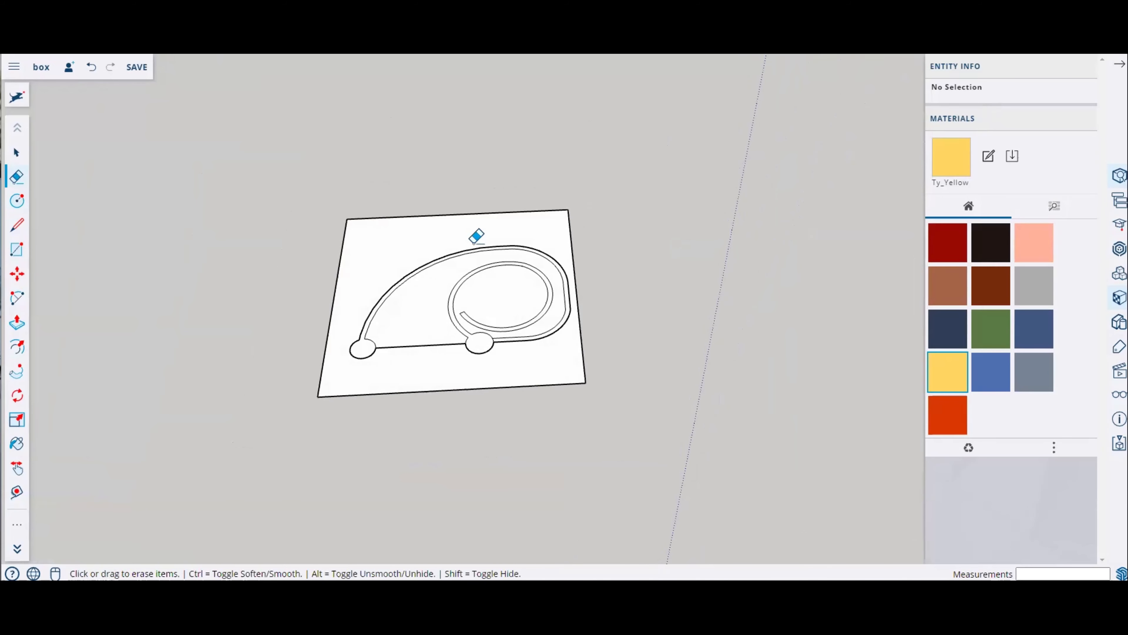
{"action": "scroll", "coordinate": [457, 267], "scroll_direction": "up", "scroll_amount": 3}
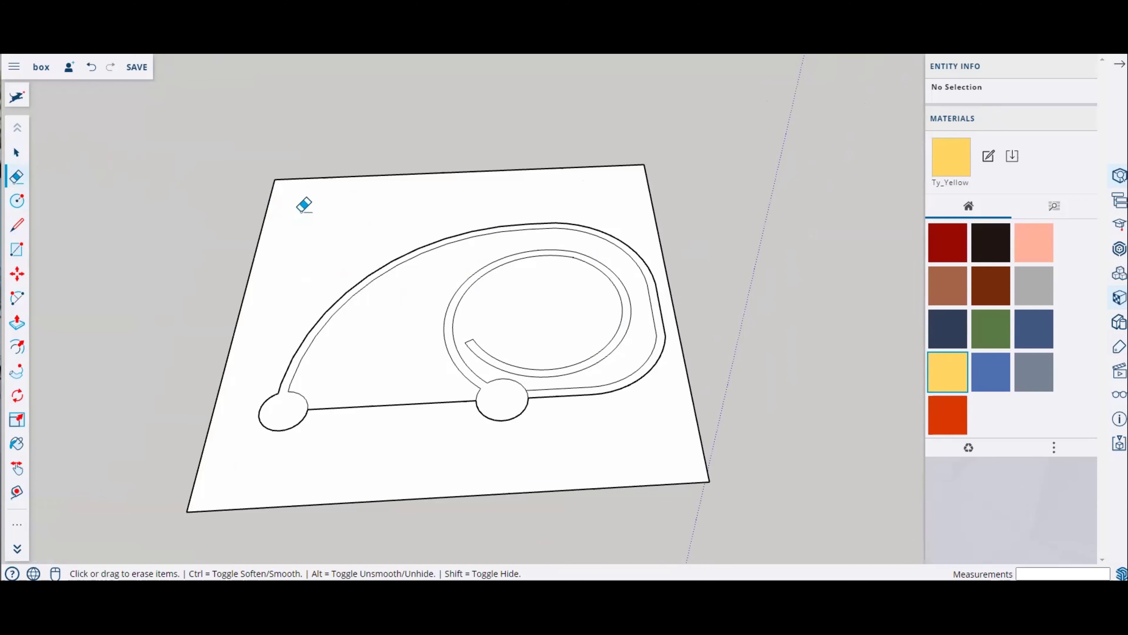
{"action": "scroll", "coordinate": [302, 213], "scroll_direction": "up", "scroll_amount": 2}
{"action": "left_click", "coordinate": [297, 191]}
{"action": "left_click", "coordinate": [445, 244]}
{"action": "scroll", "coordinate": [307, 195], "scroll_direction": "up", "scroll_amount": 1}
{"action": "scroll", "coordinate": [306, 200], "scroll_direction": "up", "scroll_amount": 2}
{"action": "middle_click_drag", "start_coordinate": [308, 201], "coordinate": [345, 351]}
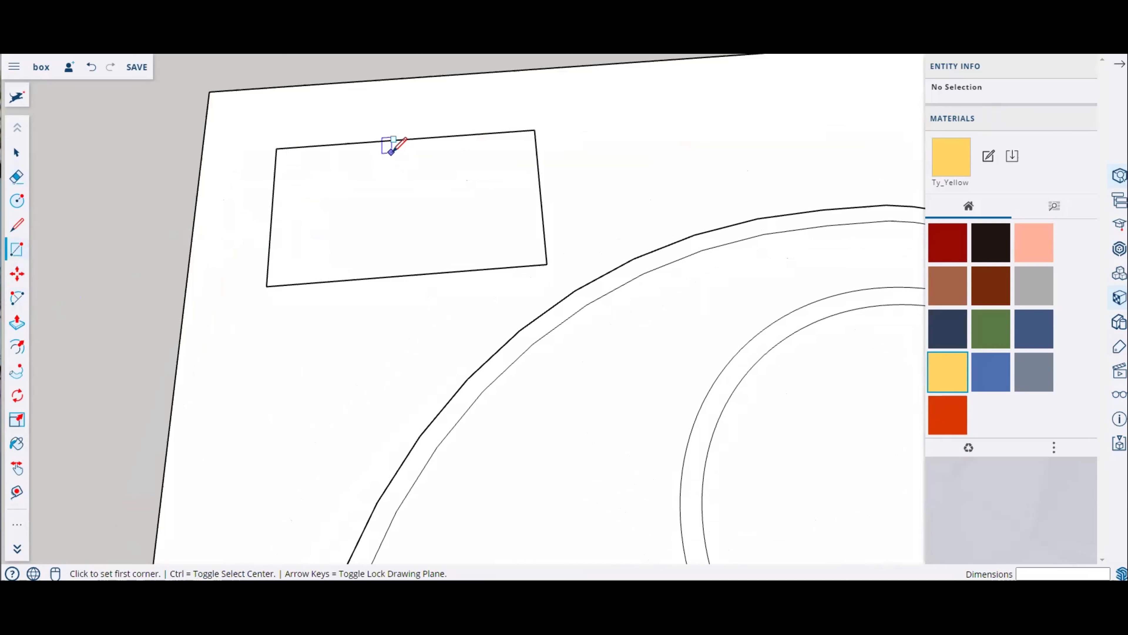
{"action": "scroll", "coordinate": [352, 194], "scroll_direction": "down", "scroll_amount": 5}
{"action": "key", "text": "ctrl"}
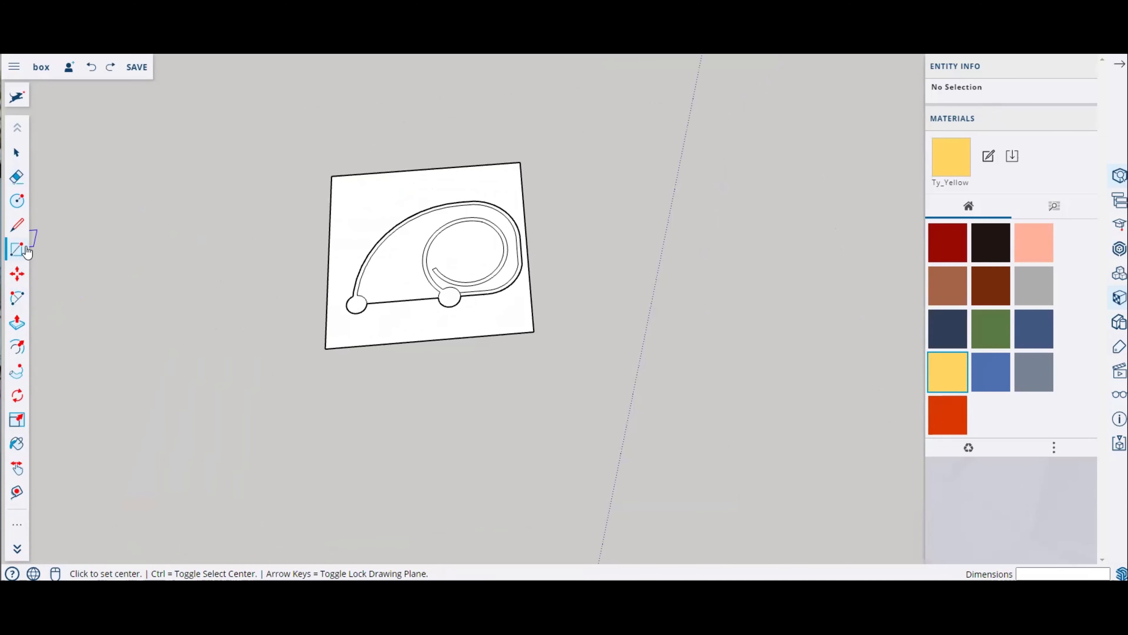
{"action": "left_click", "coordinate": [553, 155]}
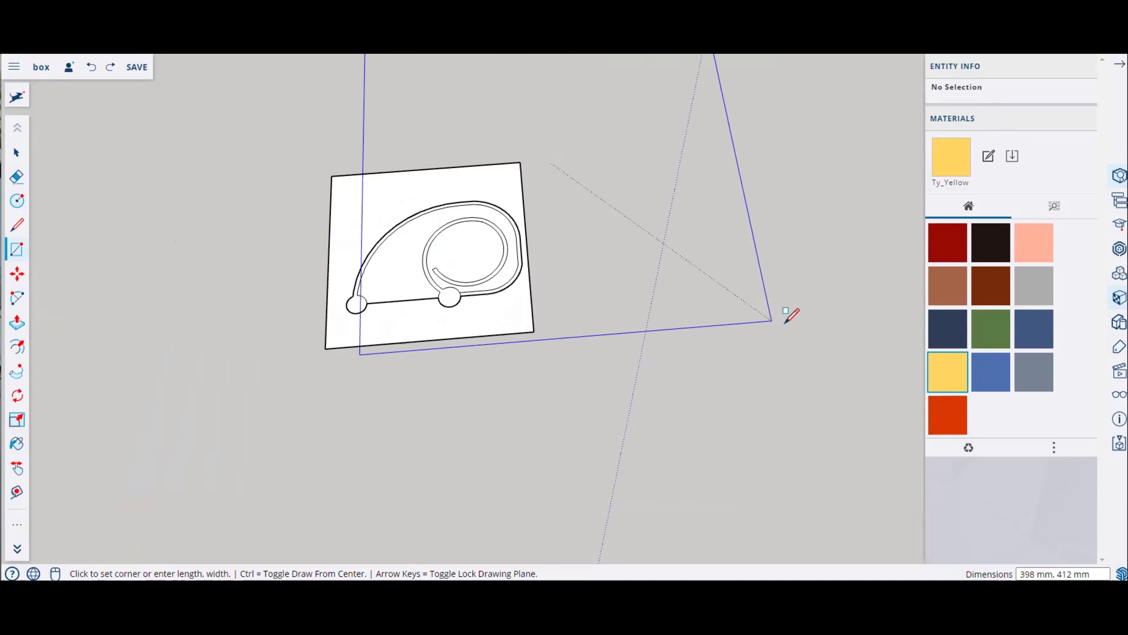
{"action": "key", "text": "Escape"}
{"action": "middle_click_drag", "start_coordinate": [576, 282], "coordinate": [599, 225]}
{"action": "left_click", "coordinate": [599, 229]}
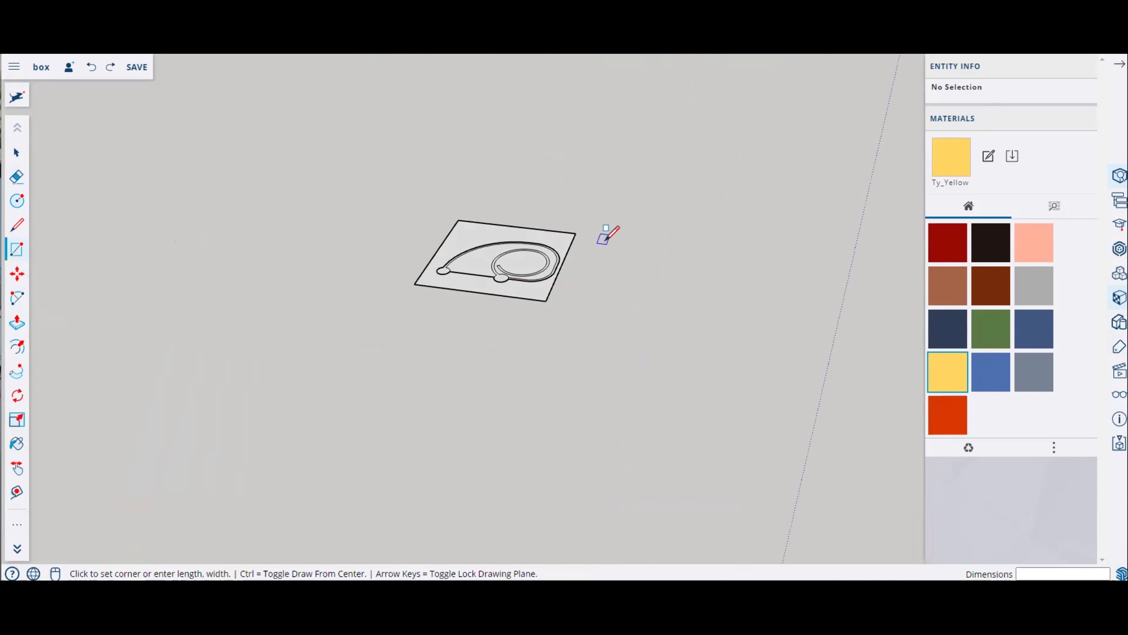
{"action": "key", "text": "Escape"}
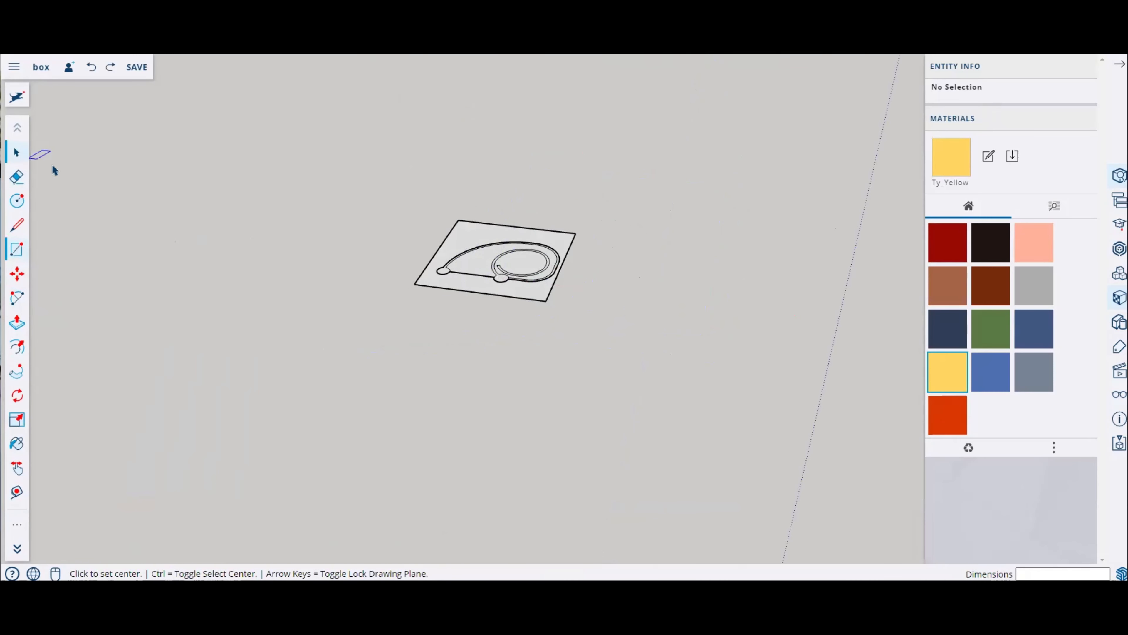
Step: Select the plate group and paste a copy of it beside the original
{"action": "key", "text": "space"}
{"action": "left_click", "coordinate": [493, 240]}
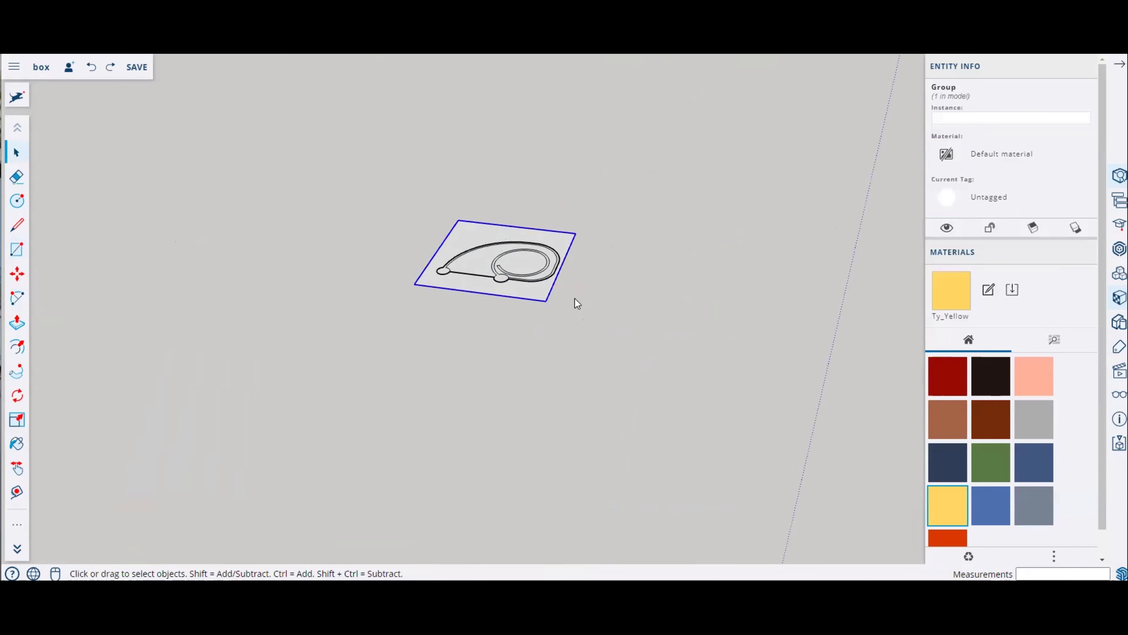
{"action": "key", "text": "ctrl+v"}
{"action": "left_click", "coordinate": [728, 252]}
{"action": "scroll", "coordinate": [695, 307], "scroll_direction": "up", "scroll_amount": 3}
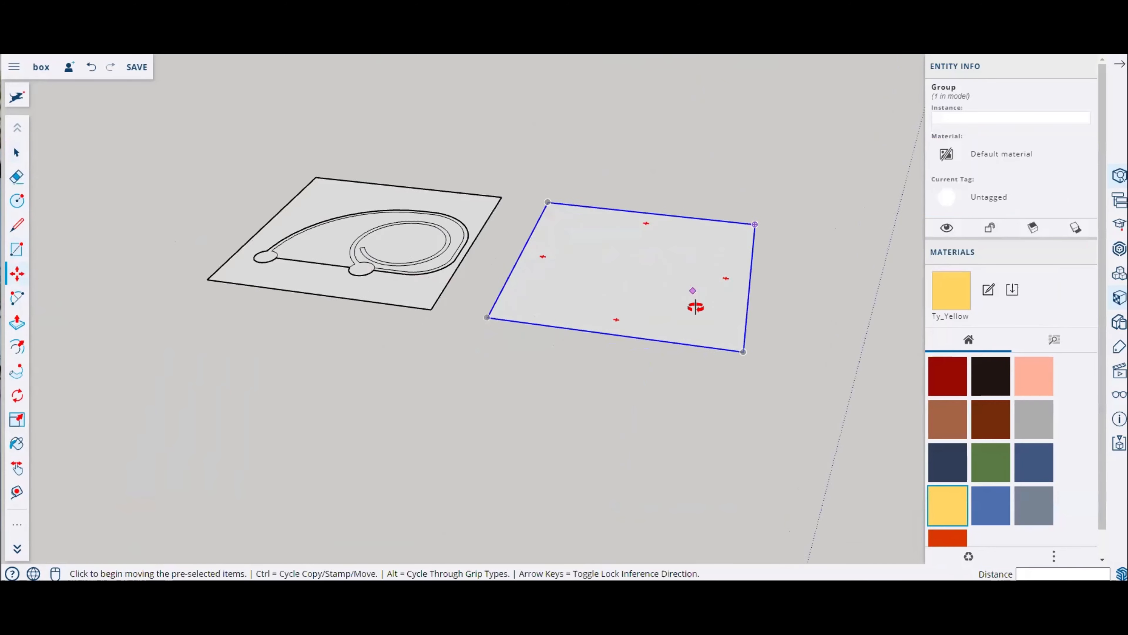
{"action": "middle_click_drag", "start_coordinate": [695, 307], "coordinate": [715, 346]}
{"action": "key", "text": "Escape"}
{"action": "middle_click_drag", "start_coordinate": [559, 295], "coordinate": [591, 303]}
Step: Draw a rectangle about 149 mm by 94 mm on the copied plate
{"action": "left_click", "coordinate": [16, 250]}
{"action": "scroll", "coordinate": [609, 278], "scroll_direction": "up", "scroll_amount": 2}
{"action": "left_click", "coordinate": [514, 212]}
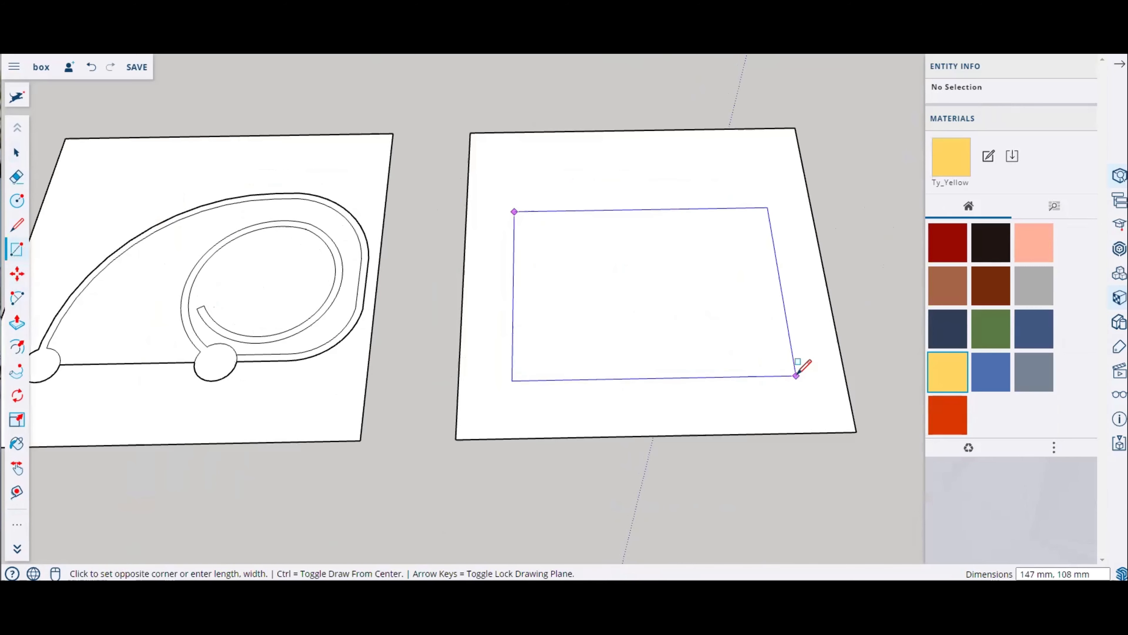
{"action": "left_click", "coordinate": [795, 352]}
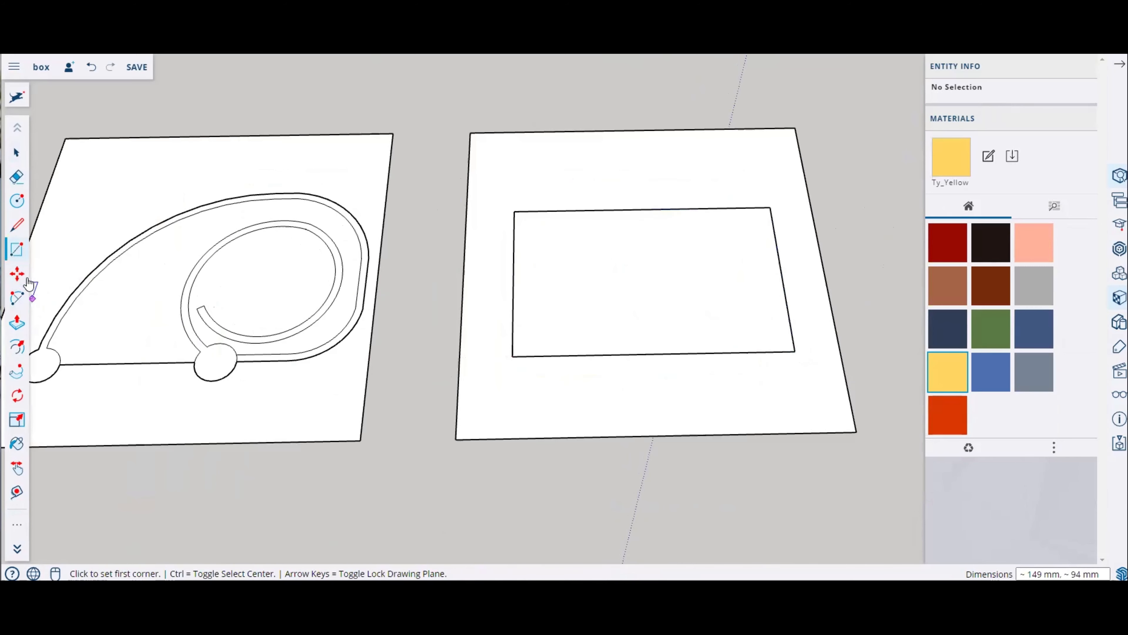
Step: Offset the rectangle's edges slightly inward to form a narrow border
{"action": "left_click", "coordinate": [17, 297]}
{"action": "scroll", "coordinate": [622, 218], "scroll_direction": "up", "scroll_amount": 2}
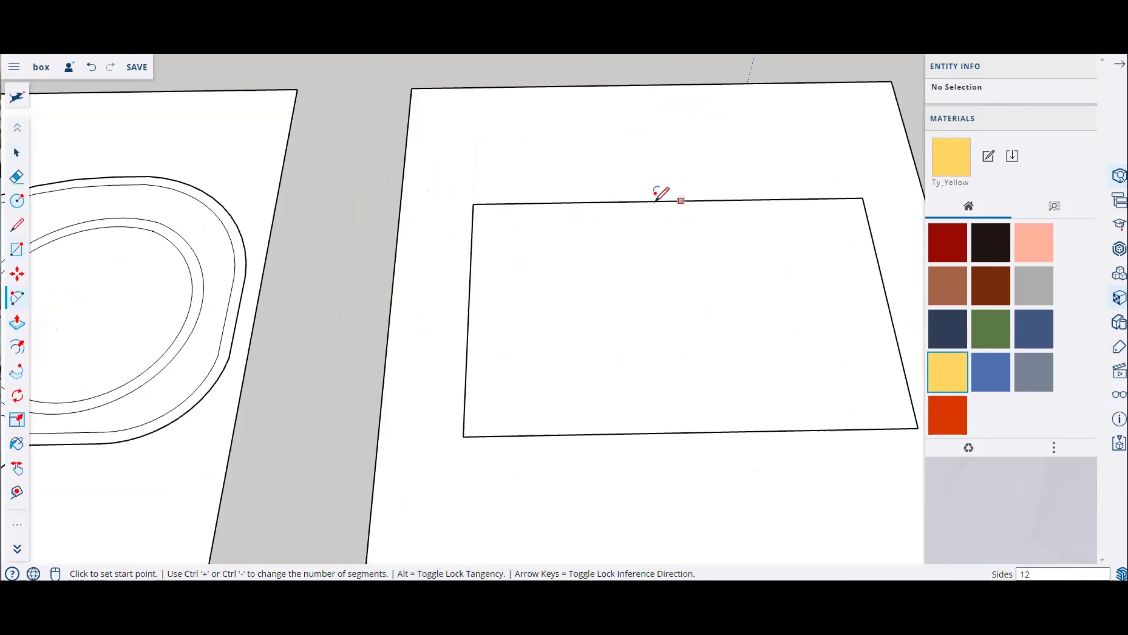
{"action": "left_click", "coordinate": [18, 299]}
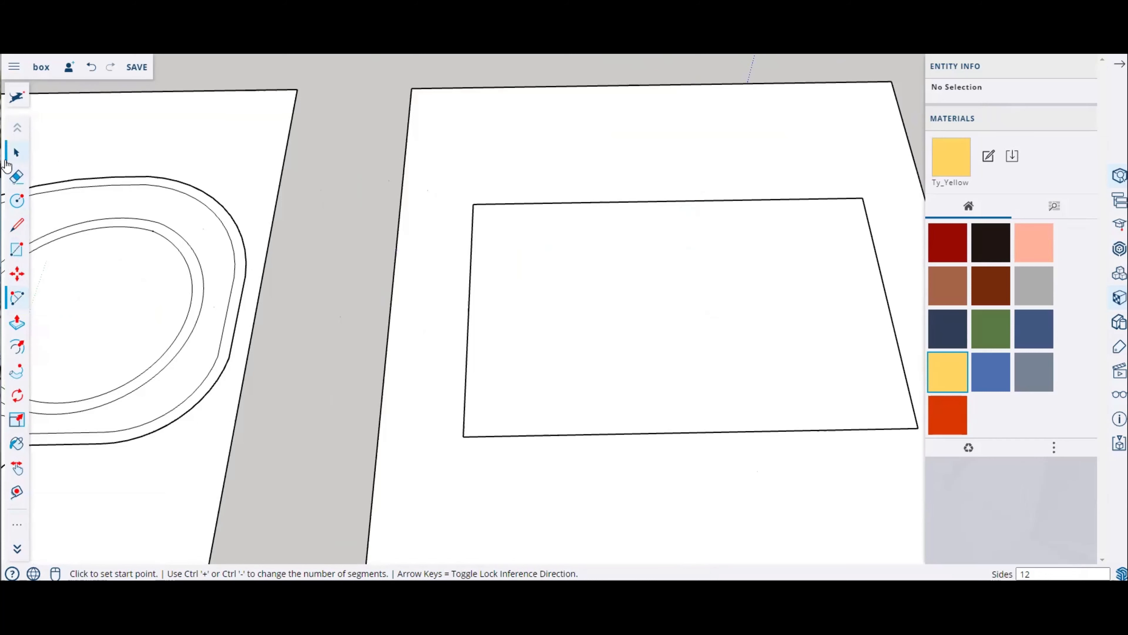
{"action": "left_click", "coordinate": [14, 154]}
{"action": "left_click", "coordinate": [19, 348]}
{"action": "left_click", "coordinate": [653, 201]}
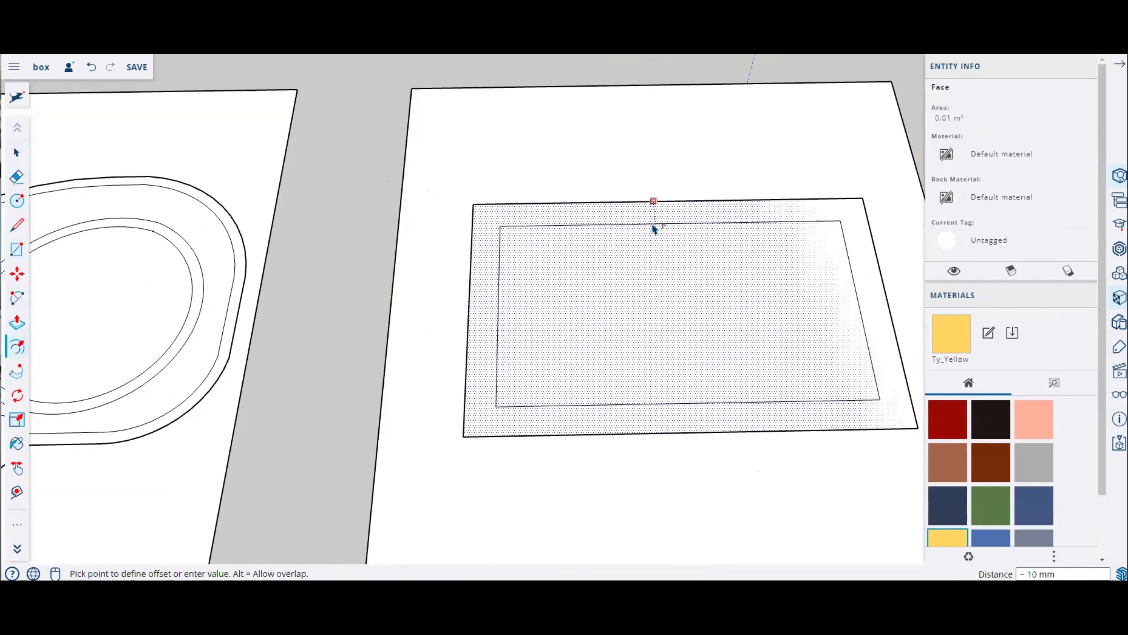
{"action": "key", "text": "Return"}
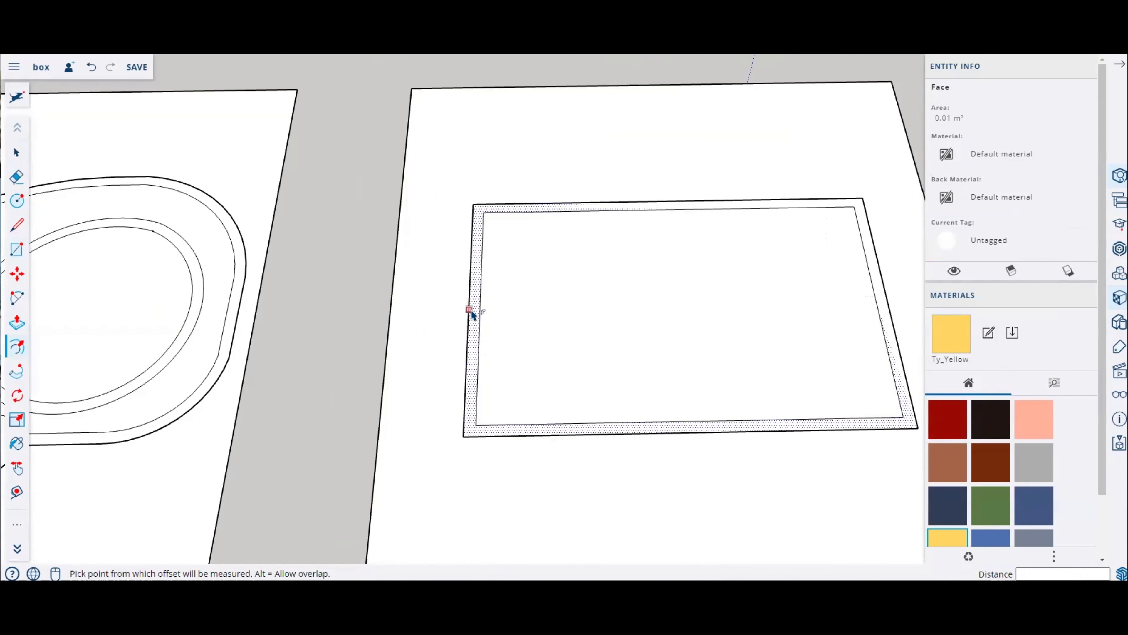
Step: Divide the inner rectangle's top edge into 11 equal segments
{"action": "scroll", "coordinate": [531, 286], "scroll_direction": "down", "scroll_amount": 1}
{"action": "scroll", "coordinate": [728, 340], "scroll_direction": "down", "scroll_amount": 2}
{"action": "middle_click_drag", "start_coordinate": [750, 341], "coordinate": [711, 365]}
{"action": "scroll", "coordinate": [738, 316], "scroll_direction": "up", "scroll_amount": 2}
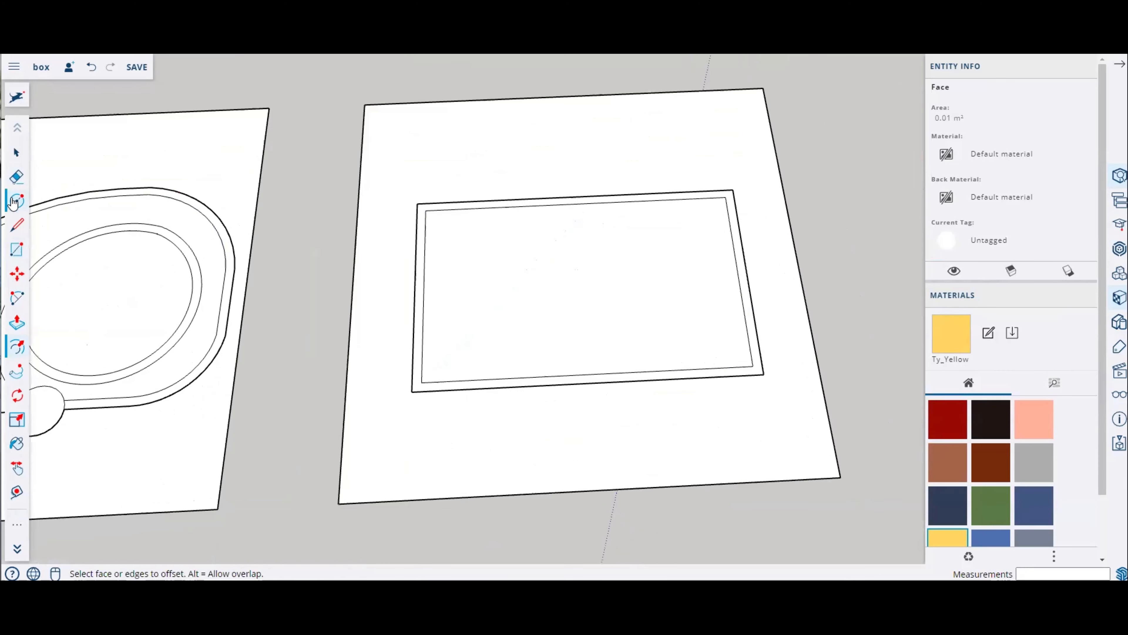
{"action": "left_click", "coordinate": [17, 224]}
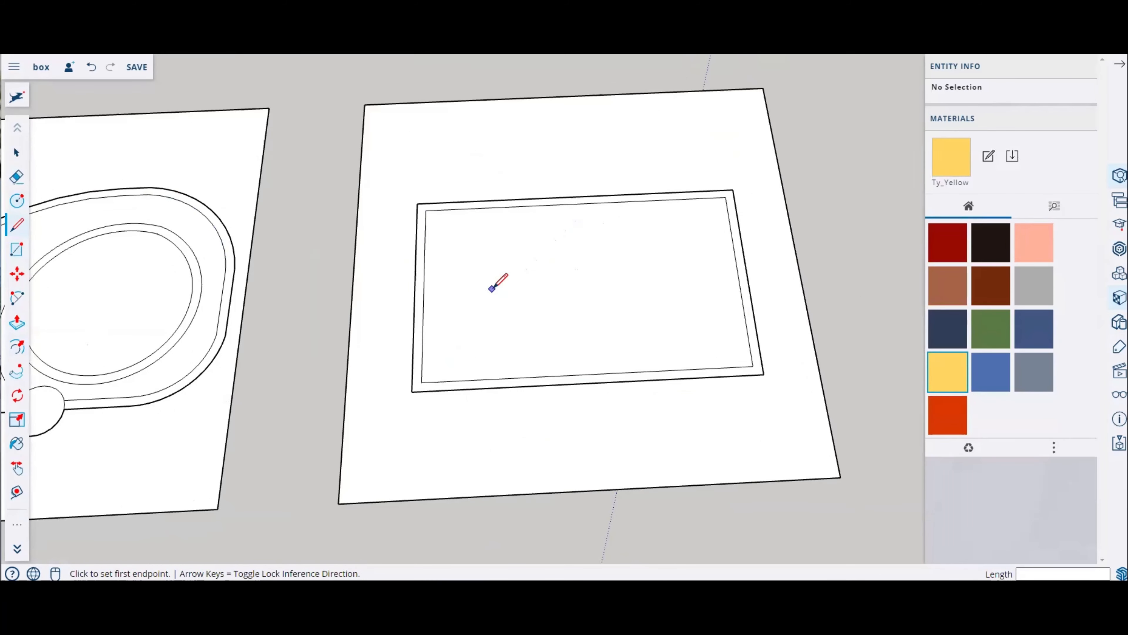
{"action": "left_click", "coordinate": [17, 153]}
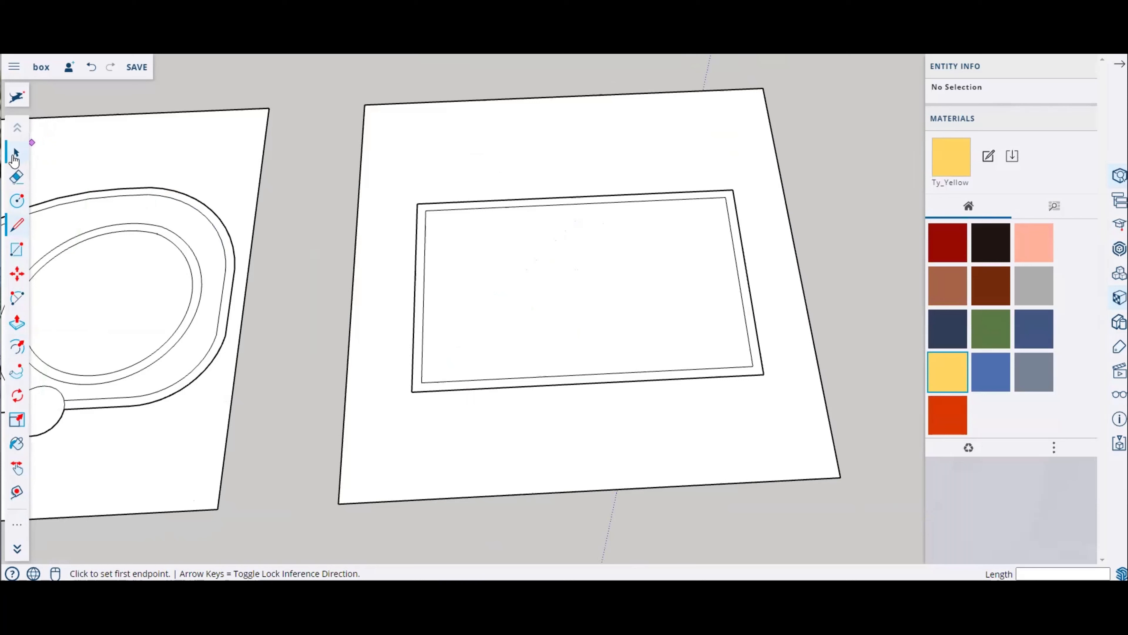
{"action": "left_click", "coordinate": [538, 209]}
{"action": "right_click", "coordinate": [537, 209]}
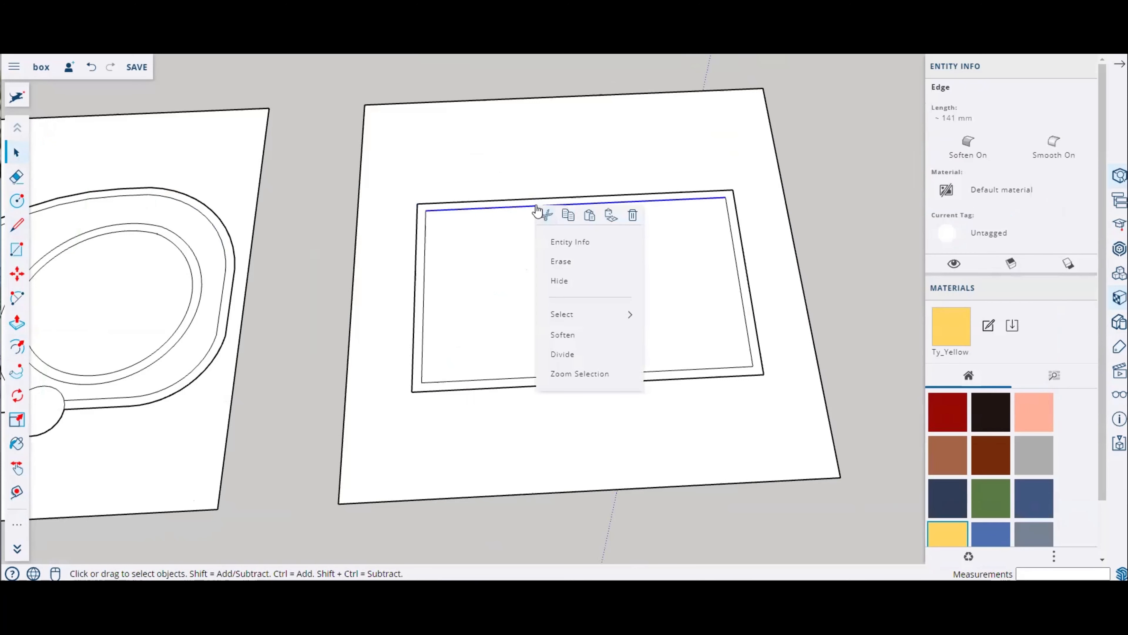
{"action": "left_click", "coordinate": [566, 355]}
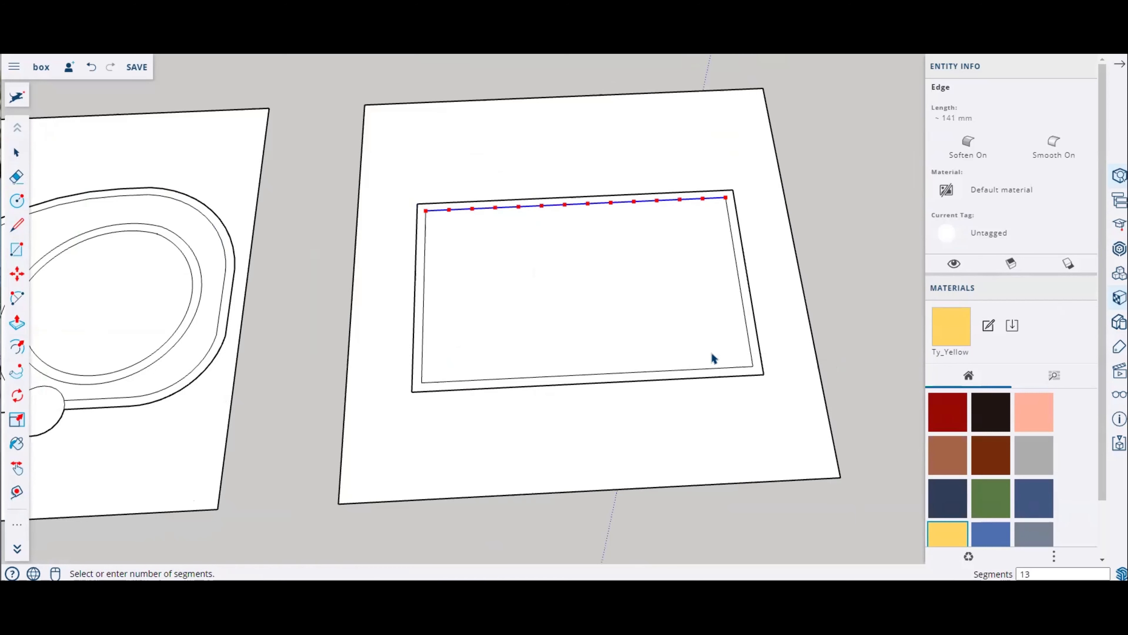
{"action": "left_click", "coordinate": [709, 362]}
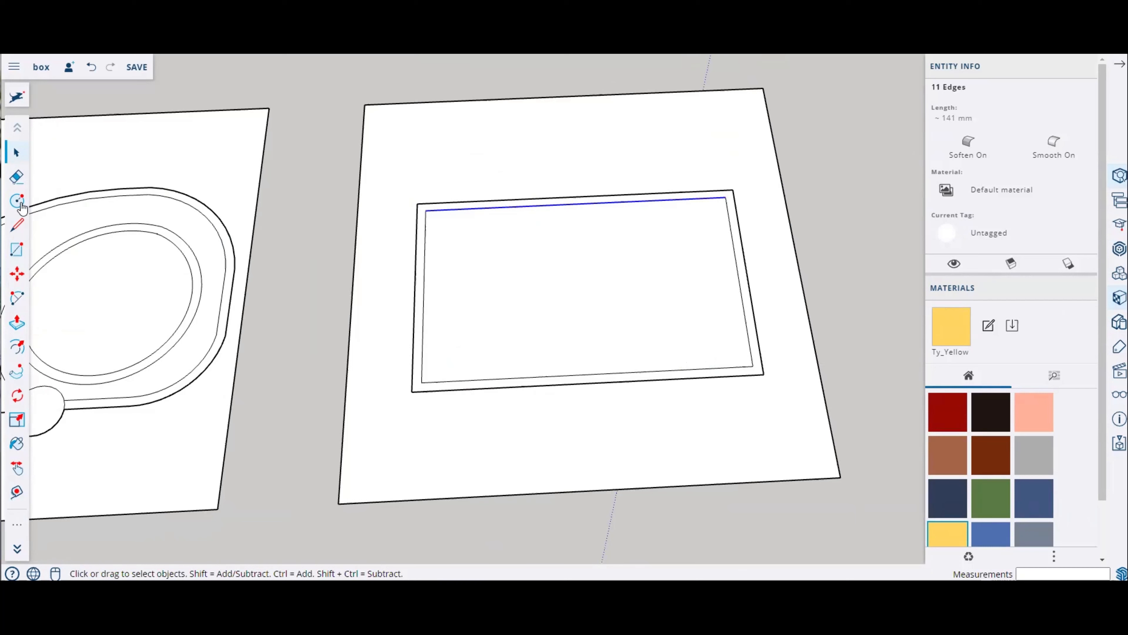
Step: Draw four parallel lines across the inner rectangle from the top edge's division points to the bottom edge
{"action": "left_click", "coordinate": [34, 230]}
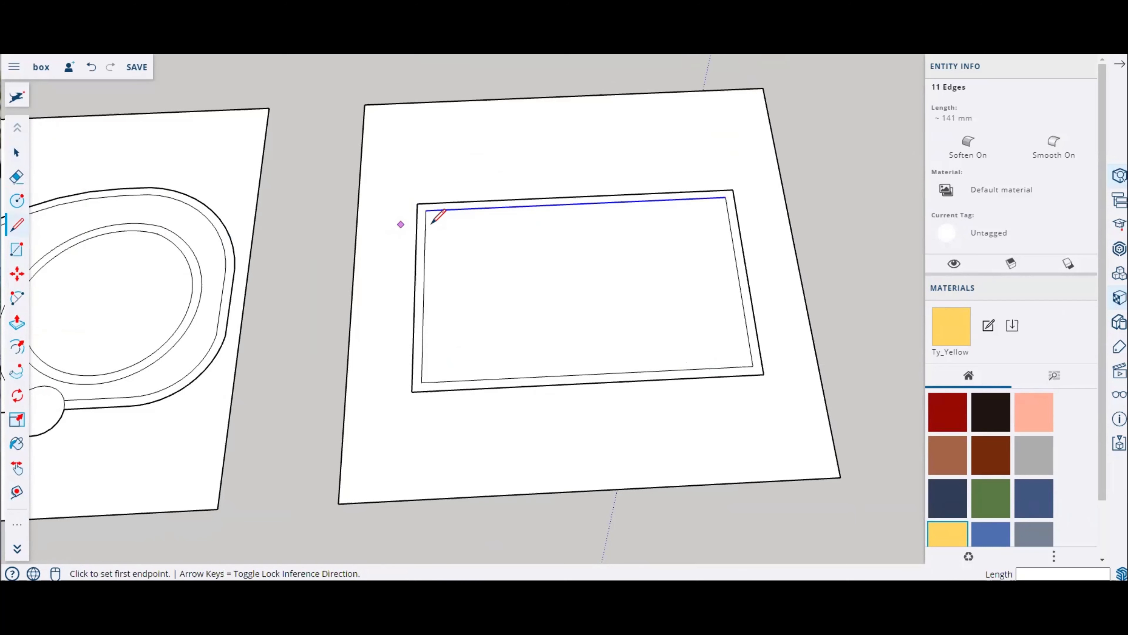
{"action": "left_click", "coordinate": [453, 210]}
{"action": "left_click", "coordinate": [452, 381]}
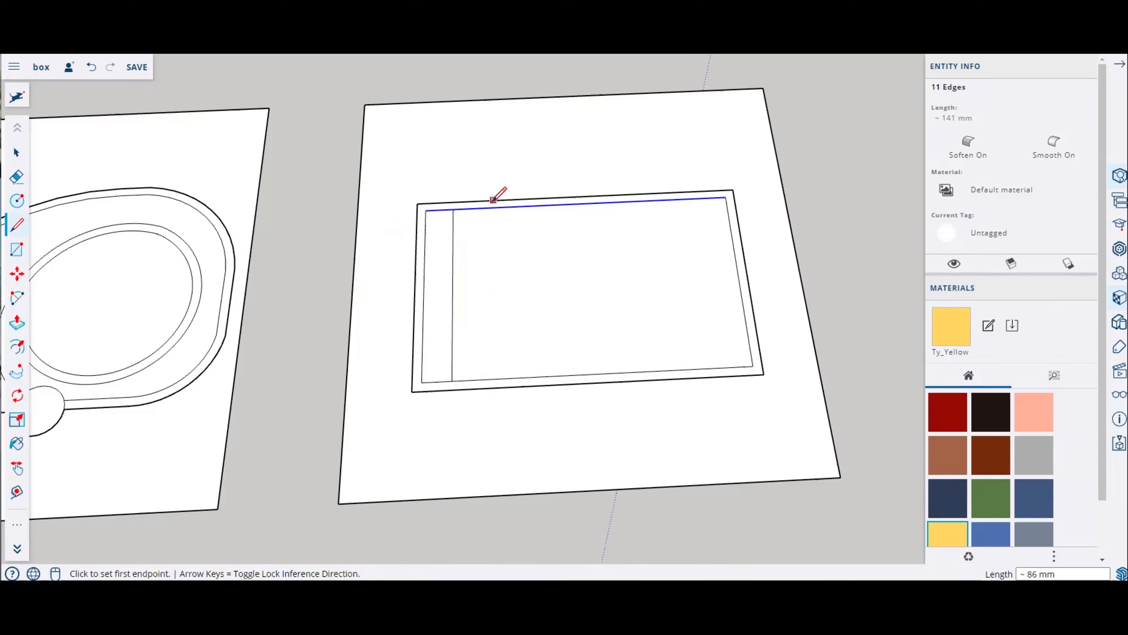
{"action": "left_click", "coordinate": [481, 208]}
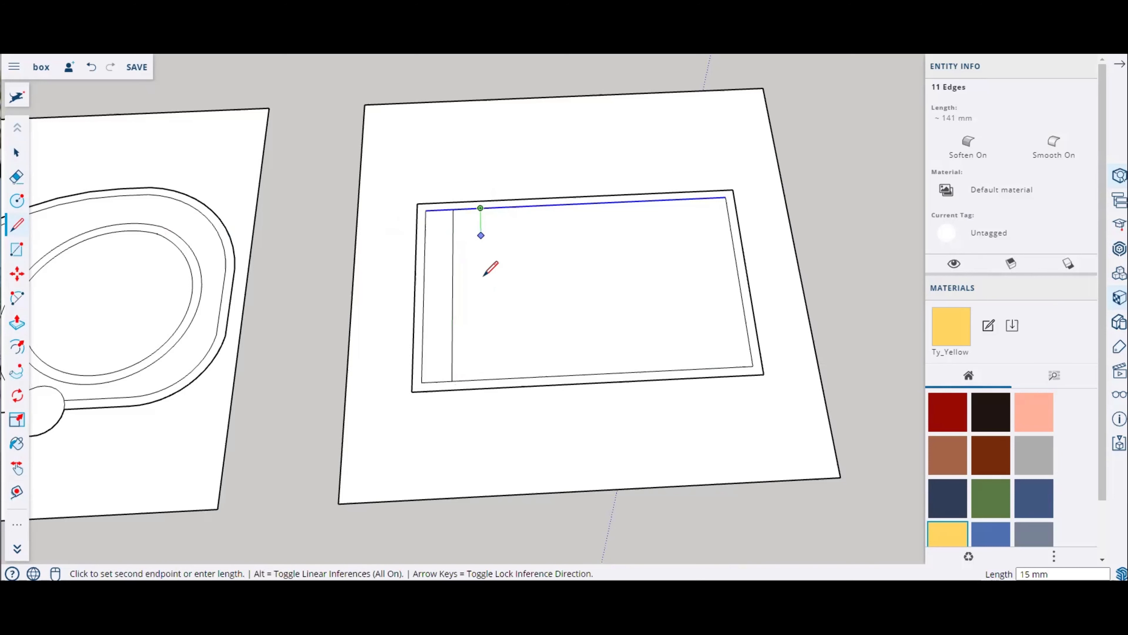
{"action": "left_click", "coordinate": [482, 380]}
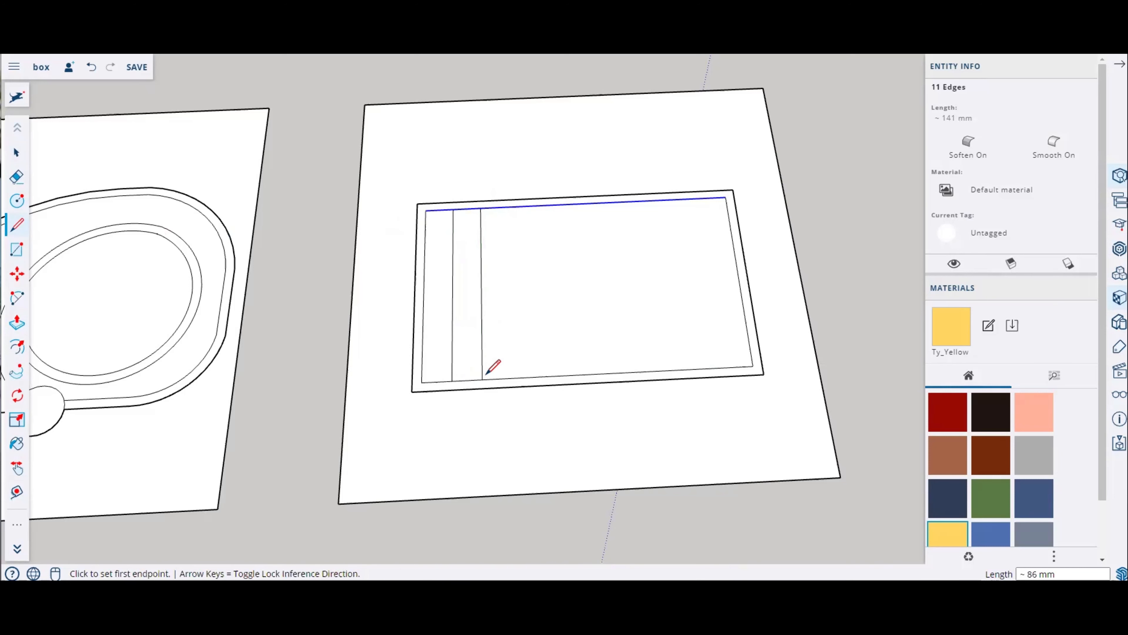
{"action": "left_click", "coordinate": [508, 207]}
{"action": "left_click", "coordinate": [512, 379]}
{"action": "left_click", "coordinate": [535, 206]}
{"action": "left_click", "coordinate": [542, 378]}
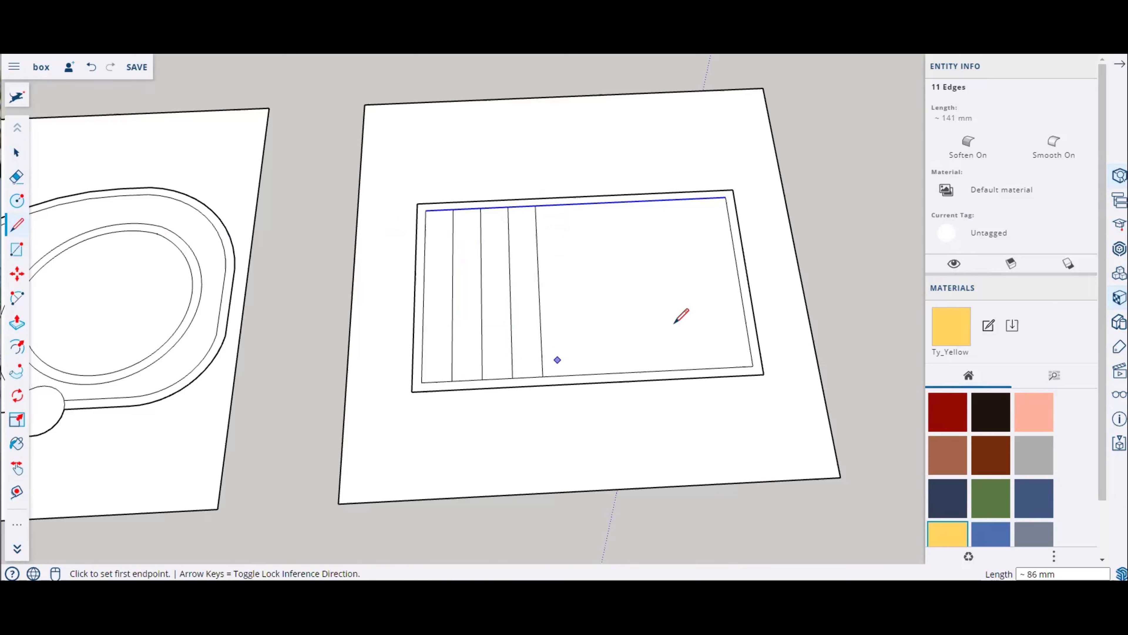
Step: Orbit and zoom around the second plate to inspect the divided strips
{"action": "scroll", "coordinate": [774, 327], "scroll_direction": "down", "scroll_amount": 3}
{"action": "scroll", "coordinate": [773, 328], "scroll_direction": "up", "scroll_amount": 2}
{"action": "middle_click_drag", "start_coordinate": [773, 328], "coordinate": [762, 358]}
{"action": "scroll", "coordinate": [761, 352], "scroll_direction": "down", "scroll_amount": 1}
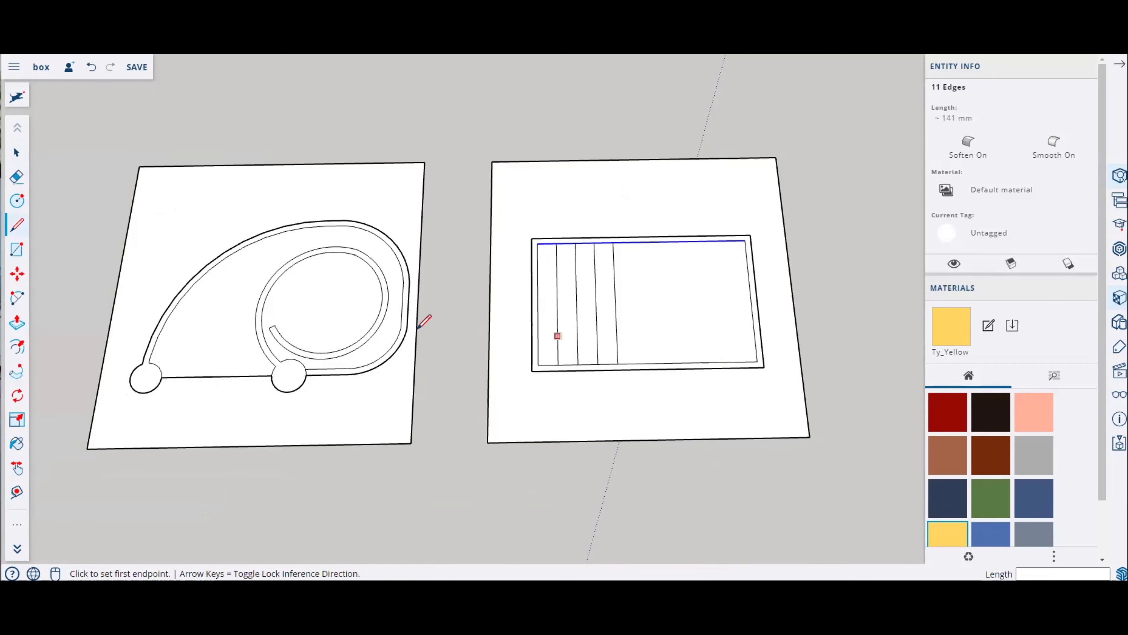
{"action": "scroll", "coordinate": [420, 323], "scroll_direction": "up", "scroll_amount": 1}
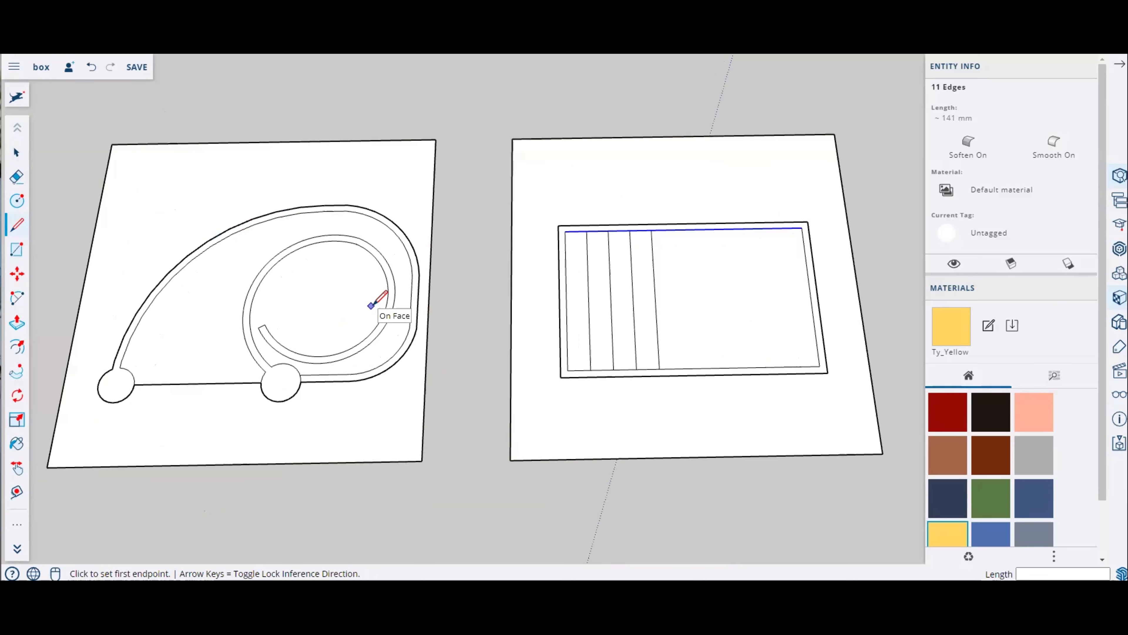
{"action": "scroll", "coordinate": [887, 347], "scroll_direction": "up", "scroll_amount": 1}
{"action": "scroll", "coordinate": [644, 249], "scroll_direction": "up", "scroll_amount": 2}
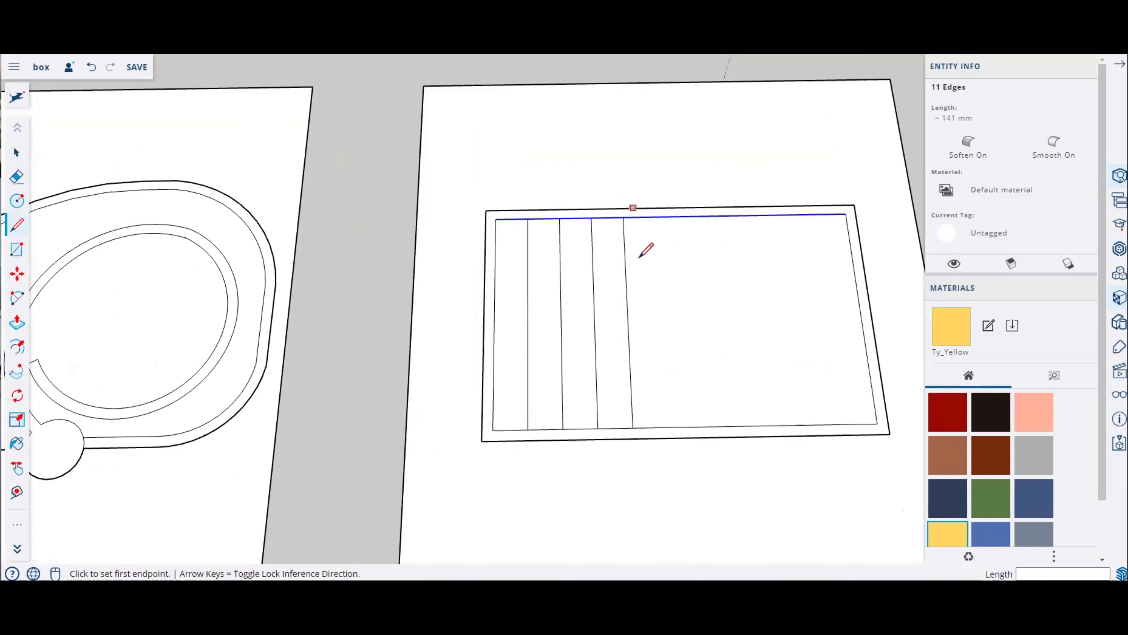
{"action": "scroll", "coordinate": [390, 267], "scroll_direction": "up", "scroll_amount": 1}
{"action": "mouse_move", "coordinate": [390, 267]}
{"action": "middle_mouse_down"}
{"action": "mouse_move", "coordinate": [701, 341]}
{"action": "mouse_move", "coordinate": [443, 171]}
{"action": "mouse_move", "coordinate": [416, 204]}
{"action": "mouse_move", "coordinate": [588, 301]}
{"action": "middle_mouse_up"}
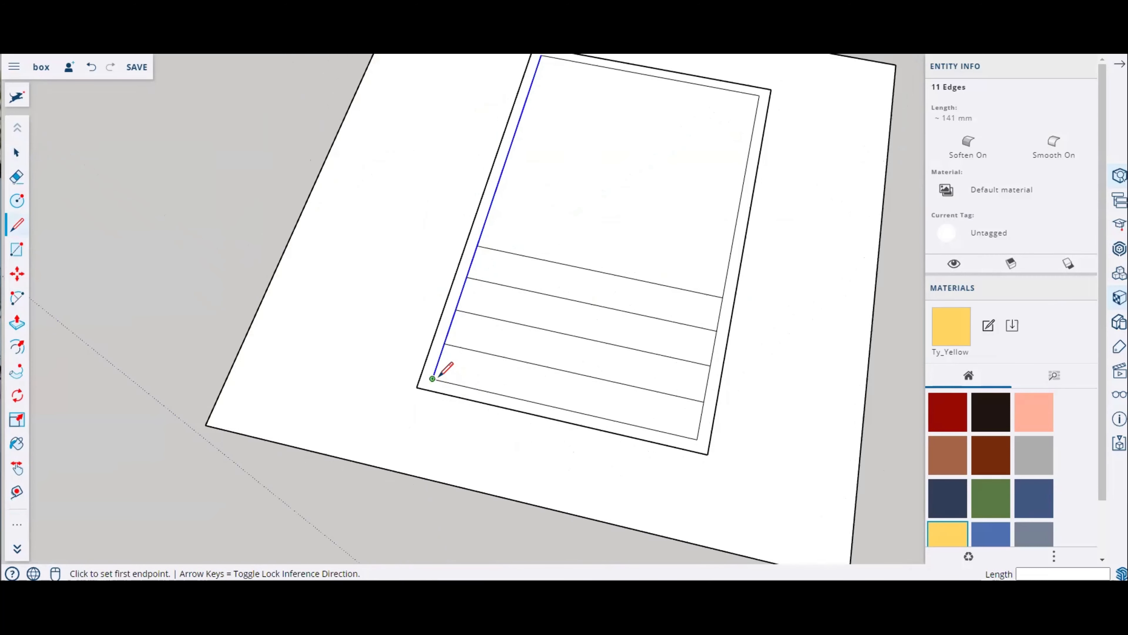
{"action": "middle_click_drag", "start_coordinate": [534, 377], "coordinate": [466, 232]}
{"action": "scroll", "coordinate": [491, 252], "scroll_direction": "up", "scroll_amount": 3}
{"action": "left_click", "coordinate": [485, 258]}
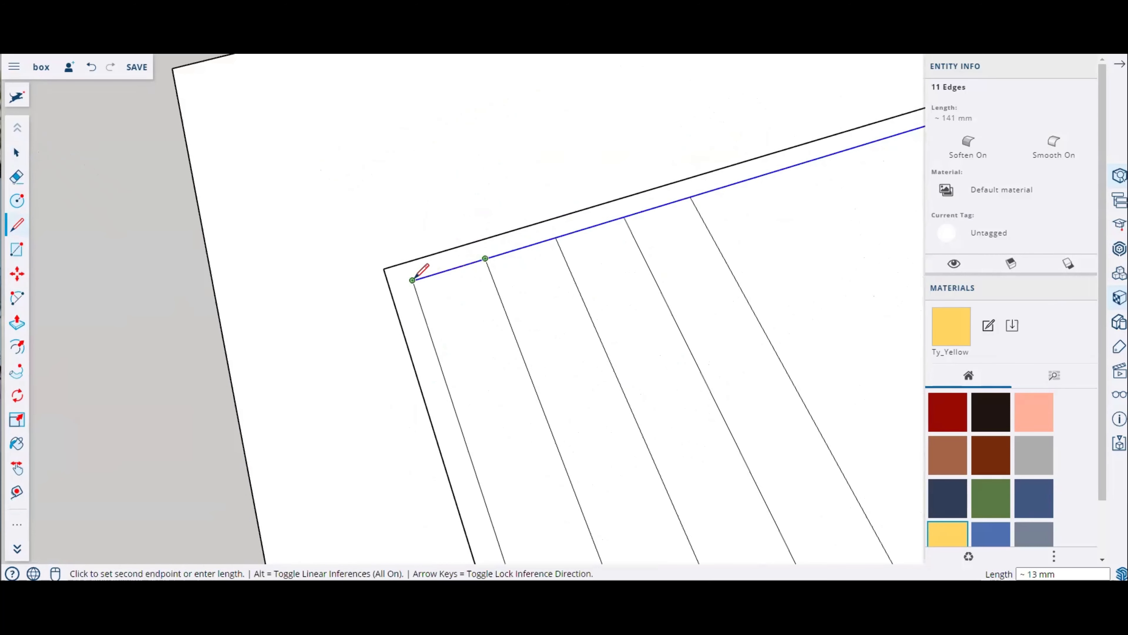
{"action": "left_click", "coordinate": [413, 280]}
{"action": "left_click", "coordinate": [555, 237]}
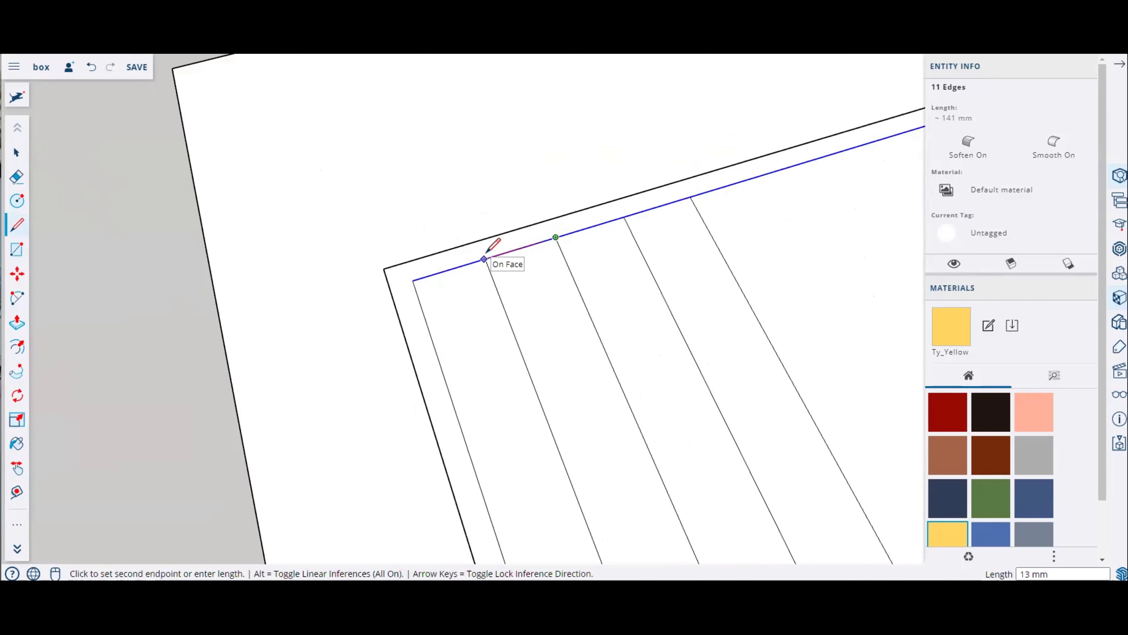
{"action": "left_click", "coordinate": [484, 259]}
Step: Offset each of the four strips inward by 2 mm
{"action": "scroll", "coordinate": [386, 237], "scroll_direction": "down", "scroll_amount": 3}
{"action": "middle_click_drag", "start_coordinate": [524, 262], "coordinate": [426, 286]}
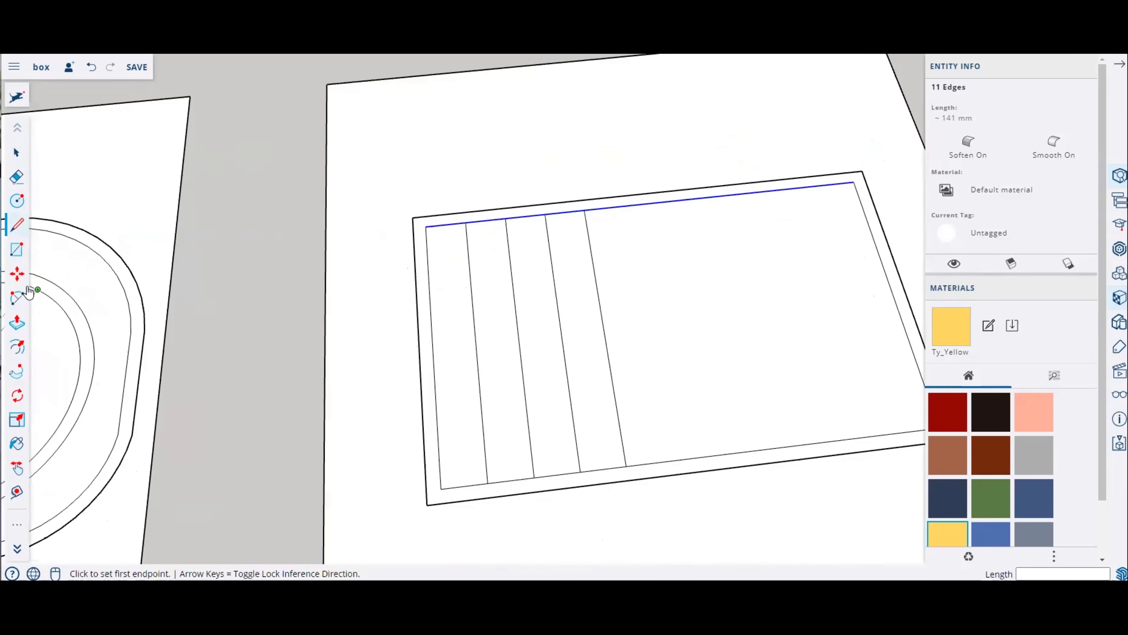
{"action": "left_click", "coordinate": [20, 351]}
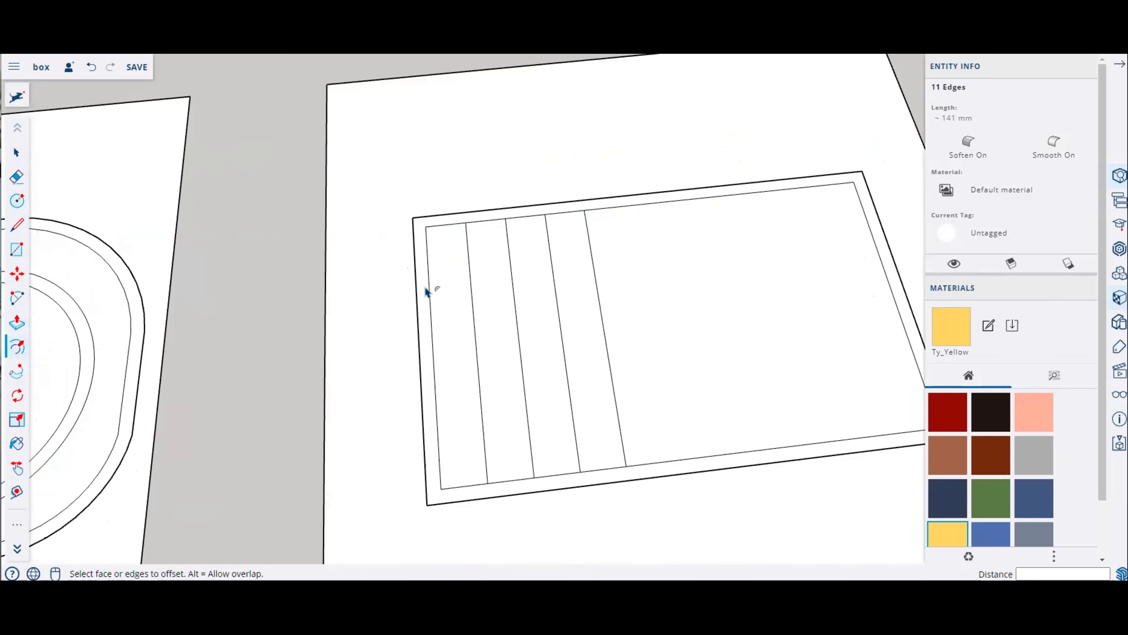
{"action": "scroll", "coordinate": [474, 272], "scroll_direction": "up", "scroll_amount": 5}
{"action": "left_click", "coordinate": [480, 271]}
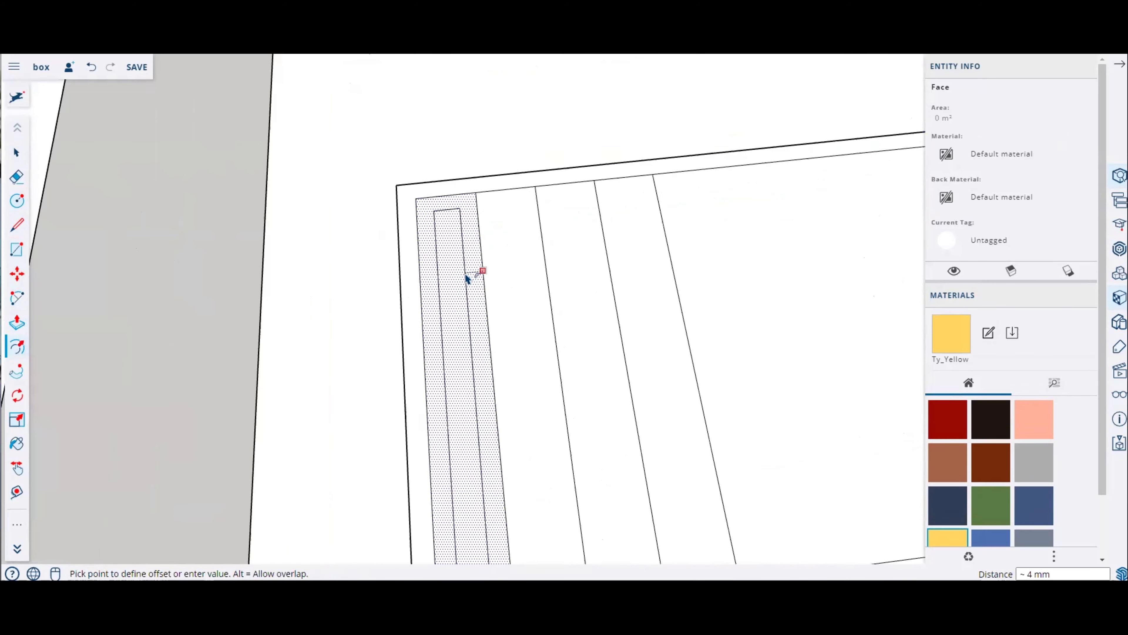
{"action": "type", "text": "2"}
{"action": "key", "text": "Return"}
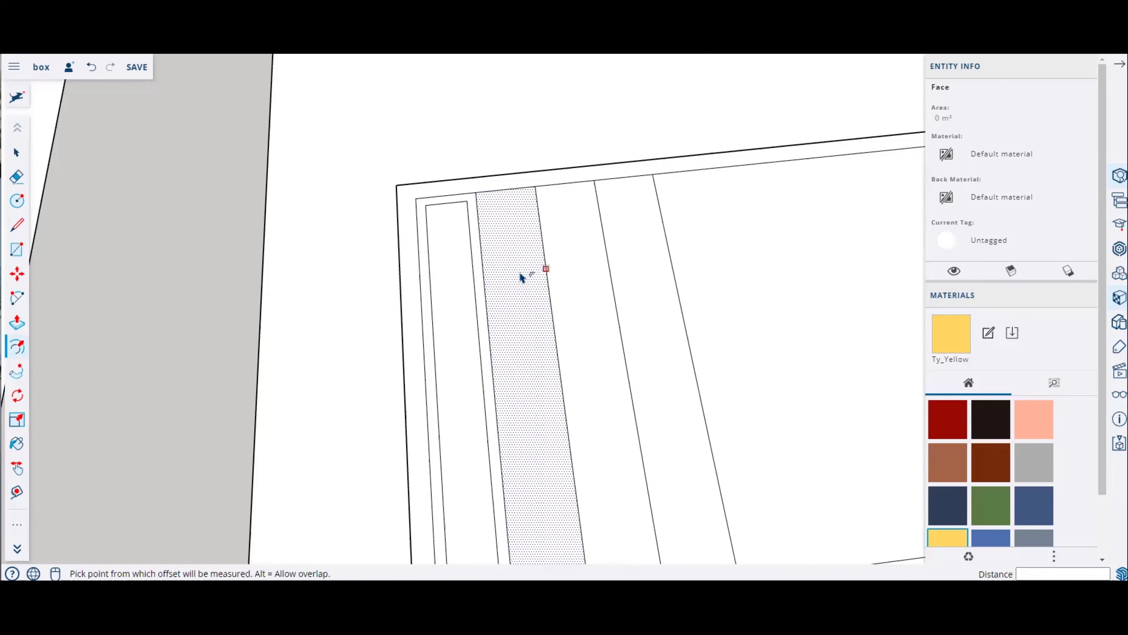
{"action": "double_click", "coordinate": [521, 273]}
{"action": "double_click", "coordinate": [569, 273]}
{"action": "double_click", "coordinate": [635, 272]}
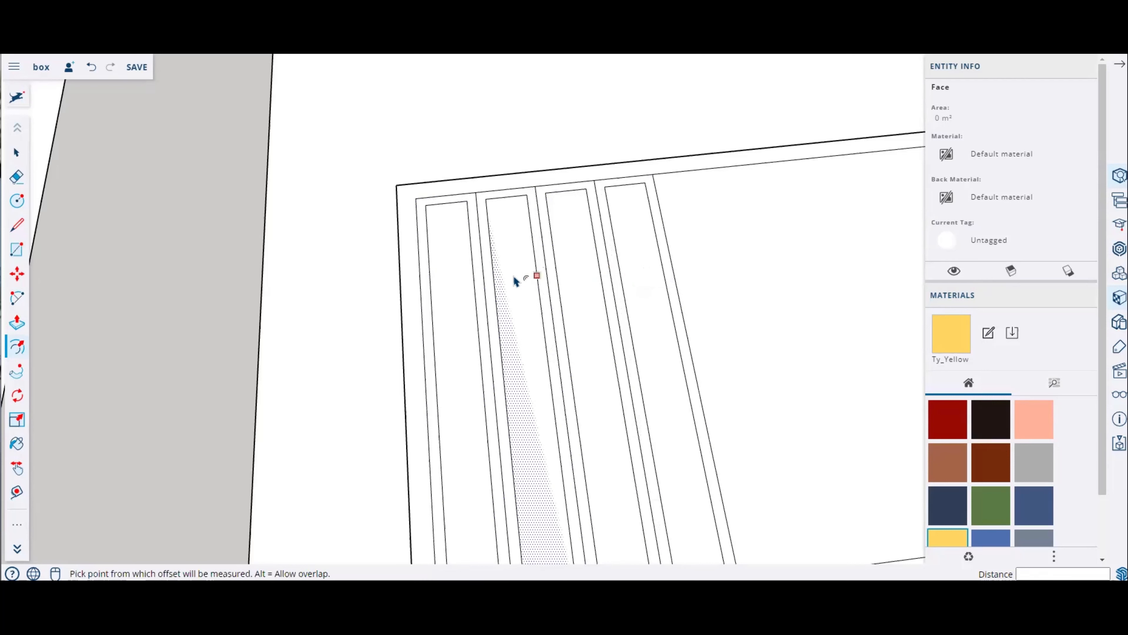
Step: Draw short lines extending the strip edges past the end of the inner rectangle
{"action": "left_click", "coordinate": [20, 227]}
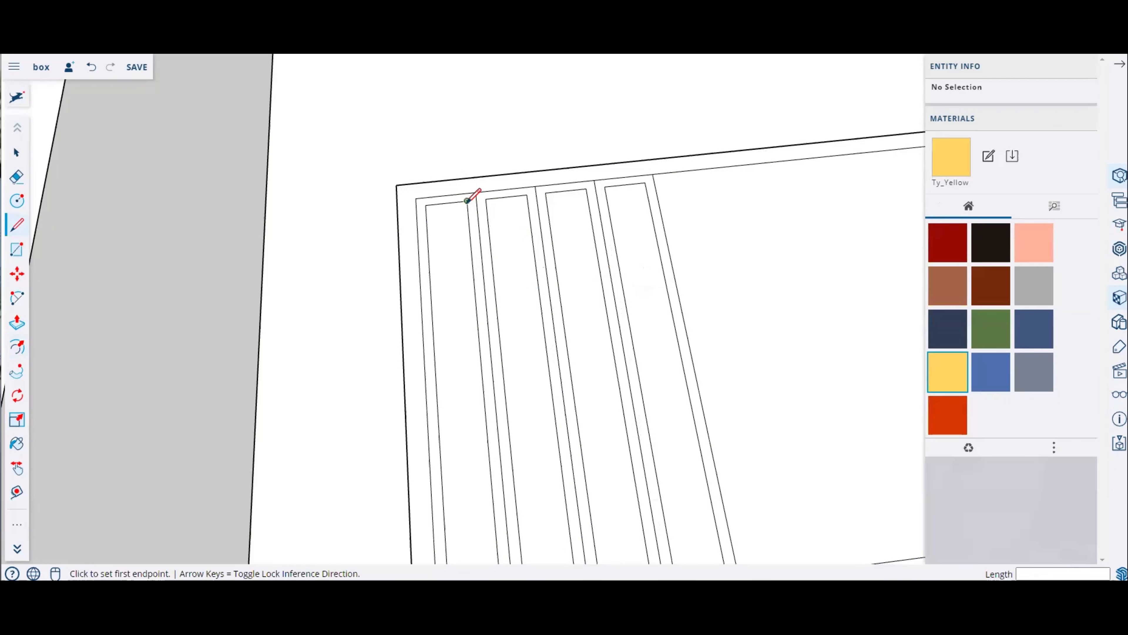
{"action": "left_click", "coordinate": [463, 164]}
{"action": "key", "text": "Escape"}
{"action": "left_click", "coordinate": [486, 199]}
{"action": "left_click", "coordinate": [482, 158]}
{"action": "key", "text": "Escape"}
{"action": "left_click", "coordinate": [526, 195]}
{"action": "key", "text": "Escape"}
{"action": "middle_click_drag", "start_coordinate": [627, 203], "coordinate": [564, 188]}
{"action": "left_click", "coordinate": [581, 192]}
{"action": "left_click", "coordinate": [580, 146]}
{"action": "key", "text": "Escape"}
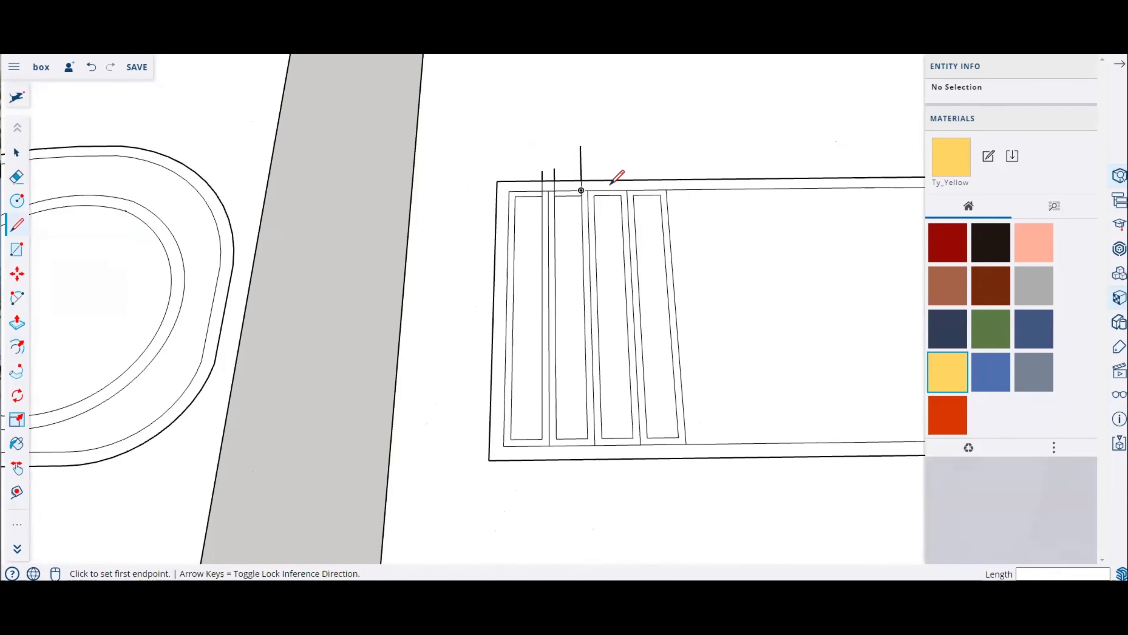
{"action": "left_click", "coordinate": [587, 190]}
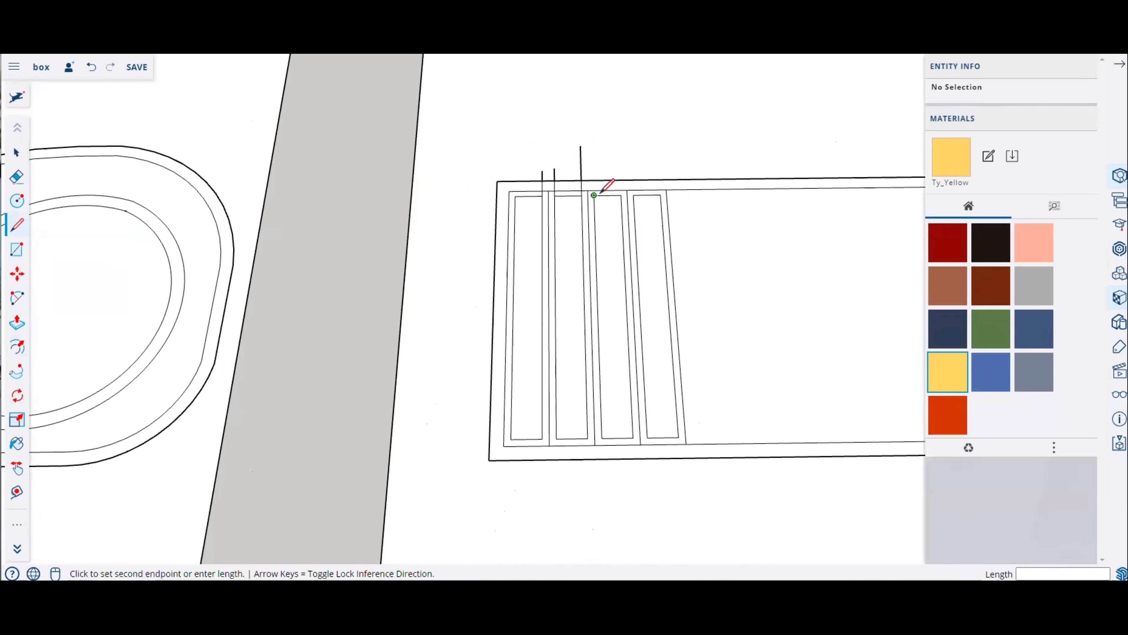
Step: Extend two more strip edges past the same end of the rectangle with short lines
{"action": "middle_click_drag", "start_coordinate": [600, 131], "coordinate": [964, 121]}
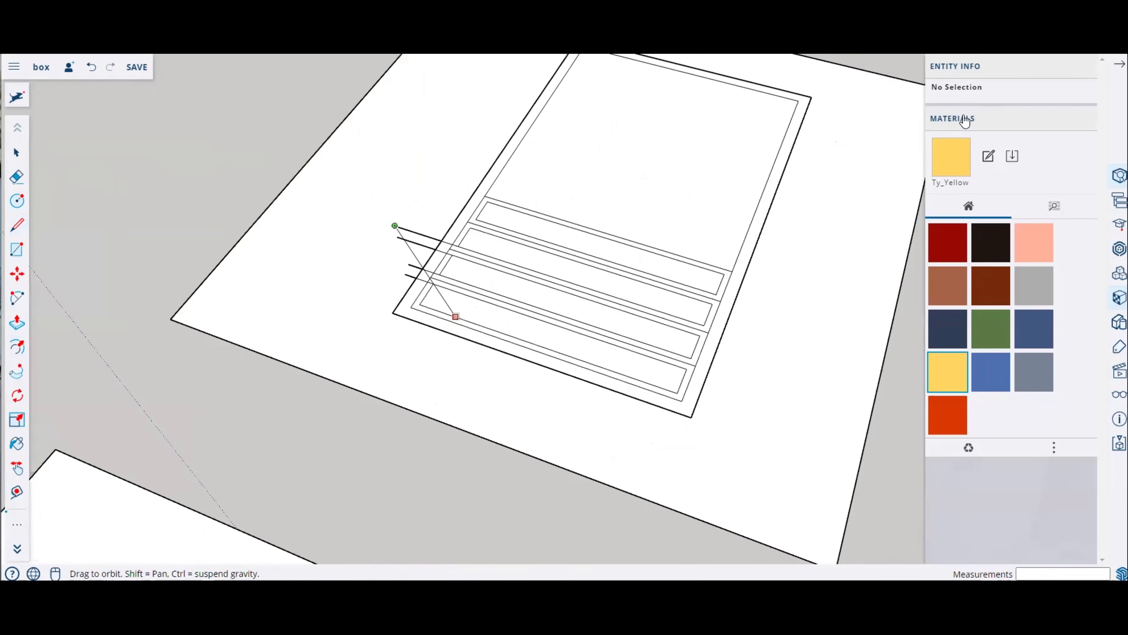
{"action": "middle_click_drag", "start_coordinate": [426, 164], "coordinate": [549, 238]}
{"action": "key", "text": "Escape"}
{"action": "scroll", "coordinate": [445, 245], "scroll_direction": "up", "scroll_amount": 4}
{"action": "left_click", "coordinate": [444, 246]}
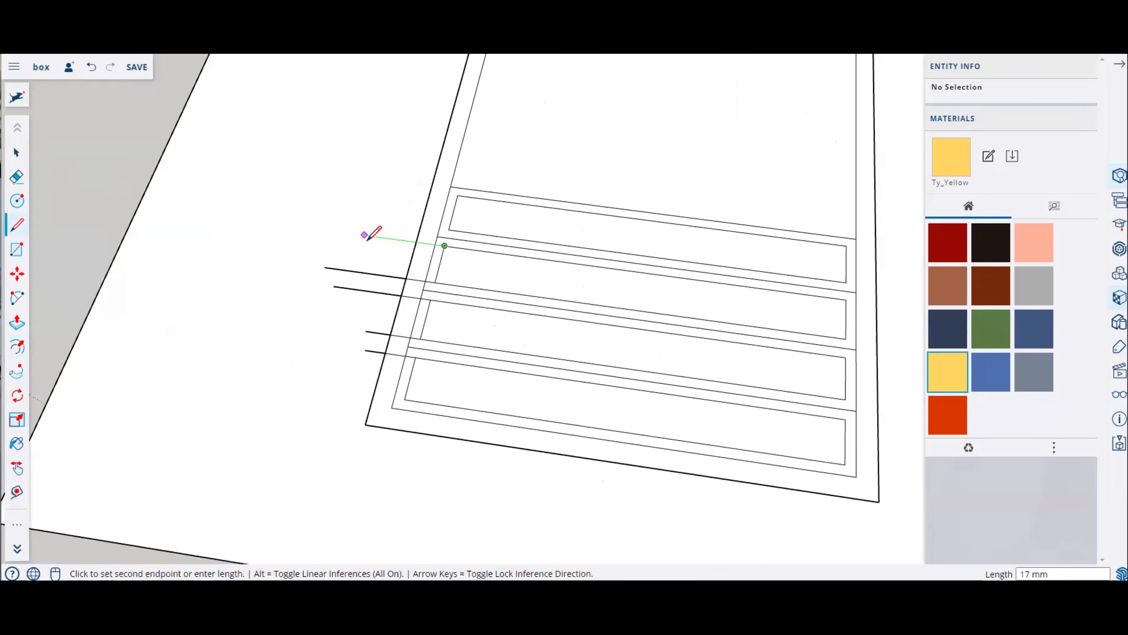
{"action": "key", "text": "Escape"}
{"action": "left_click", "coordinate": [449, 230]}
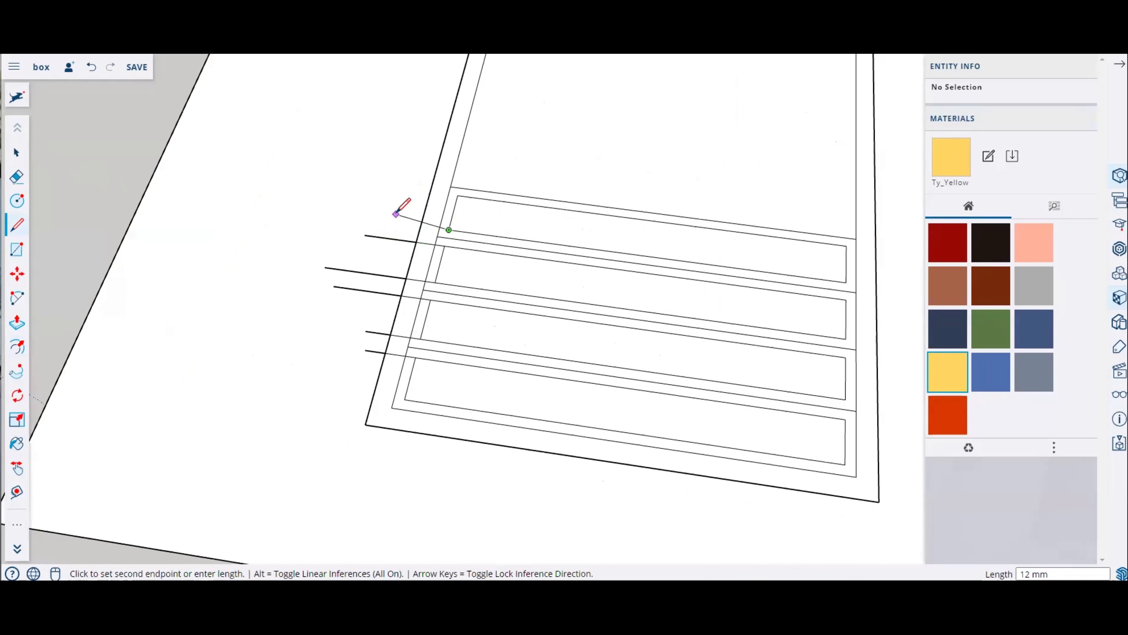
{"action": "left_click", "coordinate": [383, 221]}
{"action": "key", "text": "Escape"}
{"action": "left_click", "coordinate": [458, 194]}
{"action": "left_click", "coordinate": [391, 181]}
{"action": "key", "text": "Escape"}
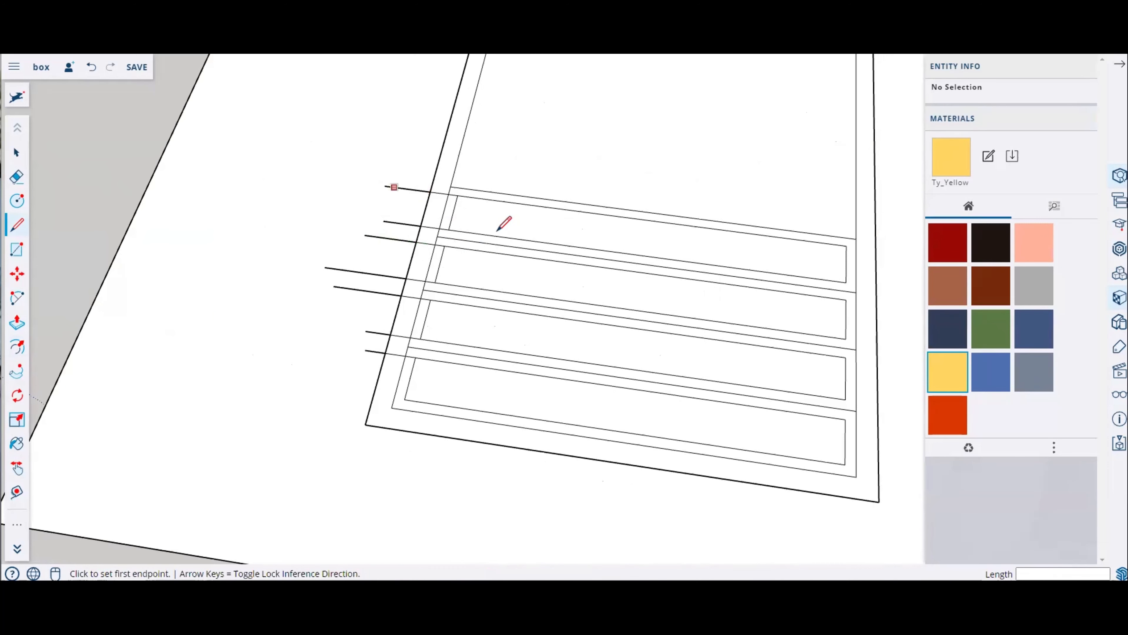
Step: Draw three lines extending the strip edges past the rectangle's opposite side
{"action": "scroll", "coordinate": [312, 196], "scroll_direction": "down", "scroll_amount": 3}
{"action": "scroll", "coordinate": [683, 231], "scroll_direction": "up", "scroll_amount": 3}
{"action": "left_click", "coordinate": [668, 228]}
{"action": "left_click", "coordinate": [744, 237]}
{"action": "key", "text": "Escape"}
{"action": "left_click", "coordinate": [661, 263]}
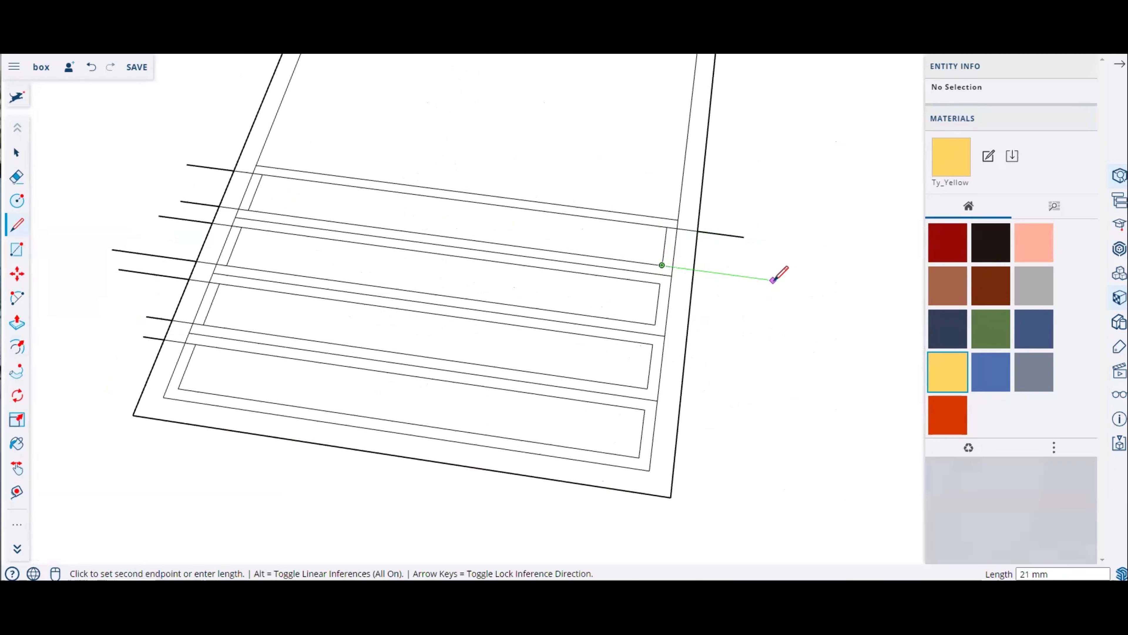
{"action": "left_click", "coordinate": [773, 280]}
{"action": "key", "text": "Escape"}
{"action": "left_click", "coordinate": [655, 324]}
{"action": "left_click", "coordinate": [748, 337]}
{"action": "key", "text": "Escape"}
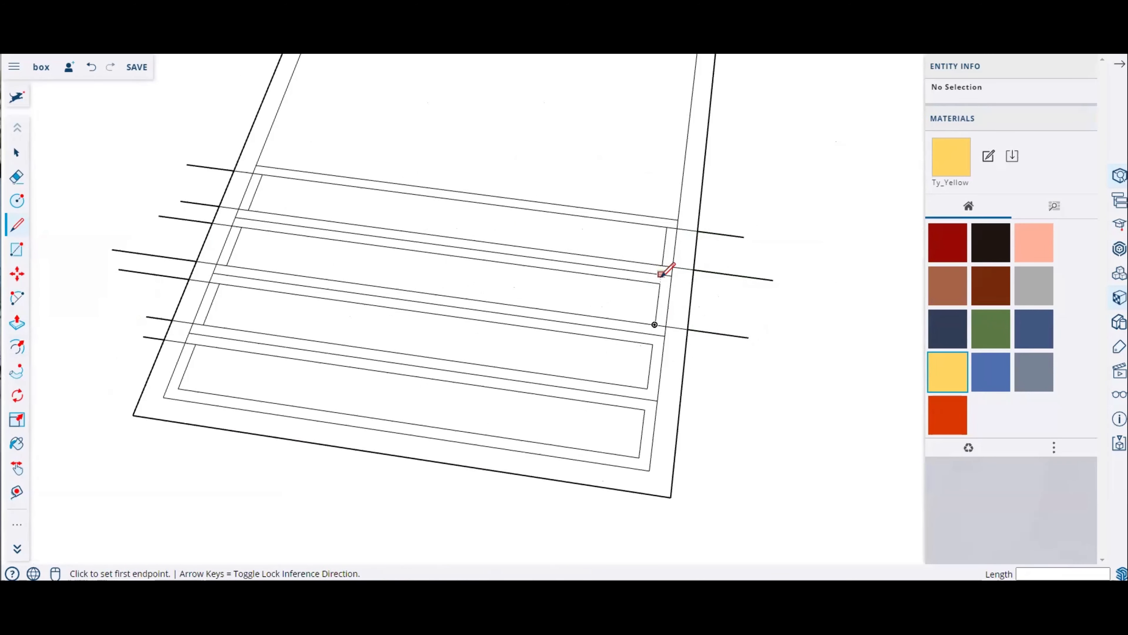
Step: Draw five more lines extending the remaining strip edges past the same side of the inner rectangle
{"action": "left_click", "coordinate": [660, 283]}
{"action": "left_click", "coordinate": [750, 295]}
{"action": "key", "text": "Escape"}
{"action": "left_click", "coordinate": [651, 350]}
{"action": "left_click", "coordinate": [773, 361]}
{"action": "key", "text": "Escape"}
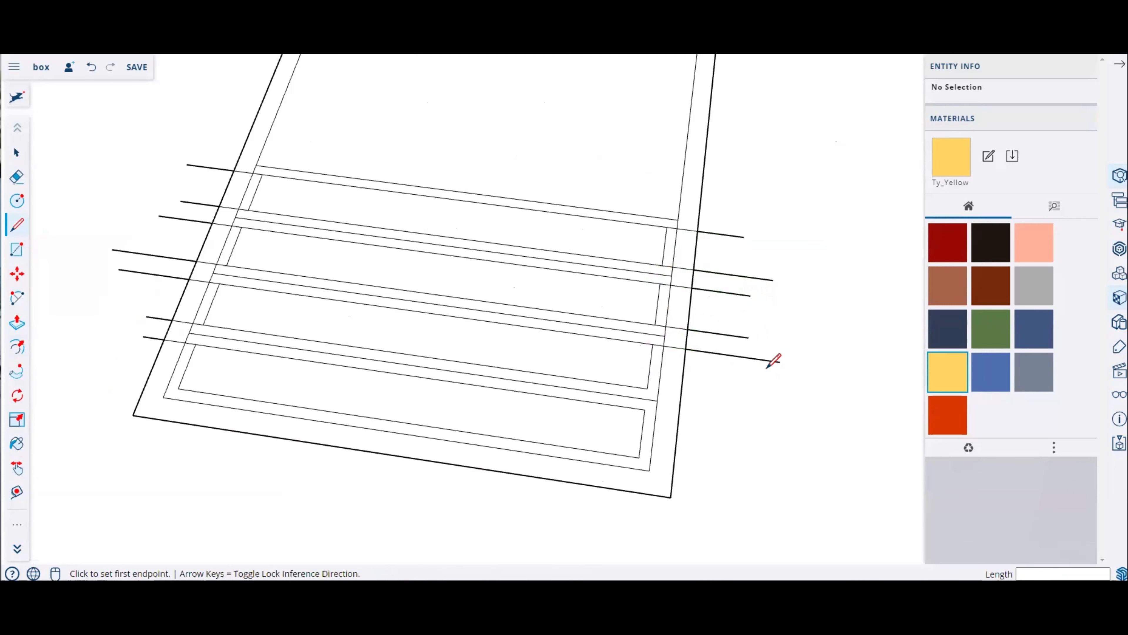
{"action": "left_click", "coordinate": [647, 388]}
{"action": "left_click", "coordinate": [795, 409]}
{"action": "key", "text": "Escape"}
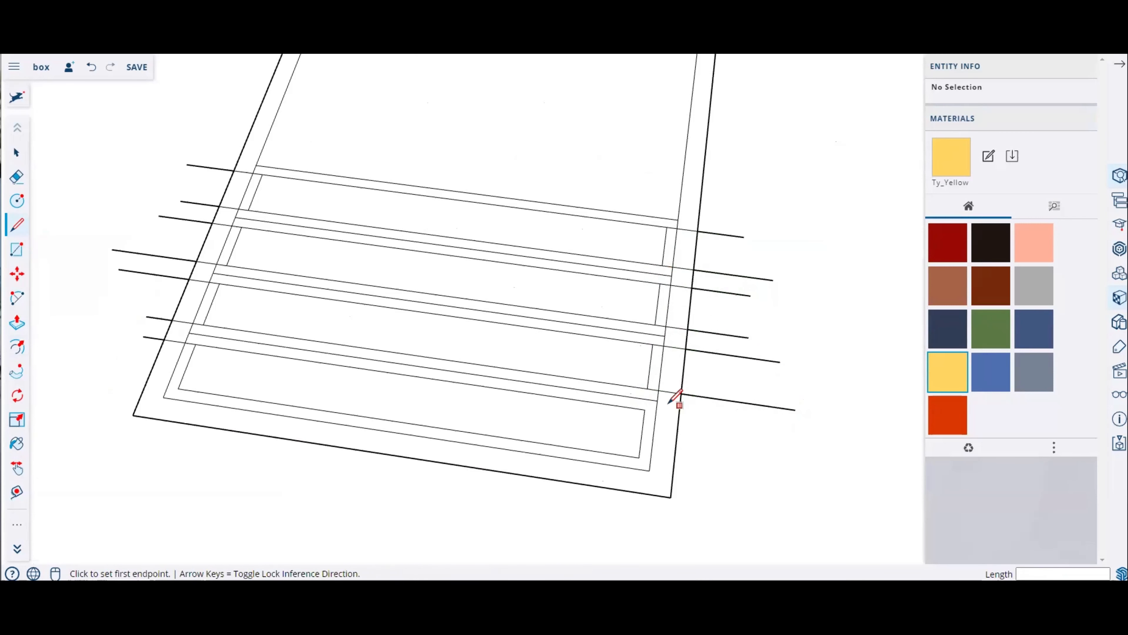
{"action": "left_click", "coordinate": [645, 409]}
{"action": "left_click", "coordinate": [764, 426]}
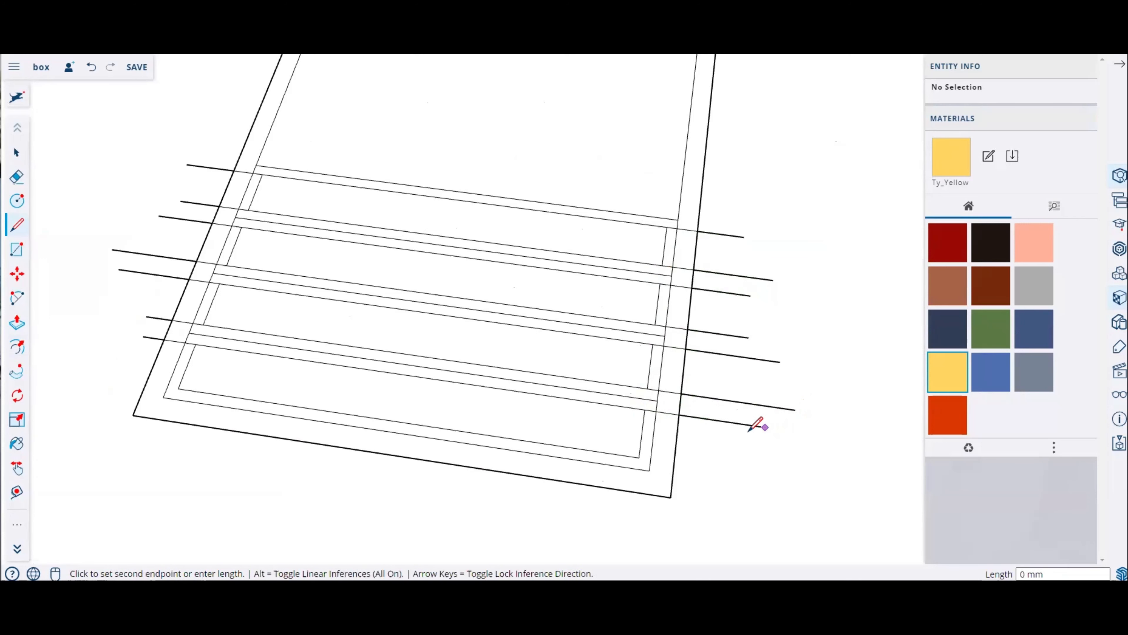
{"action": "key", "text": "Escape"}
{"action": "left_click", "coordinate": [638, 457]}
{"action": "left_click", "coordinate": [781, 478]}
{"action": "key", "text": "Escape"}
Step: Erase the extension lines and leftover edge segments at one end of the strips
{"action": "middle_click_drag", "start_coordinate": [622, 474], "coordinate": [422, 471]}
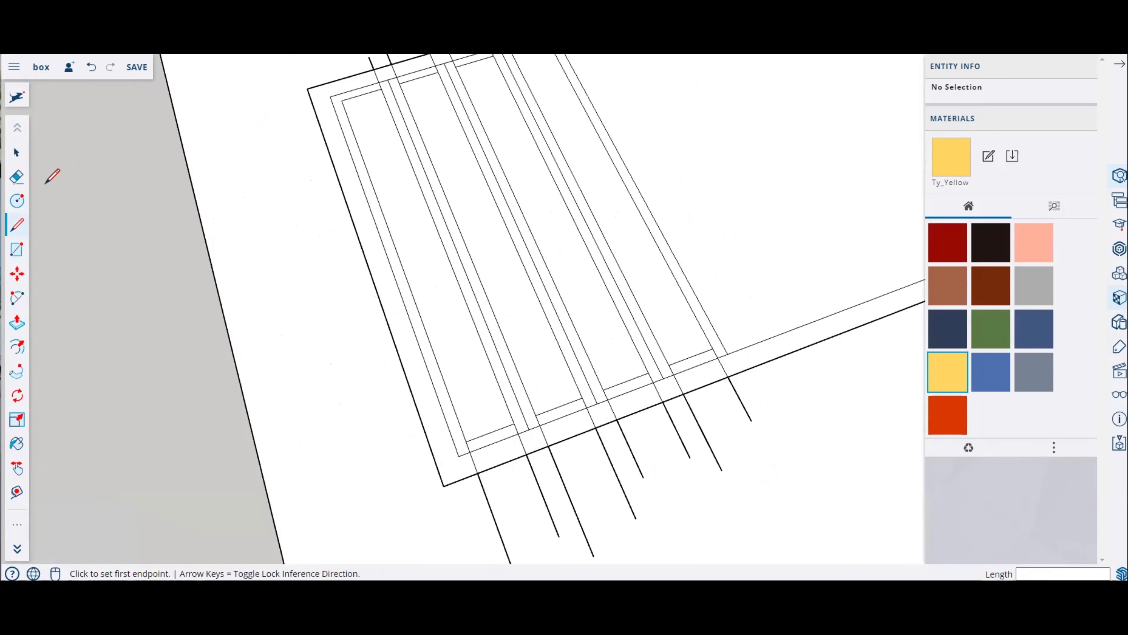
{"action": "left_click", "coordinate": [26, 187]}
{"action": "scroll", "coordinate": [456, 340], "scroll_direction": "down", "scroll_amount": 3}
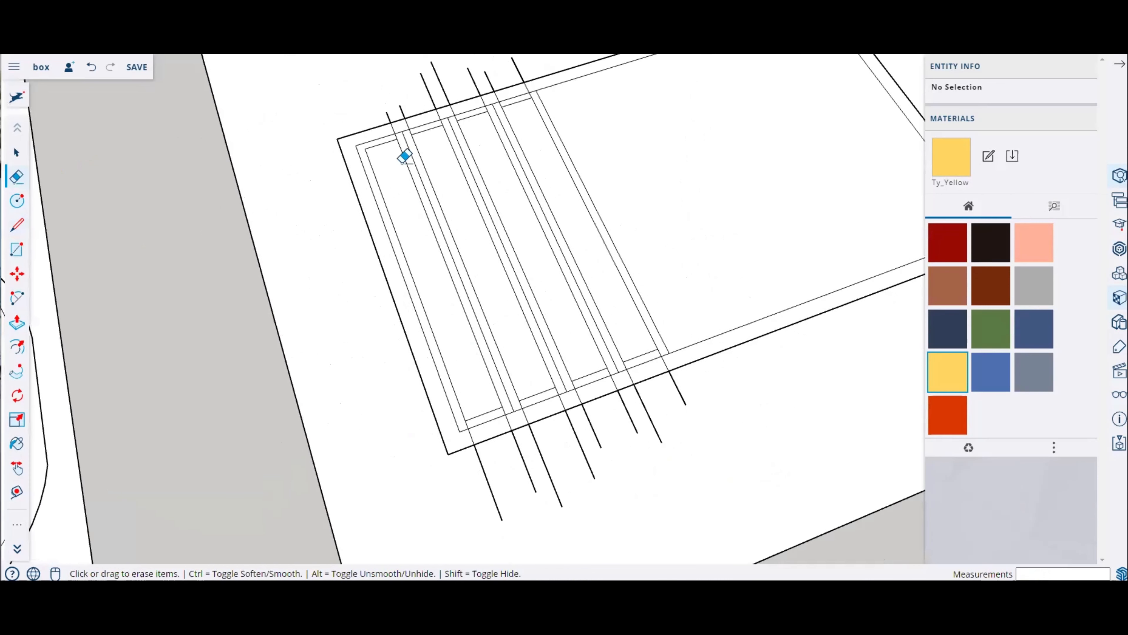
{"action": "scroll", "coordinate": [398, 142], "scroll_direction": "up", "scroll_amount": 7}
{"action": "left_click", "coordinate": [433, 182]}
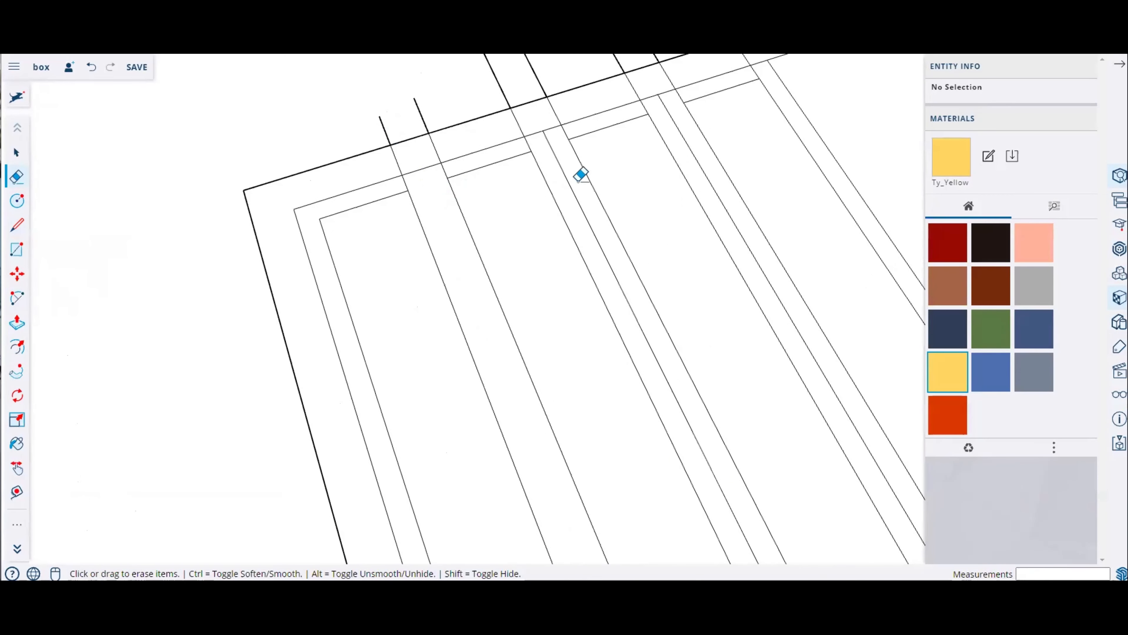
{"action": "left_click", "coordinate": [700, 164]}
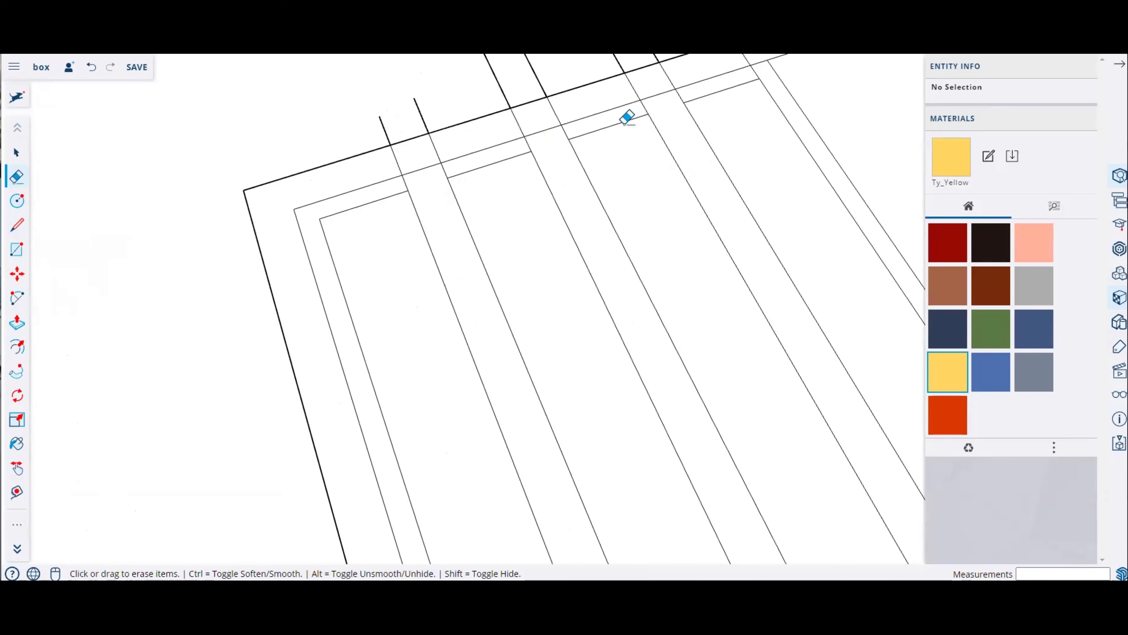
{"action": "left_click", "coordinate": [603, 126]}
{"action": "left_click", "coordinate": [484, 168]}
{"action": "left_click", "coordinate": [323, 217]}
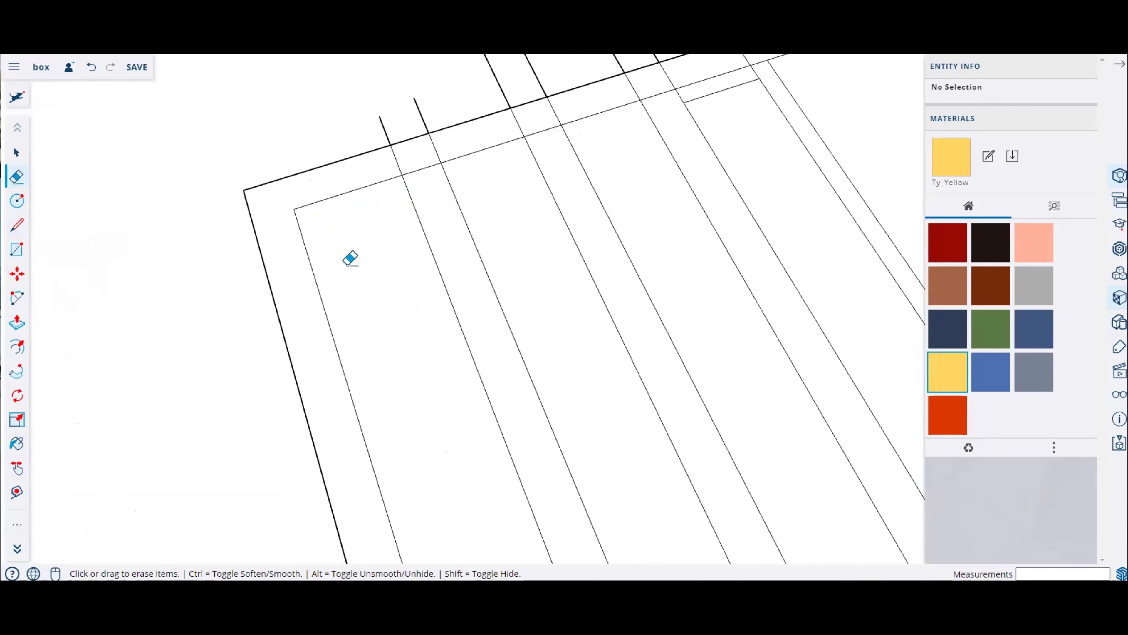
{"action": "middle_click_drag", "start_coordinate": [350, 257], "coordinate": [358, 181]}
{"action": "mouse_move", "coordinate": [358, 181]}
{"action": "left_mouse_down"}
{"action": "mouse_move", "coordinate": [555, 129]}
{"action": "mouse_move", "coordinate": [556, 143]}
{"action": "mouse_move", "coordinate": [373, 209]}
{"action": "left_mouse_up"}
{"action": "scroll", "coordinate": [548, 162], "scroll_direction": "up", "scroll_amount": 2}
{"action": "left_click_drag", "start_coordinate": [547, 171], "coordinate": [591, 162]}
{"action": "scroll", "coordinate": [521, 169], "scroll_direction": "down", "scroll_amount": 3}
{"action": "scroll", "coordinate": [499, 143], "scroll_direction": "up", "scroll_amount": 4}
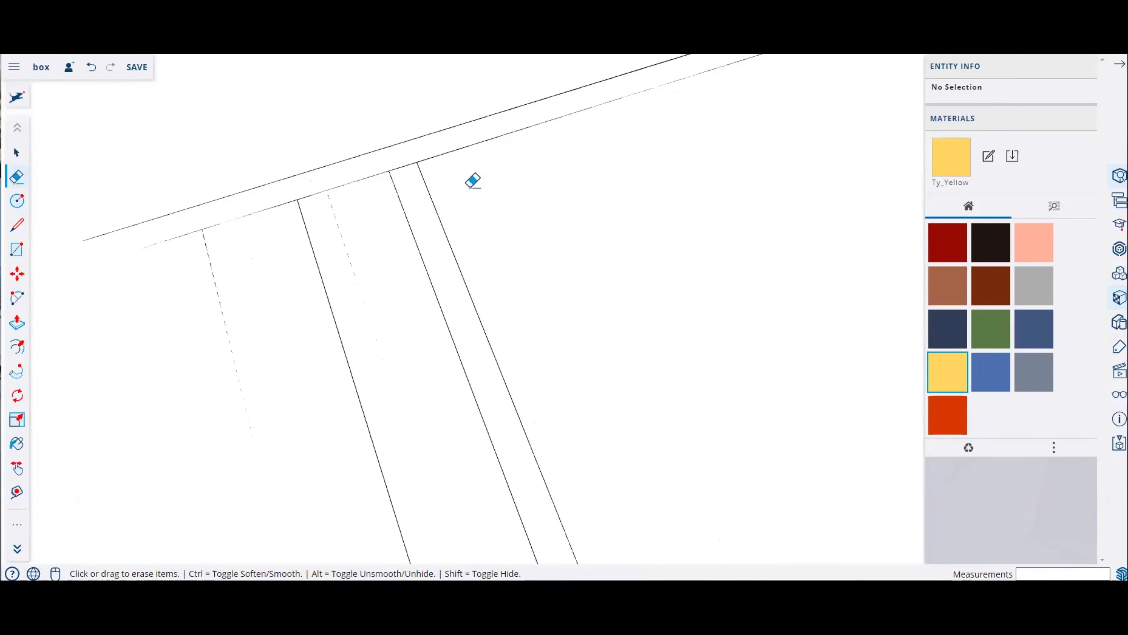
Step: Erase the extension lines and stray edges at the opposite end of the strips
{"action": "scroll", "coordinate": [471, 179], "scroll_direction": "down", "scroll_amount": 5}
{"action": "scroll", "coordinate": [510, 310], "scroll_direction": "up", "scroll_amount": 2}
{"action": "left_click_drag", "start_coordinate": [404, 377], "coordinate": [558, 300]}
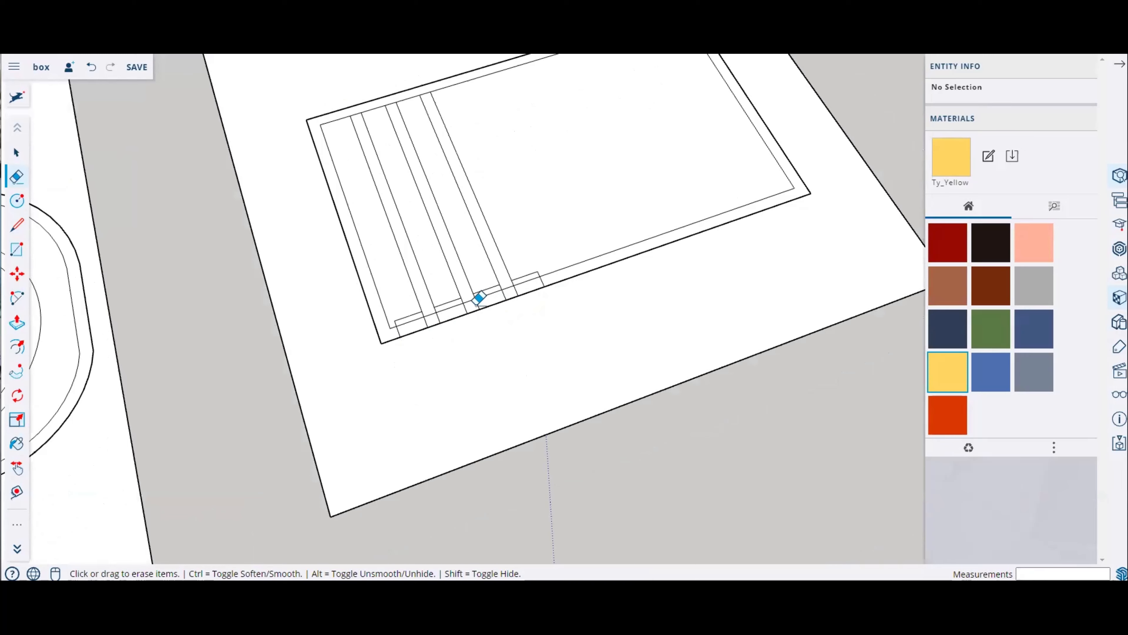
{"action": "scroll", "coordinate": [437, 308], "scroll_direction": "up", "scroll_amount": 3}
{"action": "mouse_move", "coordinate": [363, 337]}
{"action": "left_mouse_down"}
{"action": "mouse_move", "coordinate": [387, 342]}
{"action": "mouse_move", "coordinate": [644, 251]}
{"action": "mouse_move", "coordinate": [634, 226]}
{"action": "mouse_move", "coordinate": [551, 247]}
{"action": "left_mouse_up"}
{"action": "left_click", "coordinate": [543, 263]}
{"action": "left_click", "coordinate": [457, 294]}
{"action": "left_click", "coordinate": [380, 321]}
{"action": "left_click", "coordinate": [352, 336]}
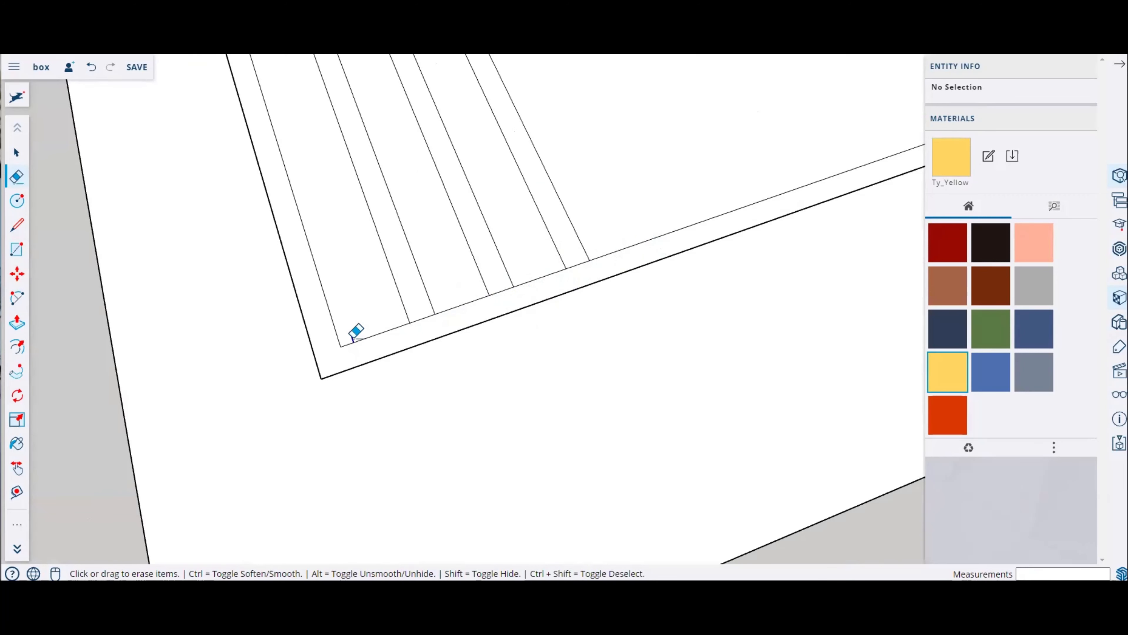
{"action": "scroll", "coordinate": [628, 349], "scroll_direction": "down", "scroll_amount": 5}
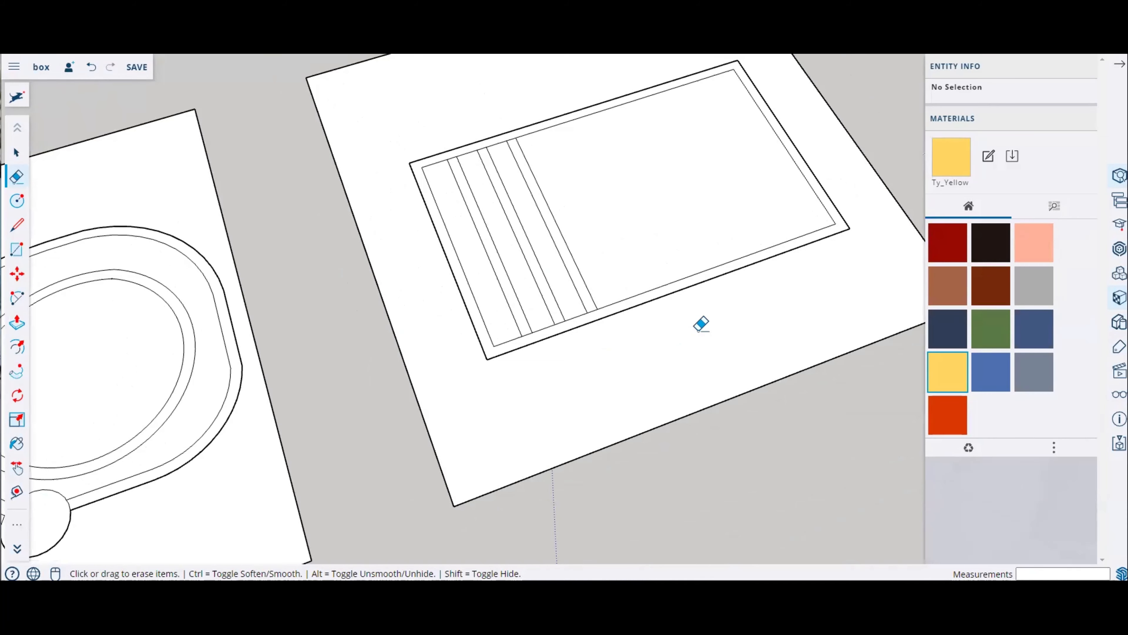
{"action": "middle_click_drag", "start_coordinate": [735, 381], "coordinate": [674, 247]}
{"action": "scroll", "coordinate": [542, 340], "scroll_direction": "up", "scroll_amount": 5}
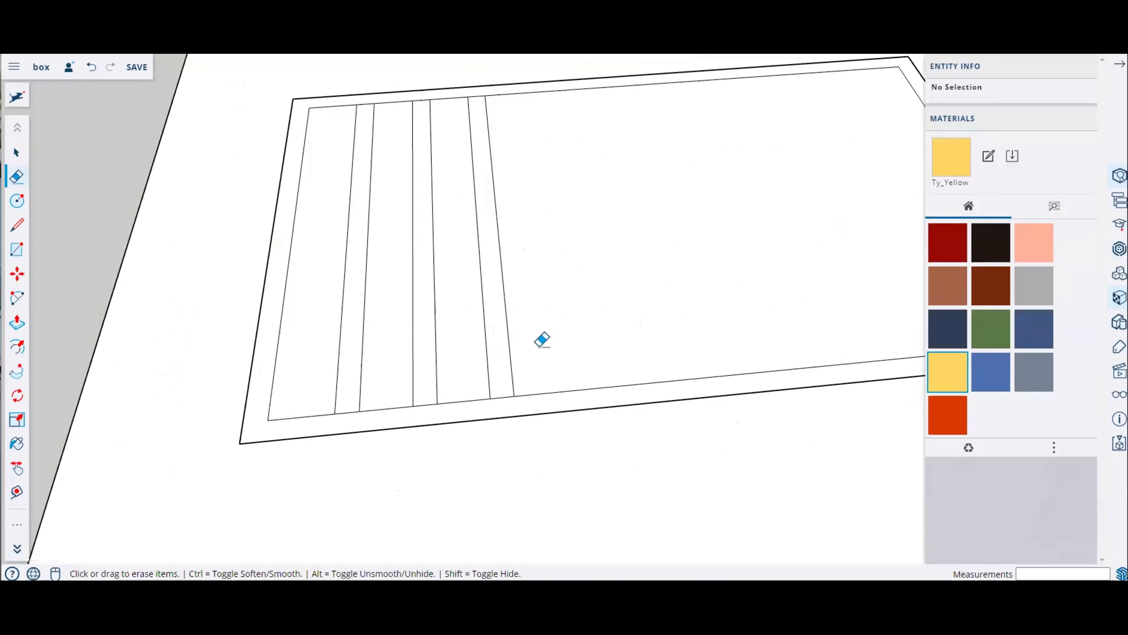
{"action": "mouse_move", "coordinate": [542, 340]}
{"action": "middle_mouse_down"}
{"action": "mouse_move", "coordinate": [788, 199]}
{"action": "mouse_move", "coordinate": [514, 199]}
{"action": "mouse_move", "coordinate": [611, 314]}
{"action": "mouse_move", "coordinate": [577, 348]}
{"action": "mouse_move", "coordinate": [279, 242]}
{"action": "middle_mouse_up"}
{"action": "key", "text": "e"}
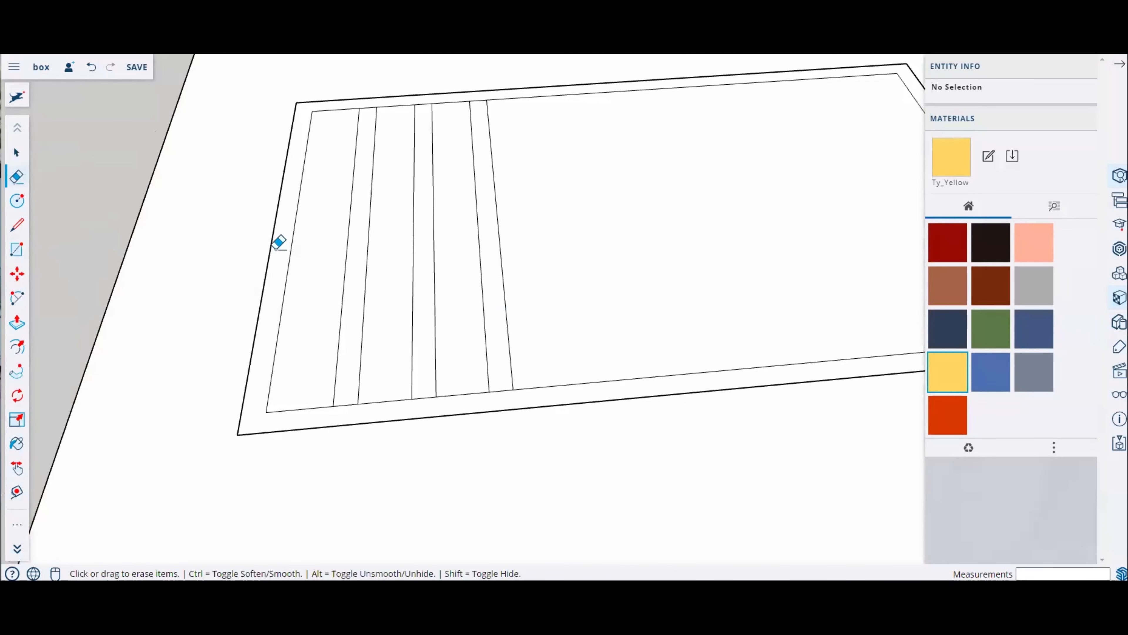
Step: Redraw the missing segments of the inner rectangle's edge between the strips
{"action": "left_click", "coordinate": [17, 230]}
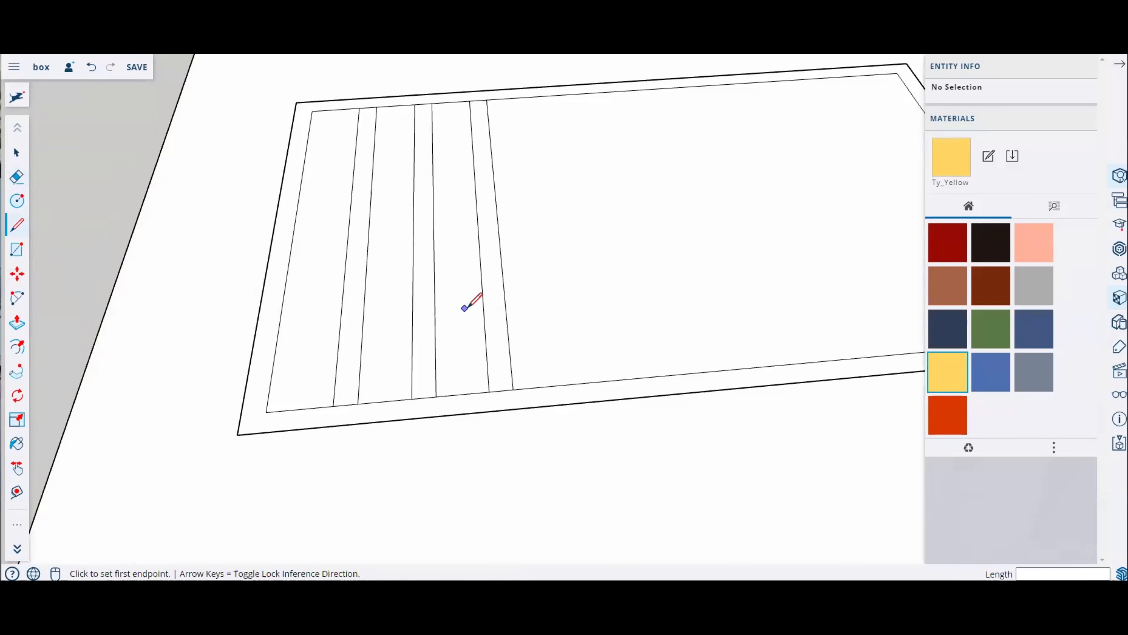
{"action": "scroll", "coordinate": [526, 360], "scroll_direction": "down", "scroll_amount": 1}
{"action": "scroll", "coordinate": [415, 186], "scroll_direction": "up", "scroll_amount": 5}
{"action": "left_click", "coordinate": [404, 206]}
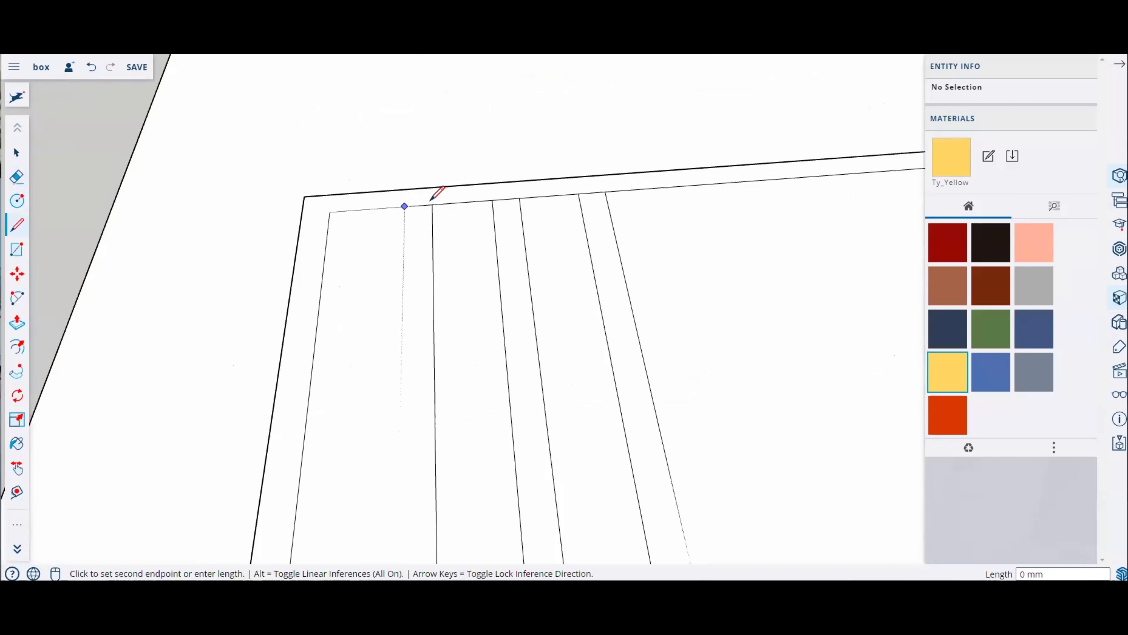
{"action": "left_click", "coordinate": [328, 212]}
{"action": "left_click", "coordinate": [431, 205]}
Step: Draw a short line from the first strip edge out past the inner rectangle's edge
{"action": "scroll", "coordinate": [423, 204], "scroll_direction": "down", "scroll_amount": 5}
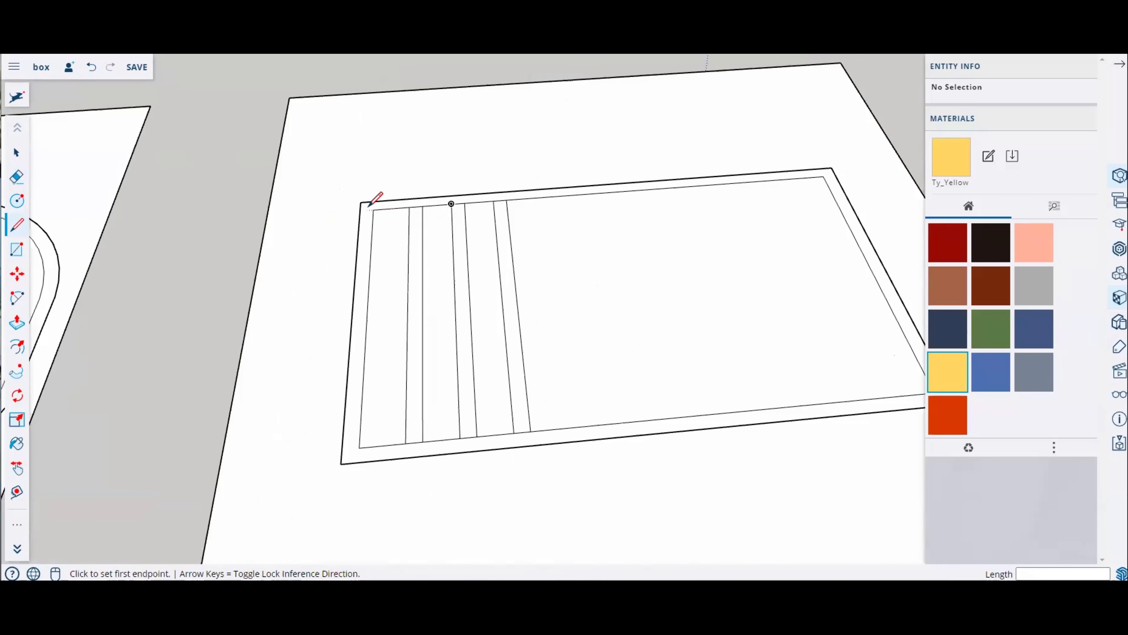
{"action": "scroll", "coordinate": [383, 202], "scroll_direction": "up", "scroll_amount": 6}
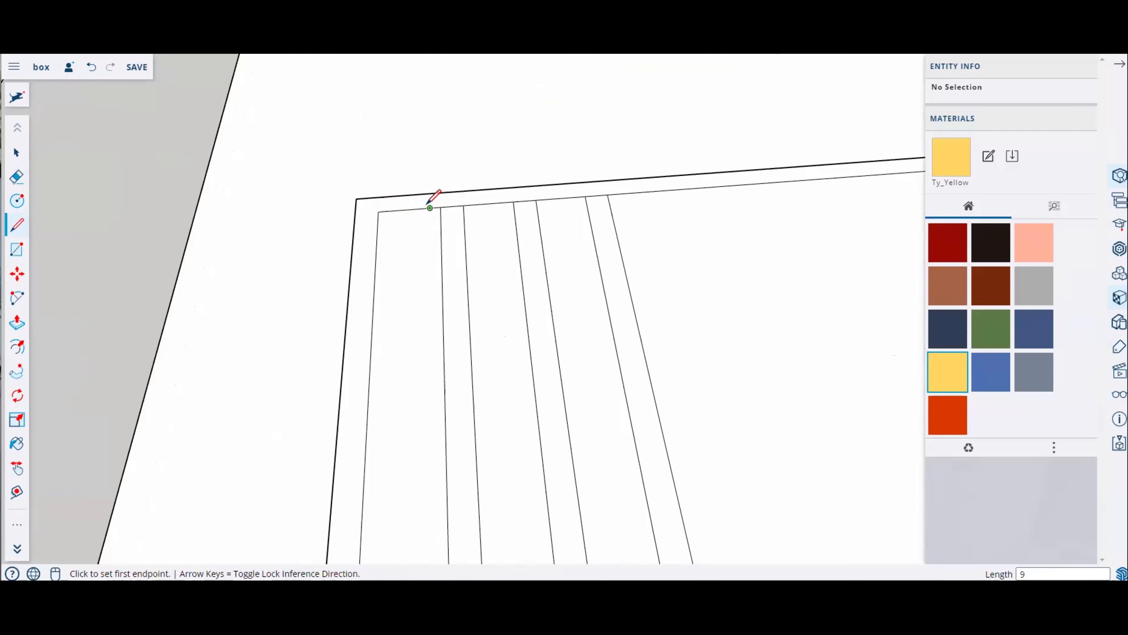
{"action": "left_click", "coordinate": [429, 208]}
{"action": "left_click", "coordinate": [429, 159]}
{"action": "scroll", "coordinate": [600, 222], "scroll_direction": "down", "scroll_amount": 5}
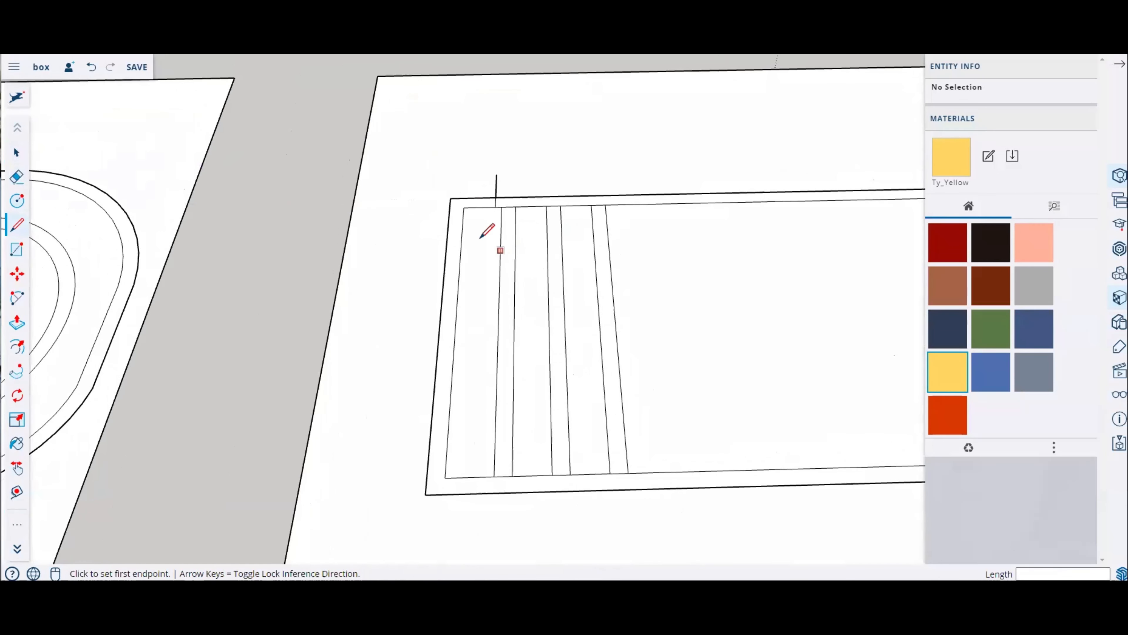
Step: Select three strip faces and move them sideways to the short guide line's position
{"action": "left_click", "coordinate": [17, 153]}
{"action": "left_click", "coordinate": [506, 281]}
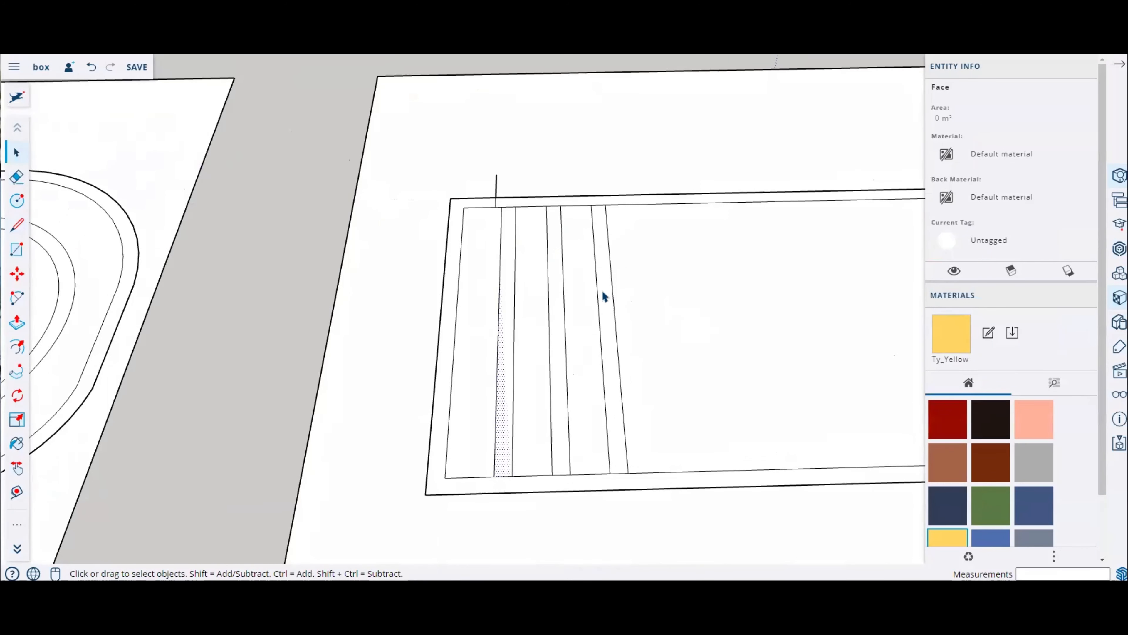
{"action": "scroll", "coordinate": [486, 270], "scroll_direction": "down", "scroll_amount": 4}
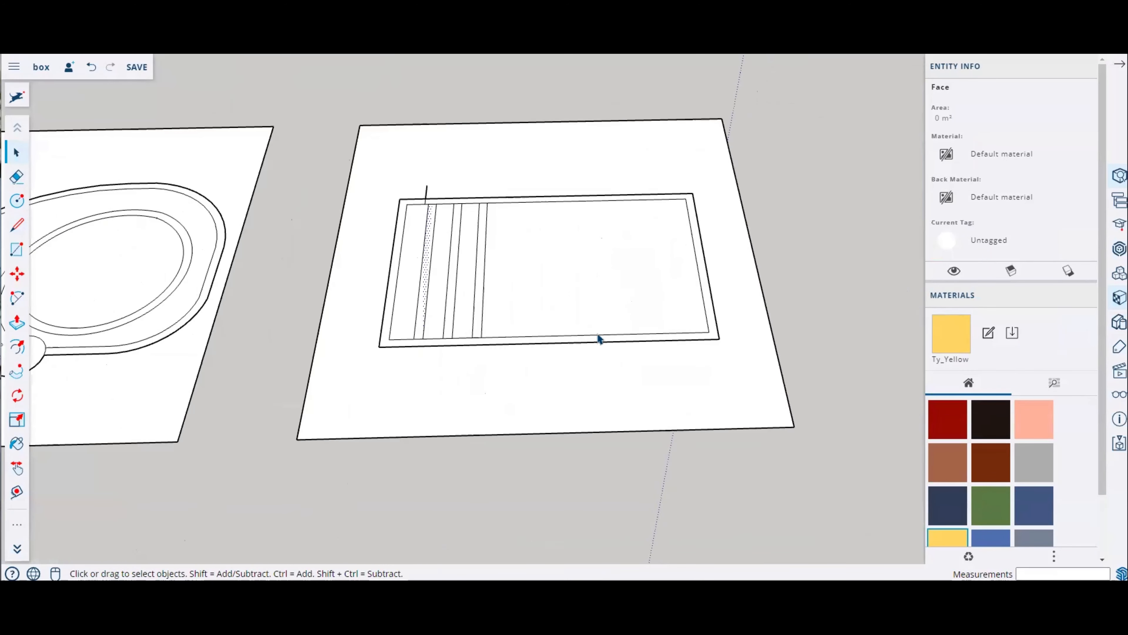
{"action": "scroll", "coordinate": [399, 267], "scroll_direction": "up", "scroll_amount": 3}
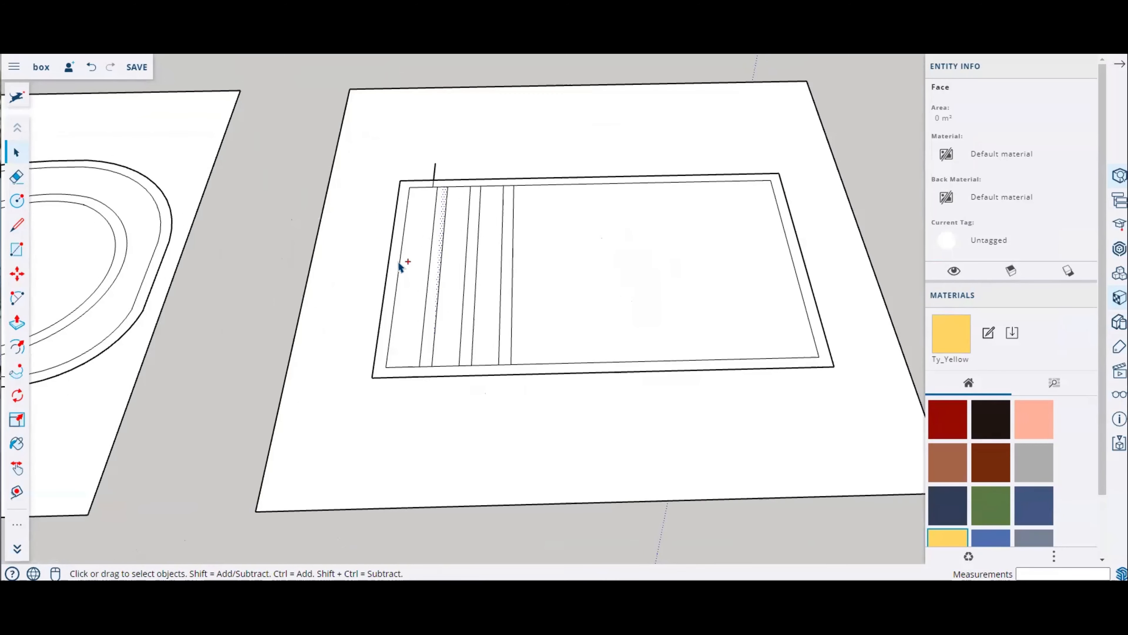
{"action": "scroll", "coordinate": [474, 279], "scroll_direction": "up", "scroll_amount": 4}
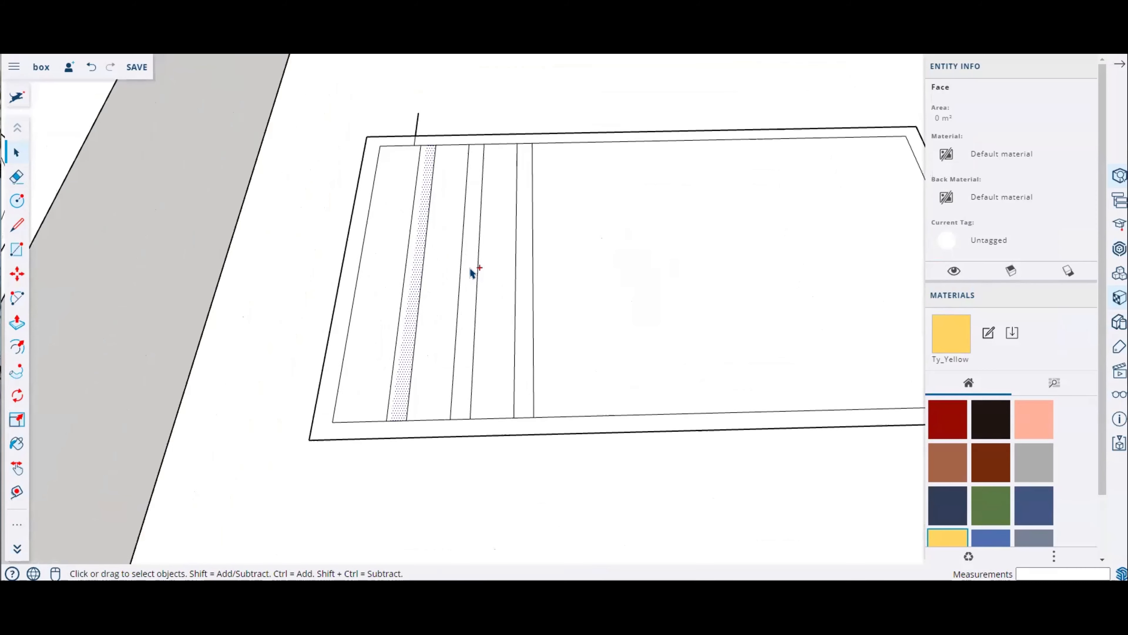
{"action": "left_click", "coordinate": [472, 267], "text": "shift"}
{"action": "left_click", "coordinate": [525, 266], "text": "shift"}
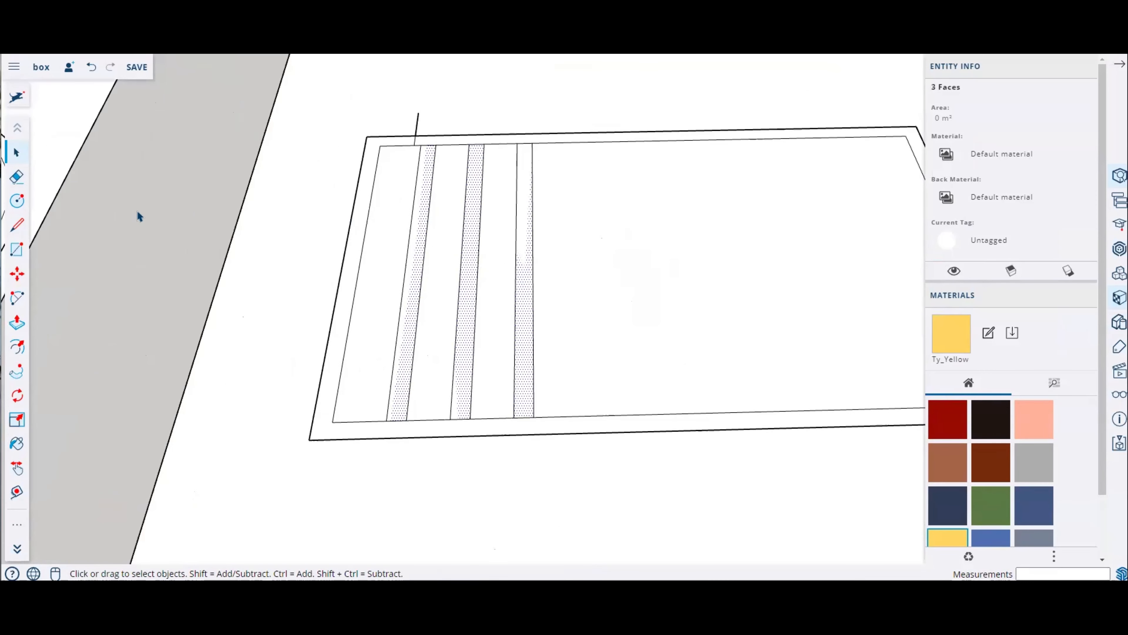
{"action": "left_click", "coordinate": [18, 275]}
{"action": "scroll", "coordinate": [423, 134], "scroll_direction": "up", "scroll_amount": 6}
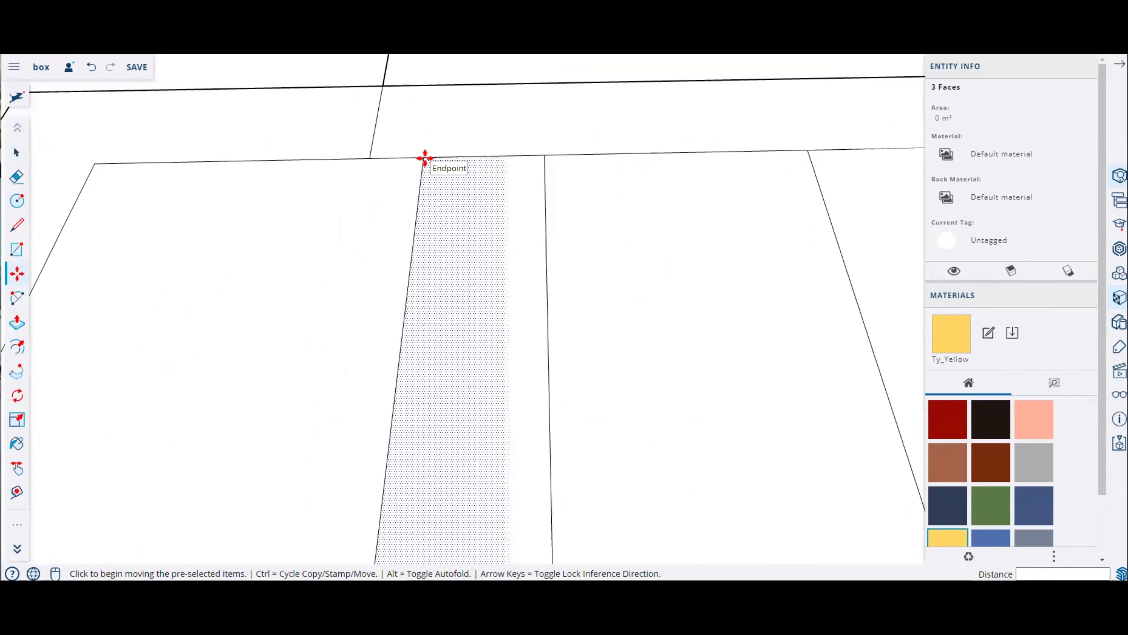
{"action": "left_click", "coordinate": [423, 157]}
{"action": "left_click", "coordinate": [370, 157]}
{"action": "scroll", "coordinate": [490, 218], "scroll_direction": "down", "scroll_amount": 5}
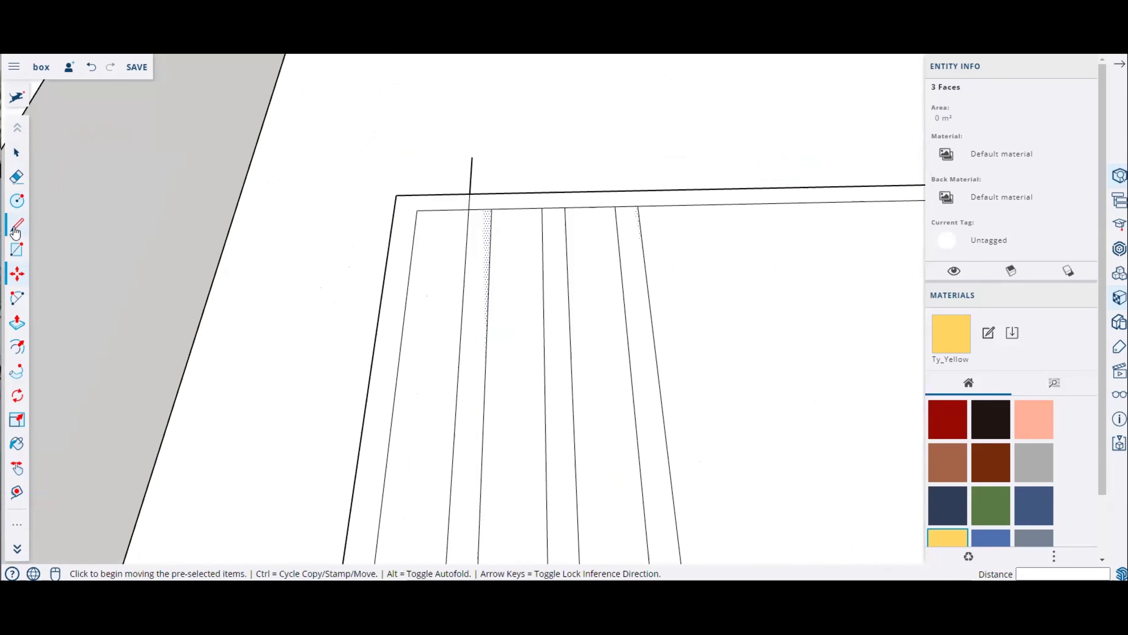
Step: Erase the short guide line sticking out past the rectangle
{"action": "left_click", "coordinate": [17, 176]}
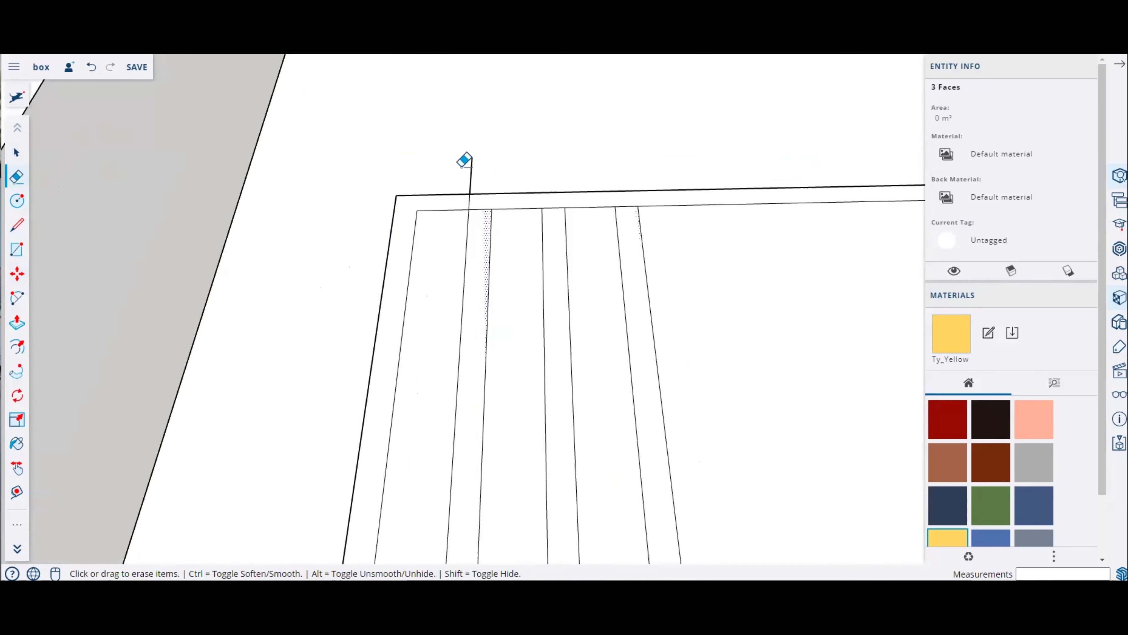
{"action": "left_click", "coordinate": [467, 173]}
{"action": "scroll", "coordinate": [315, 246], "scroll_direction": "down", "scroll_amount": 3}
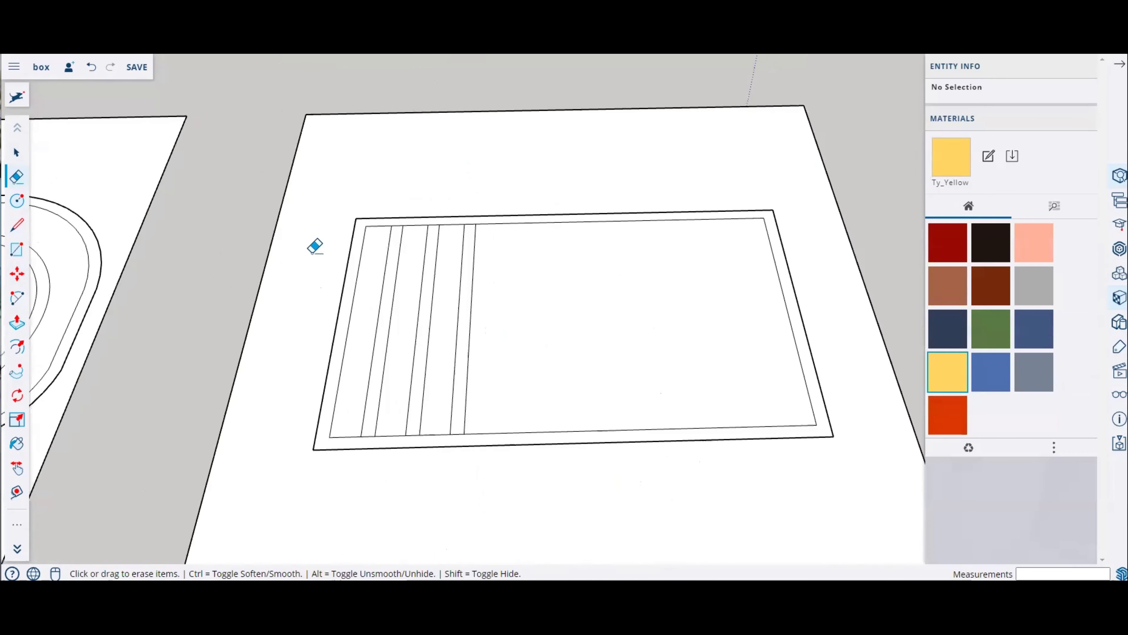
Step: Draw a line across the strips near their left end, from the inner rectangle's bottom edge up past the top strip
{"action": "middle_click_drag", "start_coordinate": [345, 289], "coordinate": [835, 351]}
{"action": "scroll", "coordinate": [424, 208], "scroll_direction": "down", "scroll_amount": 4}
{"action": "scroll", "coordinate": [567, 361], "scroll_direction": "up", "scroll_amount": 3}
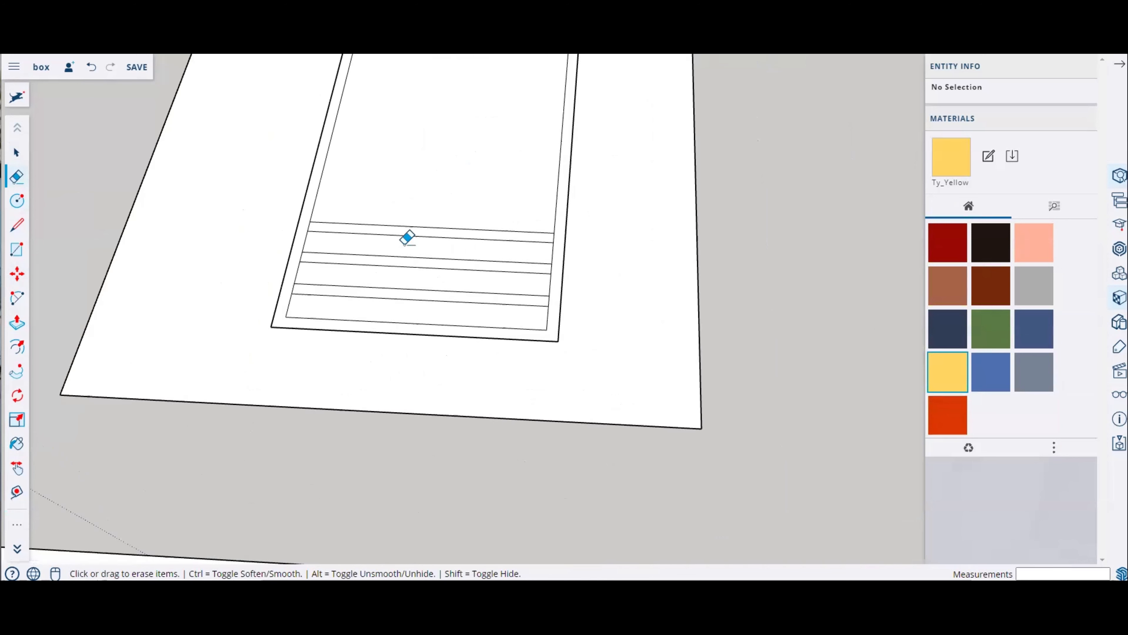
{"action": "scroll", "coordinate": [355, 227], "scroll_direction": "up", "scroll_amount": 1}
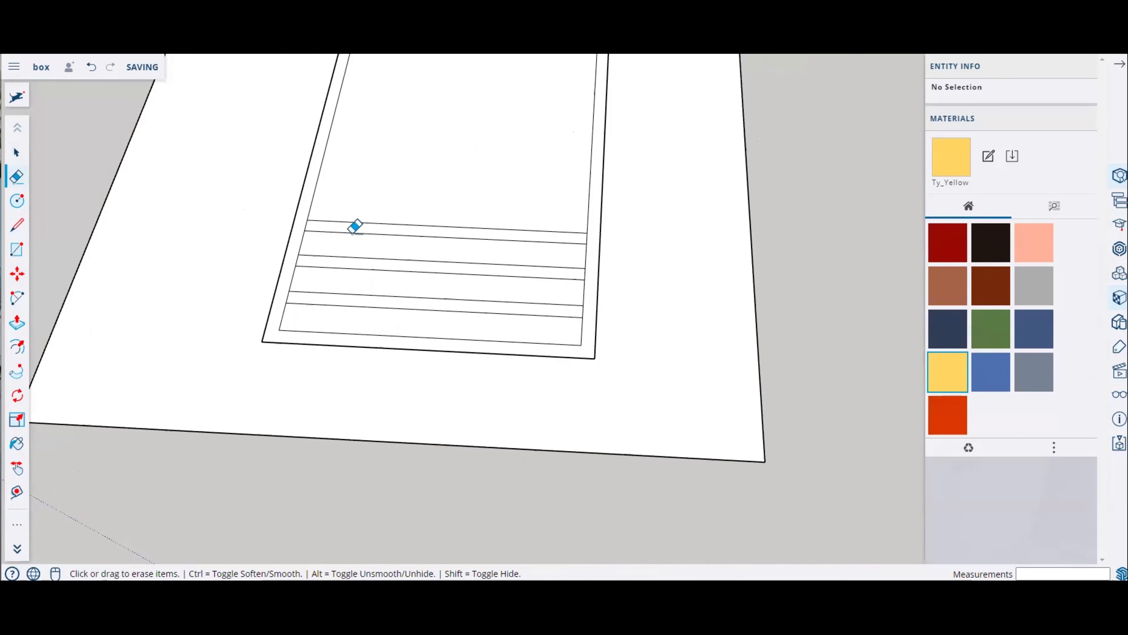
{"action": "left_click", "coordinate": [16, 225]}
{"action": "scroll", "coordinate": [270, 295], "scroll_direction": "up", "scroll_amount": 4}
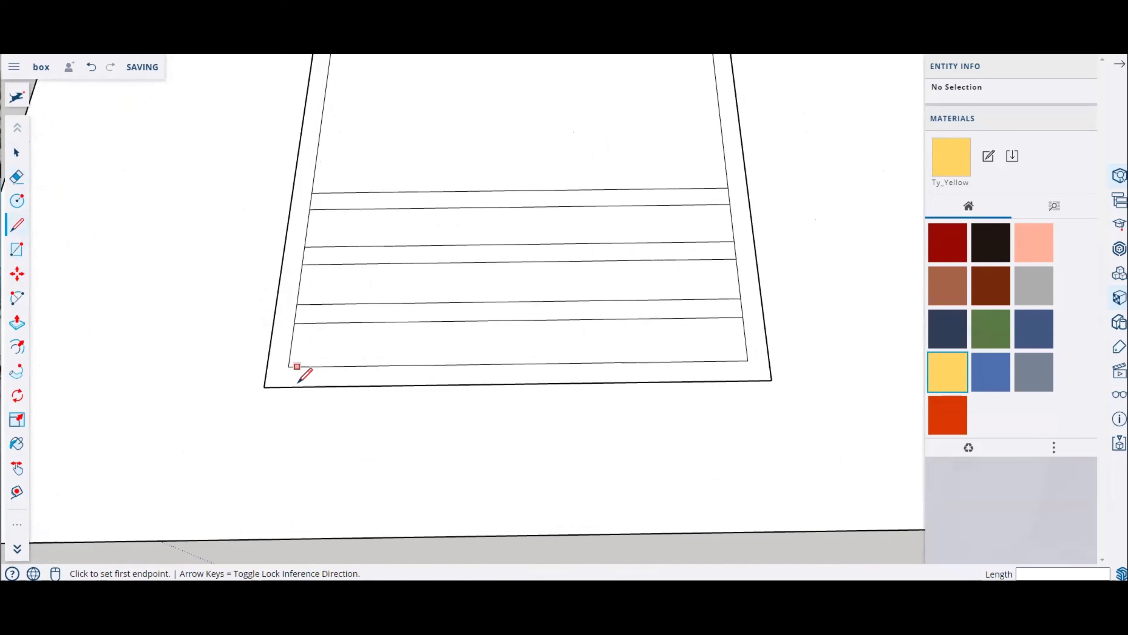
{"action": "left_click", "coordinate": [289, 366]}
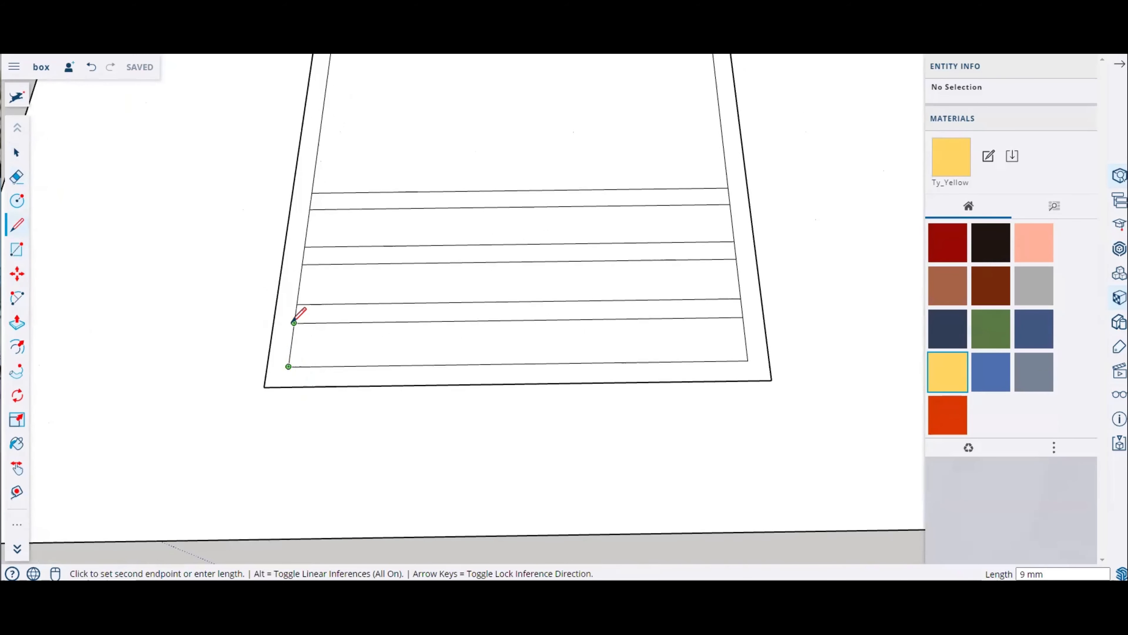
{"action": "left_click", "coordinate": [353, 365]}
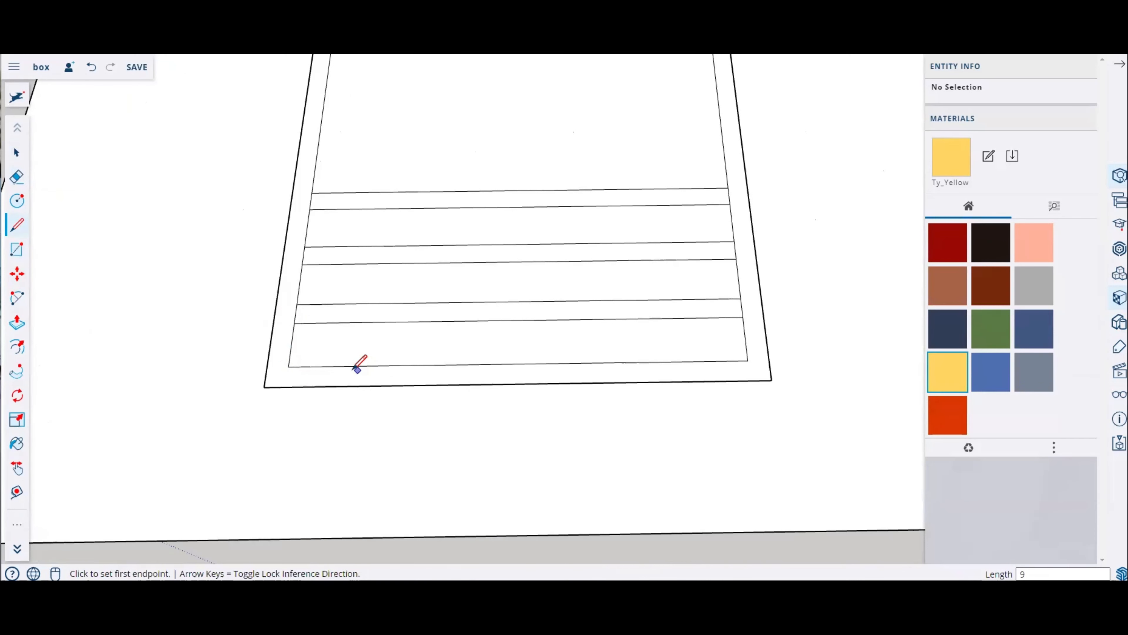
{"action": "left_click", "coordinate": [338, 366]}
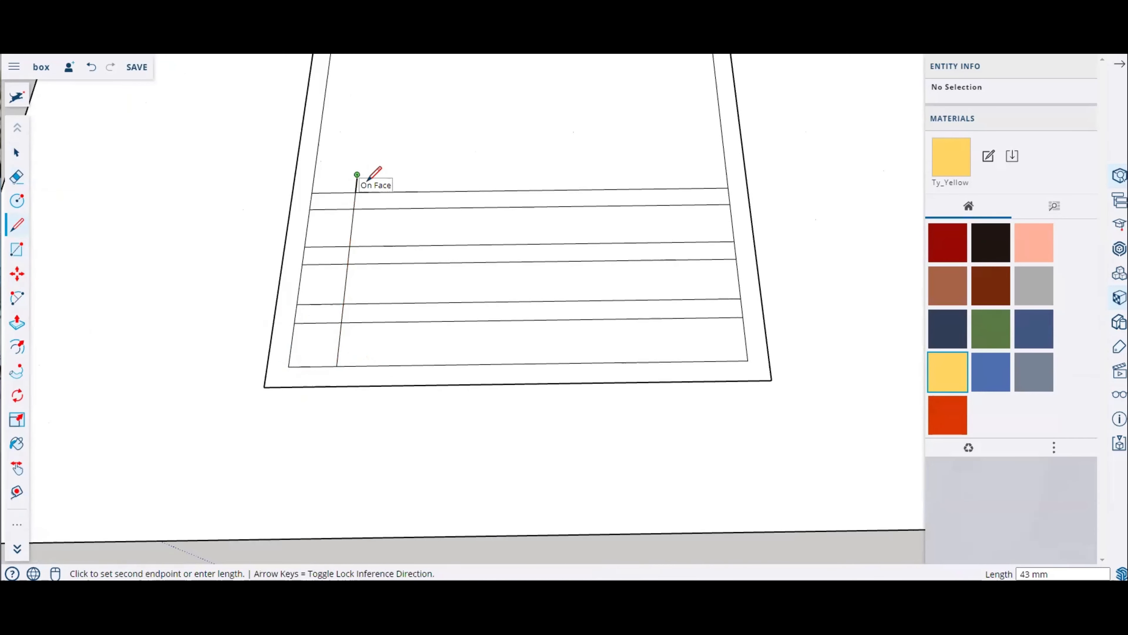
{"action": "left_click", "coordinate": [357, 175]}
Step: Draw a matching line across the strips near their right end, starting from the inner rectangle's bottom edge
{"action": "left_click", "coordinate": [747, 356]}
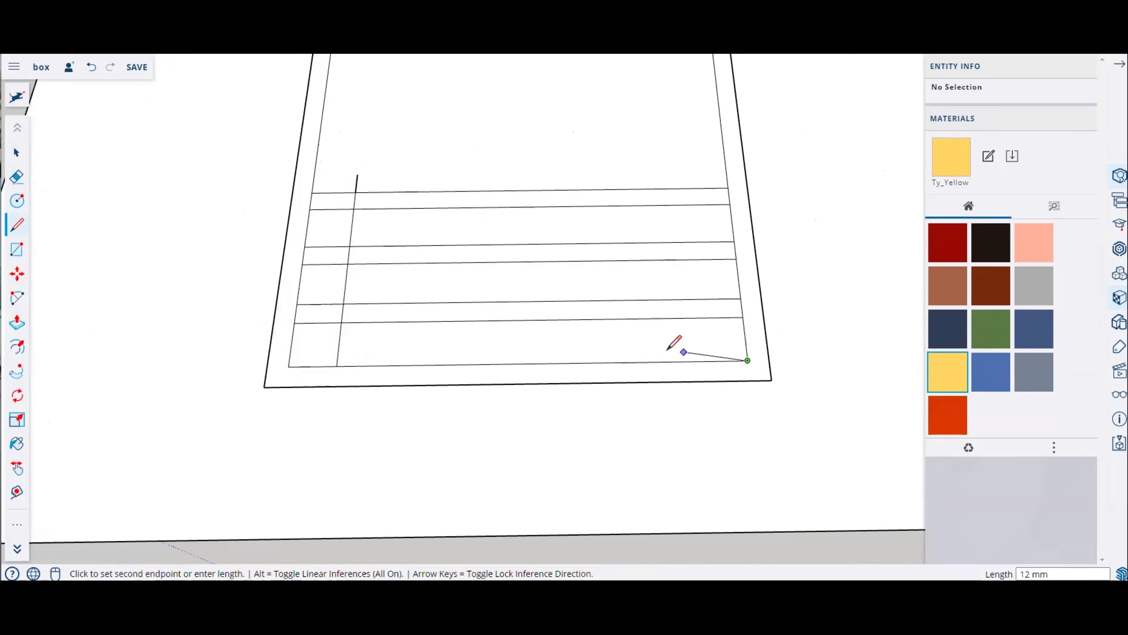
{"action": "left_click", "coordinate": [651, 361]}
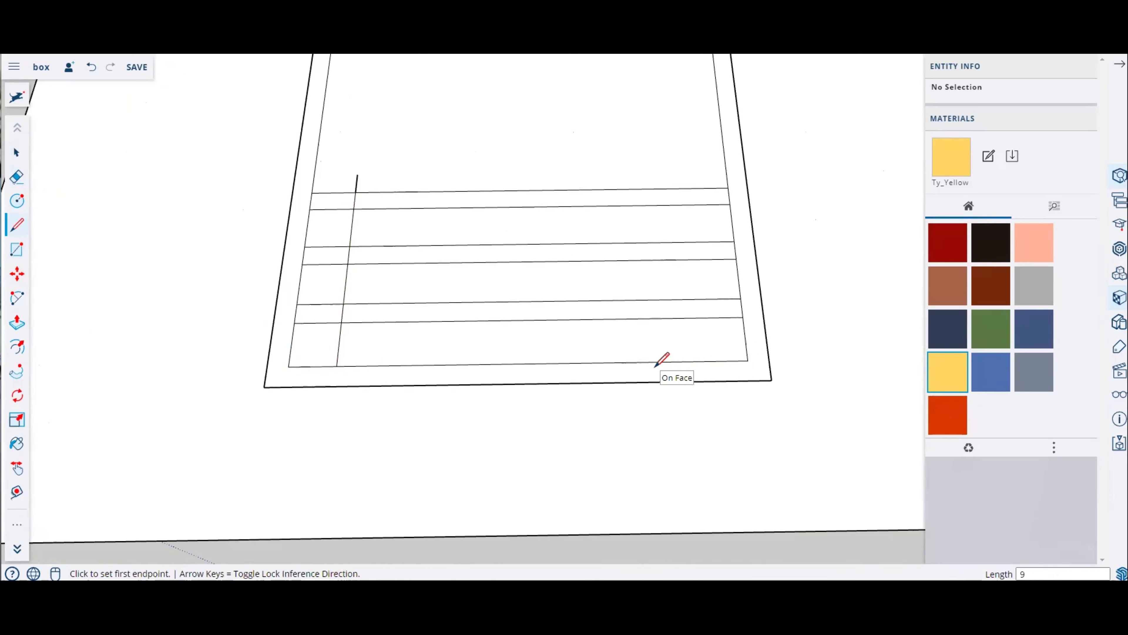
{"action": "left_click", "coordinate": [699, 360]}
{"action": "left_click", "coordinate": [682, 167]}
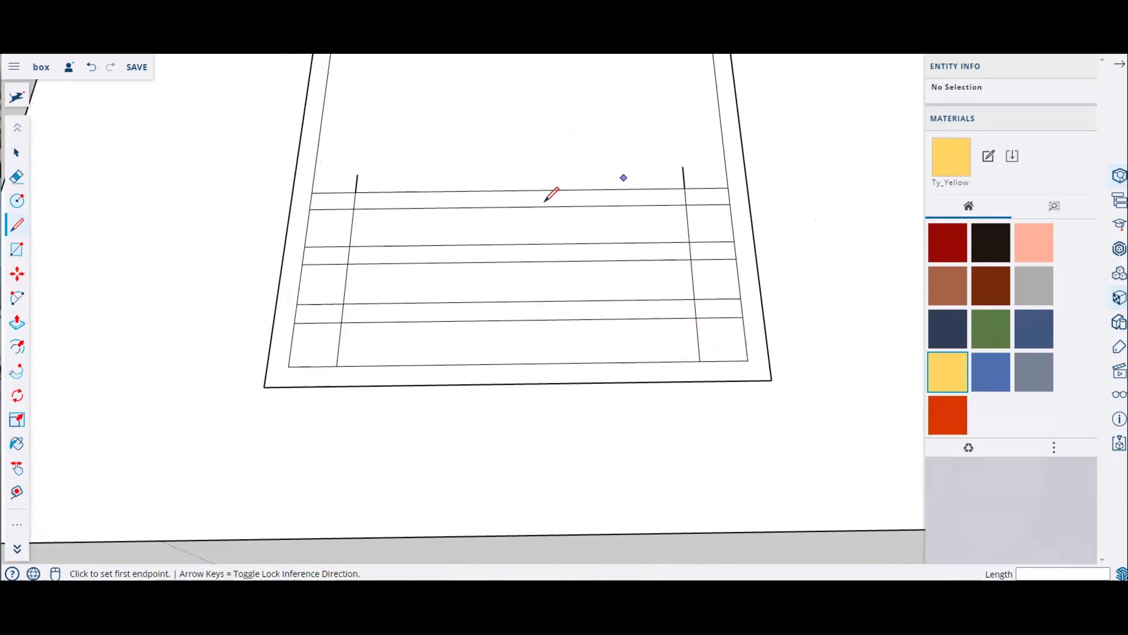
{"action": "middle_click_drag", "start_coordinate": [373, 191], "coordinate": [326, 196]}
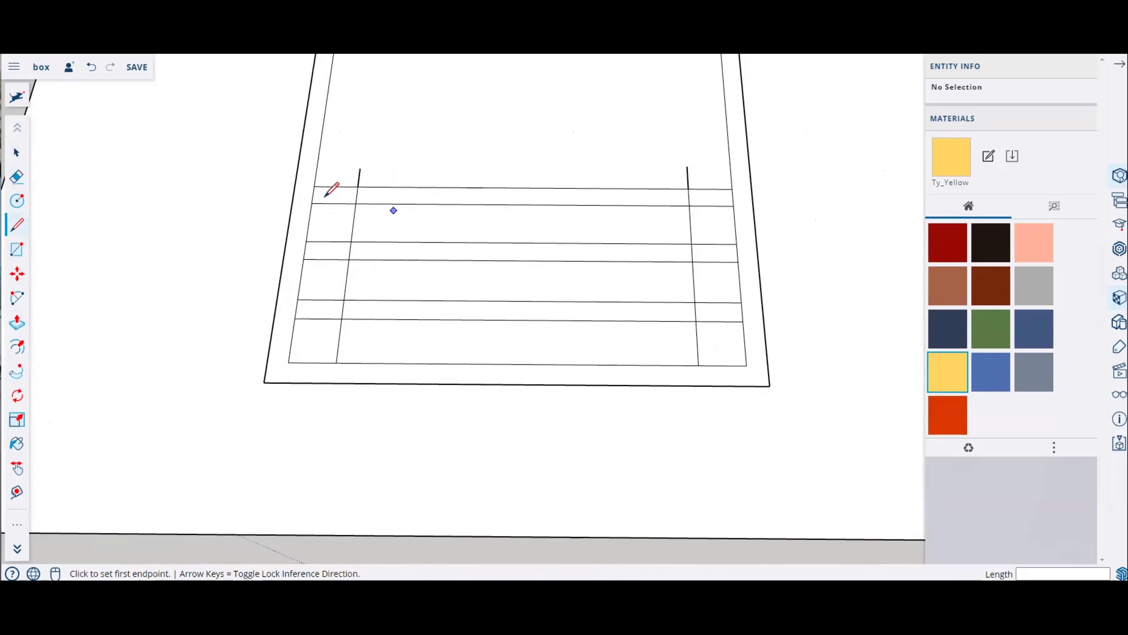
Step: Erase the strip edge segments outside the two crossing lines so the strips join into a zigzag path
{"action": "left_click", "coordinate": [16, 177]}
{"action": "left_click_drag", "start_coordinate": [338, 339], "coordinate": [350, 263]}
{"action": "mouse_move", "coordinate": [705, 339]}
{"action": "left_mouse_down"}
{"action": "mouse_move", "coordinate": [678, 279]}
{"action": "mouse_move", "coordinate": [728, 237]}
{"action": "mouse_move", "coordinate": [715, 217]}
{"action": "mouse_move", "coordinate": [512, 217]}
{"action": "left_mouse_up"}
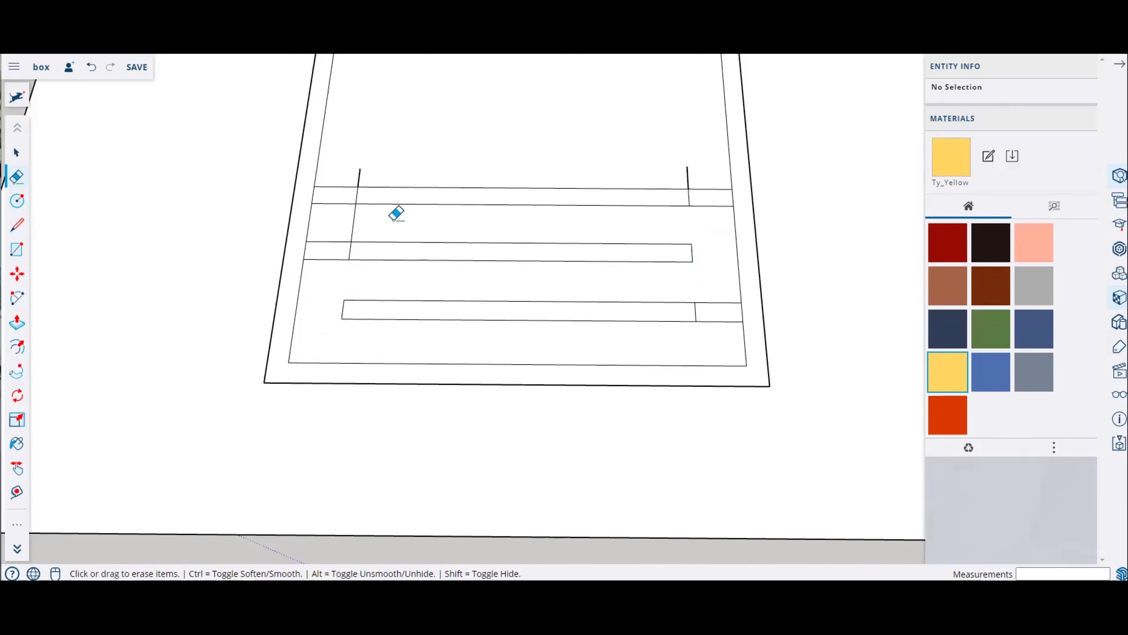
{"action": "mouse_move", "coordinate": [393, 220]}
{"action": "left_mouse_down"}
{"action": "mouse_move", "coordinate": [337, 176]}
{"action": "mouse_move", "coordinate": [367, 172]}
{"action": "left_mouse_up"}
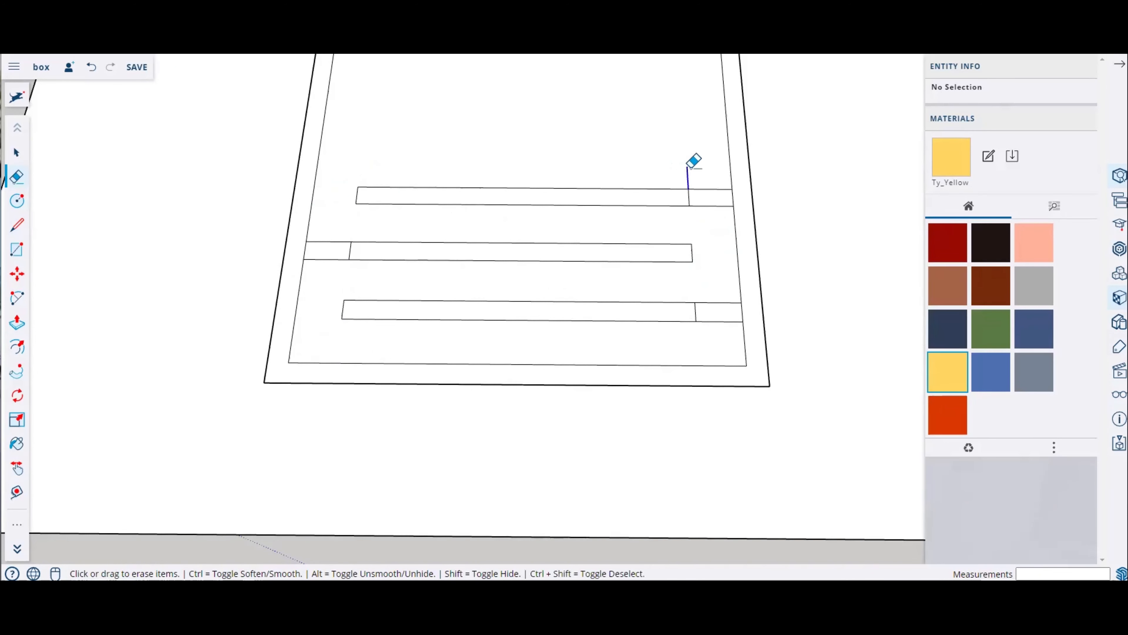
{"action": "mouse_move", "coordinate": [692, 163]}
{"action": "left_mouse_down"}
{"action": "mouse_move", "coordinate": [681, 188]}
{"action": "mouse_move", "coordinate": [504, 187]}
{"action": "left_mouse_up"}
{"action": "left_click_drag", "start_coordinate": [342, 246], "coordinate": [354, 248]}
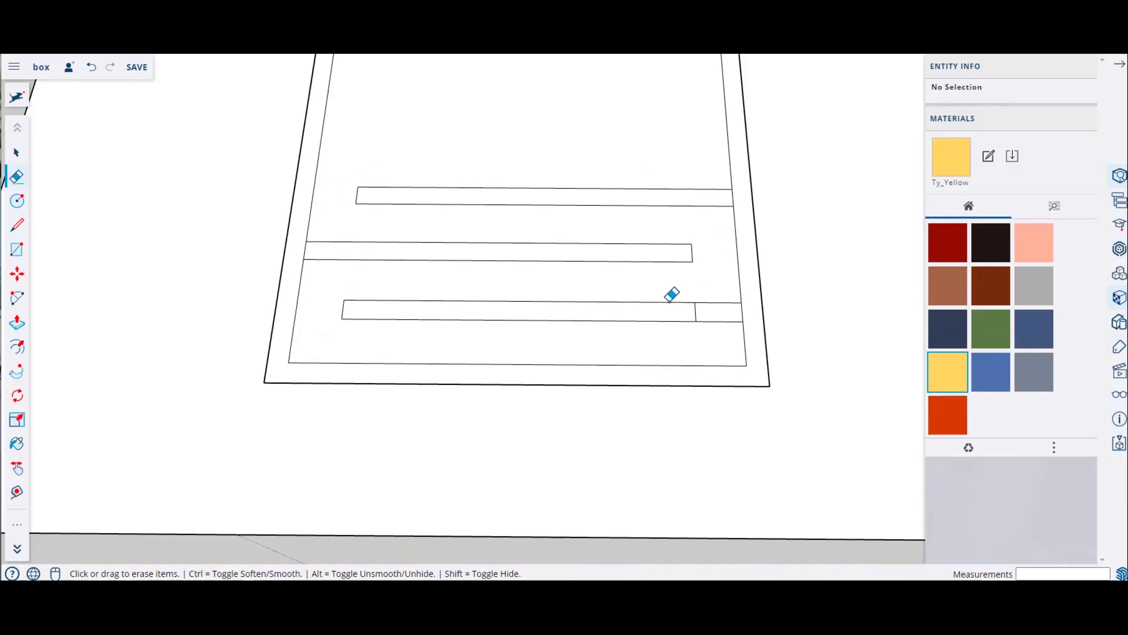
{"action": "left_click_drag", "start_coordinate": [695, 303], "coordinate": [707, 311]}
Step: Draw two short lines joining the bottom strip's right end and the inner rectangle's corner to the outer rectangle edge
{"action": "left_click", "coordinate": [22, 232]}
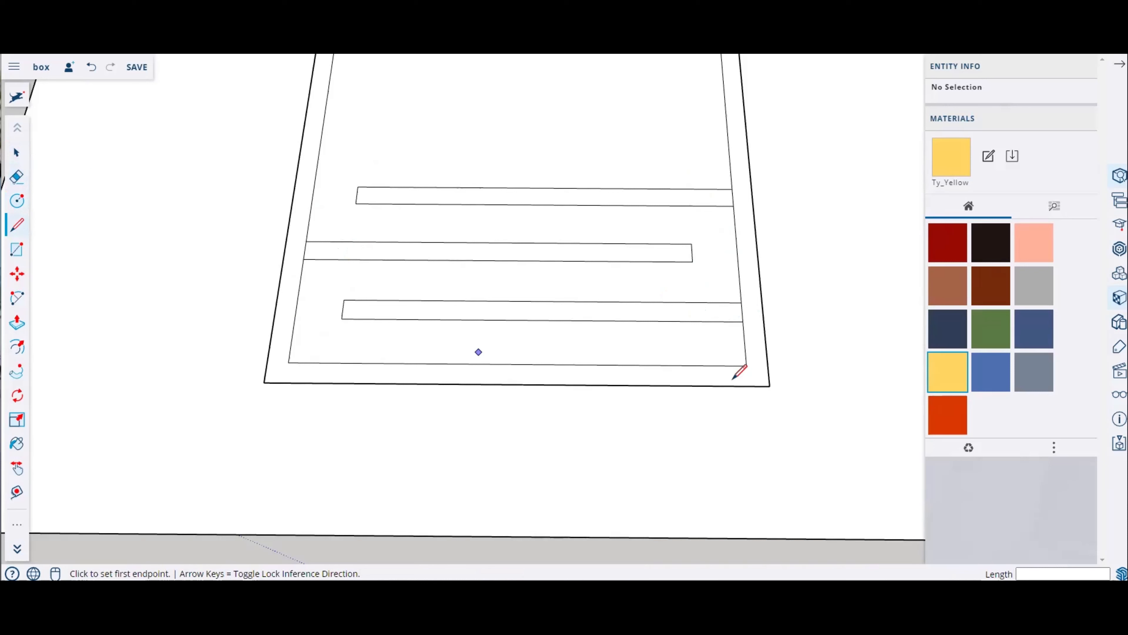
{"action": "left_click", "coordinate": [743, 321]}
{"action": "left_click", "coordinate": [764, 322]}
{"action": "left_click", "coordinate": [747, 366]}
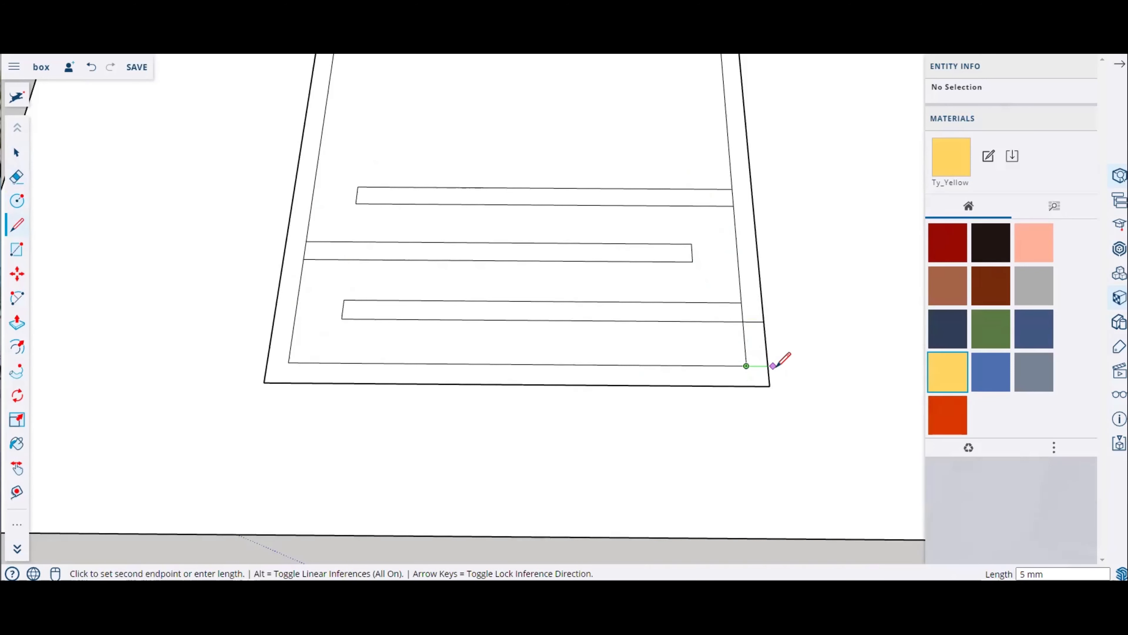
{"action": "left_click", "coordinate": [768, 365]}
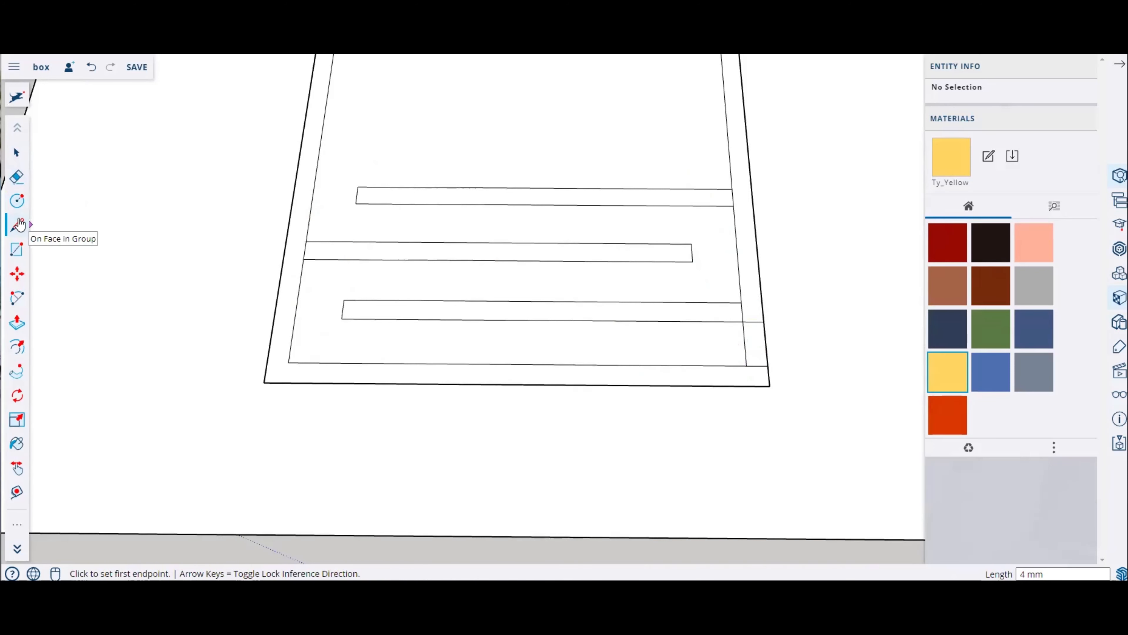
{"action": "left_click", "coordinate": [18, 177]}
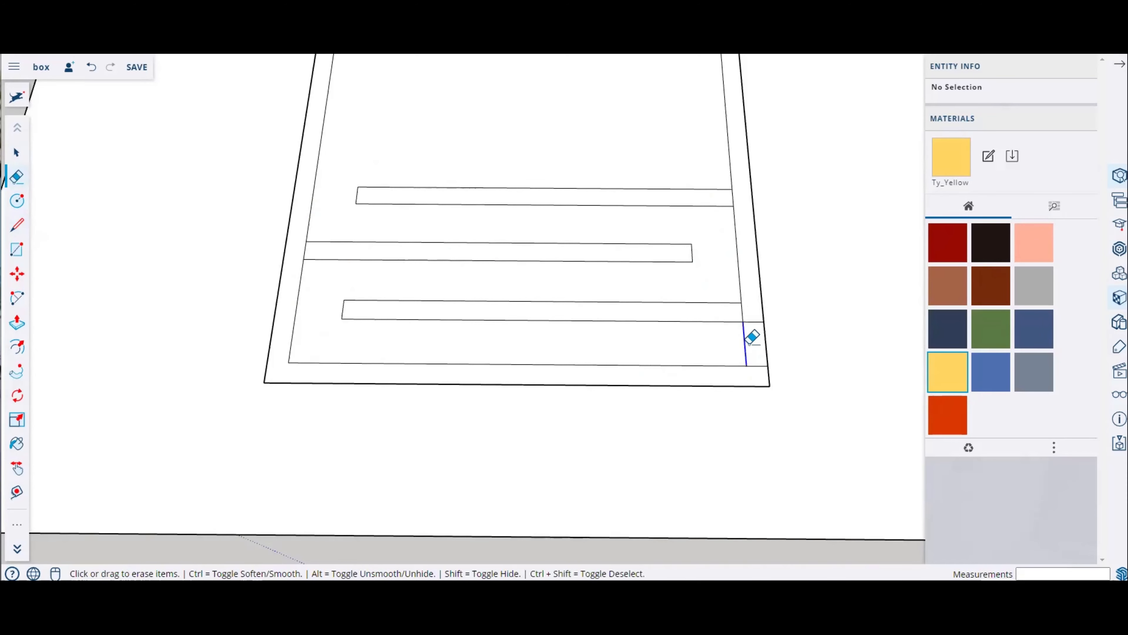
Step: Erase the leftover edge segments at the top and bottom ends of the zigzag path
{"action": "scroll", "coordinate": [751, 335], "scroll_direction": "down", "scroll_amount": 5}
{"action": "mouse_move", "coordinate": [325, 309]}
{"action": "middle_mouse_down"}
{"action": "mouse_move", "coordinate": [612, 331]}
{"action": "mouse_move", "coordinate": [216, 331]}
{"action": "mouse_move", "coordinate": [523, 275]}
{"action": "middle_mouse_up"}
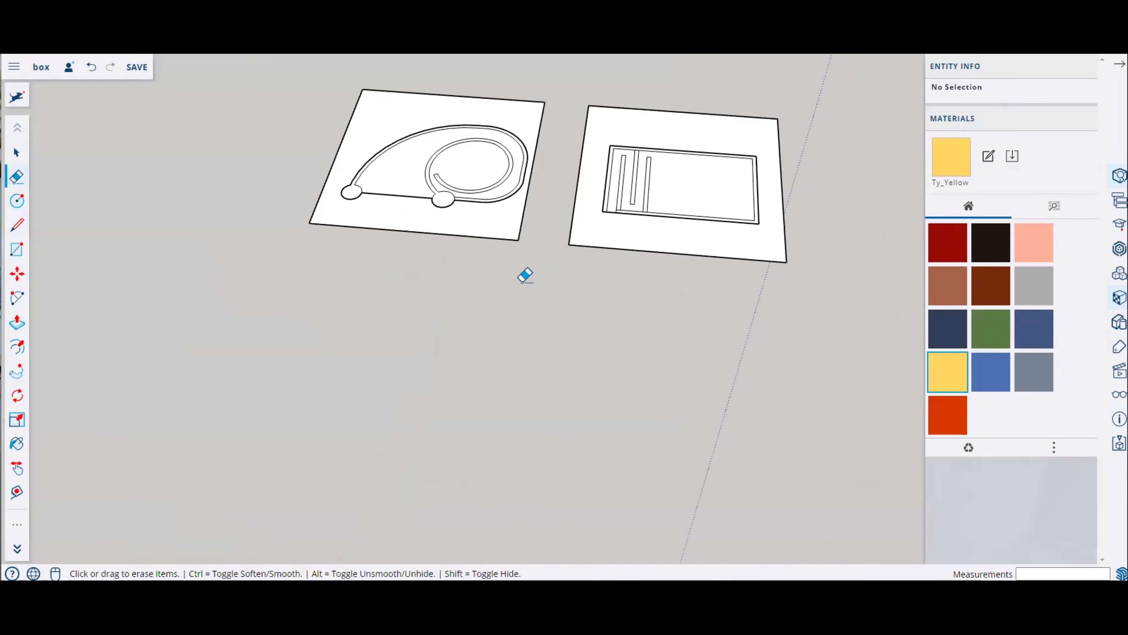
{"action": "scroll", "coordinate": [534, 187], "scroll_direction": "up", "scroll_amount": 5}
{"action": "scroll", "coordinate": [564, 250], "scroll_direction": "down", "scroll_amount": 5}
{"action": "scroll", "coordinate": [533, 240], "scroll_direction": "up", "scroll_amount": 6}
{"action": "middle_click_drag", "start_coordinate": [280, 239], "coordinate": [453, 270]}
{"action": "scroll", "coordinate": [456, 272], "scroll_direction": "up", "scroll_amount": 3}
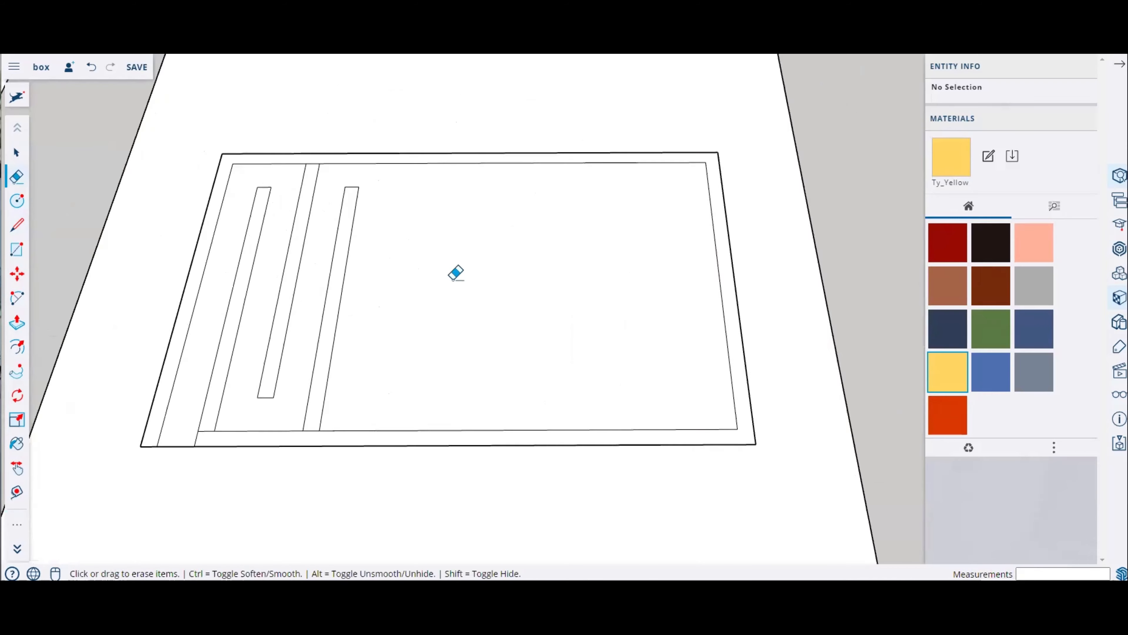
{"action": "scroll", "coordinate": [453, 275], "scroll_direction": "down", "scroll_amount": 2}
{"action": "scroll", "coordinate": [266, 399], "scroll_direction": "up", "scroll_amount": 7}
{"action": "scroll", "coordinate": [398, 353], "scroll_direction": "down", "scroll_amount": 6}
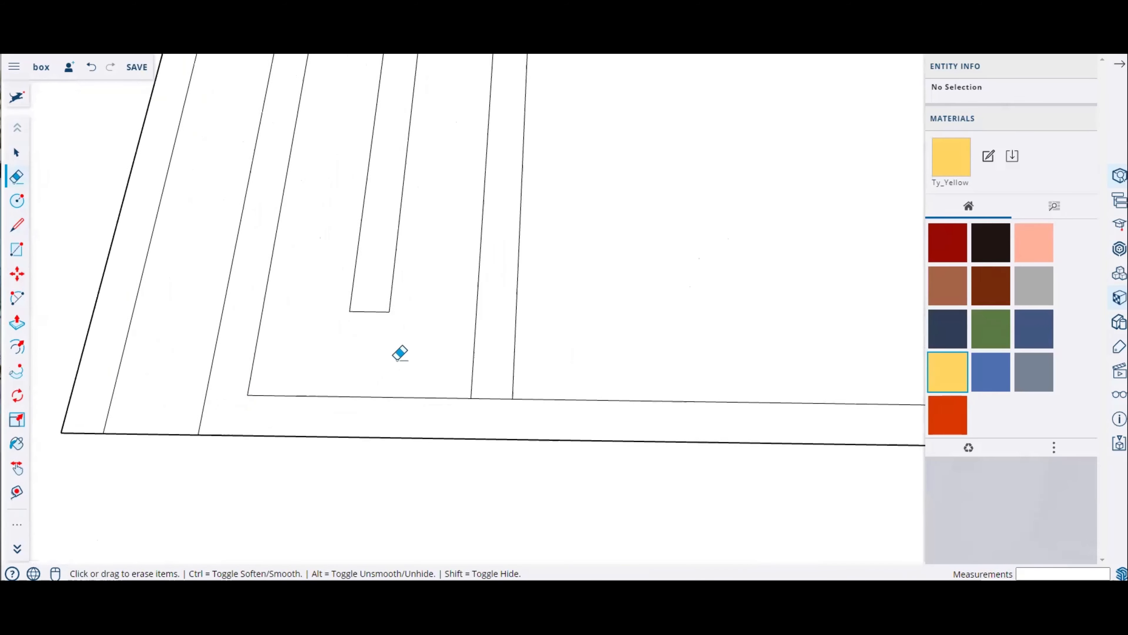
{"action": "scroll", "coordinate": [622, 330], "scroll_direction": "up", "scroll_amount": 4}
{"action": "scroll", "coordinate": [558, 323], "scroll_direction": "down", "scroll_amount": 1}
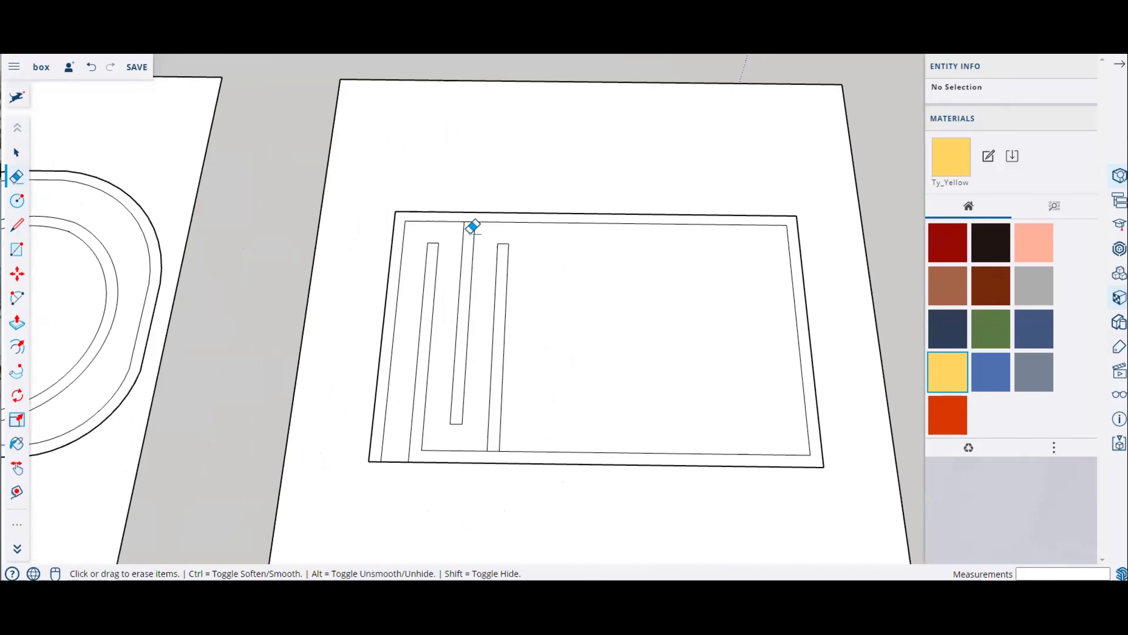
{"action": "scroll", "coordinate": [478, 204], "scroll_direction": "up", "scroll_amount": 4}
{"action": "left_click", "coordinate": [478, 204]}
{"action": "scroll", "coordinate": [400, 232], "scroll_direction": "down", "scroll_amount": 2}
{"action": "scroll", "coordinate": [400, 232], "scroll_direction": "down", "scroll_amount": 3}
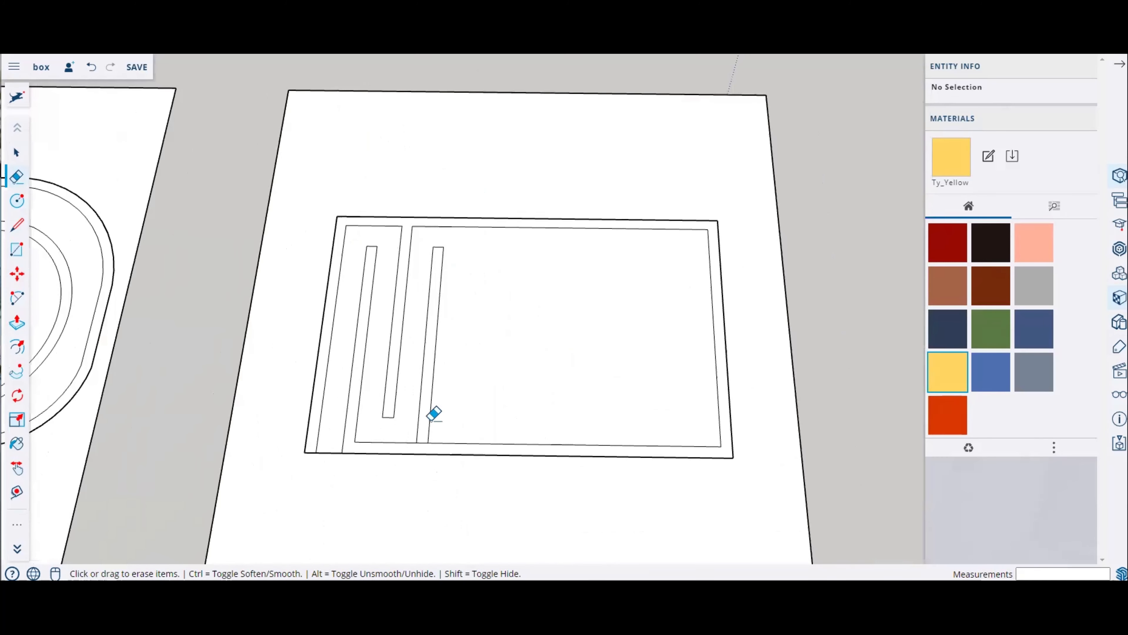
{"action": "scroll", "coordinate": [427, 440], "scroll_direction": "up", "scroll_amount": 3}
{"action": "left_click", "coordinate": [419, 453]}
{"action": "left_click", "coordinate": [16, 323]}
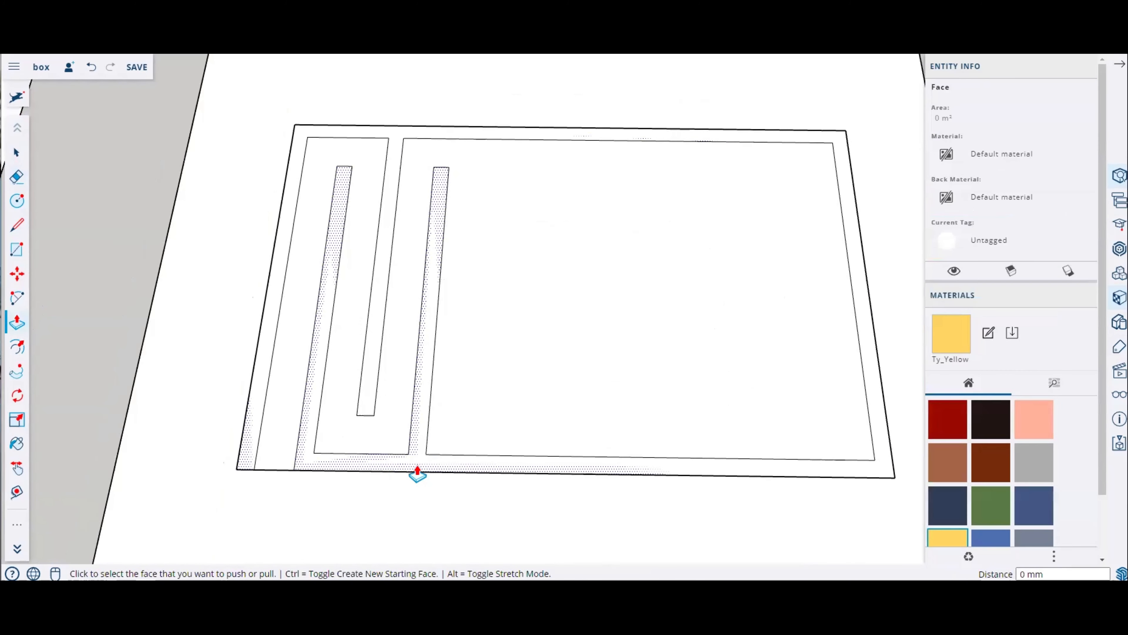
{"action": "left_click", "coordinate": [417, 472]}
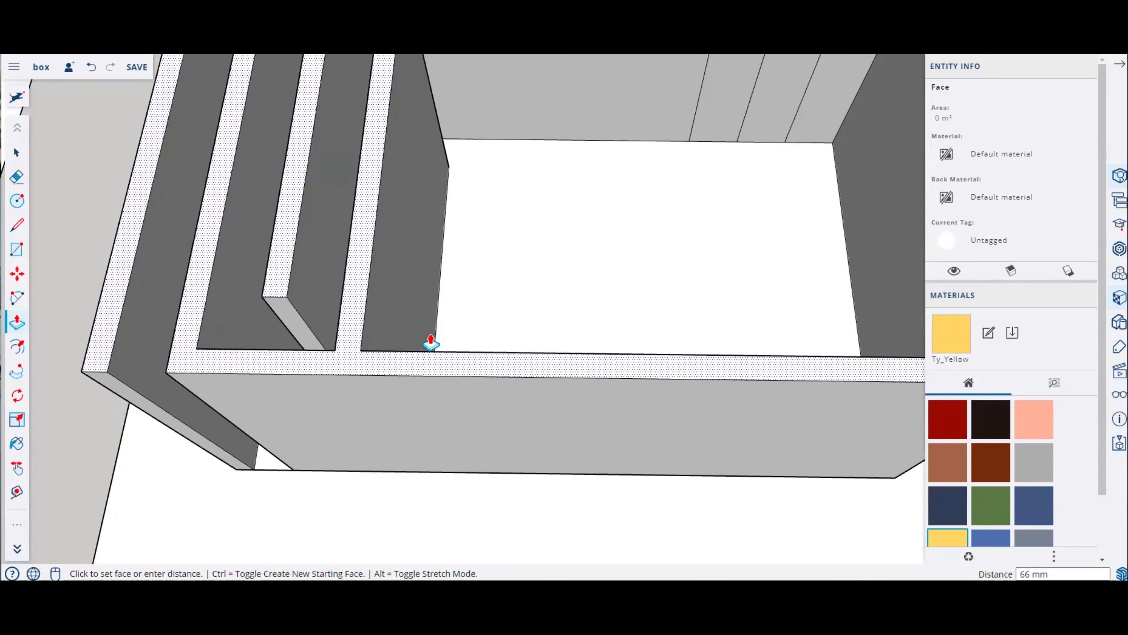
{"action": "key", "text": "Escape"}
Step: Draw a diagonal line from the inner rectangle's top-left corner to the outer rectangle's bottom-left corner
{"action": "middle_click_drag", "start_coordinate": [354, 333], "coordinate": [131, 358]}
{"action": "scroll", "coordinate": [249, 413], "scroll_direction": "up", "scroll_amount": 5}
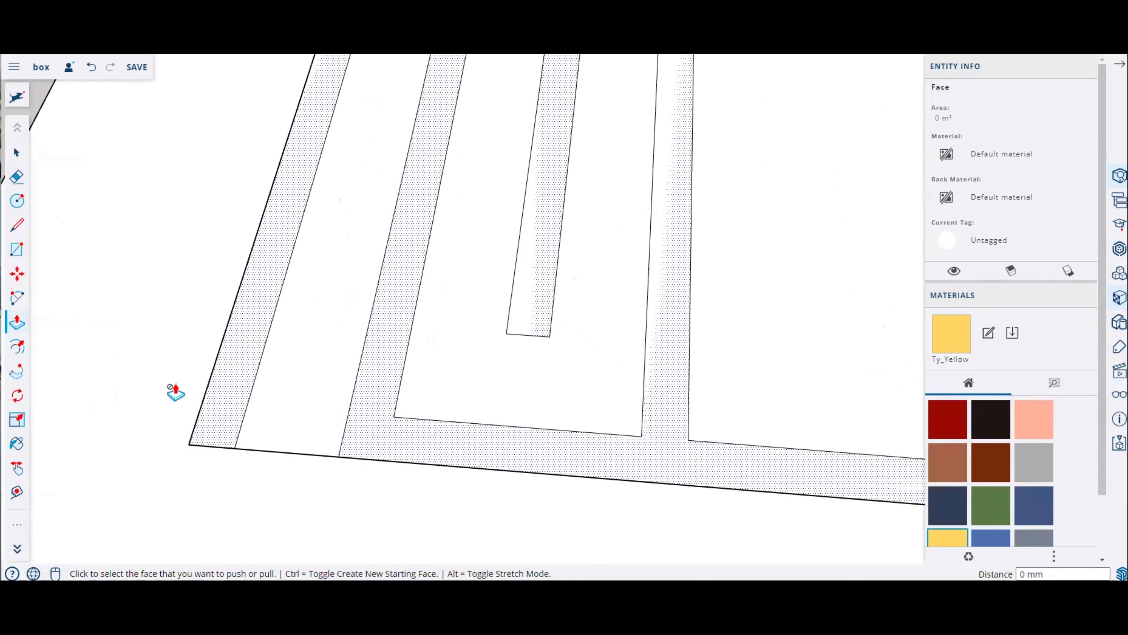
{"action": "scroll", "coordinate": [596, 459], "scroll_direction": "down", "scroll_amount": 2}
{"action": "middle_click_drag", "start_coordinate": [377, 418], "coordinate": [614, 514]}
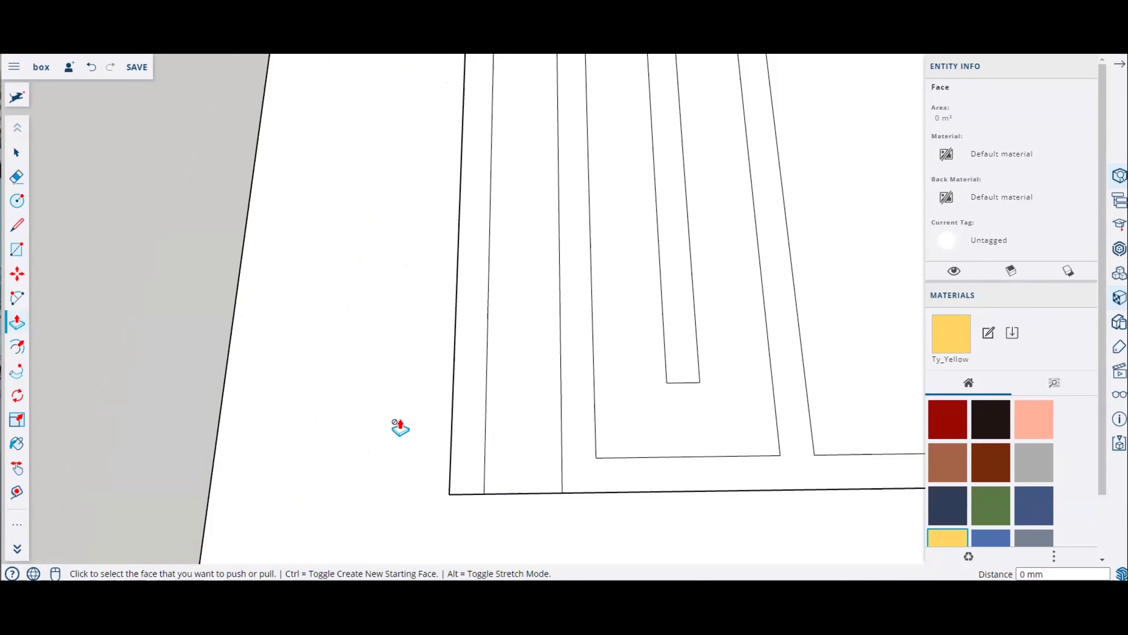
{"action": "left_click", "coordinate": [8, 226]}
{"action": "middle_click_drag", "start_coordinate": [574, 464], "coordinate": [529, 284]}
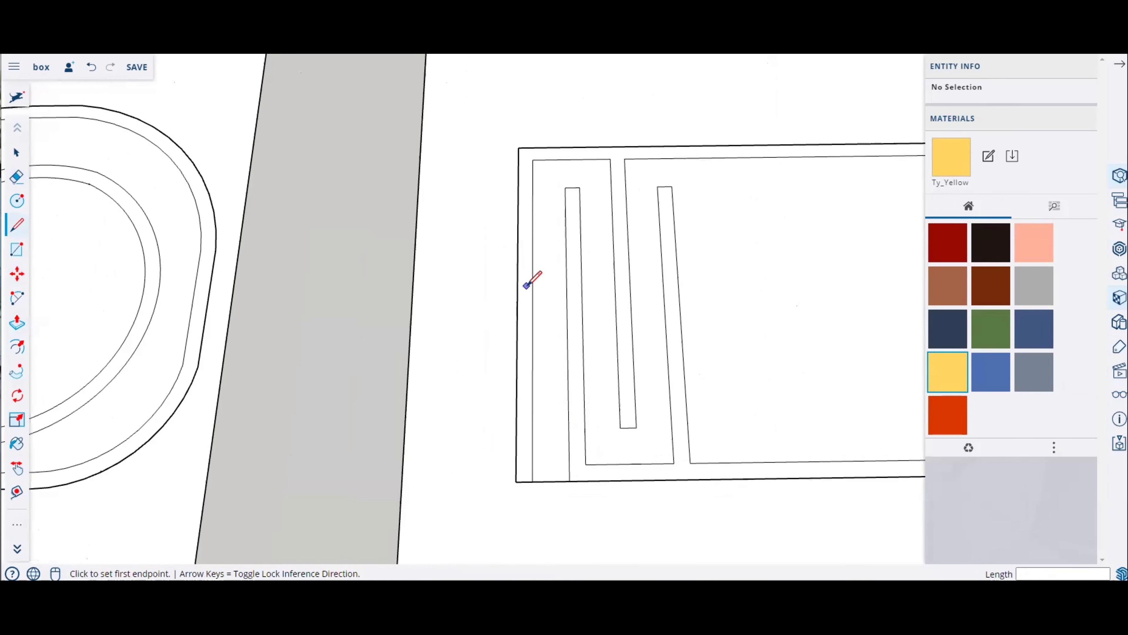
{"action": "left_click", "coordinate": [536, 160]}
{"action": "left_click", "coordinate": [517, 480]}
Step: Extend the bottom edge to the left and draw a slanted line from its end up to the inner rectangle's top-left corner
{"action": "left_click", "coordinate": [516, 481]}
{"action": "left_click", "coordinate": [445, 482]}
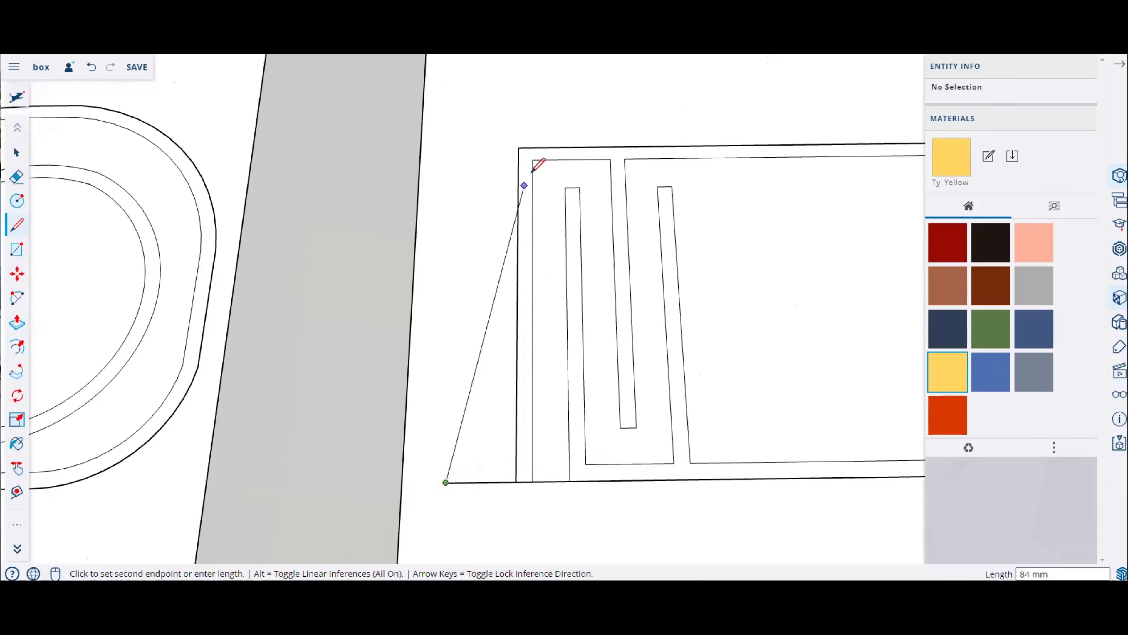
{"action": "left_click", "coordinate": [533, 160]}
Step: Copy the slanted line and paste two copies, one at the outer rectangle's top-left corner and one further down-left
{"action": "left_click", "coordinate": [16, 153]}
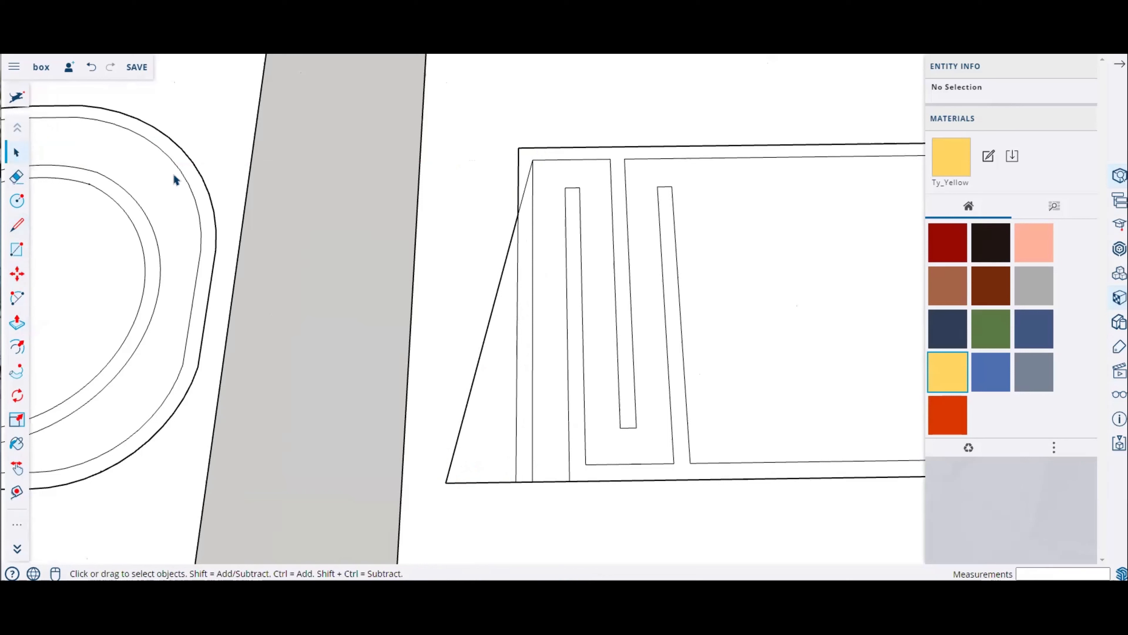
{"action": "left_click", "coordinate": [516, 230]}
{"action": "key", "text": "ctrl+c"}
{"action": "key", "text": "ctrl+v"}
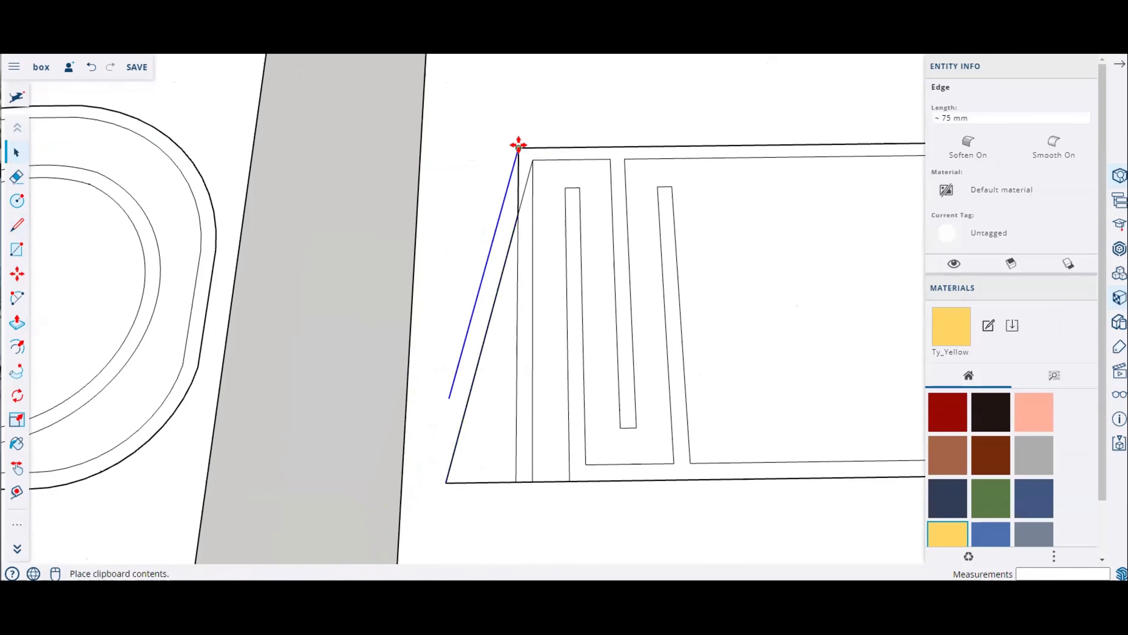
{"action": "left_click", "coordinate": [517, 148]}
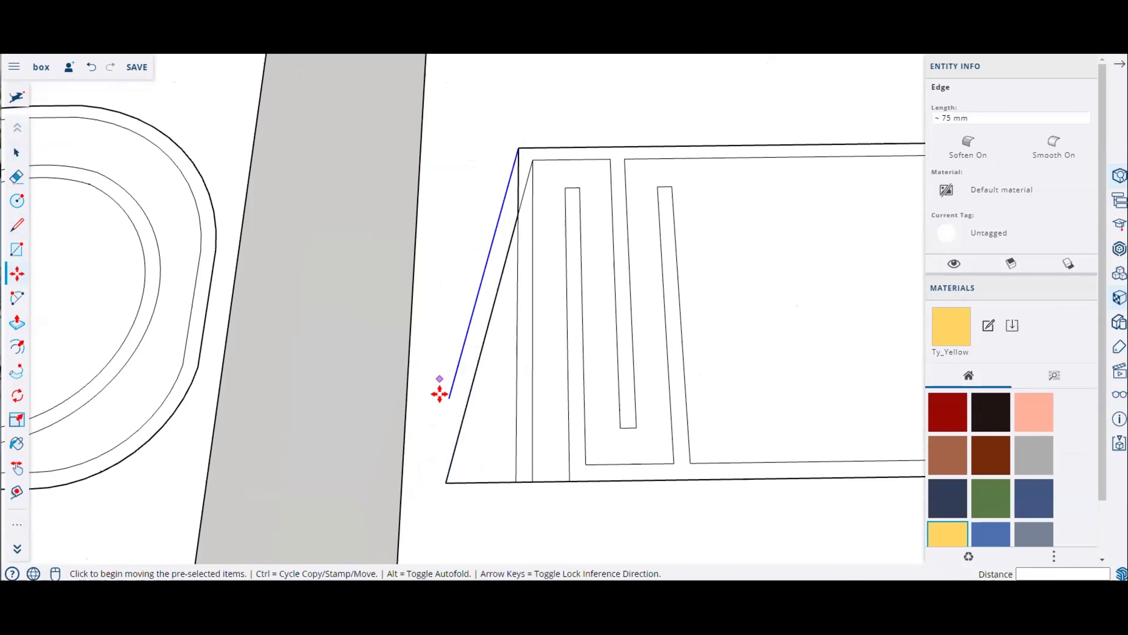
{"action": "key", "text": "ctrl+v"}
{"action": "left_click", "coordinate": [453, 391]}
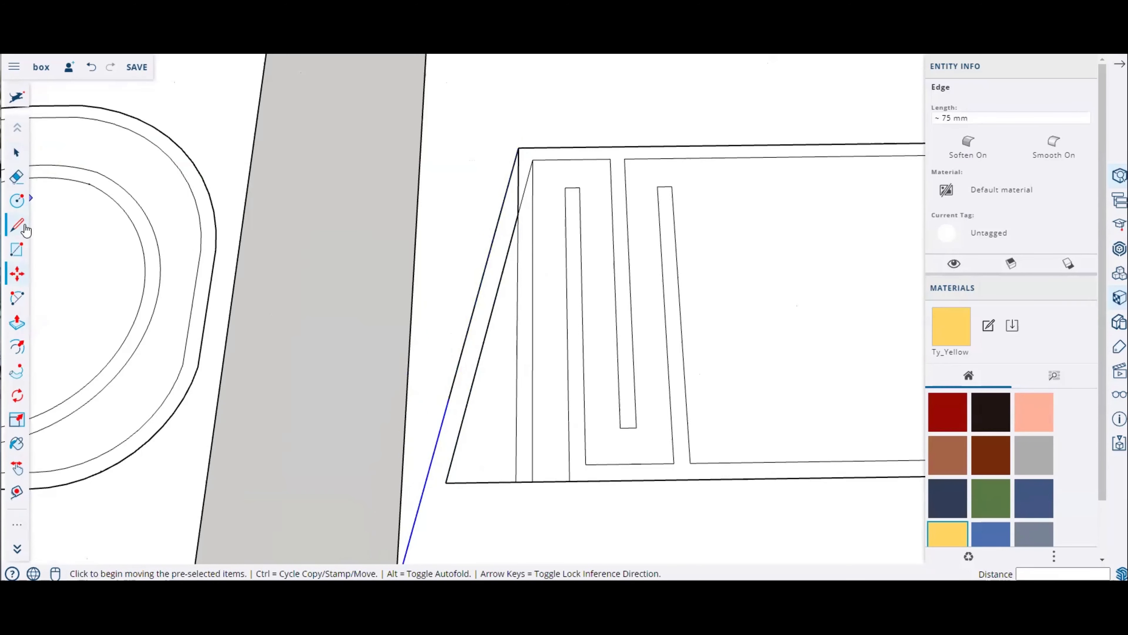
Step: Draw a short line extending the bottom edge left to the end of the pasted slanted line
{"action": "left_click", "coordinate": [17, 225]}
{"action": "left_click", "coordinate": [445, 482]}
{"action": "left_click", "coordinate": [426, 479]}
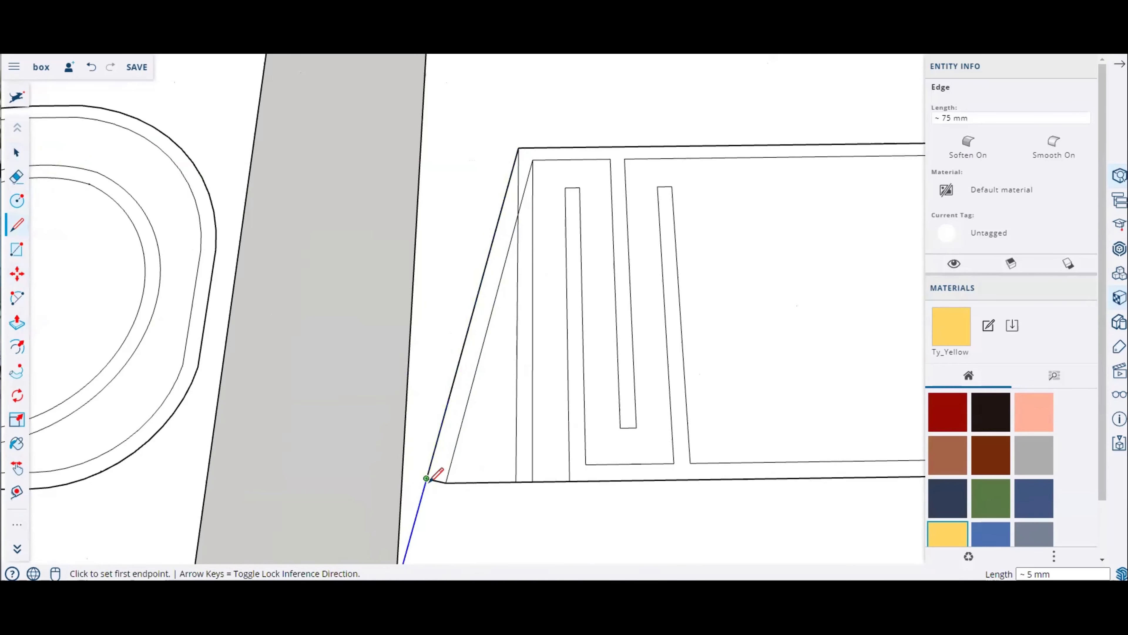
{"action": "key", "text": "ctrl+z"}
{"action": "left_click", "coordinate": [446, 482]}
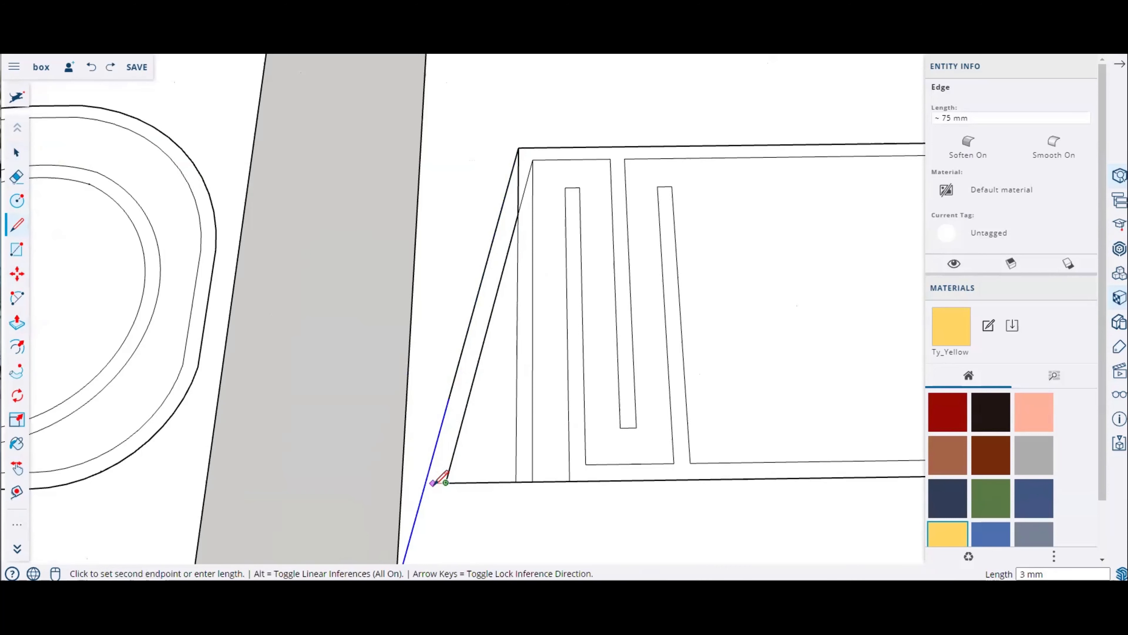
{"action": "left_click", "coordinate": [427, 480]}
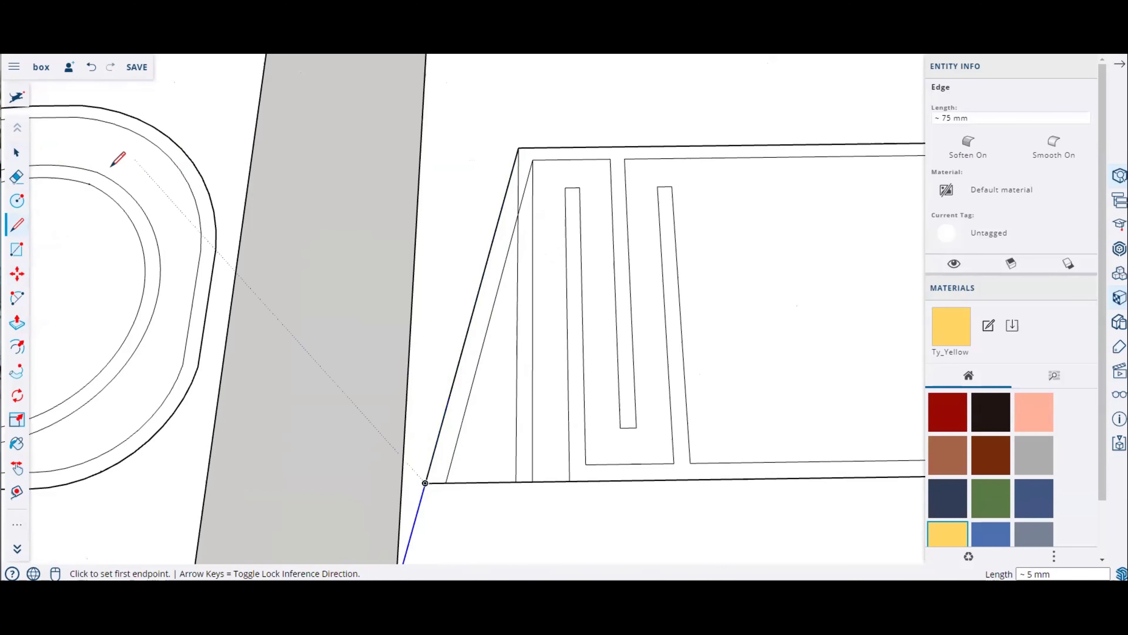
Step: Erase the leftover vertical edges, the short line below the strip's corner and stray segments inside the strip outline
{"action": "left_click", "coordinate": [16, 177]}
{"action": "left_click", "coordinate": [517, 176]}
{"action": "left_click", "coordinate": [533, 212]}
{"action": "left_click", "coordinate": [516, 262]}
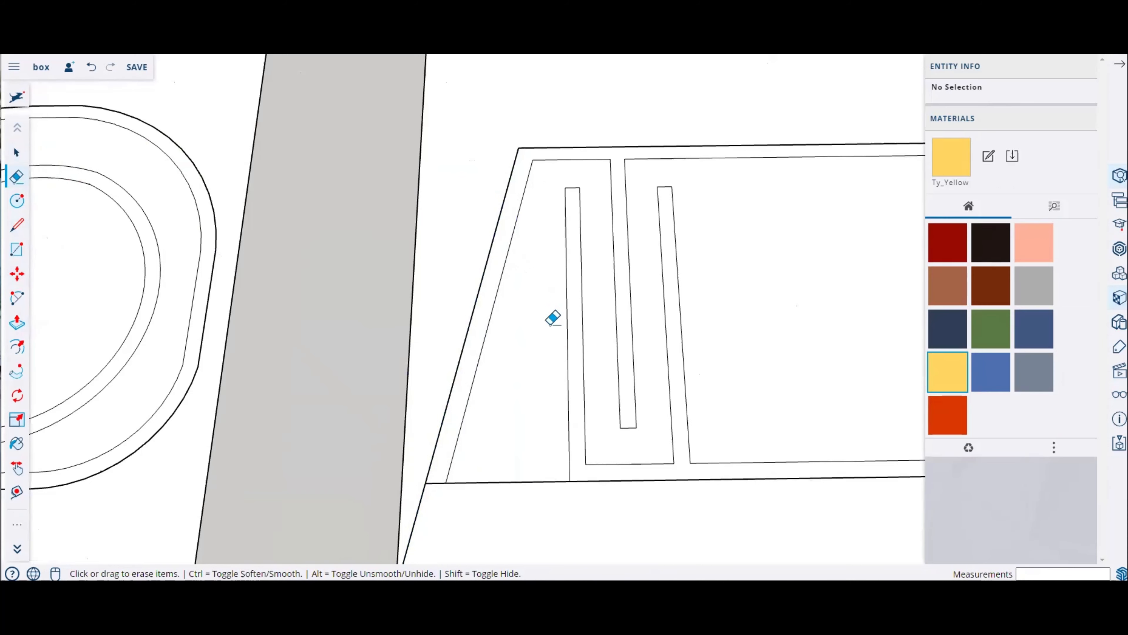
{"action": "left_click", "coordinate": [421, 499]}
{"action": "scroll", "coordinate": [467, 366], "scroll_direction": "down", "scroll_amount": 4}
{"action": "middle_click_drag", "start_coordinate": [543, 311], "coordinate": [551, 360]}
{"action": "scroll", "coordinate": [816, 353], "scroll_direction": "down", "scroll_amount": 4}
{"action": "middle_click_drag", "start_coordinate": [827, 467], "coordinate": [835, 502]}
{"action": "scroll", "coordinate": [619, 334], "scroll_direction": "up", "scroll_amount": 3}
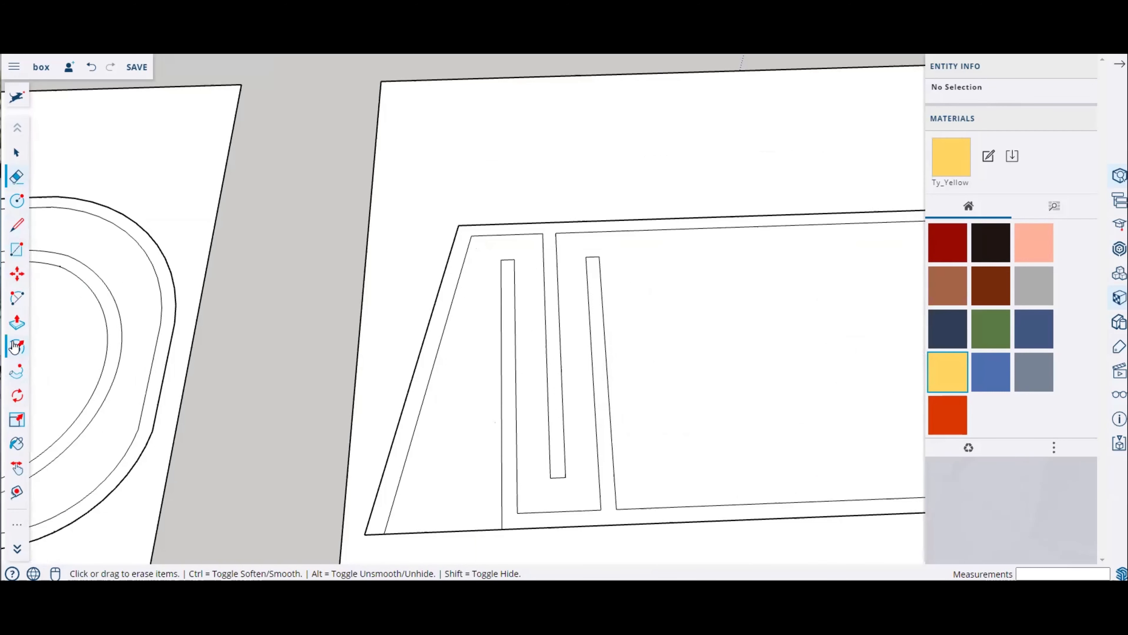
Step: Fillet the two top corners of the first loop of the path, about 8 to 9 mm radius
{"action": "left_click", "coordinate": [18, 298]}
{"action": "scroll", "coordinate": [469, 249], "scroll_direction": "up", "scroll_amount": 5}
{"action": "left_click", "coordinate": [474, 220]}
{"action": "left_click", "coordinate": [537, 178]}
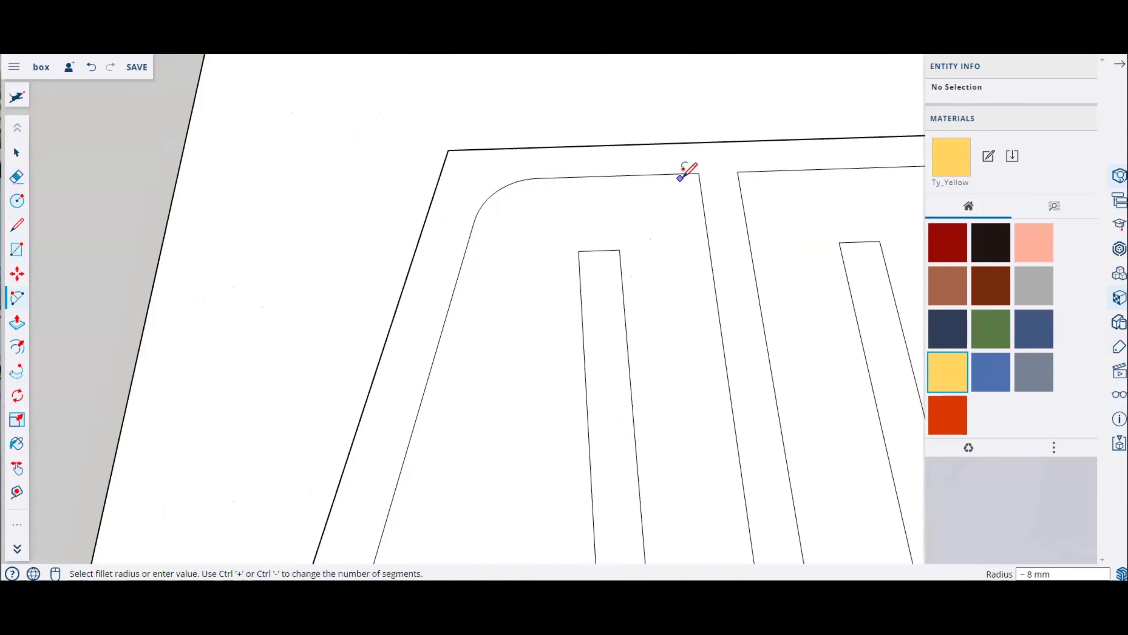
{"action": "left_click", "coordinate": [638, 175]}
{"action": "double_click", "coordinate": [706, 222]}
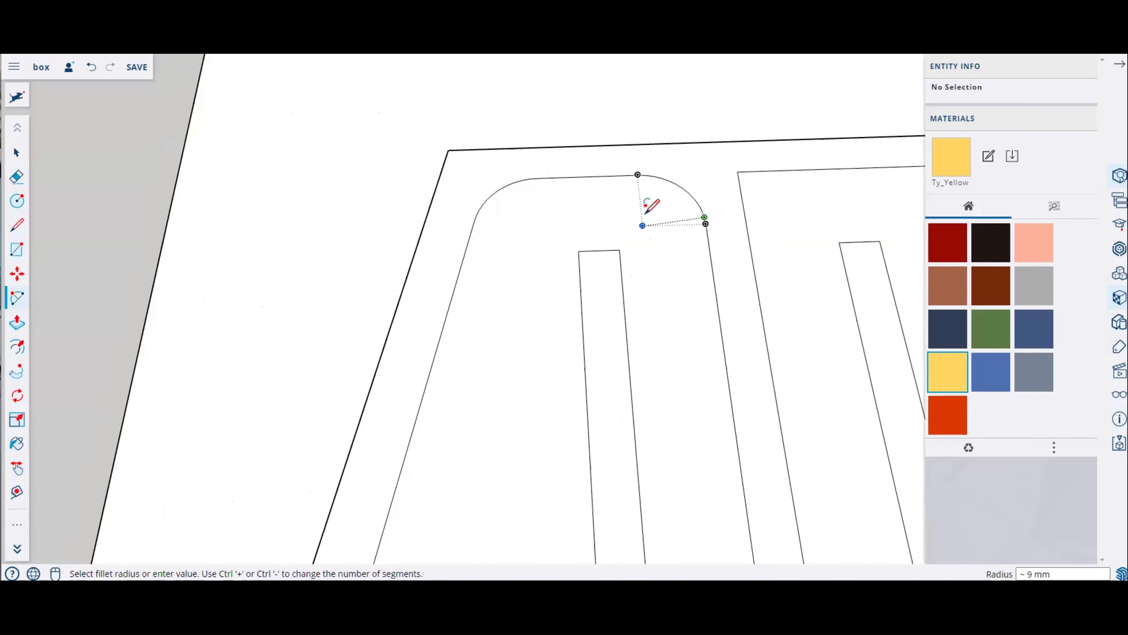
Step: Fillet the top-left and top-right corners of the large area beside the loop
{"action": "scroll", "coordinate": [426, 215], "scroll_direction": "down", "scroll_amount": 3}
{"action": "middle_click_drag", "start_coordinate": [668, 226], "coordinate": [652, 241]}
{"action": "left_click", "coordinate": [662, 228]}
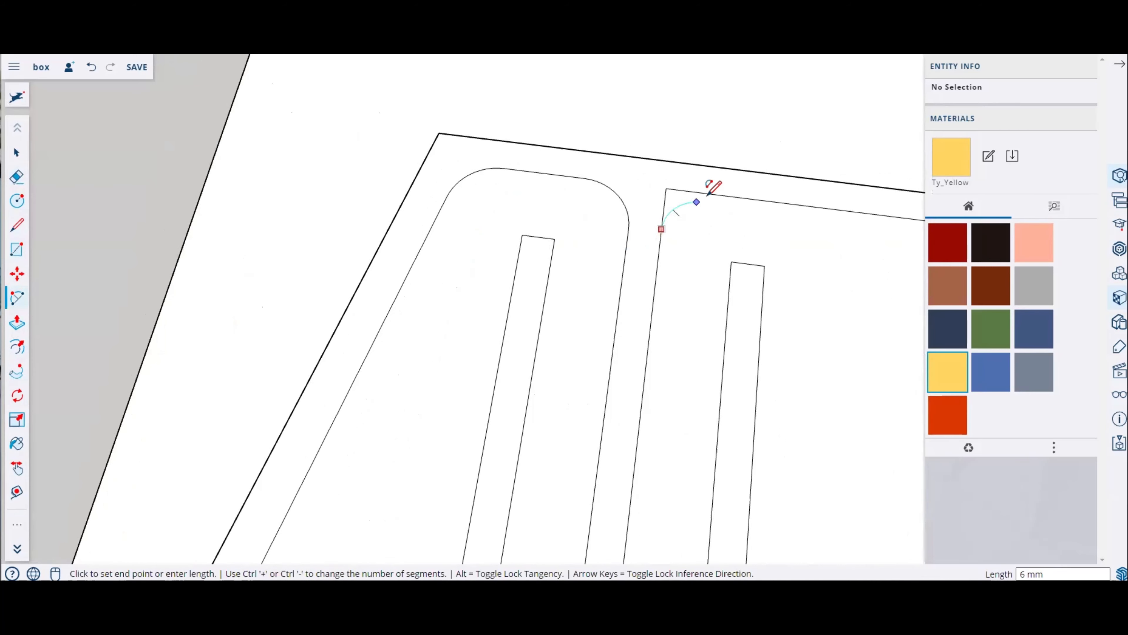
{"action": "left_click", "coordinate": [720, 184]}
{"action": "scroll", "coordinate": [422, 209], "scroll_direction": "down", "scroll_amount": 3}
{"action": "scroll", "coordinate": [424, 209], "scroll_direction": "down", "scroll_amount": 3}
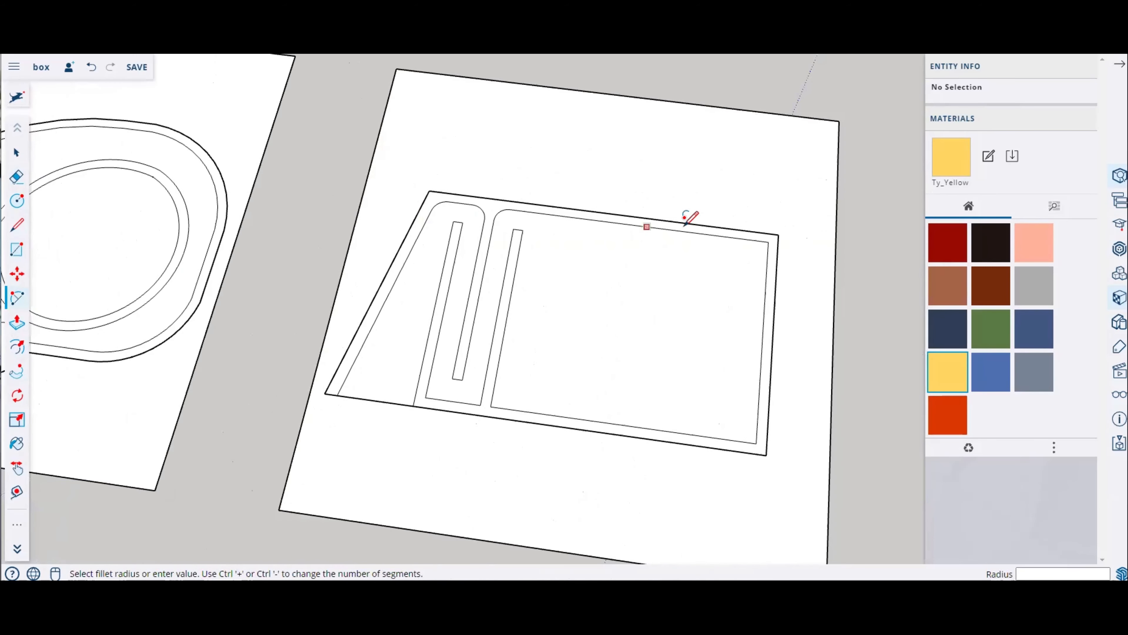
{"action": "scroll", "coordinate": [788, 244], "scroll_direction": "up", "scroll_amount": 5}
{"action": "left_click", "coordinate": [786, 256]}
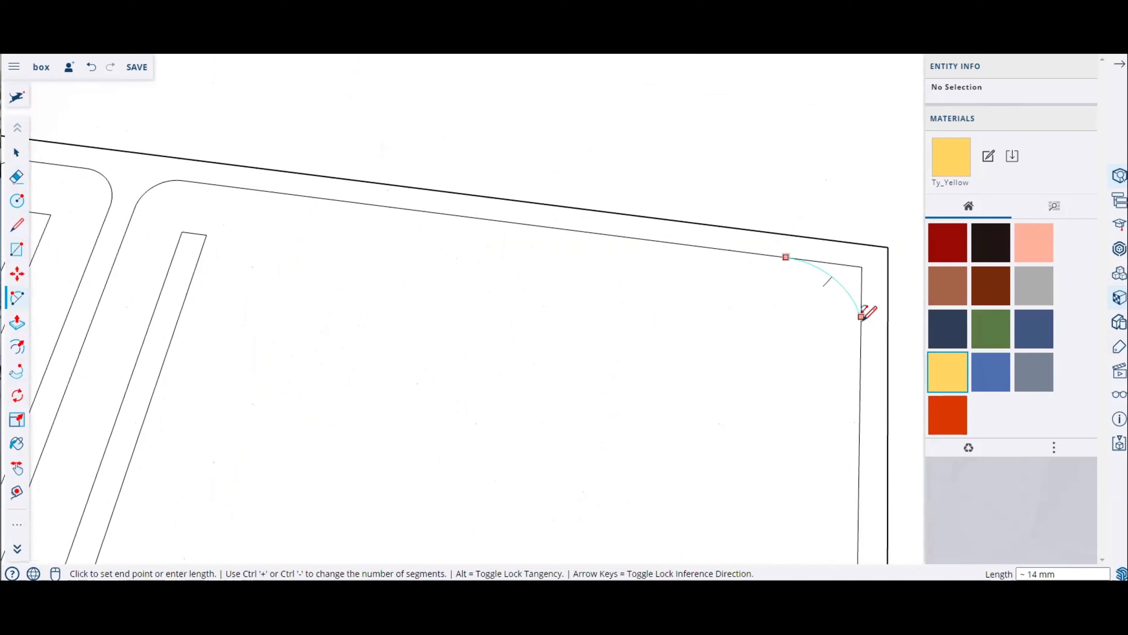
{"action": "left_click", "coordinate": [860, 336]}
Step: Fillet the bottom-right and bottom-left corners of the large area, about 20 and 26 mm
{"action": "scroll", "coordinate": [655, 270], "scroll_direction": "down", "scroll_amount": 3}
{"action": "scroll", "coordinate": [605, 318], "scroll_direction": "up", "scroll_amount": 2}
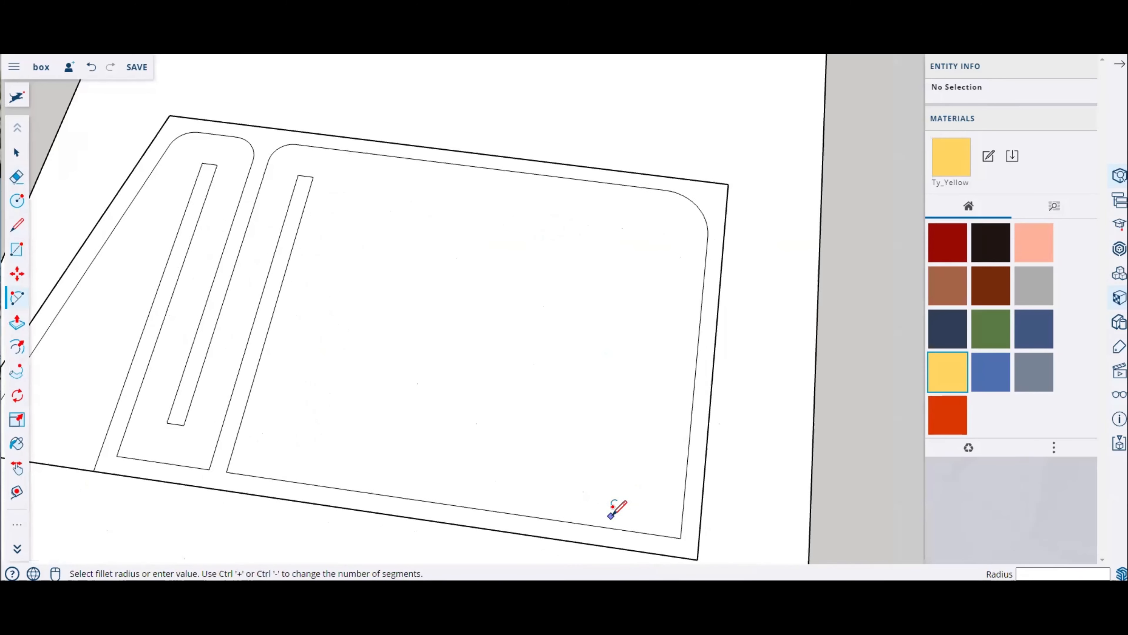
{"action": "left_click", "coordinate": [612, 527]}
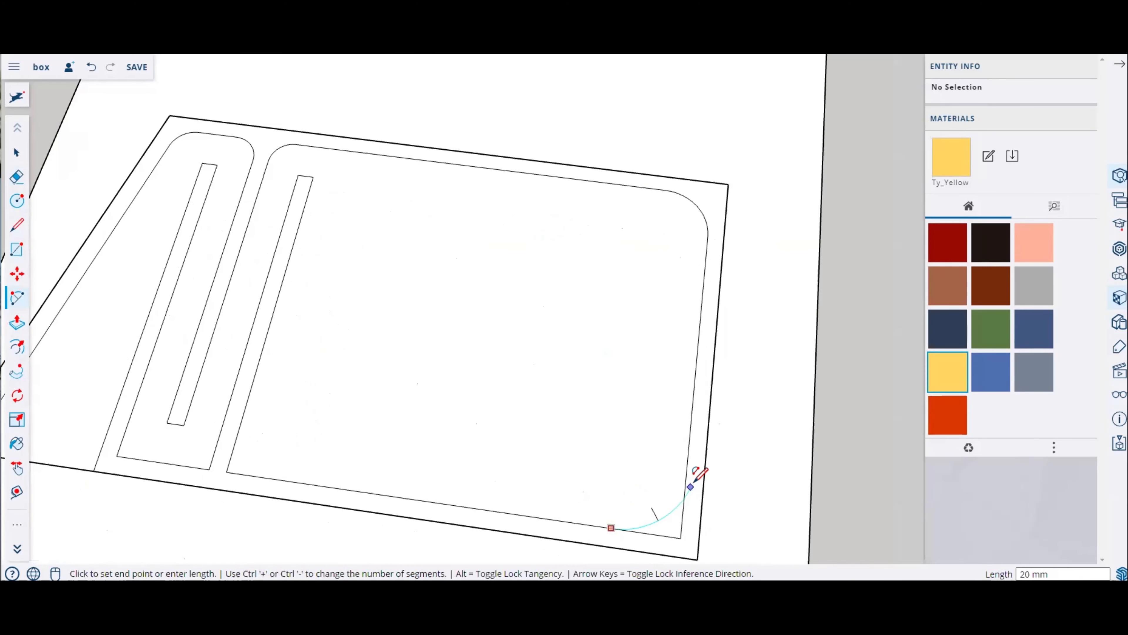
{"action": "left_click", "coordinate": [687, 469]}
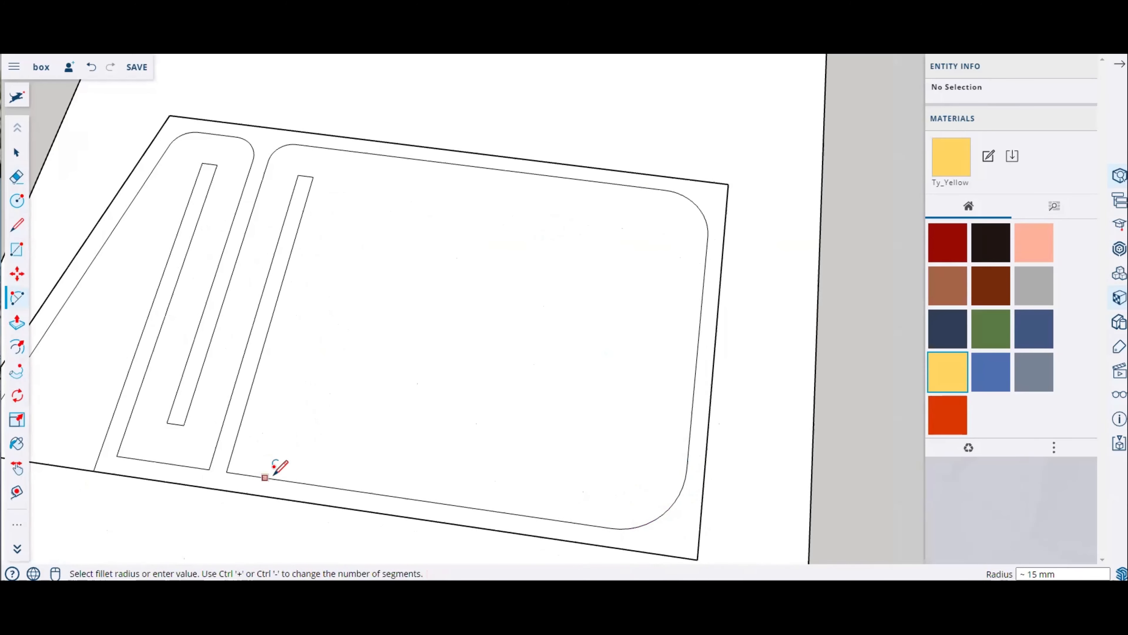
{"action": "left_click", "coordinate": [309, 484]}
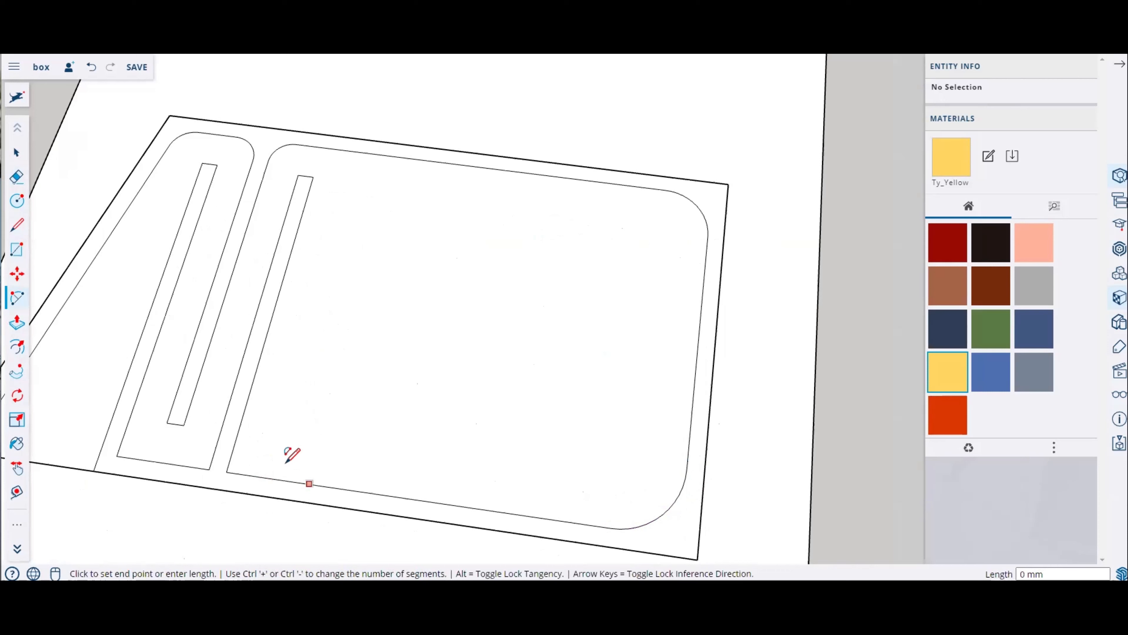
{"action": "left_click", "coordinate": [250, 390]}
{"action": "scroll", "coordinate": [544, 397], "scroll_direction": "down", "scroll_amount": 2}
{"action": "scroll", "coordinate": [398, 257], "scroll_direction": "up", "scroll_amount": 5}
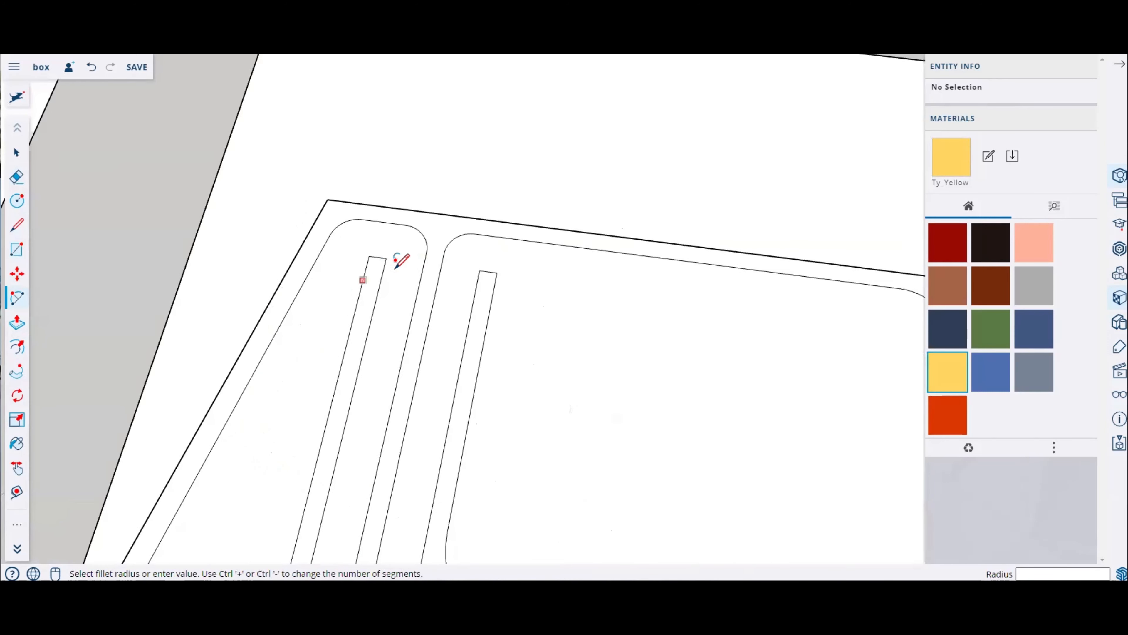
{"action": "left_click", "coordinate": [480, 287]}
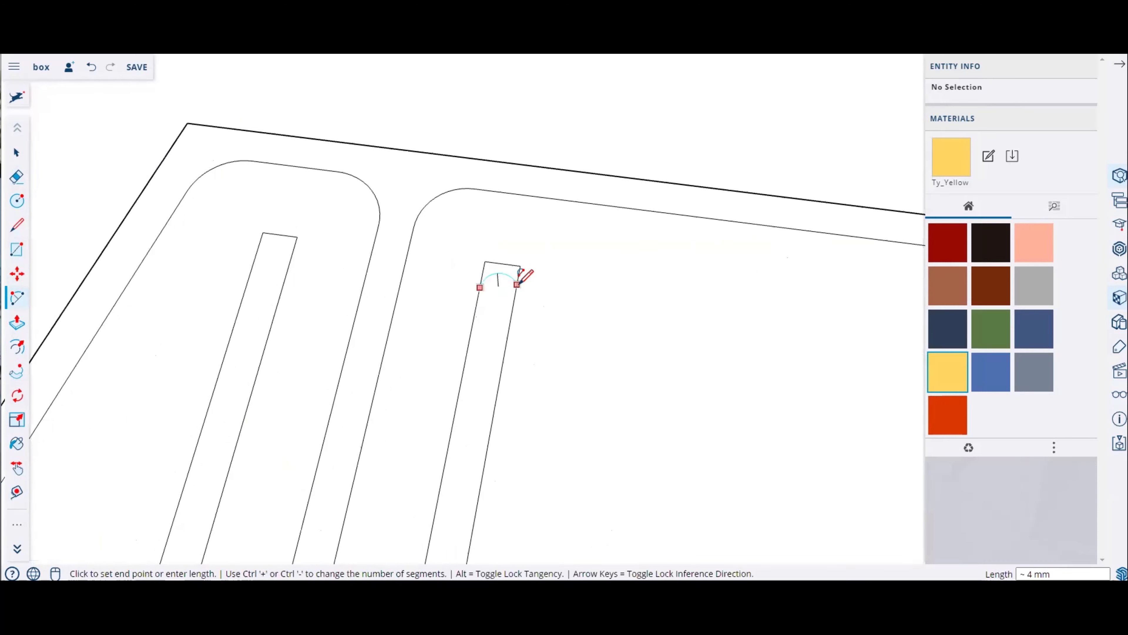
{"action": "key", "text": "Escape"}
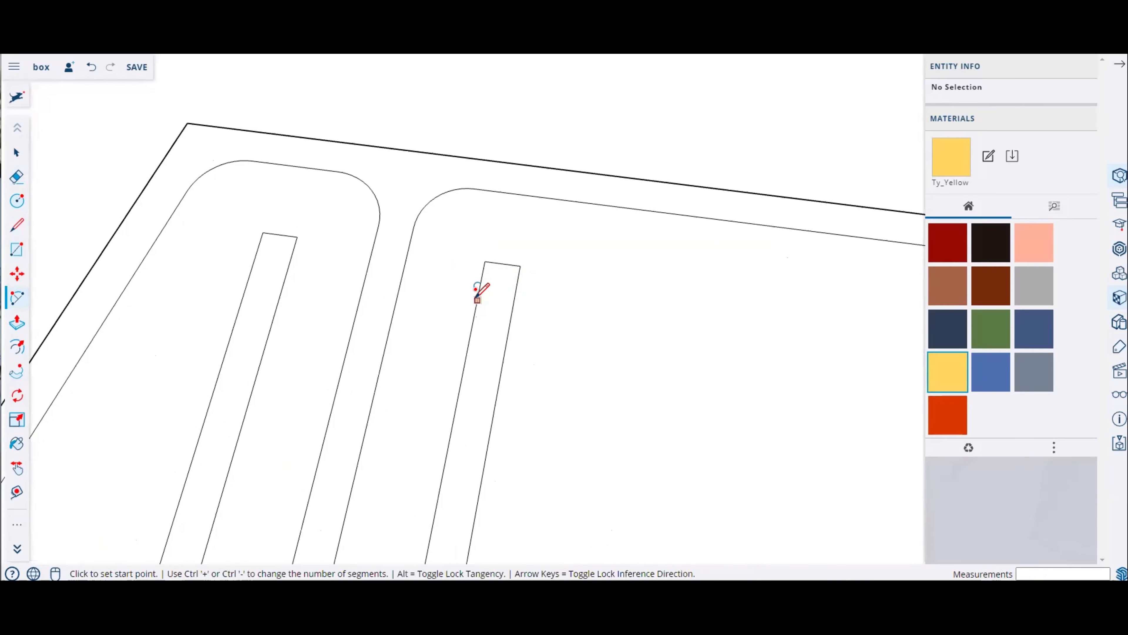
Step: Draw a 2 mm-bulge arc capping the top end of the right narrow slot
{"action": "left_click", "coordinate": [484, 262]}
{"action": "left_click", "coordinate": [521, 266]}
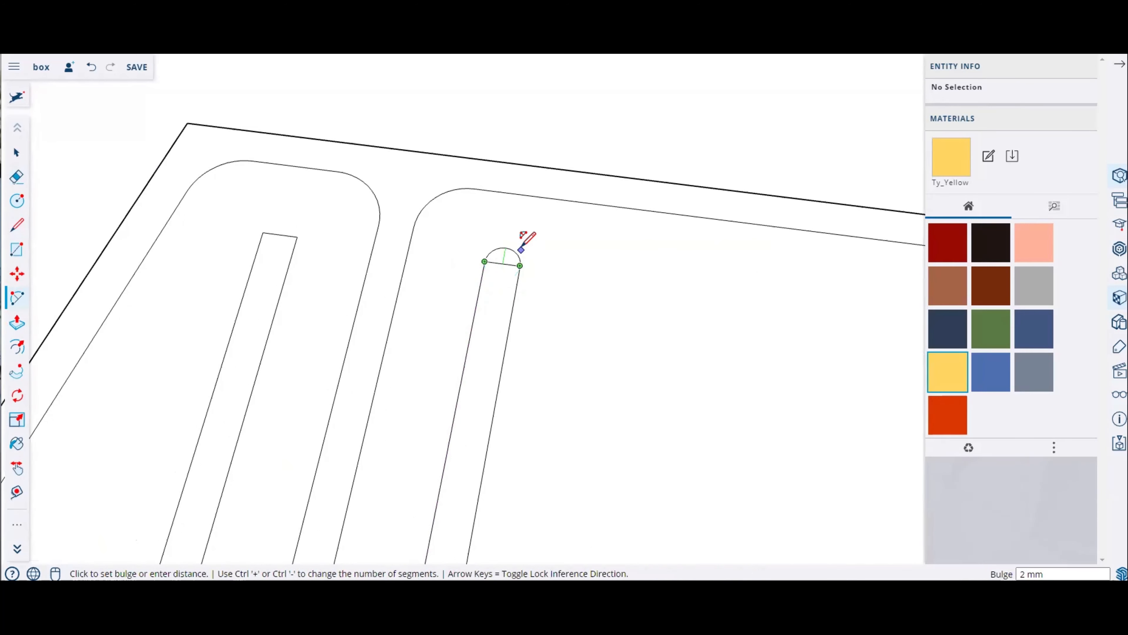
{"action": "left_click", "coordinate": [504, 248]}
Step: Draw arcs capping the bottom and top ends of the left narrow slot
{"action": "scroll", "coordinate": [622, 268], "scroll_direction": "down", "scroll_amount": 9}
{"action": "scroll", "coordinate": [544, 417], "scroll_direction": "up", "scroll_amount": 4}
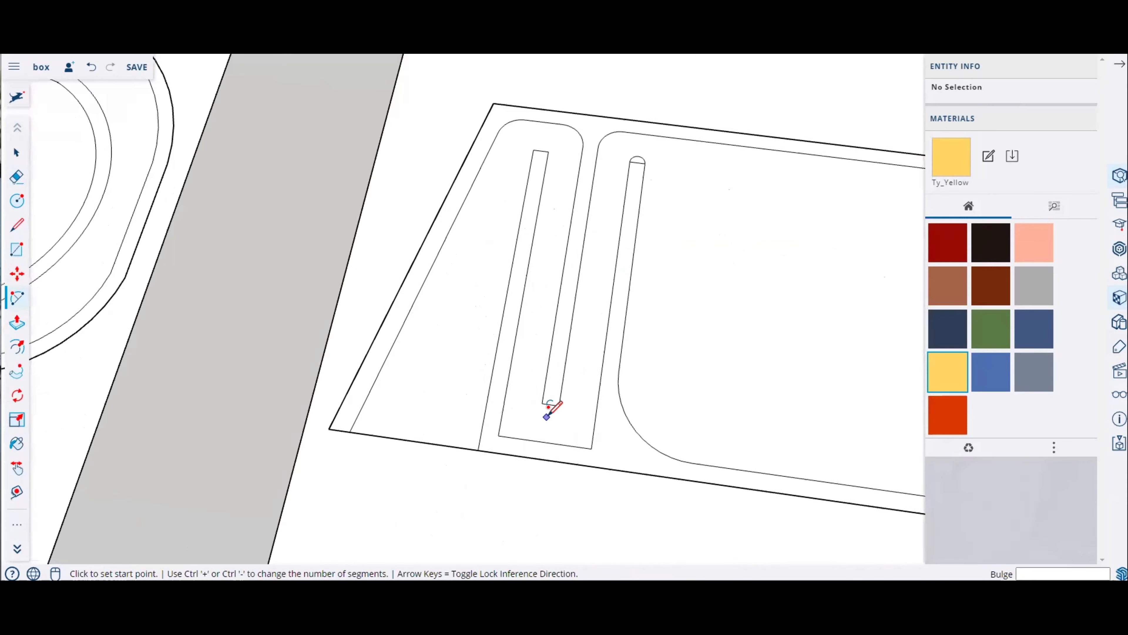
{"action": "scroll", "coordinate": [541, 398], "scroll_direction": "up", "scroll_amount": 3}
{"action": "left_click", "coordinate": [540, 403]}
{"action": "left_click", "coordinate": [564, 407]}
{"action": "left_click", "coordinate": [552, 415]}
{"action": "scroll", "coordinate": [553, 411], "scroll_direction": "down", "scroll_amount": 3}
{"action": "scroll", "coordinate": [545, 215], "scroll_direction": "up", "scroll_amount": 4}
{"action": "left_click", "coordinate": [531, 222]}
{"action": "left_click", "coordinate": [567, 226]}
{"action": "left_click", "coordinate": [560, 208]}
Step: Erase the straight end lines beneath the three slot-end arcs
{"action": "middle_click_drag", "start_coordinate": [609, 244], "coordinate": [115, 187]}
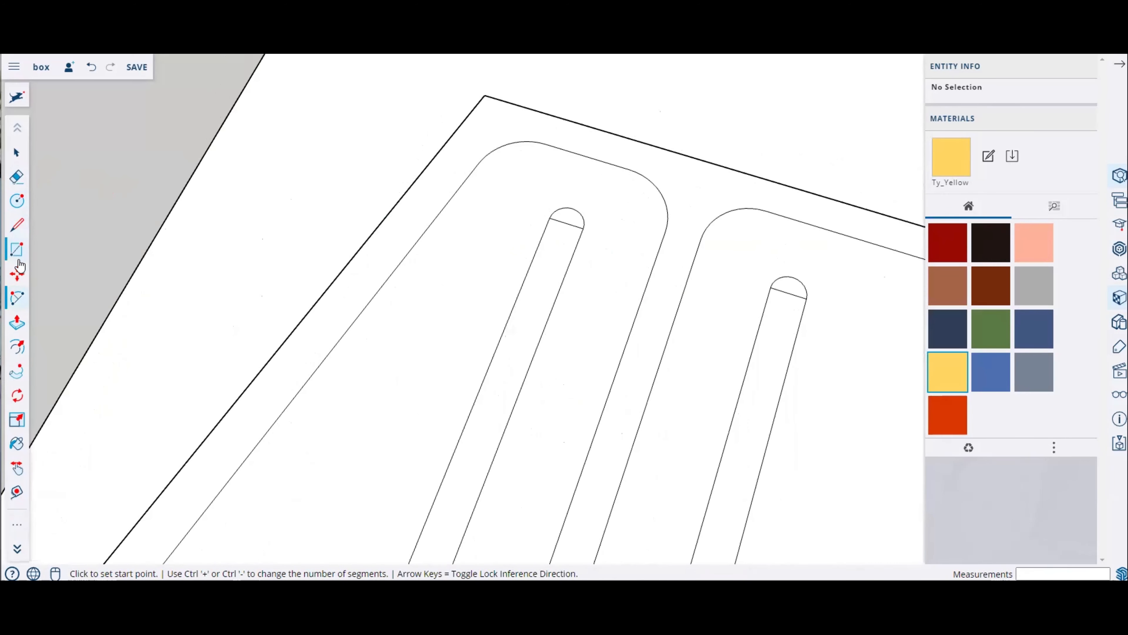
{"action": "left_click", "coordinate": [17, 177]}
{"action": "left_click", "coordinate": [567, 221]}
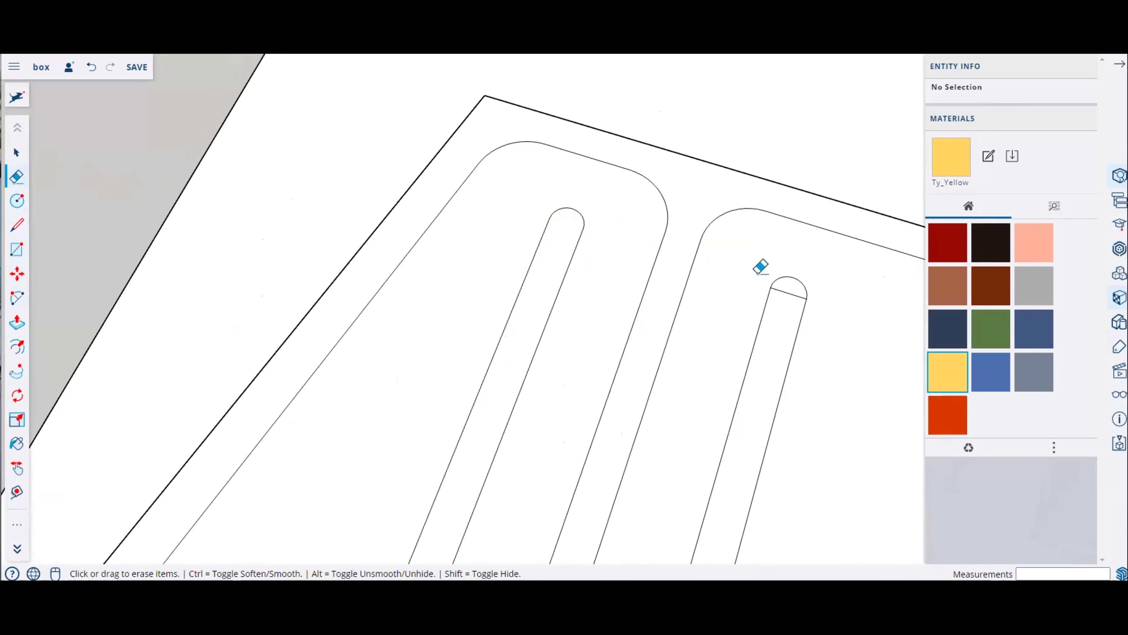
{"action": "left_click", "coordinate": [794, 294]}
{"action": "scroll", "coordinate": [573, 238], "scroll_direction": "down", "scroll_amount": 5}
{"action": "scroll", "coordinate": [542, 413], "scroll_direction": "up", "scroll_amount": 4}
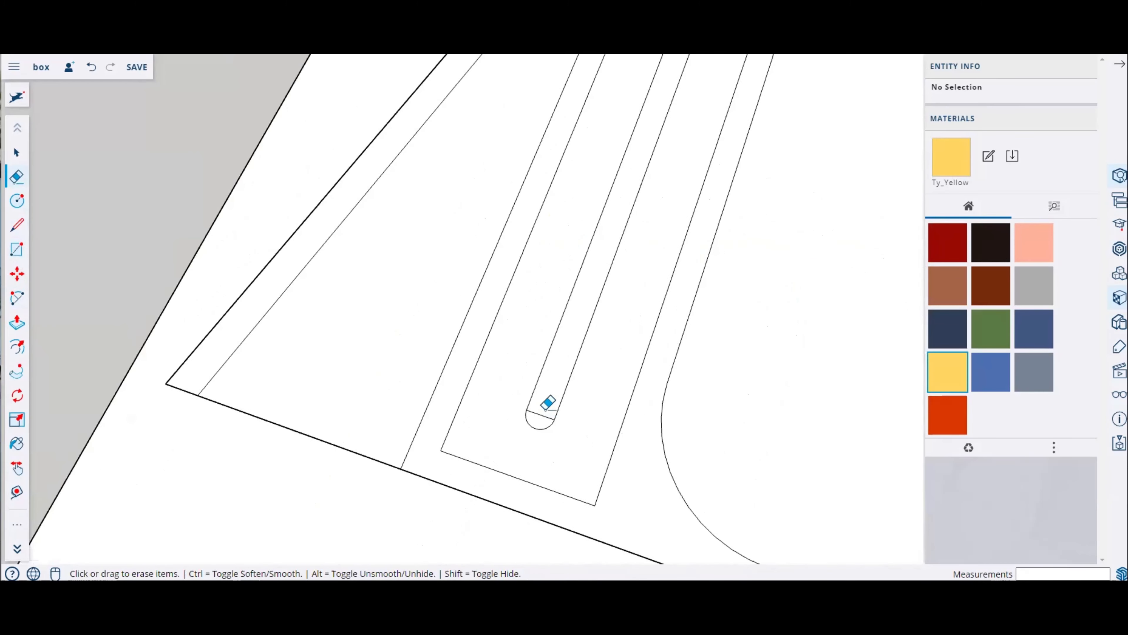
{"action": "left_click", "coordinate": [543, 415]}
{"action": "scroll", "coordinate": [524, 311], "scroll_direction": "down", "scroll_amount": 5}
{"action": "scroll", "coordinate": [582, 192], "scroll_direction": "up", "scroll_amount": 6}
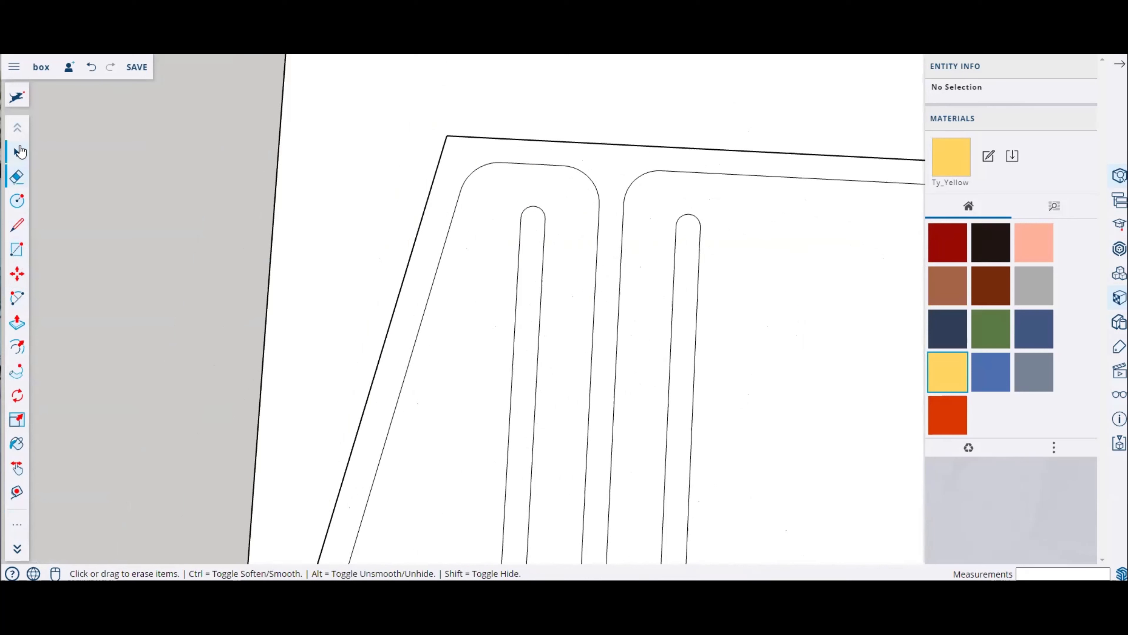
{"action": "left_click", "coordinate": [18, 152]}
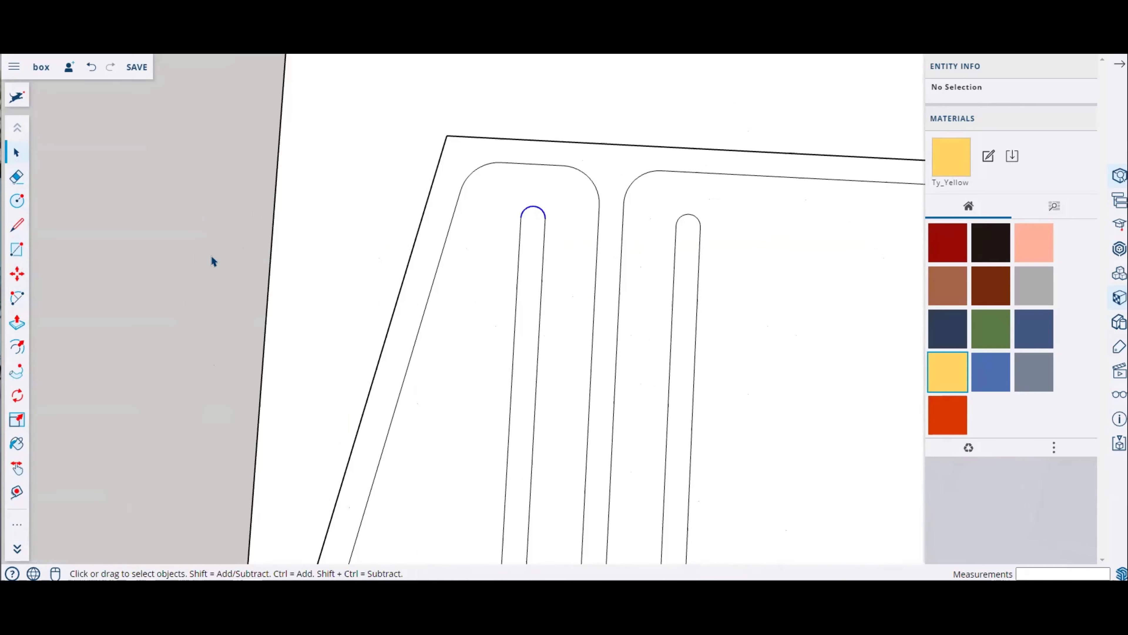
{"action": "left_click", "coordinate": [15, 272]}
{"action": "left_click", "coordinate": [579, 248]}
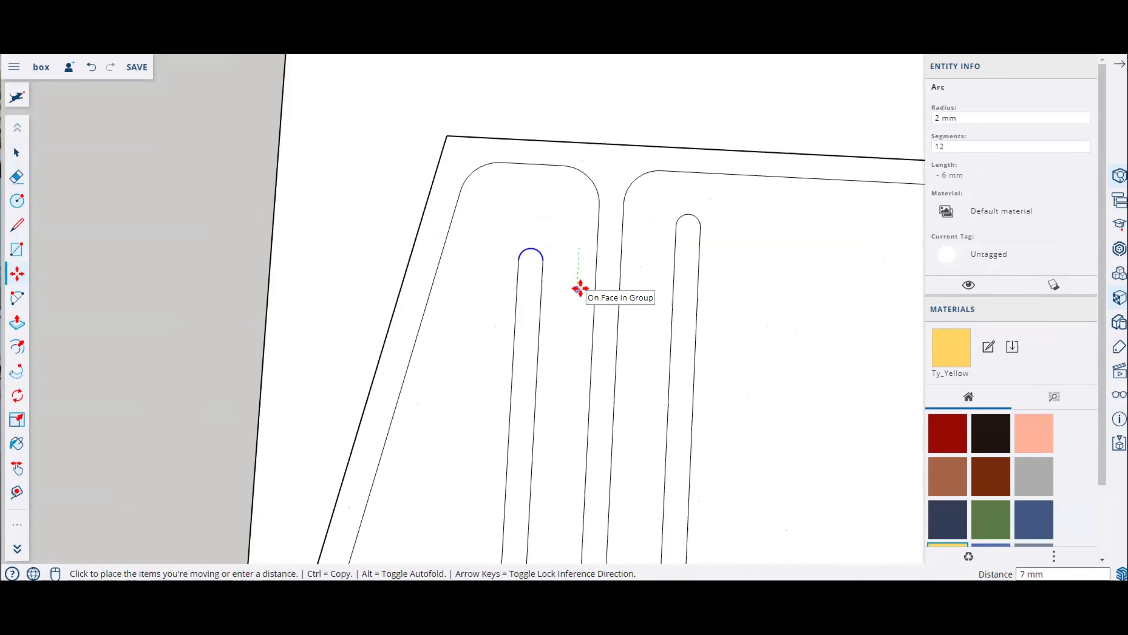
{"action": "key", "text": "Escape"}
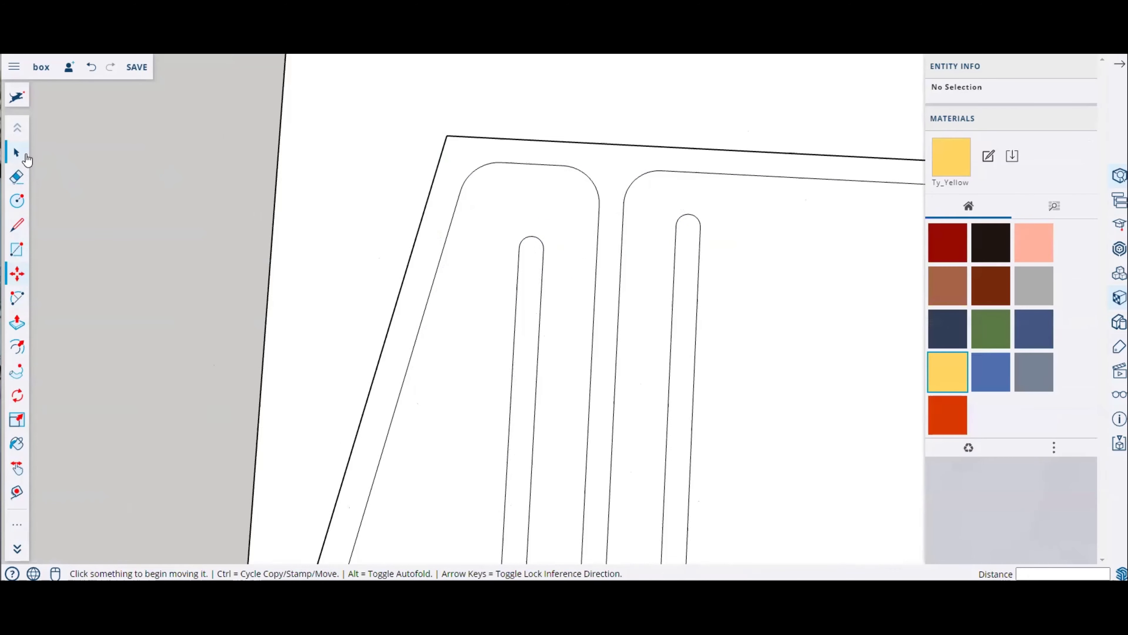
{"action": "left_click", "coordinate": [24, 161]}
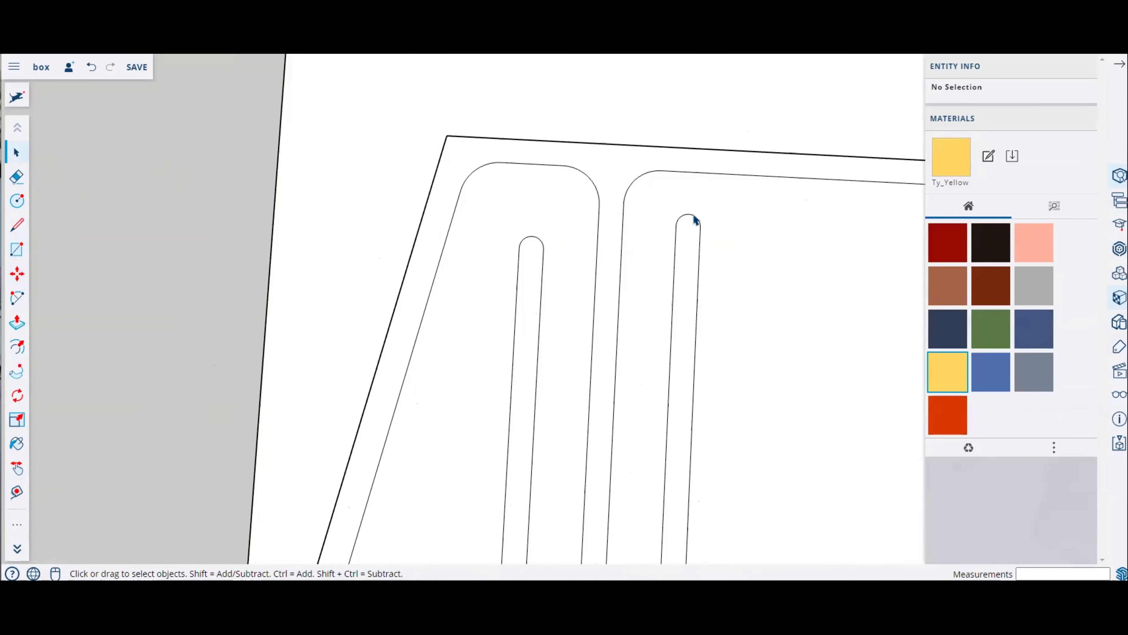
{"action": "key", "text": "m"}
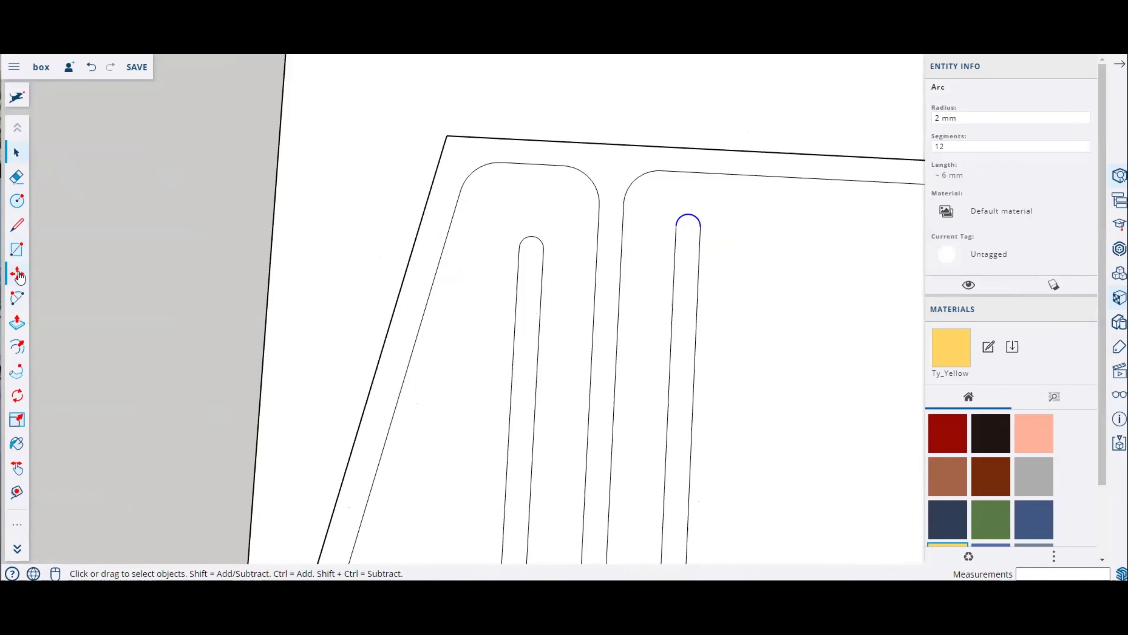
{"action": "left_click", "coordinate": [751, 240]}
{"action": "key", "text": "Escape"}
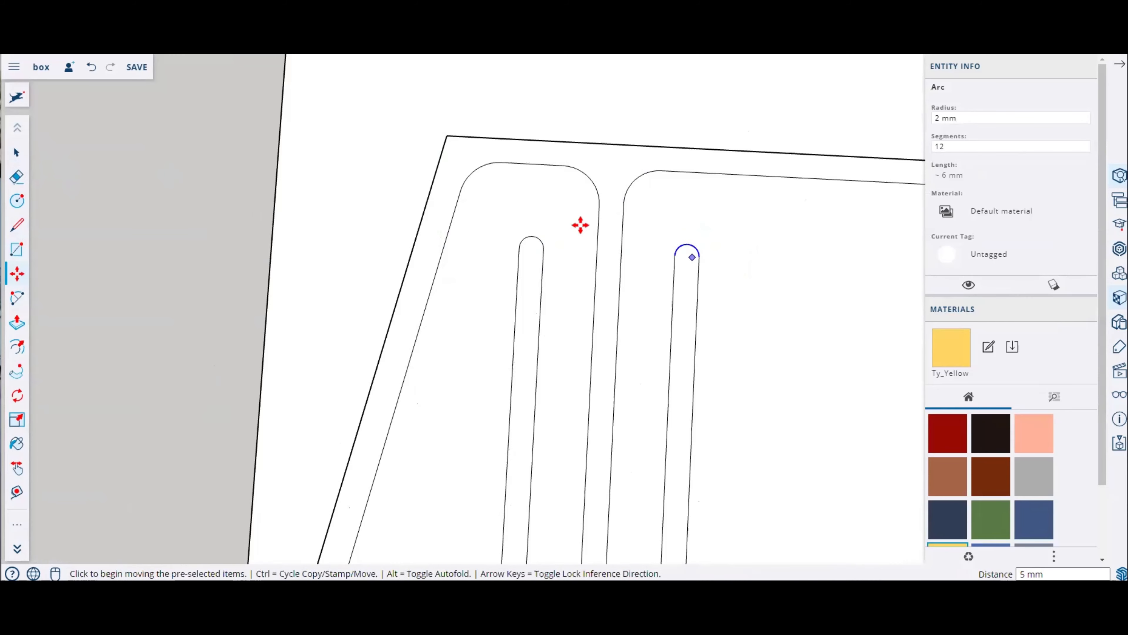
{"action": "scroll", "coordinate": [468, 202], "scroll_direction": "down", "scroll_amount": 3}
{"action": "scroll", "coordinate": [492, 251], "scroll_direction": "up", "scroll_amount": 2}
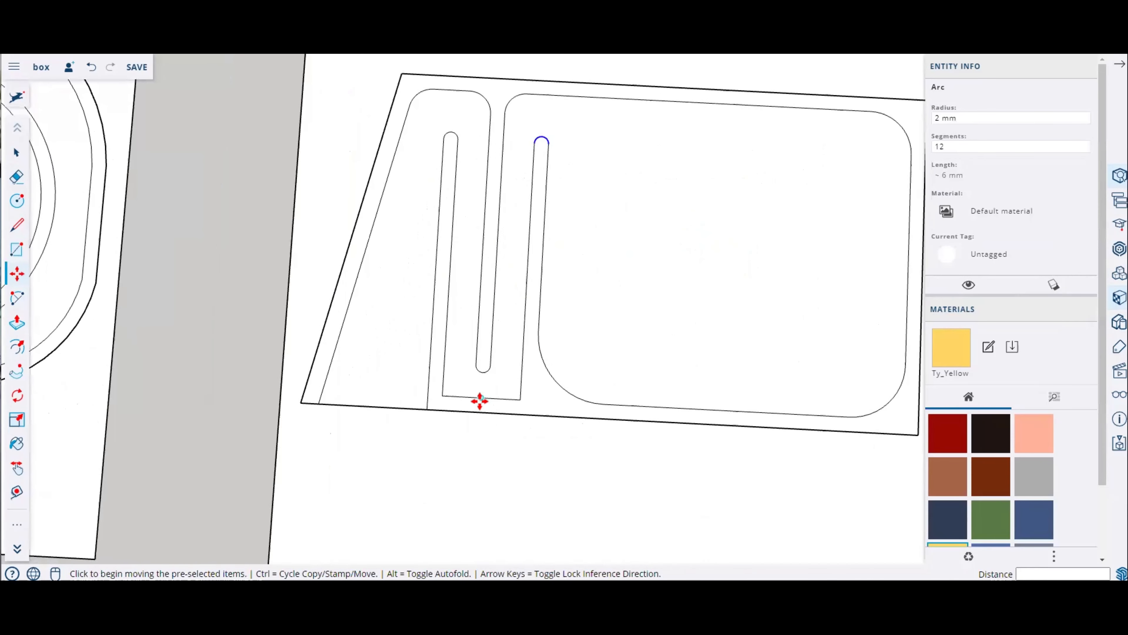
{"action": "scroll", "coordinate": [479, 401], "scroll_direction": "up", "scroll_amount": 3}
{"action": "key", "text": "Escape"}
Step: Fillet the two bottom corners of the first loop's outline, about 9 mm radius
{"action": "left_click", "coordinate": [17, 297]}
{"action": "left_click", "coordinate": [447, 392]}
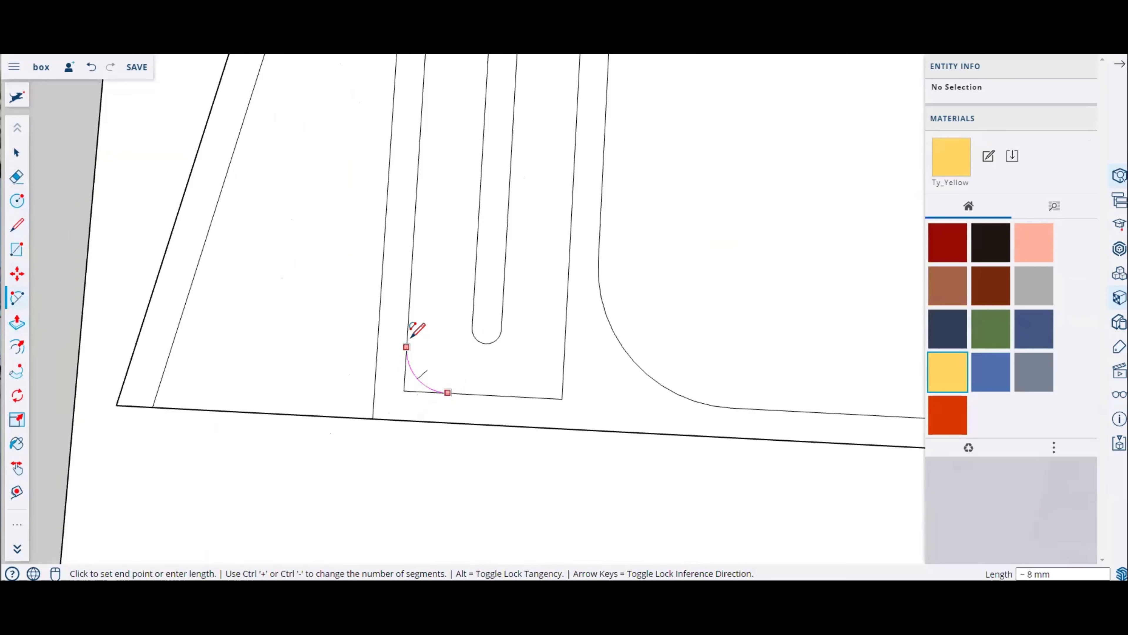
{"action": "key", "text": "Escape"}
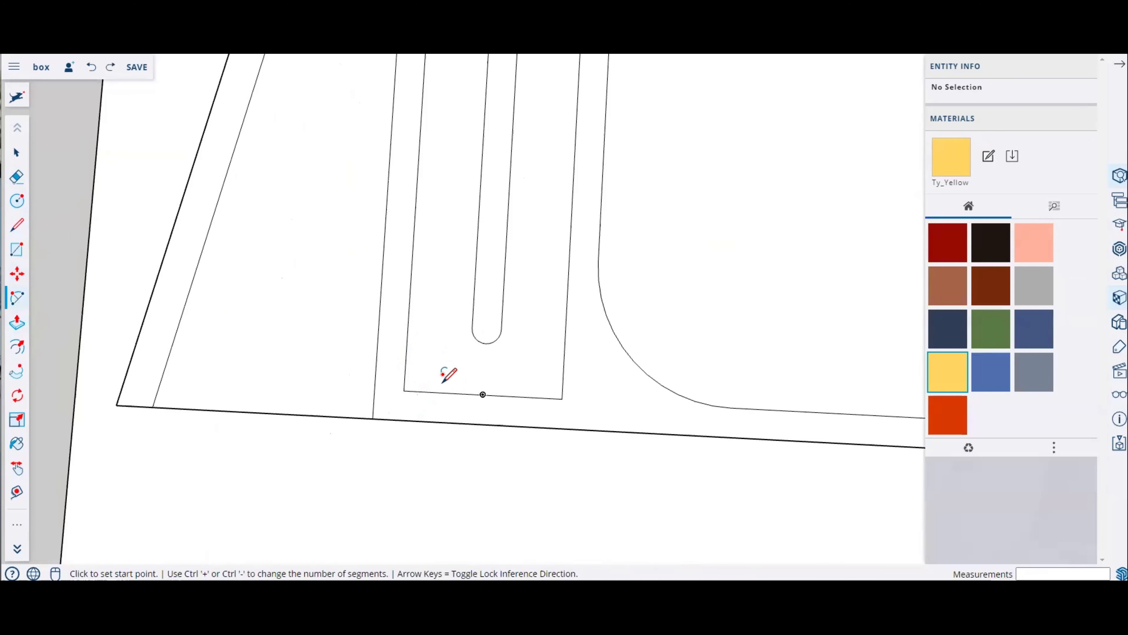
{"action": "left_click", "coordinate": [449, 392]}
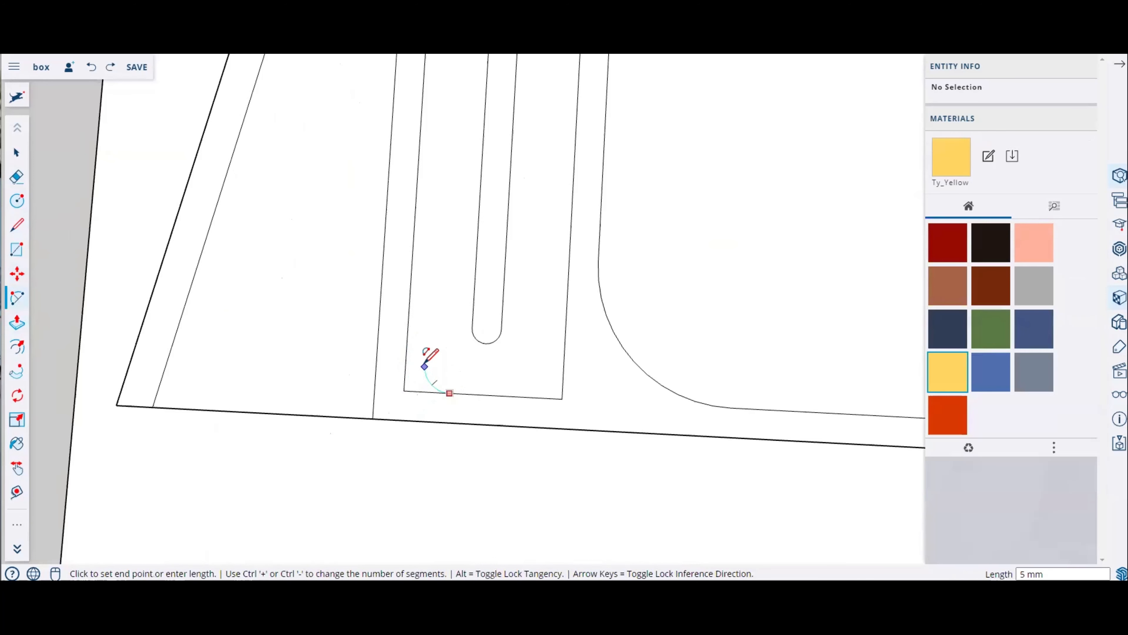
{"action": "left_click", "coordinate": [407, 344]}
{"action": "left_click", "coordinate": [502, 393]}
{"action": "left_click", "coordinate": [503, 394]}
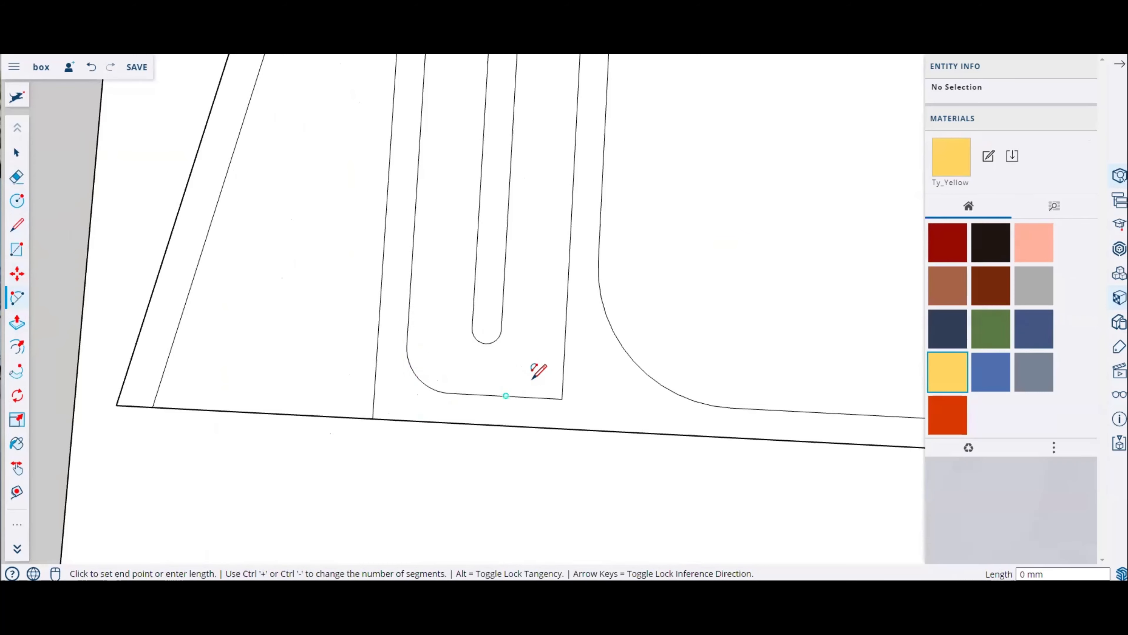
{"action": "left_click", "coordinate": [563, 342]}
Step: Fillet the outer strip boundary's top-left corner with about 15 mm radius
{"action": "scroll", "coordinate": [491, 391], "scroll_direction": "down", "scroll_amount": 5}
{"action": "middle_click_drag", "start_coordinate": [491, 391], "coordinate": [548, 380]}
{"action": "middle_click_drag", "start_coordinate": [605, 423], "coordinate": [476, 224]}
{"action": "scroll", "coordinate": [462, 201], "scroll_direction": "up", "scroll_amount": 6}
{"action": "left_click", "coordinate": [359, 261]}
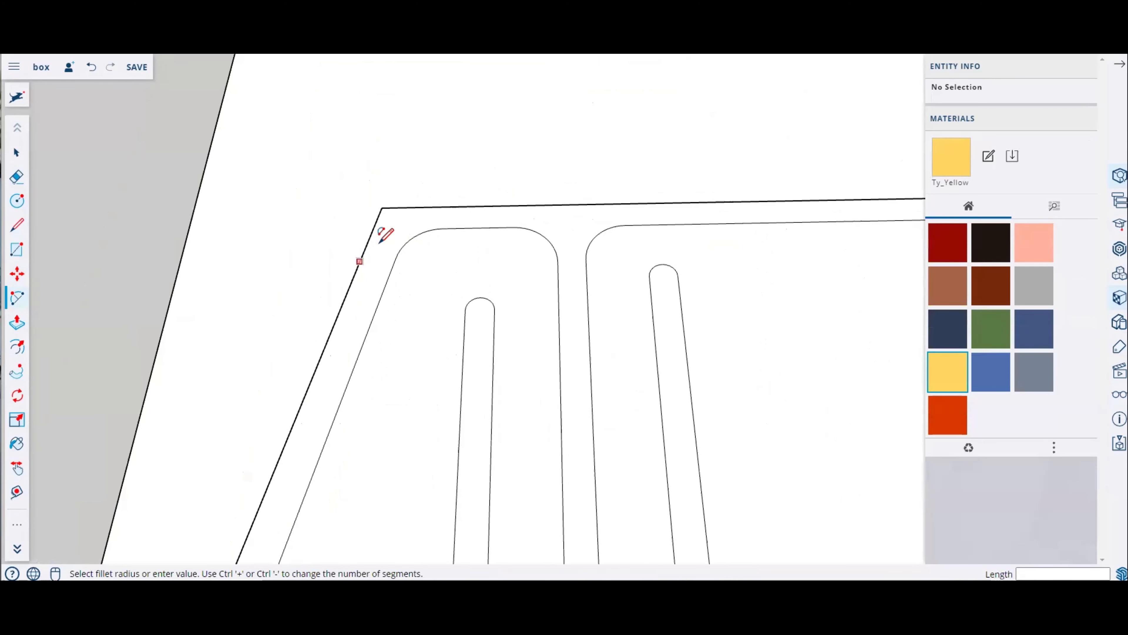
{"action": "left_click", "coordinate": [448, 205]}
Step: Try to fillet the outer boundary's top-right corner
{"action": "scroll", "coordinate": [199, 224], "scroll_direction": "down", "scroll_amount": 5}
{"action": "scroll", "coordinate": [485, 221], "scroll_direction": "up", "scroll_amount": 6}
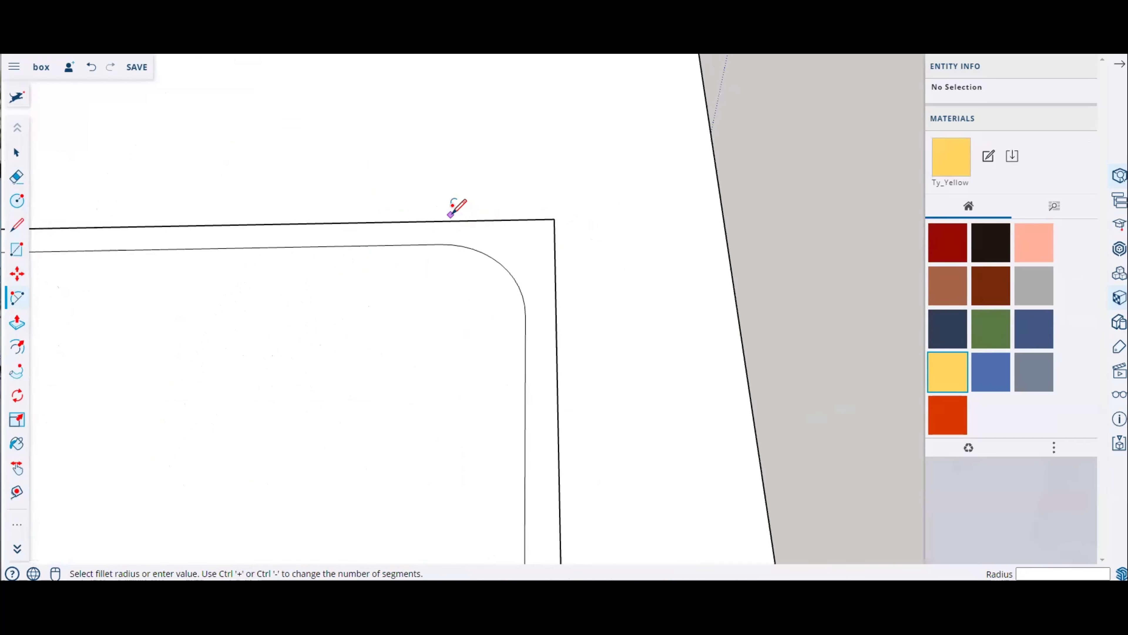
{"action": "left_click", "coordinate": [468, 220]}
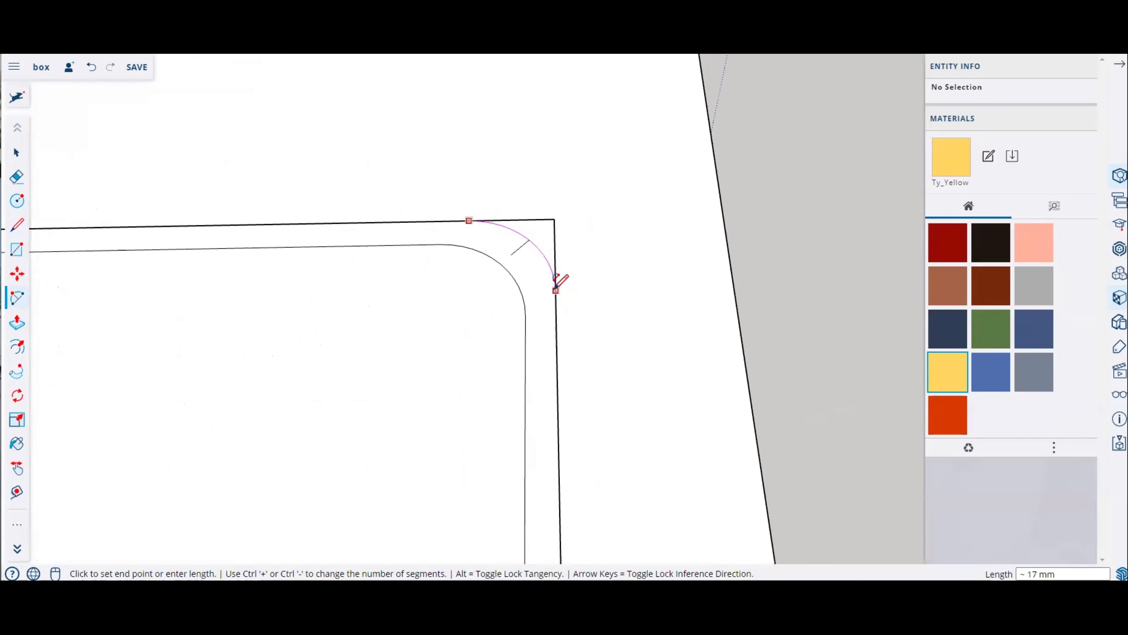
{"action": "key", "text": "Escape"}
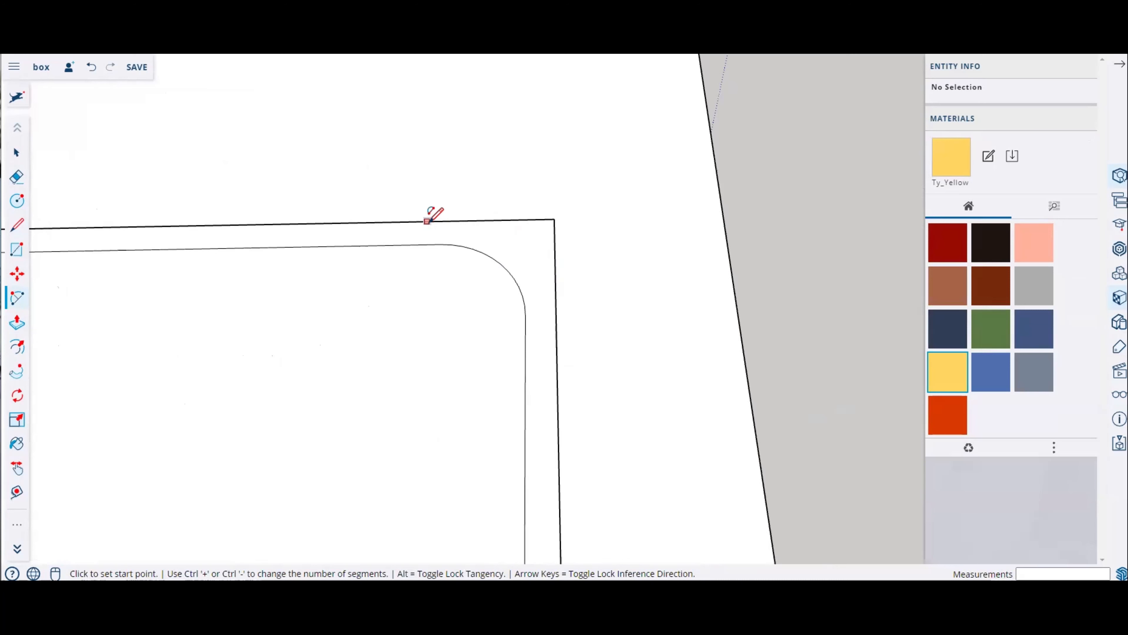
Step: Fillet the outer strip boundary's top-right corner by drawing its rounding arc between the two edges
{"action": "left_click", "coordinate": [427, 221]}
{"action": "left_click", "coordinate": [556, 308]}
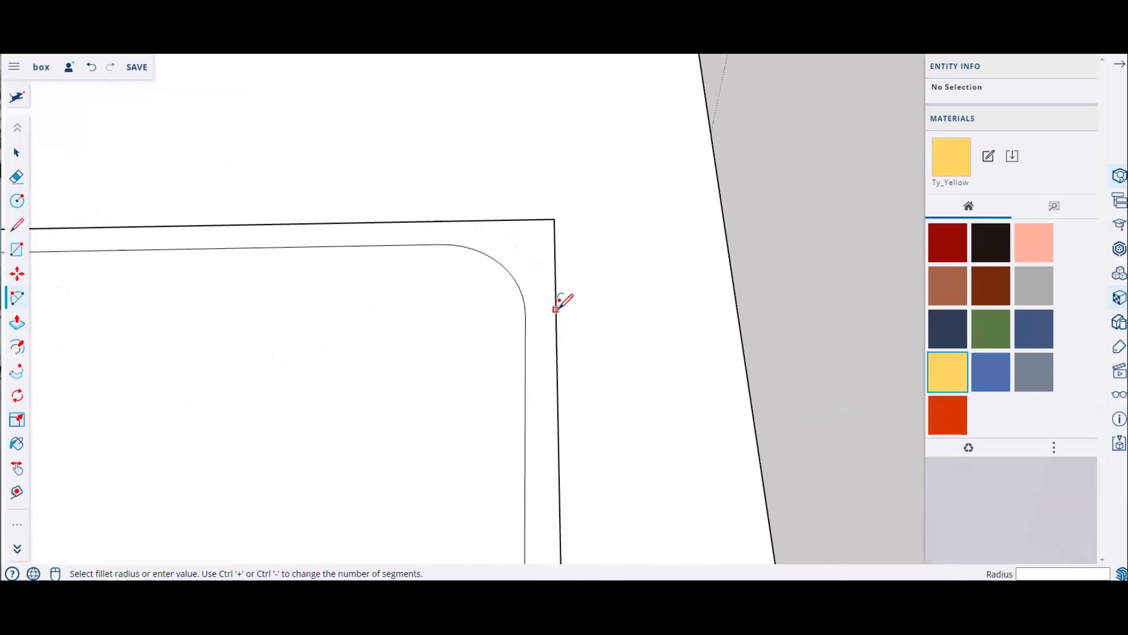
{"action": "left_click", "coordinate": [556, 299]}
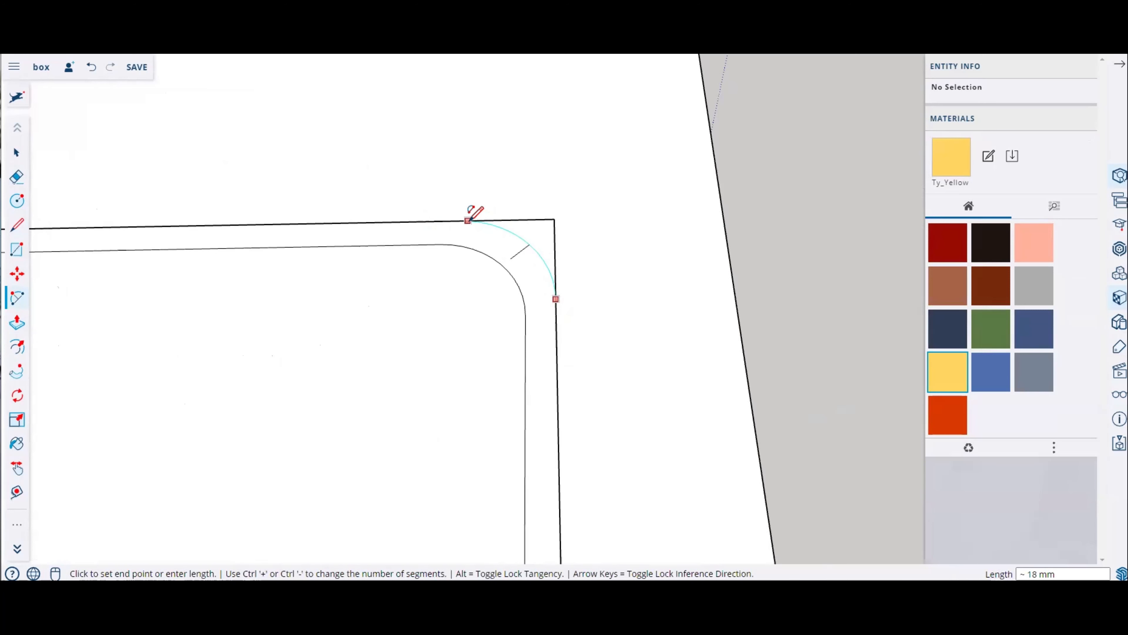
{"action": "left_click", "coordinate": [460, 220]}
{"action": "scroll", "coordinate": [549, 232], "scroll_direction": "down", "scroll_amount": 4}
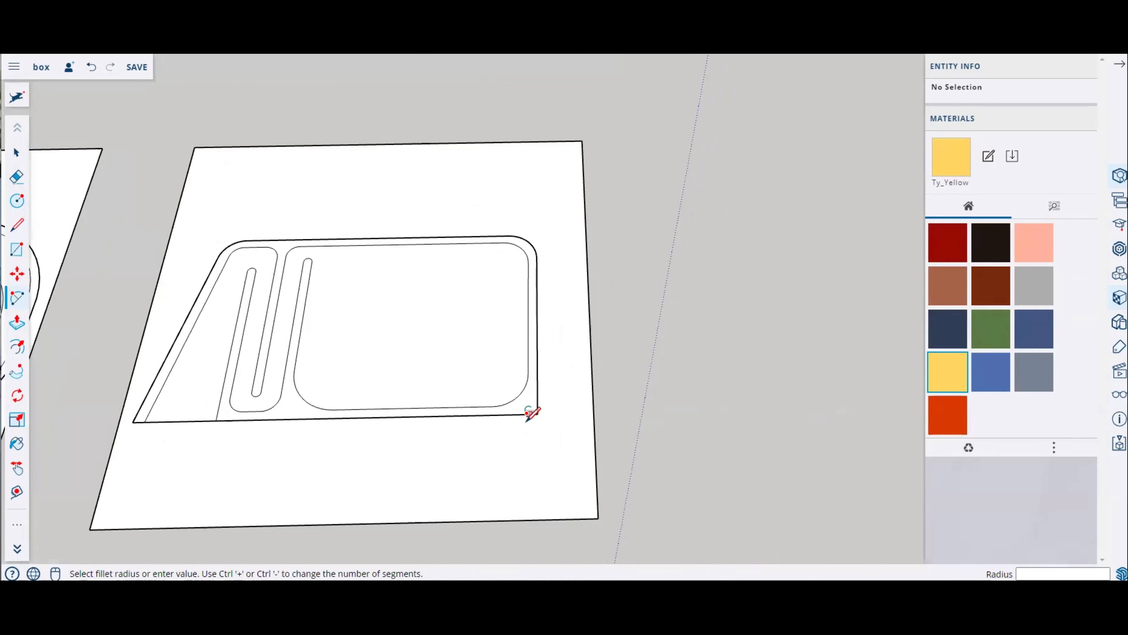
{"action": "scroll", "coordinate": [530, 411], "scroll_direction": "up", "scroll_amount": 2}
{"action": "scroll", "coordinate": [751, 369], "scroll_direction": "down", "scroll_amount": 2}
{"action": "scroll", "coordinate": [472, 331], "scroll_direction": "up", "scroll_amount": 1}
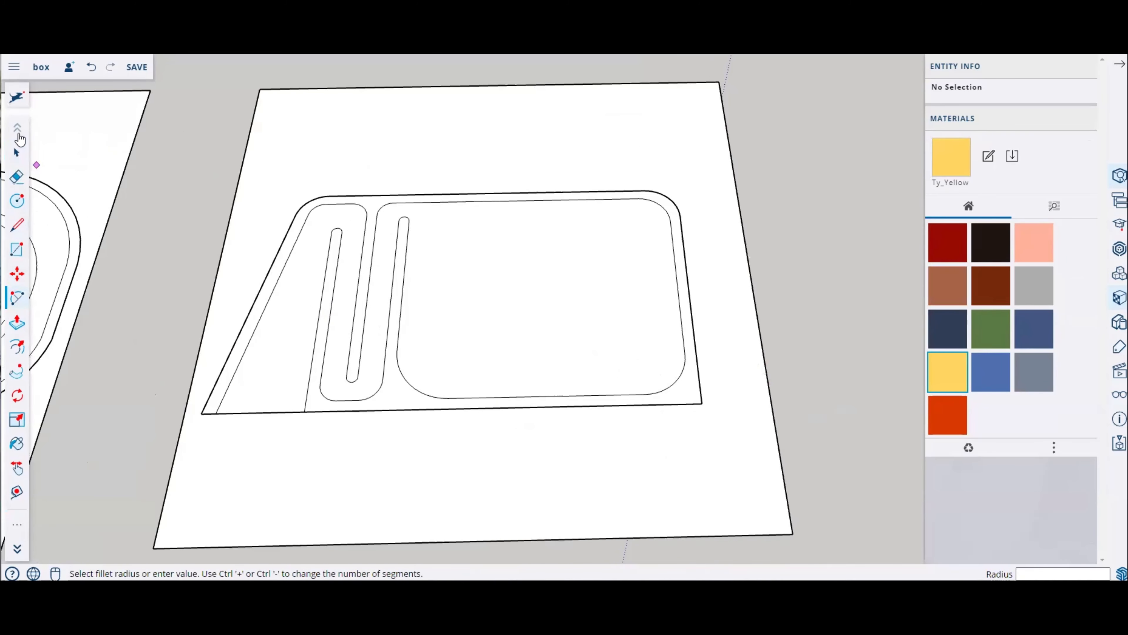
Step: Select all geometry and paste a copy of both plates to the left of the originals
{"action": "left_click", "coordinate": [16, 152]}
{"action": "scroll", "coordinate": [659, 313], "scroll_direction": "down", "scroll_amount": 5}
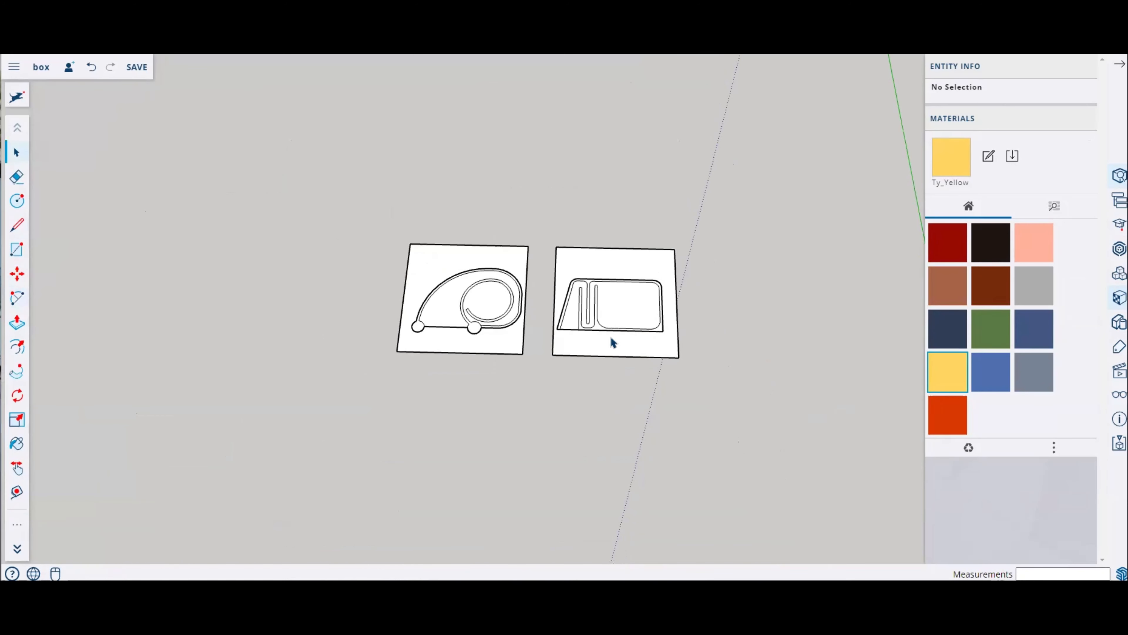
{"action": "key", "text": "ctrl+a"}
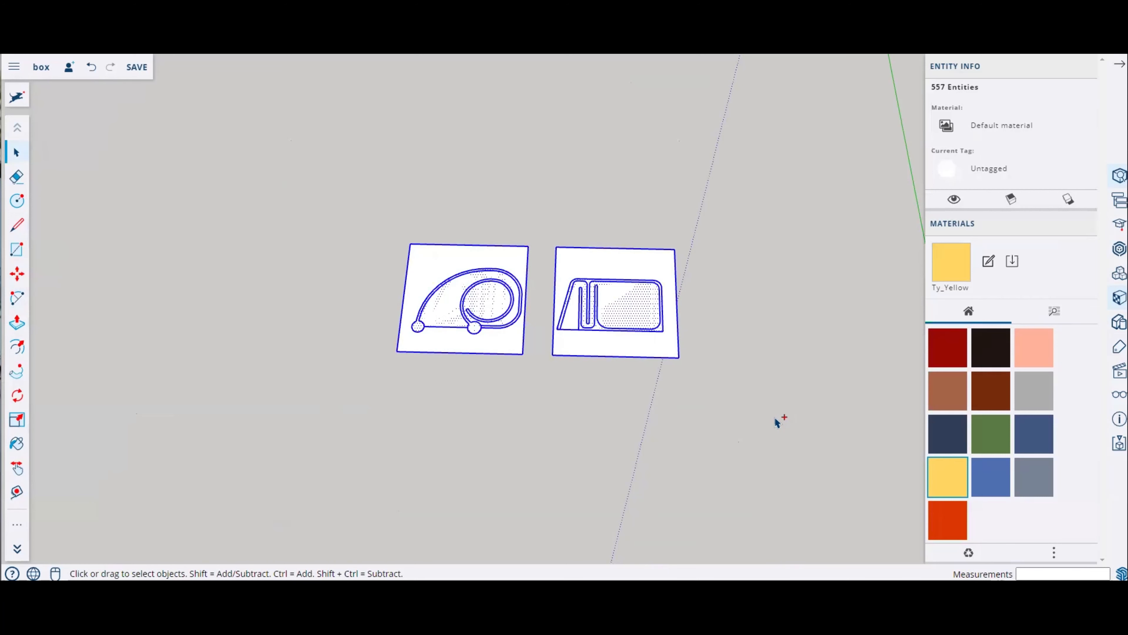
{"action": "key", "text": "ctrl+v"}
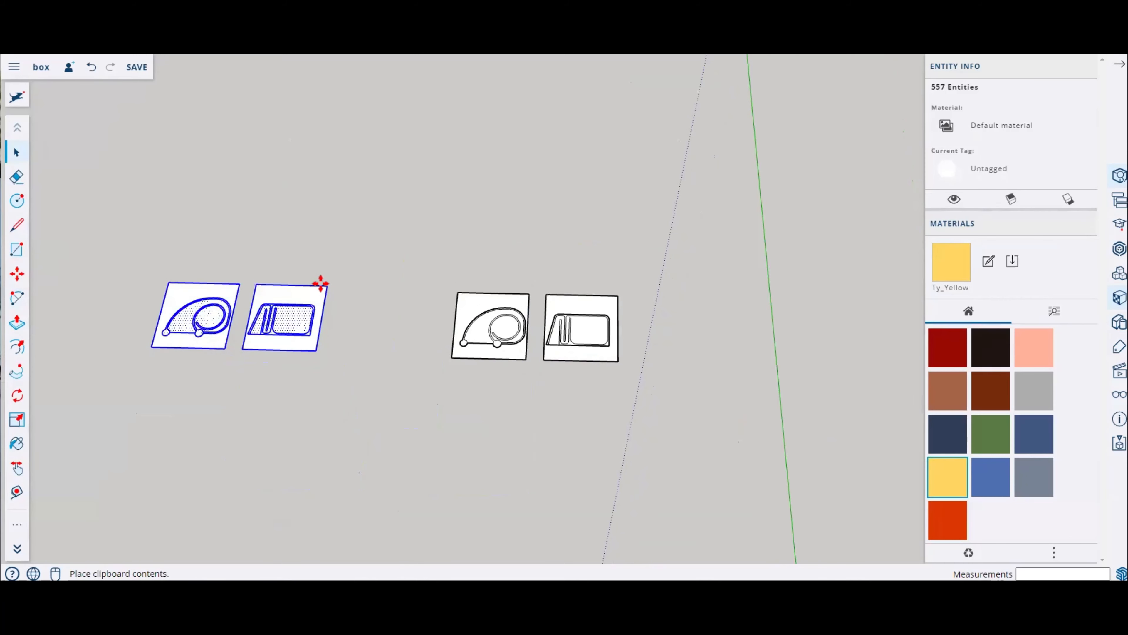
{"action": "left_click", "coordinate": [315, 295]}
{"action": "key", "text": "m"}
{"action": "scroll", "coordinate": [550, 322], "scroll_direction": "up", "scroll_amount": 3}
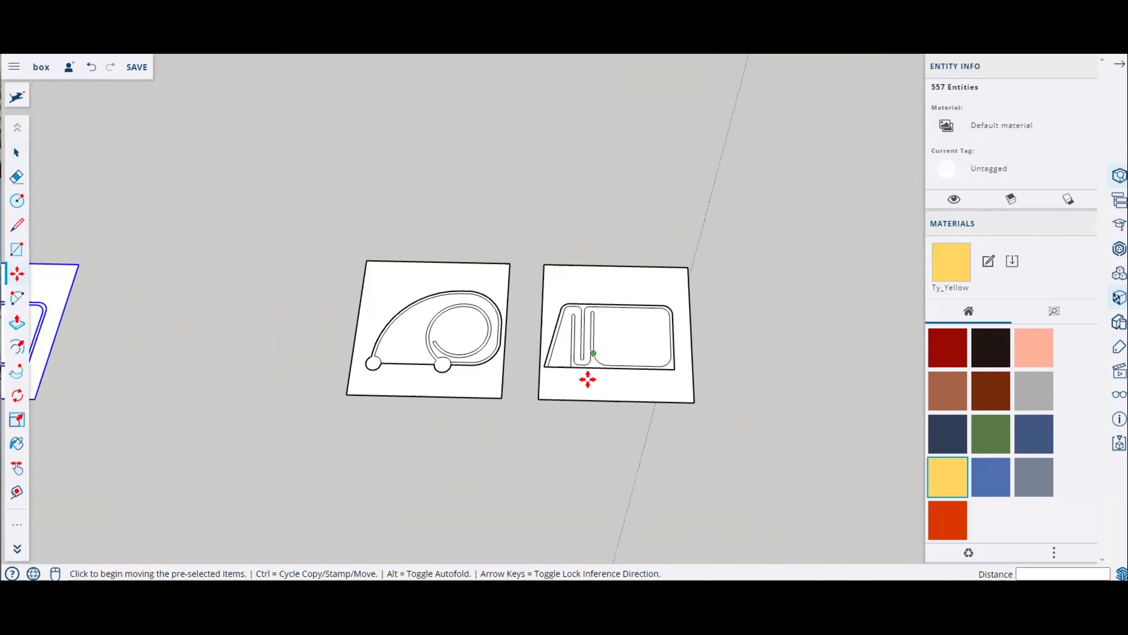
{"action": "scroll", "coordinate": [684, 391], "scroll_direction": "up", "scroll_amount": 2}
{"action": "scroll", "coordinate": [546, 403], "scroll_direction": "up", "scroll_amount": 3}
{"action": "scroll", "coordinate": [358, 345], "scroll_direction": "down", "scroll_amount": 4}
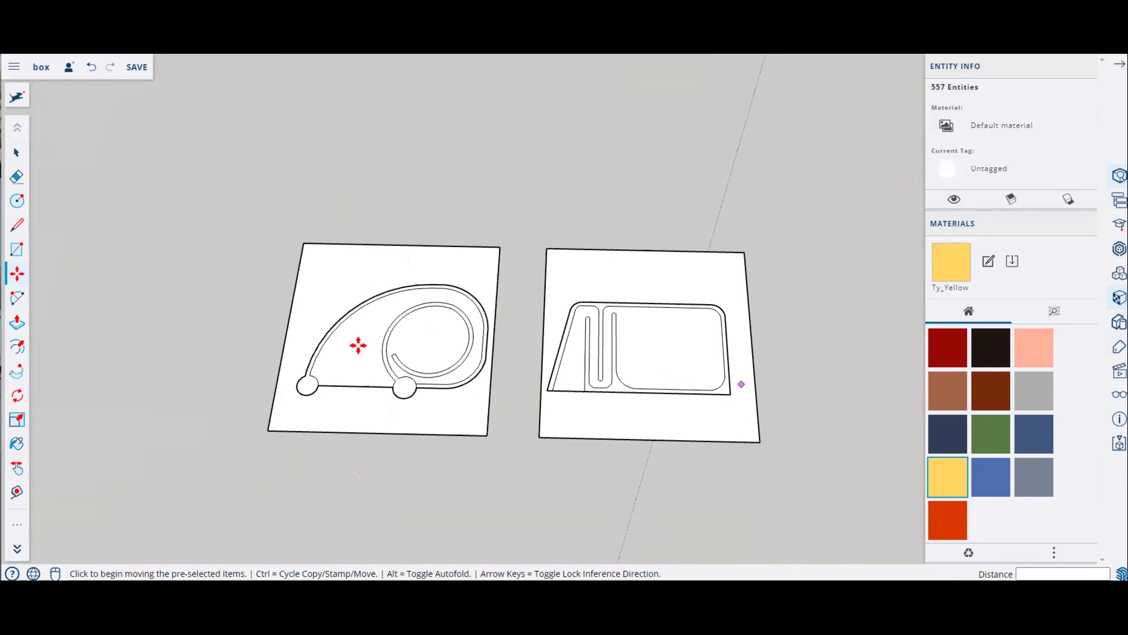
{"action": "scroll", "coordinate": [422, 363], "scroll_direction": "up", "scroll_amount": 4}
{"action": "middle_click_drag", "start_coordinate": [422, 364], "coordinate": [355, 308]}
{"action": "key", "text": "Escape"}
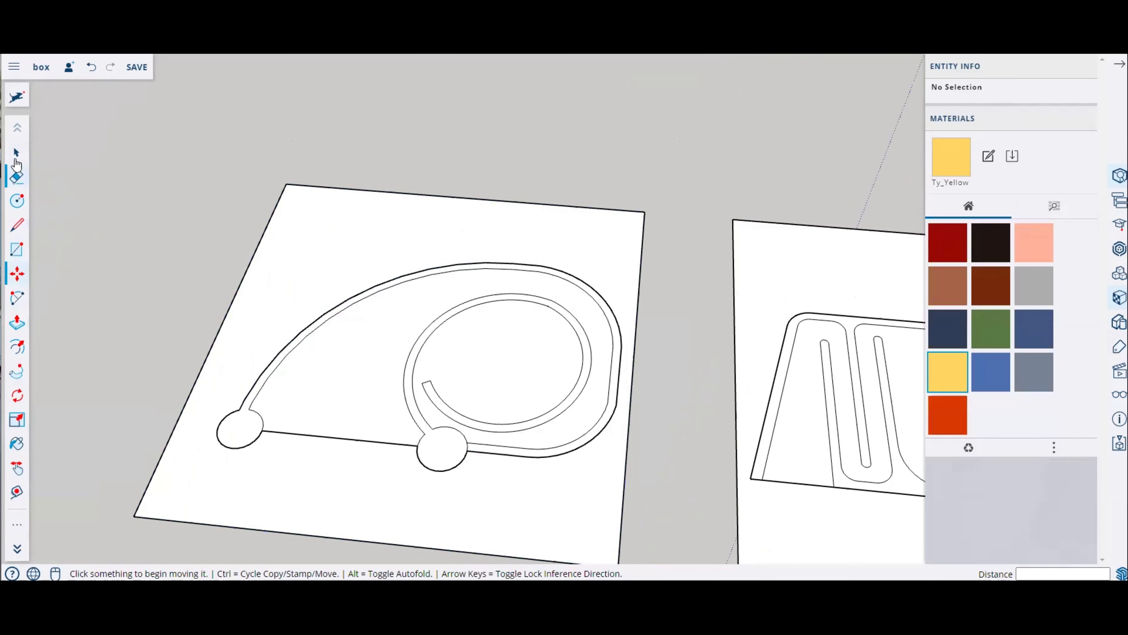
Step: Select the spiral plate, copy it and paste a duplicate beside the original
{"action": "left_click", "coordinate": [16, 154]}
{"action": "scroll", "coordinate": [421, 268], "scroll_direction": "down", "scroll_amount": 4}
{"action": "middle_click_drag", "start_coordinate": [334, 278], "coordinate": [393, 306]}
{"action": "left_click_drag", "start_coordinate": [235, 204], "coordinate": [573, 472]}
{"action": "middle_click_drag", "start_coordinate": [637, 433], "coordinate": [570, 437]}
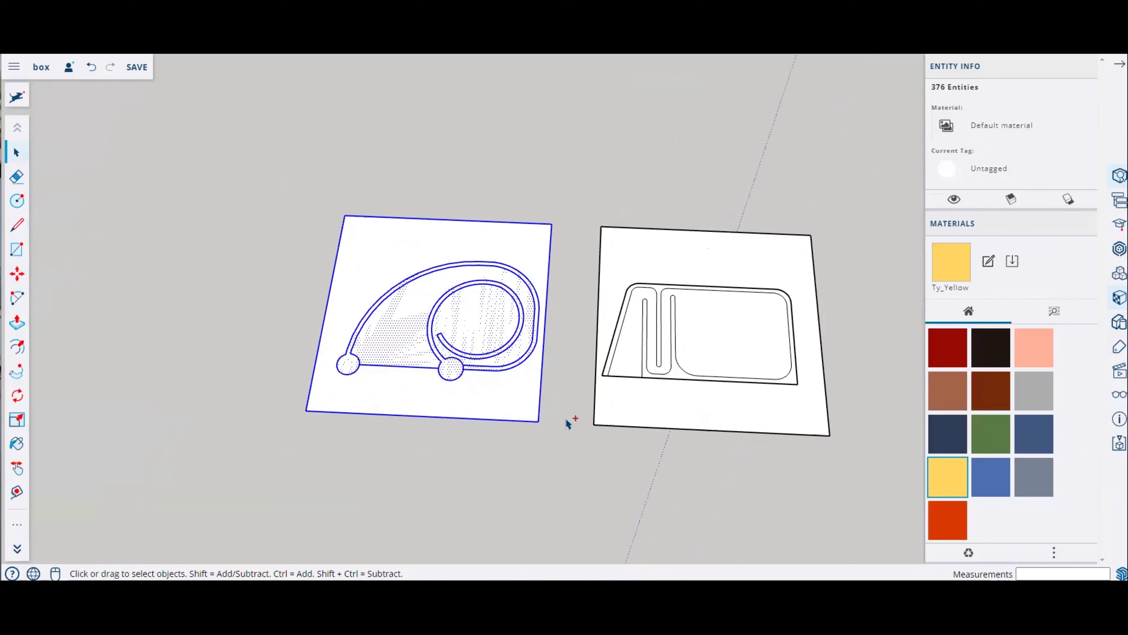
{"action": "key", "text": "ctrl+c"}
{"action": "key", "text": "ctrl+v"}
{"action": "middle_click_drag", "start_coordinate": [346, 336], "coordinate": [413, 338]}
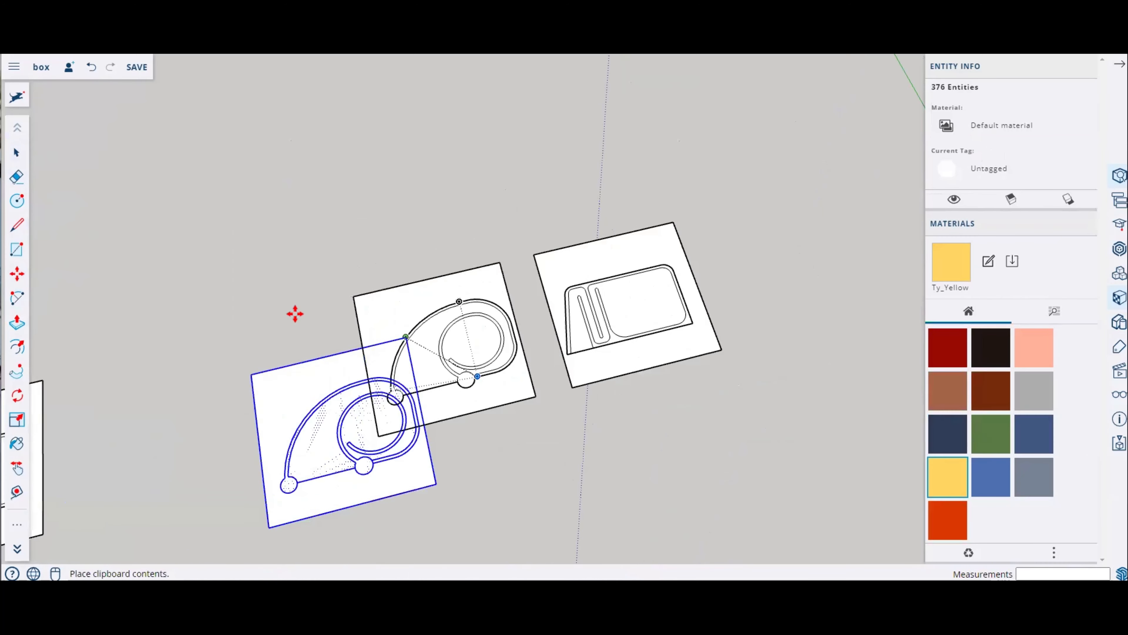
{"action": "left_click", "coordinate": [321, 304]}
{"action": "middle_click_drag", "start_coordinate": [509, 404], "coordinate": [391, 371]}
{"action": "scroll", "coordinate": [449, 322], "scroll_direction": "up", "scroll_amount": 4}
{"action": "key", "text": "Escape"}
{"action": "key", "text": "p"}
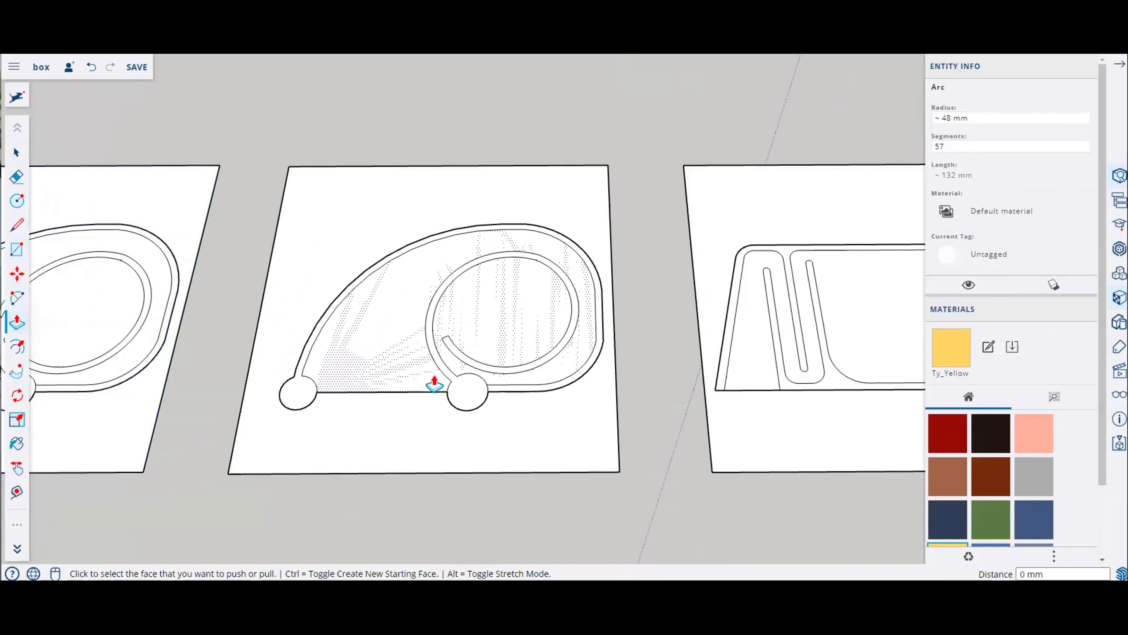
{"action": "scroll", "coordinate": [471, 396], "scroll_direction": "up", "scroll_amount": 3}
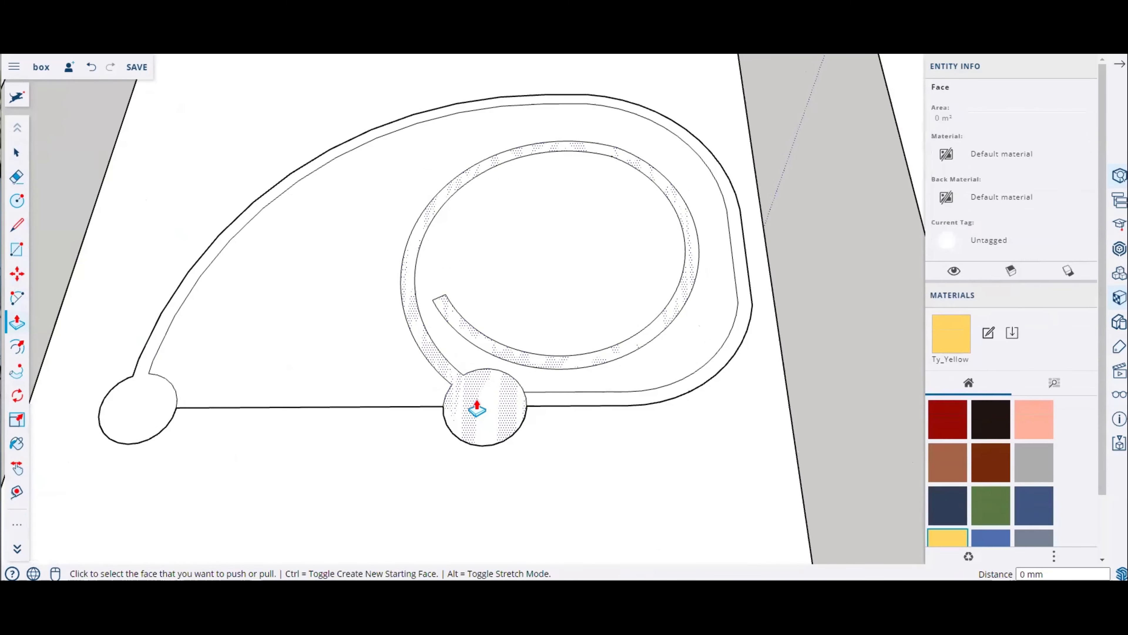
{"action": "scroll", "coordinate": [477, 409], "scroll_direction": "down", "scroll_amount": 6}
Step: Delete the square base faces of the three plates, leaving only the drawn outlines
{"action": "left_click", "coordinate": [16, 152]}
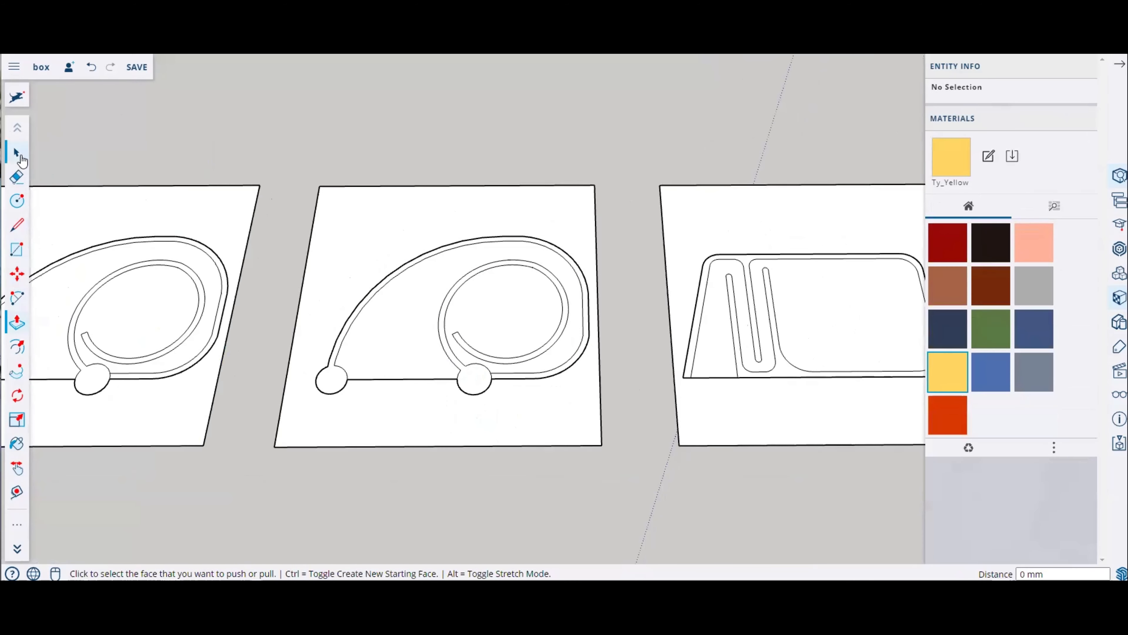
{"action": "left_click", "coordinate": [546, 442]}
{"action": "key", "text": "Delete"}
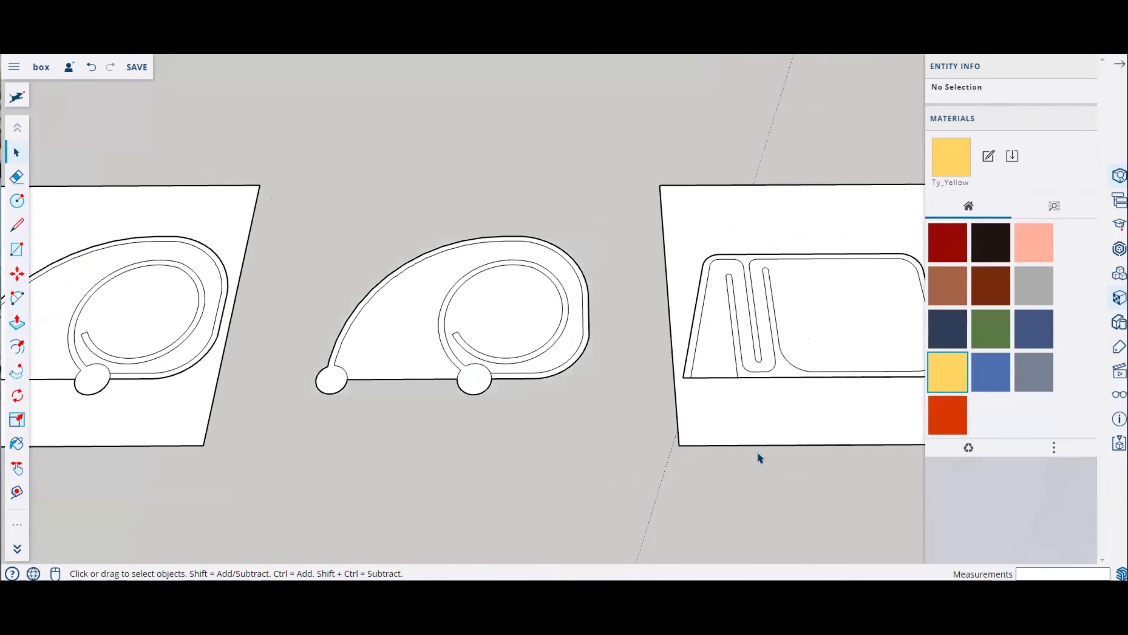
{"action": "left_click", "coordinate": [736, 439]}
{"action": "key", "text": "Delete"}
{"action": "scroll", "coordinate": [728, 433], "scroll_direction": "down", "scroll_amount": 2}
{"action": "left_click", "coordinate": [372, 425]}
{"action": "key", "text": "Delete"}
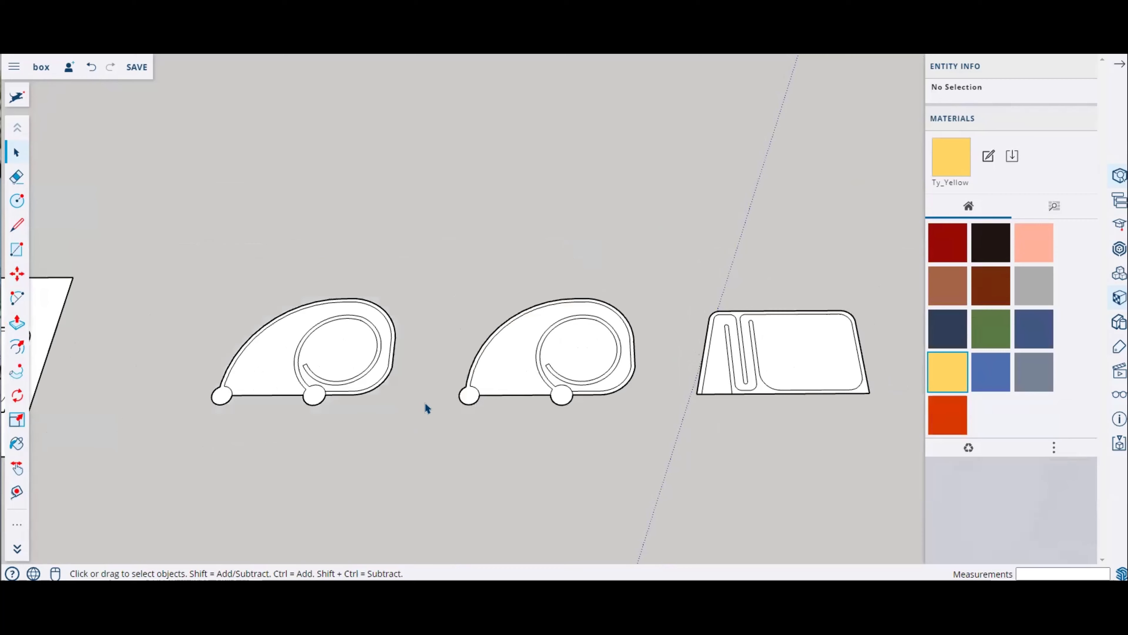
Step: Start Push/Pull on the middle spiral outline's faces
{"action": "scroll", "coordinate": [497, 376], "scroll_direction": "up", "scroll_amount": 3}
{"action": "scroll", "coordinate": [625, 396], "scroll_direction": "up", "scroll_amount": 2}
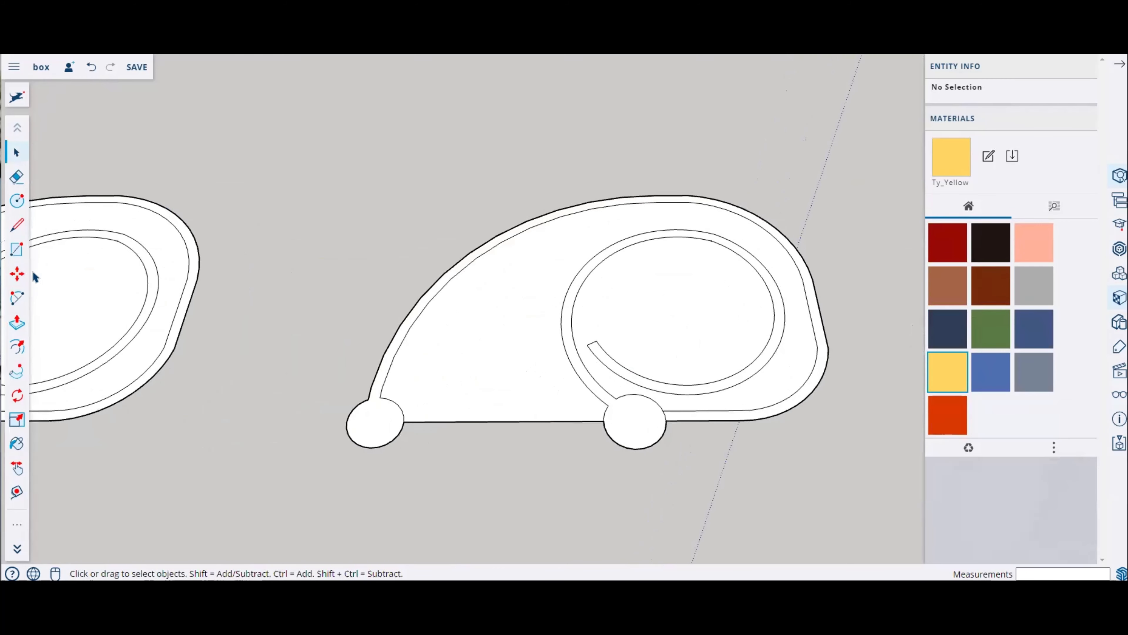
{"action": "left_click", "coordinate": [16, 322]}
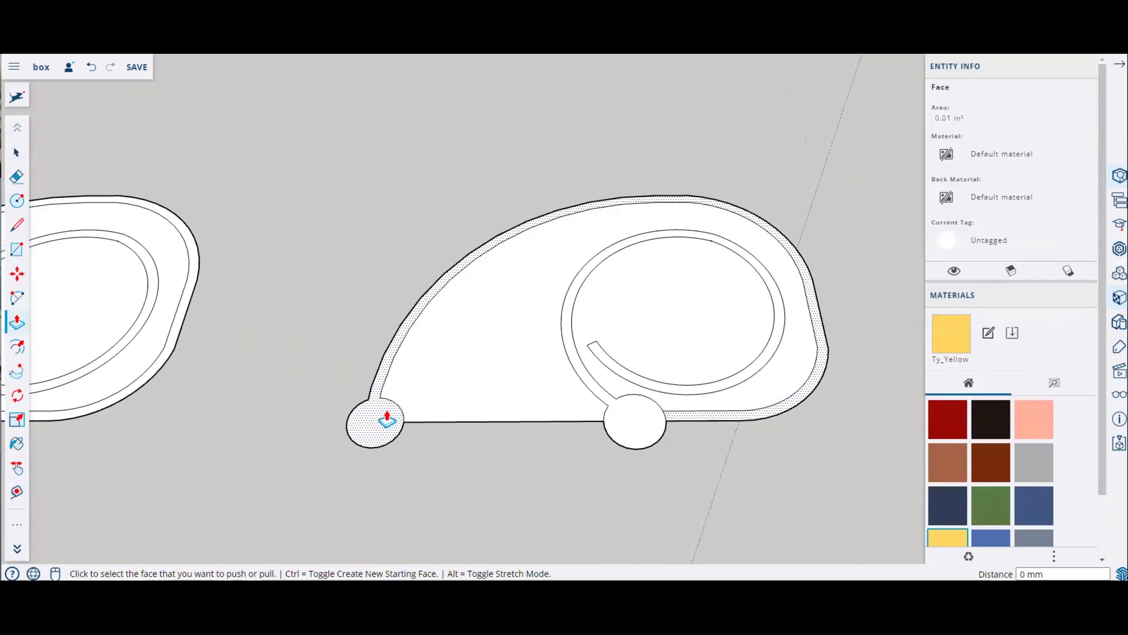
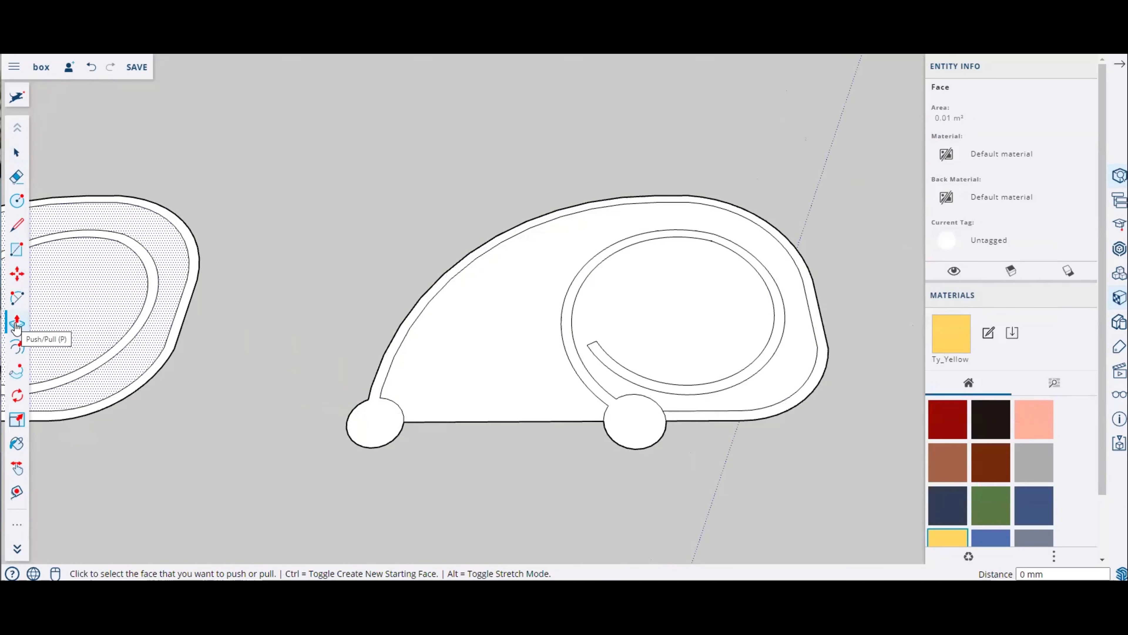
Step: Try extruding the middle spiral outline's walls with Push/Pull
{"action": "left_click_drag", "start_coordinate": [386, 418], "coordinate": [360, 261]}
{"action": "middle_click_drag", "start_coordinate": [491, 441], "coordinate": [541, 411]}
{"action": "left_click_drag", "start_coordinate": [650, 421], "coordinate": [765, 216]}
{"action": "left_click", "coordinate": [764, 216]}
{"action": "middle_click_drag", "start_coordinate": [765, 215], "coordinate": [633, 251]}
{"action": "key", "text": "ctrl+z"}
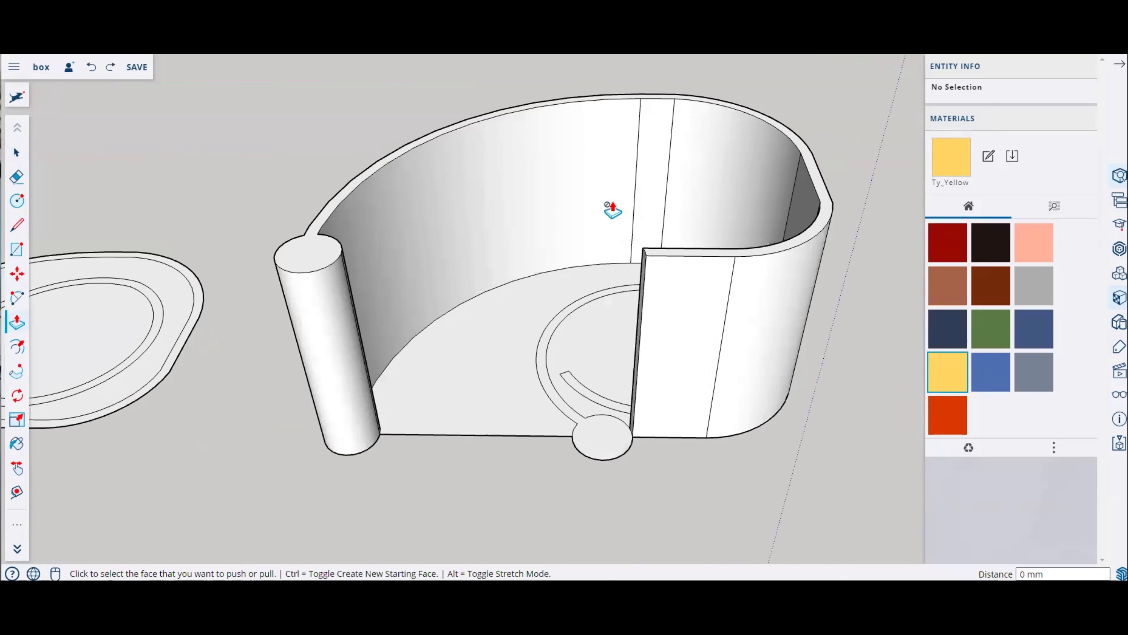
{"action": "key", "text": "ctrl+z"}
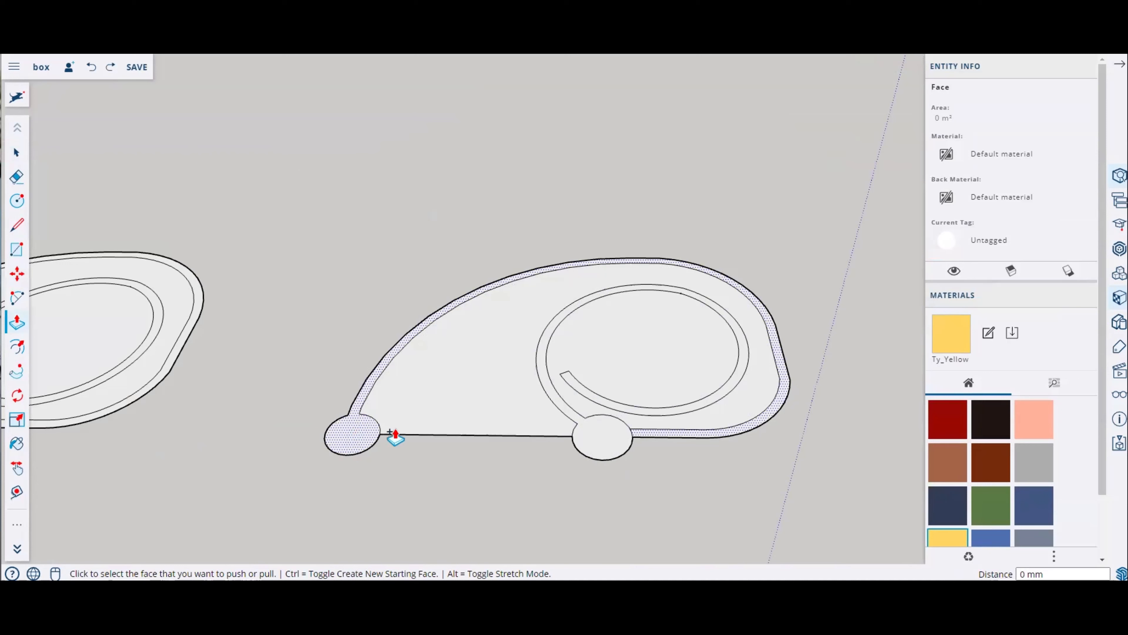
Step: Push/Pull the outer outline wall of the middle spiral up 59 mm
{"action": "left_click", "coordinate": [359, 436]}
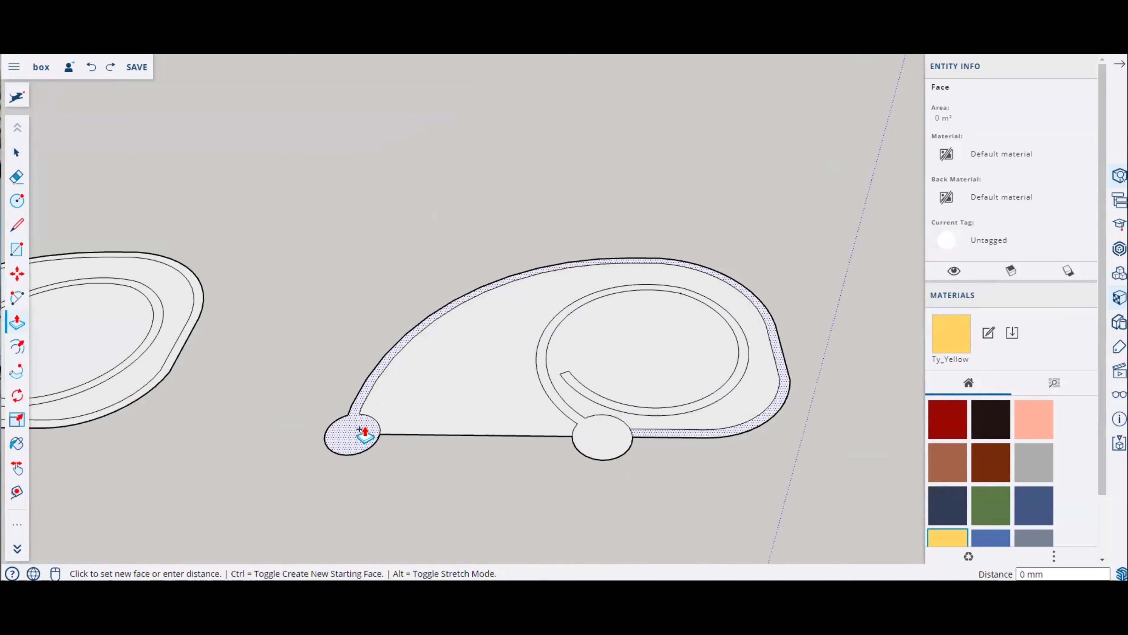
{"action": "left_click", "coordinate": [359, 304]}
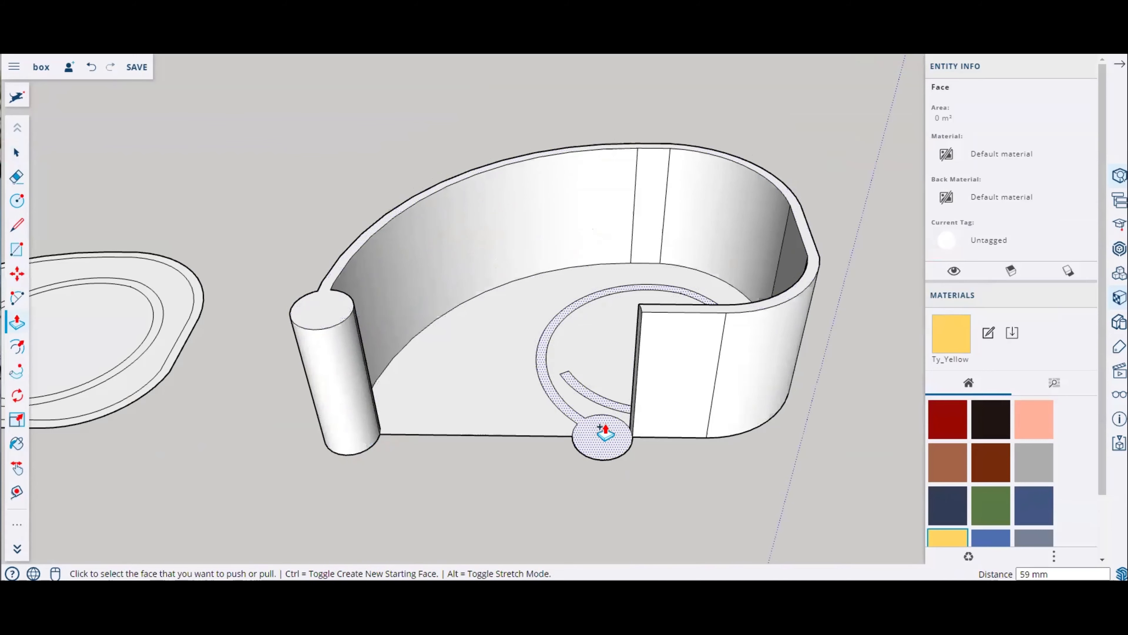
Step: Push/Pull the inner spiral wall up to the same height as the outer wall
{"action": "left_click", "coordinate": [605, 442]}
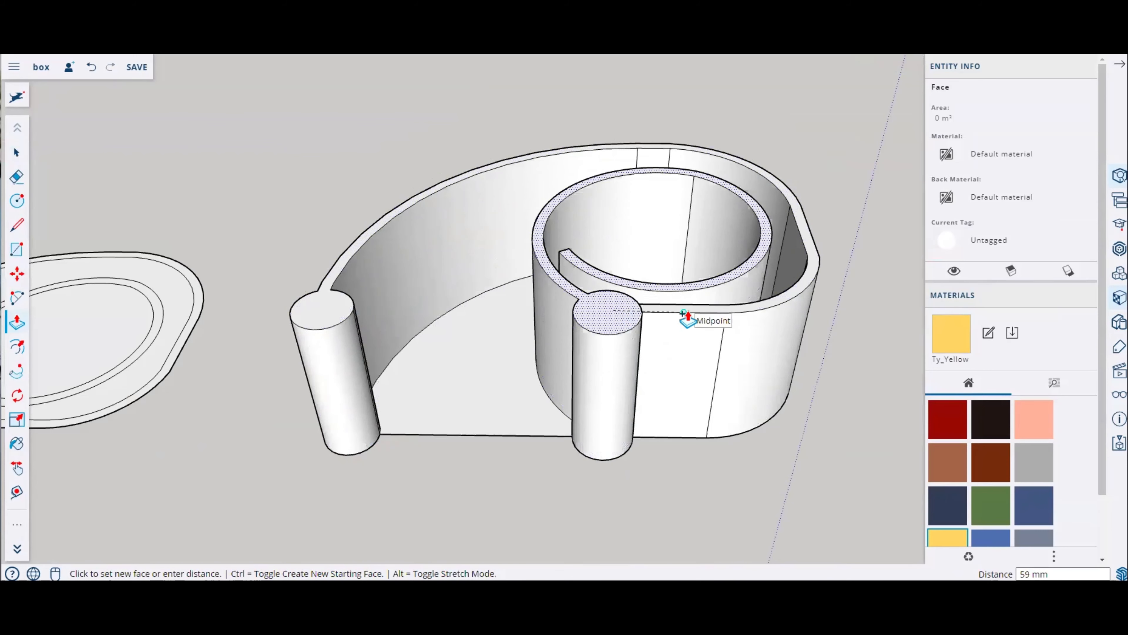
{"action": "left_click", "coordinate": [683, 320]}
{"action": "middle_click_drag", "start_coordinate": [619, 511], "coordinate": [481, 398]}
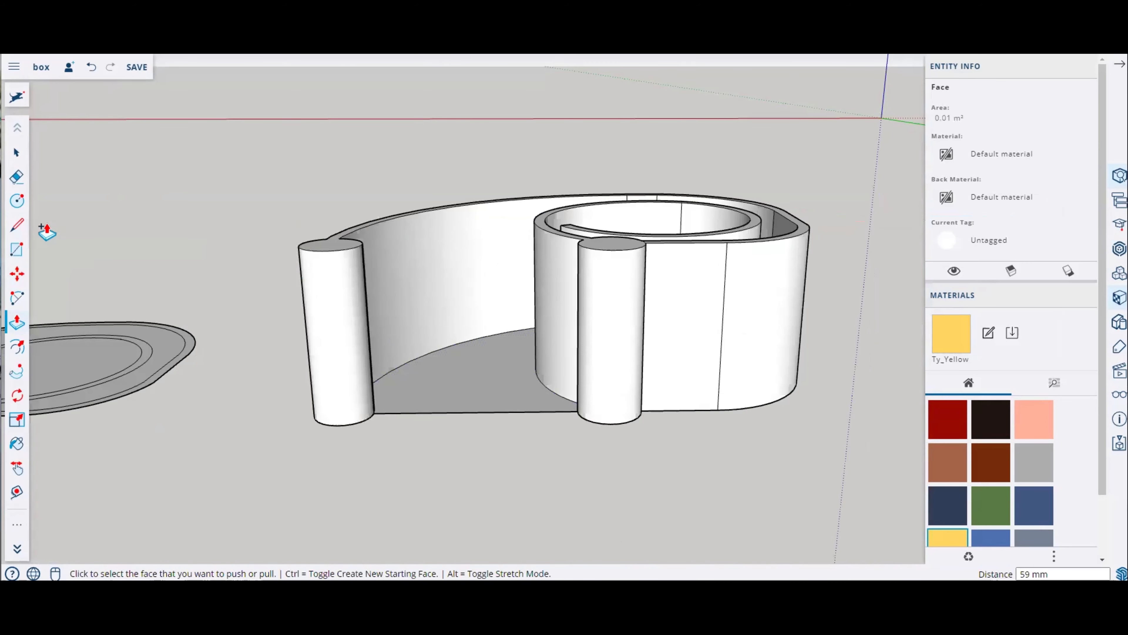
Step: Erase the floor face between the extruded spiral walls
{"action": "left_click", "coordinate": [16, 177]}
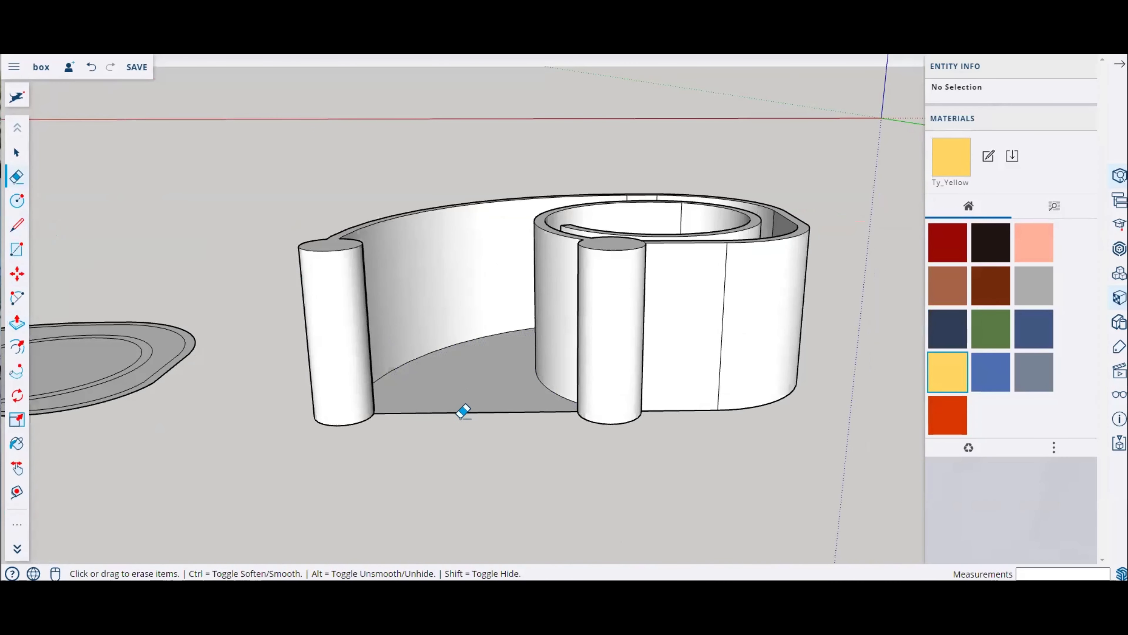
{"action": "middle_click_drag", "start_coordinate": [463, 411], "coordinate": [595, 470]}
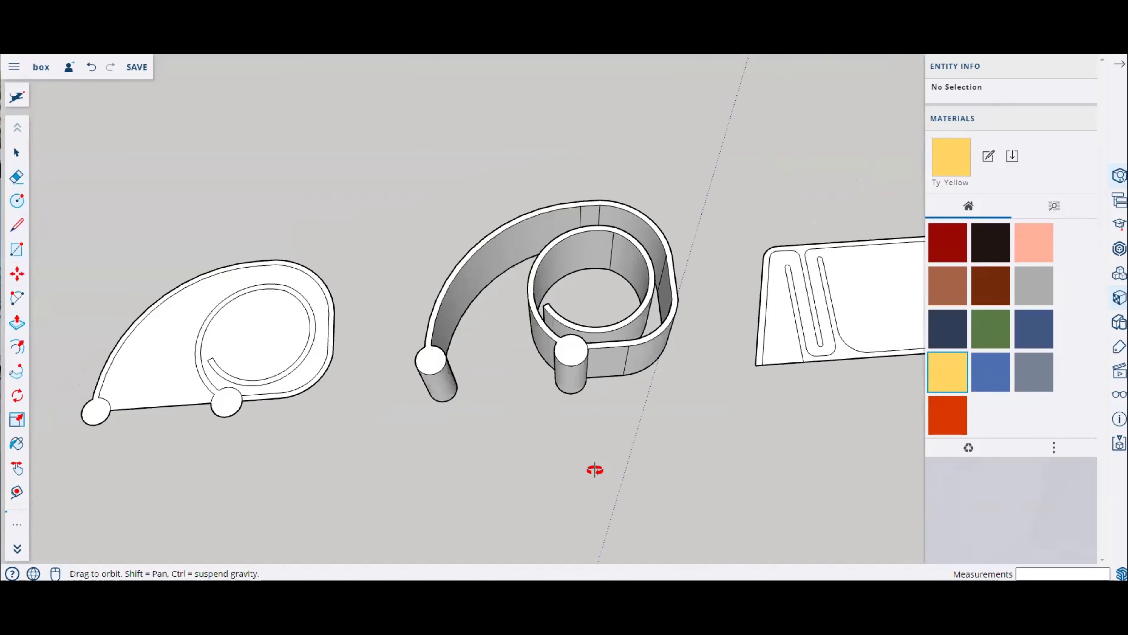
Step: Orbit and zoom around the extruded spiral walls to inspect them from different angles
{"action": "scroll", "coordinate": [662, 345], "scroll_direction": "down", "scroll_amount": 3}
{"action": "scroll", "coordinate": [356, 346], "scroll_direction": "up", "scroll_amount": 4}
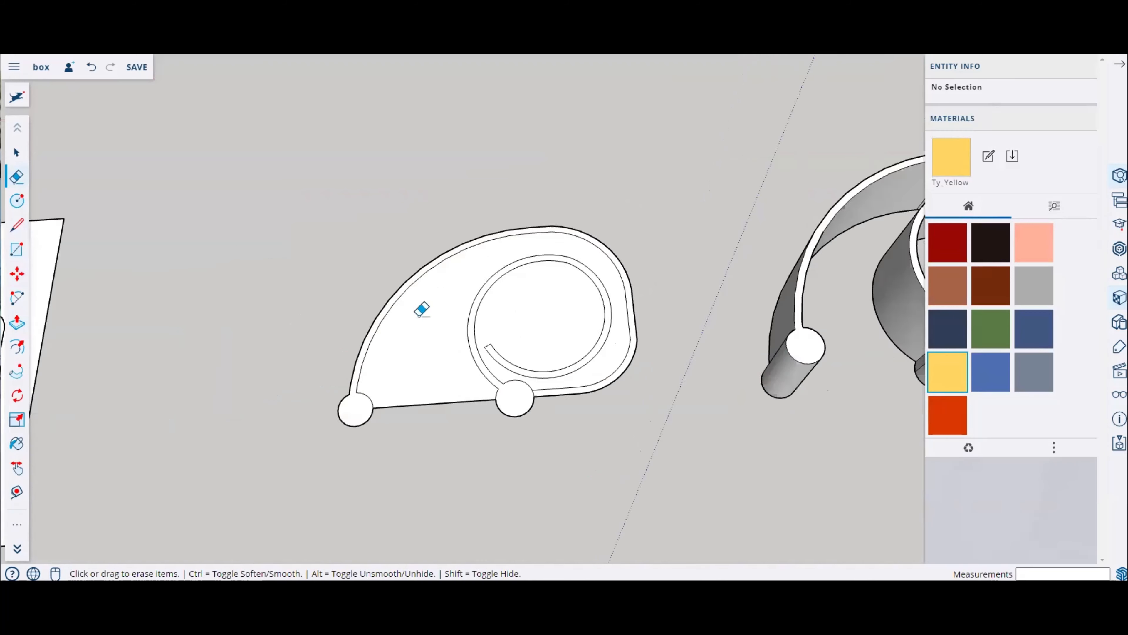
{"action": "scroll", "coordinate": [421, 311], "scroll_direction": "down", "scroll_amount": 3}
{"action": "scroll", "coordinate": [811, 299], "scroll_direction": "up", "scroll_amount": 3}
{"action": "scroll", "coordinate": [710, 303], "scroll_direction": "up", "scroll_amount": 1}
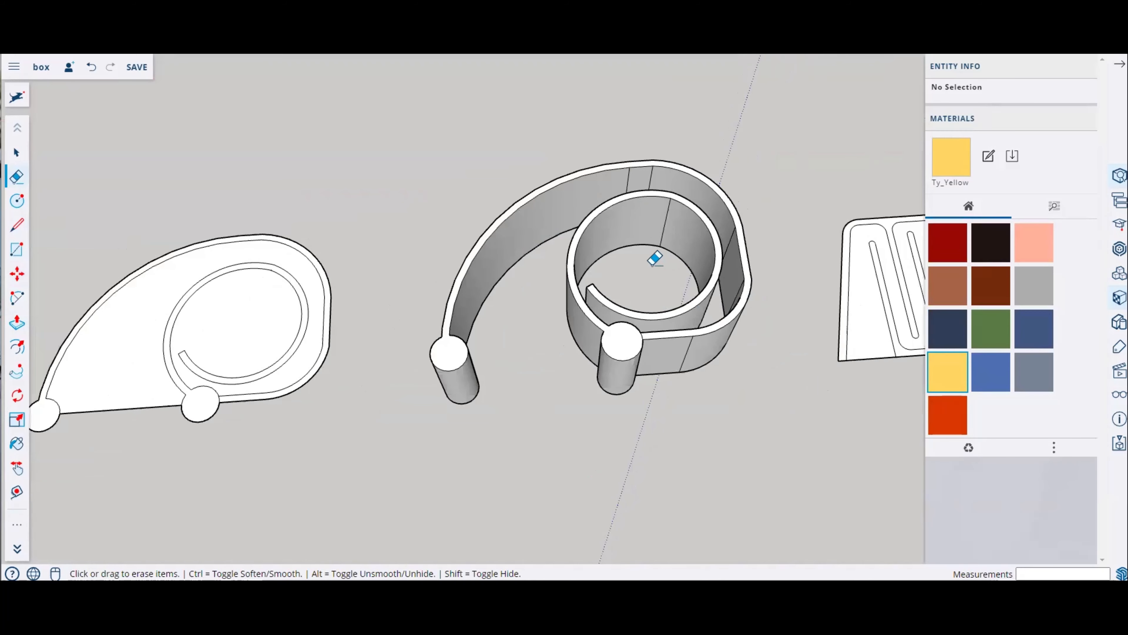
{"action": "middle_click_drag", "start_coordinate": [657, 408], "coordinate": [597, 335]}
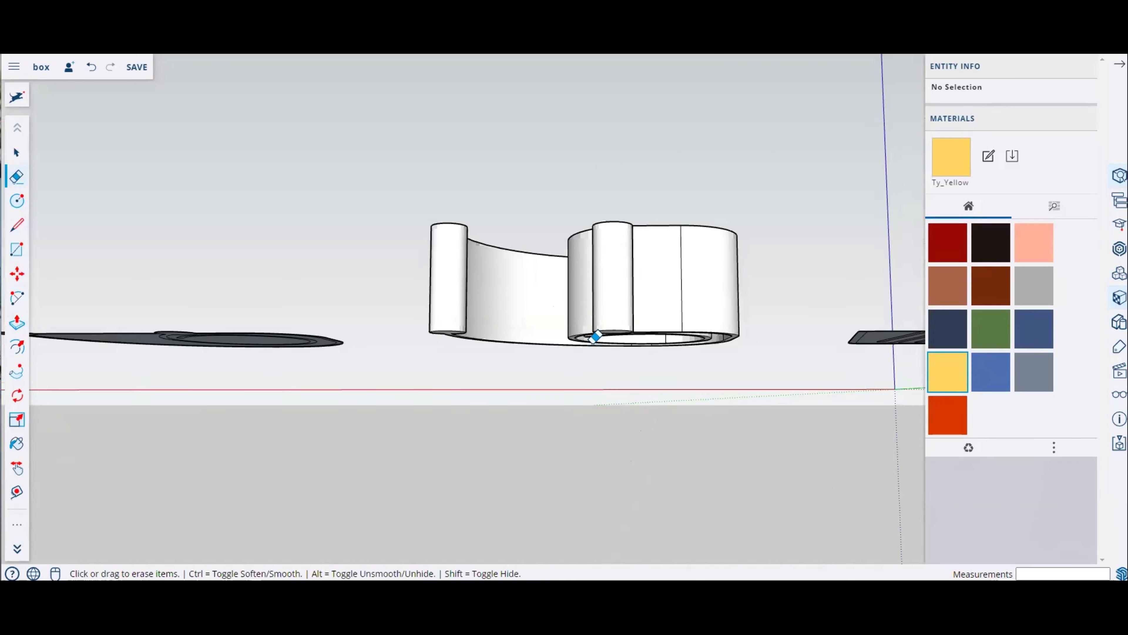
{"action": "scroll", "coordinate": [413, 310], "scroll_direction": "up", "scroll_amount": 2}
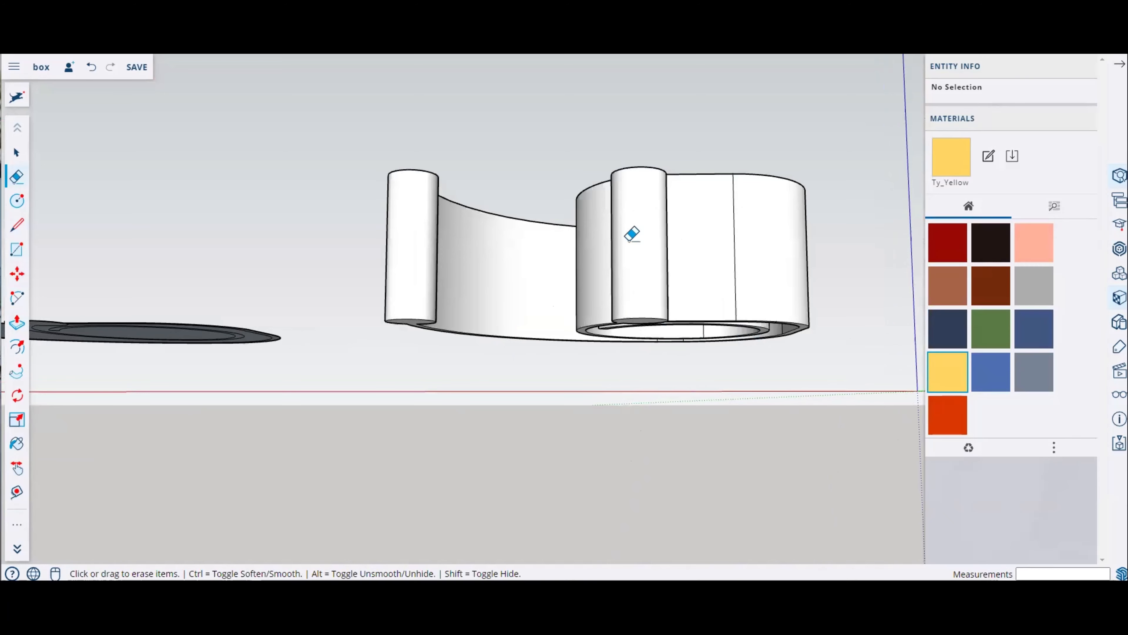
{"action": "mouse_move", "coordinate": [706, 255]}
{"action": "middle_mouse_down"}
{"action": "mouse_move", "coordinate": [718, 393]}
{"action": "mouse_move", "coordinate": [637, 327]}
{"action": "middle_mouse_up"}
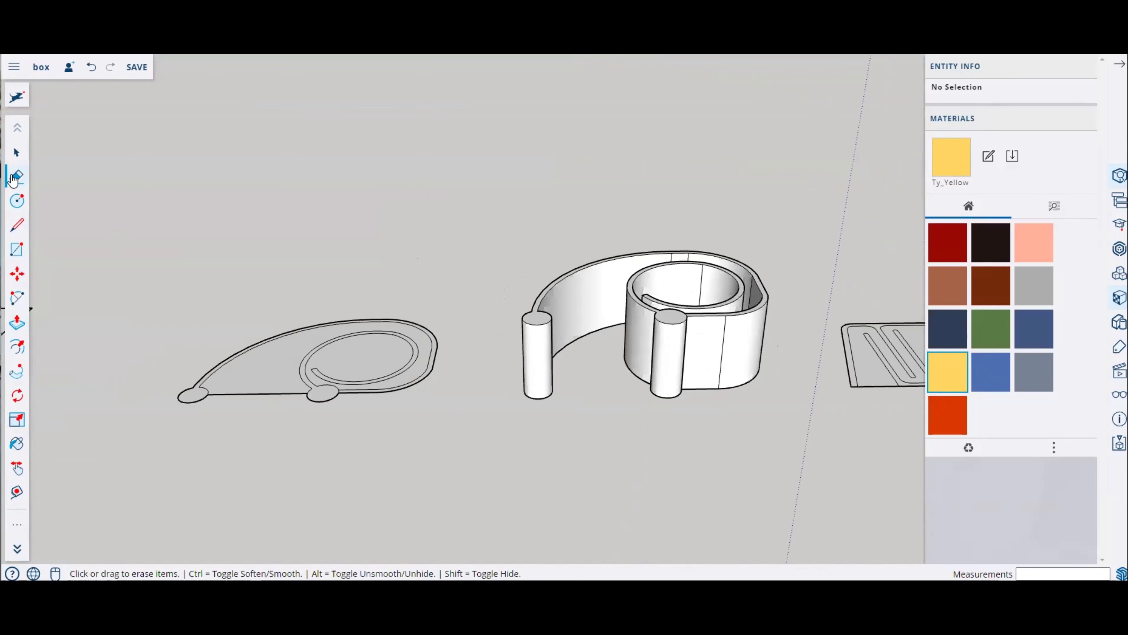
Step: Copy the left spiral outline and paste a duplicate in front of it
{"action": "left_click", "coordinate": [26, 151]}
{"action": "left_click_drag", "start_coordinate": [118, 241], "coordinate": [478, 469]}
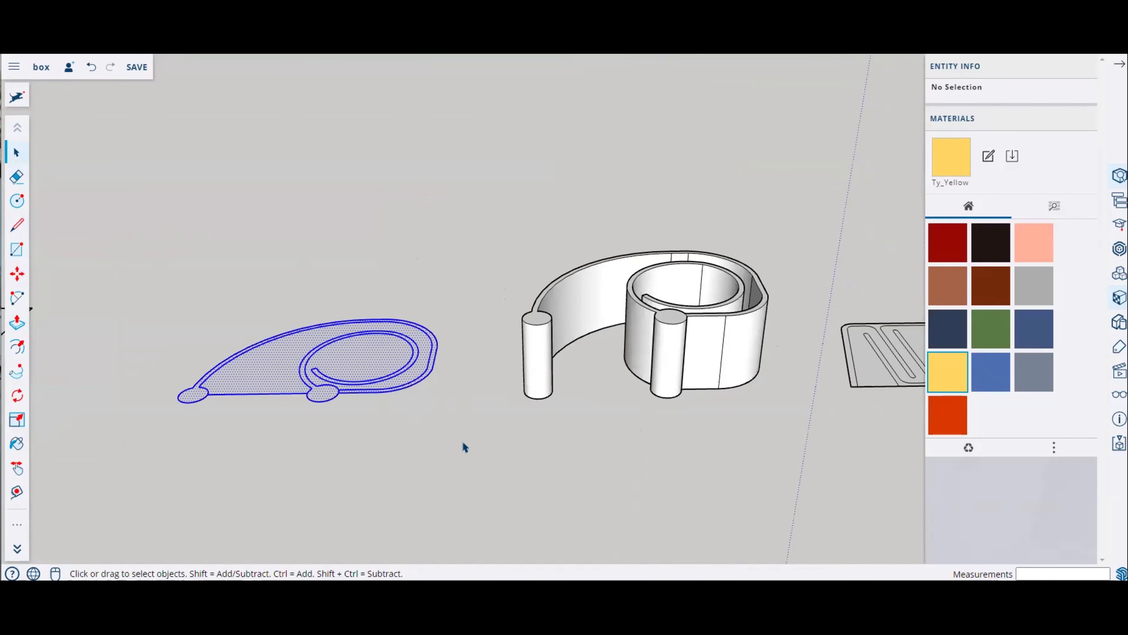
{"action": "scroll", "coordinate": [340, 260], "scroll_direction": "down", "scroll_amount": 3}
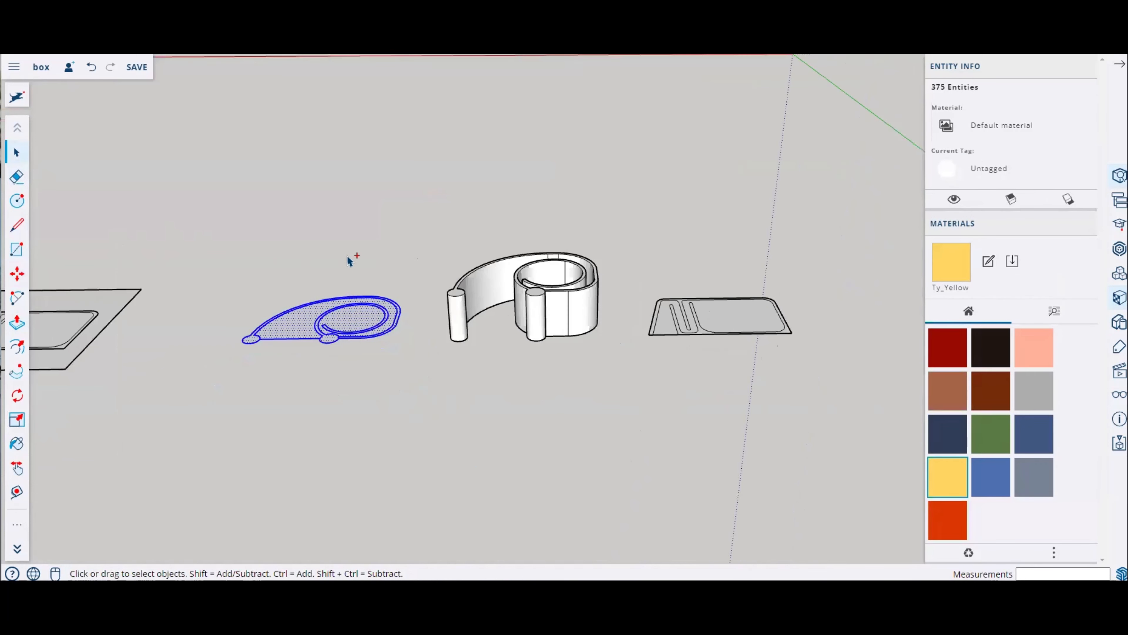
{"action": "key", "text": "ctrl+c"}
{"action": "key", "text": "ctrl+v"}
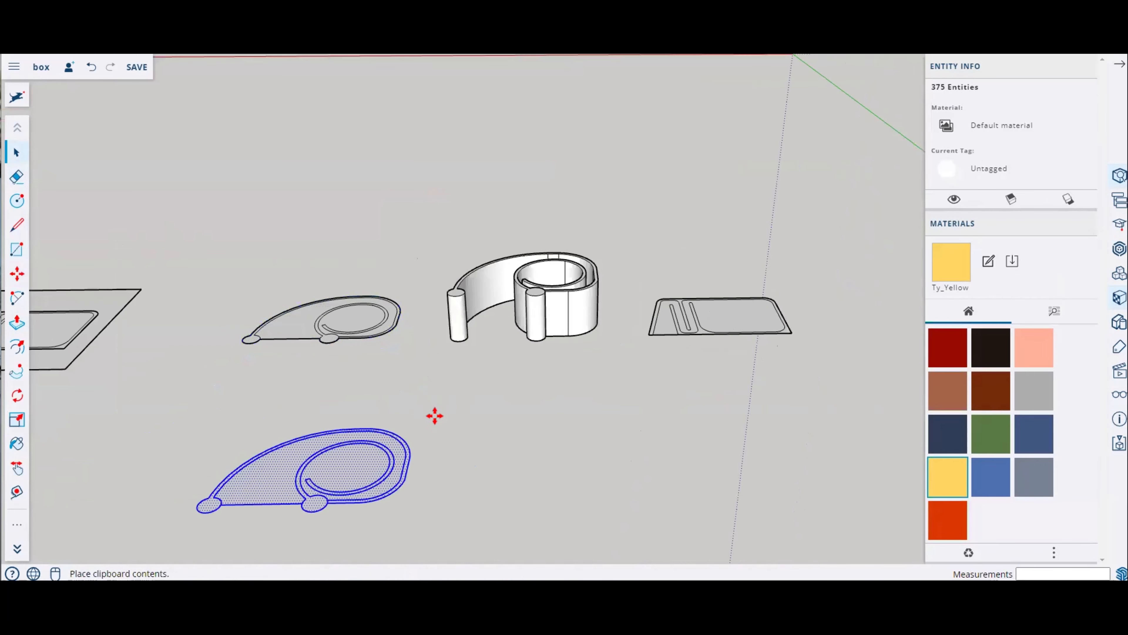
{"action": "left_click", "coordinate": [402, 384]}
{"action": "scroll", "coordinate": [342, 436], "scroll_direction": "up", "scroll_amount": 5}
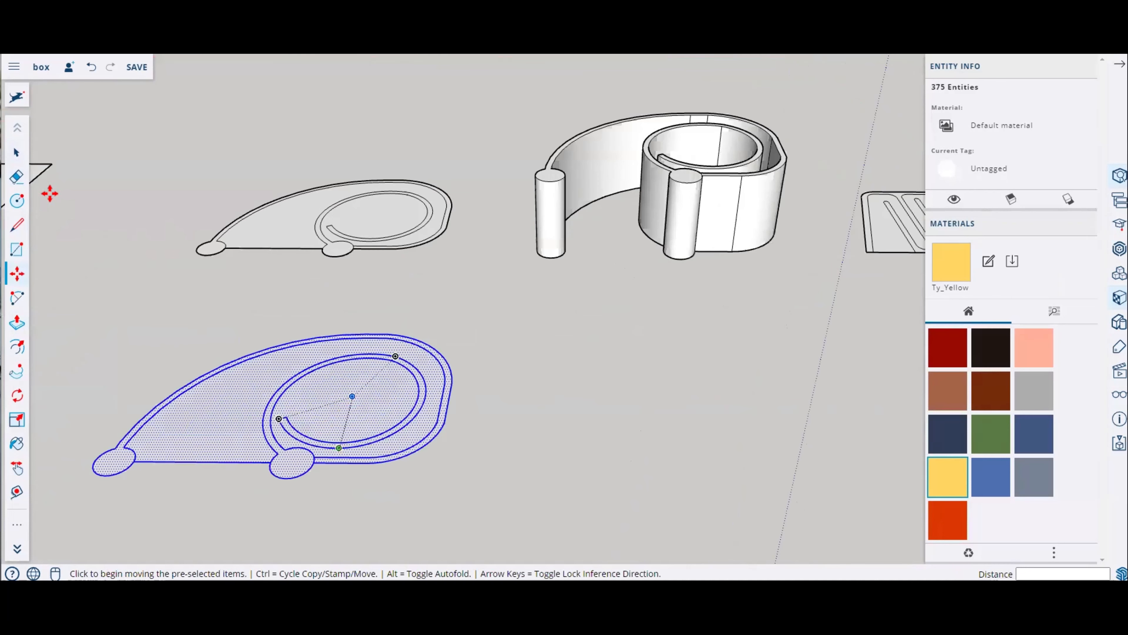
{"action": "key", "text": "Escape"}
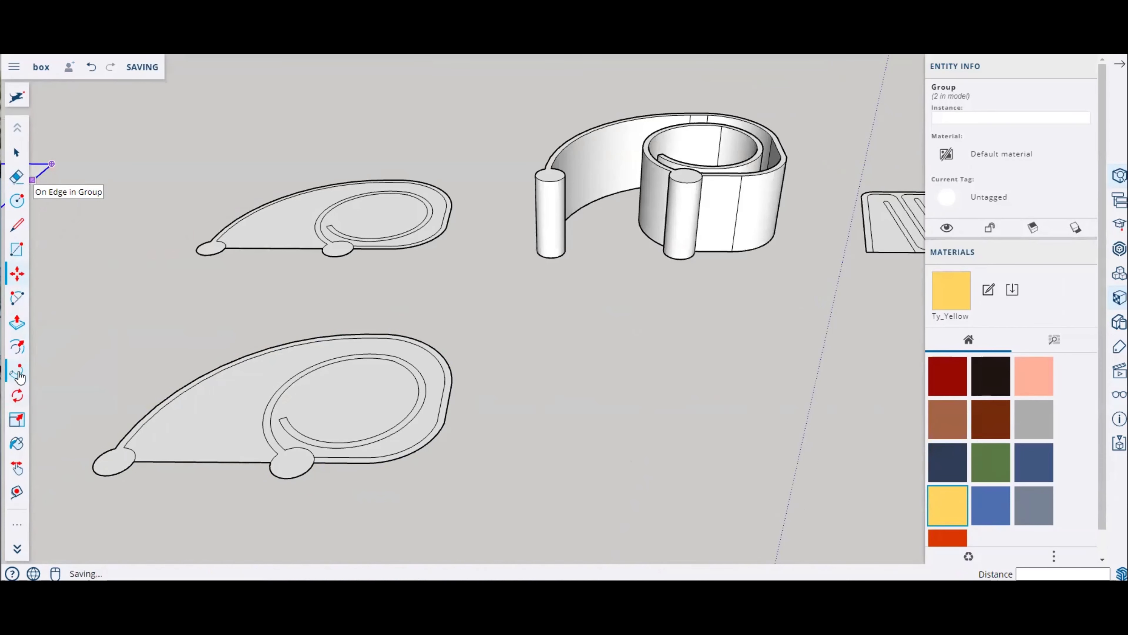
Step: Erase the spiral and inner wall lines from the copied outline, leaving only its outer silhouette
{"action": "left_click", "coordinate": [17, 176]}
{"action": "middle_click_drag", "start_coordinate": [364, 343], "coordinate": [382, 471]}
{"action": "scroll", "coordinate": [386, 458], "scroll_direction": "down", "scroll_amount": 4}
{"action": "scroll", "coordinate": [283, 469], "scroll_direction": "up", "scroll_amount": 5}
{"action": "left_click", "coordinate": [328, 405]}
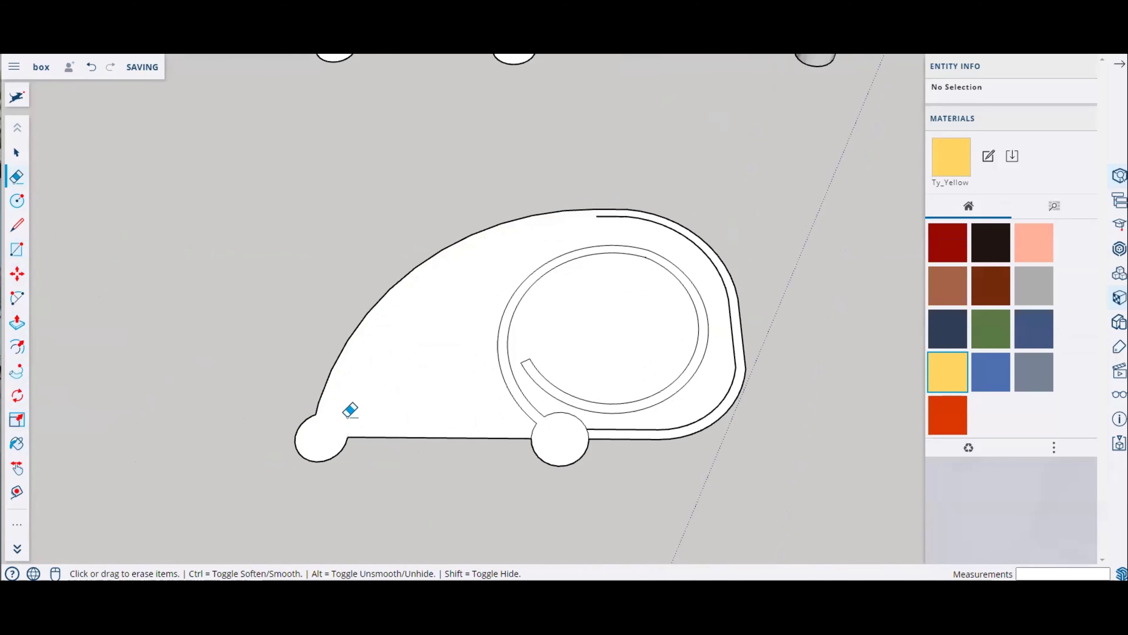
{"action": "mouse_move", "coordinate": [516, 391]}
{"action": "left_mouse_down"}
{"action": "mouse_move", "coordinate": [549, 408]}
{"action": "mouse_move", "coordinate": [605, 411]}
{"action": "left_mouse_up"}
{"action": "key", "text": "ctrl+z"}
{"action": "left_click", "coordinate": [588, 431]}
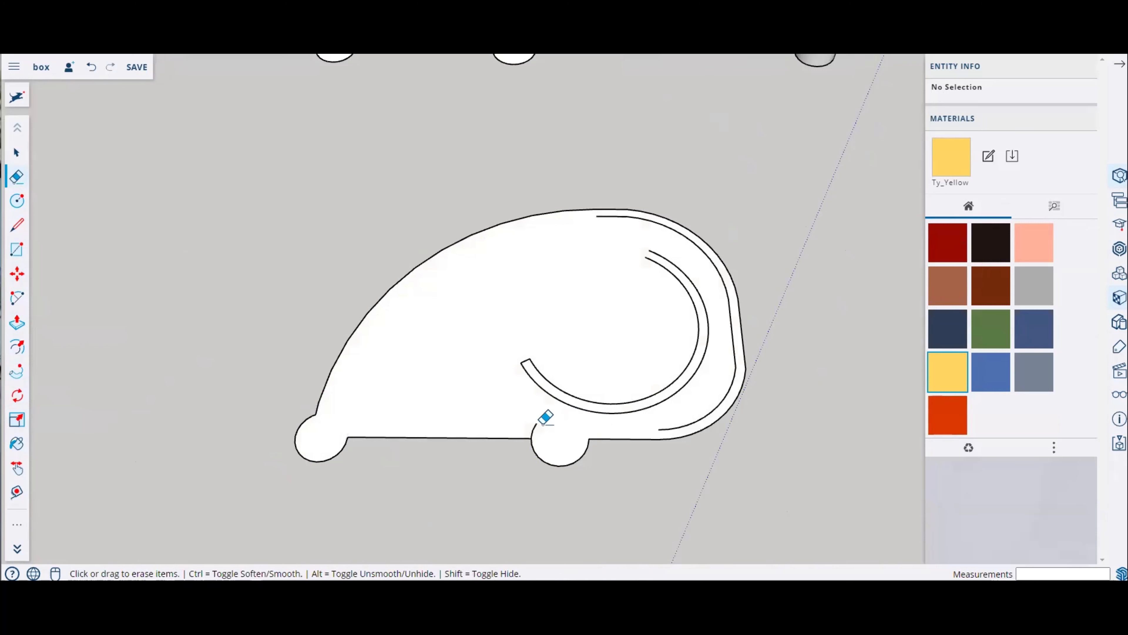
{"action": "mouse_move", "coordinate": [530, 428]}
{"action": "left_mouse_down"}
{"action": "mouse_move", "coordinate": [578, 390]}
{"action": "mouse_move", "coordinate": [522, 363]}
{"action": "left_mouse_up"}
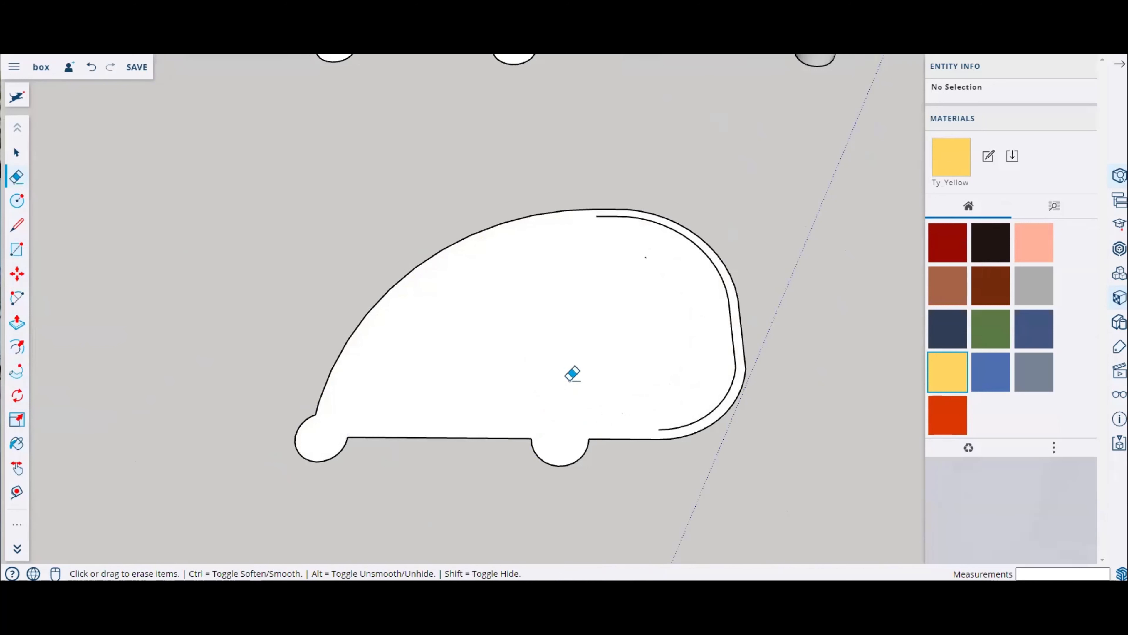
{"action": "mouse_move", "coordinate": [682, 422]}
{"action": "left_mouse_down"}
{"action": "mouse_move", "coordinate": [710, 408]}
{"action": "mouse_move", "coordinate": [736, 355]}
{"action": "mouse_move", "coordinate": [708, 253]}
{"action": "mouse_move", "coordinate": [666, 230]}
{"action": "mouse_move", "coordinate": [608, 233]}
{"action": "left_mouse_up"}
{"action": "scroll", "coordinate": [471, 308], "scroll_direction": "down", "scroll_amount": 4}
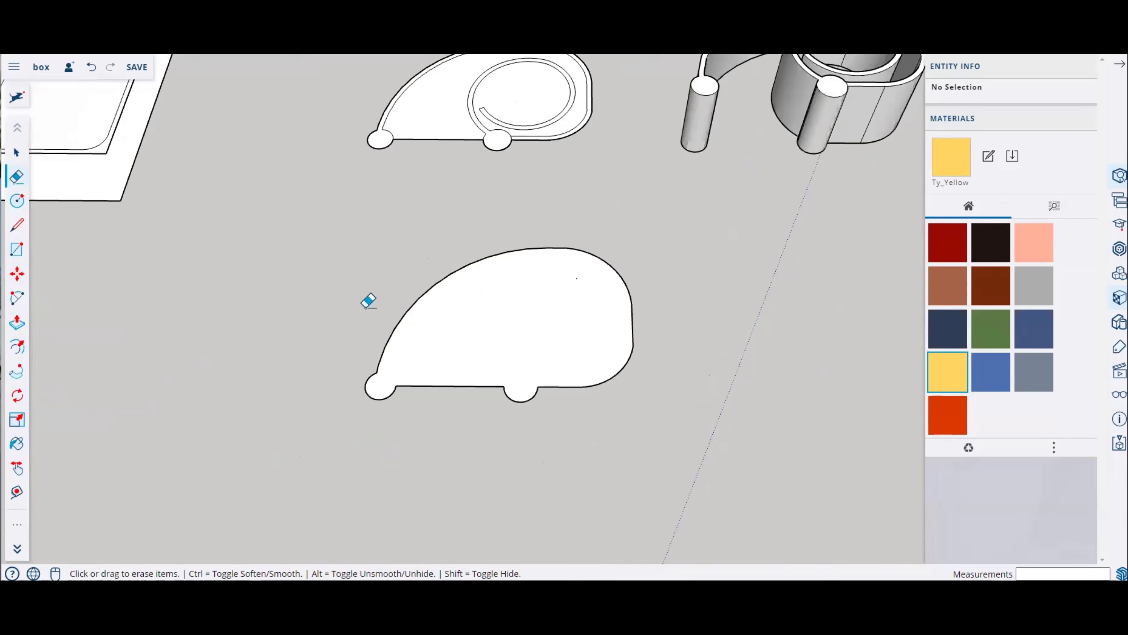
Step: Push/Pull the silhouette face up 4 mm to form a thin plate
{"action": "left_click", "coordinate": [17, 324]}
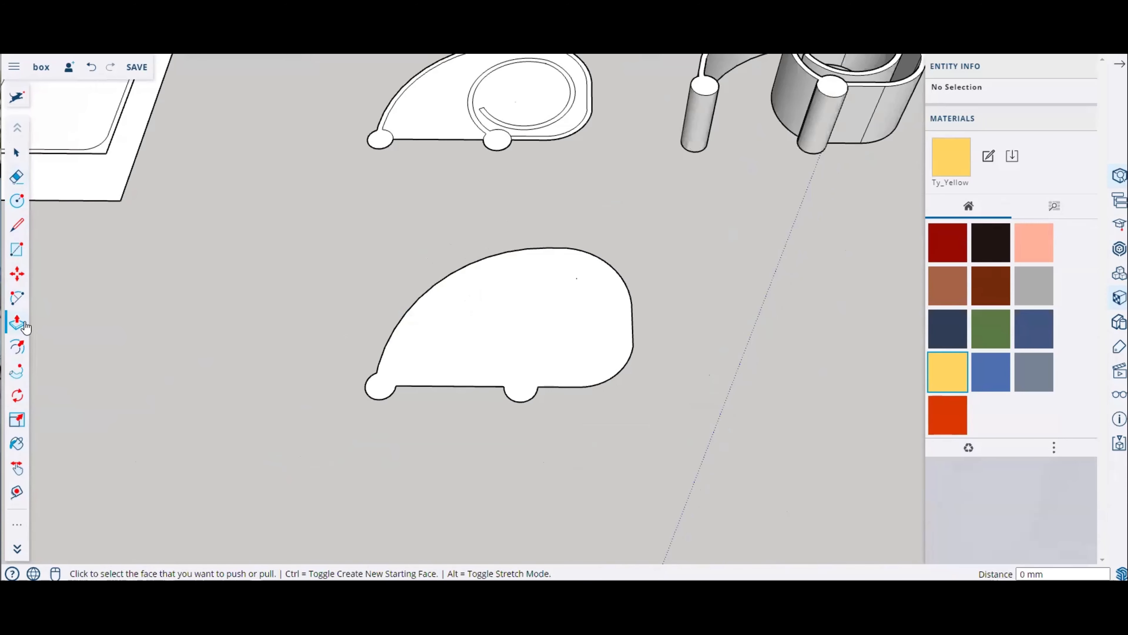
{"action": "scroll", "coordinate": [559, 336], "scroll_direction": "up", "scroll_amount": 2}
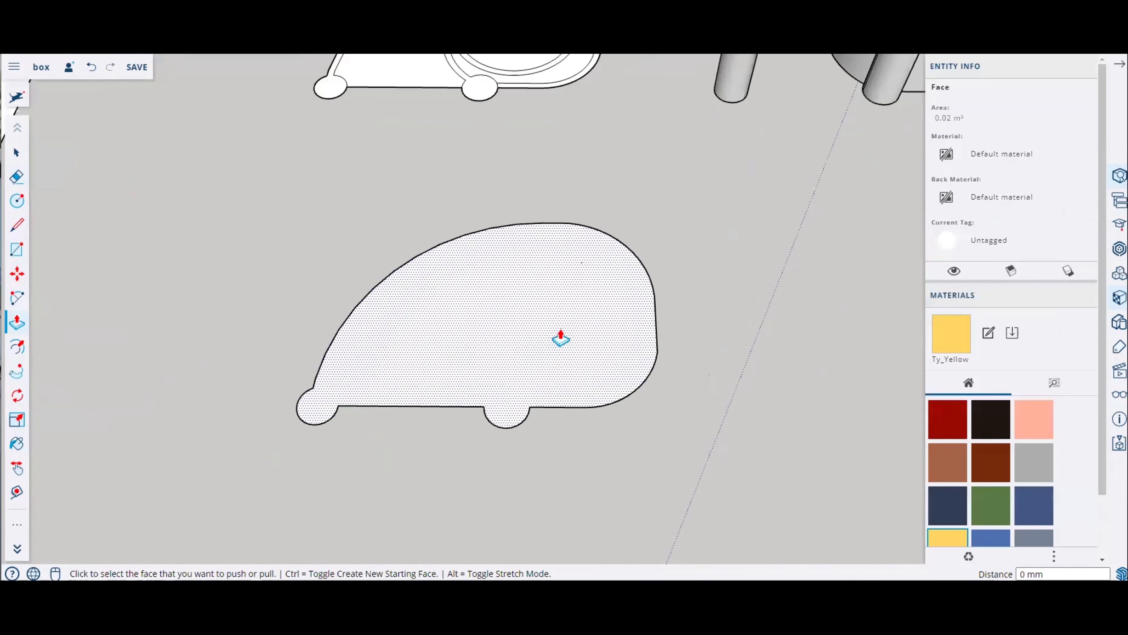
{"action": "middle_click_drag", "start_coordinate": [538, 352], "coordinate": [533, 268]}
{"action": "scroll", "coordinate": [518, 296], "scroll_direction": "up", "scroll_amount": 2}
{"action": "left_click", "coordinate": [516, 297]}
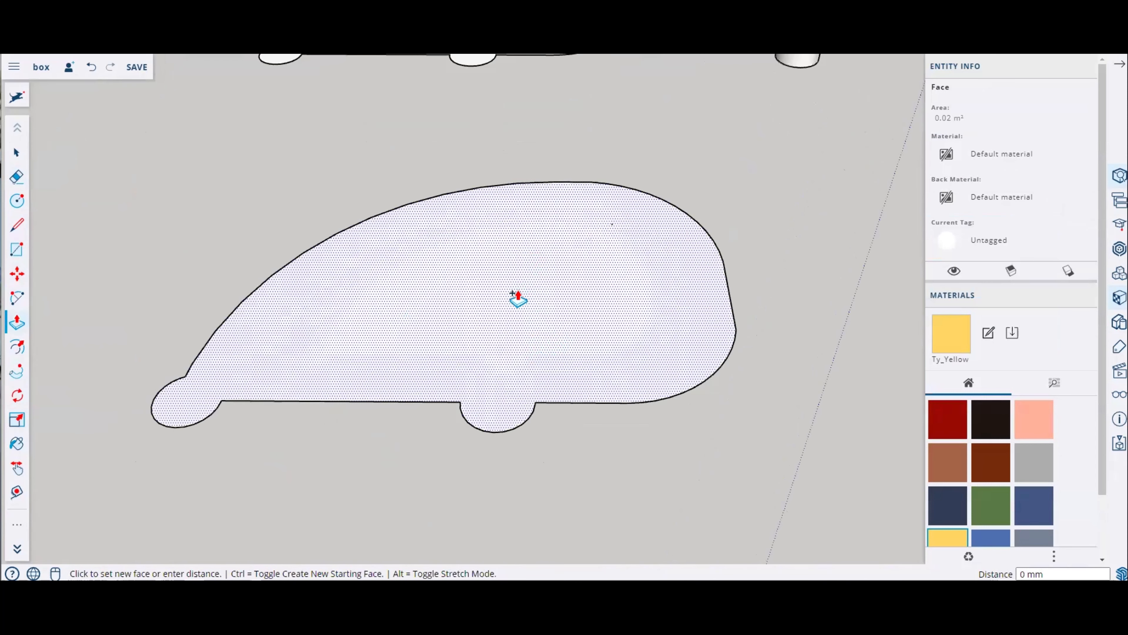
{"action": "left_click", "coordinate": [516, 278]}
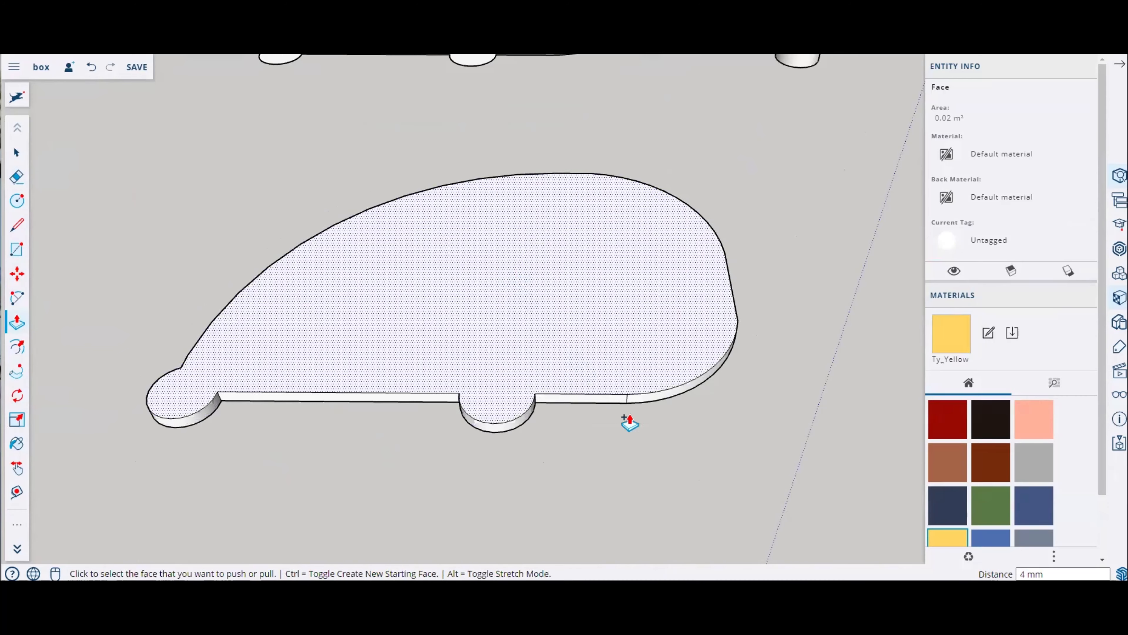
{"action": "middle_click_drag", "start_coordinate": [629, 421], "coordinate": [682, 435]}
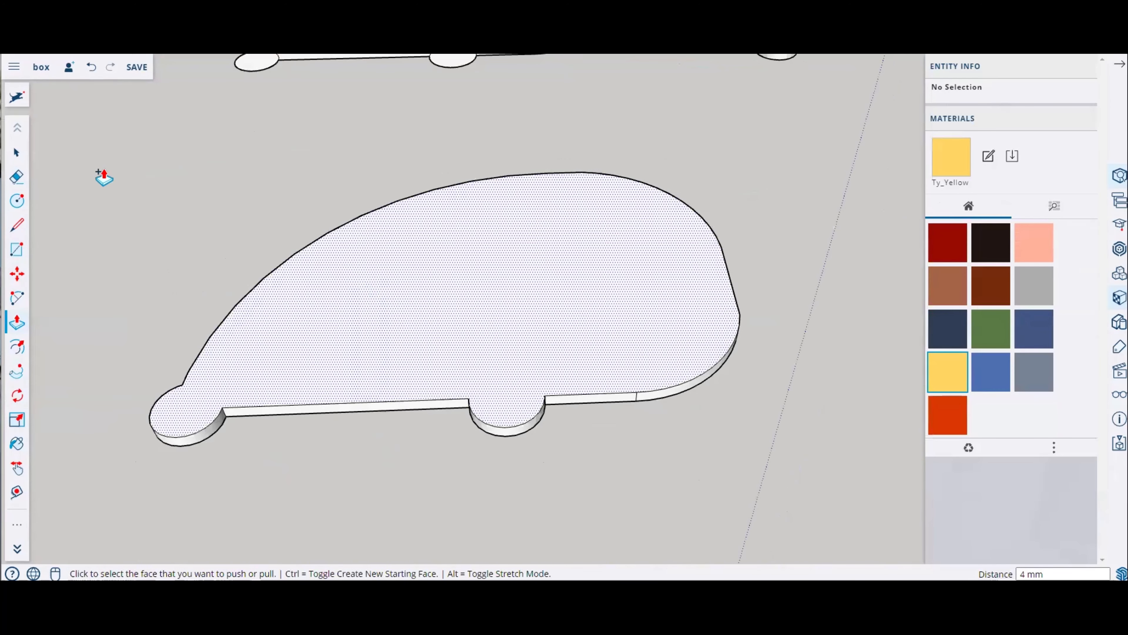
Step: Select the thin plate and move it closer to the extruded spiral walls
{"action": "left_click", "coordinate": [22, 154]}
{"action": "scroll", "coordinate": [383, 341], "scroll_direction": "down", "scroll_amount": 3}
{"action": "left_click_drag", "start_coordinate": [176, 209], "coordinate": [642, 469]}
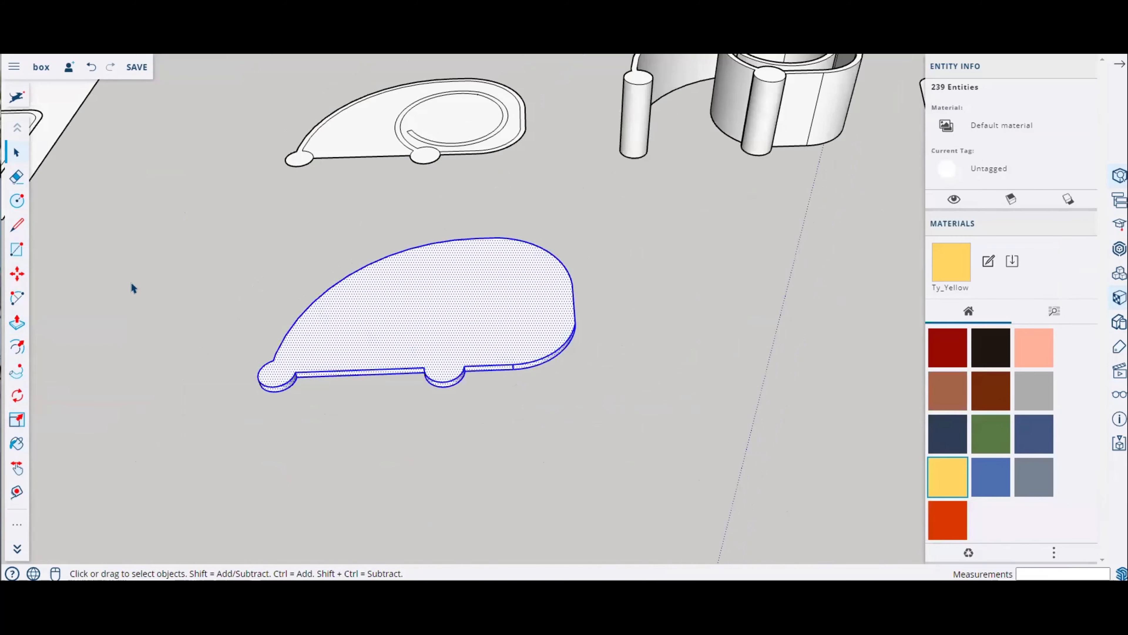
{"action": "left_click", "coordinate": [17, 274]}
{"action": "scroll", "coordinate": [286, 370], "scroll_direction": "up", "scroll_amount": 3}
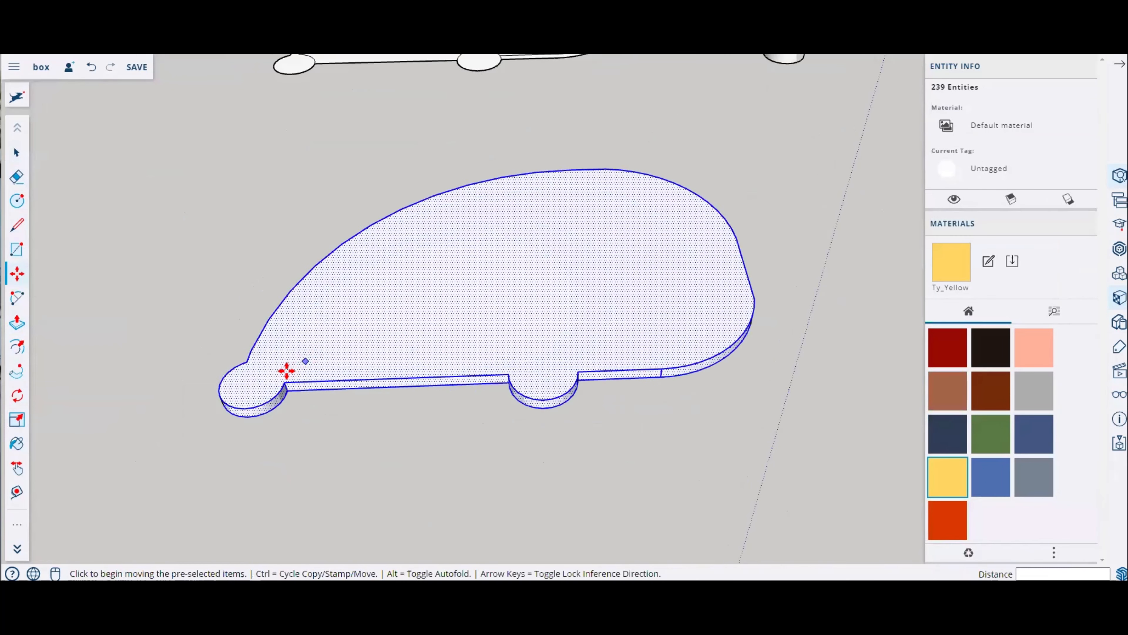
{"action": "left_click", "coordinate": [285, 382]}
{"action": "scroll", "coordinate": [501, 441], "scroll_direction": "down", "scroll_amount": 3}
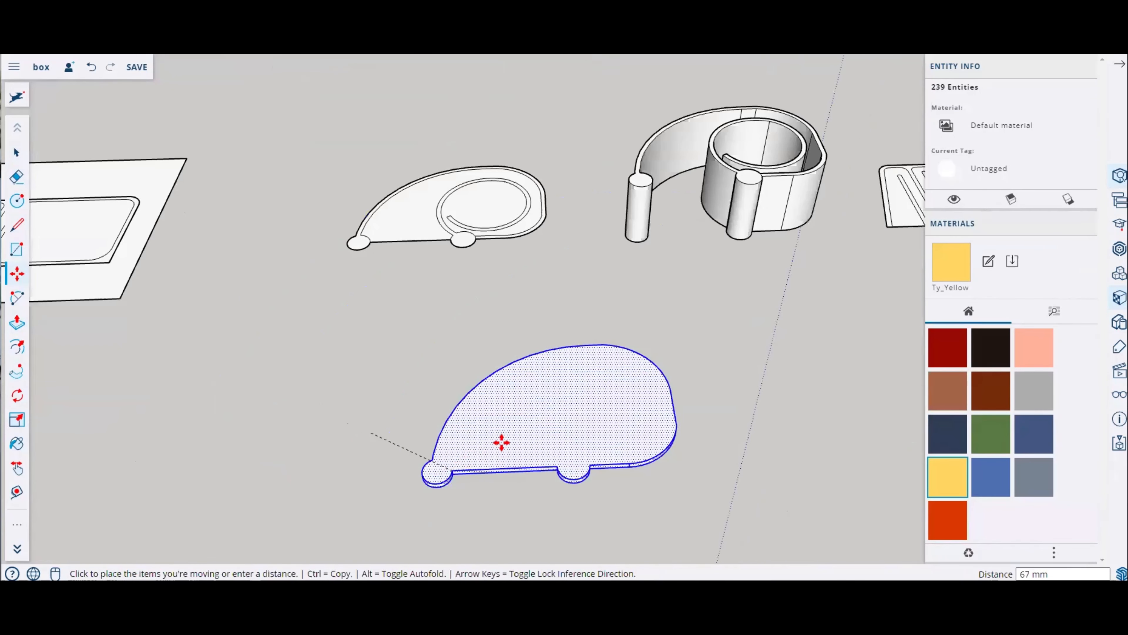
{"action": "scroll", "coordinate": [670, 250], "scroll_direction": "up", "scroll_amount": 4}
{"action": "middle_click_drag", "start_coordinate": [645, 232], "coordinate": [612, 164]}
{"action": "scroll", "coordinate": [541, 256], "scroll_direction": "up", "scroll_amount": 3}
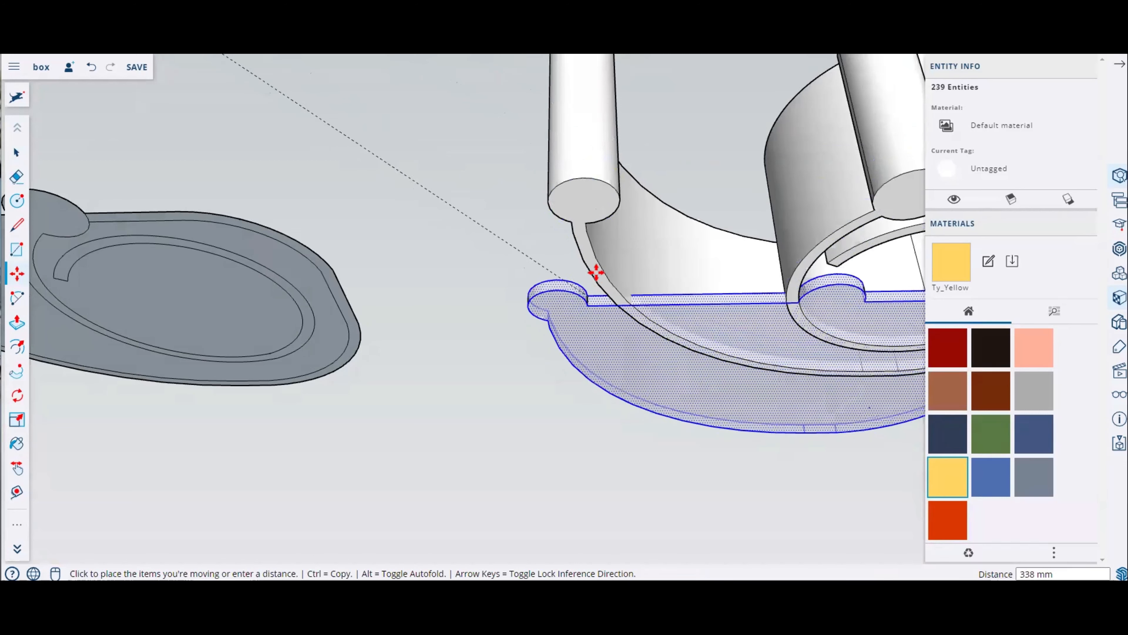
{"action": "middle_click_drag", "start_coordinate": [591, 228], "coordinate": [571, 516]}
{"action": "scroll", "coordinate": [567, 401], "scroll_direction": "down", "scroll_amount": 3}
{"action": "scroll", "coordinate": [577, 453], "scroll_direction": "down", "scroll_amount": 3}
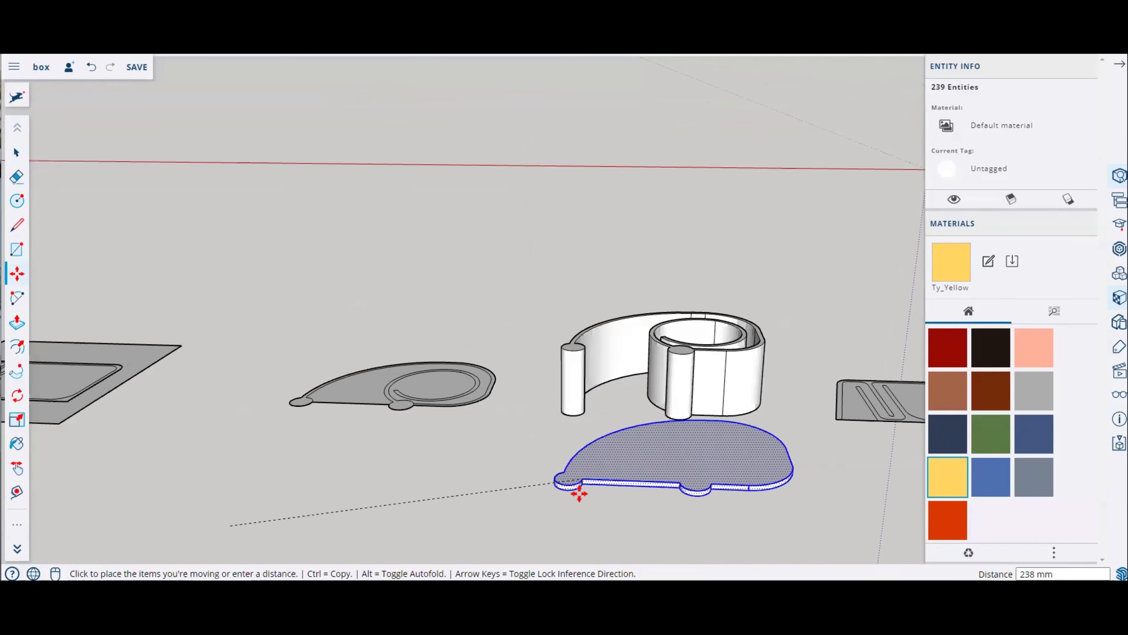
{"action": "left_click", "coordinate": [555, 522]}
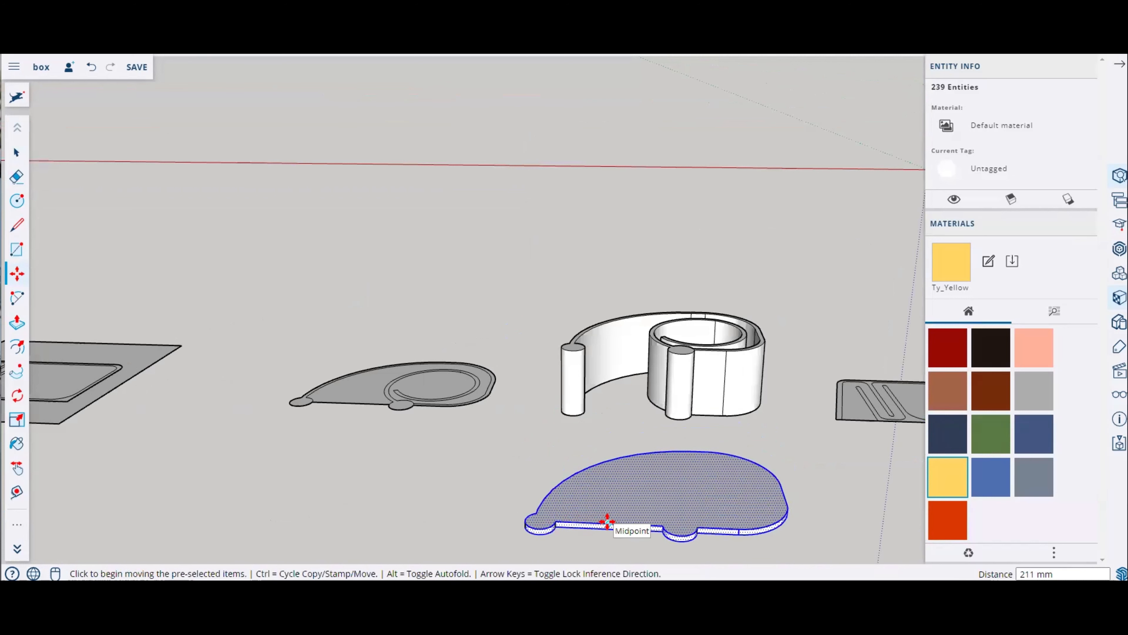
Step: Move the thin plate beneath the spiral walls so it sits flush under the pillars and wall bottoms
{"action": "scroll", "coordinate": [561, 541], "scroll_direction": "up", "scroll_amount": 3}
{"action": "middle_click_drag", "start_coordinate": [574, 506], "coordinate": [575, 533]}
{"action": "left_click", "coordinate": [559, 538]}
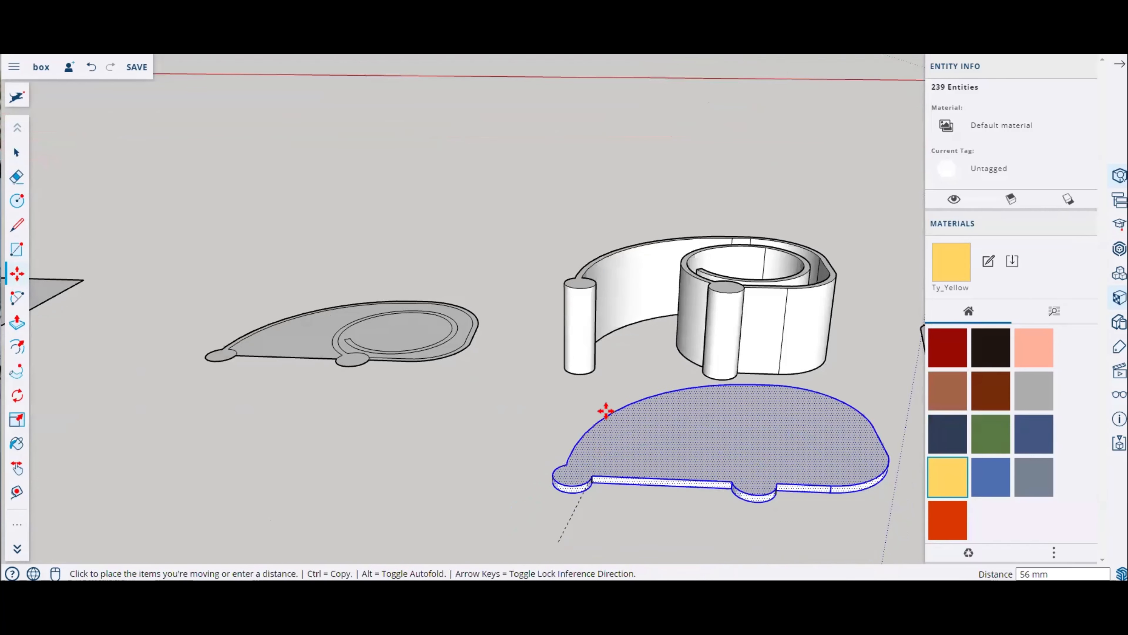
{"action": "scroll", "coordinate": [577, 289], "scroll_direction": "up", "scroll_amount": 3}
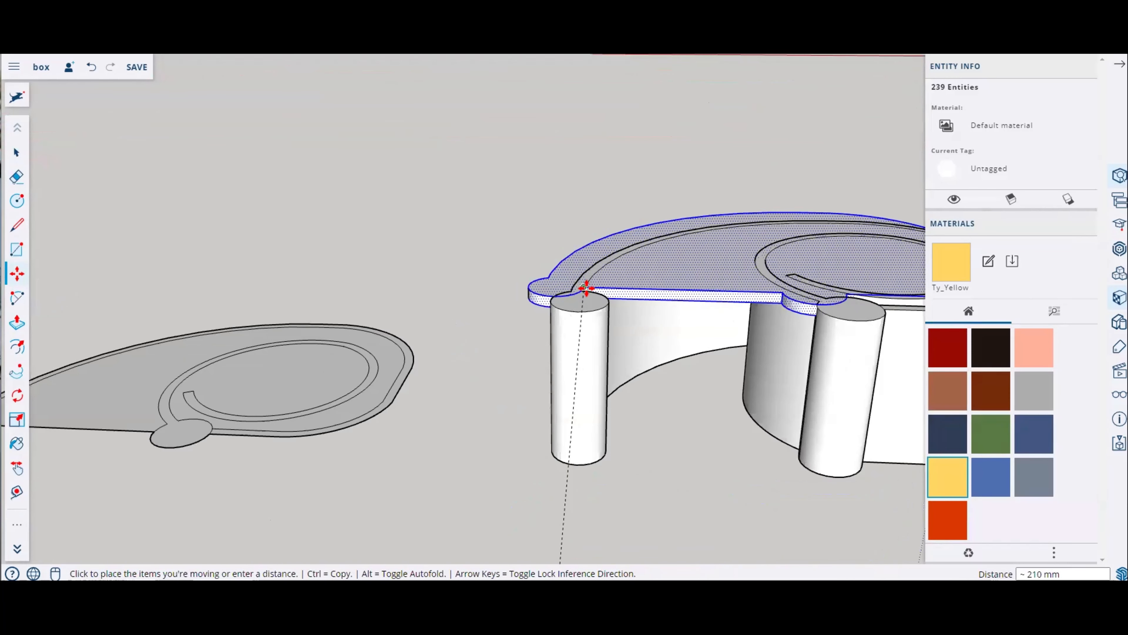
{"action": "scroll", "coordinate": [586, 288], "scroll_direction": "down", "scroll_amount": 4}
{"action": "left_click", "coordinate": [598, 472]}
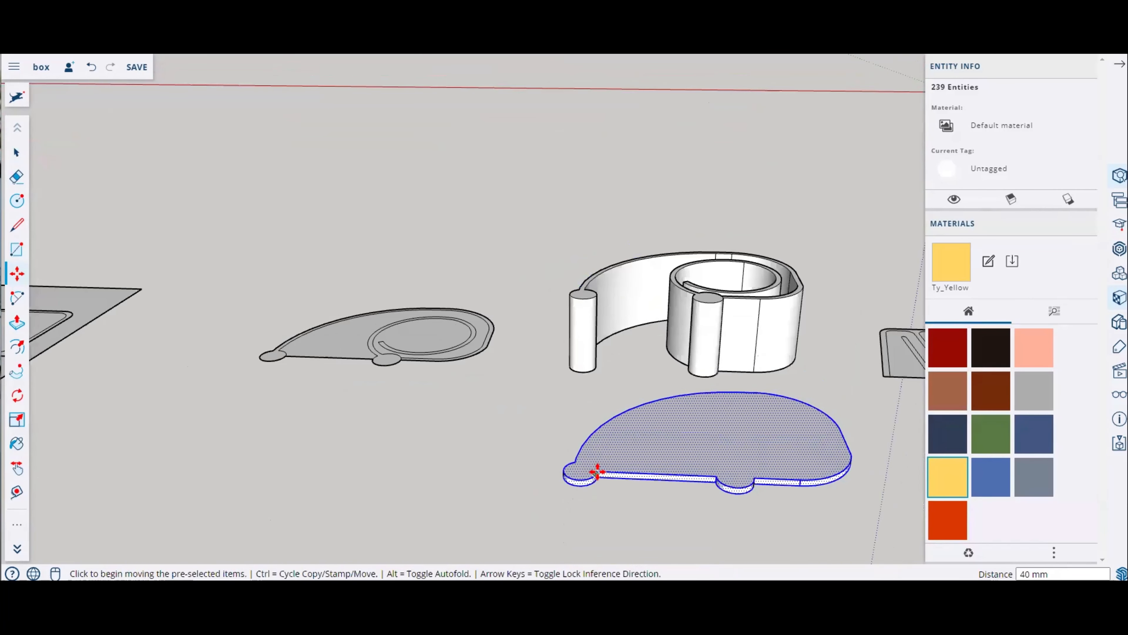
{"action": "left_click", "coordinate": [576, 461]}
{"action": "scroll", "coordinate": [590, 357], "scroll_direction": "up", "scroll_amount": 5}
{"action": "middle_click_drag", "start_coordinate": [609, 298], "coordinate": [607, 264]}
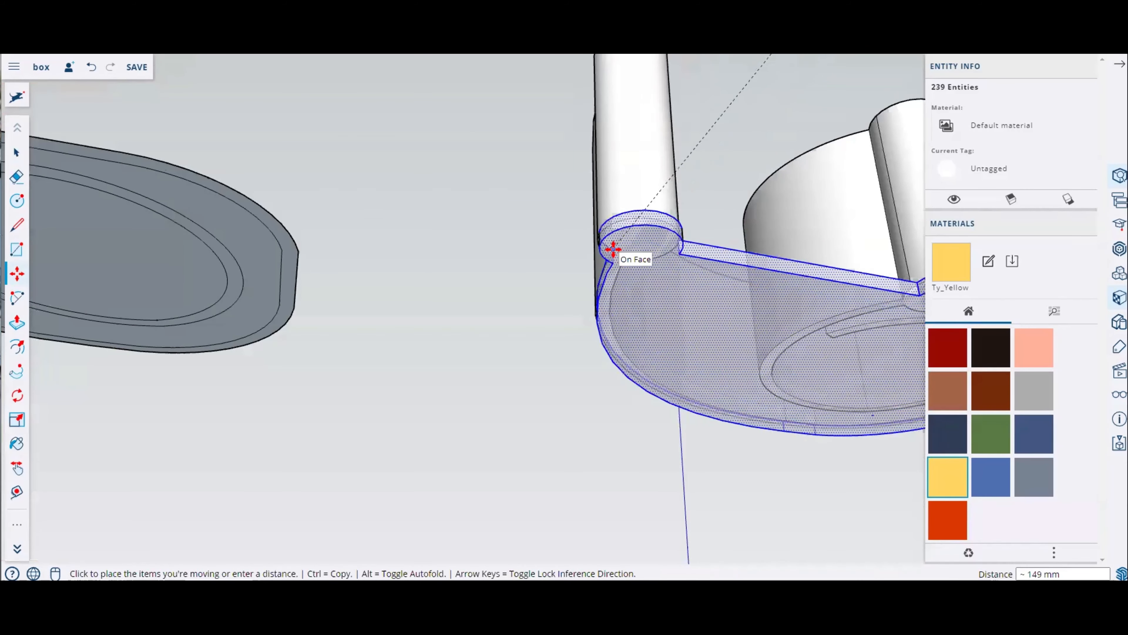
{"action": "middle_click_drag", "start_coordinate": [613, 249], "coordinate": [688, 302]}
{"action": "scroll", "coordinate": [688, 303], "scroll_direction": "up", "scroll_amount": 3}
{"action": "scroll", "coordinate": [688, 303], "scroll_direction": "up", "scroll_amount": 2}
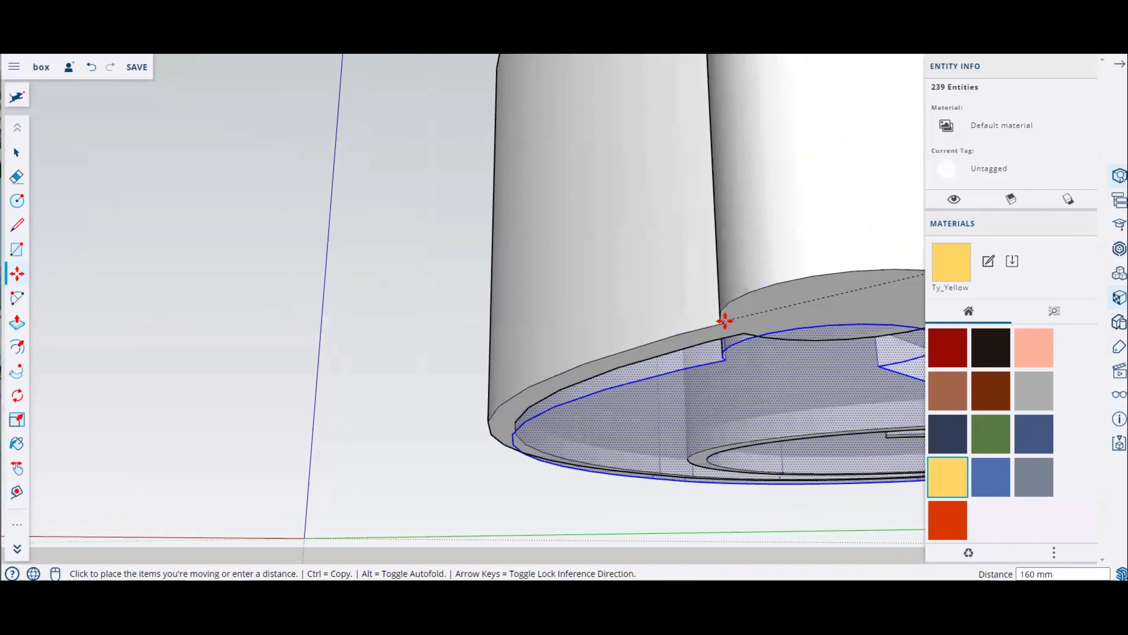
{"action": "left_click", "coordinate": [720, 321]}
{"action": "scroll", "coordinate": [579, 325], "scroll_direction": "down", "scroll_amount": 4}
{"action": "middle_click_drag", "start_coordinate": [481, 338], "coordinate": [470, 409]}
{"action": "scroll", "coordinate": [470, 409], "scroll_direction": "down", "scroll_amount": 4}
{"action": "middle_click_drag", "start_coordinate": [559, 378], "coordinate": [522, 411]}
{"action": "key", "text": "Escape"}
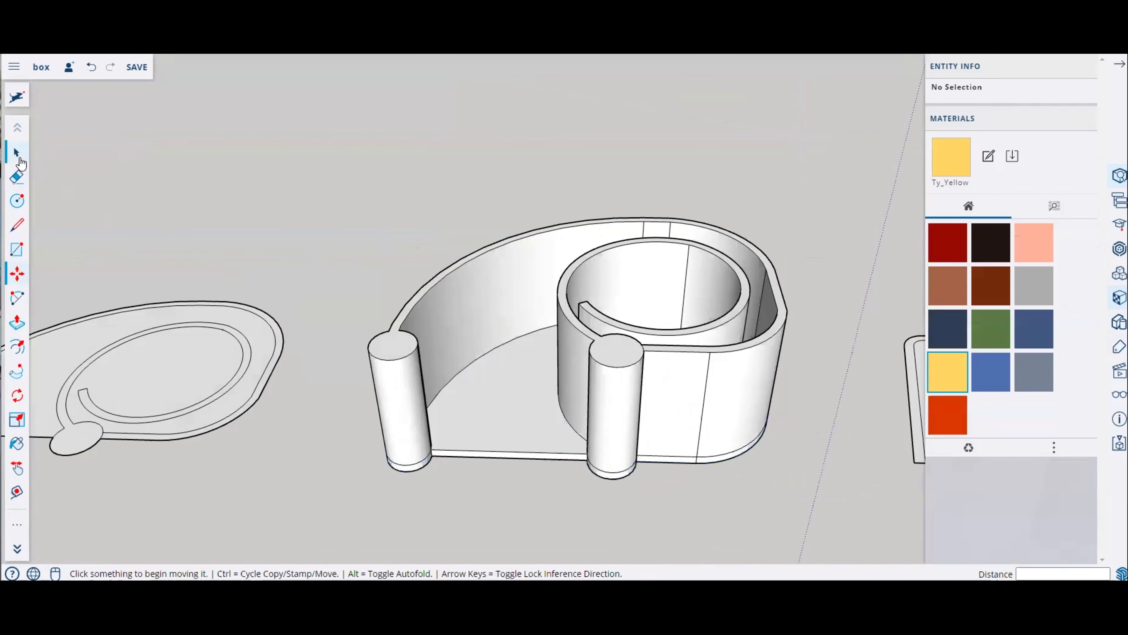
Step: Select the walls and plate together and inspect where the plate meets the bottom of the walls
{"action": "left_click", "coordinate": [17, 152]}
{"action": "left_click", "coordinate": [595, 373]}
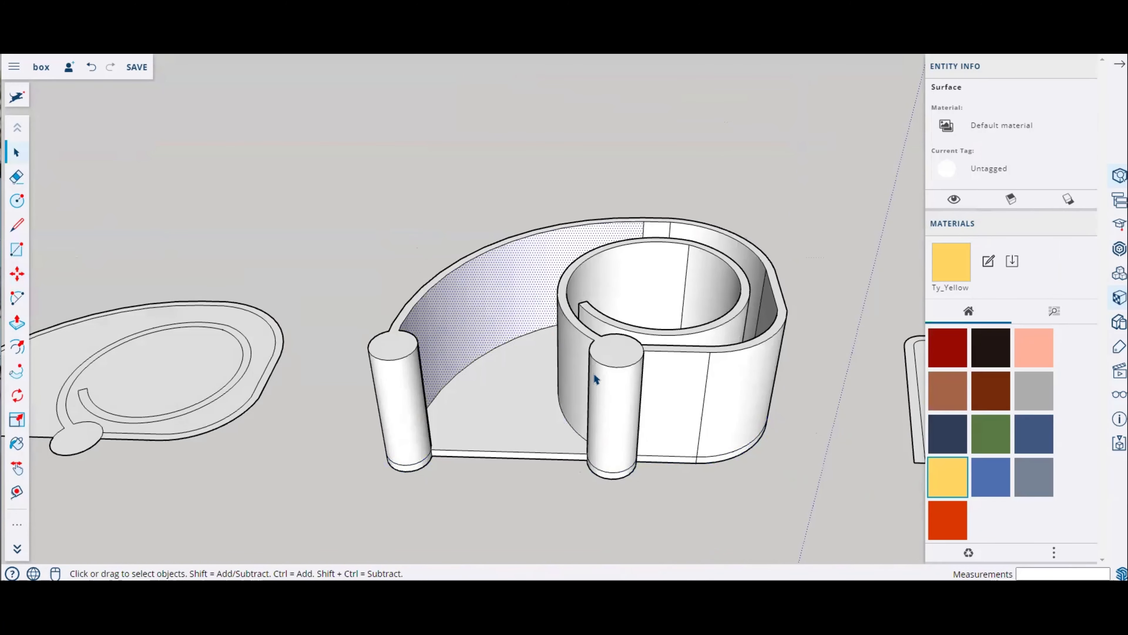
{"action": "left_click", "coordinate": [491, 394]}
{"action": "left_click_drag", "start_coordinate": [347, 137], "coordinate": [816, 521]}
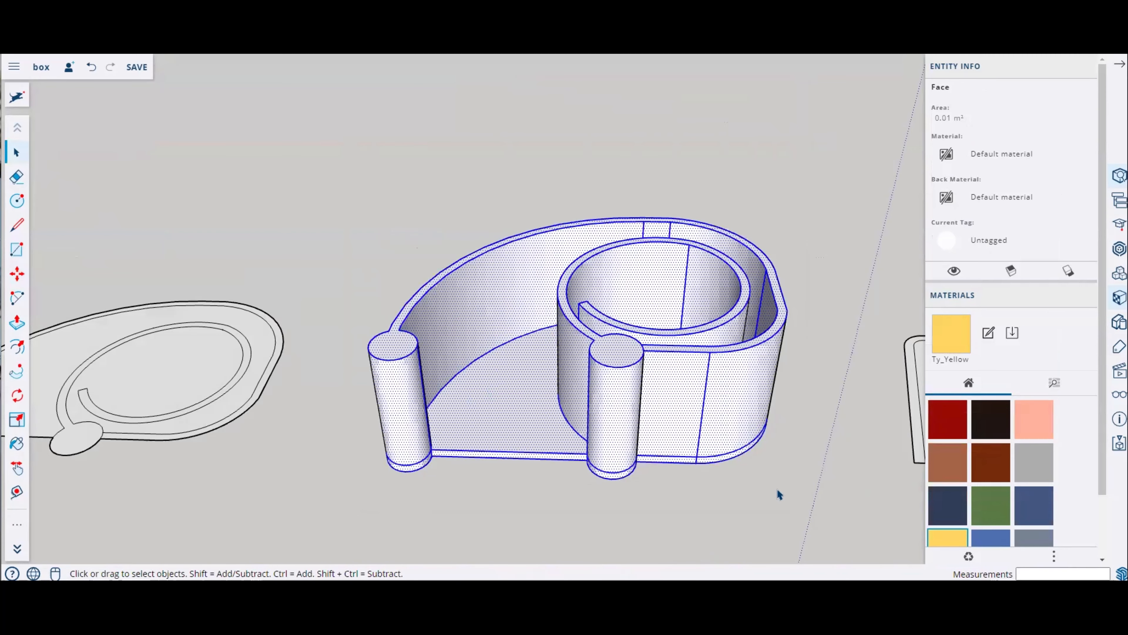
{"action": "middle_click_drag", "start_coordinate": [755, 473], "coordinate": [560, 389]}
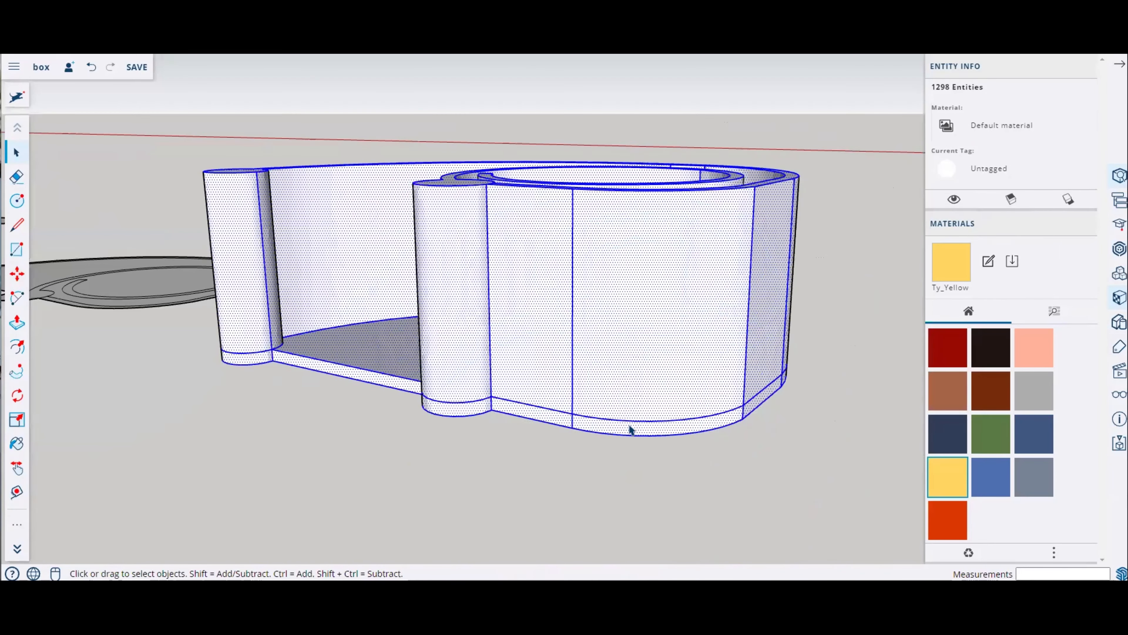
{"action": "scroll", "coordinate": [702, 410], "scroll_direction": "up", "scroll_amount": 5}
{"action": "scroll", "coordinate": [688, 411], "scroll_direction": "up", "scroll_amount": 5}
{"action": "middle_click_drag", "start_coordinate": [688, 411], "coordinate": [941, 344]}
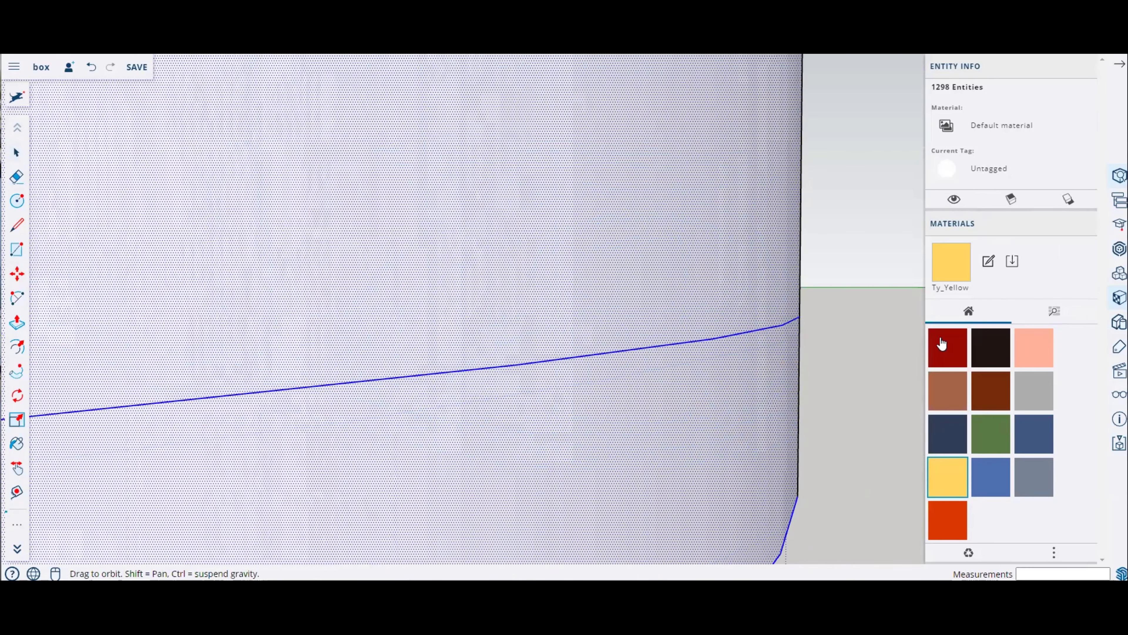
{"action": "middle_click_drag", "start_coordinate": [713, 342], "coordinate": [655, 280]}
{"action": "left_click", "coordinate": [659, 284]}
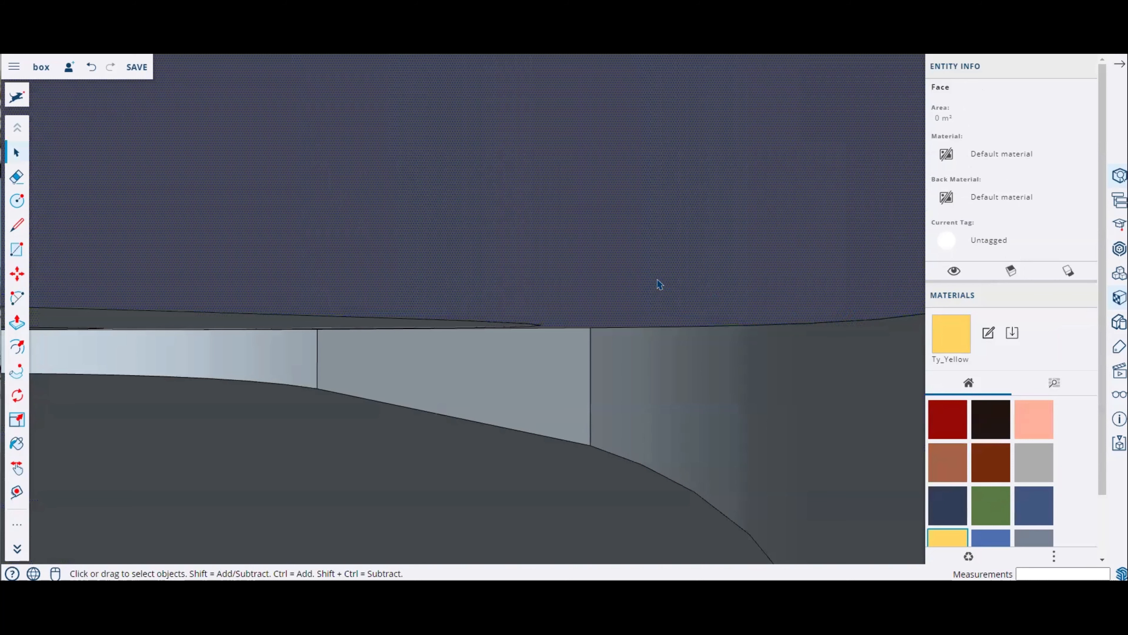
{"action": "middle_click_drag", "start_coordinate": [657, 280], "coordinate": [471, 397]}
{"action": "scroll", "coordinate": [511, 329], "scroll_direction": "down", "scroll_amount": 4}
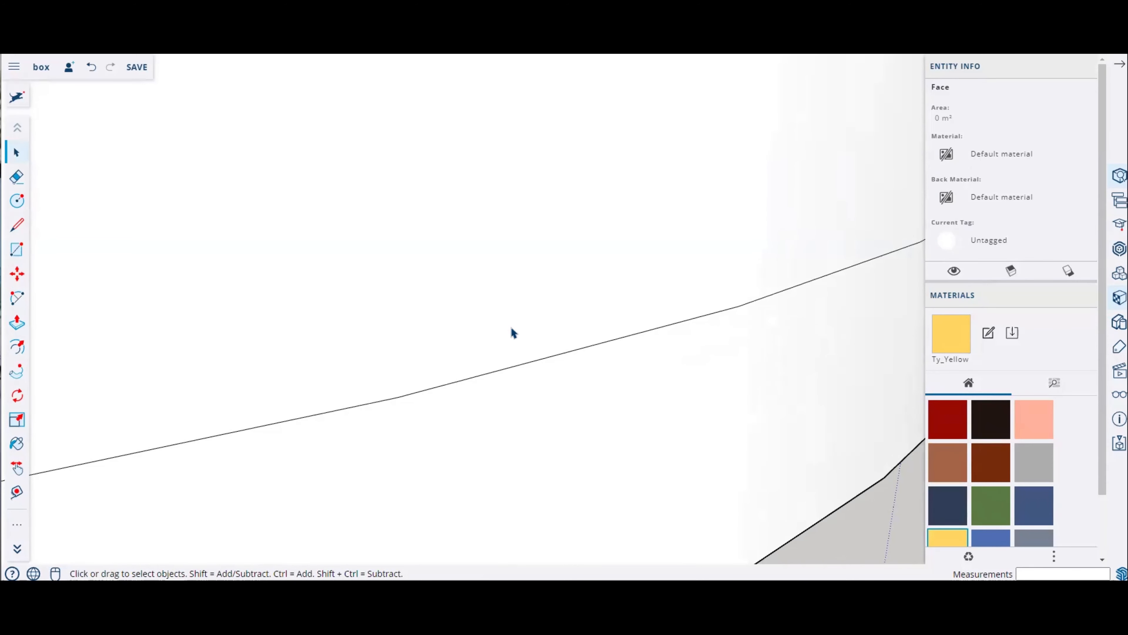
{"action": "scroll", "coordinate": [510, 328], "scroll_direction": "down", "scroll_amount": 5}
{"action": "scroll", "coordinate": [599, 369], "scroll_direction": "down", "scroll_amount": 5}
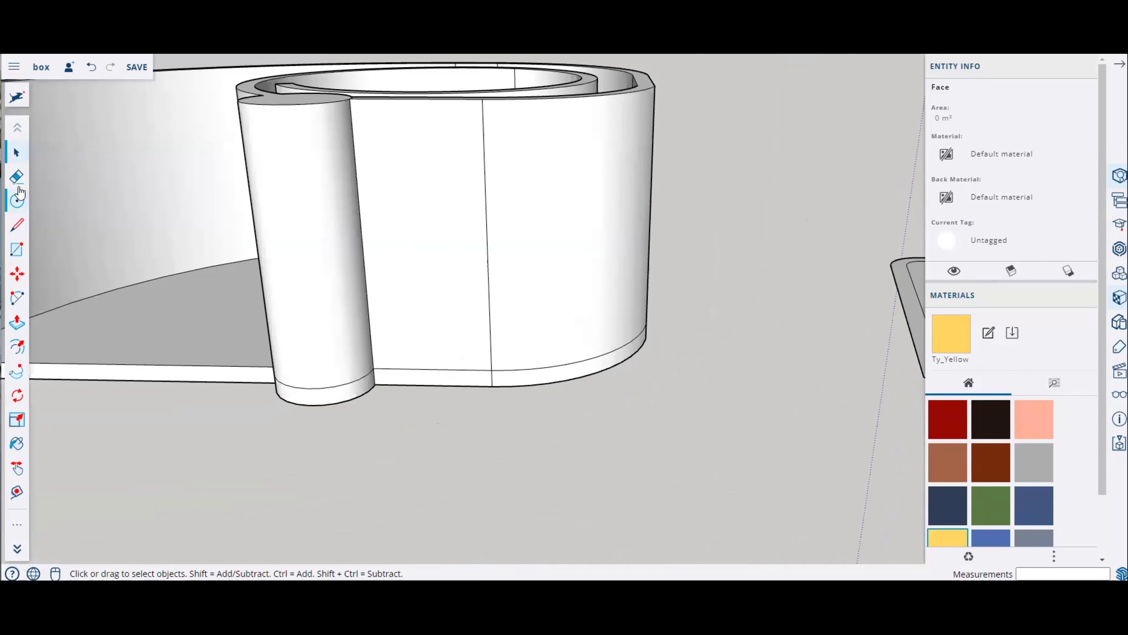
Step: Erase the seam lines along the outer wall's bottom where it joins the base plate
{"action": "left_click", "coordinate": [16, 177]}
{"action": "scroll", "coordinate": [478, 387], "scroll_direction": "up", "scroll_amount": 4}
{"action": "left_click", "coordinate": [479, 351]}
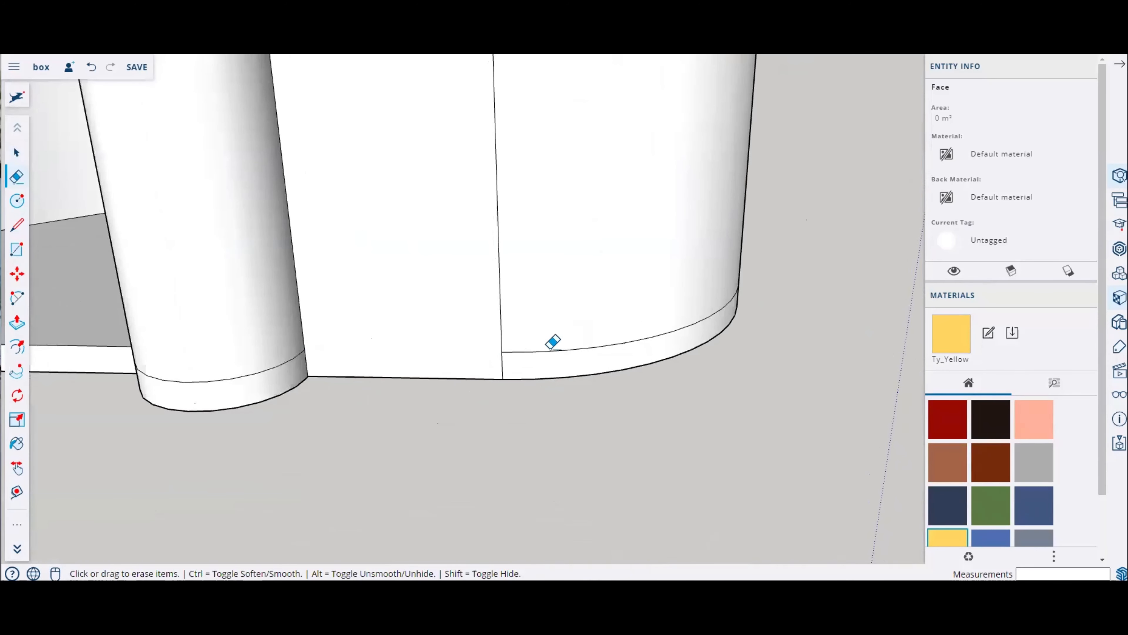
{"action": "left_click", "coordinate": [557, 349]}
{"action": "left_click", "coordinate": [635, 339]}
{"action": "mouse_move", "coordinate": [559, 308]}
{"action": "middle_mouse_down"}
{"action": "mouse_move", "coordinate": [582, 305]}
{"action": "mouse_move", "coordinate": [503, 342]}
{"action": "middle_mouse_up"}
{"action": "left_click", "coordinate": [693, 335]}
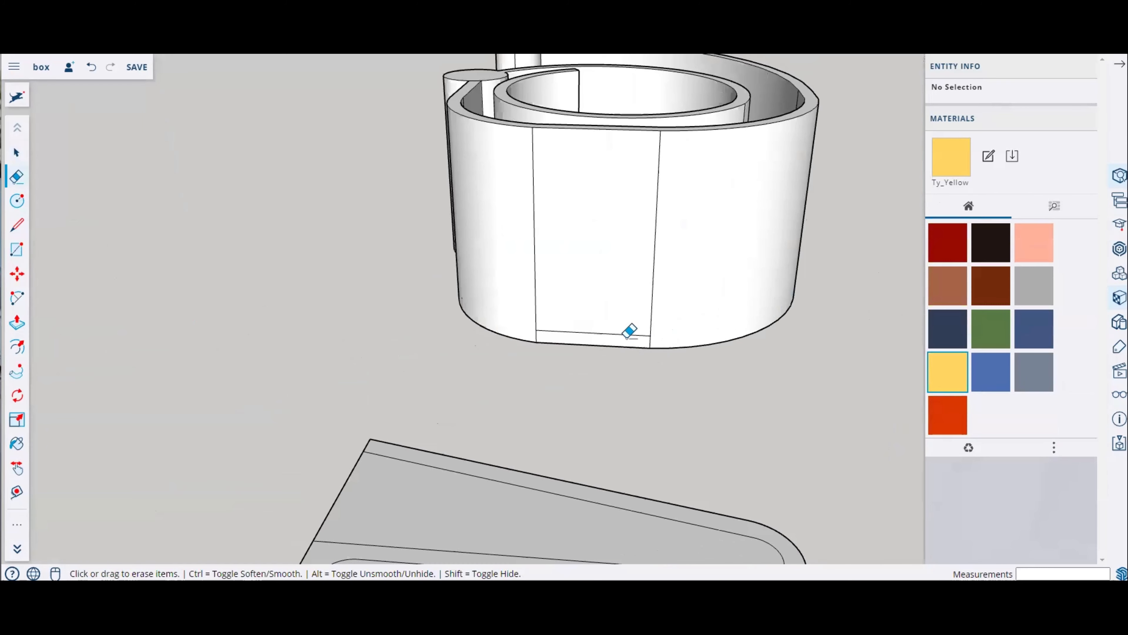
{"action": "left_click", "coordinate": [626, 331]}
{"action": "middle_click_drag", "start_coordinate": [813, 294], "coordinate": [450, 262]}
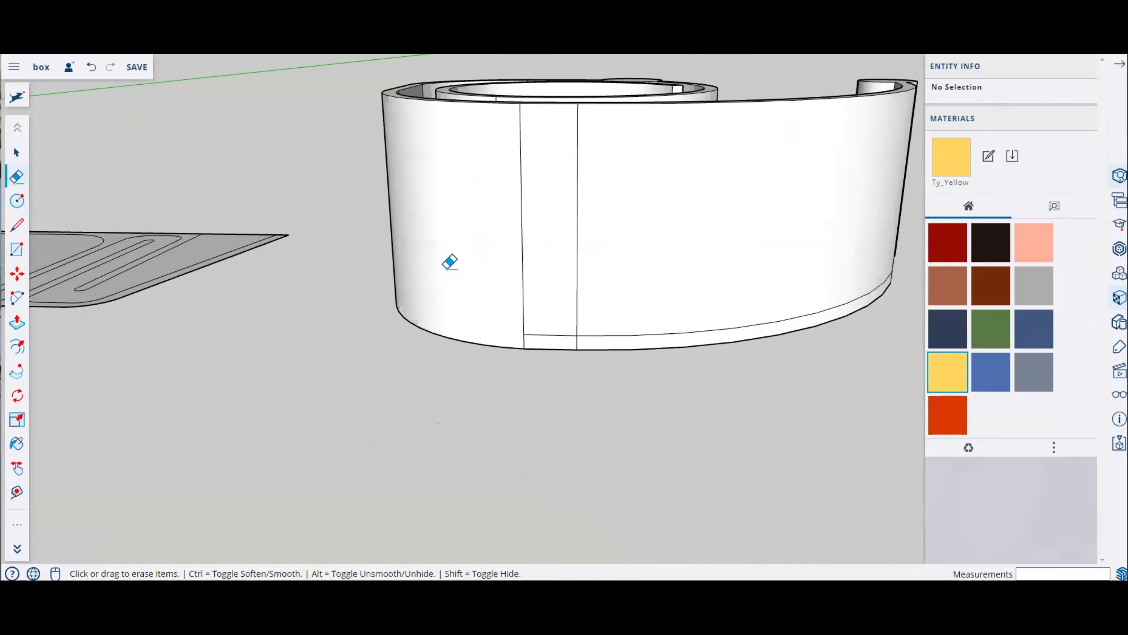
{"action": "left_click", "coordinate": [588, 334]}
{"action": "left_click", "coordinate": [567, 330]}
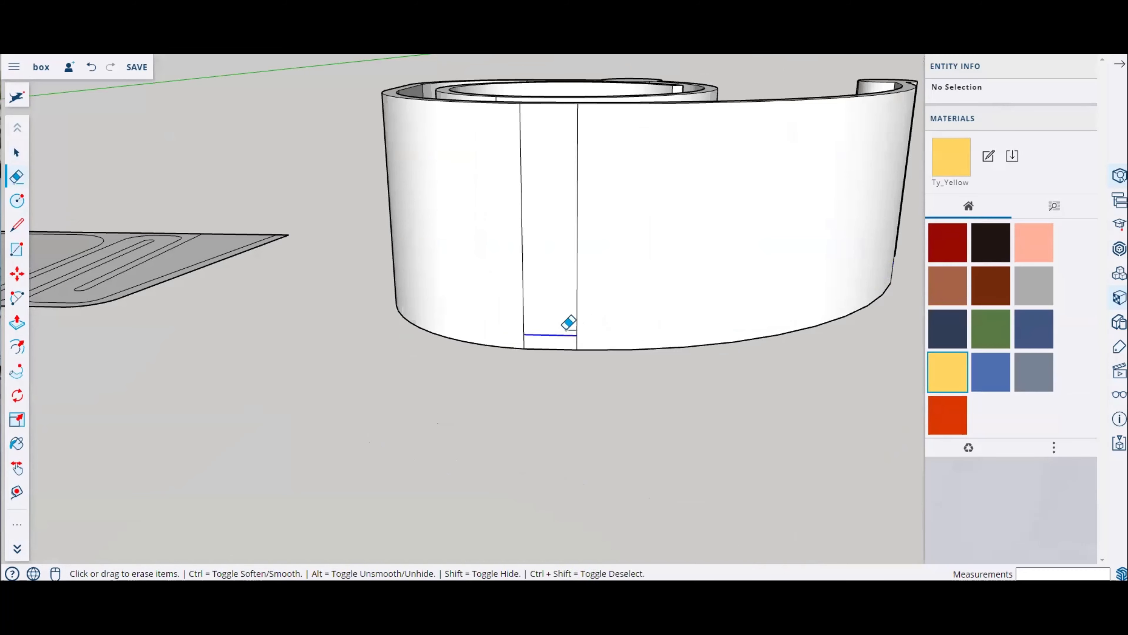
Step: Erase the remaining seam edges where the pillars and inner spiral walls meet the base plate
{"action": "scroll", "coordinate": [568, 331], "scroll_direction": "down", "scroll_amount": 3}
{"action": "mouse_move", "coordinate": [783, 282]}
{"action": "middle_mouse_down"}
{"action": "mouse_move", "coordinate": [519, 304]}
{"action": "mouse_move", "coordinate": [833, 371]}
{"action": "mouse_move", "coordinate": [428, 351]}
{"action": "middle_mouse_up"}
{"action": "scroll", "coordinate": [833, 372], "scroll_direction": "up", "scroll_amount": 3}
{"action": "scroll", "coordinate": [660, 270], "scroll_direction": "up", "scroll_amount": 4}
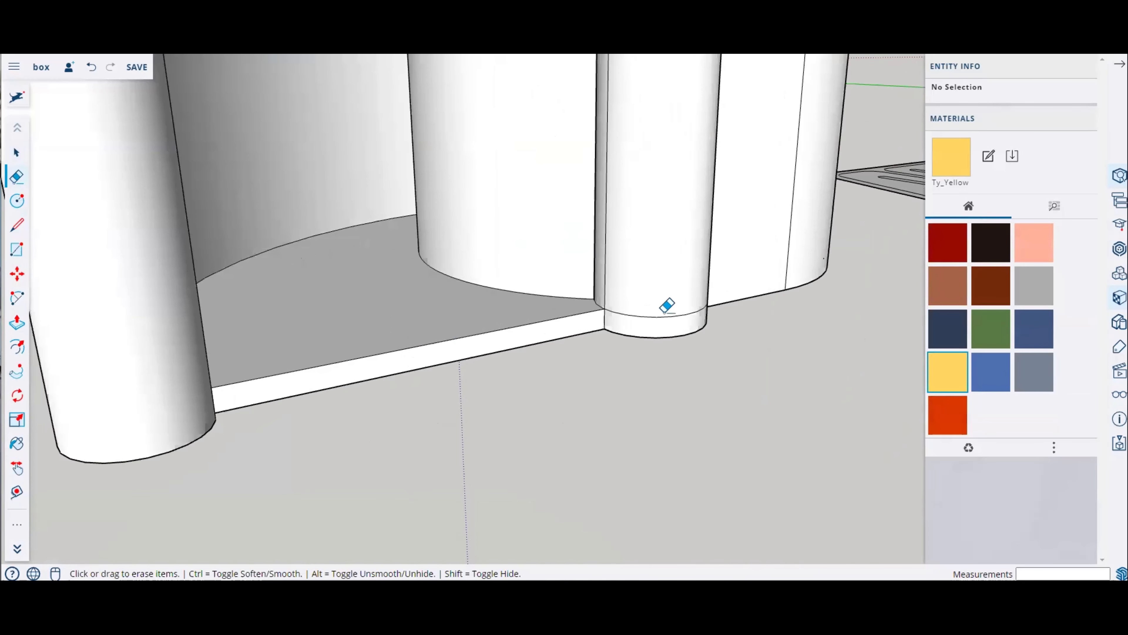
{"action": "middle_click_drag", "start_coordinate": [657, 317], "coordinate": [327, 191]}
{"action": "scroll", "coordinate": [578, 327], "scroll_direction": "up", "scroll_amount": 3}
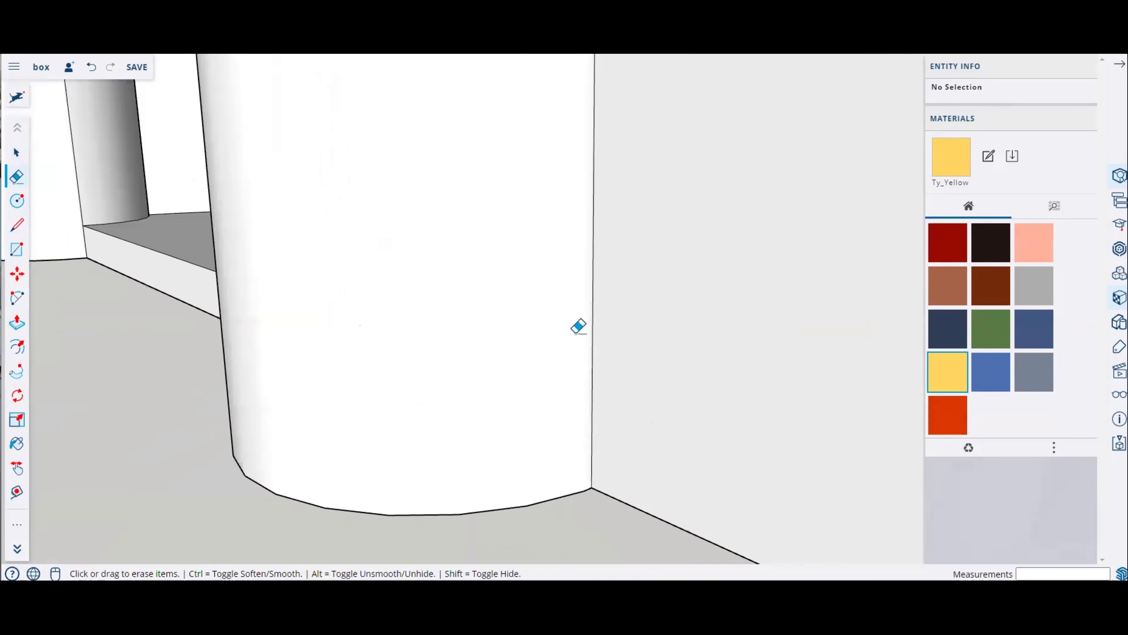
{"action": "middle_click_drag", "start_coordinate": [578, 327], "coordinate": [369, 222]}
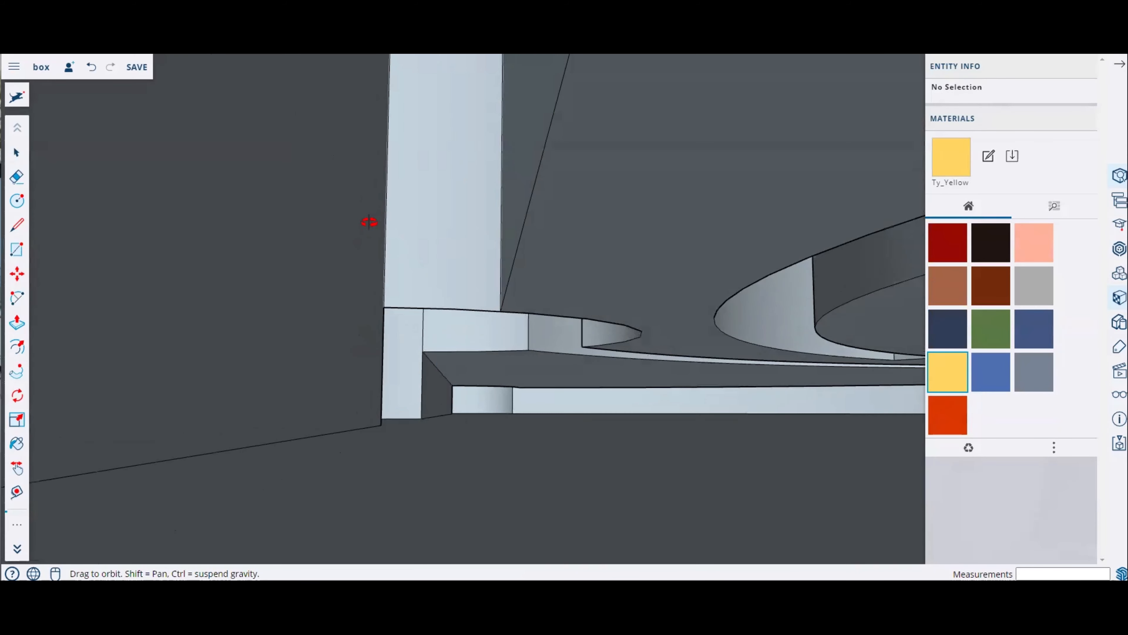
{"action": "scroll", "coordinate": [456, 267], "scroll_direction": "up", "scroll_amount": 5}
{"action": "mouse_move", "coordinate": [496, 320]}
{"action": "middle_mouse_down"}
{"action": "mouse_move", "coordinate": [712, 247]}
{"action": "mouse_move", "coordinate": [836, 252]}
{"action": "mouse_move", "coordinate": [911, 270]}
{"action": "middle_mouse_up"}
{"action": "key", "text": "e"}
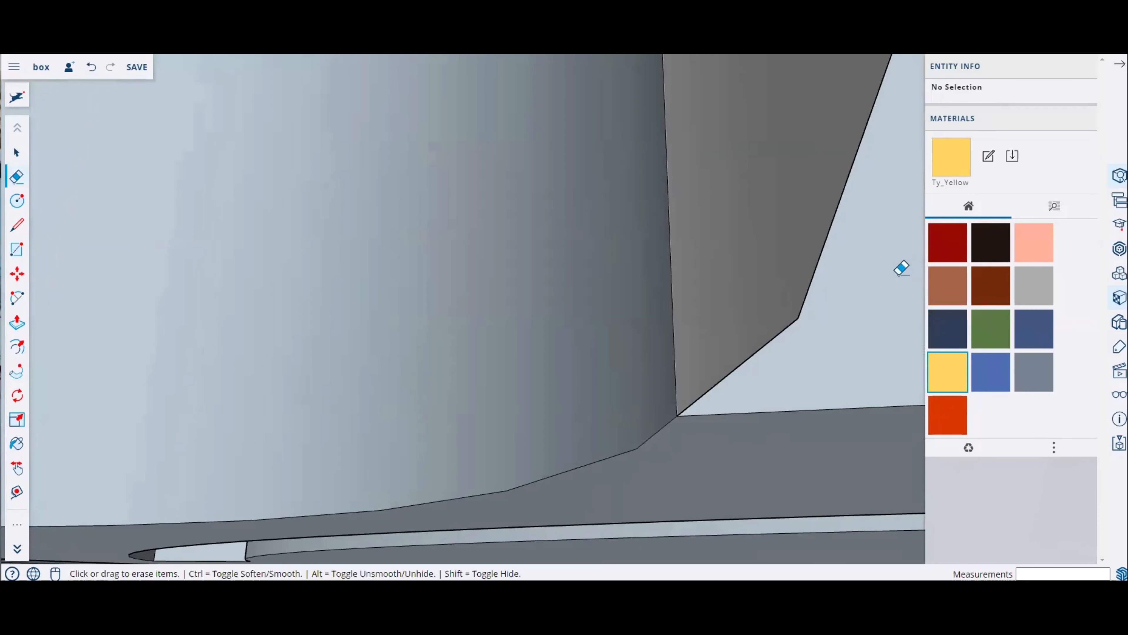
{"action": "left_click", "coordinate": [810, 286]}
{"action": "mouse_move", "coordinate": [814, 283]}
{"action": "middle_mouse_down"}
{"action": "mouse_move", "coordinate": [728, 315]}
{"action": "mouse_move", "coordinate": [515, 308]}
{"action": "mouse_move", "coordinate": [579, 318]}
{"action": "mouse_move", "coordinate": [703, 387]}
{"action": "mouse_move", "coordinate": [695, 350]}
{"action": "mouse_move", "coordinate": [726, 378]}
{"action": "middle_mouse_up"}
{"action": "scroll", "coordinate": [560, 314], "scroll_direction": "down", "scroll_amount": 5}
{"action": "scroll", "coordinate": [561, 315], "scroll_direction": "down", "scroll_amount": 10}
{"action": "scroll", "coordinate": [702, 387], "scroll_direction": "up", "scroll_amount": 5}
{"action": "scroll", "coordinate": [388, 332], "scroll_direction": "up", "scroll_amount": 8}
{"action": "scroll", "coordinate": [206, 290], "scroll_direction": "down", "scroll_amount": 4}
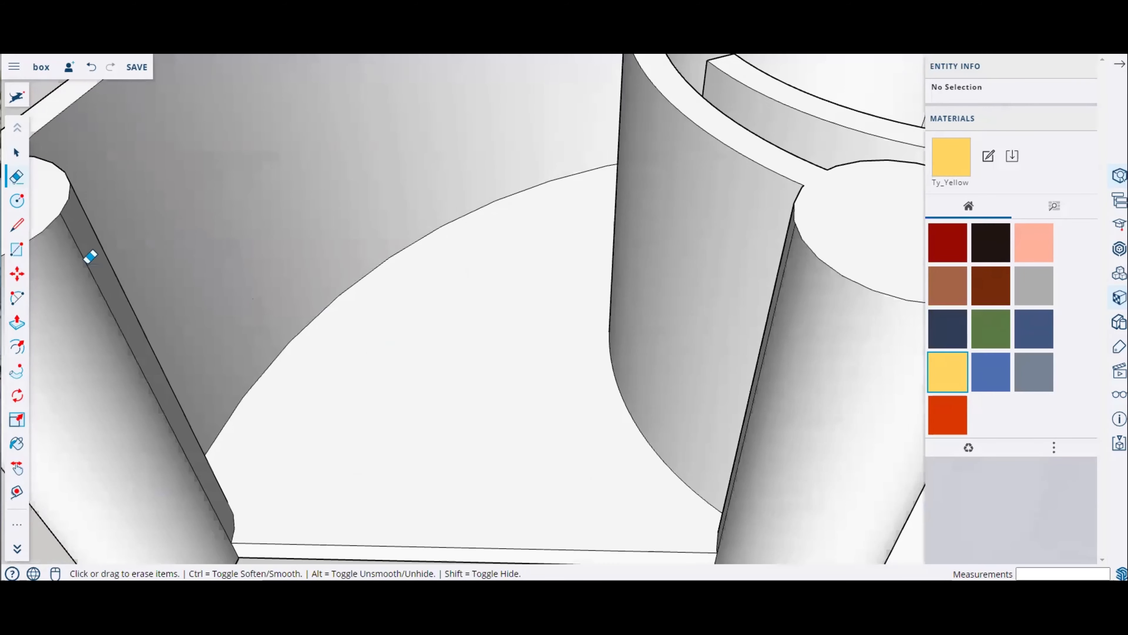
{"action": "scroll", "coordinate": [361, 304], "scroll_direction": "down", "scroll_amount": 1}
{"action": "scroll", "coordinate": [361, 303], "scroll_direction": "down", "scroll_amount": 6}
{"action": "middle_click_drag", "start_coordinate": [106, 305], "coordinate": [413, 181]}
{"action": "scroll", "coordinate": [412, 181], "scroll_direction": "up", "scroll_amount": 5}
{"action": "scroll", "coordinate": [363, 169], "scroll_direction": "up", "scroll_amount": 3}
{"action": "middle_click_drag", "start_coordinate": [524, 227], "coordinate": [743, 304]}
{"action": "scroll", "coordinate": [635, 308], "scroll_direction": "up", "scroll_amount": 6}
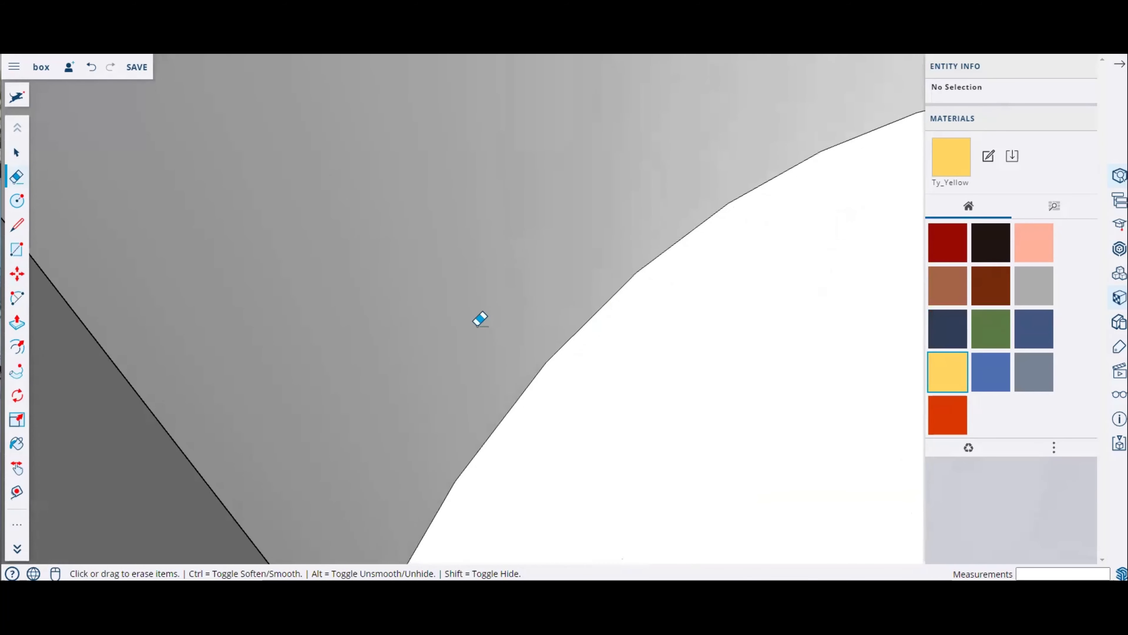
{"action": "scroll", "coordinate": [471, 319], "scroll_direction": "down", "scroll_amount": 4}
{"action": "middle_click_drag", "start_coordinate": [260, 271], "coordinate": [287, 202]}
{"action": "scroll", "coordinate": [245, 262], "scroll_direction": "up", "scroll_amount": 5}
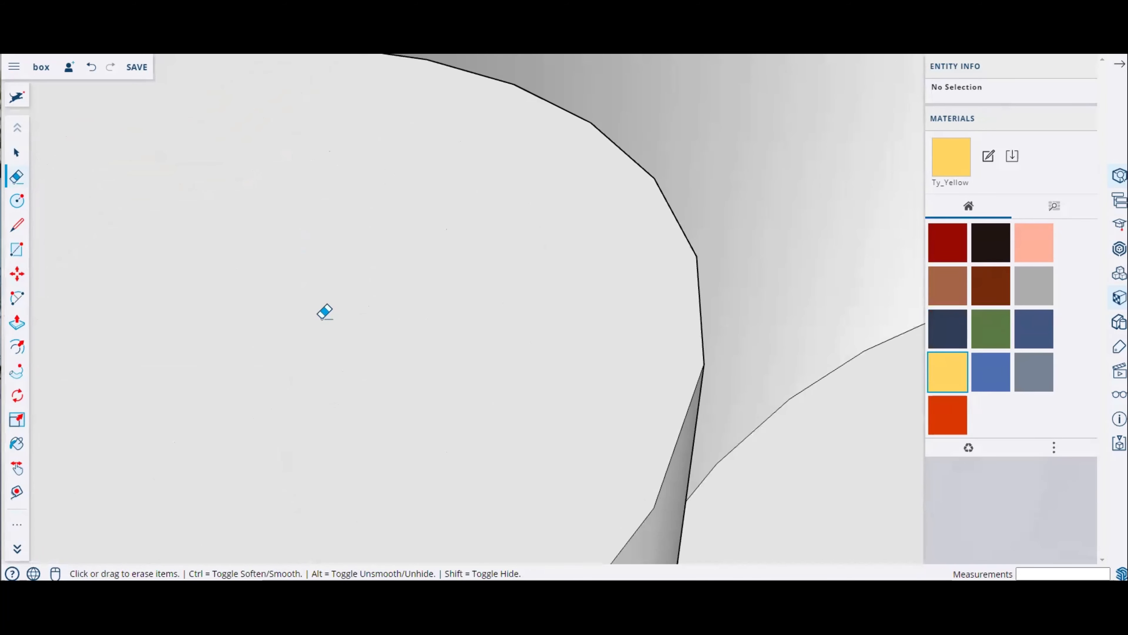
{"action": "mouse_move", "coordinate": [323, 310]}
{"action": "middle_mouse_down"}
{"action": "mouse_move", "coordinate": [555, 159]}
{"action": "mouse_move", "coordinate": [469, 332]}
{"action": "mouse_move", "coordinate": [453, 412]}
{"action": "middle_mouse_up"}
{"action": "key", "text": "e"}
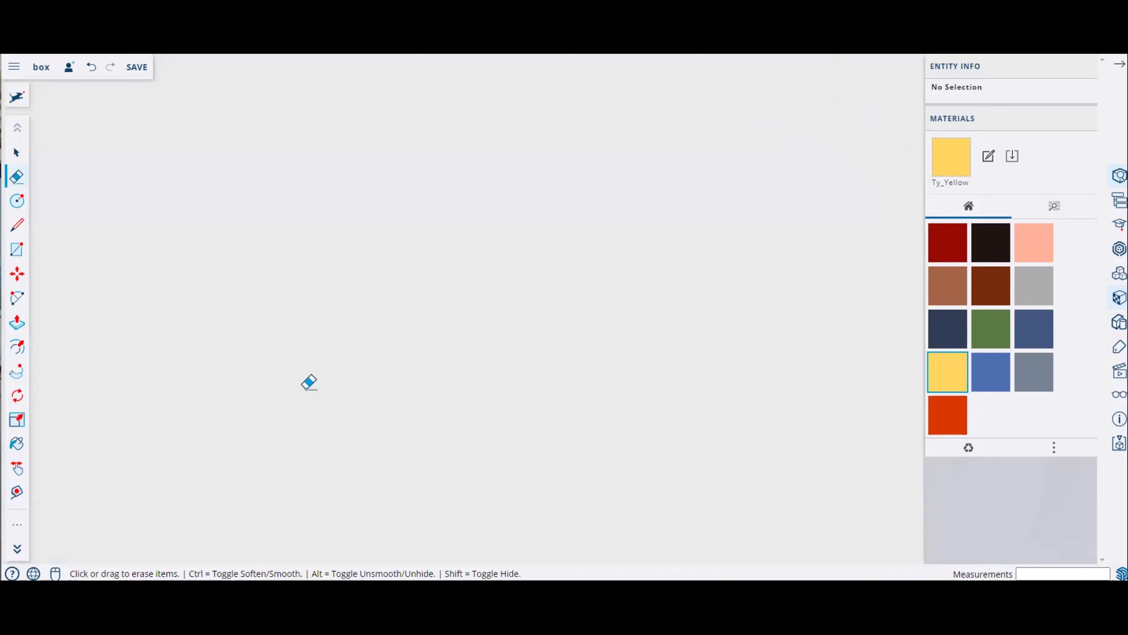
{"action": "scroll", "coordinate": [306, 388], "scroll_direction": "down", "scroll_amount": 4}
{"action": "middle_click_drag", "start_coordinate": [309, 376], "coordinate": [55, 321]}
{"action": "scroll", "coordinate": [168, 355], "scroll_direction": "up", "scroll_amount": 3}
{"action": "mouse_move", "coordinate": [169, 355]}
{"action": "middle_mouse_down"}
{"action": "mouse_move", "coordinate": [575, 139]}
{"action": "mouse_move", "coordinate": [391, 113]}
{"action": "mouse_move", "coordinate": [142, 285]}
{"action": "mouse_move", "coordinate": [190, 511]}
{"action": "mouse_move", "coordinate": [383, 414]}
{"action": "middle_mouse_up"}
{"action": "scroll", "coordinate": [385, 407], "scroll_direction": "down", "scroll_amount": 10}
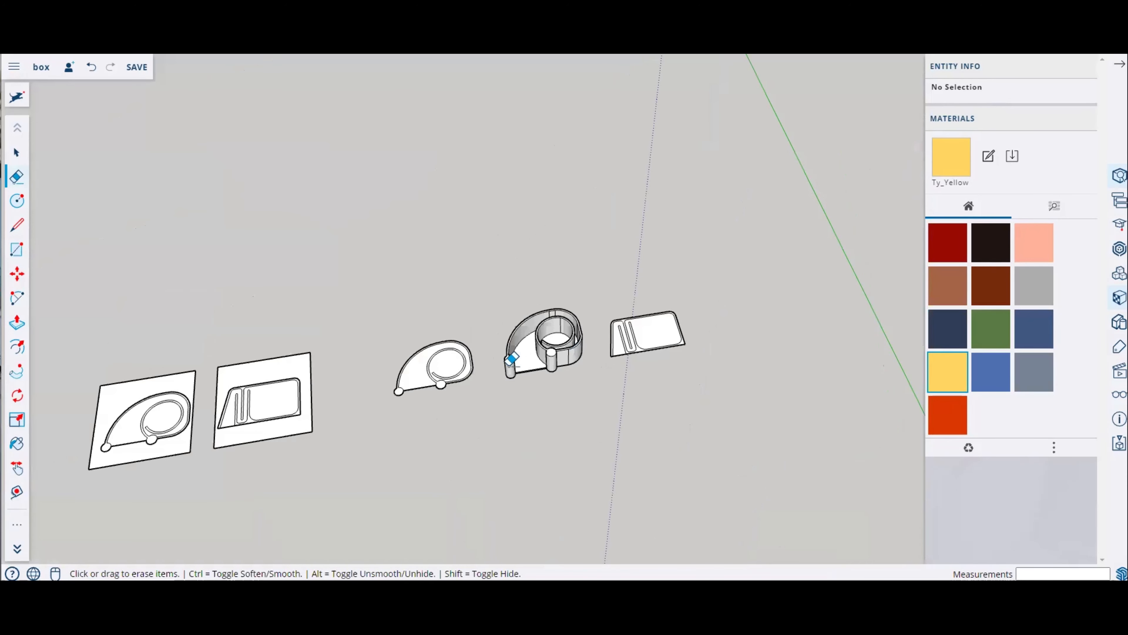
{"action": "scroll", "coordinate": [507, 367], "scroll_direction": "up", "scroll_amount": 6}
{"action": "middle_click_drag", "start_coordinate": [444, 387], "coordinate": [309, 374]}
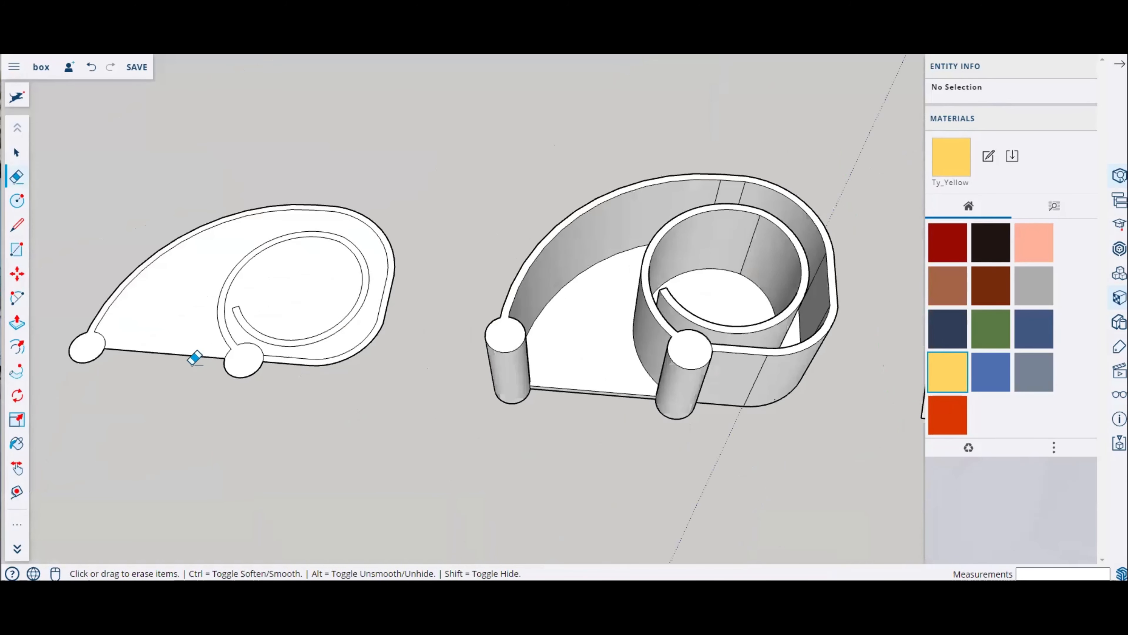
Step: Push/Pull the inner face of the left spiral outline up 6 mm
{"action": "scroll", "coordinate": [194, 359], "scroll_direction": "up", "scroll_amount": 3}
{"action": "scroll", "coordinate": [514, 361], "scroll_direction": "down", "scroll_amount": 3}
{"action": "middle_click_drag", "start_coordinate": [377, 330], "coordinate": [351, 342]}
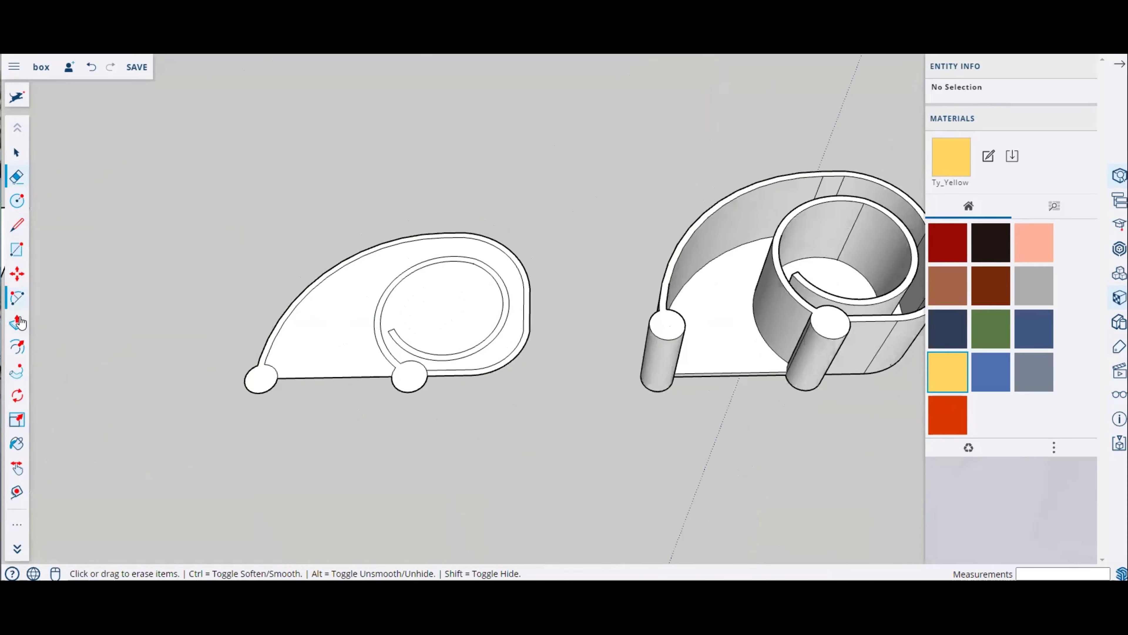
{"action": "scroll", "coordinate": [252, 355], "scroll_direction": "up", "scroll_amount": 5}
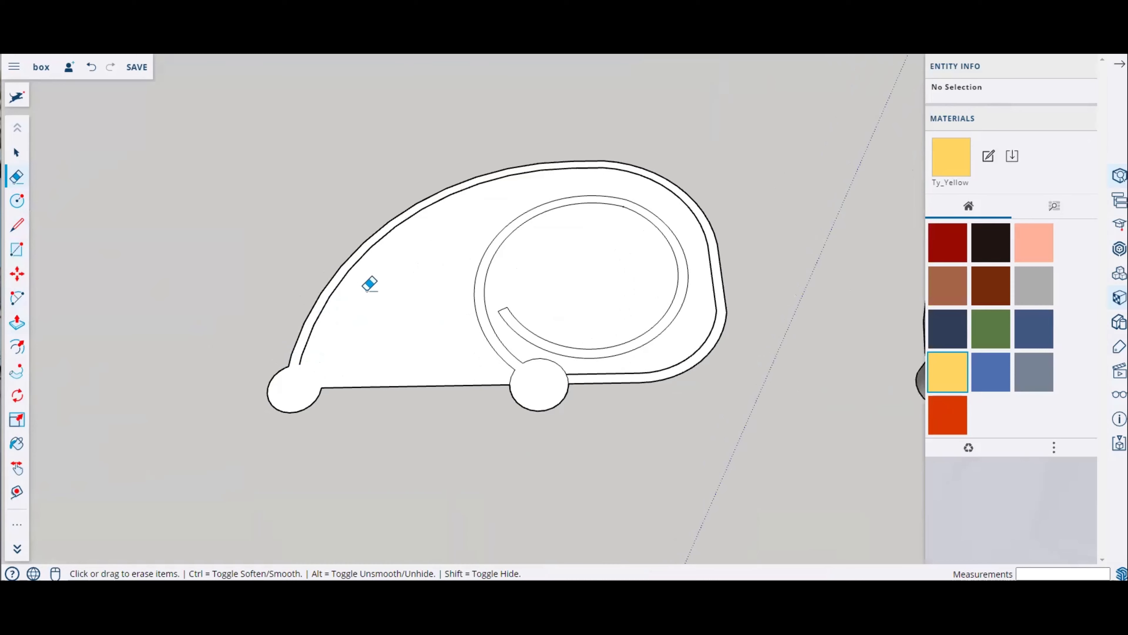
{"action": "scroll", "coordinate": [232, 305], "scroll_direction": "down", "scroll_amount": 3}
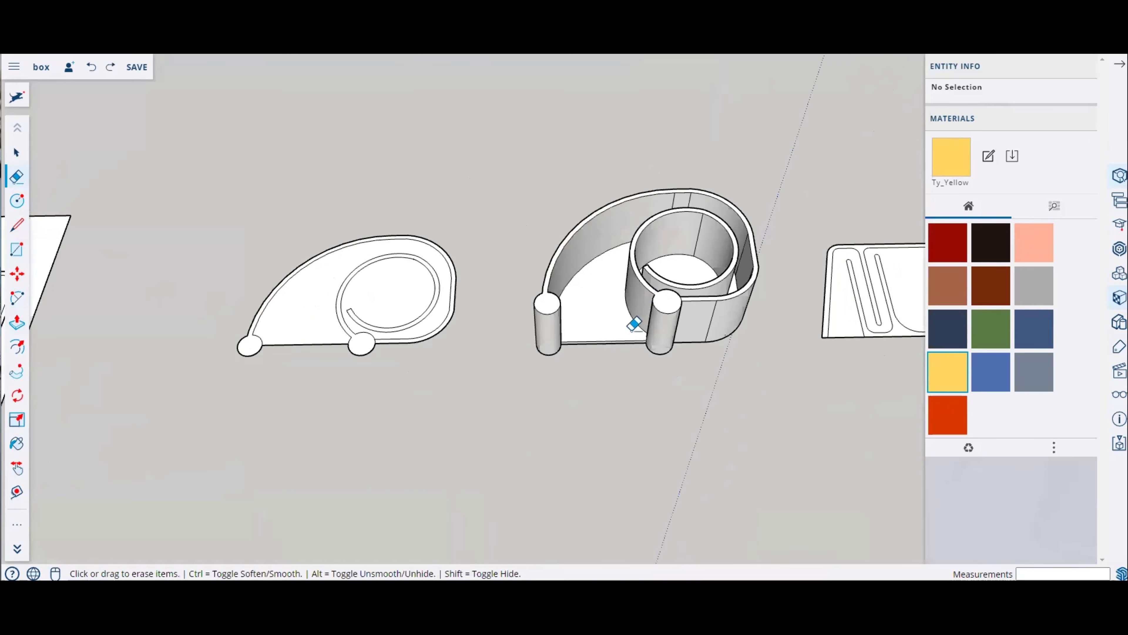
{"action": "scroll", "coordinate": [632, 322], "scroll_direction": "up", "scroll_amount": 5}
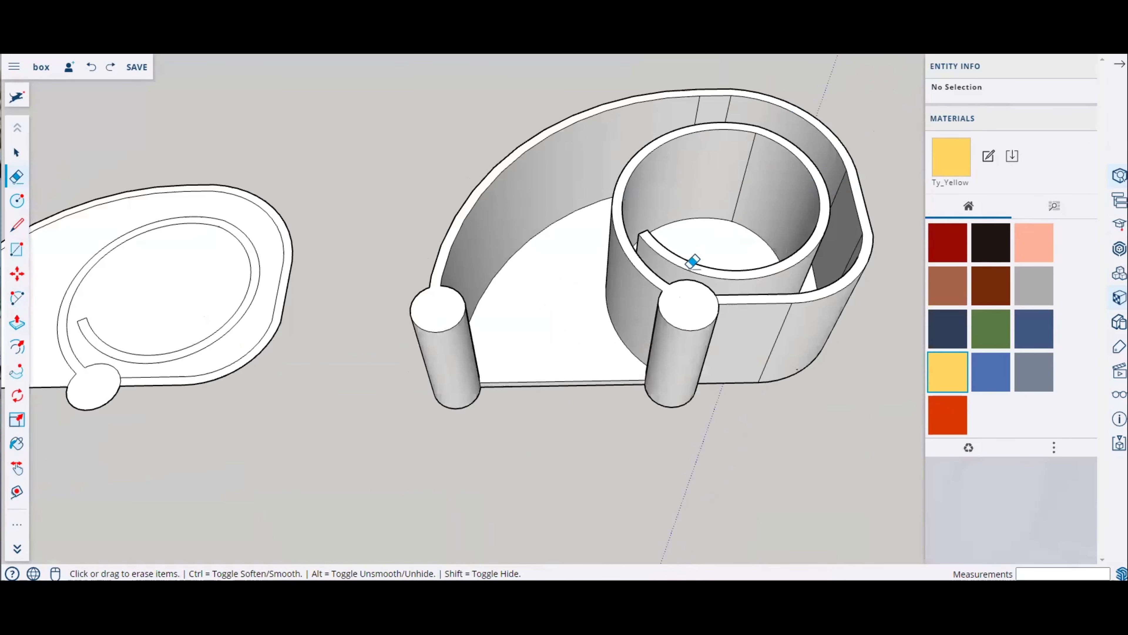
{"action": "scroll", "coordinate": [693, 261], "scroll_direction": "up", "scroll_amount": 2}
{"action": "scroll", "coordinate": [278, 300], "scroll_direction": "down", "scroll_amount": 3}
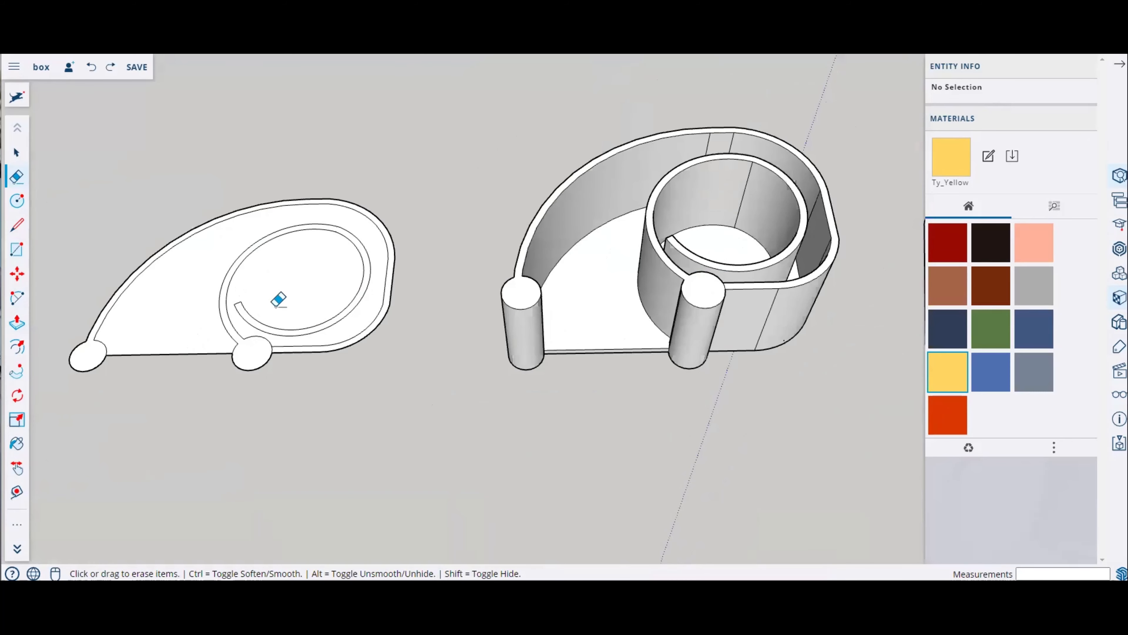
{"action": "scroll", "coordinate": [284, 299], "scroll_direction": "up", "scroll_amount": 2}
{"action": "scroll", "coordinate": [429, 293], "scroll_direction": "down", "scroll_amount": 3}
{"action": "scroll", "coordinate": [352, 282], "scroll_direction": "up", "scroll_amount": 3}
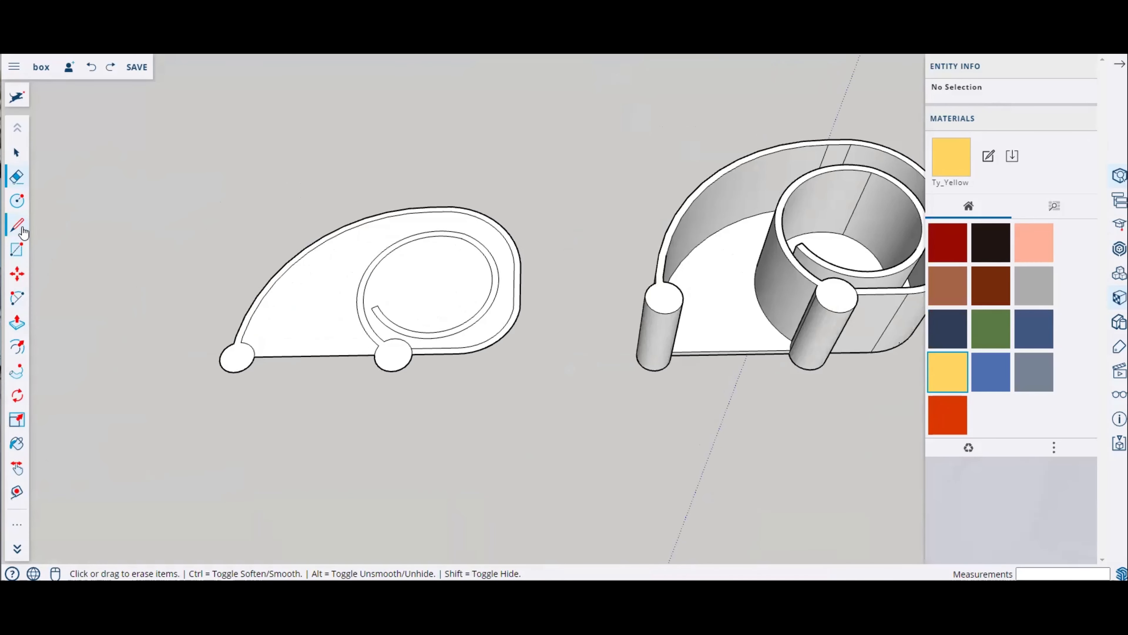
{"action": "left_click", "coordinate": [23, 329]}
{"action": "scroll", "coordinate": [319, 329], "scroll_direction": "up", "scroll_amount": 3}
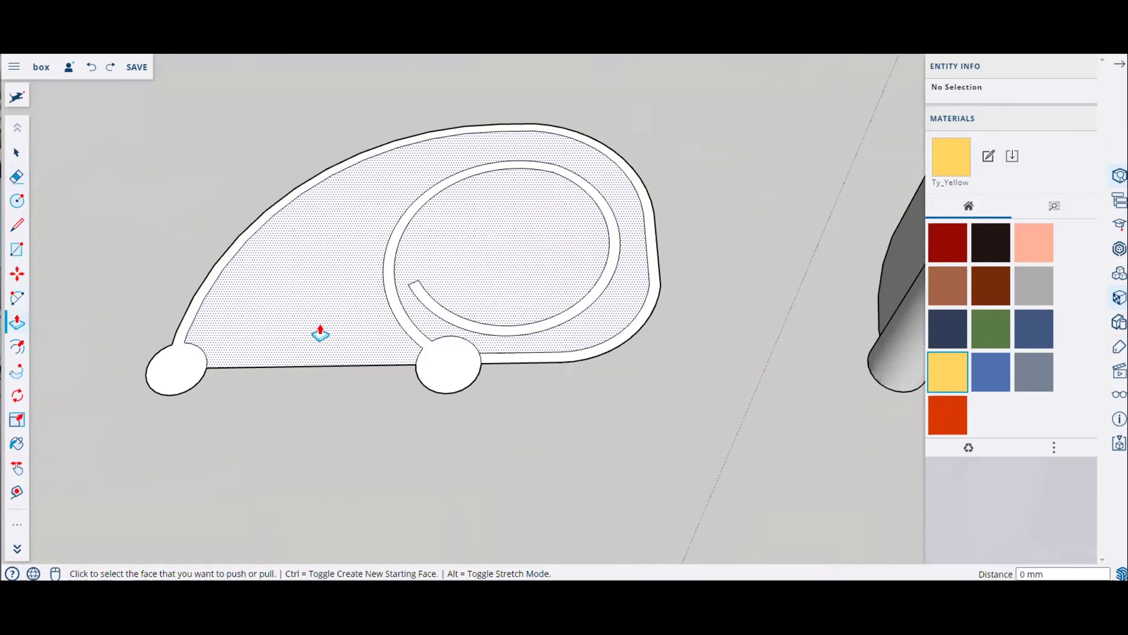
{"action": "type", "text": "6"}
{"action": "key", "text": "Return"}
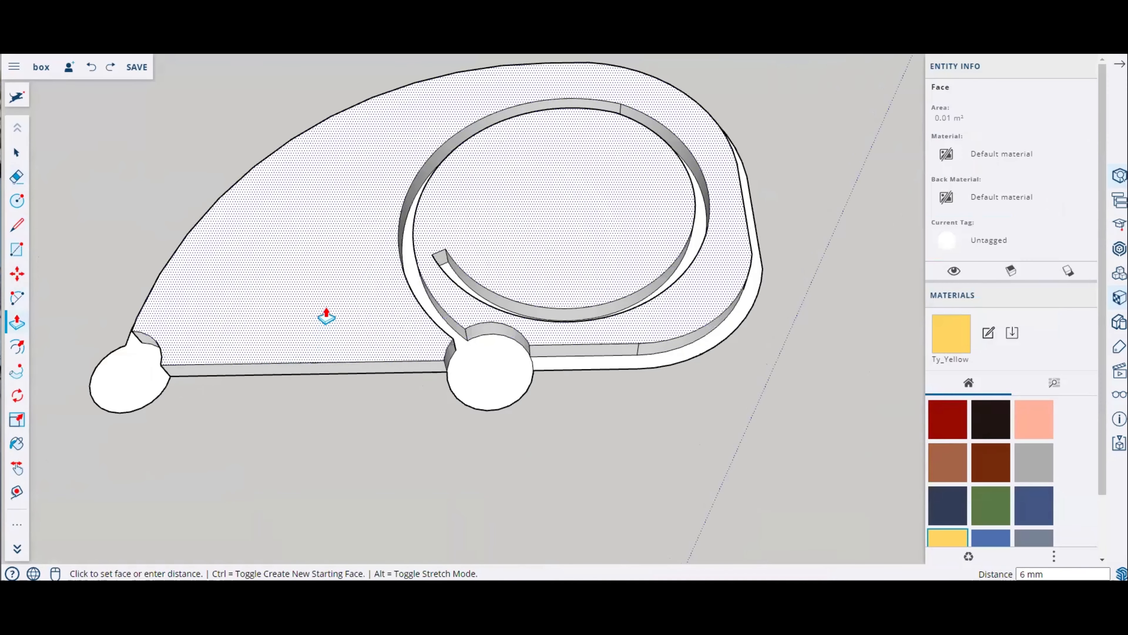
Step: Undo the last push/pull of the inner spiral face
{"action": "key", "text": "ctrl+z"}
{"action": "scroll", "coordinate": [297, 282], "scroll_direction": "down", "scroll_amount": 3}
{"action": "scroll", "coordinate": [320, 281], "scroll_direction": "up", "scroll_amount": 5}
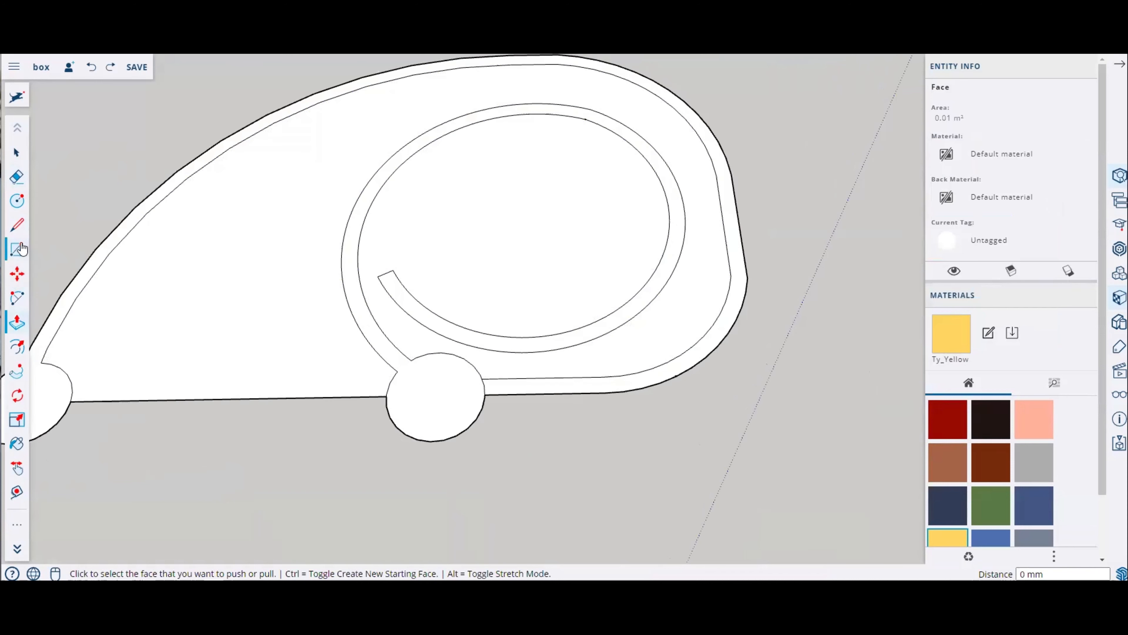
Step: Offset the plate's inner face boundary slightly inward with the Offset tool
{"action": "left_click", "coordinate": [20, 300]}
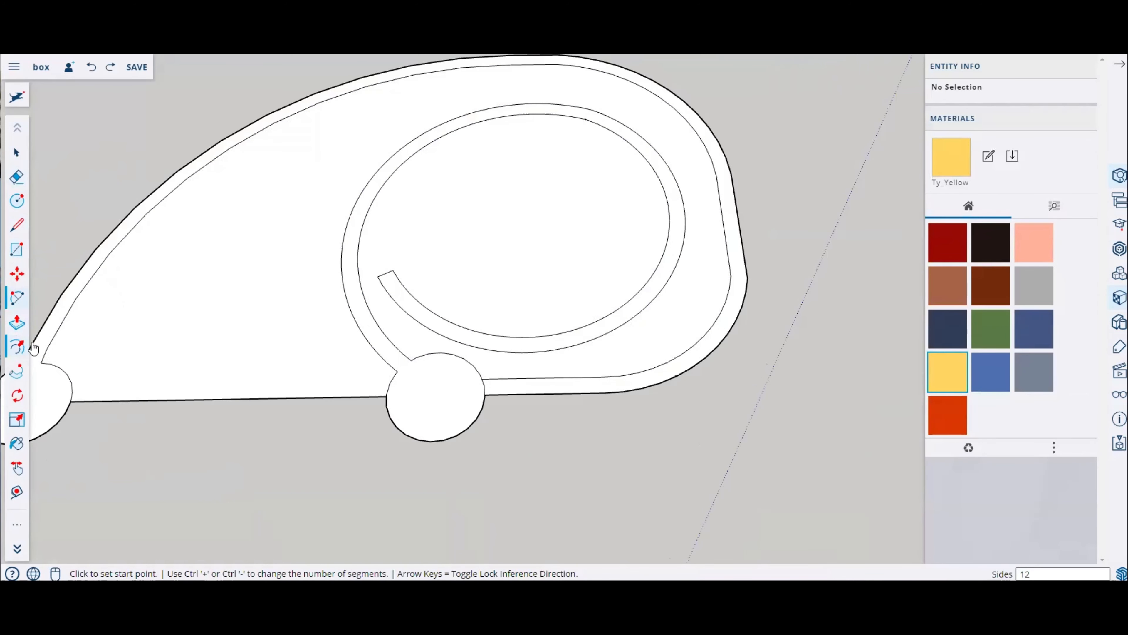
{"action": "left_click", "coordinate": [17, 347]}
{"action": "left_click", "coordinate": [66, 313]}
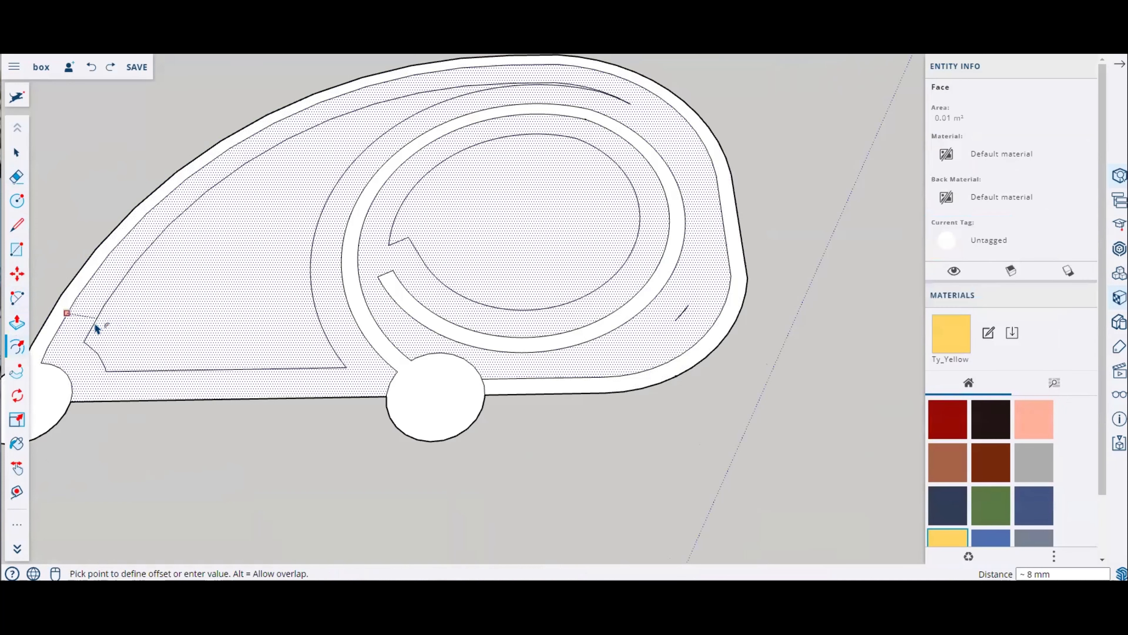
{"action": "key", "text": "Return"}
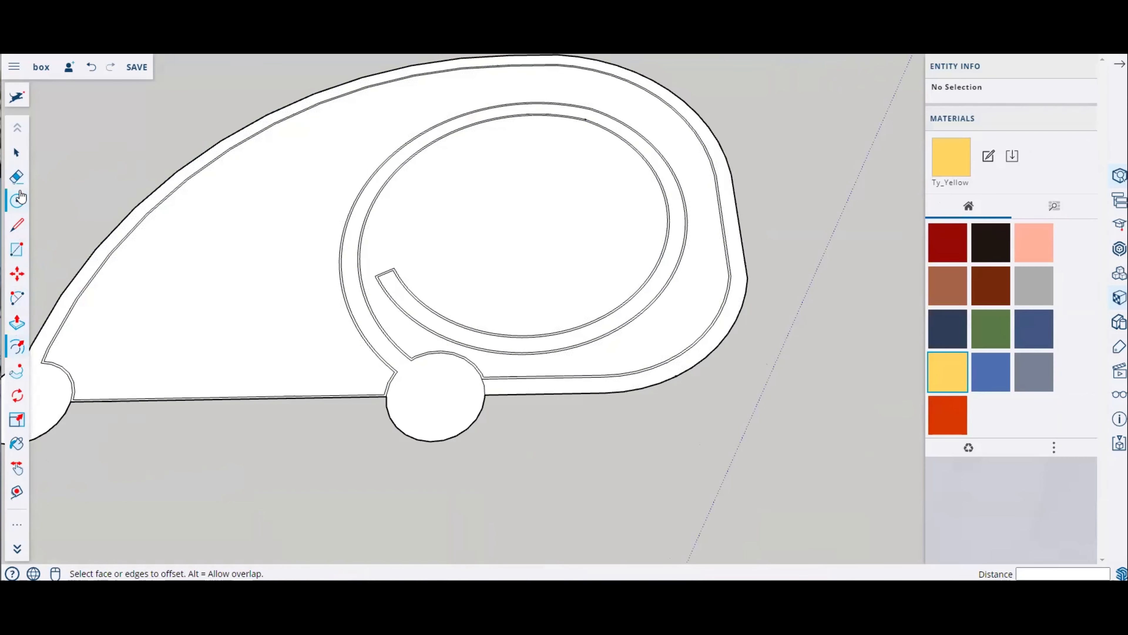
Step: Push/Pull the large offset face inside the walls by 5 mm
{"action": "left_click", "coordinate": [24, 323]}
{"action": "scroll", "coordinate": [390, 365], "scroll_direction": "up", "scroll_amount": 5}
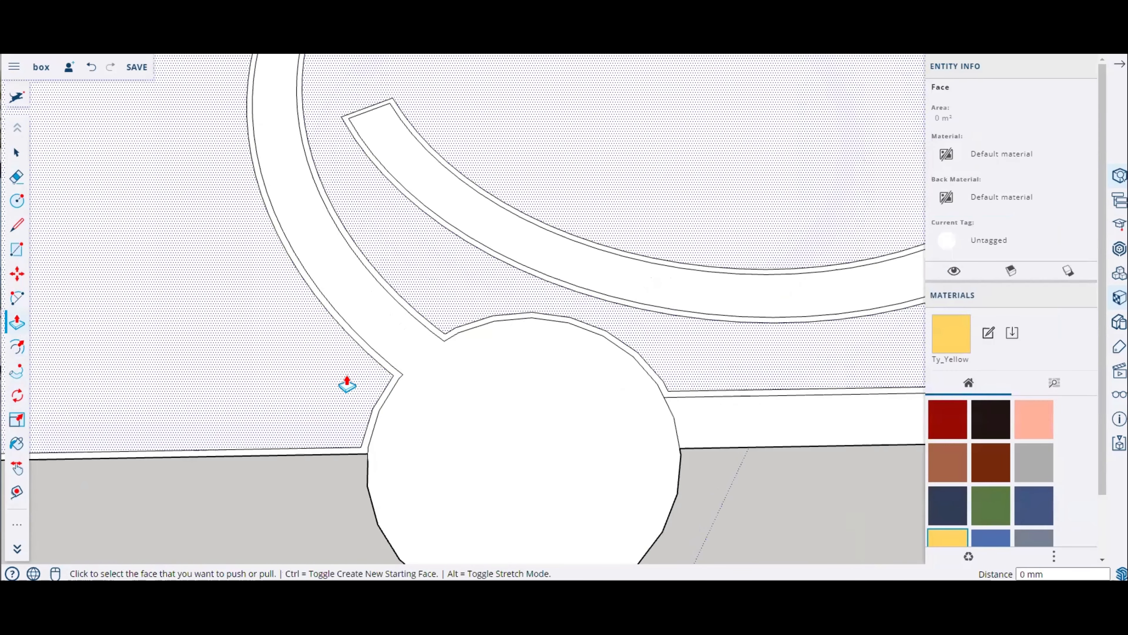
{"action": "left_click", "coordinate": [347, 385]}
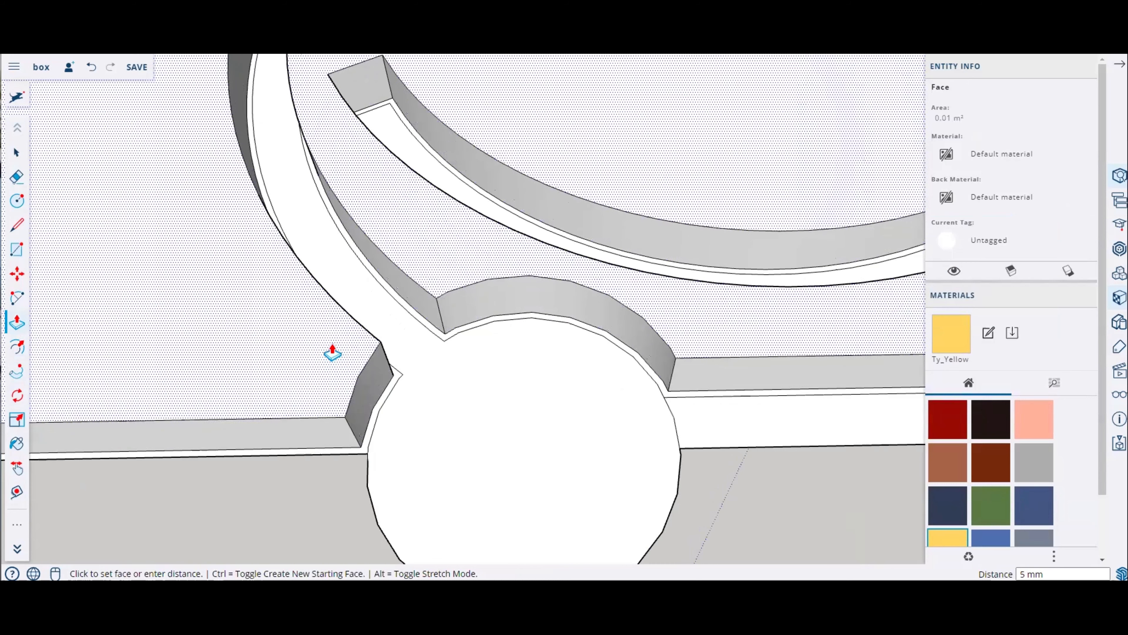
{"action": "left_click", "coordinate": [332, 354]}
Step: Push/Pull the thin outer rim strip along the plate edge upward
{"action": "scroll", "coordinate": [366, 315], "scroll_direction": "down", "scroll_amount": 6}
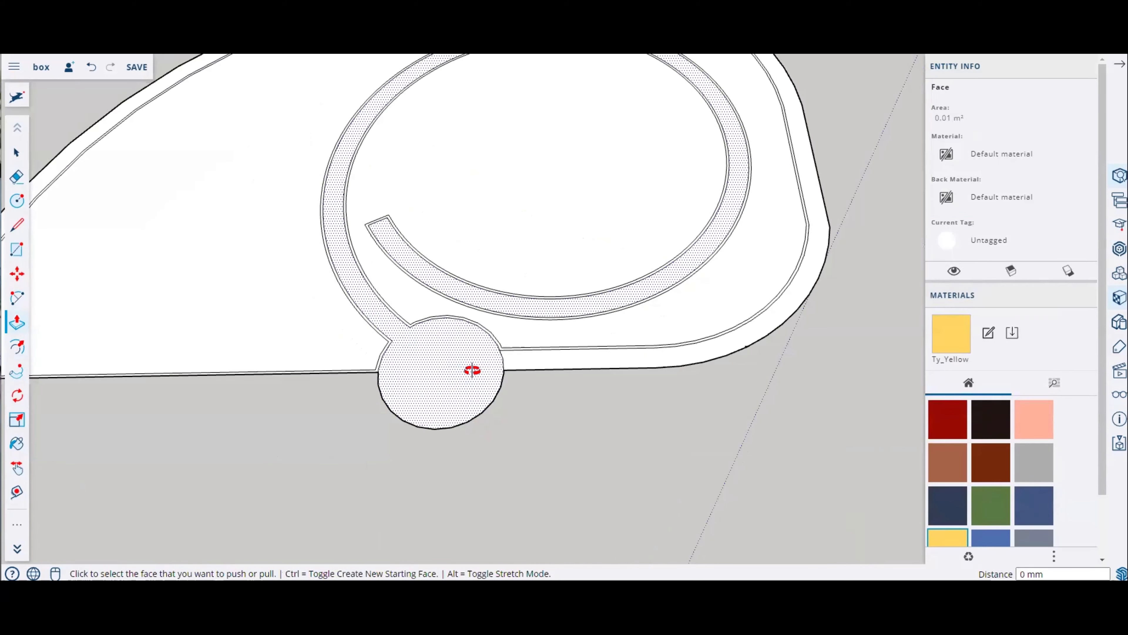
{"action": "middle_click_drag", "start_coordinate": [471, 373], "coordinate": [806, 395]}
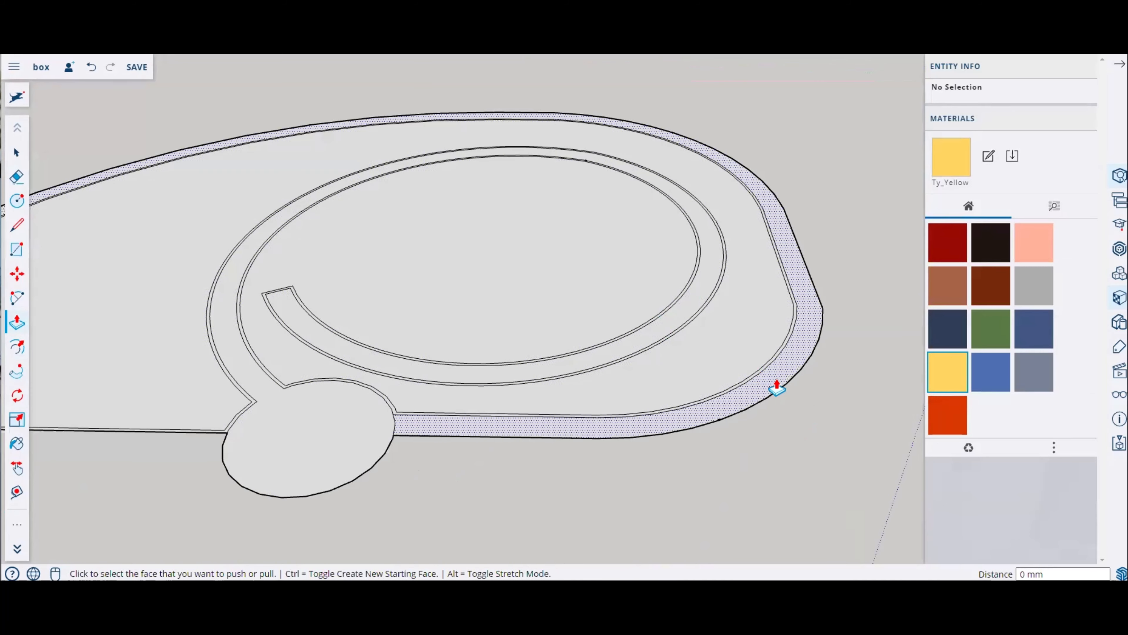
{"action": "left_click", "coordinate": [782, 374]}
{"action": "scroll", "coordinate": [773, 369], "scroll_direction": "up", "scroll_amount": 1}
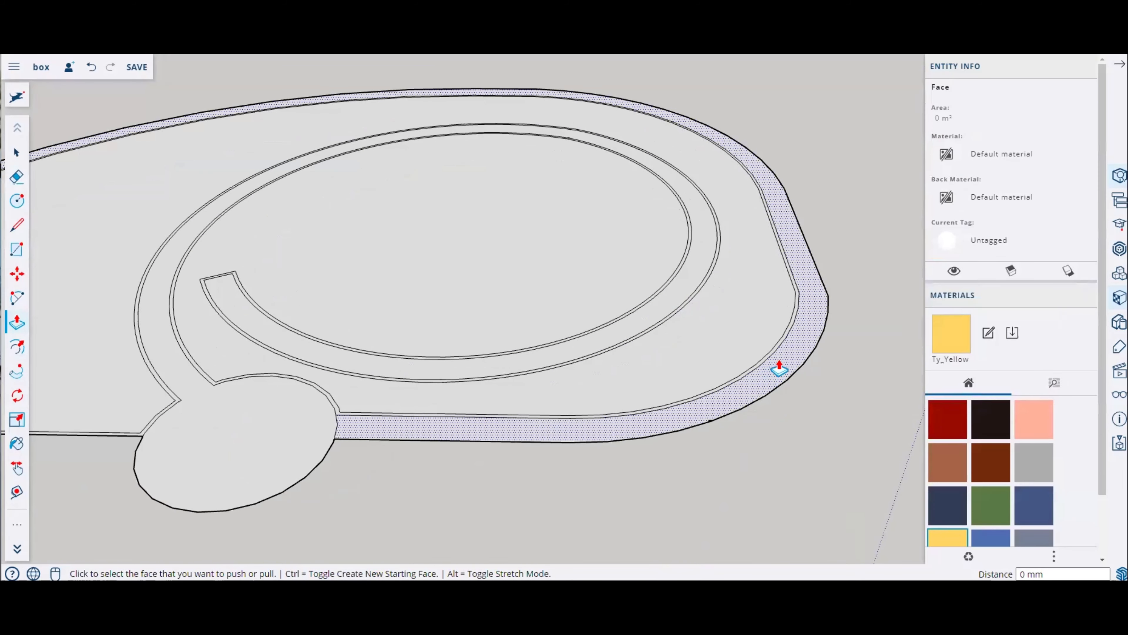
{"action": "left_click", "coordinate": [778, 367]}
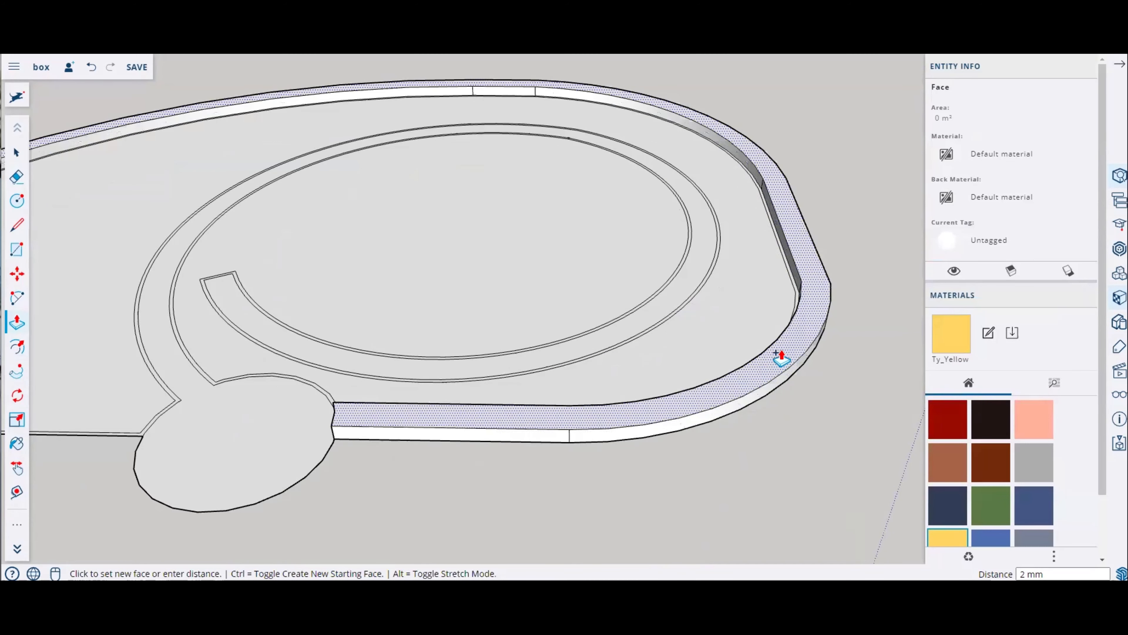
{"action": "key", "text": "Return"}
Step: Push/Pull the remaining rim strip segment to match the height of the adjacent face
{"action": "scroll", "coordinate": [800, 378], "scroll_direction": "up", "scroll_amount": 4}
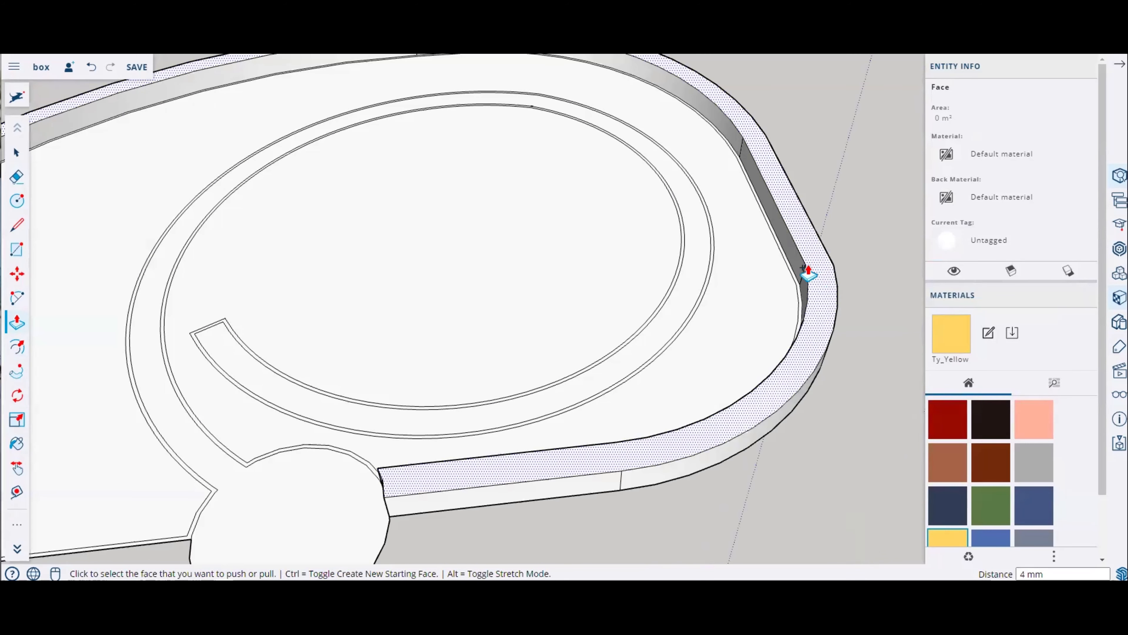
{"action": "scroll", "coordinate": [764, 297], "scroll_direction": "up", "scroll_amount": 1}
{"action": "left_click", "coordinate": [764, 297]}
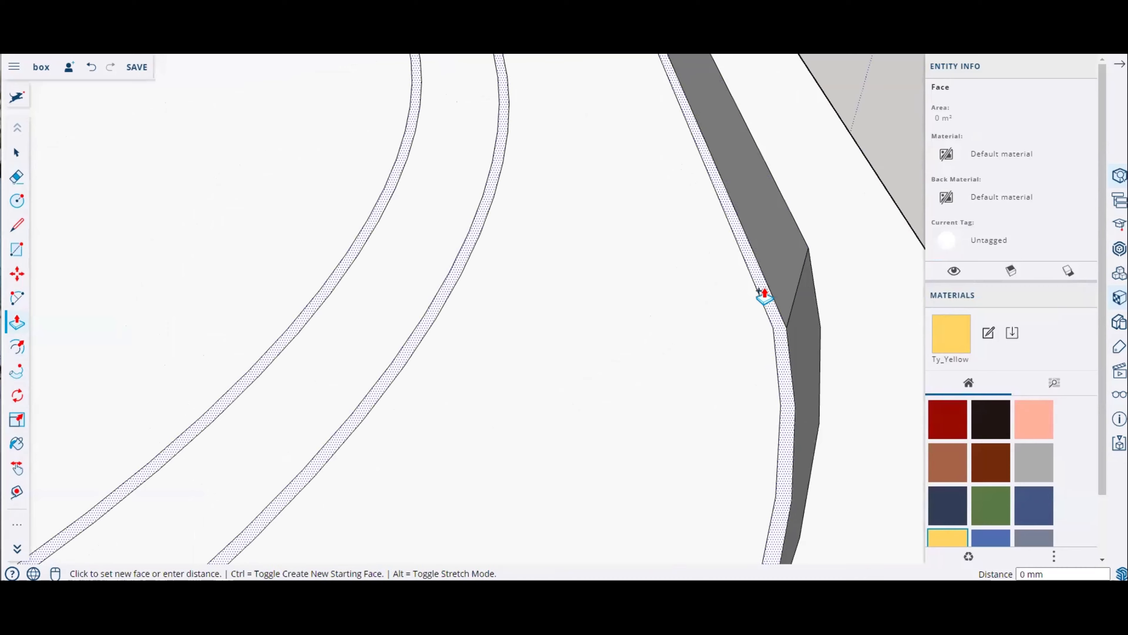
{"action": "left_click", "coordinate": [705, 315]}
{"action": "scroll", "coordinate": [534, 265], "scroll_direction": "down", "scroll_amount": 8}
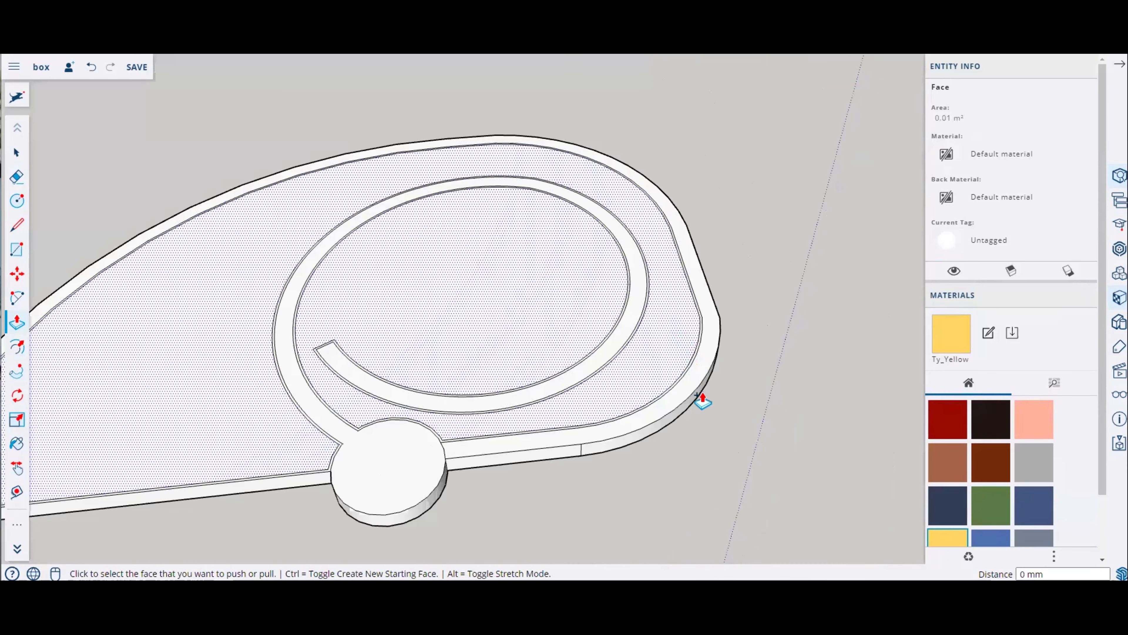
{"action": "middle_click_drag", "start_coordinate": [702, 401], "coordinate": [455, 265]}
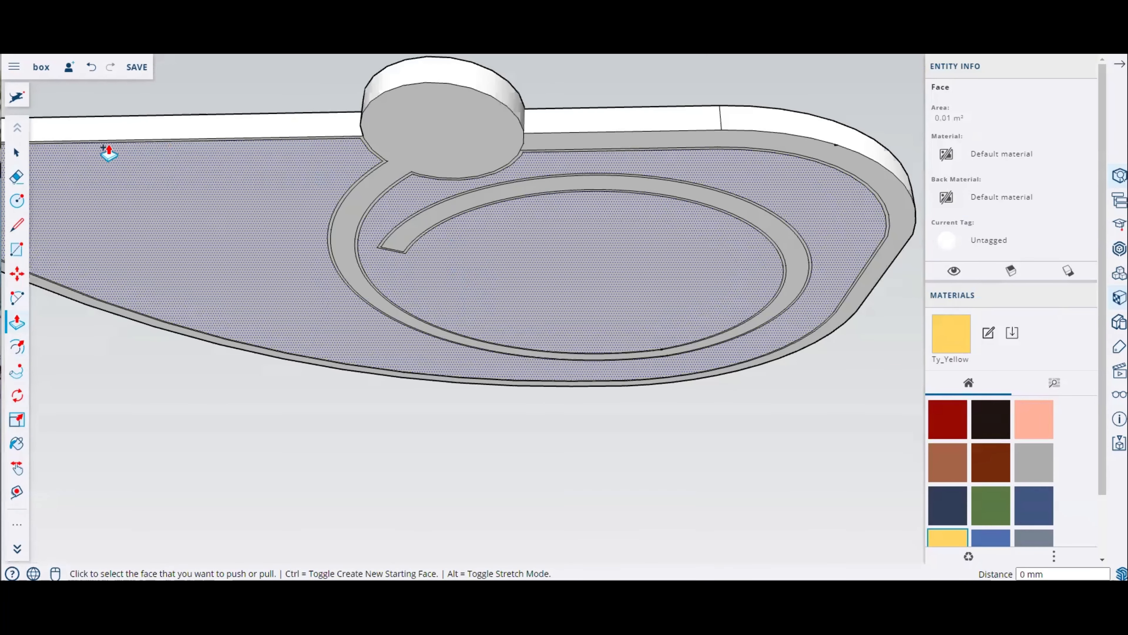
Step: Erase the stray seam edges on the underside of the base plate with the Eraser
{"action": "left_click", "coordinate": [16, 178]}
{"action": "mouse_move", "coordinate": [372, 131]}
{"action": "left_mouse_down"}
{"action": "mouse_move", "coordinate": [372, 163]}
{"action": "mouse_move", "coordinate": [564, 148]}
{"action": "left_mouse_up"}
{"action": "left_click_drag", "start_coordinate": [768, 152], "coordinate": [689, 161]}
{"action": "mouse_move", "coordinate": [848, 253]}
{"action": "left_mouse_down"}
{"action": "mouse_move", "coordinate": [858, 291]}
{"action": "mouse_move", "coordinate": [813, 321]}
{"action": "left_mouse_up"}
{"action": "mouse_move", "coordinate": [747, 289]}
{"action": "left_mouse_down"}
{"action": "mouse_move", "coordinate": [780, 222]}
{"action": "mouse_move", "coordinate": [755, 213]}
{"action": "left_mouse_up"}
{"action": "left_click_drag", "start_coordinate": [459, 202], "coordinate": [401, 264]}
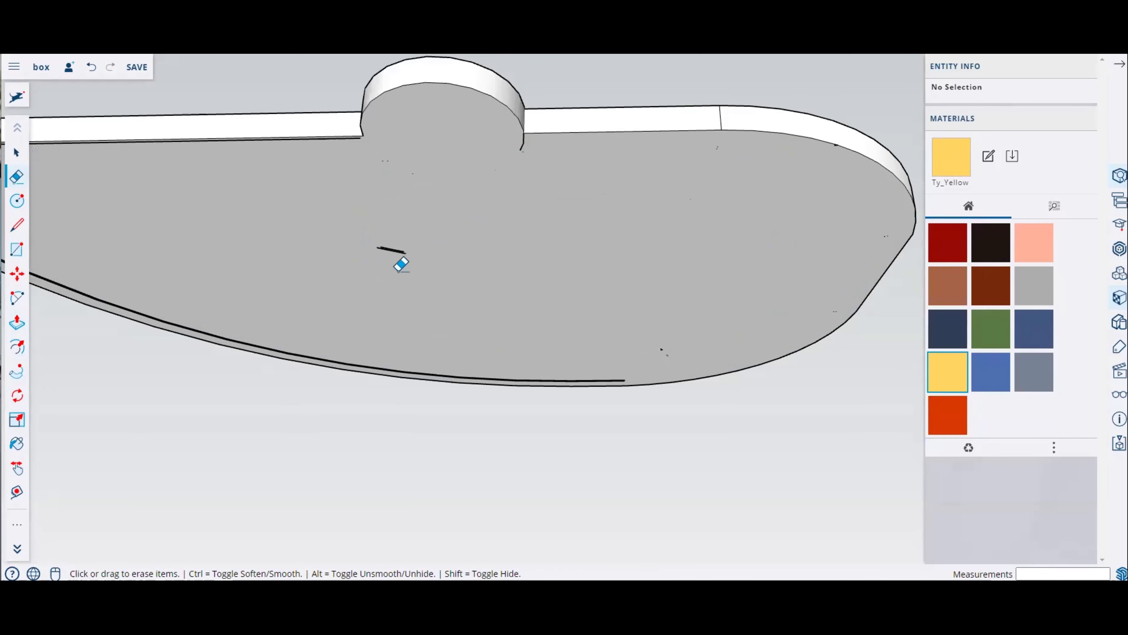
{"action": "left_click_drag", "start_coordinate": [597, 353], "coordinate": [573, 373]}
{"action": "left_click", "coordinate": [549, 371]}
Step: Erase the leftover edges near the left pillar and along the outer wall's bottom edge
{"action": "scroll", "coordinate": [602, 381], "scroll_direction": "down", "scroll_amount": 2}
{"action": "scroll", "coordinate": [603, 383], "scroll_direction": "down", "scroll_amount": 3}
{"action": "scroll", "coordinate": [222, 288], "scroll_direction": "up", "scroll_amount": 4}
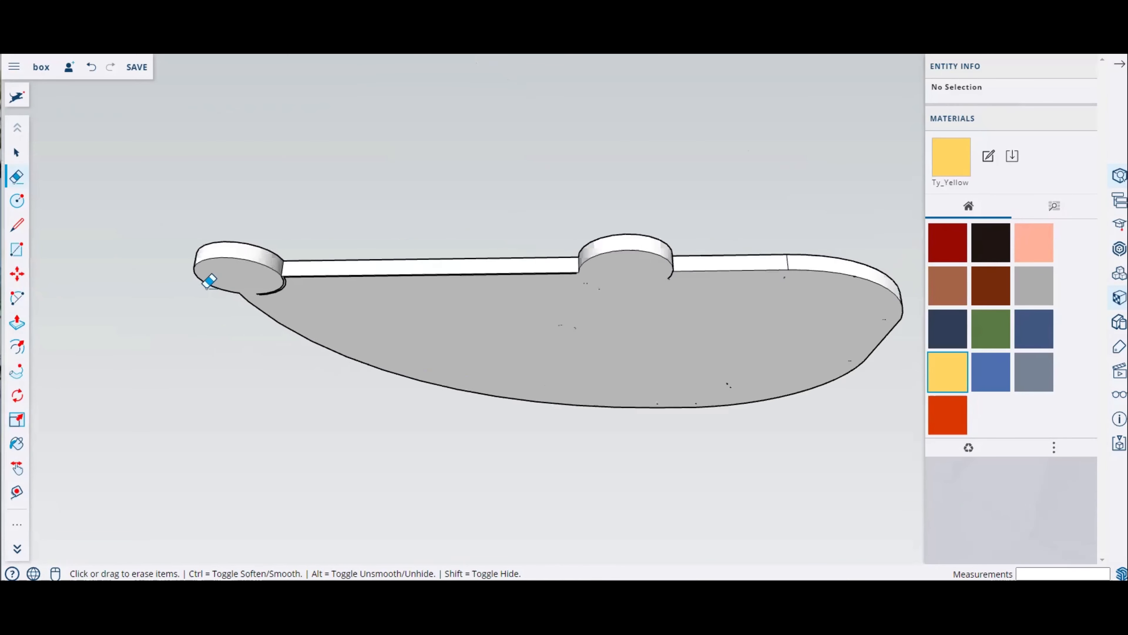
{"action": "left_click_drag", "start_coordinate": [300, 290], "coordinate": [332, 284]}
{"action": "scroll", "coordinate": [477, 317], "scroll_direction": "down", "scroll_amount": 3}
{"action": "scroll", "coordinate": [529, 310], "scroll_direction": "up", "scroll_amount": 5}
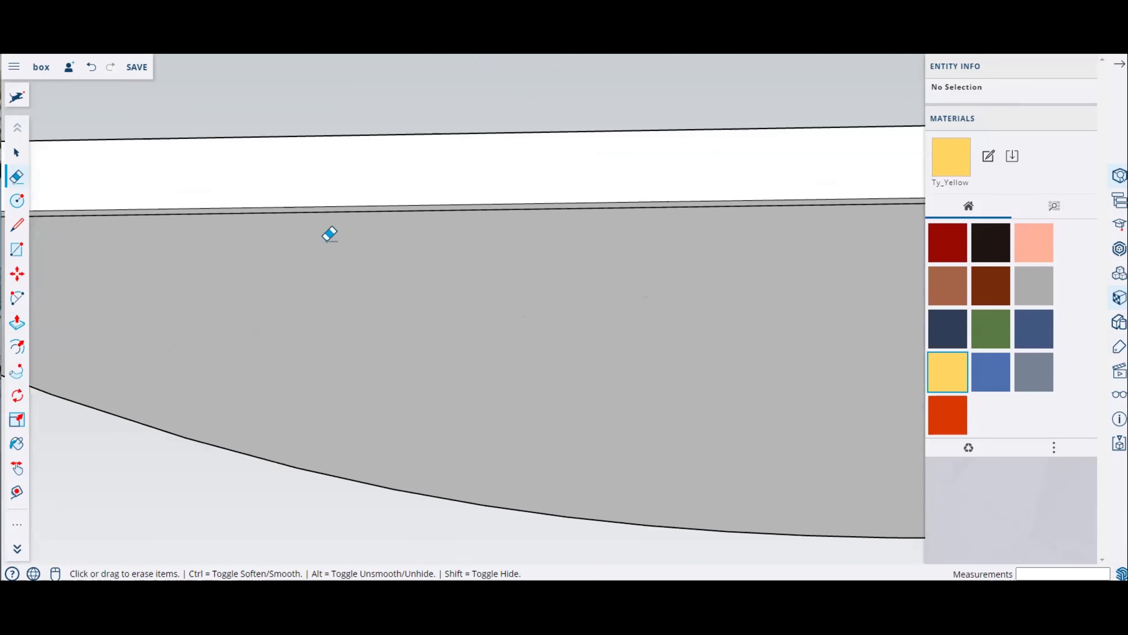
{"action": "left_click", "coordinate": [362, 205]}
Step: Push/Pull the plate's inner faces 3 mm and adjust the front rim strip faces
{"action": "scroll", "coordinate": [287, 285], "scroll_direction": "down", "scroll_amount": 6}
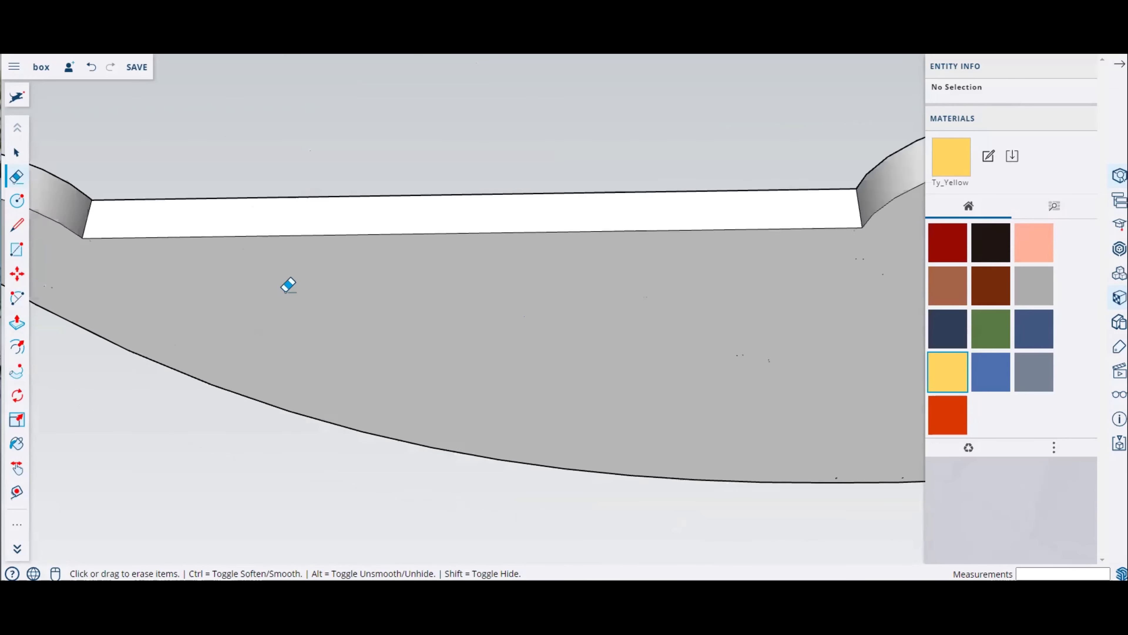
{"action": "scroll", "coordinate": [615, 188], "scroll_direction": "up", "scroll_amount": 8}
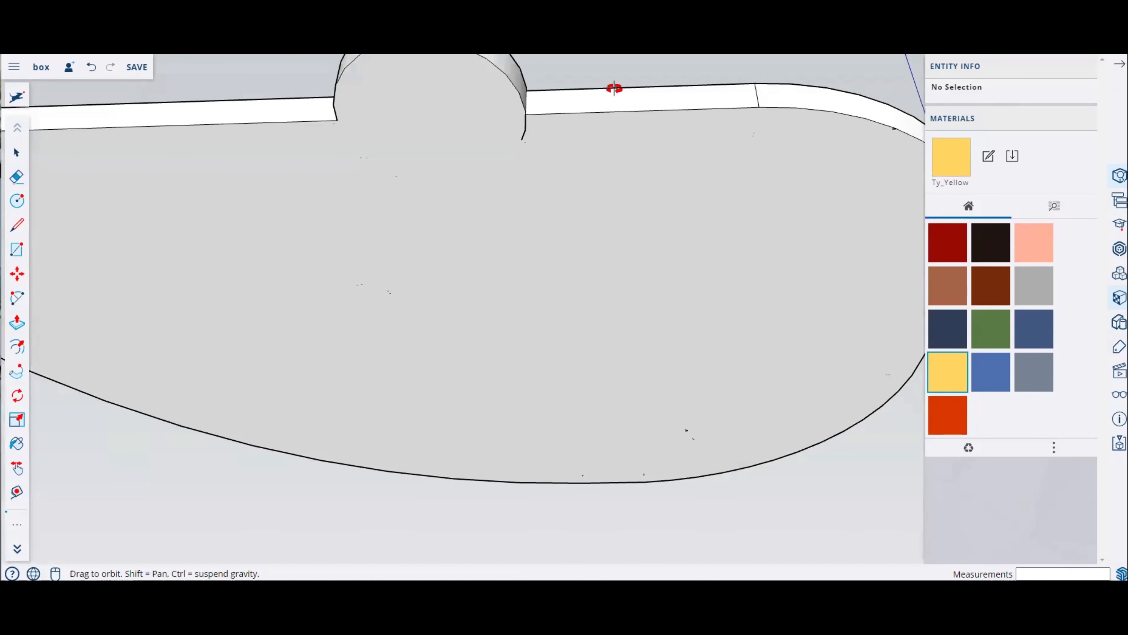
{"action": "scroll", "coordinate": [536, 158], "scroll_direction": "down", "scroll_amount": 3}
{"action": "middle_click_drag", "start_coordinate": [537, 158], "coordinate": [536, 393]}
{"action": "scroll", "coordinate": [535, 393], "scroll_direction": "up", "scroll_amount": 4}
{"action": "middle_click_drag", "start_coordinate": [326, 234], "coordinate": [311, 227]}
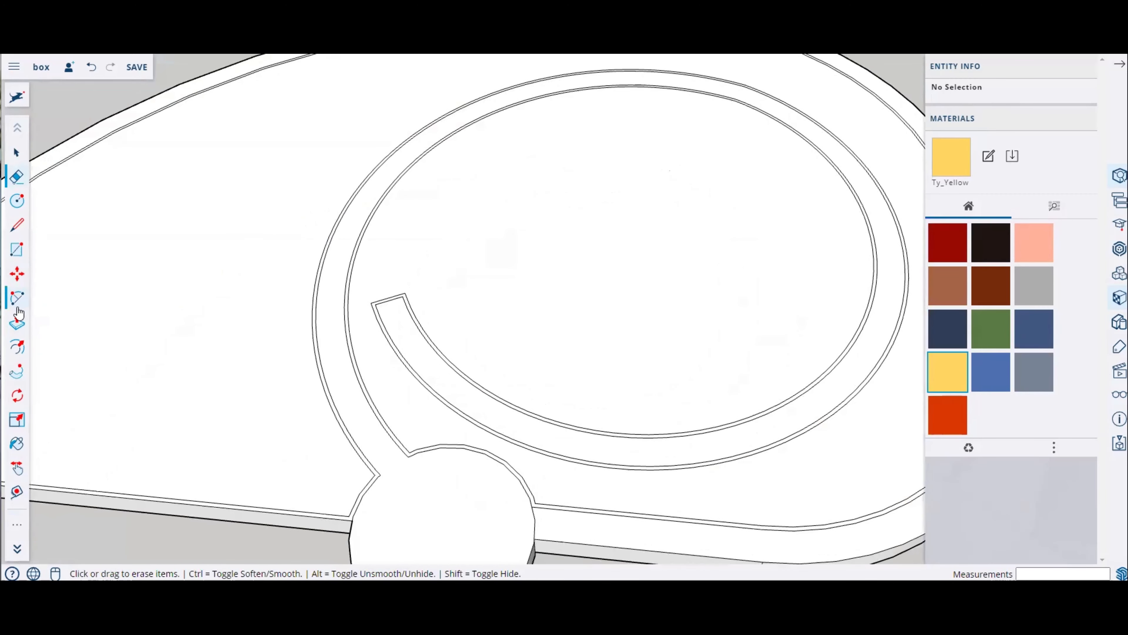
{"action": "left_click", "coordinate": [16, 321]}
{"action": "left_click", "coordinate": [216, 341]}
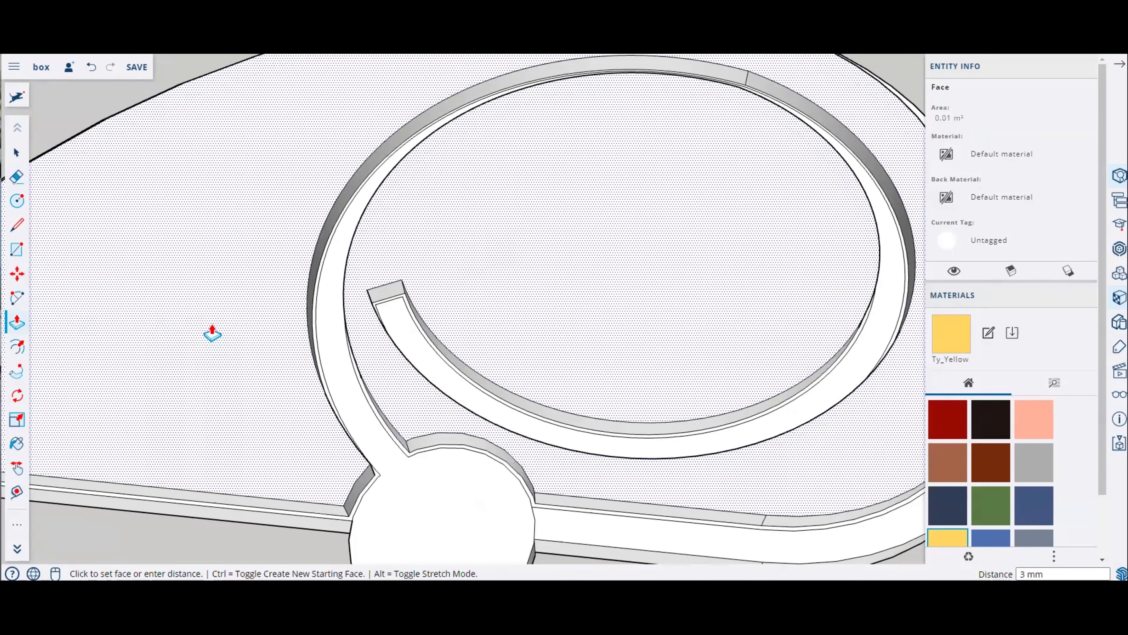
{"action": "middle_click_drag", "start_coordinate": [213, 334], "coordinate": [629, 246]}
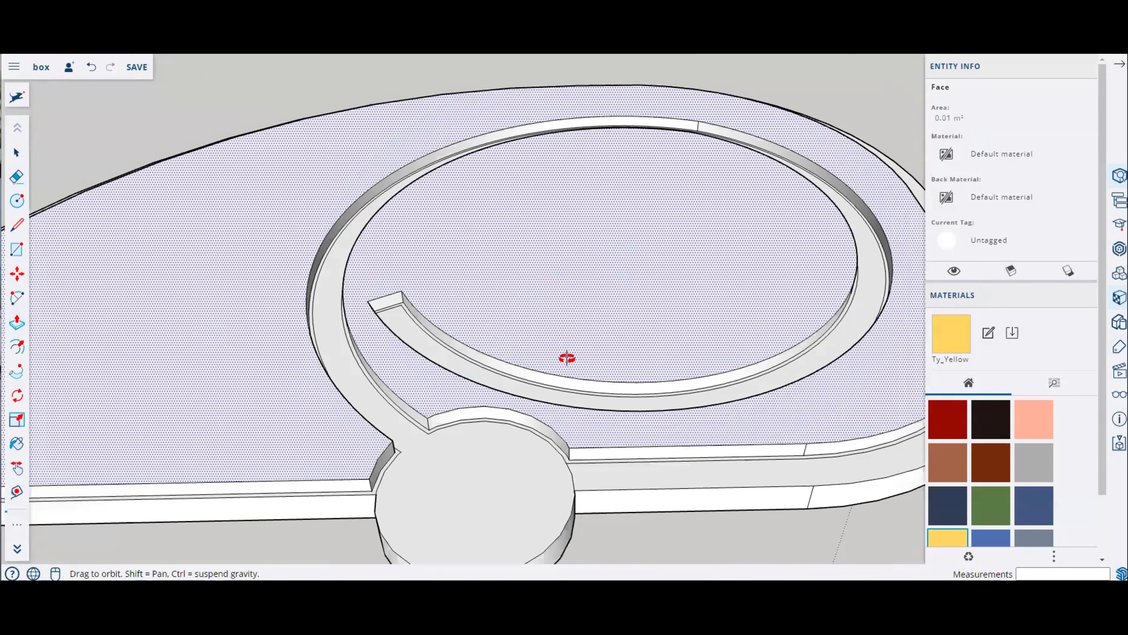
{"action": "middle_click_drag", "start_coordinate": [566, 358], "coordinate": [514, 367]}
{"action": "left_click", "coordinate": [612, 343]}
{"action": "left_click", "coordinate": [611, 363]}
{"action": "scroll", "coordinate": [659, 365], "scroll_direction": "down", "scroll_amount": 4}
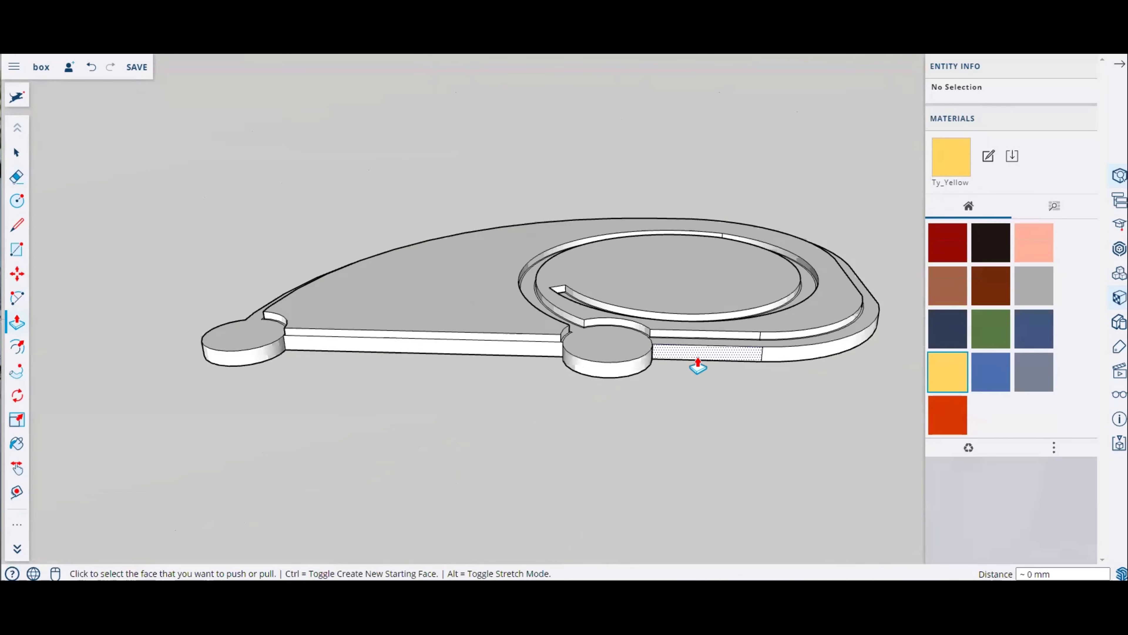
{"action": "middle_click_drag", "start_coordinate": [698, 365], "coordinate": [660, 471]}
{"action": "middle_click_drag", "start_coordinate": [575, 335], "coordinate": [539, 403]}
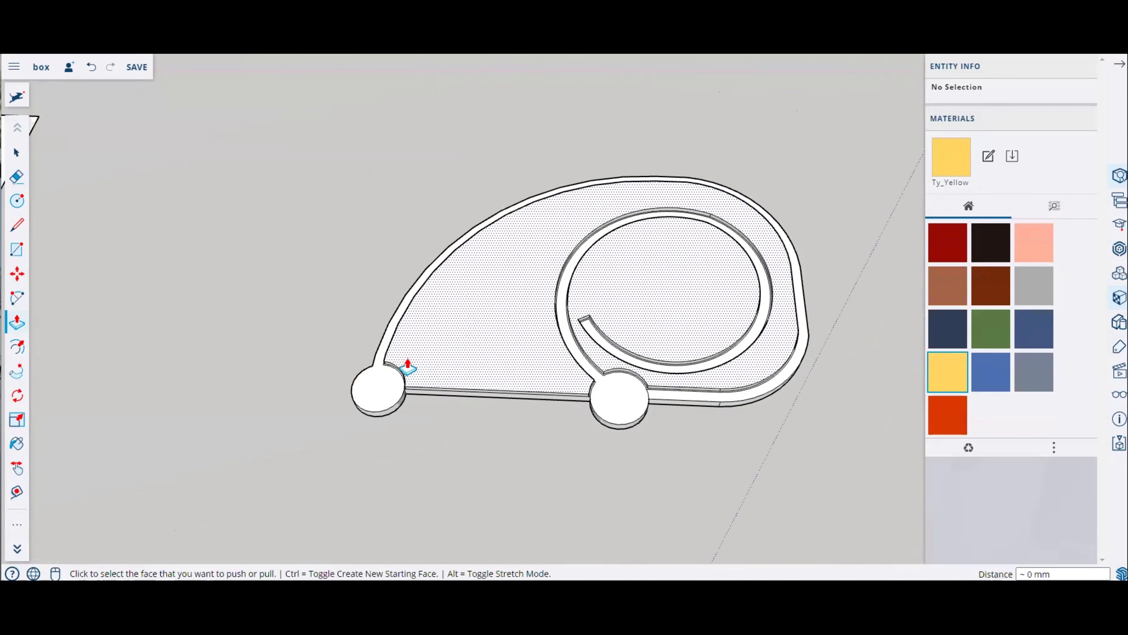
Step: Select and delete a stray vertical edge on the inner wall face
{"action": "left_click", "coordinate": [29, 163]}
{"action": "scroll", "coordinate": [519, 297], "scroll_direction": "up", "scroll_amount": 5}
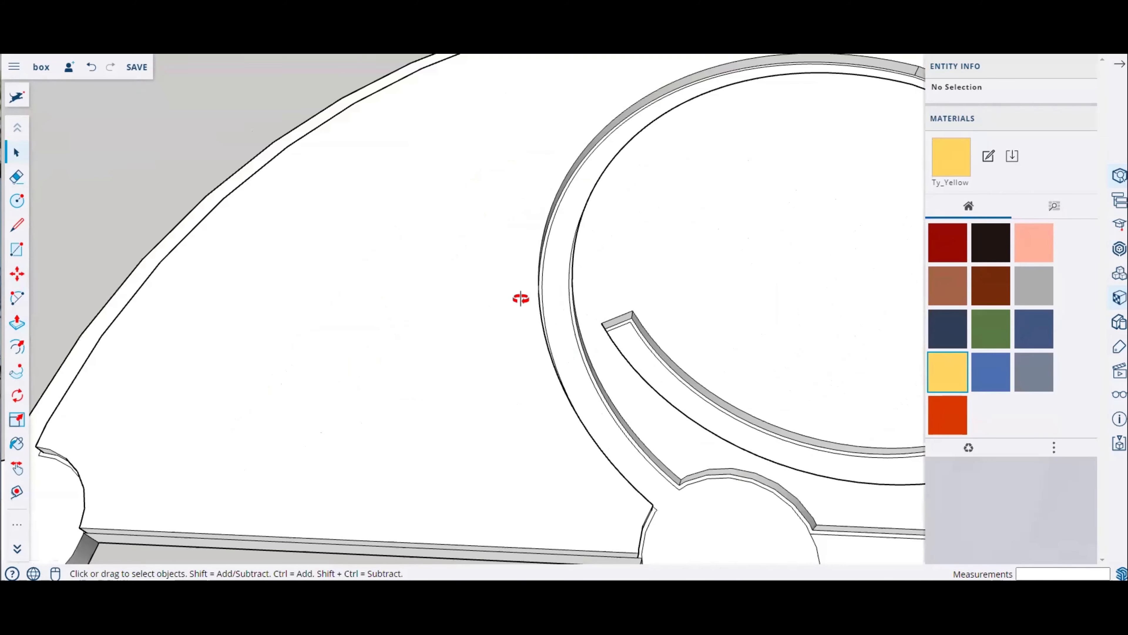
{"action": "middle_click_drag", "start_coordinate": [519, 297], "coordinate": [410, 238]}
{"action": "scroll", "coordinate": [581, 388], "scroll_direction": "up", "scroll_amount": 2}
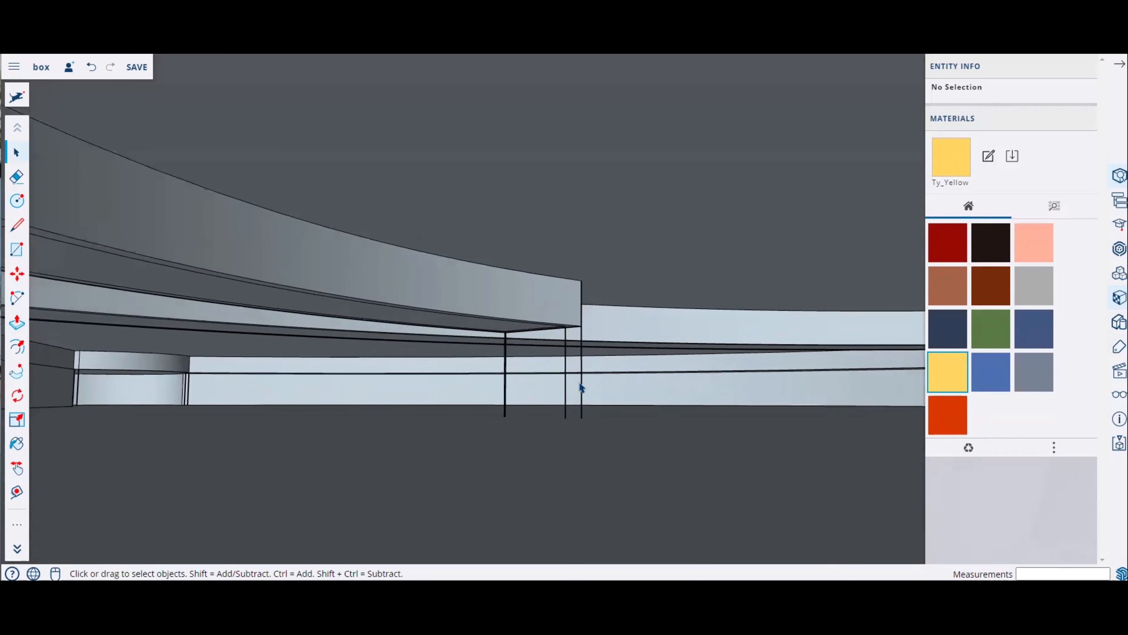
{"action": "left_click", "coordinate": [570, 387]}
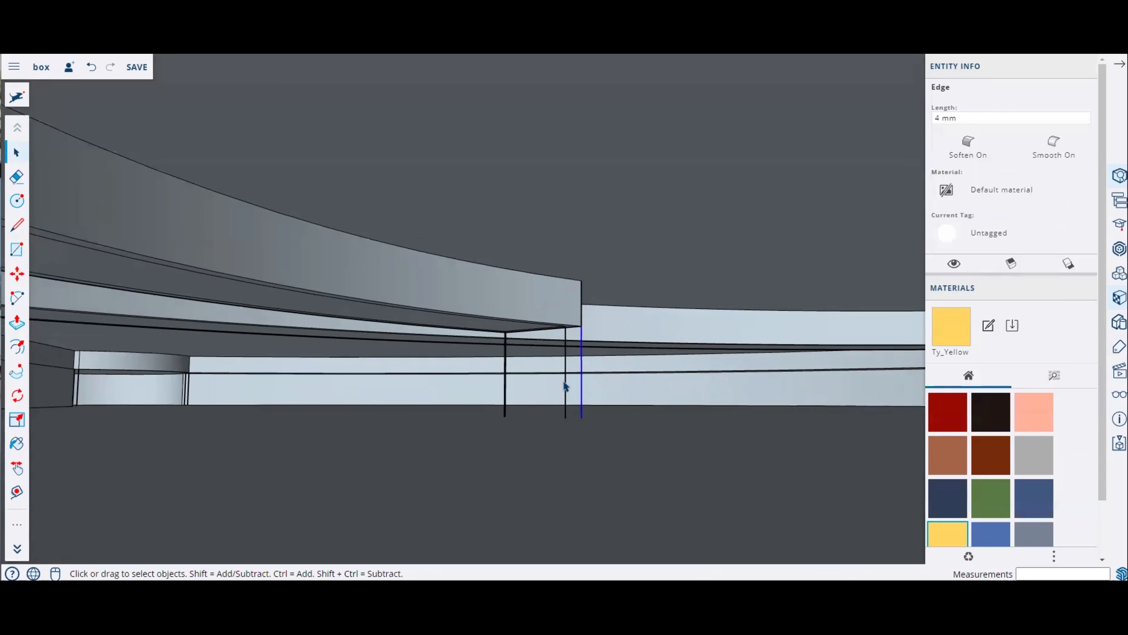
{"action": "key", "text": "Delete"}
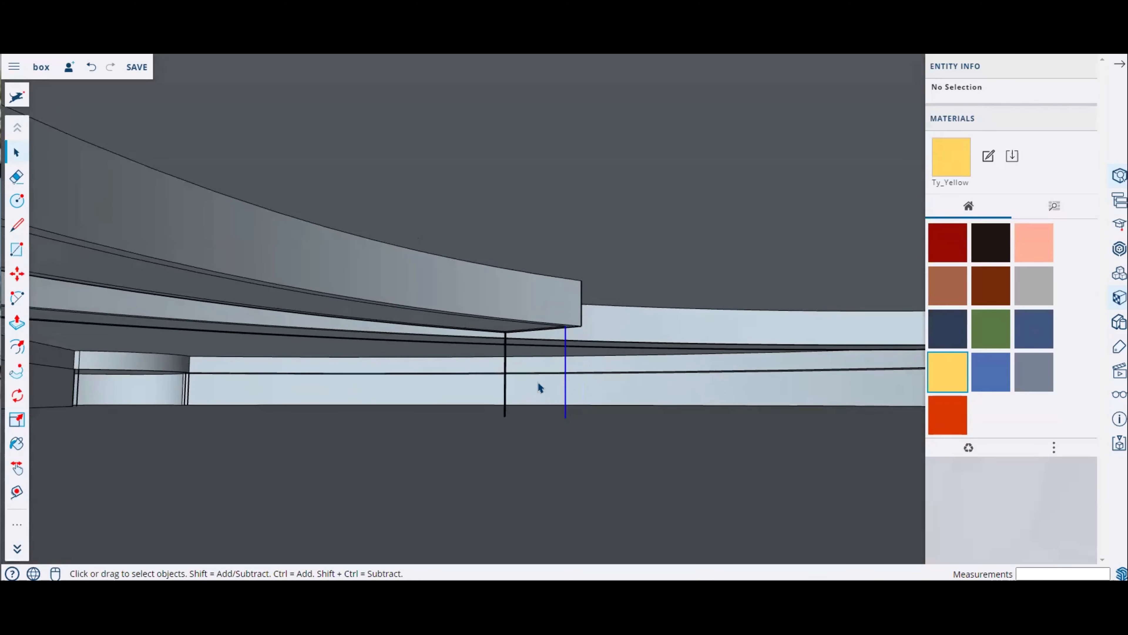
Step: Select the entire base plate with its walls and make it a group
{"action": "middle_click_drag", "start_coordinate": [372, 350], "coordinate": [301, 291]}
{"action": "key", "text": "space"}
{"action": "scroll", "coordinate": [416, 397], "scroll_direction": "up", "scroll_amount": 6}
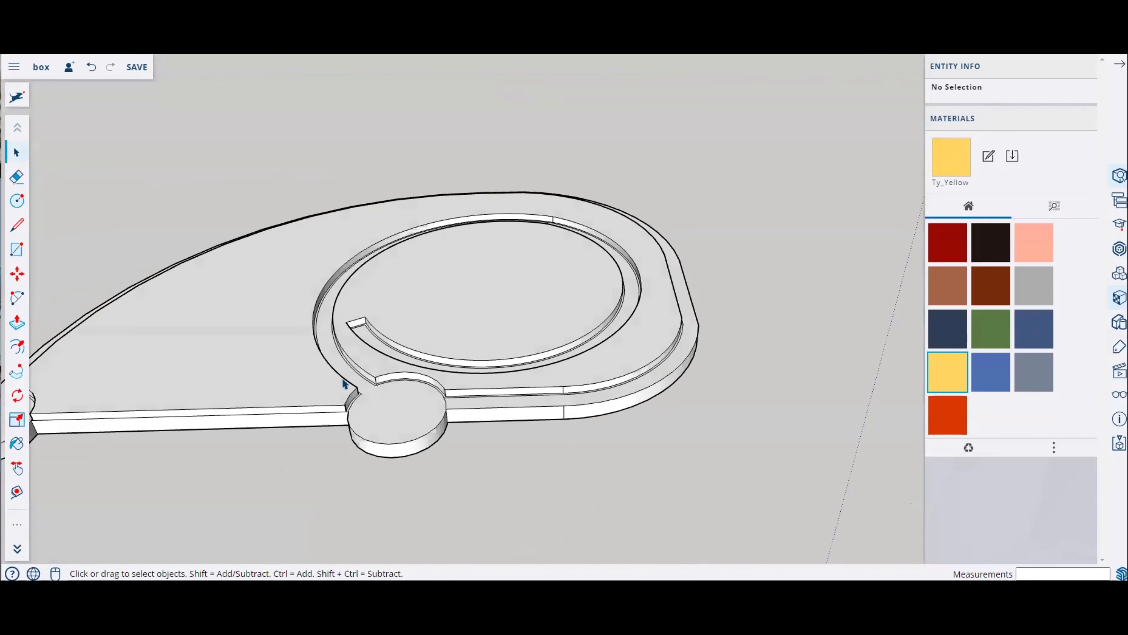
{"action": "scroll", "coordinate": [496, 368], "scroll_direction": "down", "scroll_amount": 8}
{"action": "middle_click_drag", "start_coordinate": [584, 394], "coordinate": [588, 401]}
{"action": "left_click_drag", "start_coordinate": [161, 166], "coordinate": [799, 515]}
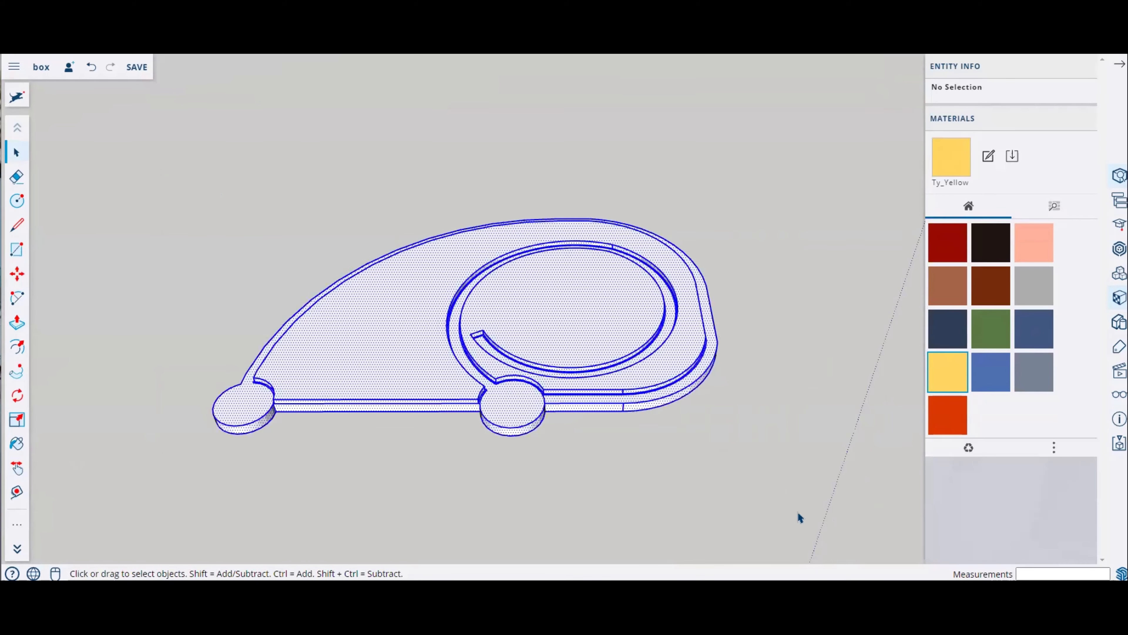
{"action": "right_click", "coordinate": [561, 368]}
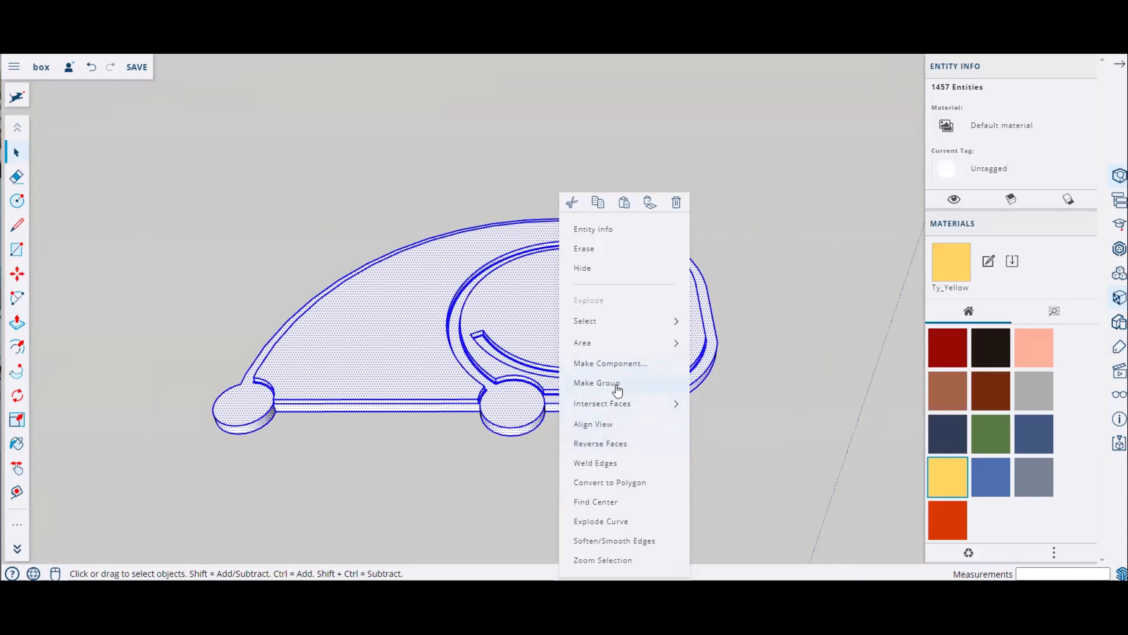
{"action": "left_click", "coordinate": [617, 390]}
Step: Select the neighbouring spiral wall model and make it a group as well
{"action": "scroll", "coordinate": [352, 377], "scroll_direction": "down", "scroll_amount": 5}
{"action": "scroll", "coordinate": [449, 240], "scroll_direction": "up", "scroll_amount": 3}
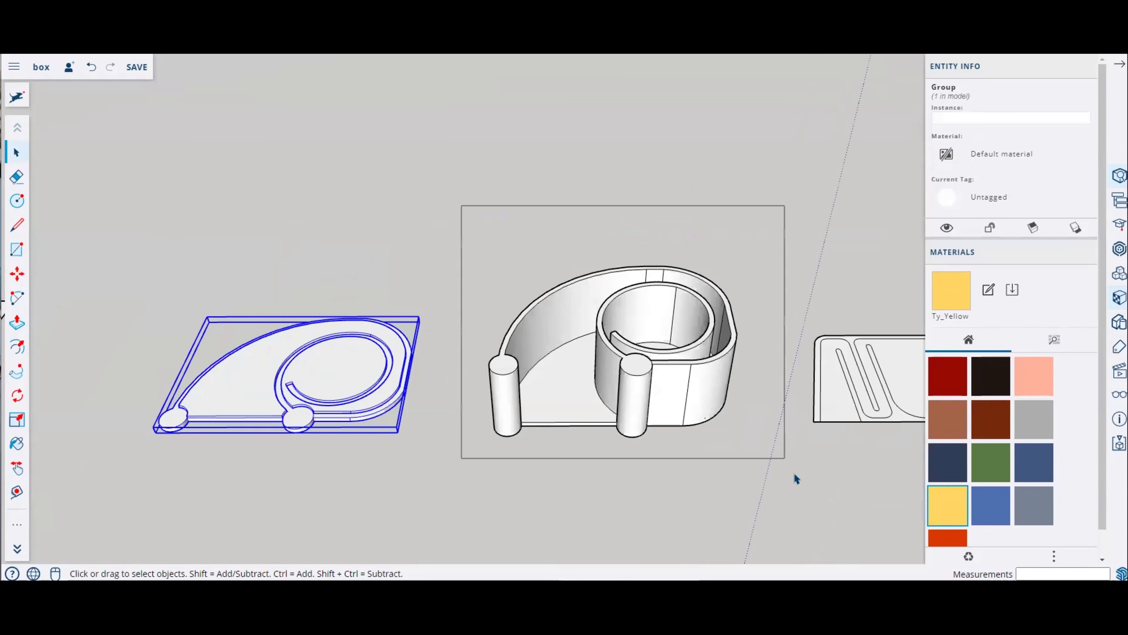
{"action": "left_click_drag", "start_coordinate": [794, 472], "coordinate": [461, 205]}
{"action": "right_click", "coordinate": [651, 354]}
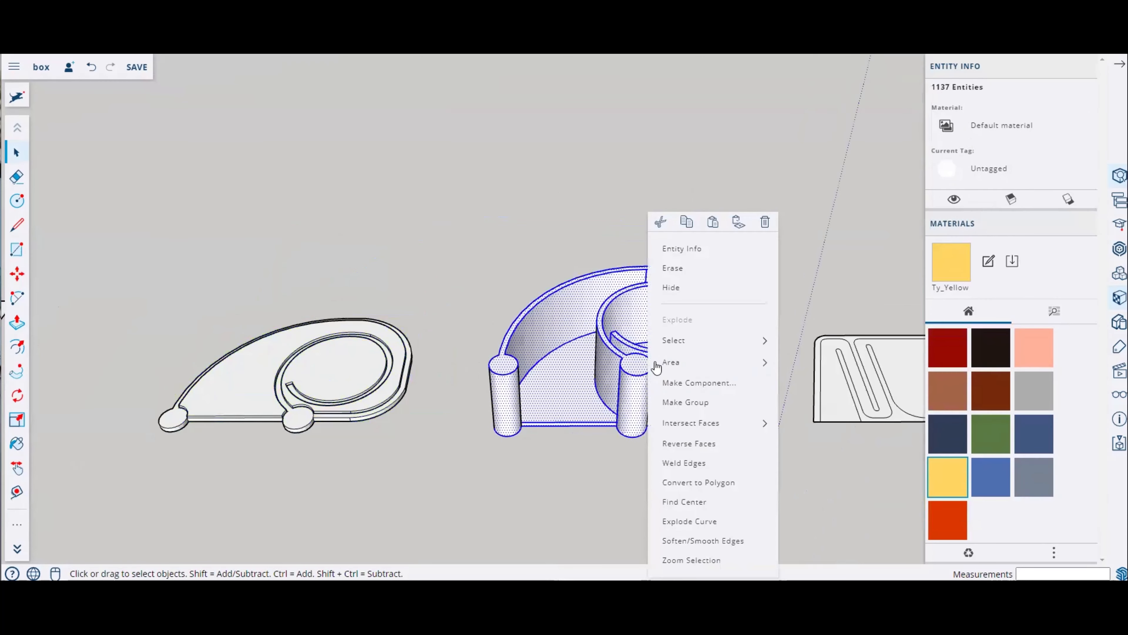
{"action": "left_click", "coordinate": [677, 401]}
Step: Select the base plate group and mirror it with the Scale tool using a scale factor of -1
{"action": "left_click", "coordinate": [415, 404]}
{"action": "left_click", "coordinate": [348, 389]}
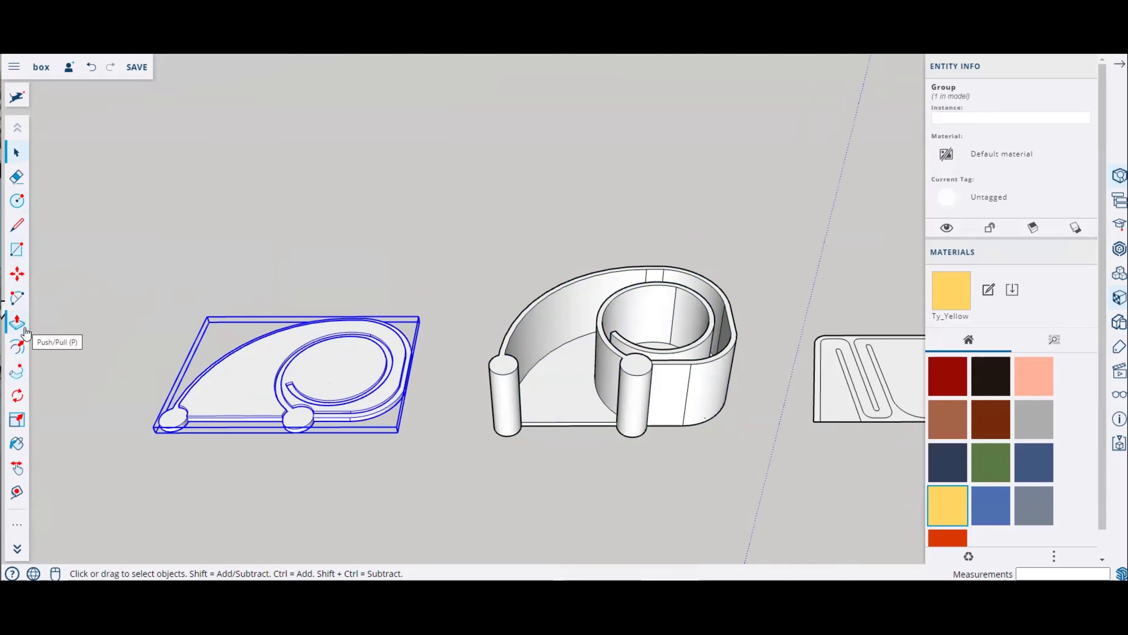
{"action": "left_click", "coordinate": [20, 420]}
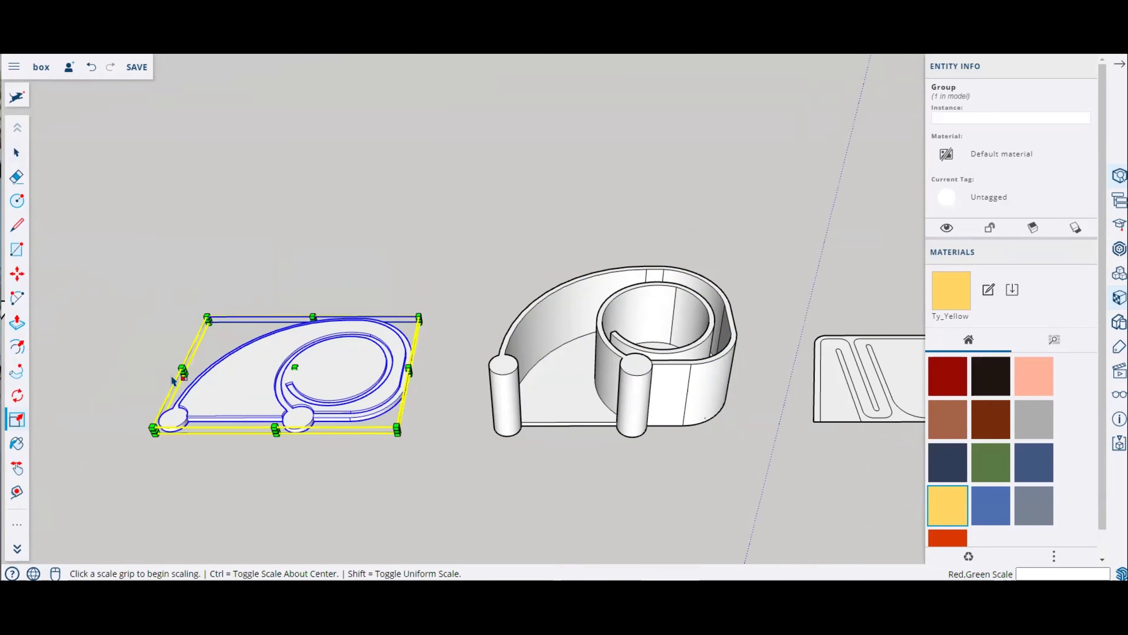
{"action": "scroll", "coordinate": [406, 376], "scroll_direction": "up", "scroll_amount": 5}
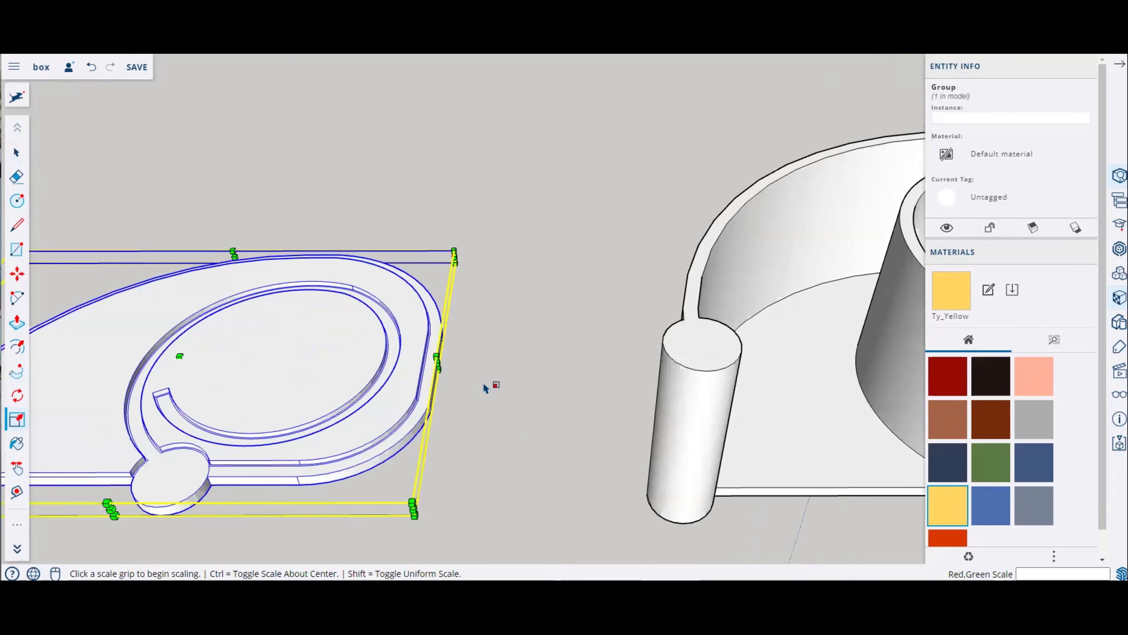
{"action": "scroll", "coordinate": [485, 388], "scroll_direction": "up", "scroll_amount": 2}
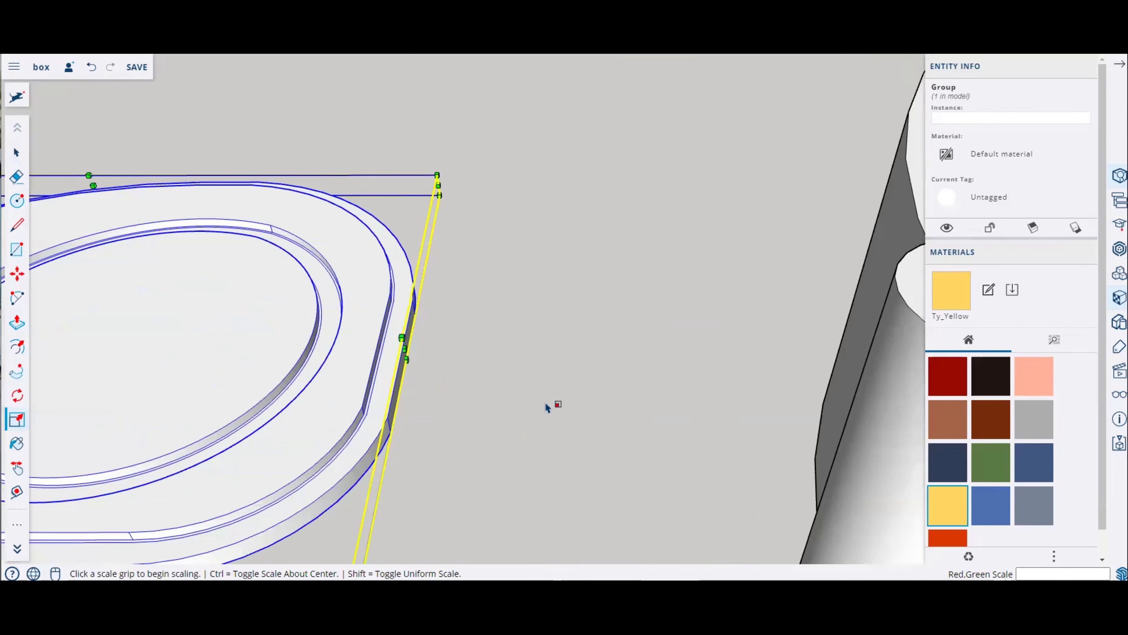
{"action": "scroll", "coordinate": [403, 398], "scroll_direction": "down", "scroll_amount": 6}
{"action": "scroll", "coordinate": [262, 395], "scroll_direction": "up", "scroll_amount": 2}
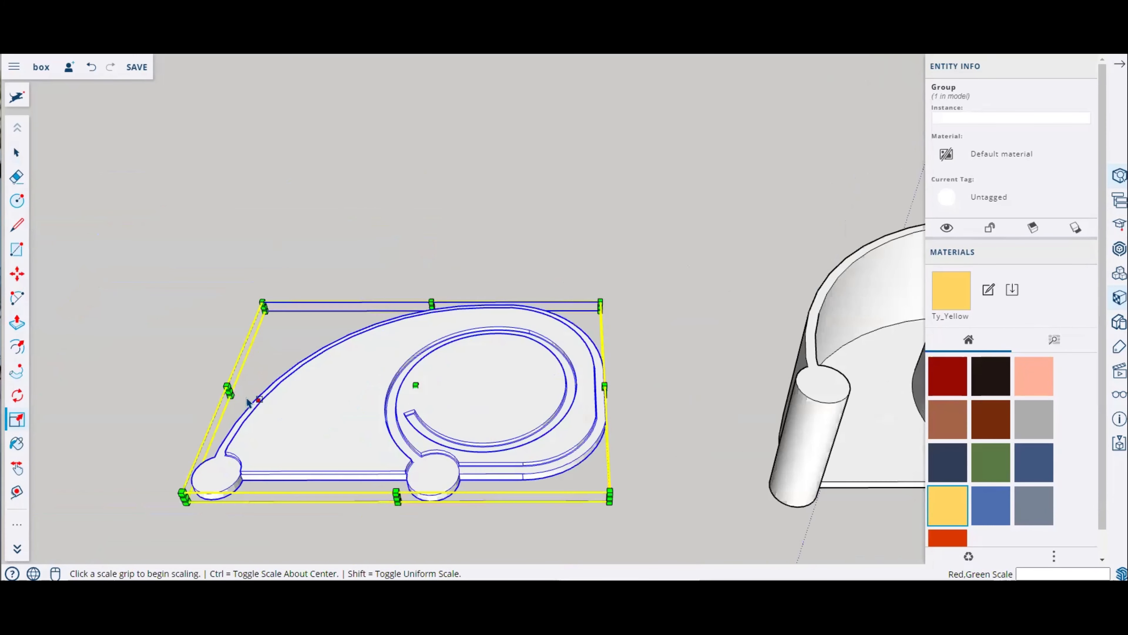
{"action": "left_click", "coordinate": [227, 387]}
{"action": "key", "text": "Escape"}
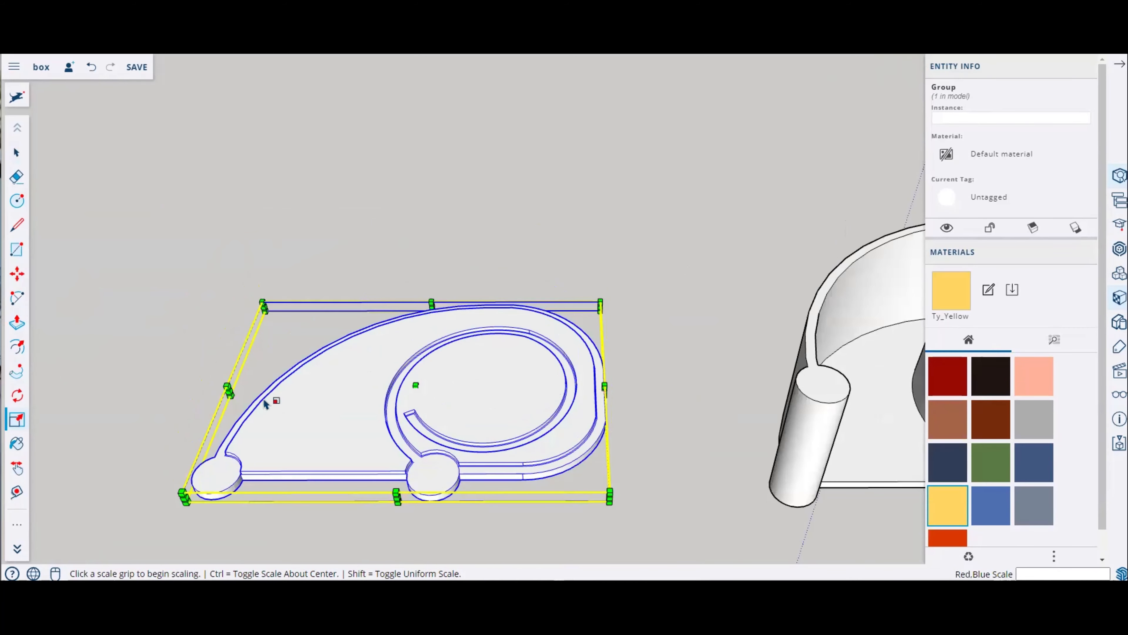
{"action": "left_click", "coordinate": [231, 394]}
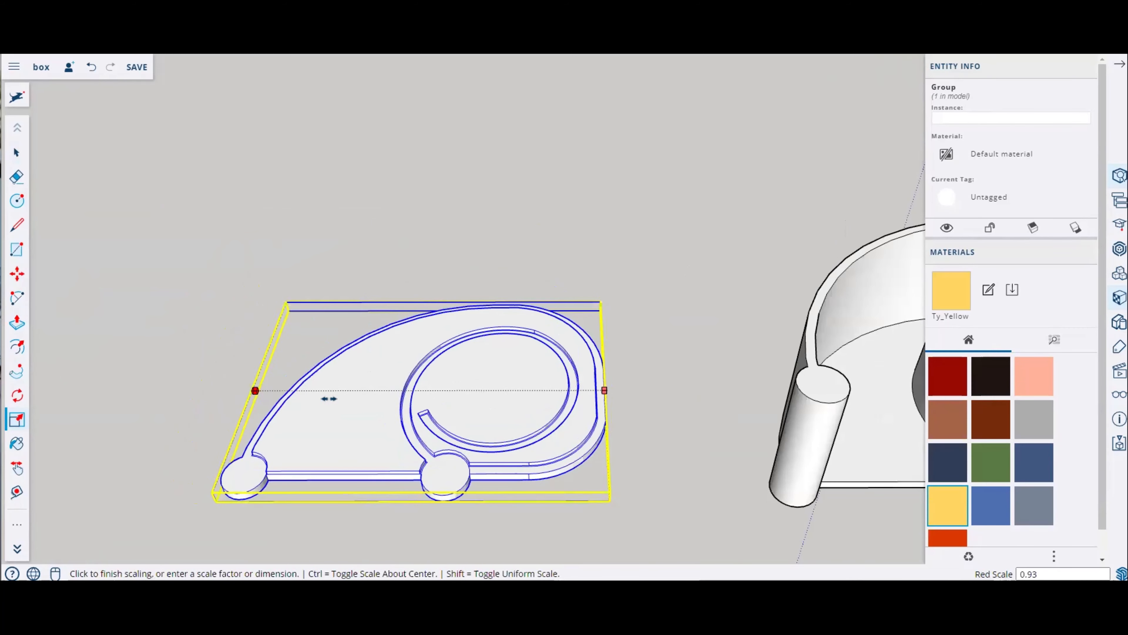
{"action": "key", "text": "Escape"}
{"action": "scroll", "coordinate": [492, 407], "scroll_direction": "down", "scroll_amount": 3}
{"action": "middle_click_drag", "start_coordinate": [494, 408], "coordinate": [541, 394]}
{"action": "left_click", "coordinate": [542, 390]}
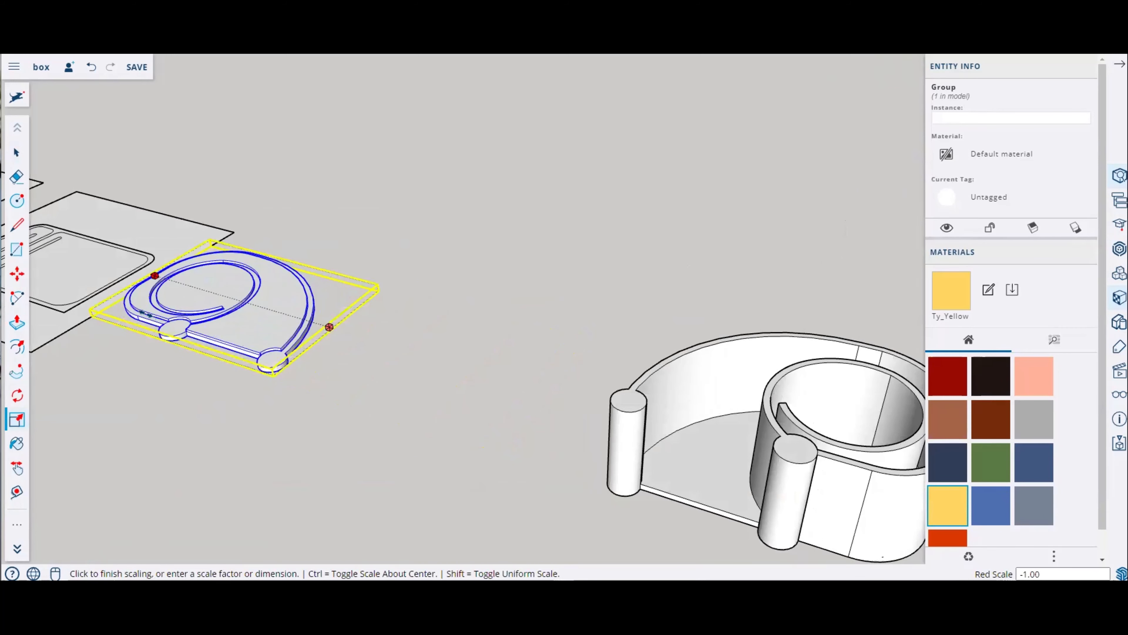
{"action": "type", "text": "-1"}
{"action": "key", "text": "Return"}
Step: Move the mirrored base plate onto the top of the spiral wall, snapping it to the post
{"action": "left_click", "coordinate": [17, 395]}
{"action": "scroll", "coordinate": [448, 363], "scroll_direction": "down", "scroll_amount": 5}
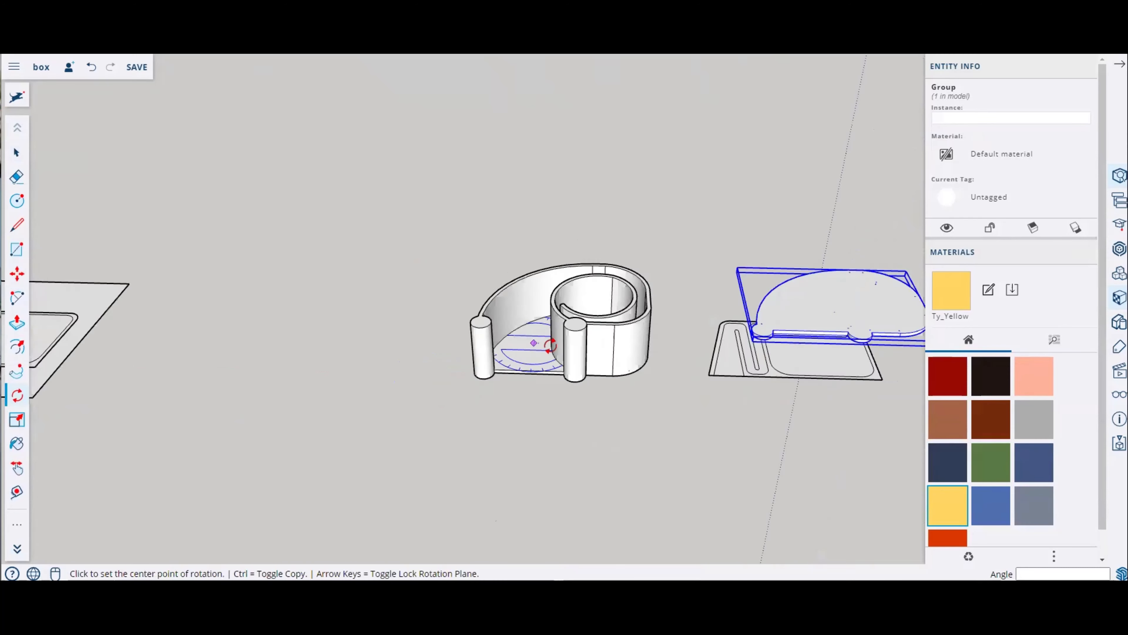
{"action": "left_click", "coordinate": [17, 273]}
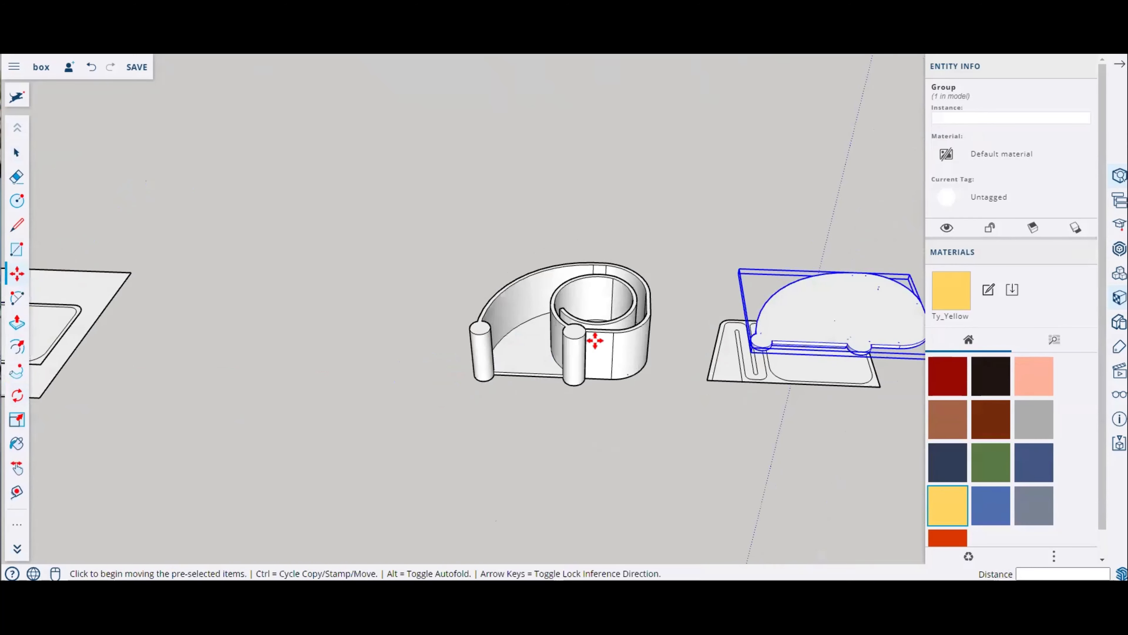
{"action": "left_click", "coordinate": [847, 343]}
{"action": "scroll", "coordinate": [515, 316], "scroll_direction": "up", "scroll_amount": 2}
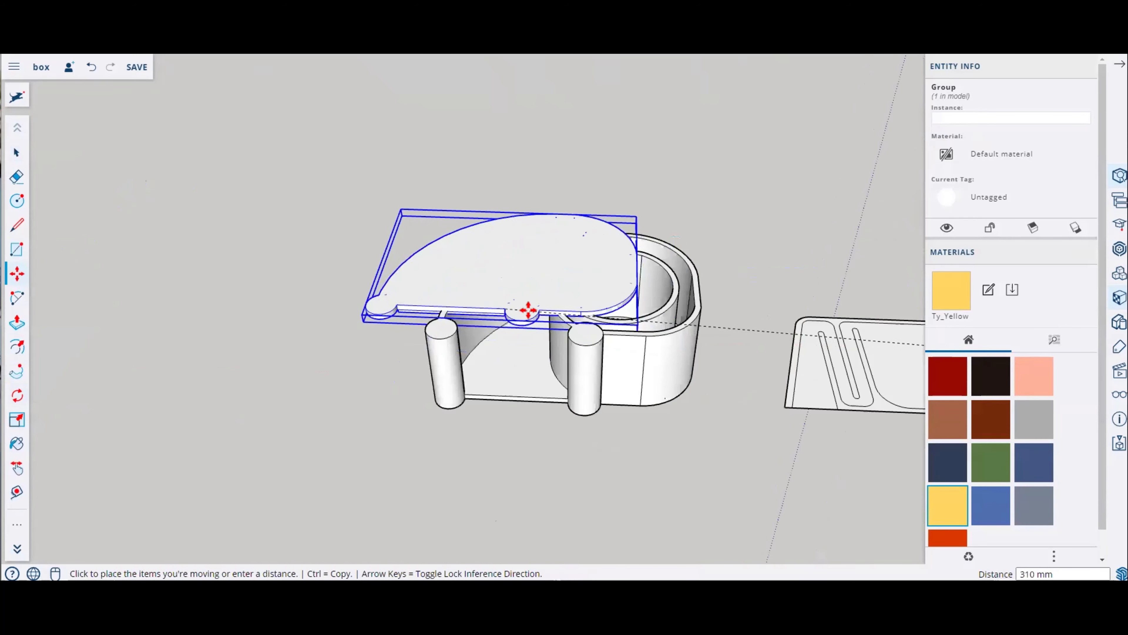
{"action": "left_click", "coordinate": [553, 327]}
{"action": "scroll", "coordinate": [408, 294], "scroll_direction": "up", "scroll_amount": 4}
{"action": "middle_click_drag", "start_coordinate": [408, 294], "coordinate": [484, 246]}
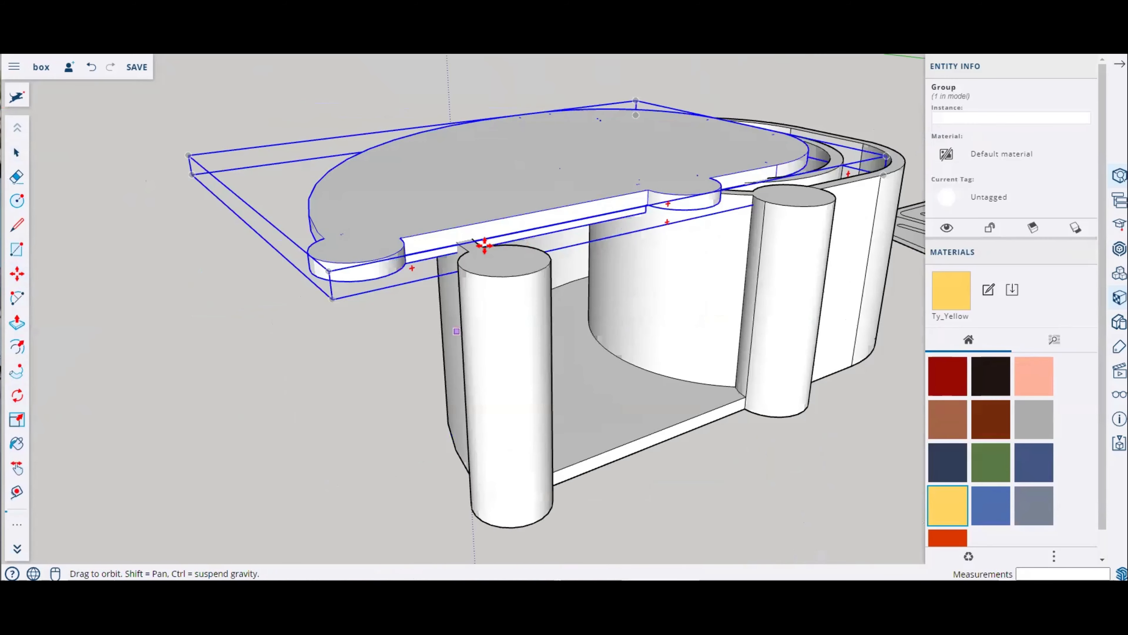
{"action": "scroll", "coordinate": [363, 277], "scroll_direction": "up", "scroll_amount": 3}
{"action": "left_click", "coordinate": [407, 299]}
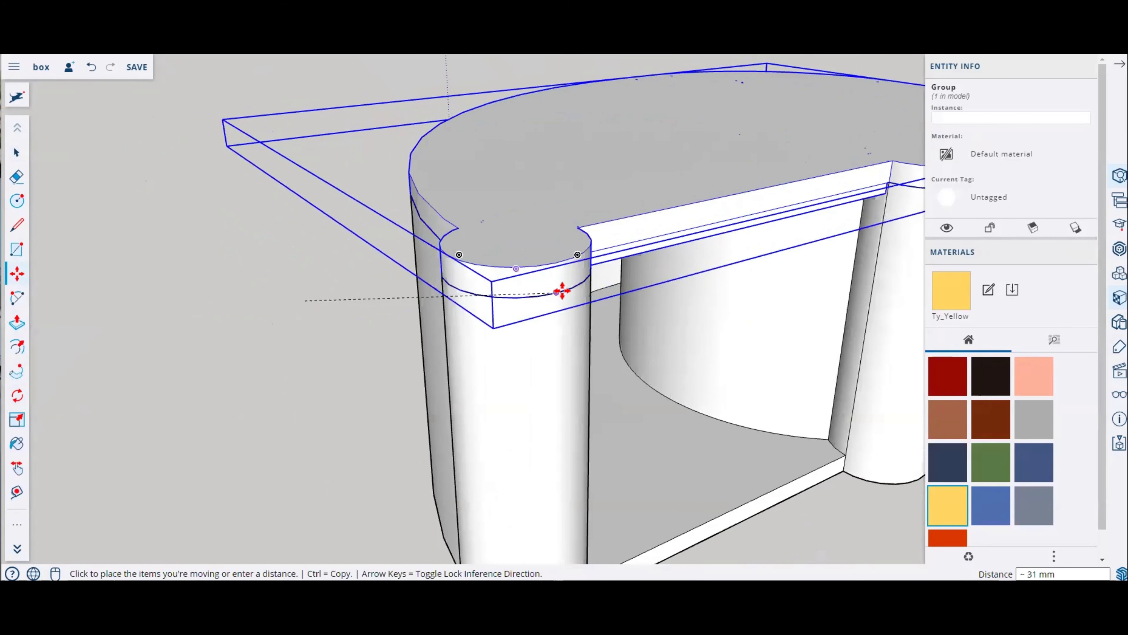
{"action": "left_click", "coordinate": [560, 291]}
Step: Adjust the plate's position so it sits aligned on the wall and post tops
{"action": "scroll", "coordinate": [670, 350], "scroll_direction": "down", "scroll_amount": 3}
{"action": "middle_click_drag", "start_coordinate": [670, 350], "coordinate": [448, 221]}
{"action": "scroll", "coordinate": [609, 416], "scroll_direction": "down", "scroll_amount": 3}
{"action": "scroll", "coordinate": [427, 224], "scroll_direction": "up", "scroll_amount": 6}
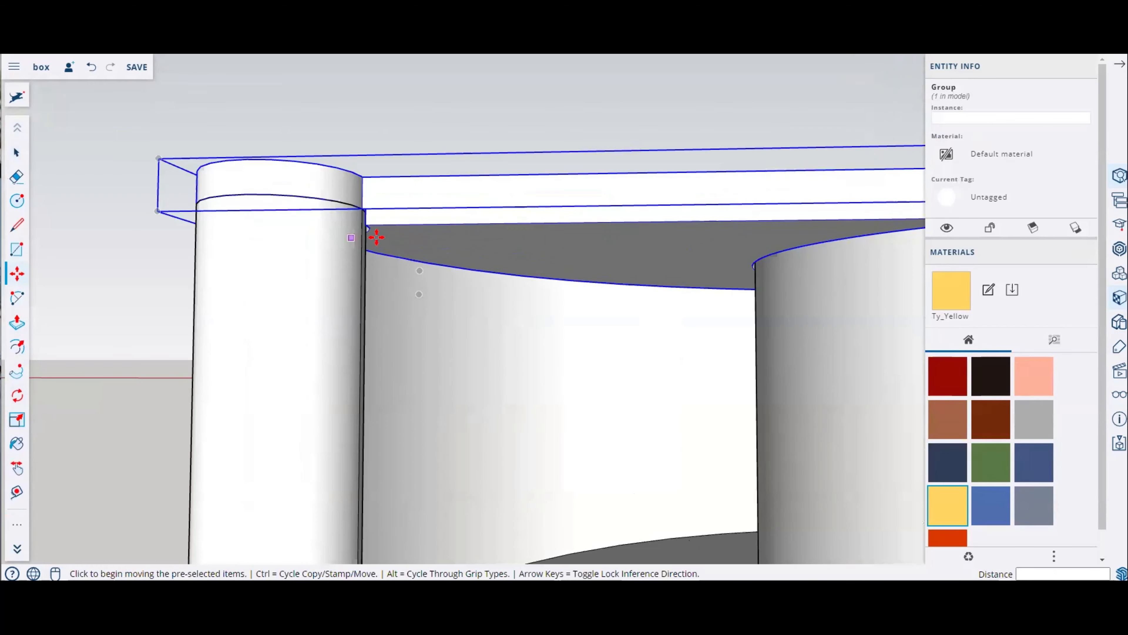
{"action": "middle_click_drag", "start_coordinate": [373, 240], "coordinate": [579, 329]}
{"action": "scroll", "coordinate": [363, 323], "scroll_direction": "down", "scroll_amount": 6}
{"action": "middle_click_drag", "start_coordinate": [365, 323], "coordinate": [377, 427]}
{"action": "scroll", "coordinate": [464, 288], "scroll_direction": "up", "scroll_amount": 4}
{"action": "key", "text": "space"}
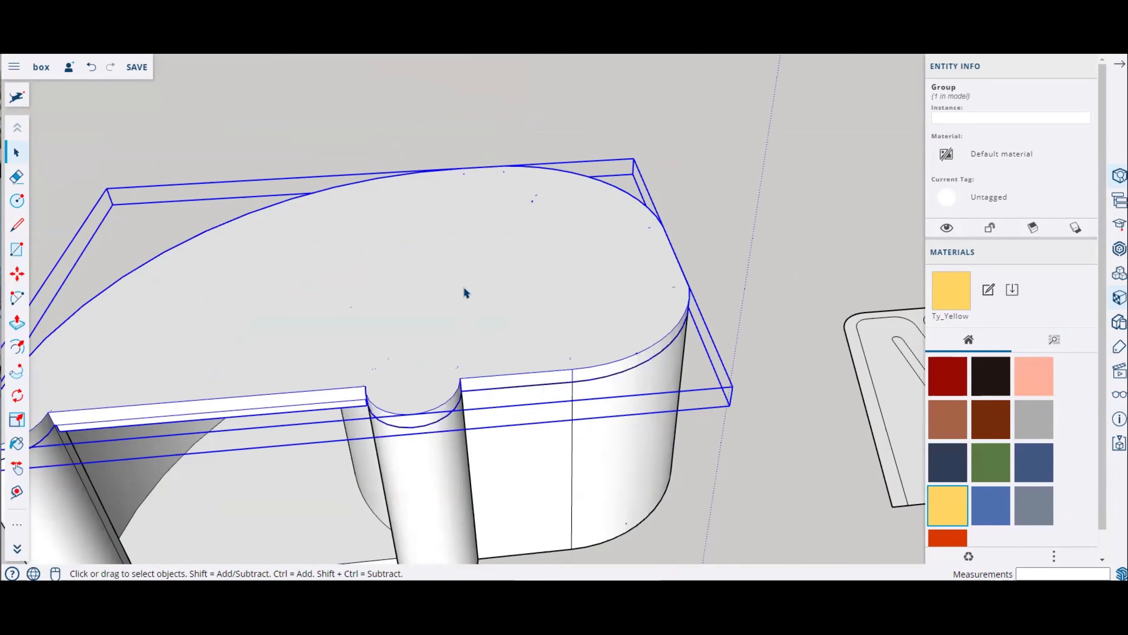
Step: Select the base plate group on top of the walls and explode it
{"action": "left_click", "coordinate": [558, 423]}
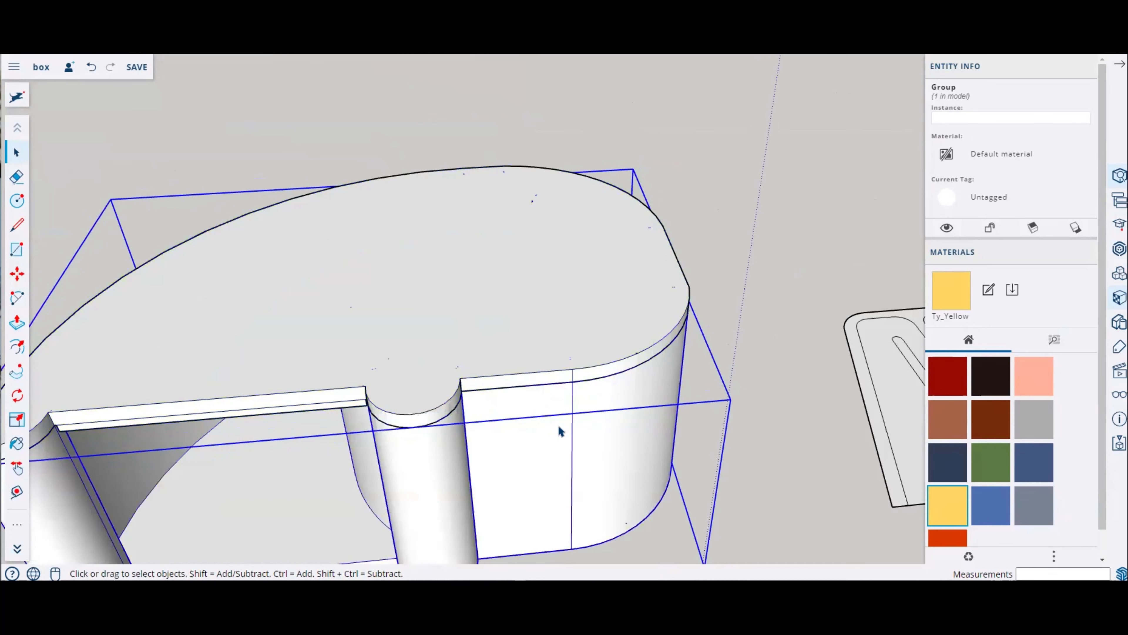
{"action": "left_click", "coordinate": [504, 314]}
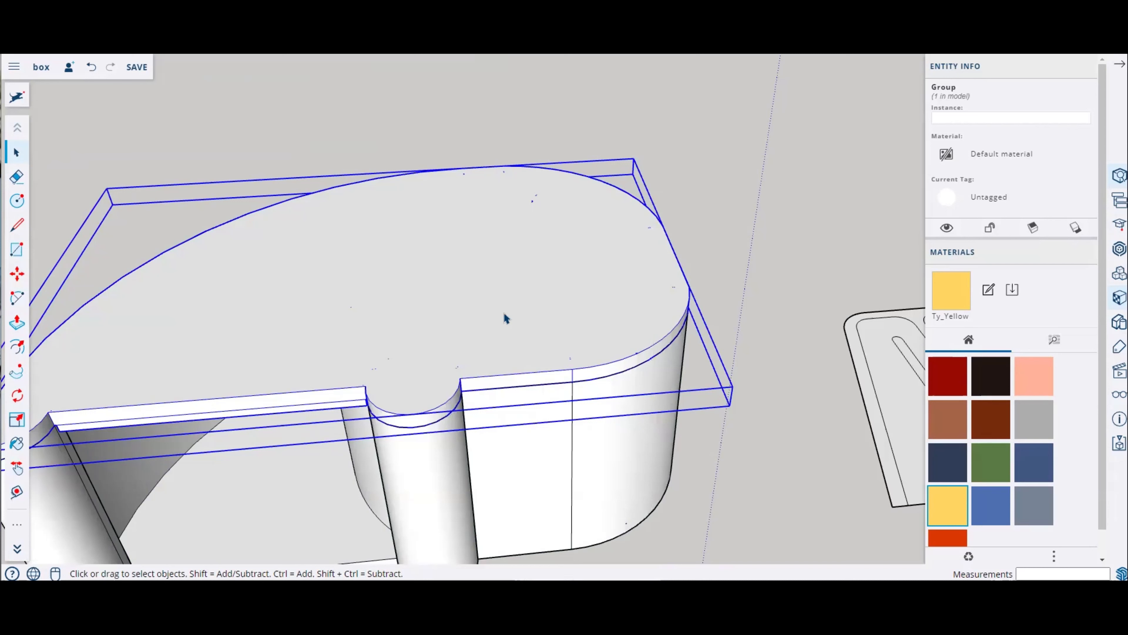
{"action": "right_click", "coordinate": [505, 317]}
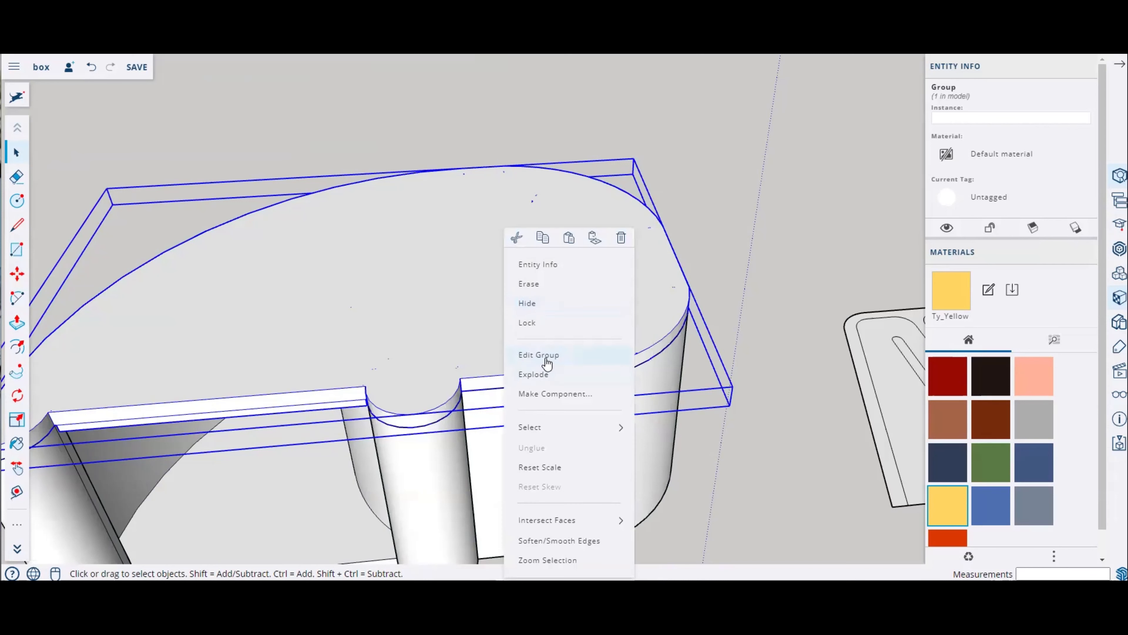
{"action": "left_click", "coordinate": [541, 376]}
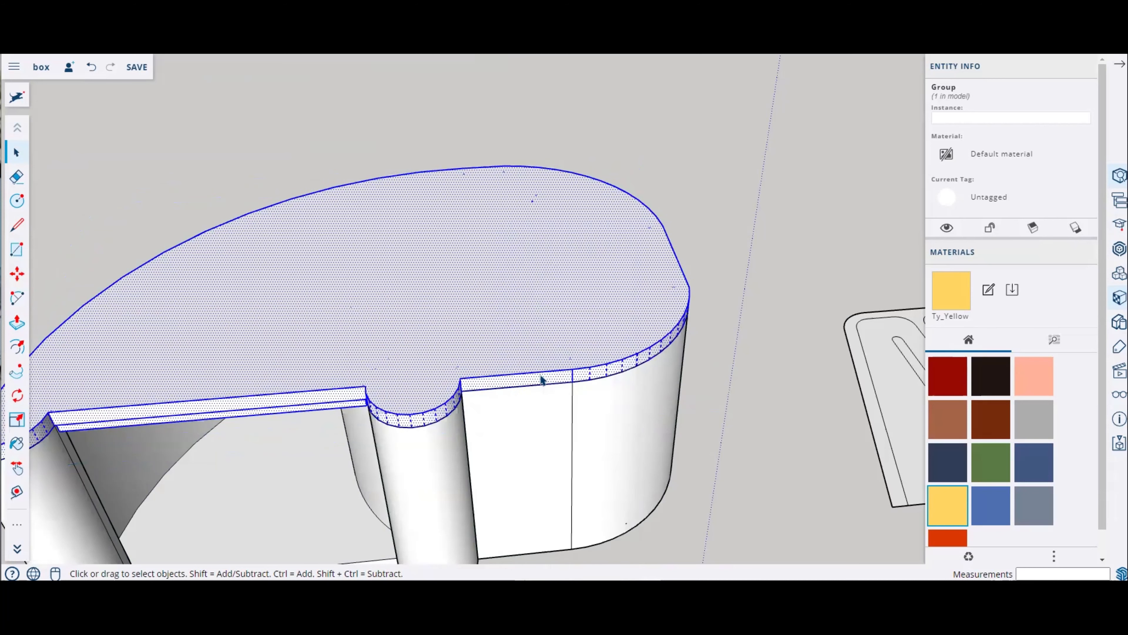
Step: Draw a circle of radius 18 mm on the plate's top face
{"action": "middle_click_drag", "start_coordinate": [660, 415], "coordinate": [607, 426]}
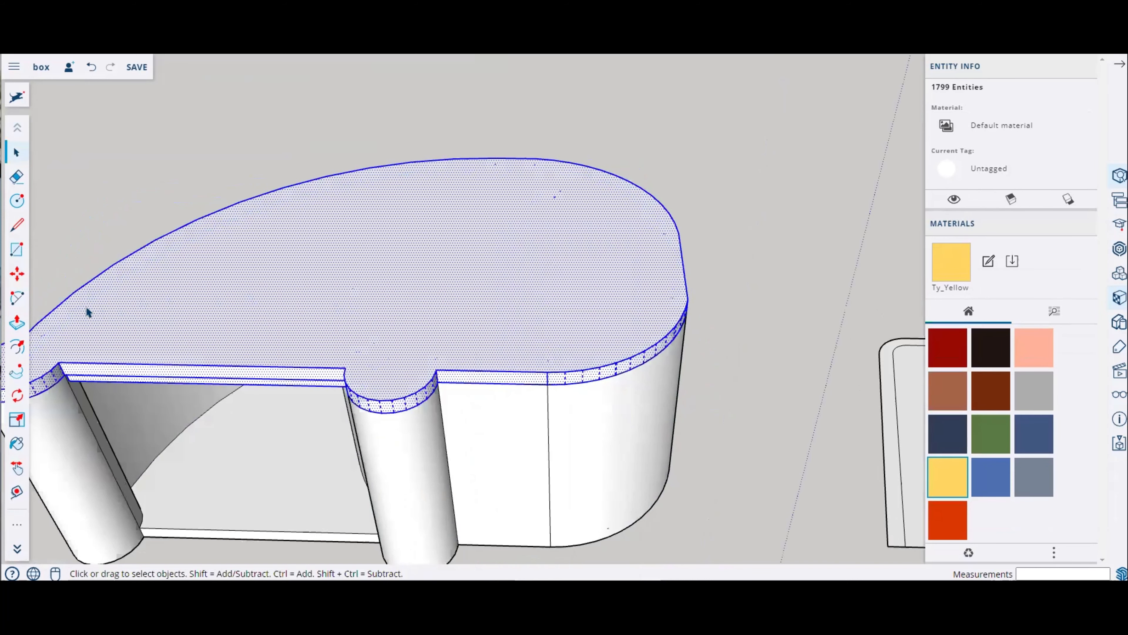
{"action": "left_click", "coordinate": [16, 200]}
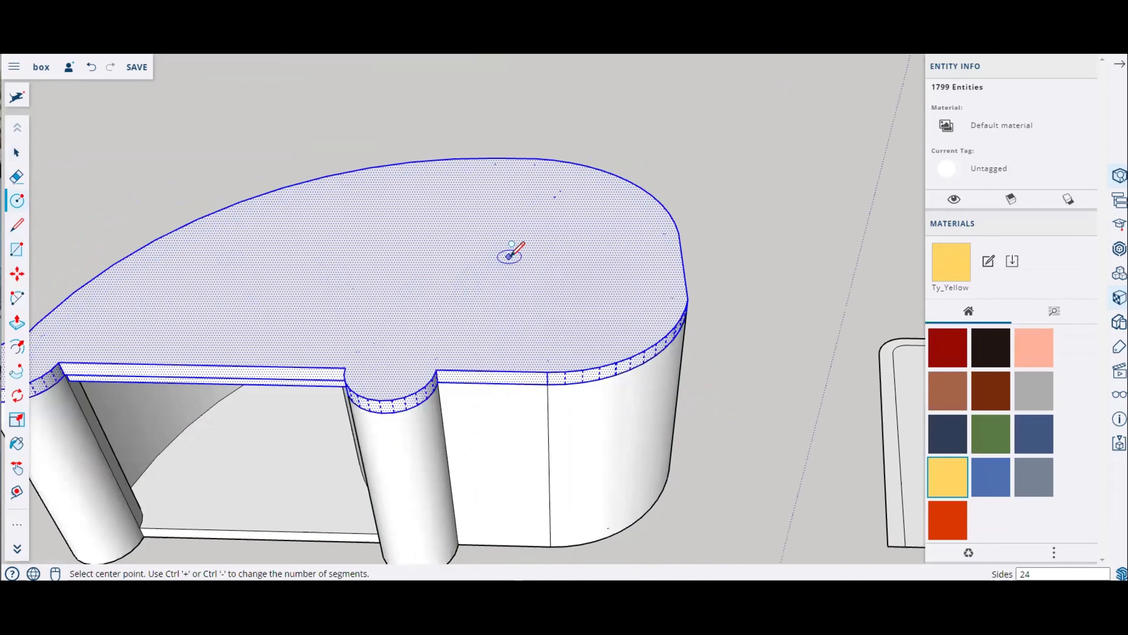
{"action": "left_click", "coordinate": [507, 272]}
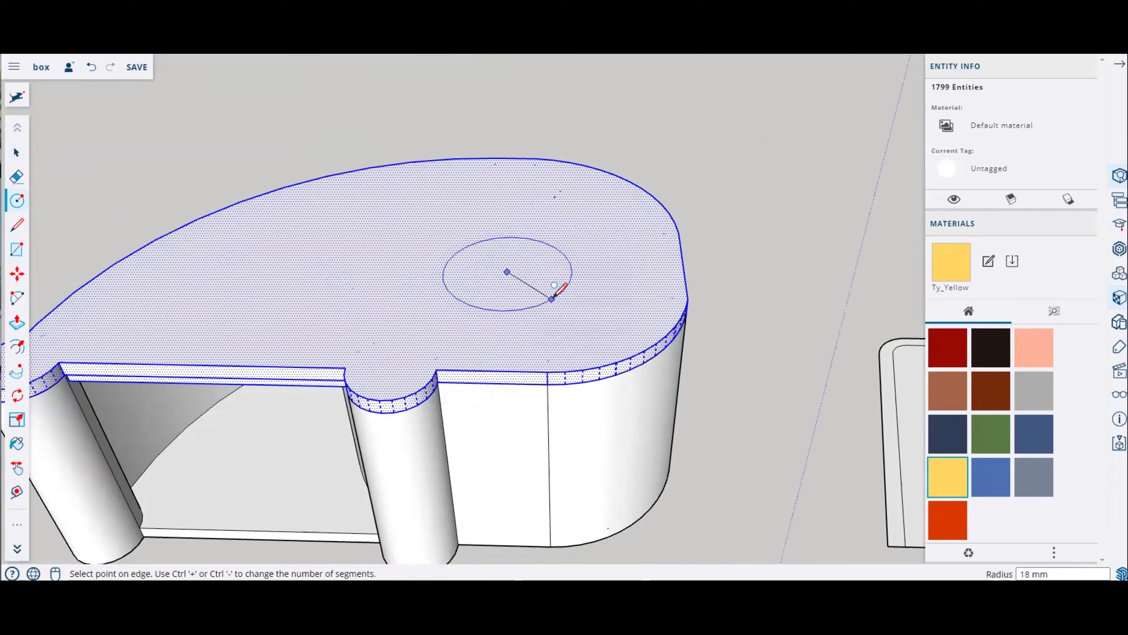
{"action": "left_click", "coordinate": [552, 288]}
{"action": "scroll", "coordinate": [515, 289], "scroll_direction": "up", "scroll_amount": 5}
{"action": "scroll", "coordinate": [532, 294], "scroll_direction": "up", "scroll_amount": 2}
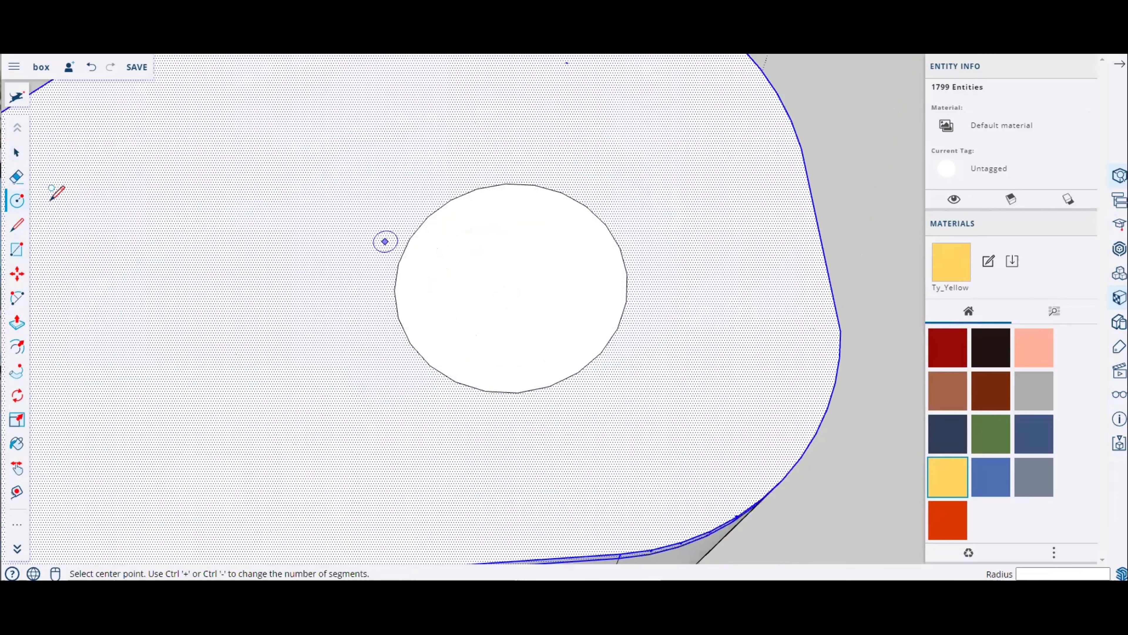
{"action": "left_click", "coordinate": [17, 152]}
{"action": "left_click", "coordinate": [526, 320]}
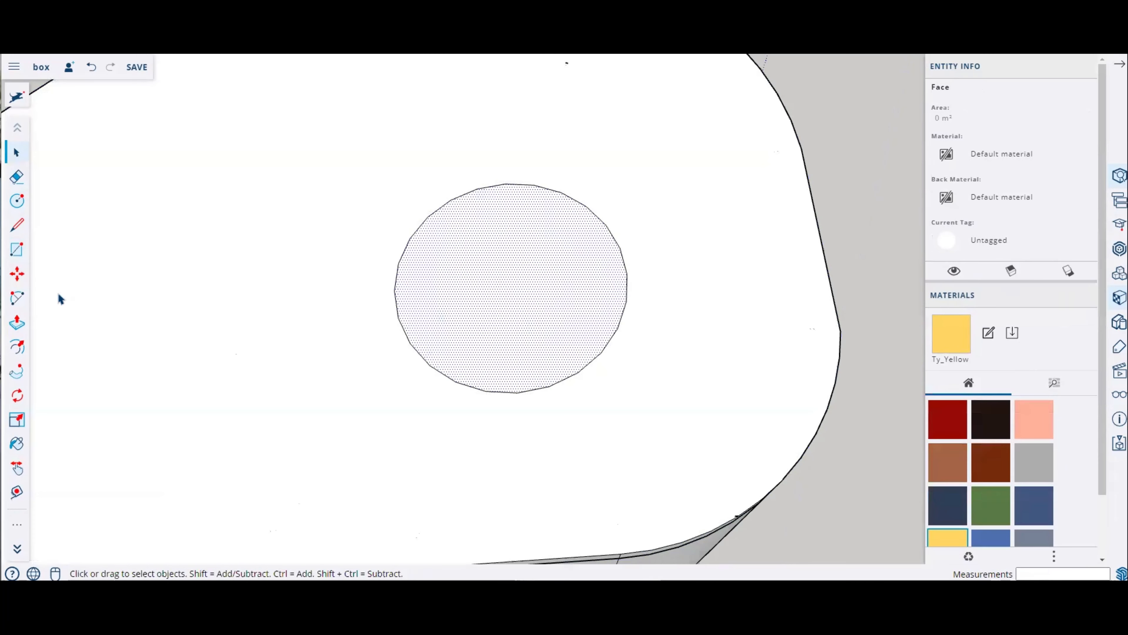
{"action": "left_click", "coordinate": [17, 273]}
{"action": "left_click", "coordinate": [400, 297]}
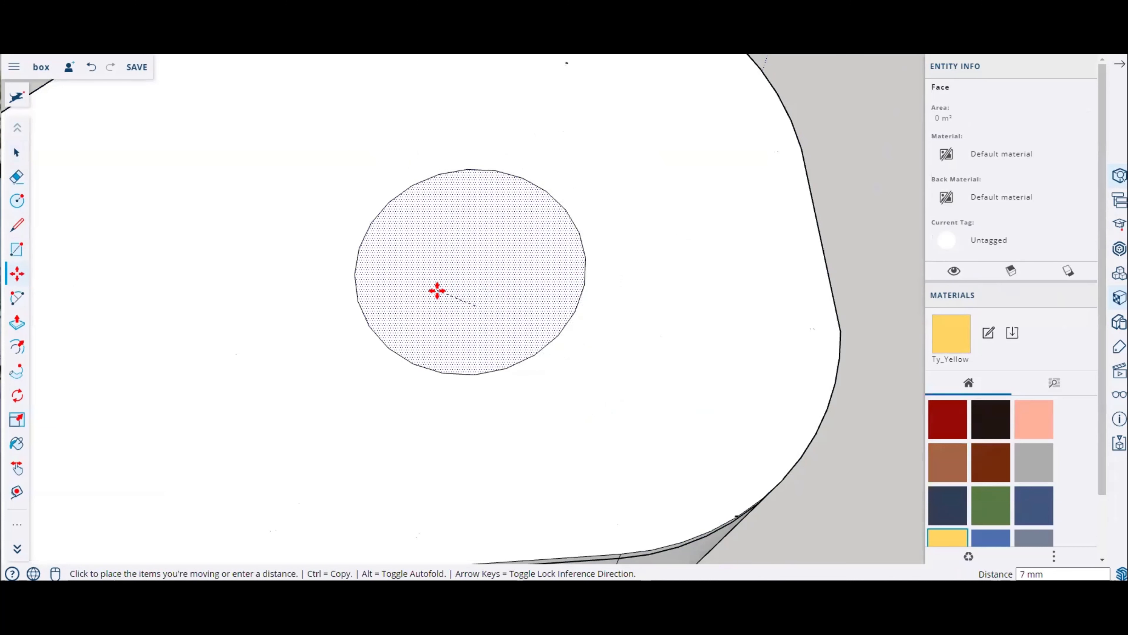
{"action": "key", "text": "Escape"}
Step: Set the circle's segment count to 90
{"action": "left_click", "coordinate": [17, 152]}
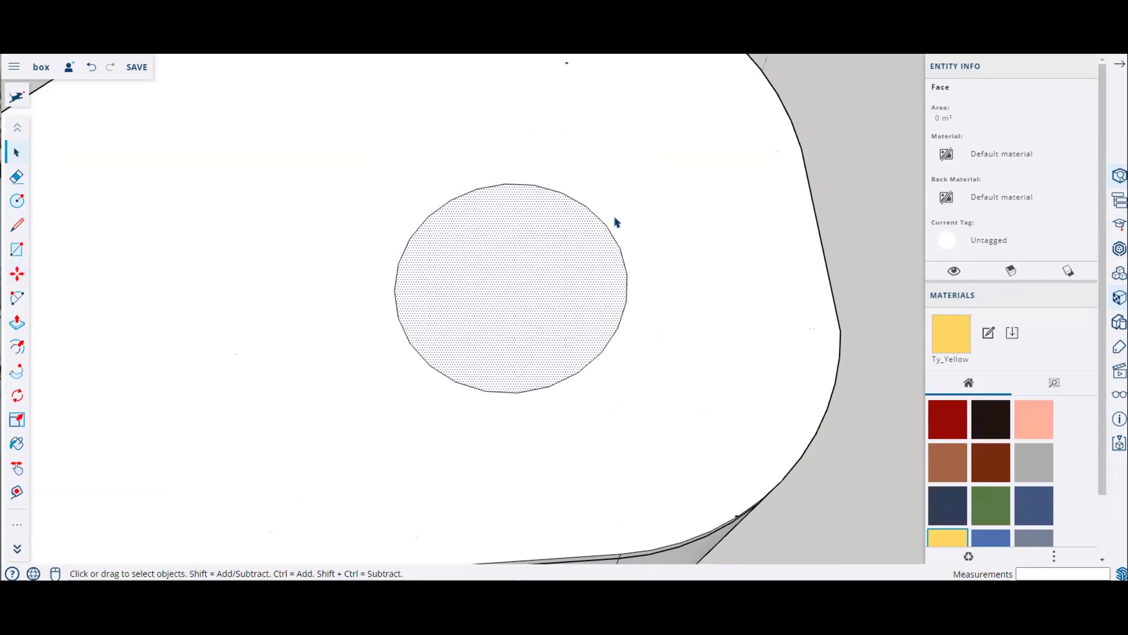
{"action": "left_click", "coordinate": [598, 224]}
{"action": "left_click", "coordinate": [947, 147]}
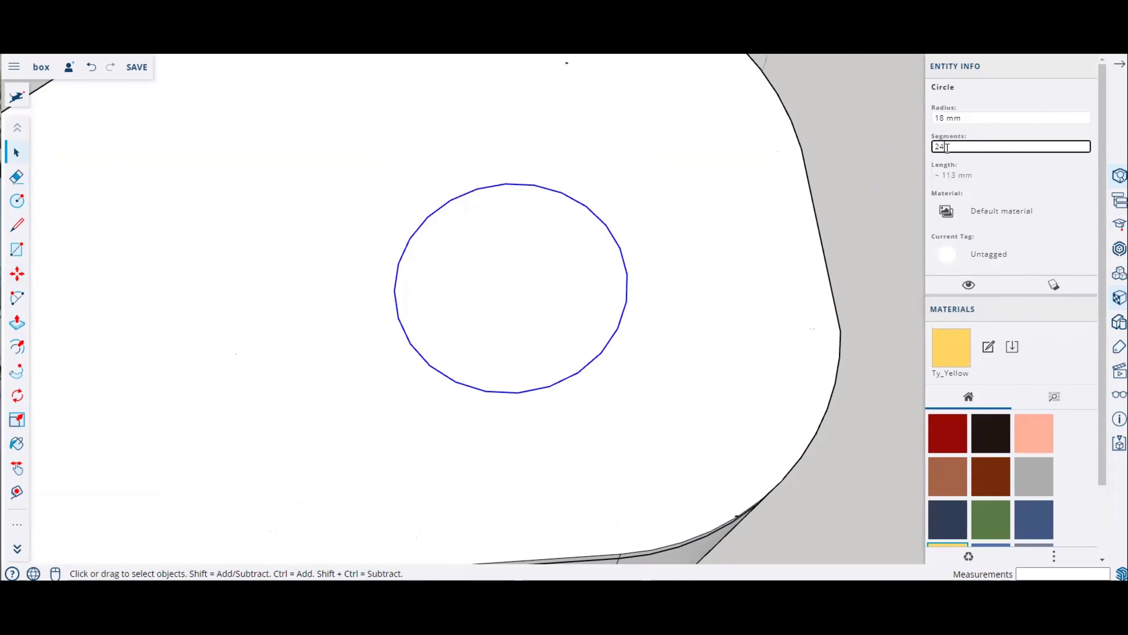
{"action": "type", "text": "90"}
{"action": "key", "text": "Return"}
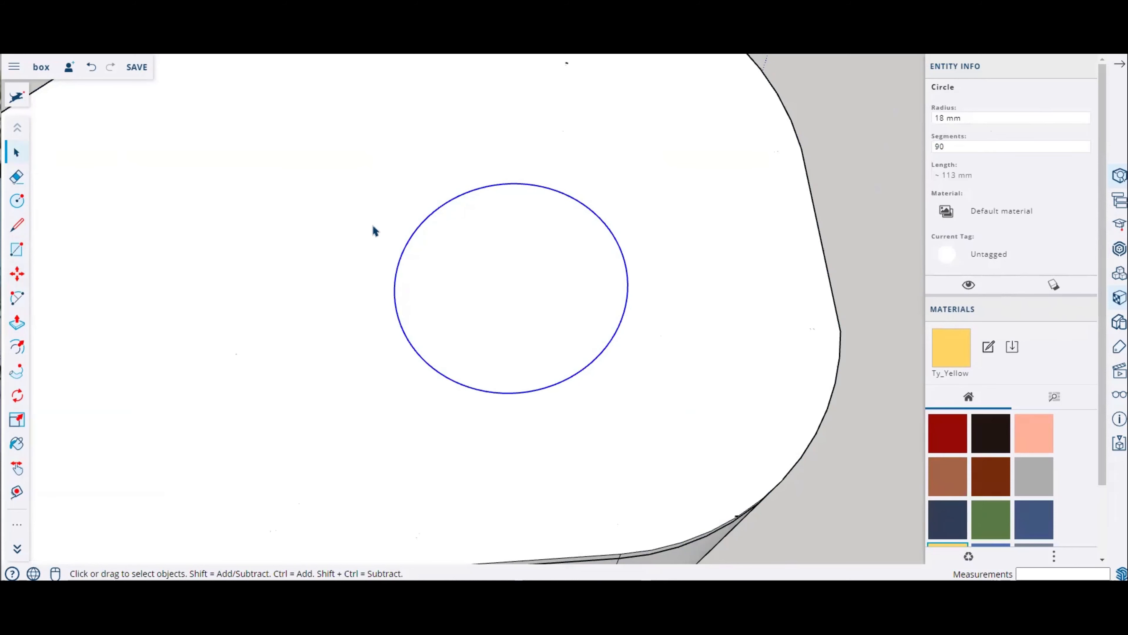
Step: Offset the circle outward by 5 mm
{"action": "left_click", "coordinate": [16, 347]}
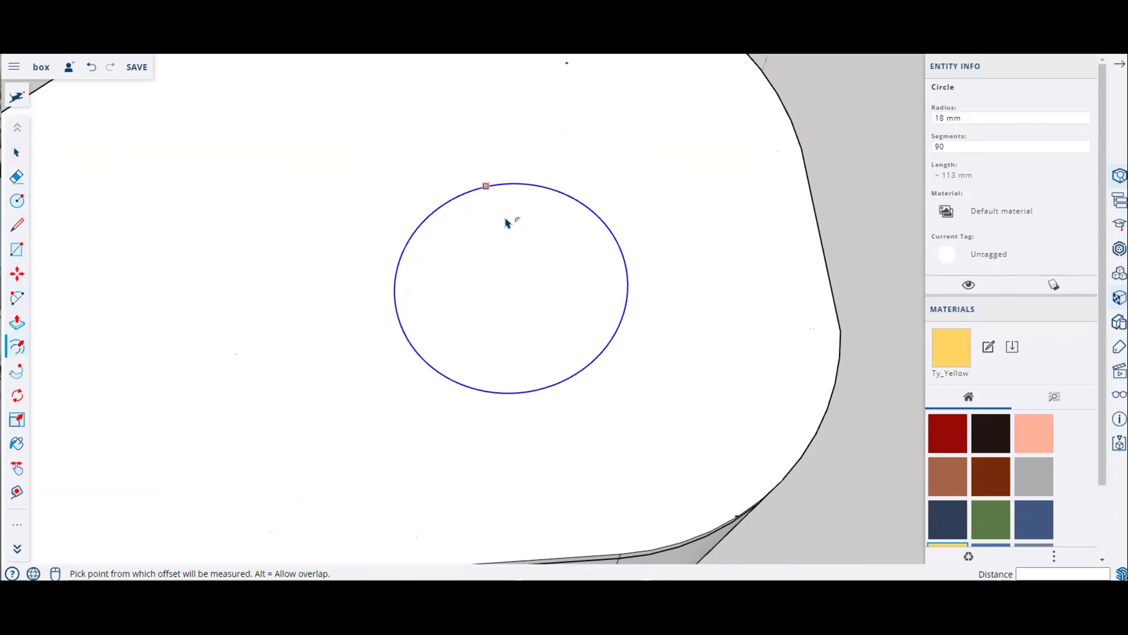
{"action": "left_click", "coordinate": [522, 183]}
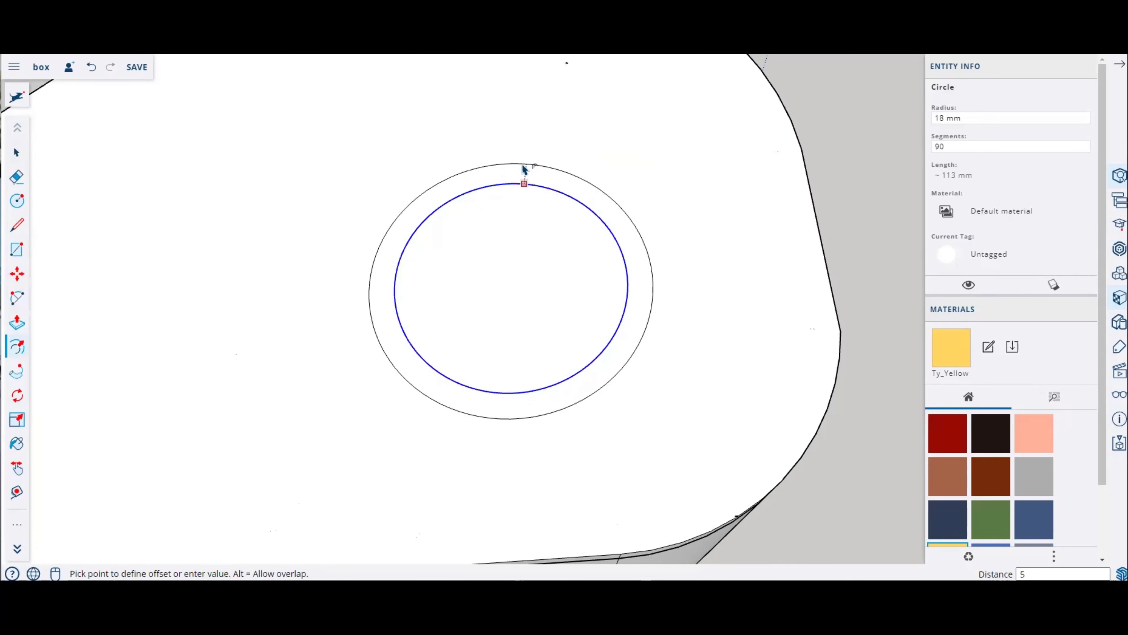
{"action": "key", "text": "Return"}
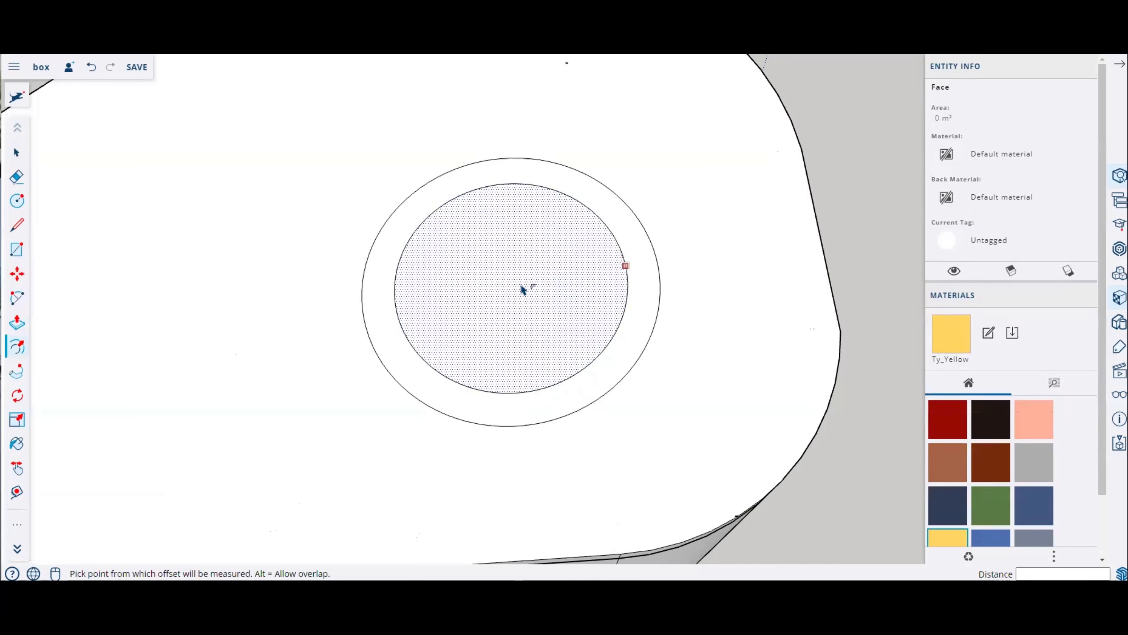
{"action": "middle_click_drag", "start_coordinate": [524, 289], "coordinate": [544, 252]}
{"action": "left_click", "coordinate": [564, 214]}
{"action": "key", "text": "Escape"}
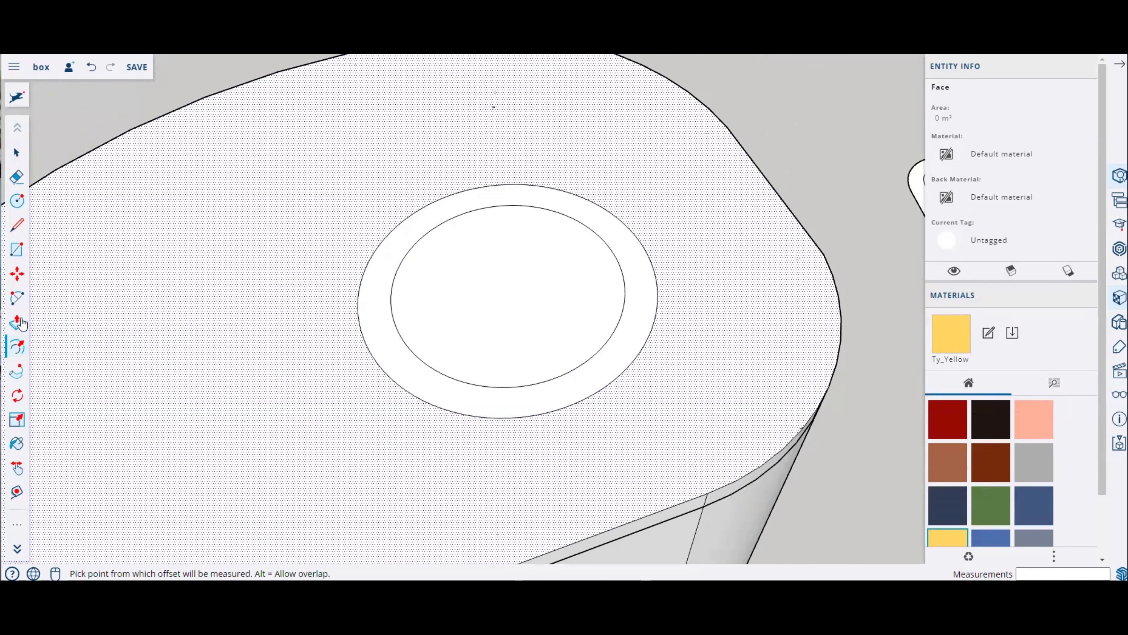
Step: Push/Pull the inner circle face down about 6 mm to cut a hole into the plate
{"action": "left_click", "coordinate": [22, 323]}
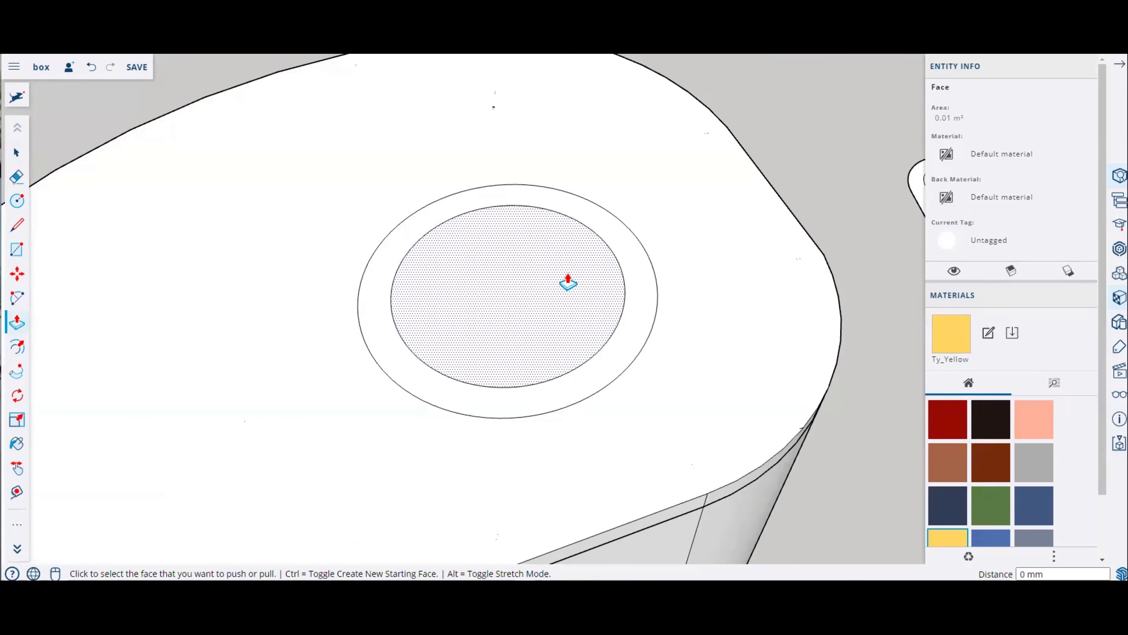
{"action": "left_click", "coordinate": [569, 284]}
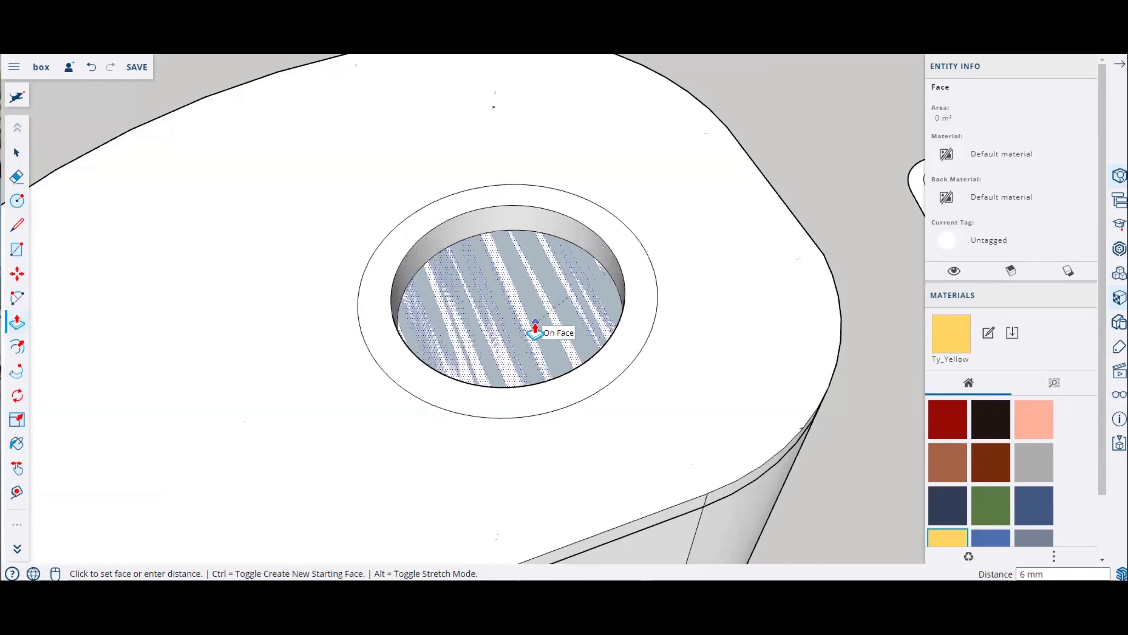
{"action": "left_click", "coordinate": [524, 349]}
{"action": "middle_click_drag", "start_coordinate": [560, 297], "coordinate": [460, 233]}
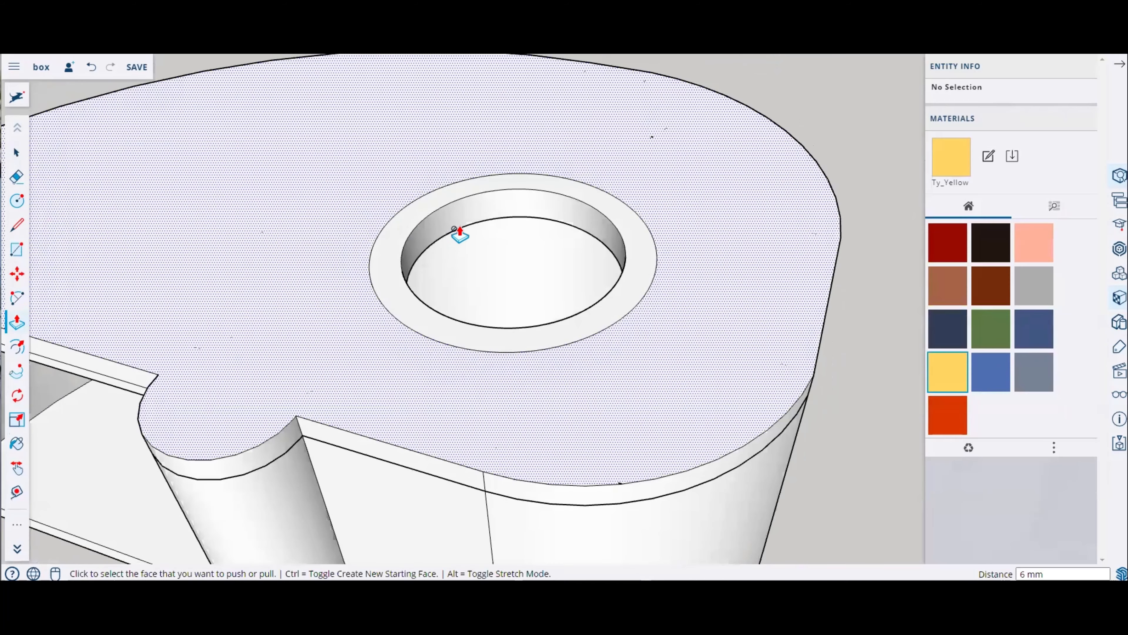
{"action": "scroll", "coordinate": [478, 197], "scroll_direction": "up", "scroll_amount": 5}
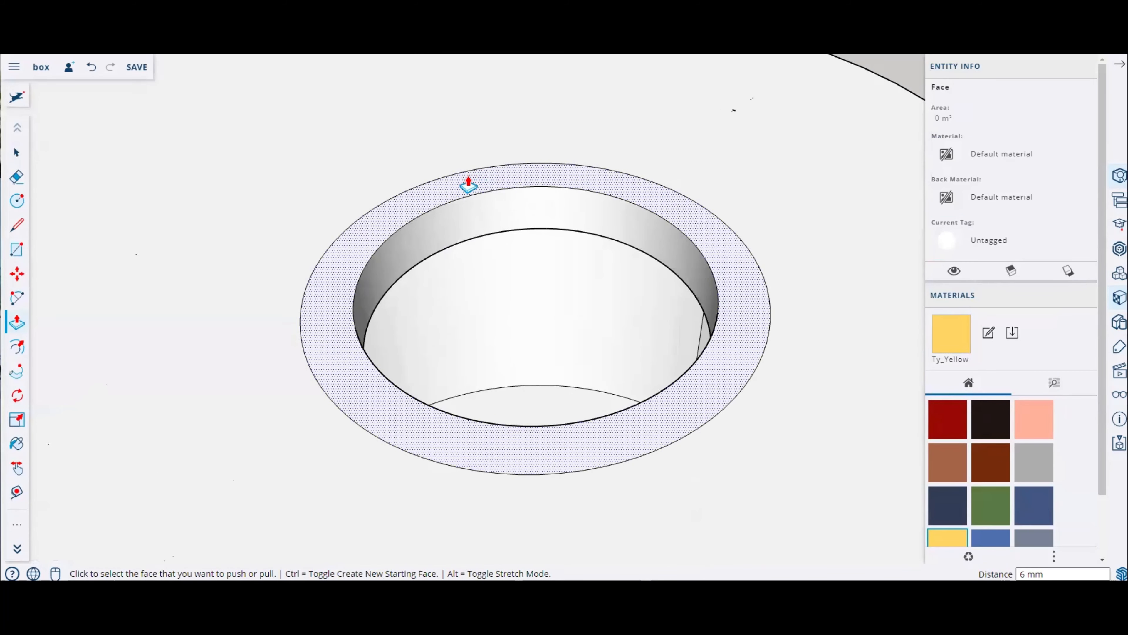
Step: Push/Pull the ring face around the hole up 2 mm
{"action": "left_click", "coordinate": [469, 184]}
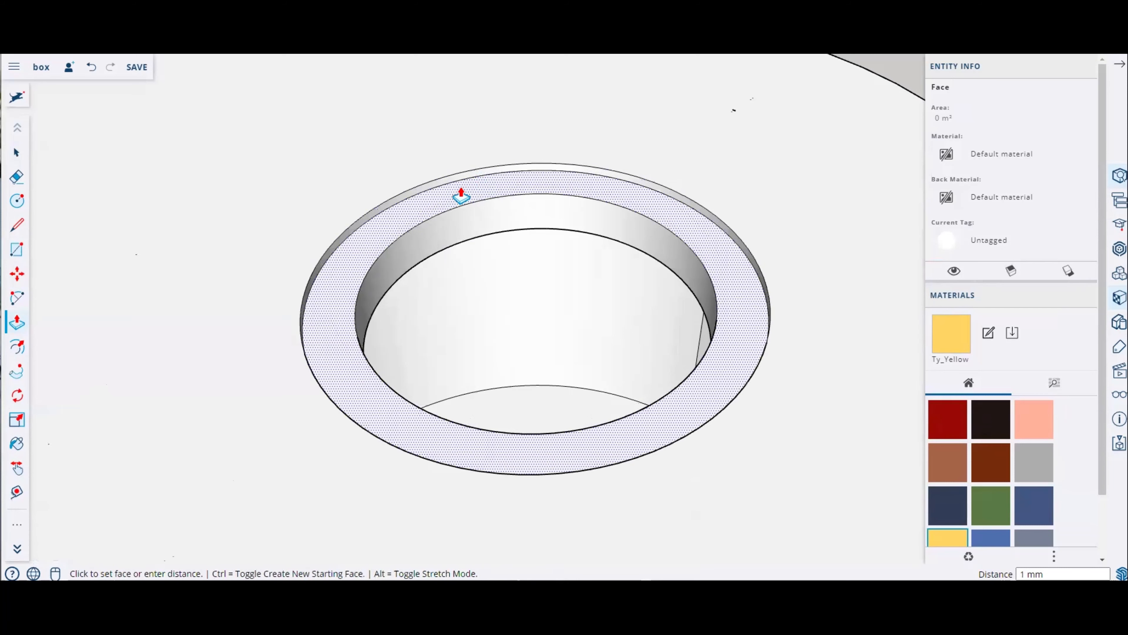
{"action": "key", "text": "Return"}
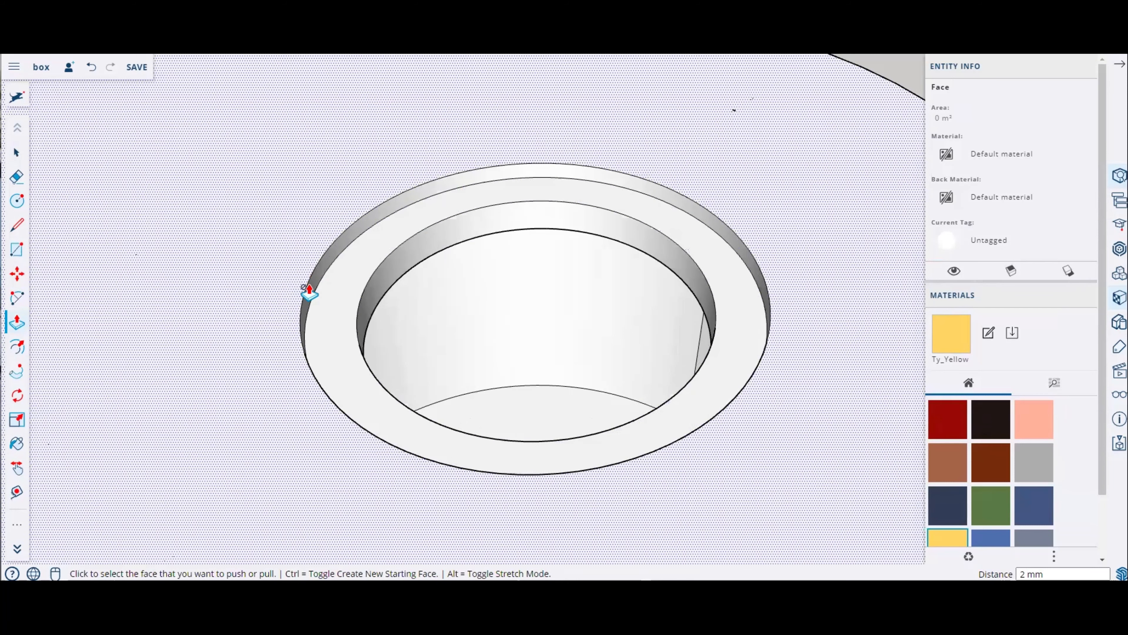
Step: Copy the whole base plate and paste a copy beside it
{"action": "scroll", "coordinate": [309, 292], "scroll_direction": "down", "scroll_amount": 5}
{"action": "middle_click_drag", "start_coordinate": [475, 239], "coordinate": [433, 270]}
{"action": "scroll", "coordinate": [433, 269], "scroll_direction": "down", "scroll_amount": 4}
{"action": "scroll", "coordinate": [599, 383], "scroll_direction": "up", "scroll_amount": 4}
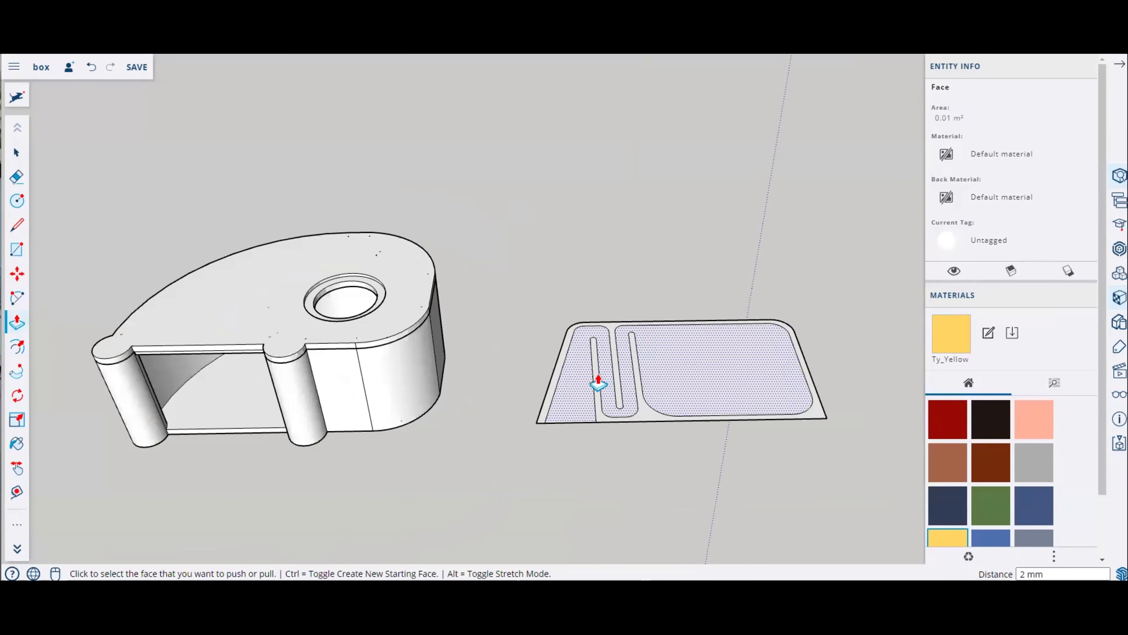
{"action": "scroll", "coordinate": [542, 355], "scroll_direction": "down", "scroll_amount": 5}
{"action": "scroll", "coordinate": [542, 355], "scroll_direction": "up", "scroll_amount": 3}
{"action": "key", "text": "space"}
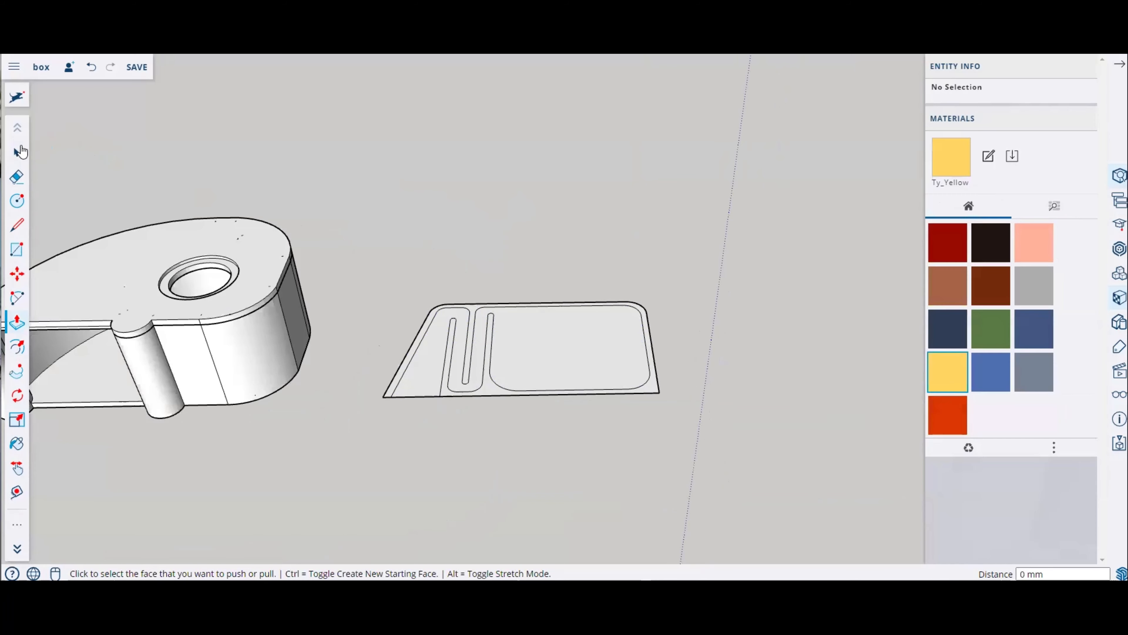
{"action": "left_click_drag", "start_coordinate": [361, 238], "coordinate": [784, 462]}
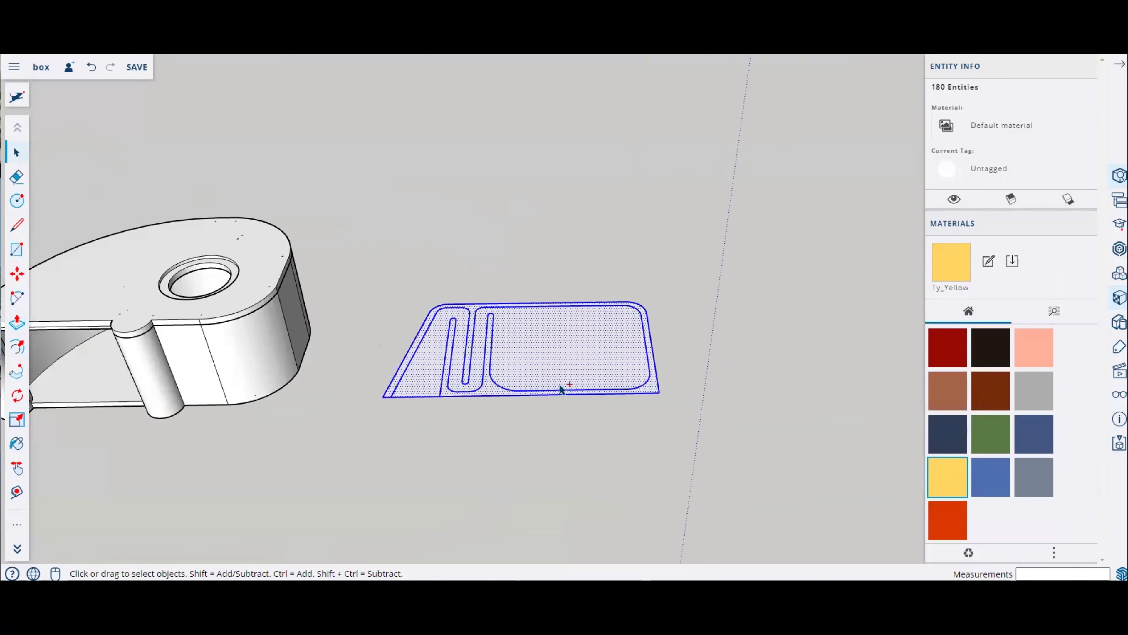
{"action": "key", "text": "ctrl+c"}
{"action": "key", "text": "ctrl+v"}
{"action": "scroll", "coordinate": [526, 293], "scroll_direction": "down", "scroll_amount": 4}
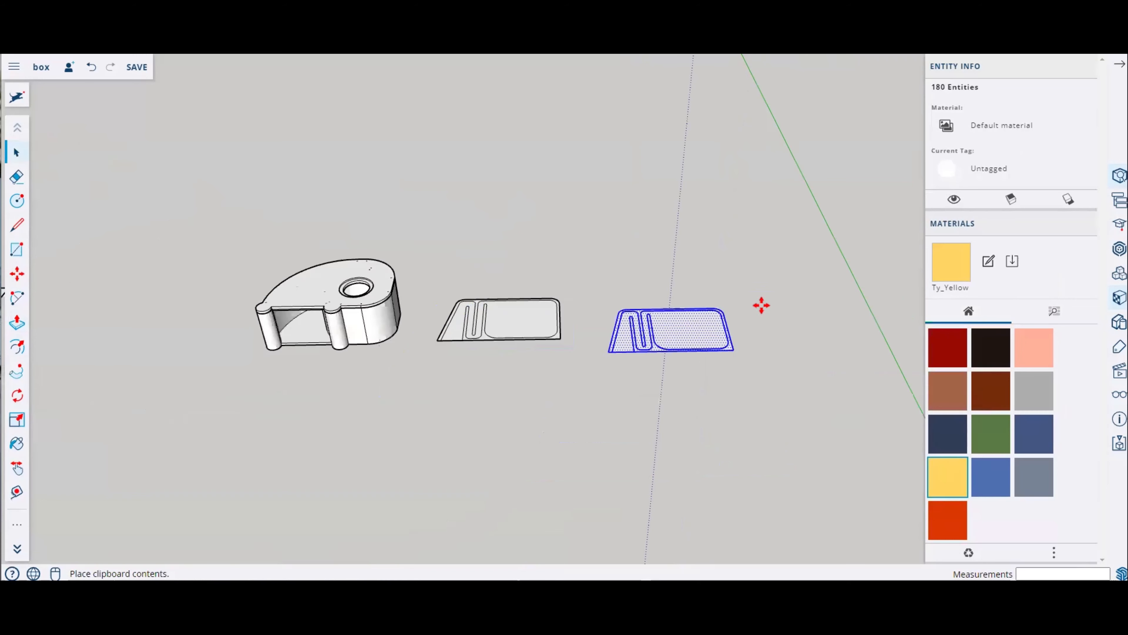
{"action": "left_click", "coordinate": [693, 297]}
Step: Paste a second copy of the base plate in front of the others
{"action": "scroll", "coordinate": [517, 391], "scroll_direction": "up", "scroll_amount": 2}
{"action": "key", "text": "ctrl+v"}
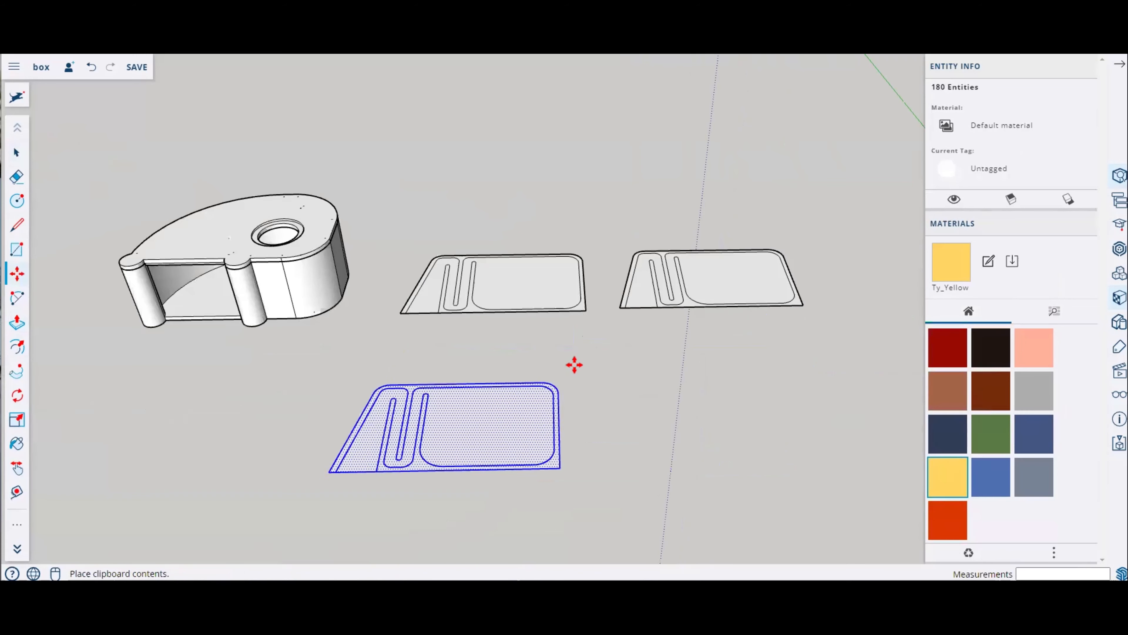
{"action": "left_click", "coordinate": [571, 371]}
{"action": "scroll", "coordinate": [504, 279], "scroll_direction": "up", "scroll_amount": 4}
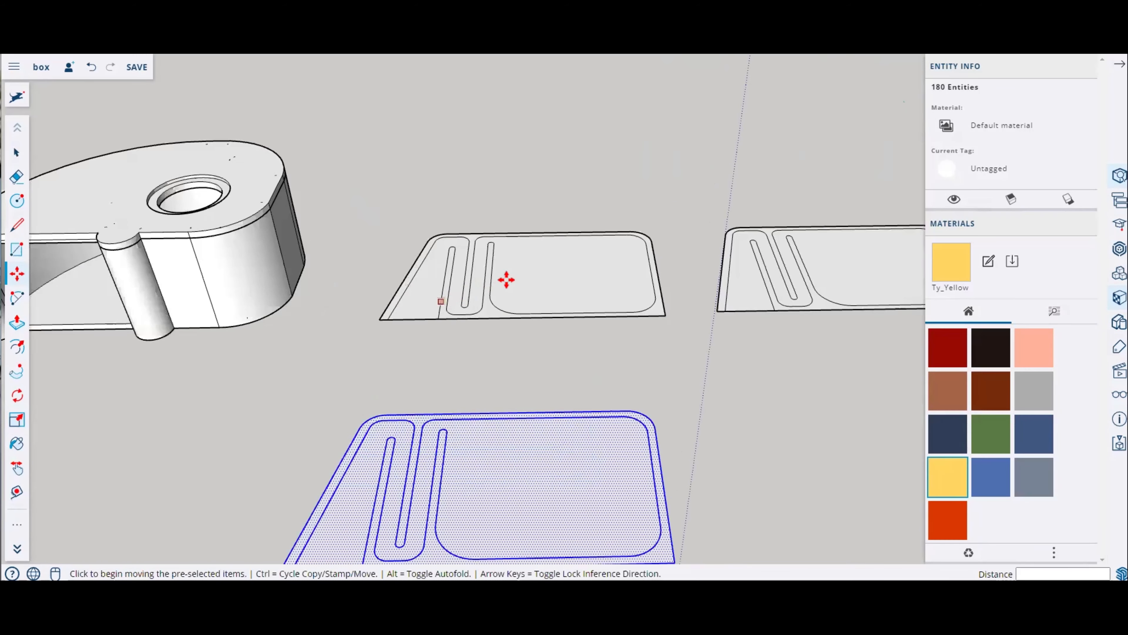
Step: Erase the first plate copy's interior, leaving only the thin outline strip of the walls
{"action": "key", "text": "Escape"}
{"action": "key", "text": "e"}
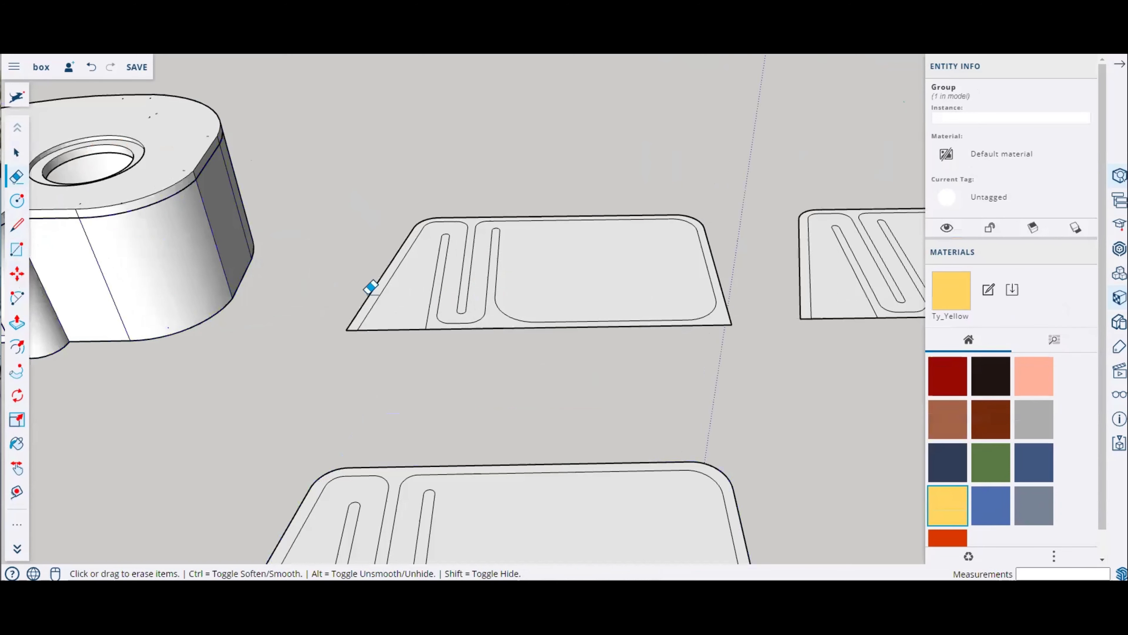
{"action": "scroll", "coordinate": [403, 329], "scroll_direction": "up", "scroll_amount": 2}
{"action": "left_click", "coordinate": [401, 336]}
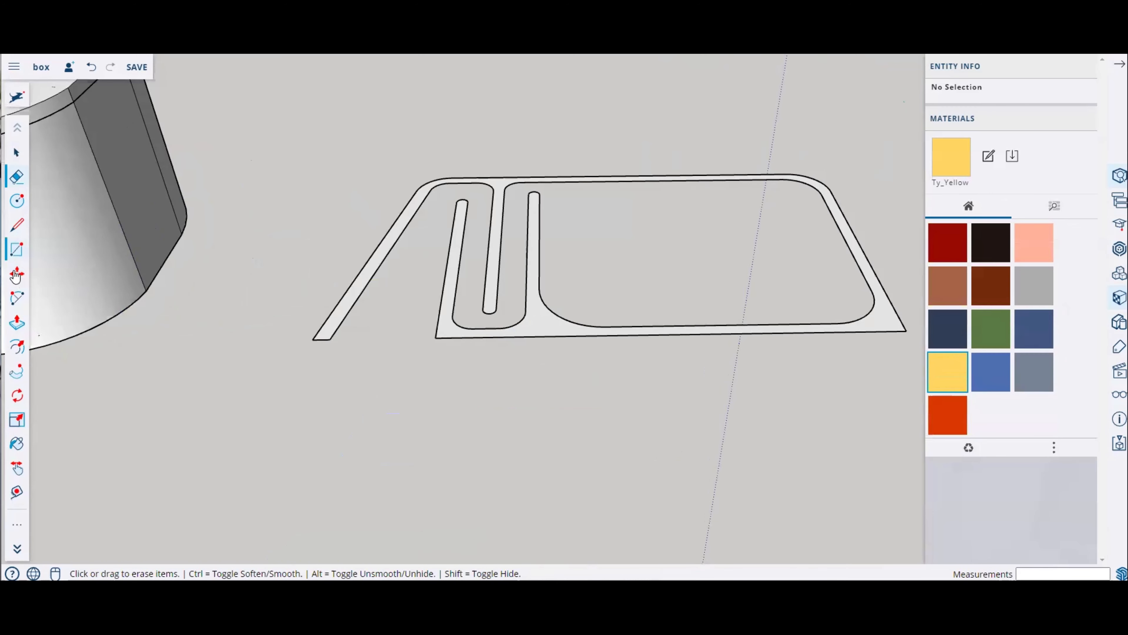
{"action": "left_click", "coordinate": [16, 322]}
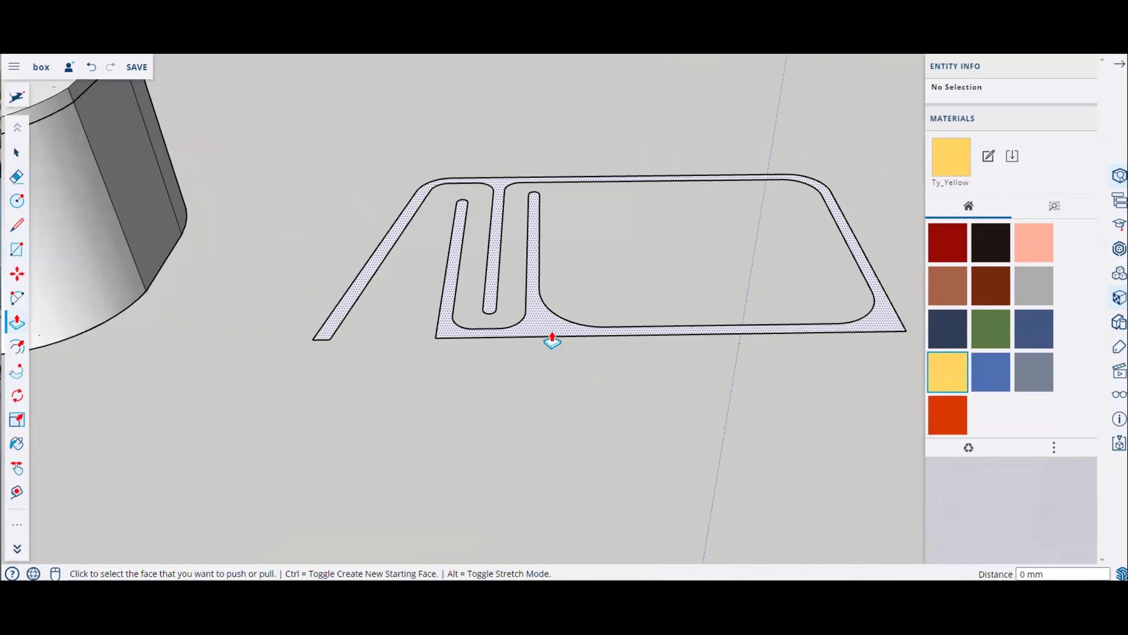
{"action": "left_click", "coordinate": [552, 329]}
{"action": "type", "text": "6"}
{"action": "key", "text": "Return"}
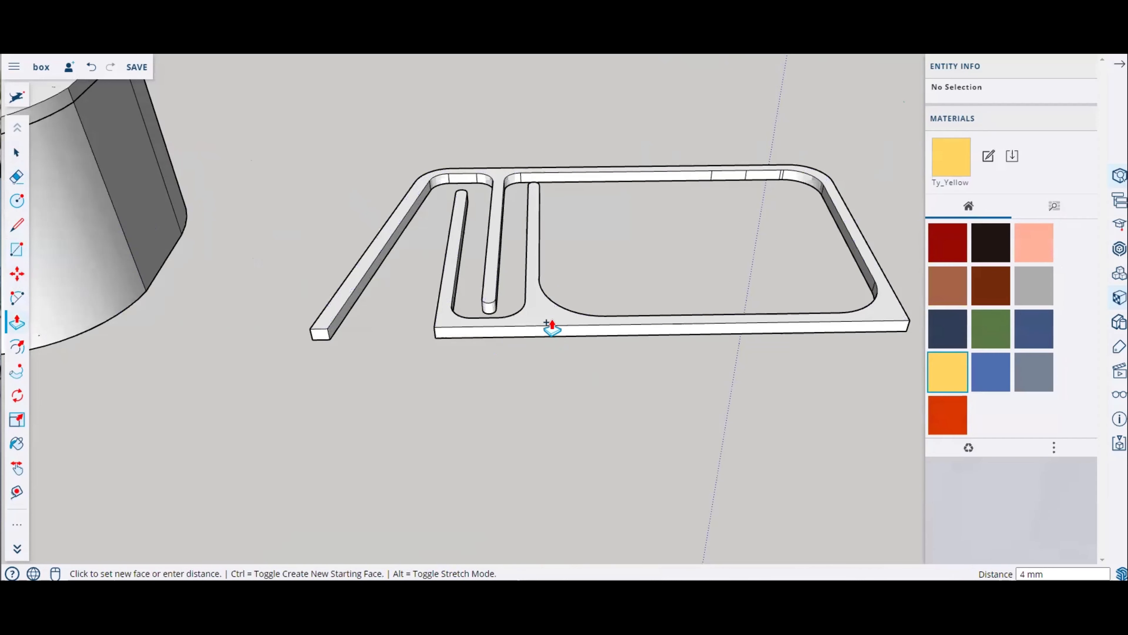
{"action": "key", "text": "ctrl+z"}
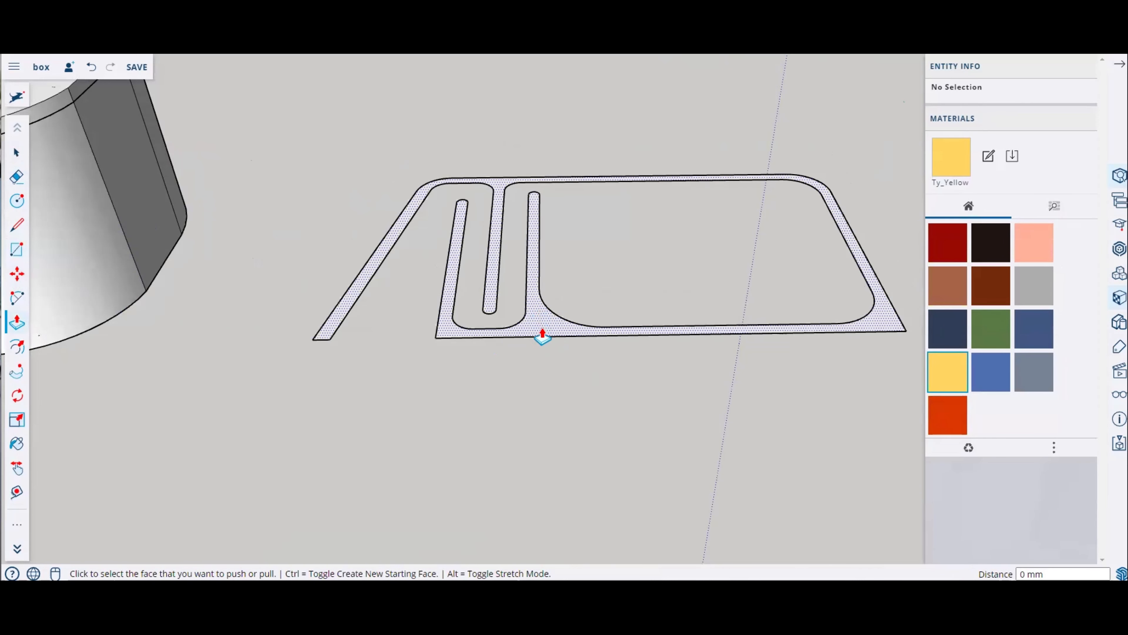
Step: Push/Pull the outline strip up to the height of the spiral walls' top edge
{"action": "left_click", "coordinate": [537, 327]}
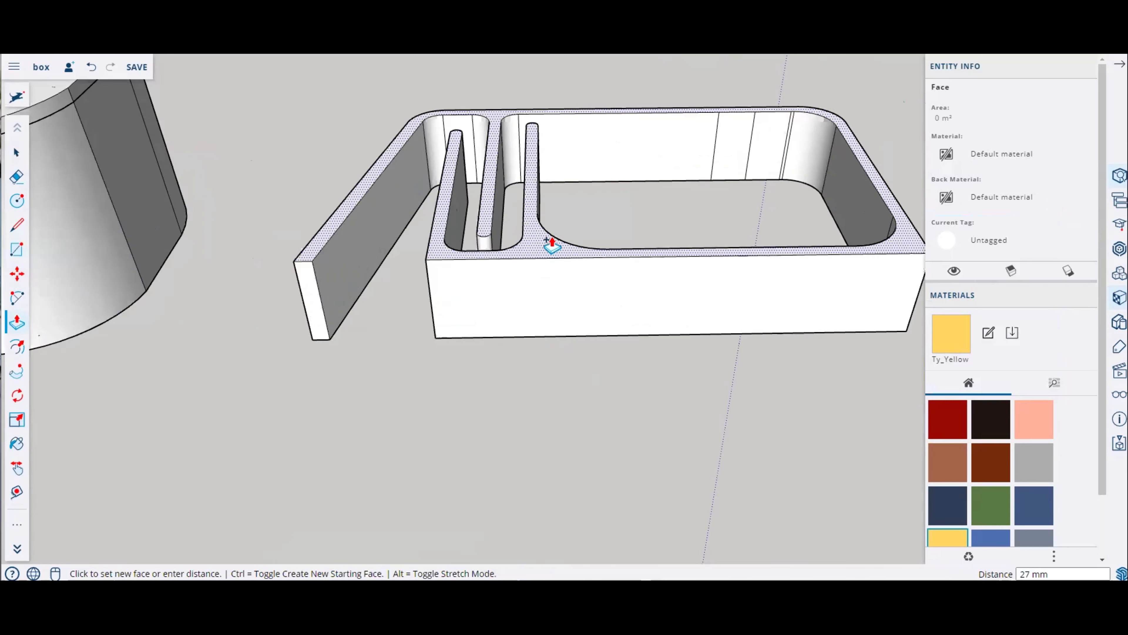
{"action": "scroll", "coordinate": [497, 213], "scroll_direction": "down", "scroll_amount": 3}
{"action": "middle_click_drag", "start_coordinate": [385, 177], "coordinate": [358, 181]}
{"action": "left_click", "coordinate": [354, 189]}
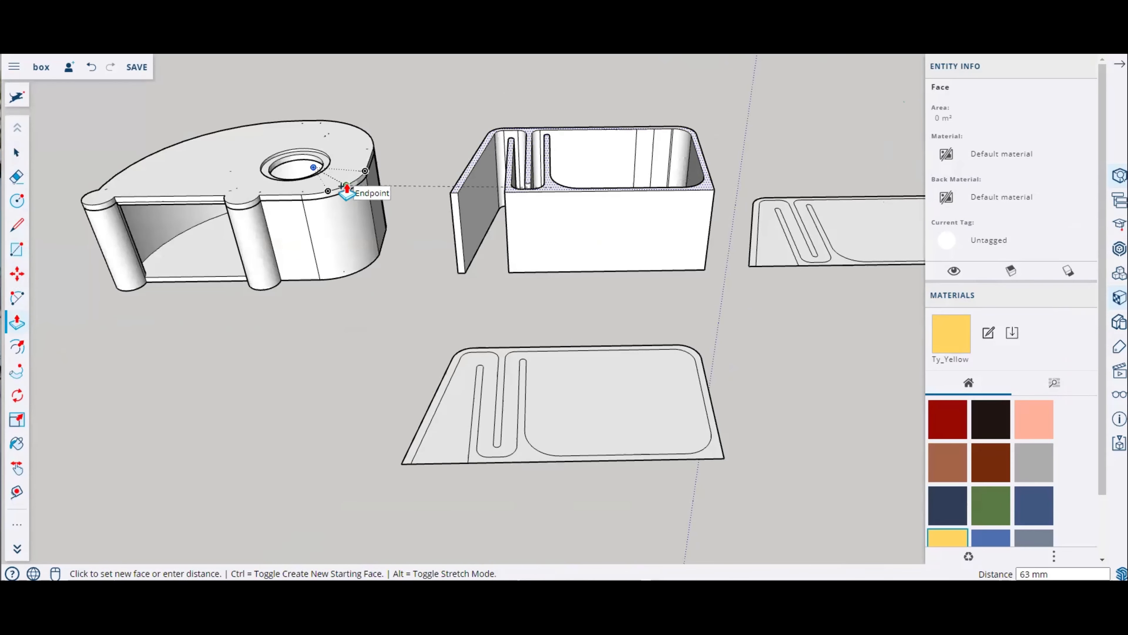
Step: Erase the inner recess and slot outline edges on the front plate copy
{"action": "middle_click_drag", "start_coordinate": [582, 373], "coordinate": [592, 133]}
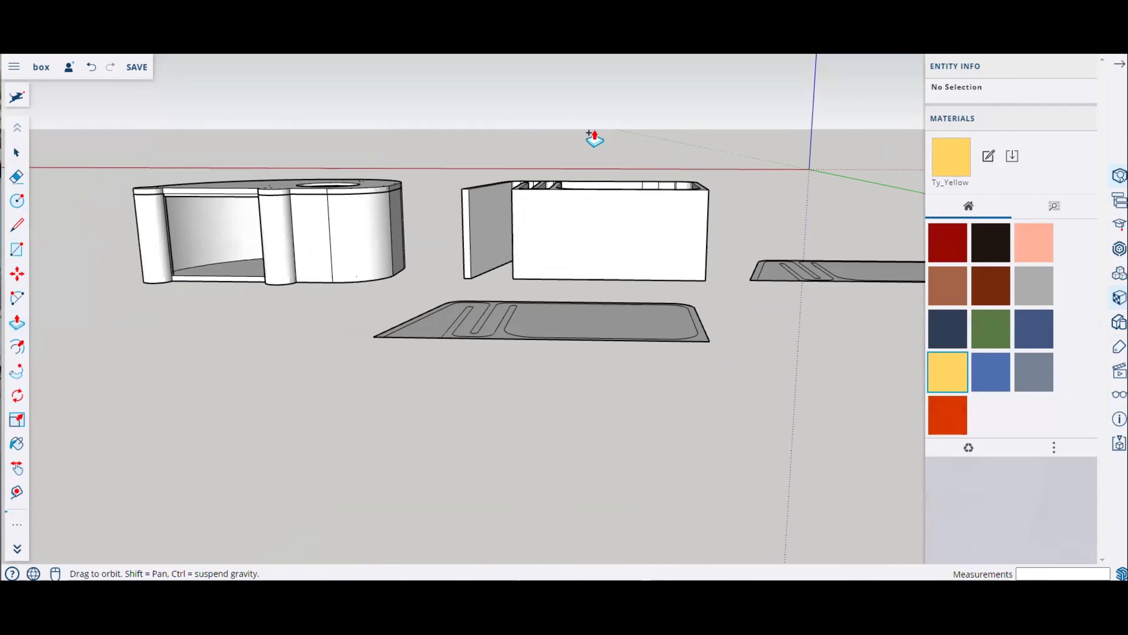
{"action": "scroll", "coordinate": [675, 259], "scroll_direction": "up", "scroll_amount": 5}
{"action": "middle_click_drag", "start_coordinate": [612, 292], "coordinate": [471, 365]}
{"action": "scroll", "coordinate": [499, 332], "scroll_direction": "down", "scroll_amount": 4}
{"action": "scroll", "coordinate": [453, 311], "scroll_direction": "down", "scroll_amount": 4}
{"action": "key", "text": "space"}
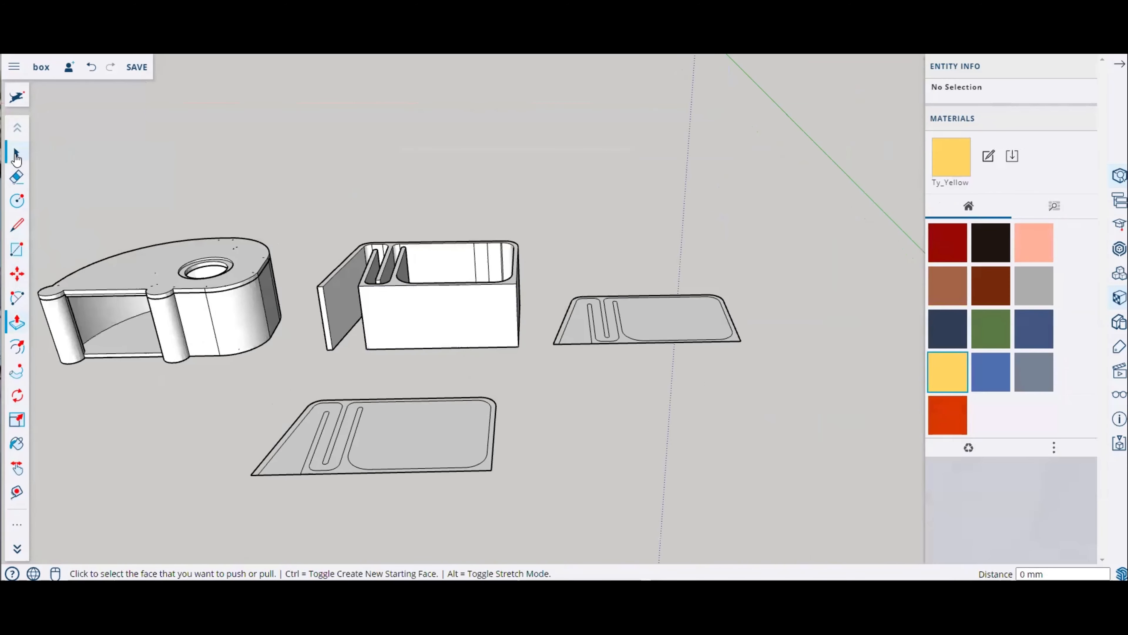
{"action": "scroll", "coordinate": [295, 473], "scroll_direction": "up", "scroll_amount": 4}
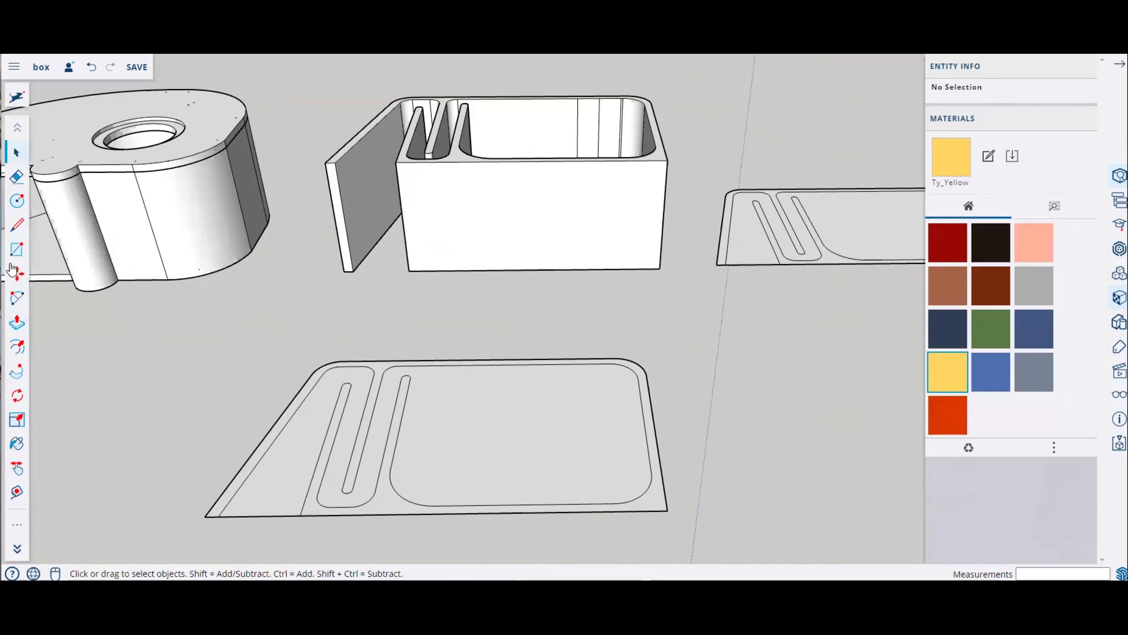
{"action": "scroll", "coordinate": [220, 482], "scroll_direction": "up", "scroll_amount": 2}
{"action": "scroll", "coordinate": [220, 482], "scroll_direction": "up", "scroll_amount": 2}
{"action": "key", "text": "e"}
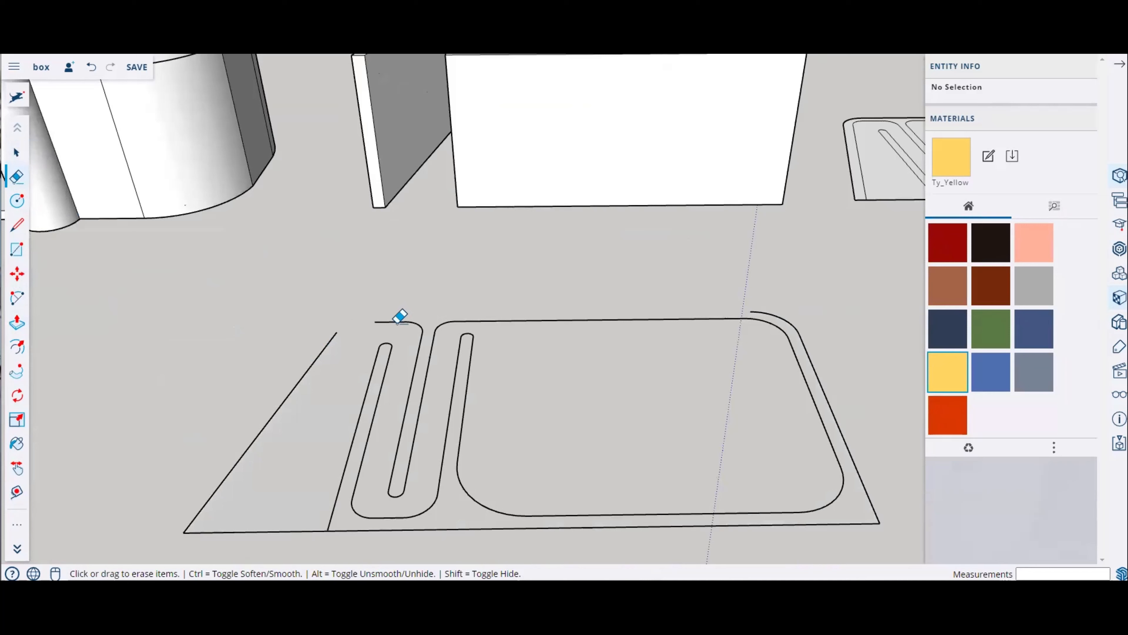
{"action": "key", "text": "ctrl+z"}
{"action": "mouse_move", "coordinate": [460, 464]}
{"action": "left_mouse_down"}
{"action": "mouse_move", "coordinate": [483, 504]}
{"action": "mouse_move", "coordinate": [551, 511]}
{"action": "mouse_move", "coordinate": [831, 492]}
{"action": "mouse_move", "coordinate": [848, 455]}
{"action": "mouse_move", "coordinate": [776, 320]}
{"action": "mouse_move", "coordinate": [480, 329]}
{"action": "left_mouse_up"}
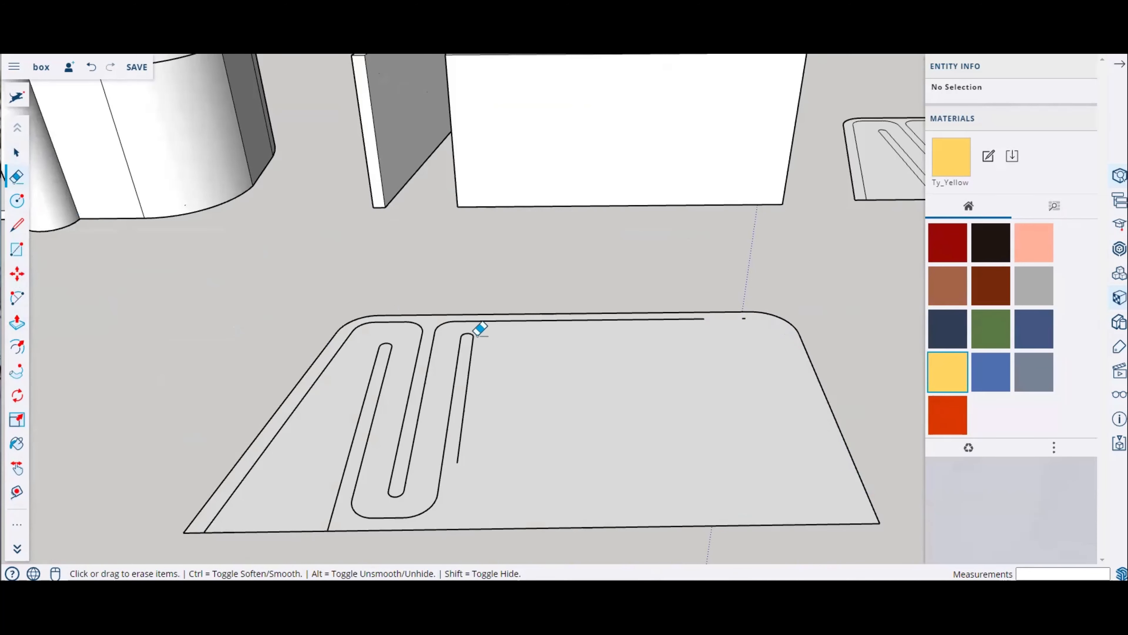
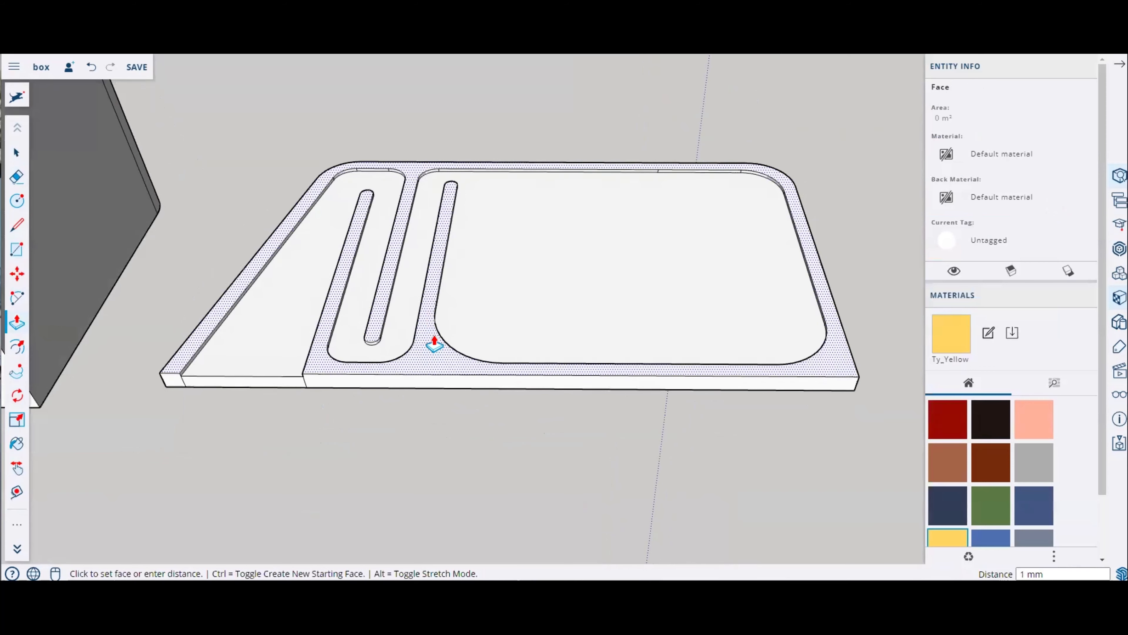
Step: Move the plate copy onto the top of the box, snapping its corner to the box's corner
{"action": "key", "text": "Escape"}
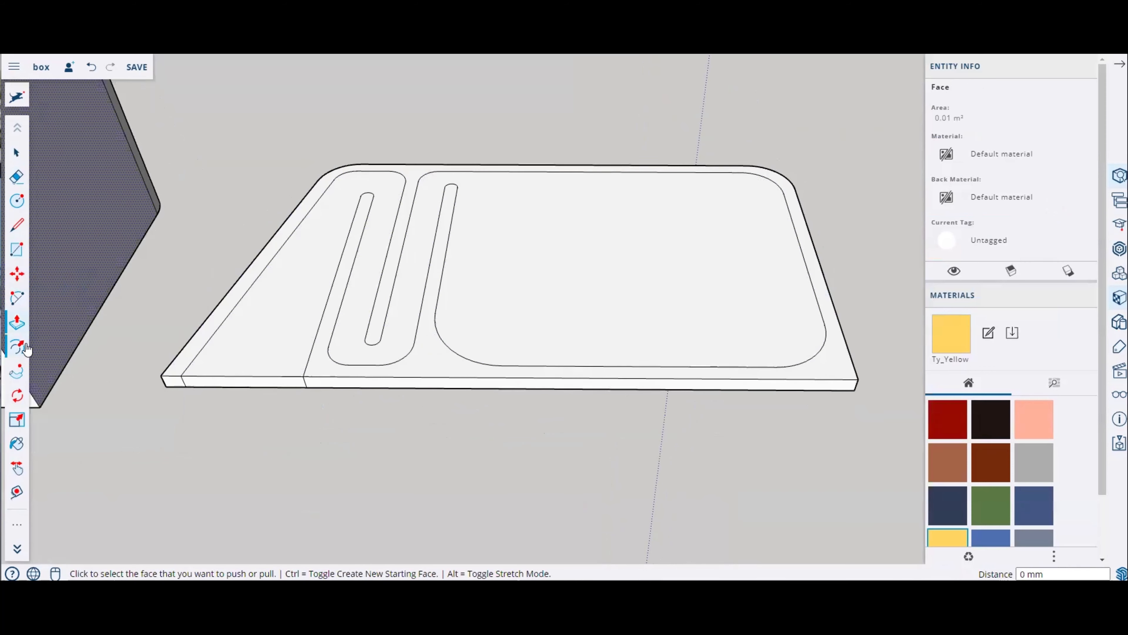
{"action": "left_click", "coordinate": [16, 347]}
{"action": "scroll", "coordinate": [282, 345], "scroll_direction": "up", "scroll_amount": 3}
{"action": "left_click", "coordinate": [212, 294]}
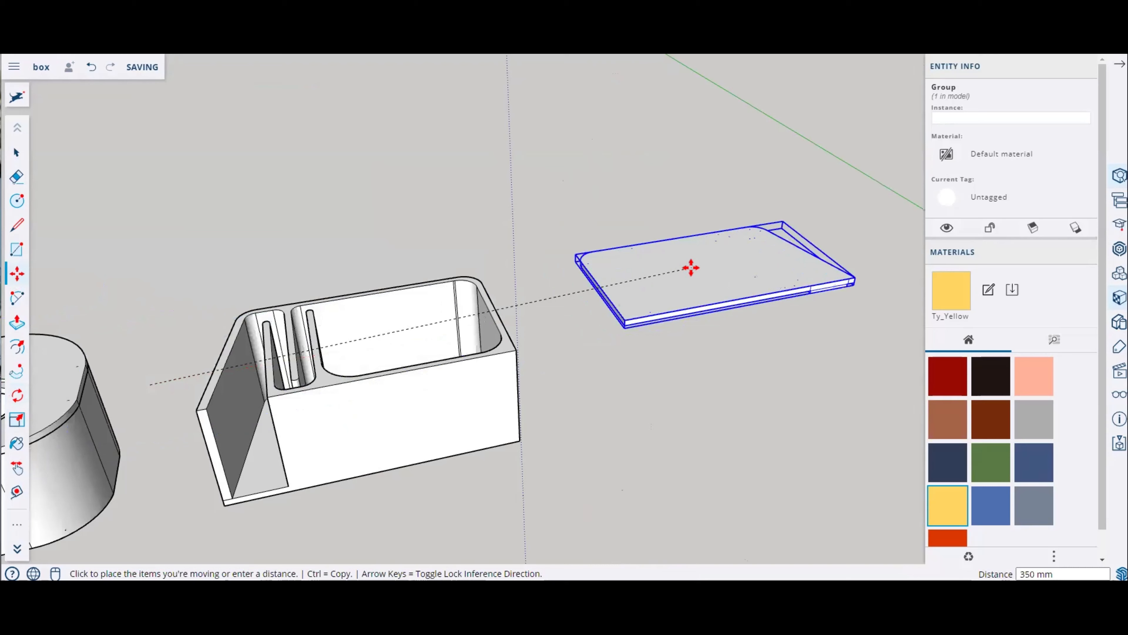
{"action": "key", "text": "Escape"}
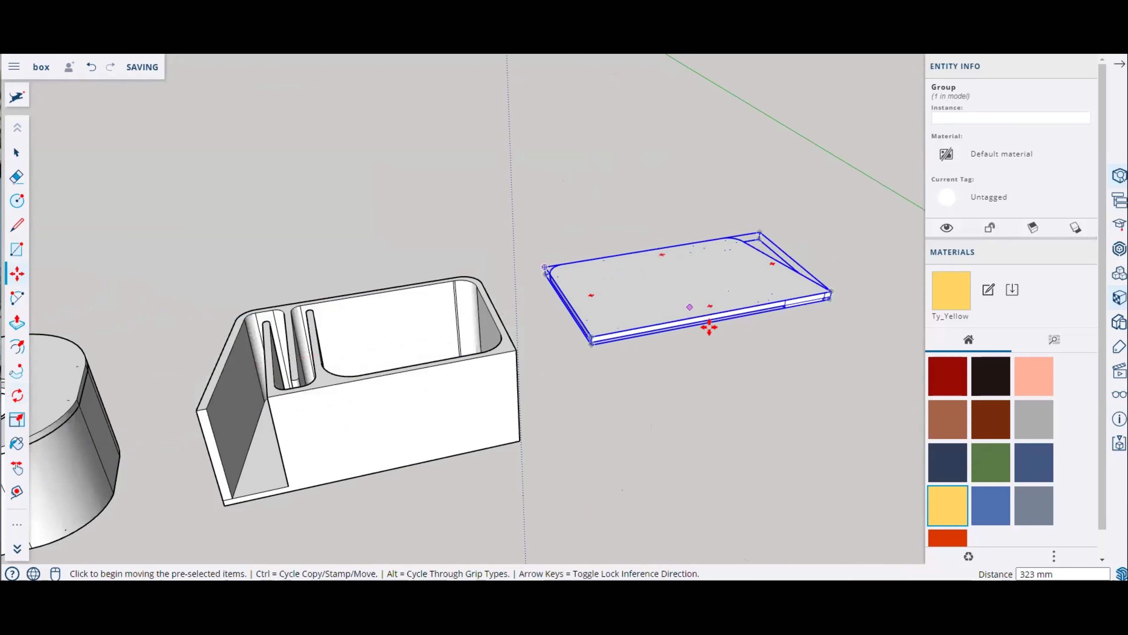
{"action": "scroll", "coordinate": [591, 337], "scroll_direction": "up", "scroll_amount": 5}
{"action": "left_click", "coordinate": [594, 336]}
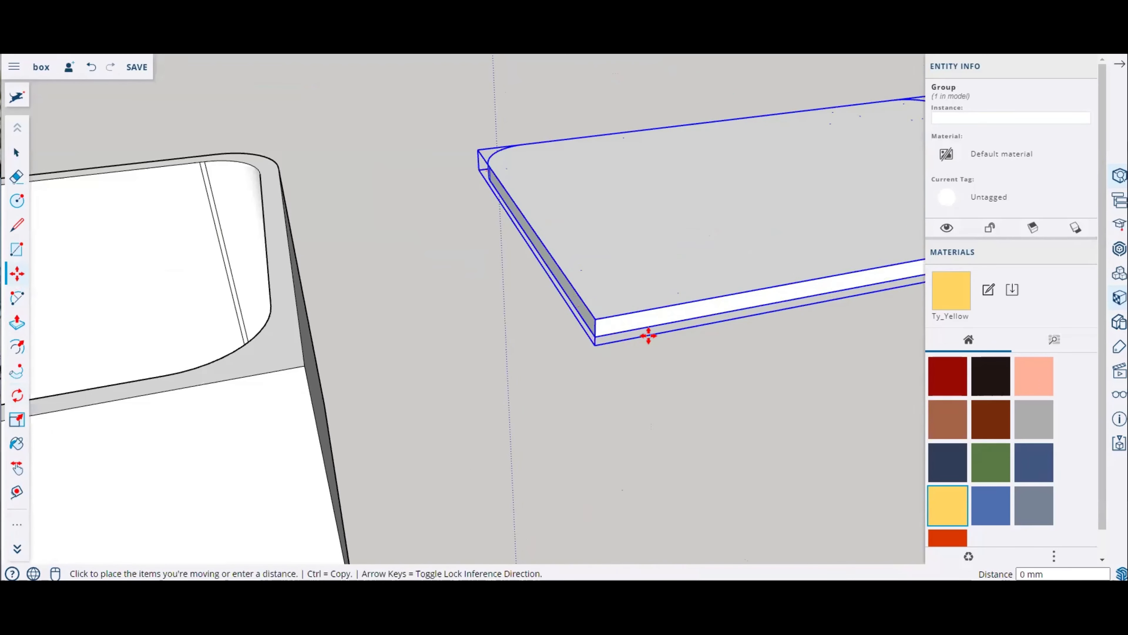
{"action": "scroll", "coordinate": [701, 323], "scroll_direction": "down", "scroll_amount": 6}
{"action": "scroll", "coordinate": [412, 374], "scroll_direction": "up", "scroll_amount": 3}
{"action": "scroll", "coordinate": [411, 373], "scroll_direction": "up", "scroll_amount": 3}
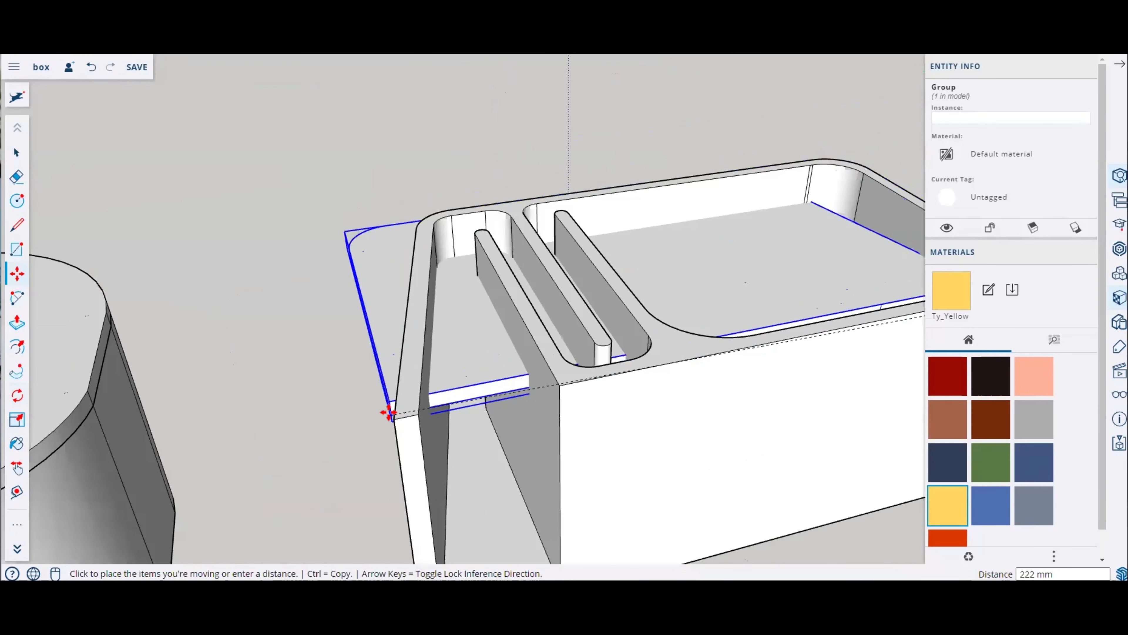
{"action": "left_click", "coordinate": [384, 412]}
{"action": "scroll", "coordinate": [186, 382], "scroll_direction": "down", "scroll_amount": 6}
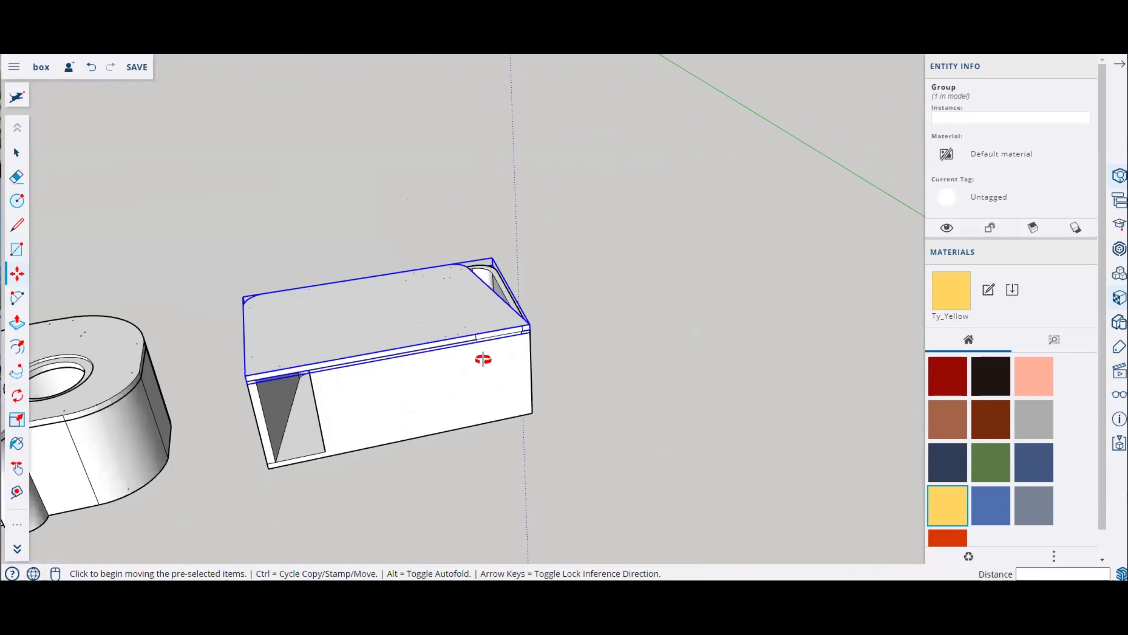
Step: Flip the lid plate over its edge with the Scale tool, mirroring it along the red axis
{"action": "middle_click_drag", "start_coordinate": [483, 358], "coordinate": [441, 453]}
{"action": "scroll", "coordinate": [39, 312], "scroll_direction": "up", "scroll_amount": 1}
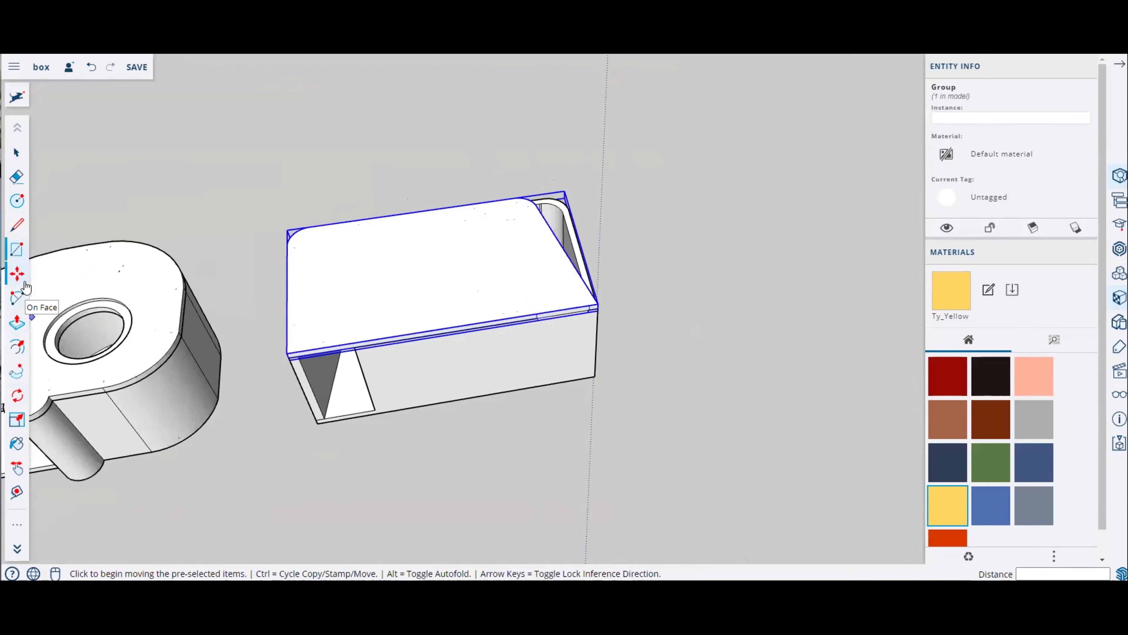
{"action": "left_click", "coordinate": [22, 426]}
{"action": "middle_click_drag", "start_coordinate": [426, 285], "coordinate": [275, 391]}
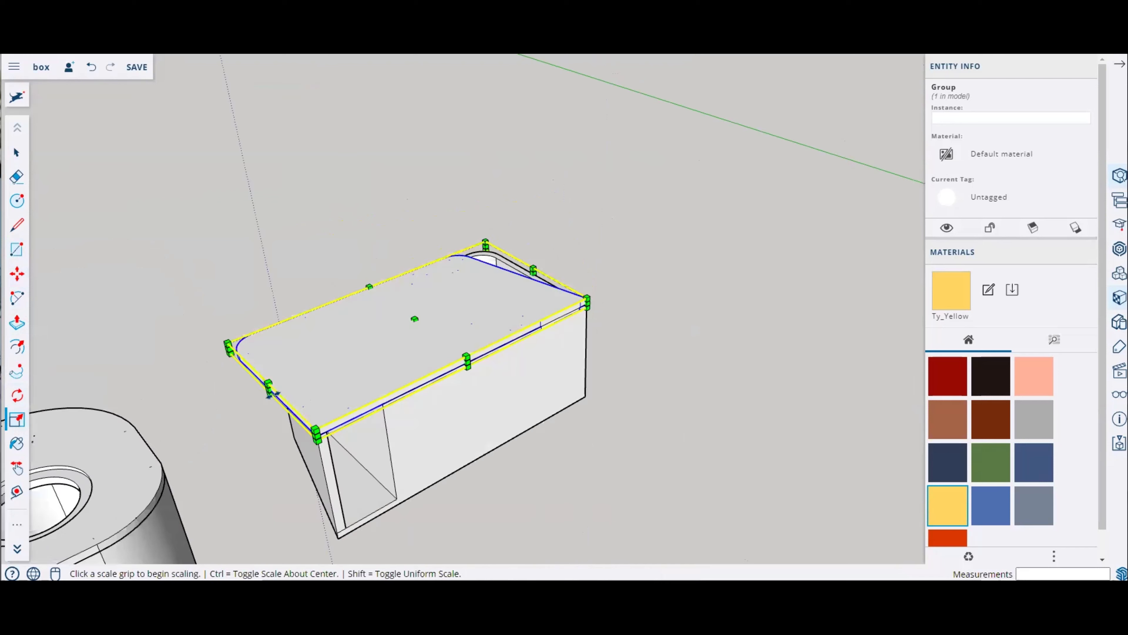
{"action": "left_click", "coordinate": [271, 394]}
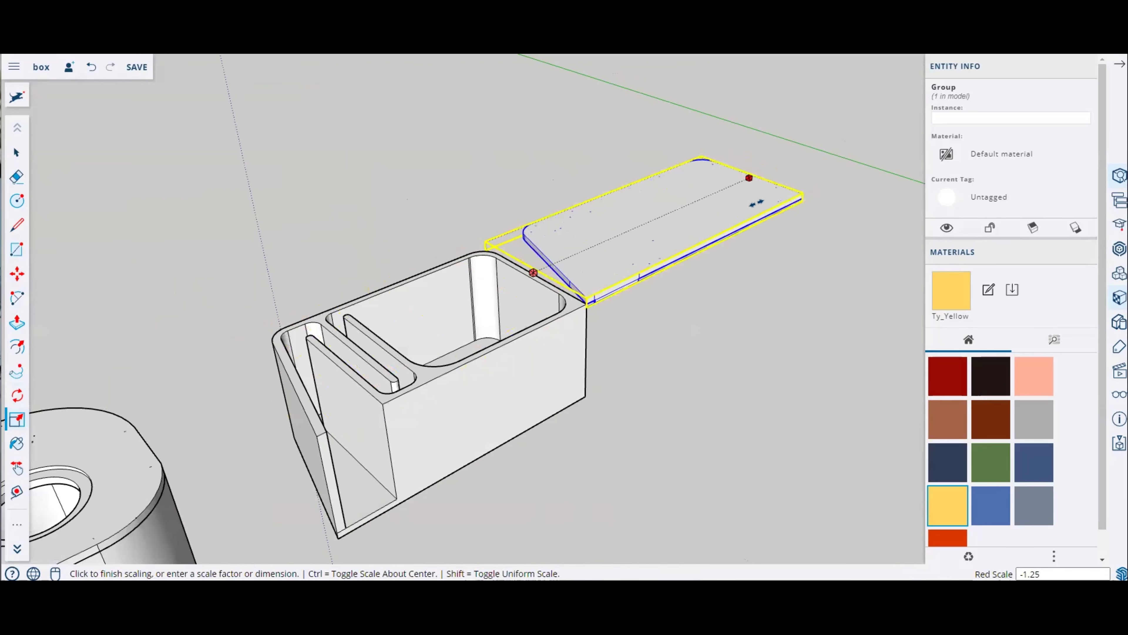
{"action": "left_click", "coordinate": [721, 227]}
Step: Move the flipped lid back onto the top of the box, aligning it with the walls
{"action": "left_click", "coordinate": [40, 295]}
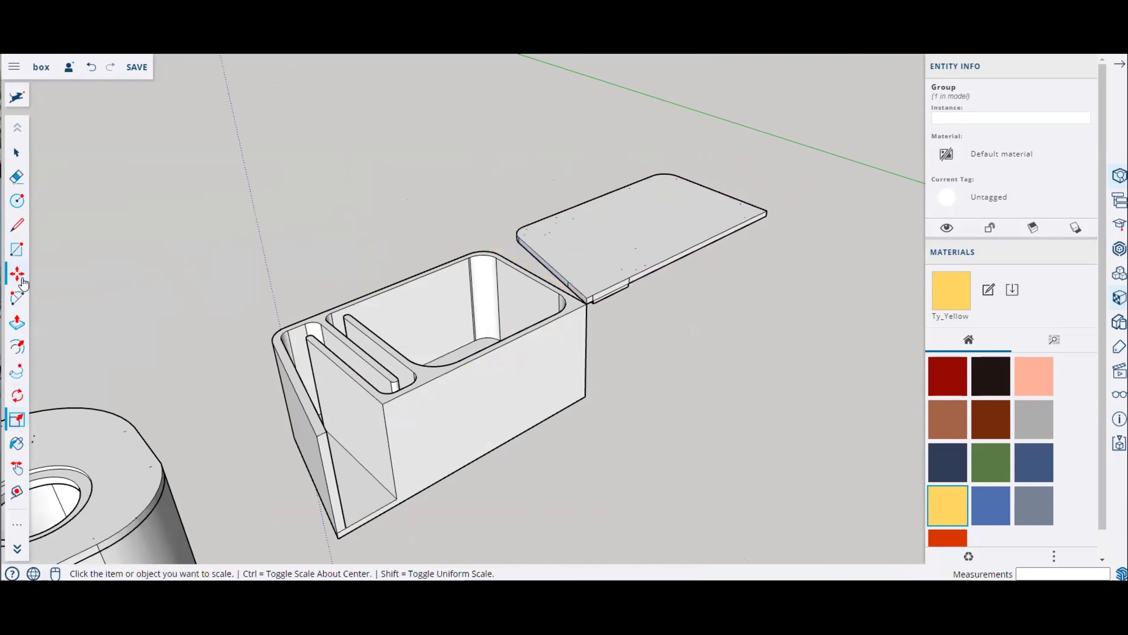
{"action": "left_click", "coordinate": [18, 275]}
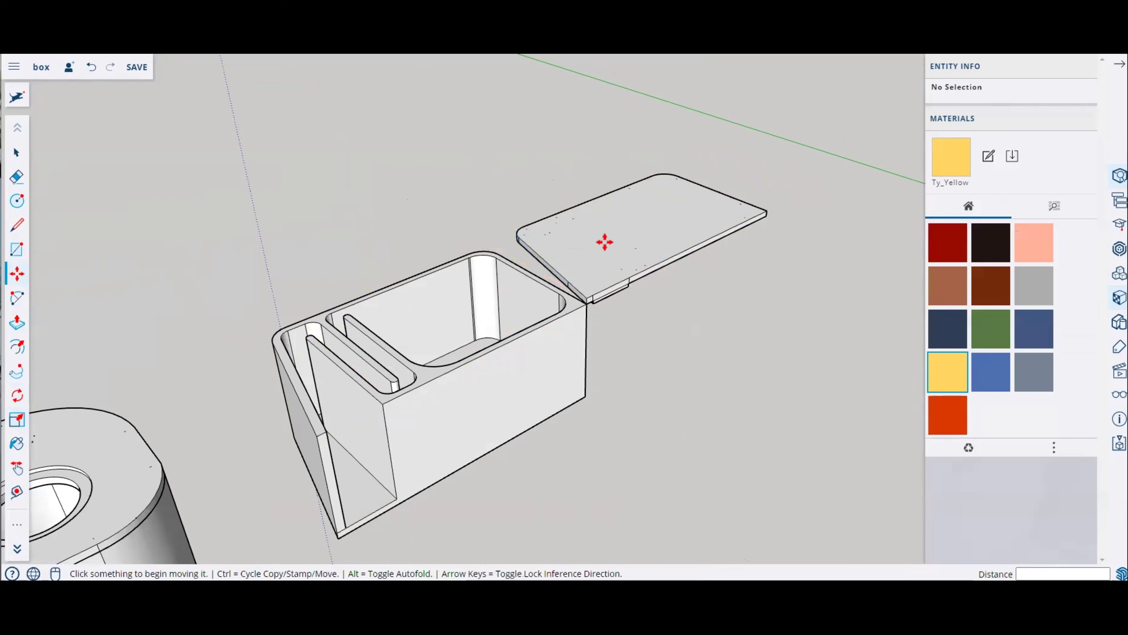
{"action": "left_click", "coordinate": [587, 306]}
{"action": "left_click", "coordinate": [585, 305]}
{"action": "scroll", "coordinate": [586, 305], "scroll_direction": "up", "scroll_amount": 8}
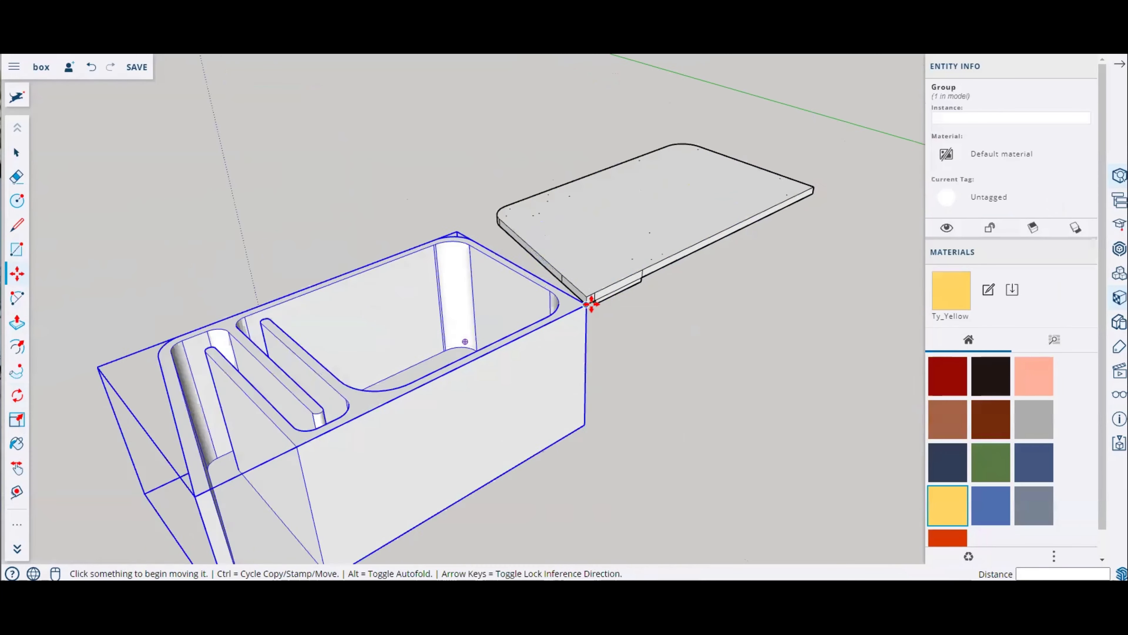
{"action": "left_click", "coordinate": [585, 306]}
{"action": "scroll", "coordinate": [707, 314], "scroll_direction": "down", "scroll_amount": 6}
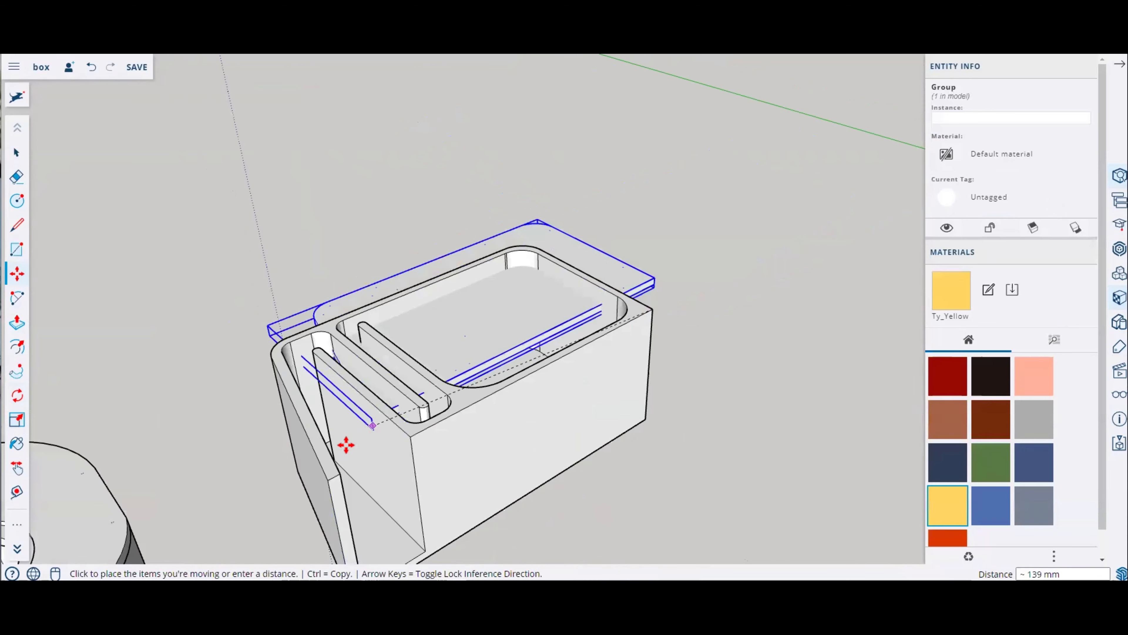
{"action": "scroll", "coordinate": [345, 446], "scroll_direction": "up", "scroll_amount": 3}
{"action": "left_click", "coordinate": [298, 524]}
{"action": "middle_click_drag", "start_coordinate": [400, 489], "coordinate": [247, 264]}
{"action": "scroll", "coordinate": [266, 275], "scroll_direction": "up", "scroll_amount": 3}
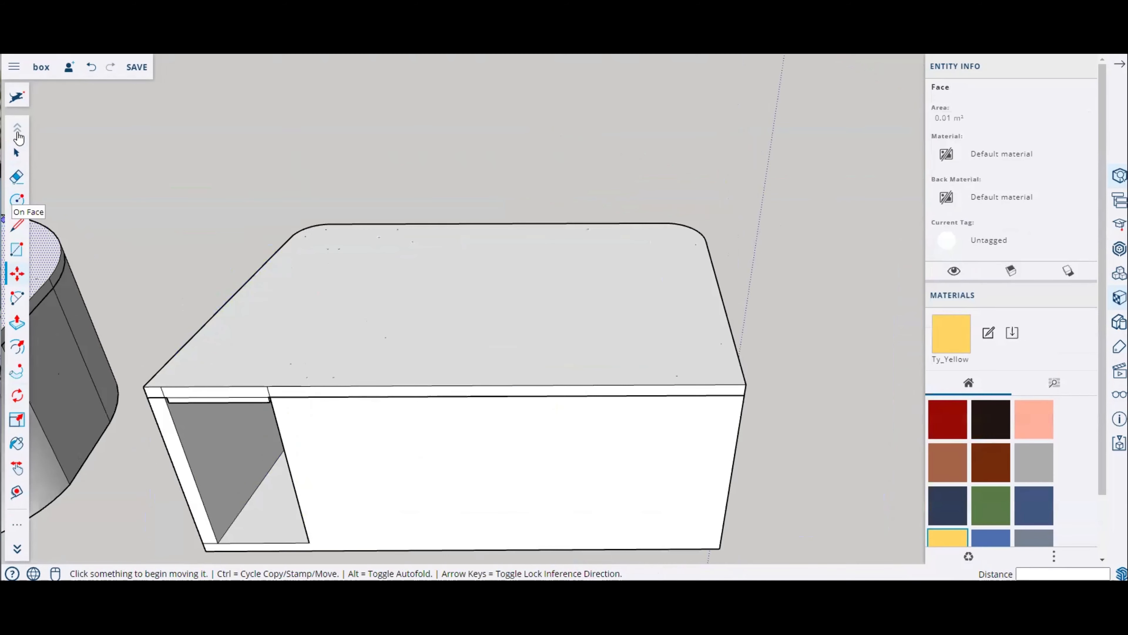
Step: Open the box lid group for editing to inspect it, then close it again
{"action": "left_click", "coordinate": [16, 153]}
{"action": "left_click", "coordinate": [555, 313]}
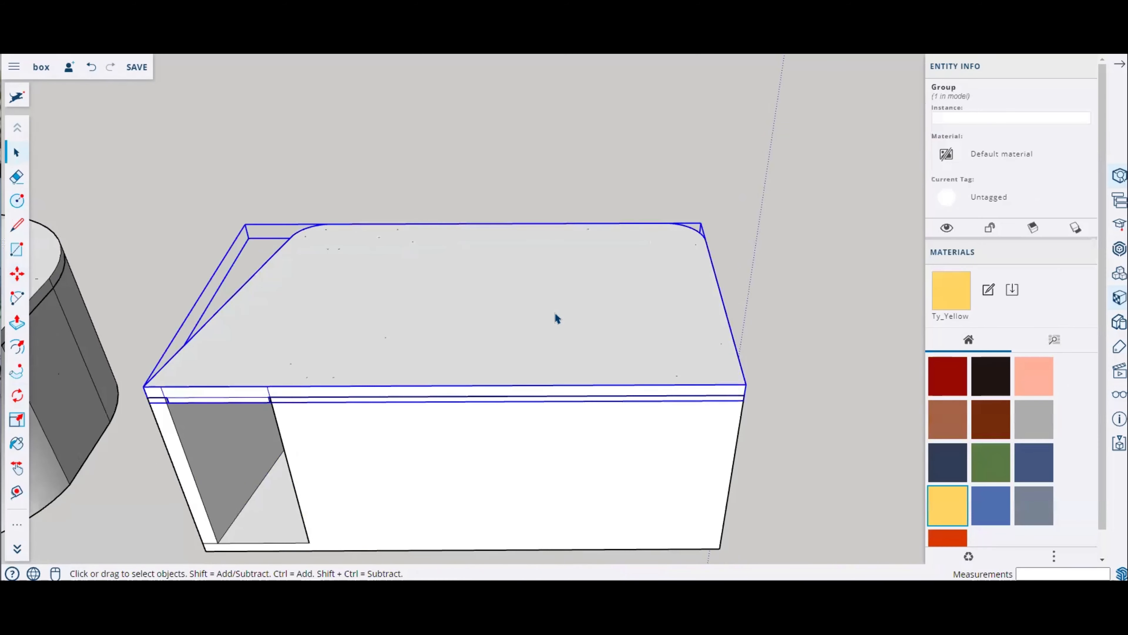
{"action": "scroll", "coordinate": [555, 316], "scroll_direction": "down", "scroll_amount": 3}
{"action": "scroll", "coordinate": [561, 320], "scroll_direction": "up", "scroll_amount": 1}
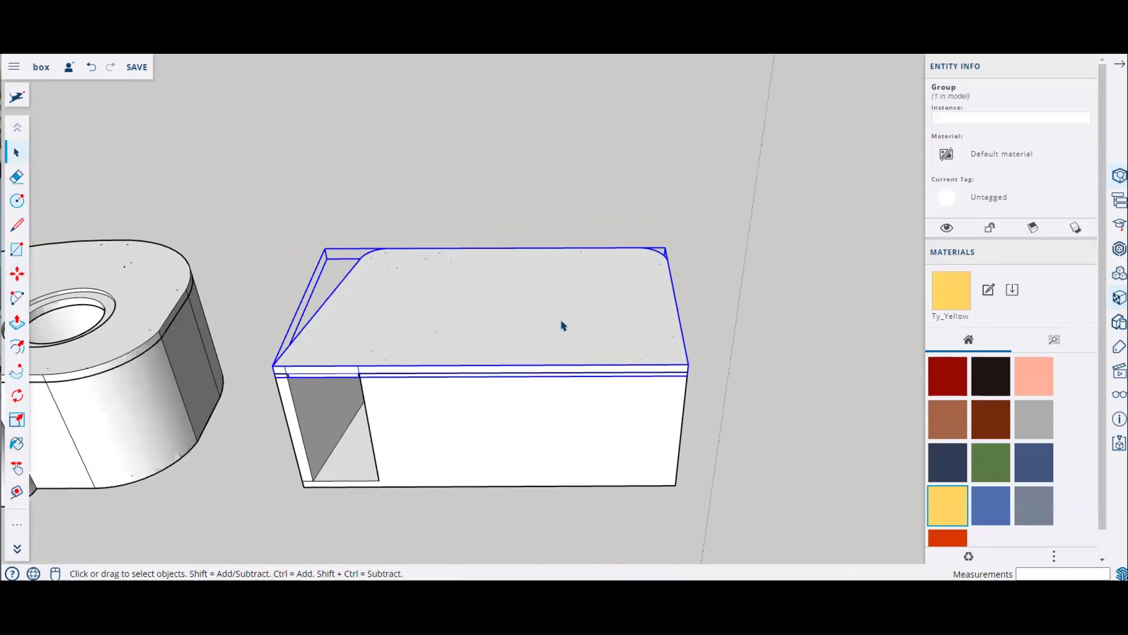
{"action": "scroll", "coordinate": [560, 321], "scroll_direction": "up", "scroll_amount": 2}
{"action": "right_click", "coordinate": [561, 321]}
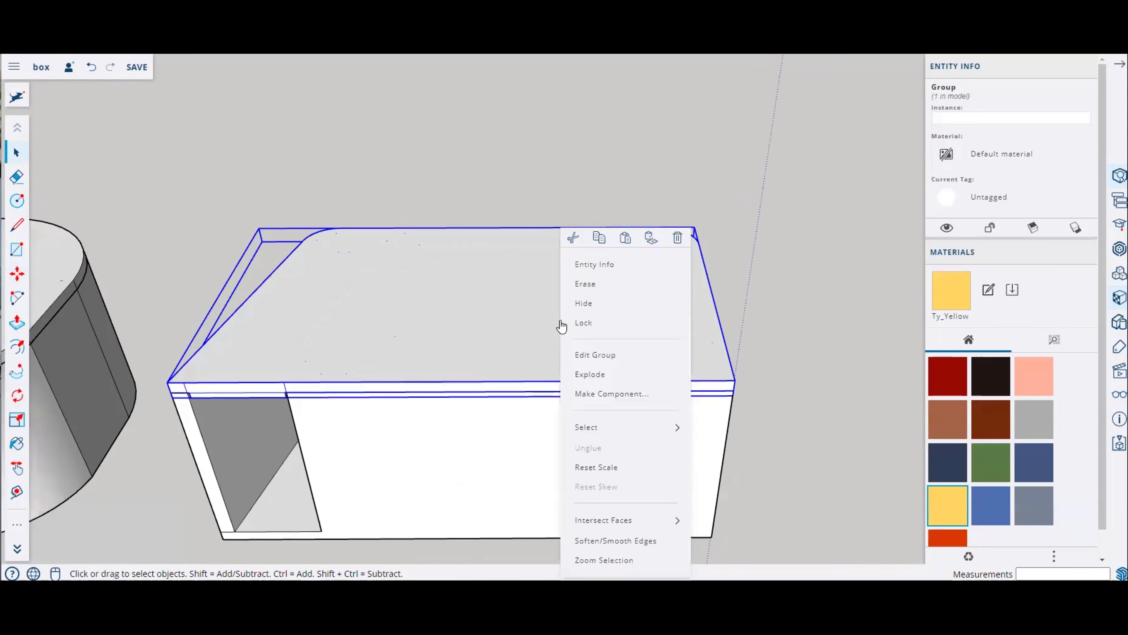
{"action": "left_click", "coordinate": [602, 355]}
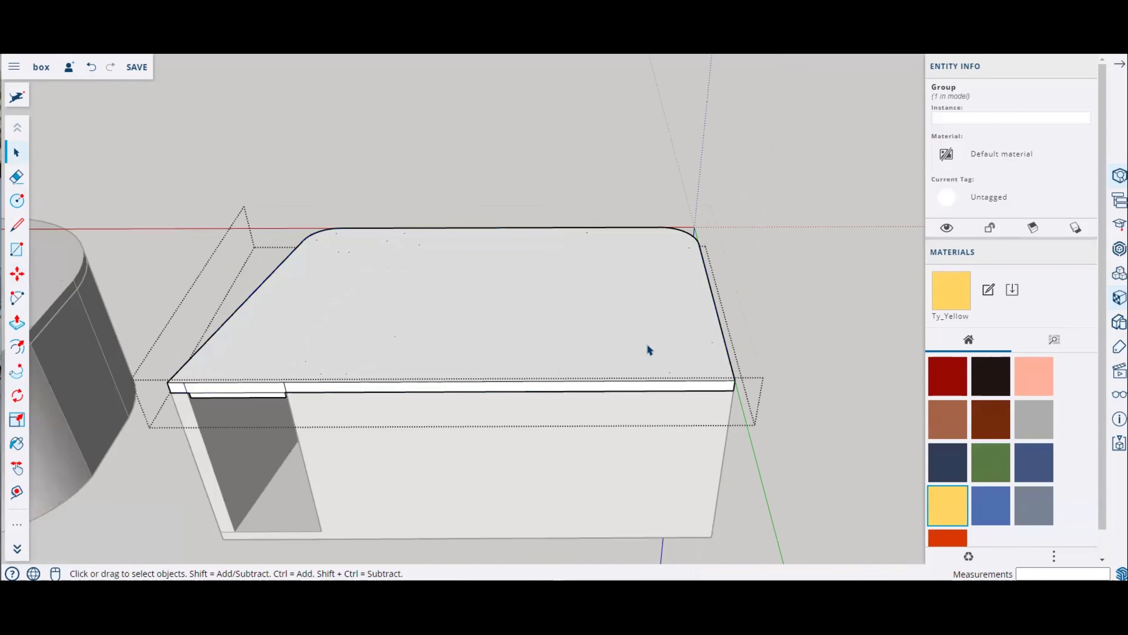
{"action": "scroll", "coordinate": [647, 343], "scroll_direction": "down", "scroll_amount": 4}
{"action": "left_click", "coordinate": [759, 353]}
{"action": "left_click", "coordinate": [305, 352]}
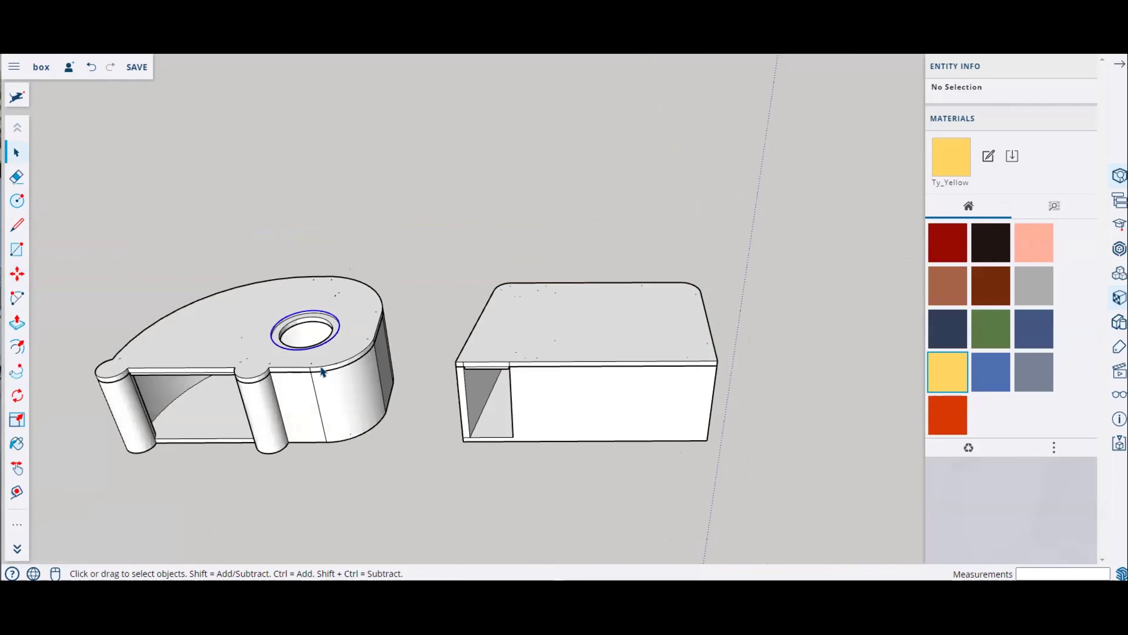
Step: Select the spiral walls' top plate geometry and make it into a group
{"action": "left_click", "coordinate": [326, 402]}
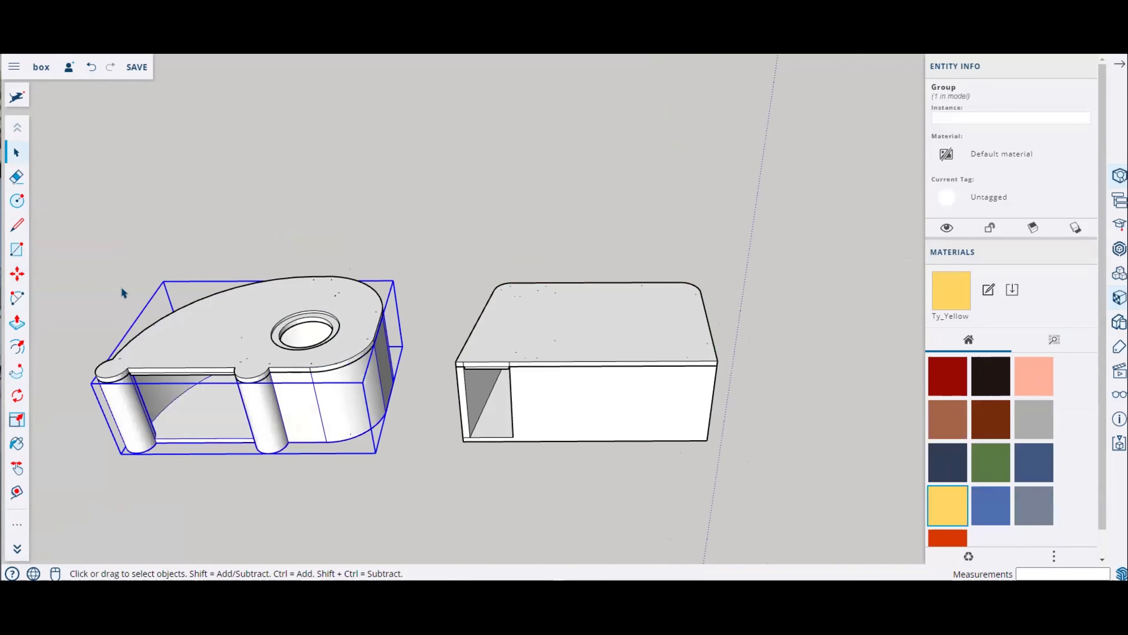
{"action": "middle_click_drag", "start_coordinate": [535, 388], "coordinate": [511, 424]}
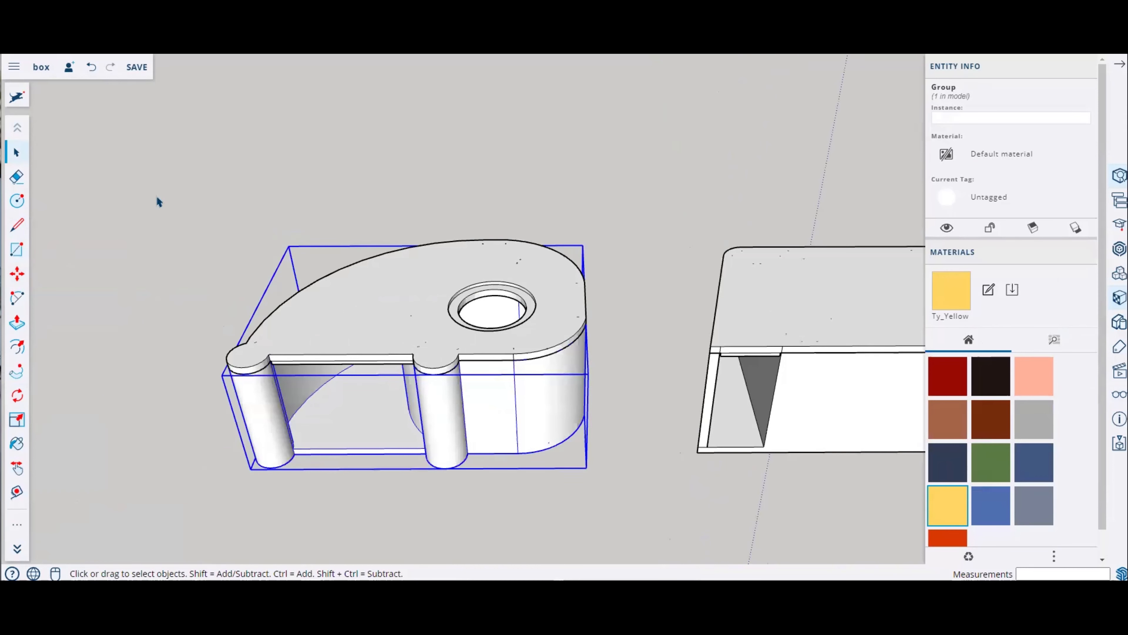
{"action": "left_click_drag", "start_coordinate": [138, 162], "coordinate": [620, 436]}
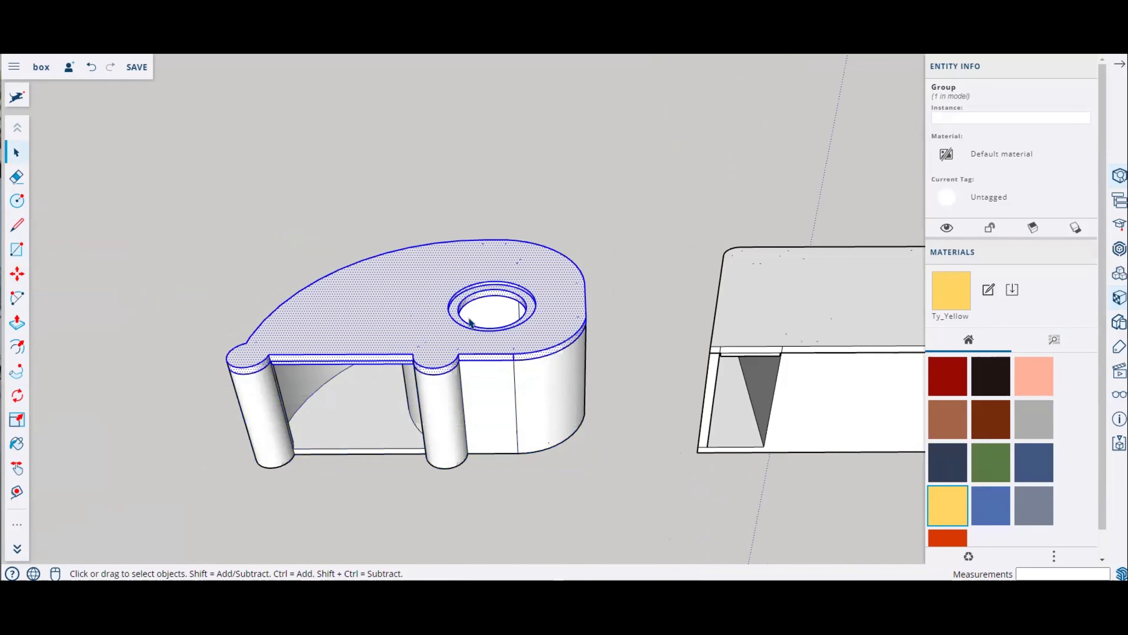
{"action": "right_click", "coordinate": [430, 310]}
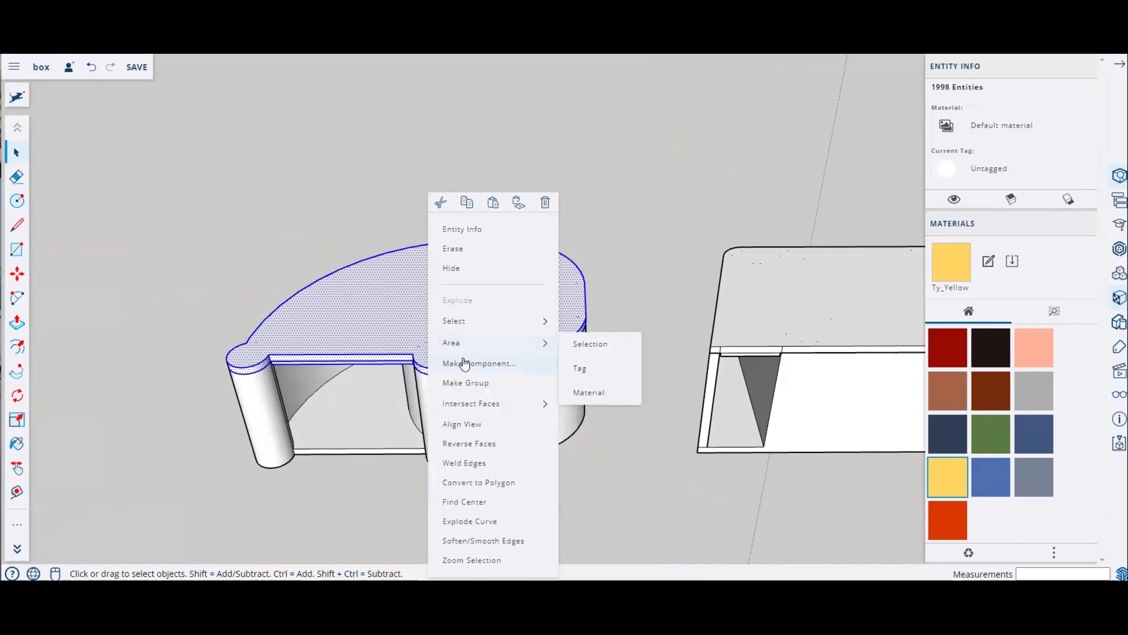
{"action": "left_click", "coordinate": [469, 383]}
Step: Open the box lid group for editing and draw a circle on its top face
{"action": "scroll", "coordinate": [275, 318], "scroll_direction": "down", "scroll_amount": 1}
{"action": "scroll", "coordinate": [140, 293], "scroll_direction": "down", "scroll_amount": 4}
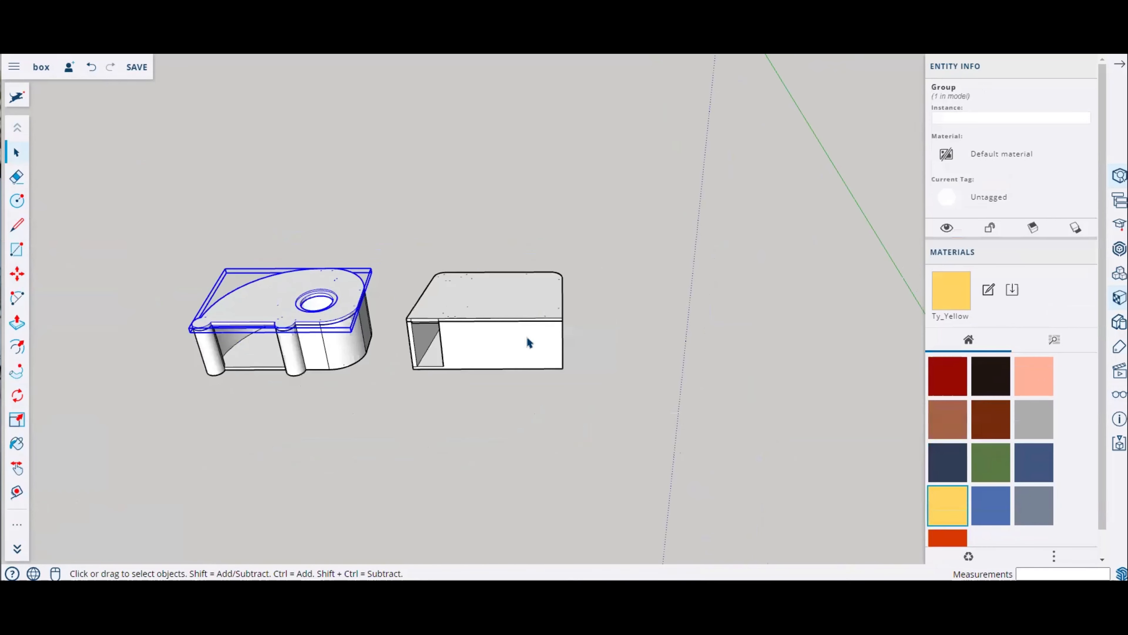
{"action": "scroll", "coordinate": [528, 336], "scroll_direction": "up", "scroll_amount": 3}
{"action": "middle_click", "coordinate": [531, 336]}
{"action": "scroll", "coordinate": [457, 298], "scroll_direction": "up", "scroll_amount": 1}
{"action": "scroll", "coordinate": [457, 298], "scroll_direction": "up", "scroll_amount": 1}
{"action": "left_click", "coordinate": [467, 297]}
{"action": "right_click", "coordinate": [466, 297]}
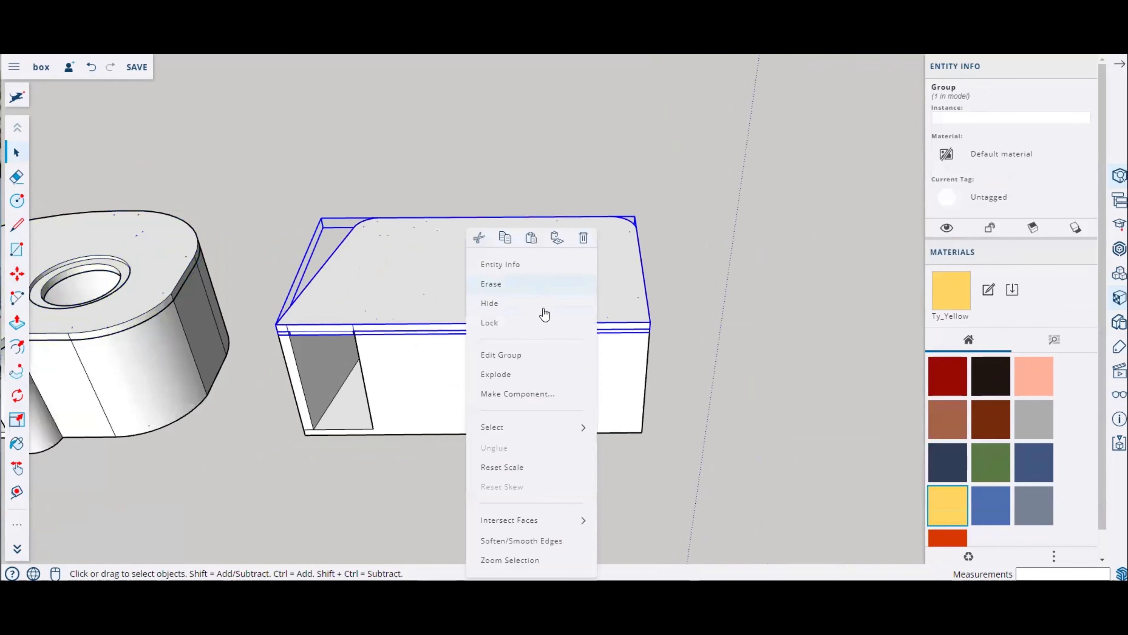
{"action": "left_click", "coordinate": [535, 362]}
{"action": "middle_click_drag", "start_coordinate": [534, 360], "coordinate": [247, 275]}
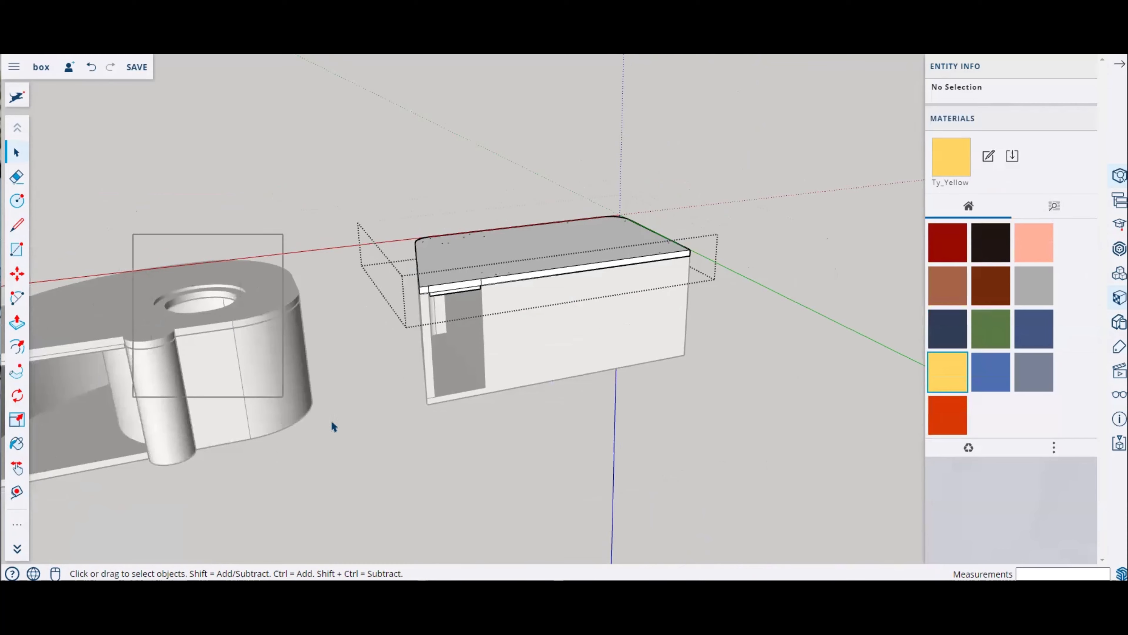
{"action": "scroll", "coordinate": [546, 285], "scroll_direction": "up", "scroll_amount": 3}
{"action": "scroll", "coordinate": [547, 284], "scroll_direction": "up", "scroll_amount": 3}
{"action": "middle_click_drag", "start_coordinate": [604, 262], "coordinate": [783, 342]}
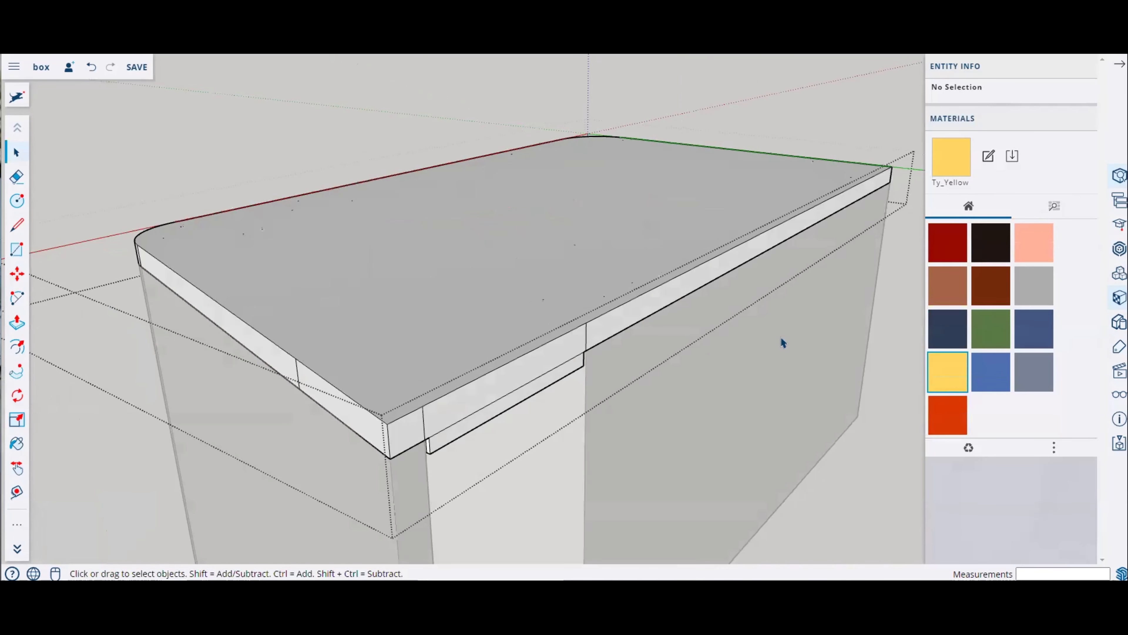
{"action": "middle_click_drag", "start_coordinate": [595, 321], "coordinate": [690, 308]}
{"action": "scroll", "coordinate": [428, 281], "scroll_direction": "down", "scroll_amount": 4}
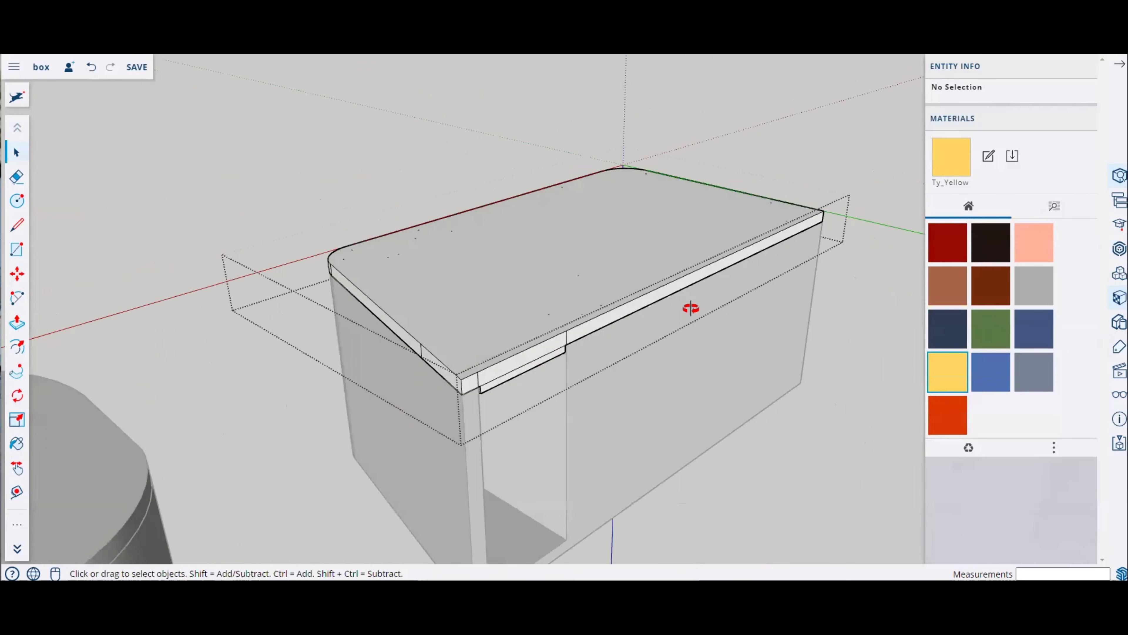
{"action": "middle_click_drag", "start_coordinate": [563, 354], "coordinate": [358, 414]}
{"action": "left_click", "coordinate": [16, 201]}
{"action": "middle_click_drag", "start_coordinate": [662, 252], "coordinate": [711, 293]}
{"action": "left_click", "coordinate": [707, 253]}
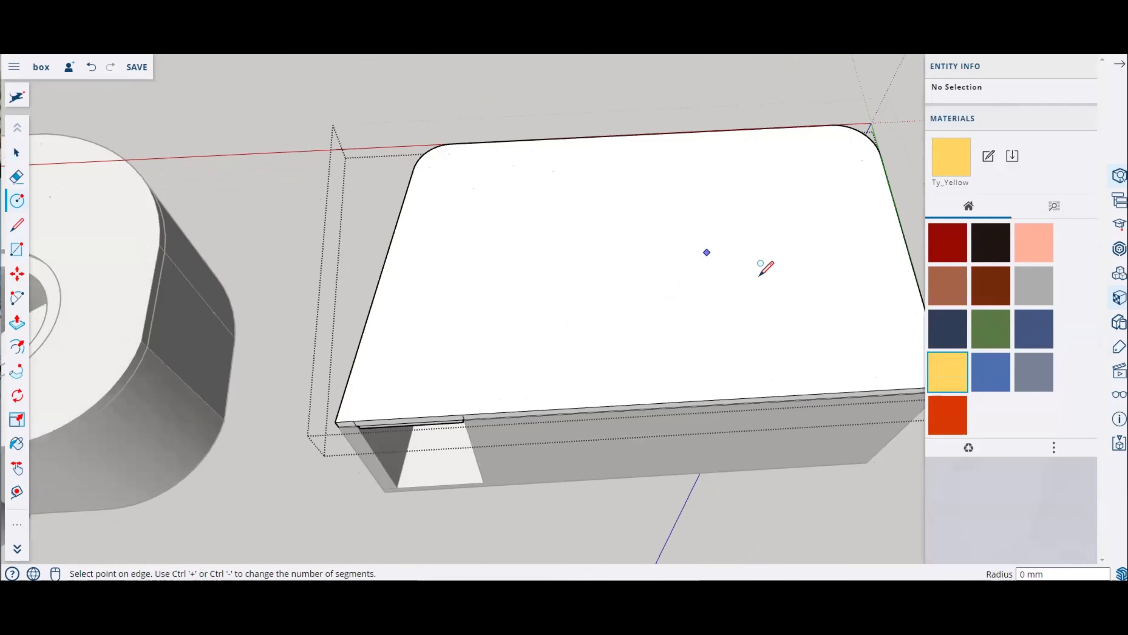
{"action": "left_click", "coordinate": [800, 285]}
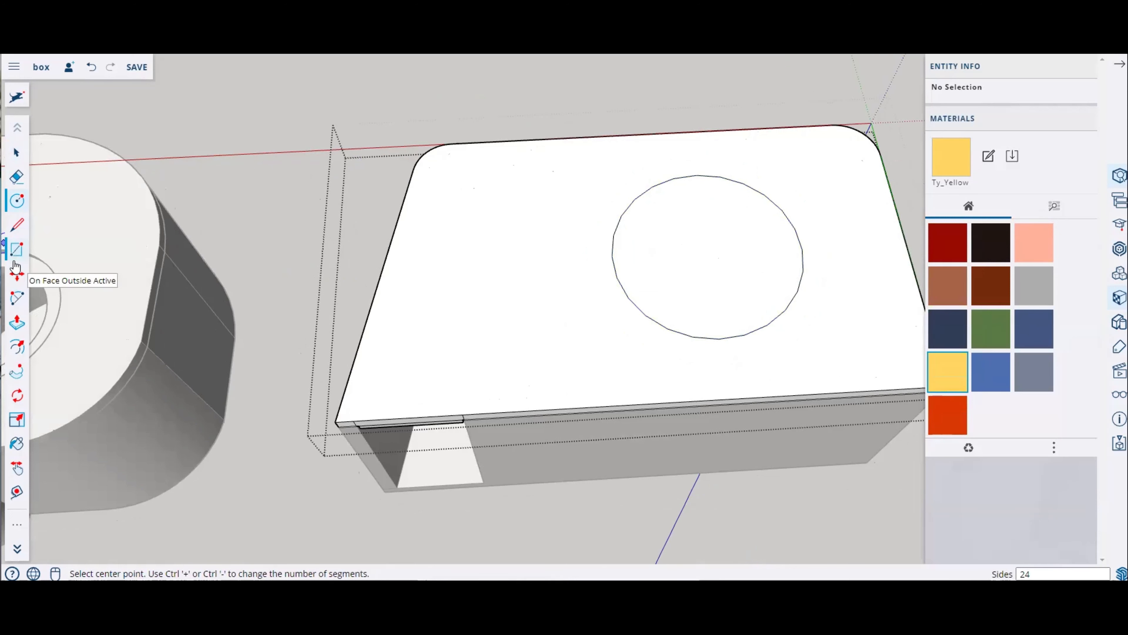
Step: Move the circle about 22 mm toward the lid's right edge
{"action": "left_click", "coordinate": [17, 153]}
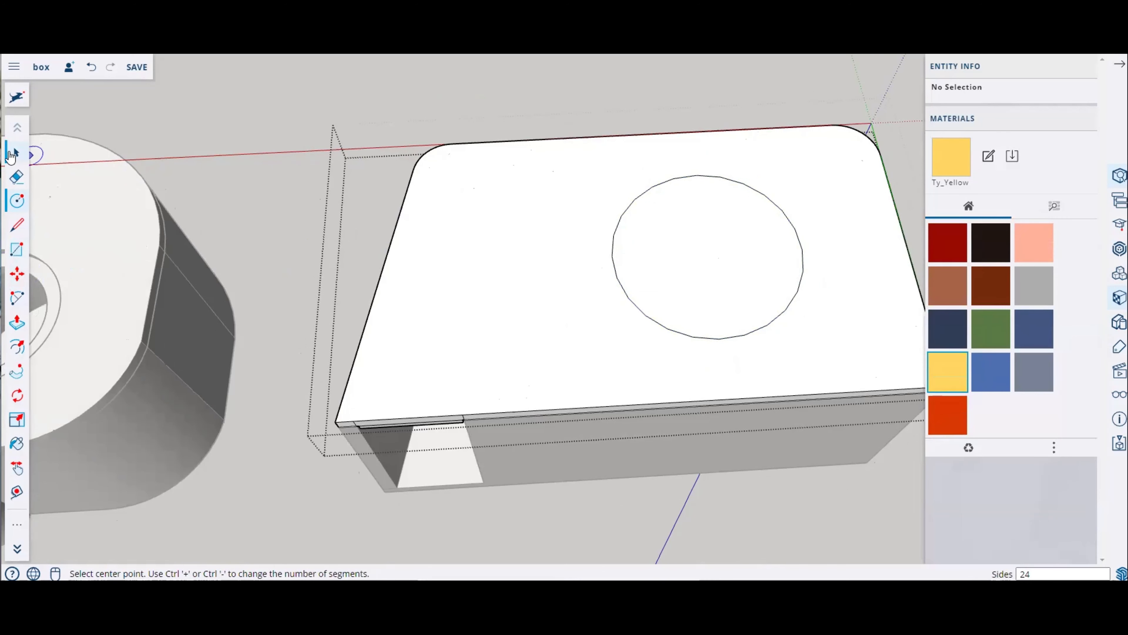
{"action": "left_click", "coordinate": [647, 256]}
{"action": "left_click", "coordinate": [16, 274]}
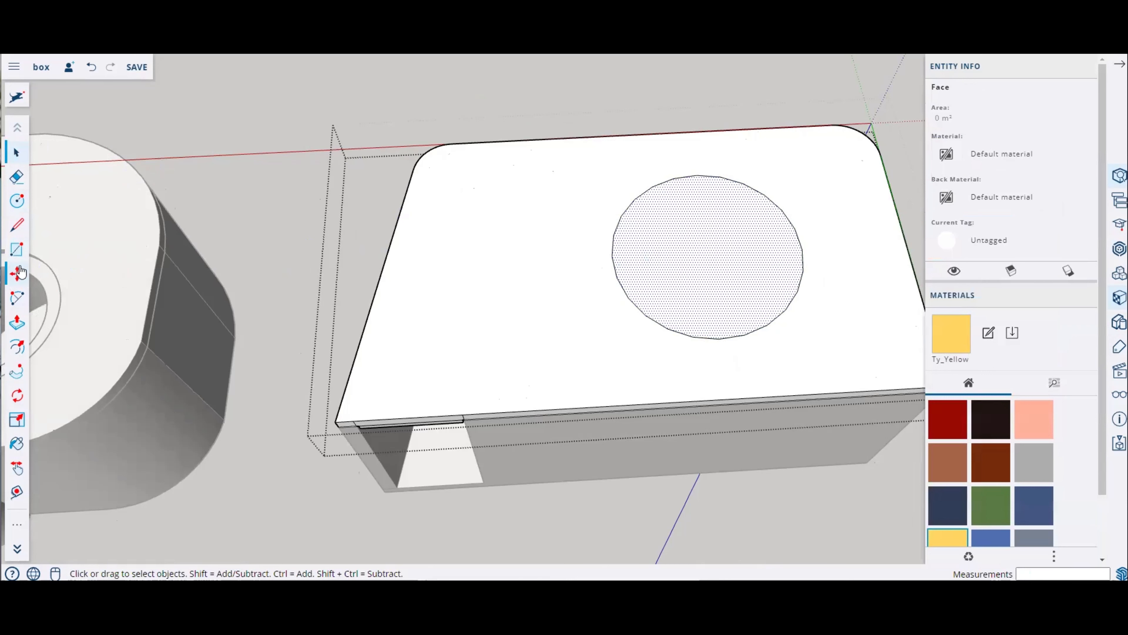
{"action": "left_click", "coordinate": [710, 269]}
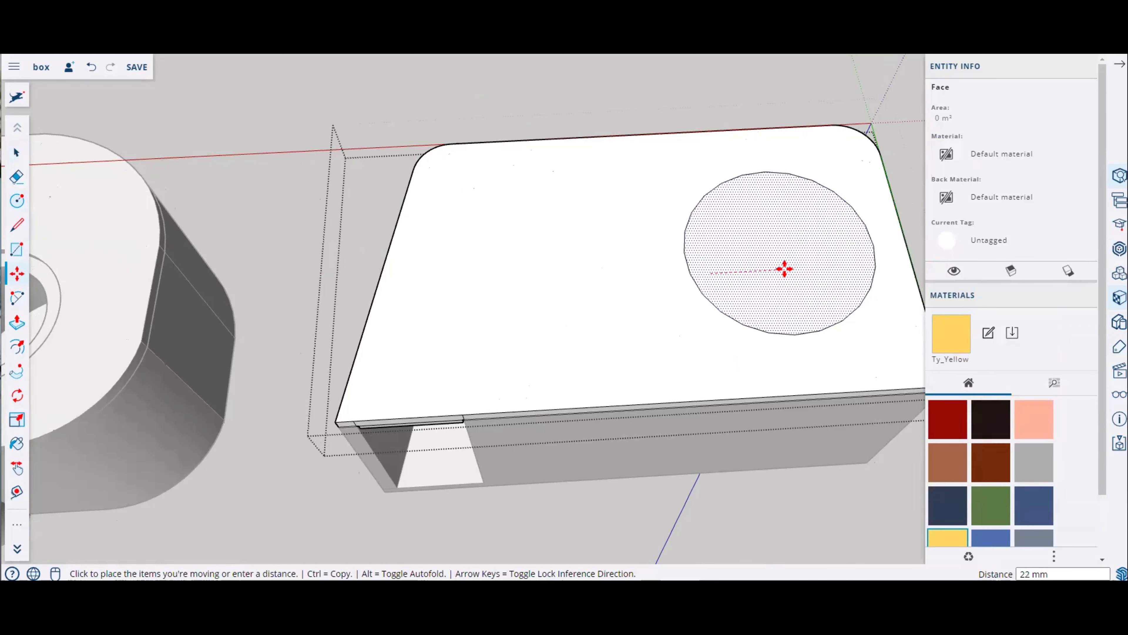
{"action": "left_click", "coordinate": [784, 267]}
{"action": "scroll", "coordinate": [375, 272], "scroll_direction": "down", "scroll_amount": 3}
{"action": "middle_click_drag", "start_coordinate": [600, 297], "coordinate": [647, 377]}
{"action": "scroll", "coordinate": [643, 240], "scroll_direction": "up", "scroll_amount": 5}
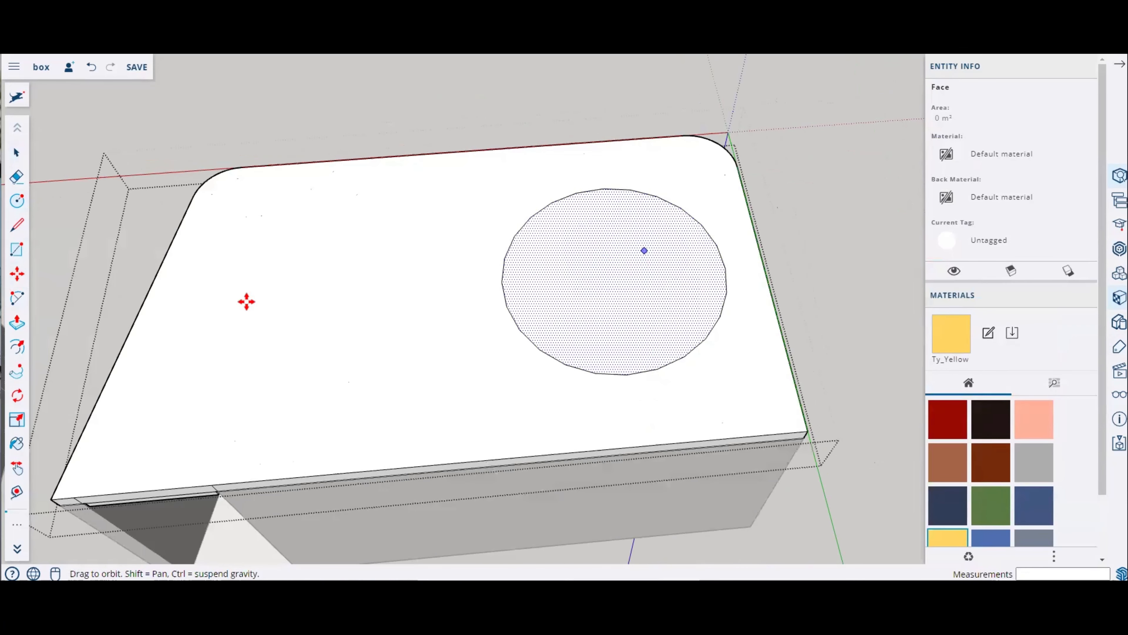
{"action": "left_click", "coordinate": [27, 154]}
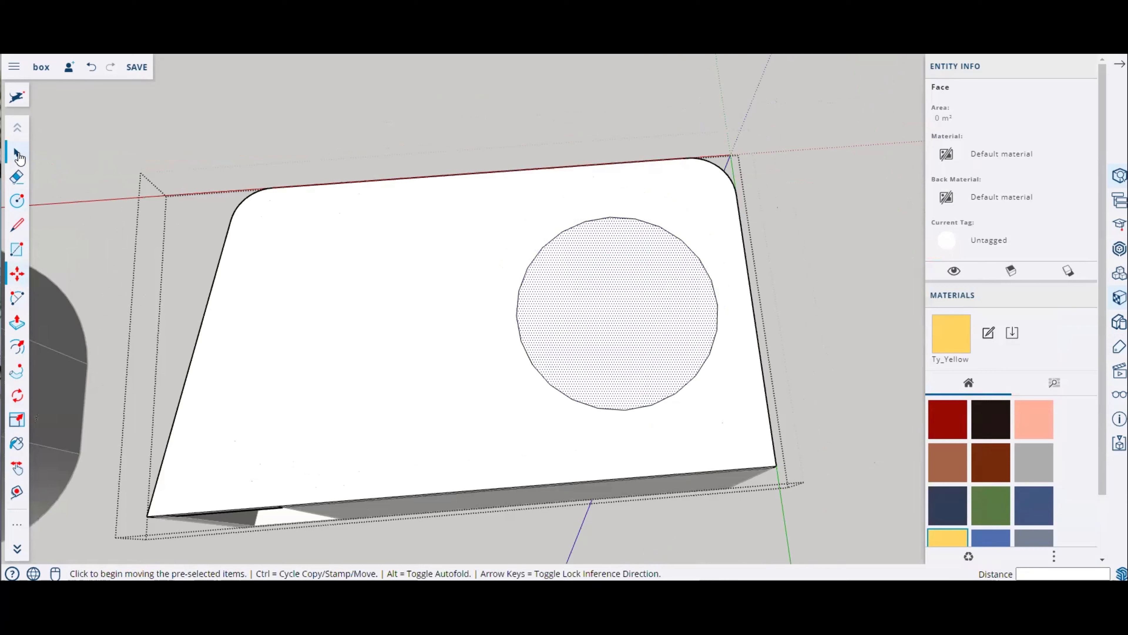
{"action": "left_click", "coordinate": [649, 230]}
{"action": "left_click", "coordinate": [951, 148]}
{"action": "type", "text": "90"}
{"action": "key", "text": "Return"}
{"action": "left_click", "coordinate": [17, 346]}
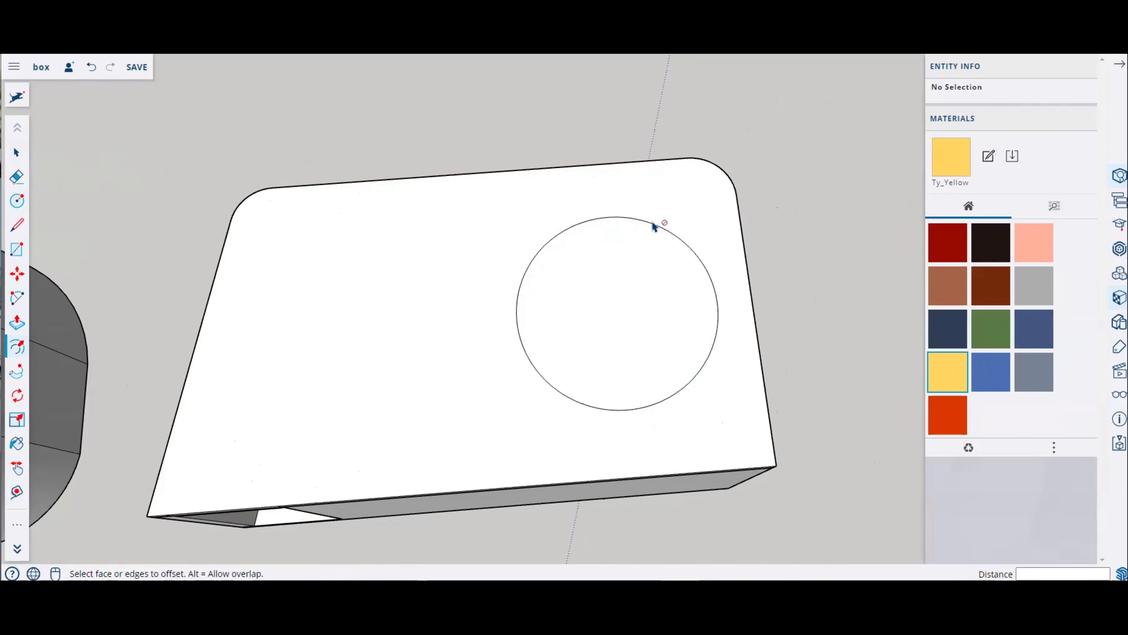
{"action": "left_click", "coordinate": [16, 152]}
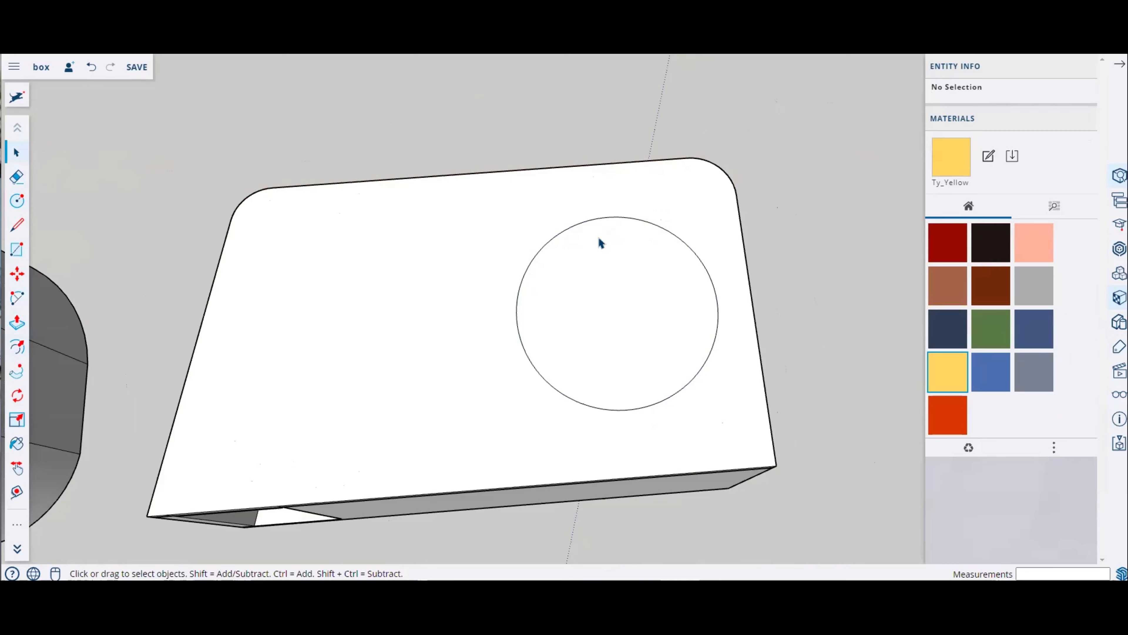
{"action": "left_click", "coordinate": [609, 229]}
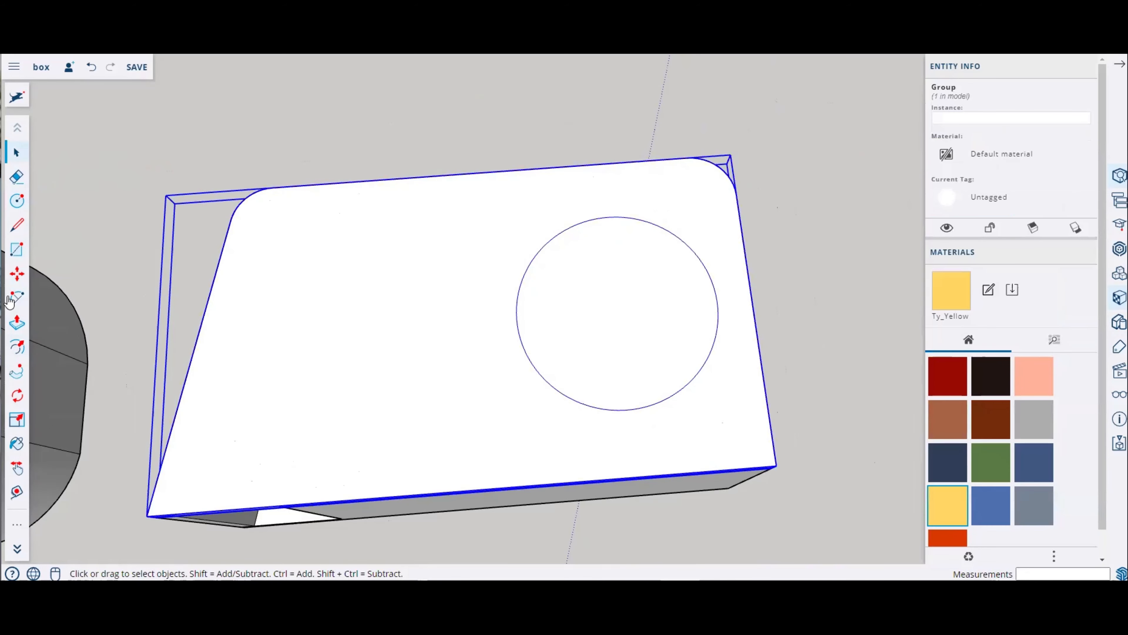
{"action": "left_click", "coordinate": [17, 347]}
{"action": "scroll", "coordinate": [641, 234], "scroll_direction": "up", "scroll_amount": 4}
{"action": "scroll", "coordinate": [677, 209], "scroll_direction": "up", "scroll_amount": 2}
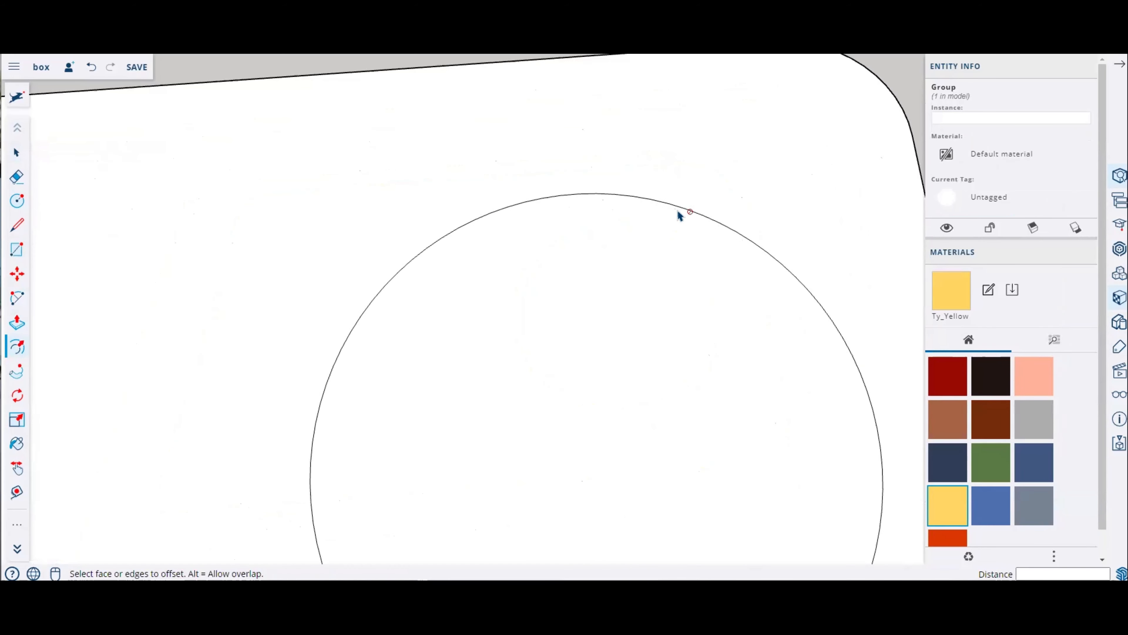
{"action": "scroll", "coordinate": [469, 238], "scroll_direction": "down", "scroll_amount": 4}
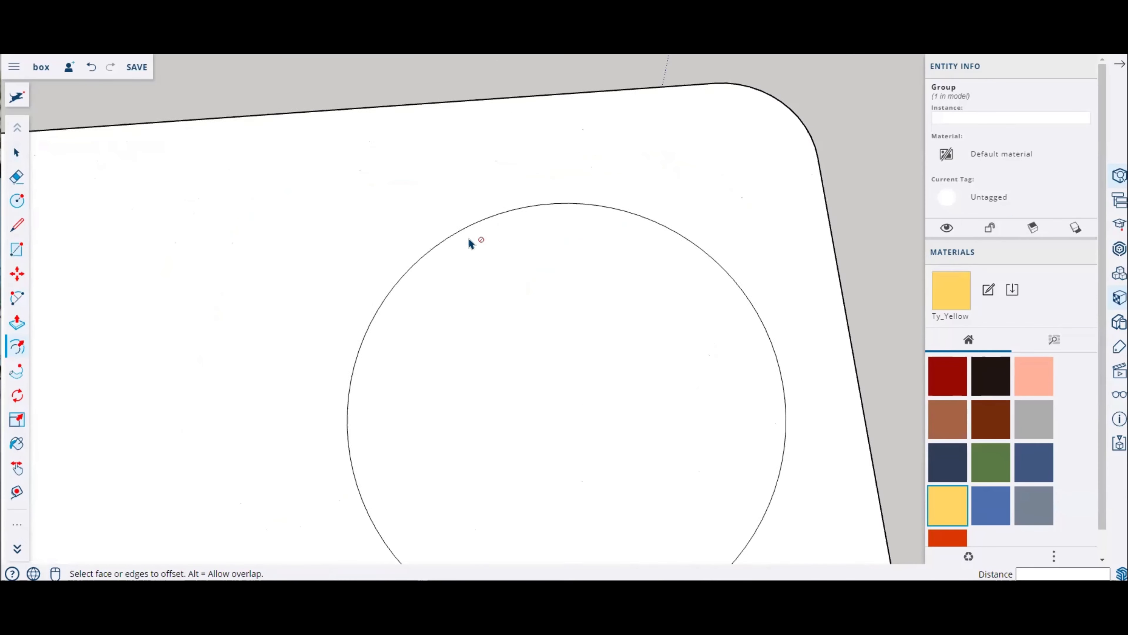
{"action": "middle_click_drag", "start_coordinate": [504, 338], "coordinate": [496, 289]}
Step: Open the box lid group for editing again
{"action": "left_click", "coordinate": [13, 153]}
{"action": "left_click", "coordinate": [69, 183]}
{"action": "scroll", "coordinate": [560, 368], "scroll_direction": "down", "scroll_amount": 4}
{"action": "middle_click_drag", "start_coordinate": [523, 363], "coordinate": [453, 322]}
{"action": "scroll", "coordinate": [406, 335], "scroll_direction": "up", "scroll_amount": 3}
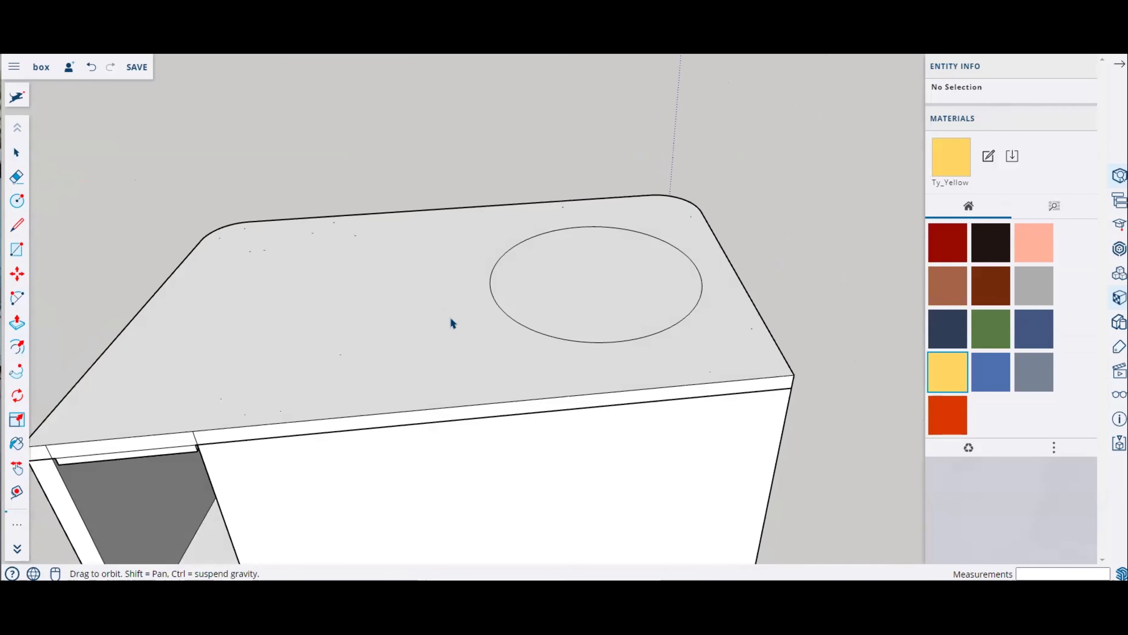
{"action": "right_click", "coordinate": [451, 323]}
{"action": "left_click", "coordinate": [479, 355]}
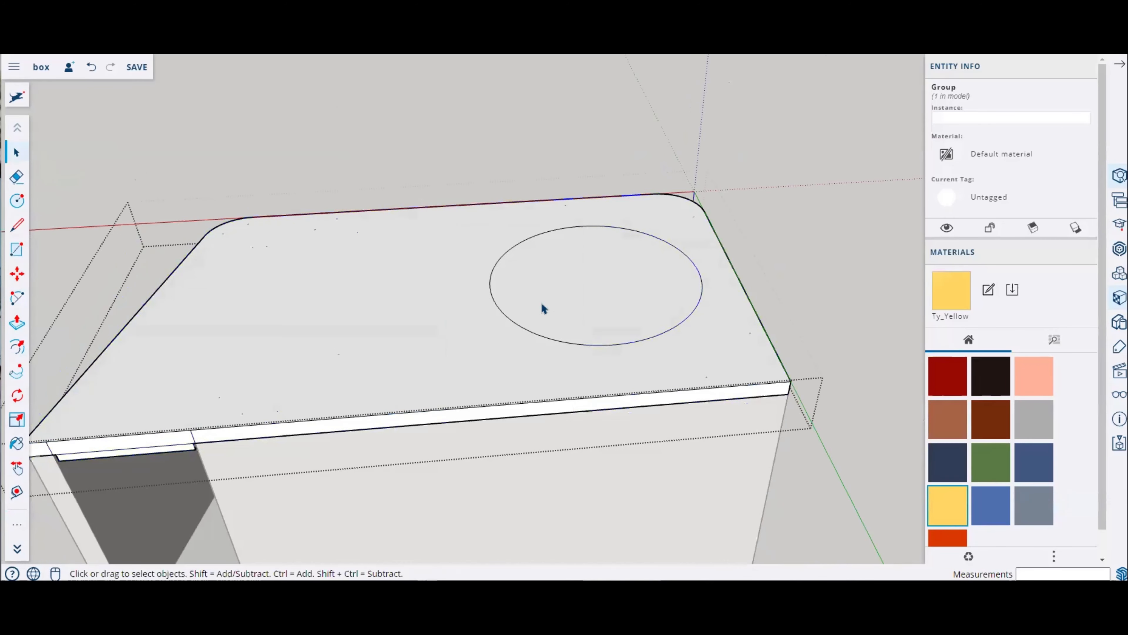
{"action": "scroll", "coordinate": [578, 296], "scroll_direction": "up", "scroll_amount": 5}
Step: Offset the circle on the lid outward by 5 mm
{"action": "left_click", "coordinate": [12, 301]}
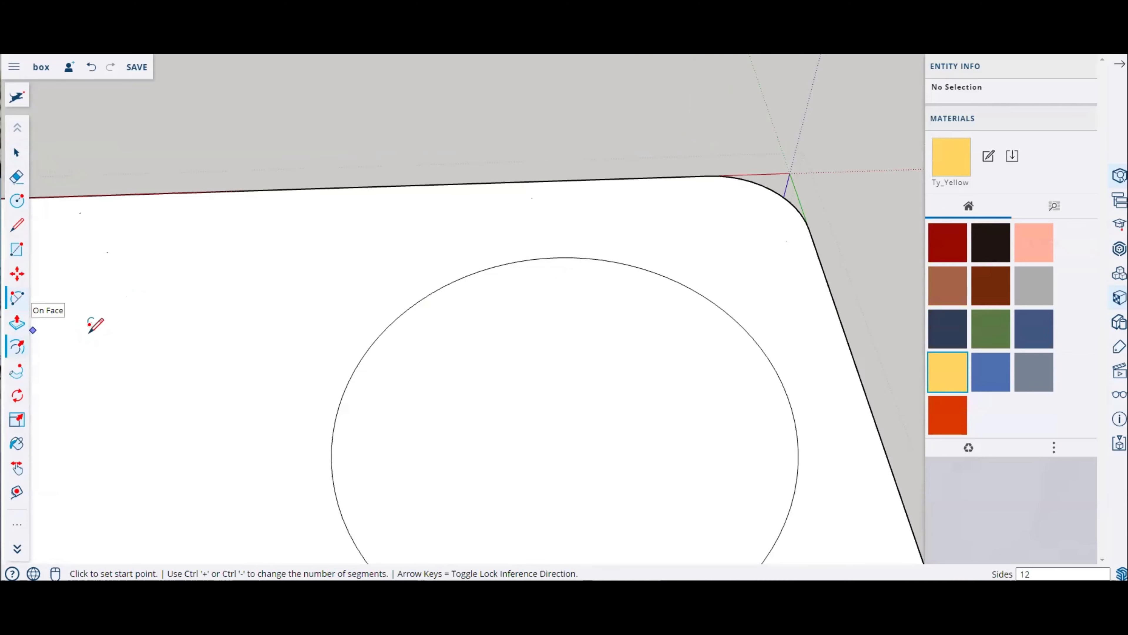
{"action": "left_click", "coordinate": [15, 345]}
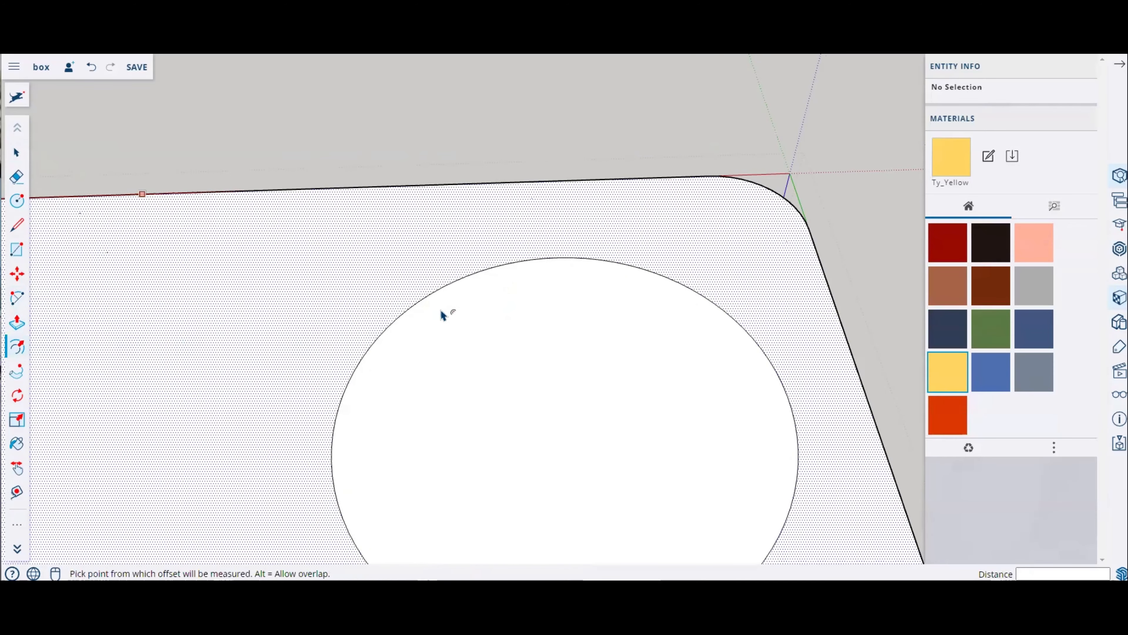
{"action": "left_click", "coordinate": [447, 285]}
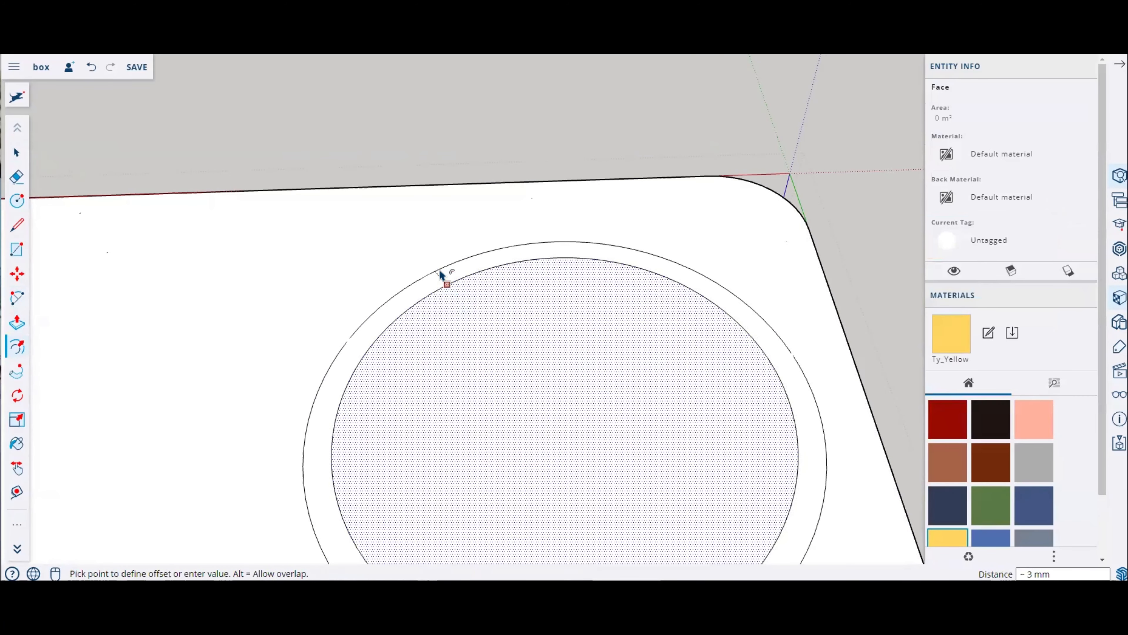
{"action": "type", "text": "5"}
{"action": "key", "text": "Return"}
Step: Push the inner circle through the lid to cut a hole, and push the surrounding ring down 1 mm
{"action": "scroll", "coordinate": [441, 272], "scroll_direction": "down", "scroll_amount": 4}
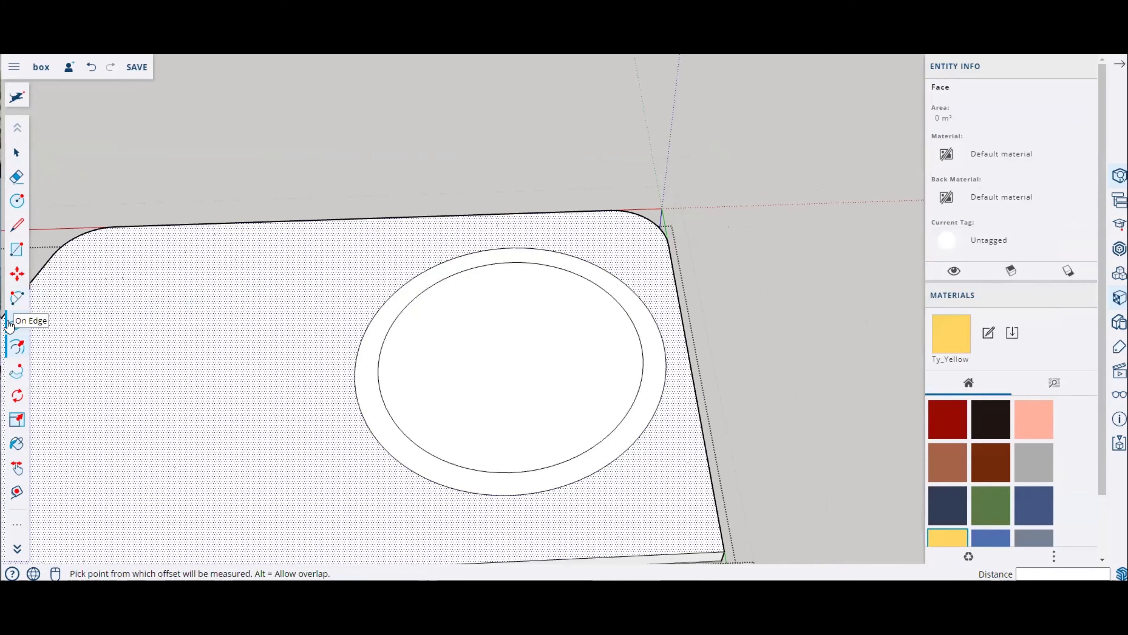
{"action": "left_click", "coordinate": [16, 323]}
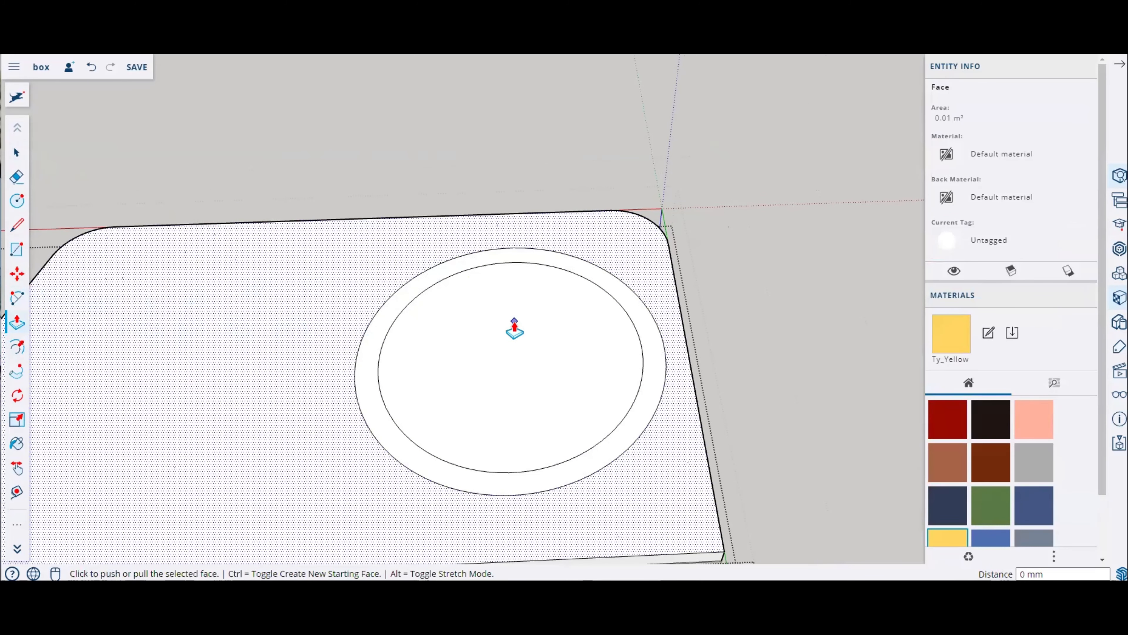
{"action": "key", "text": "Escape"}
{"action": "left_click", "coordinate": [547, 346]}
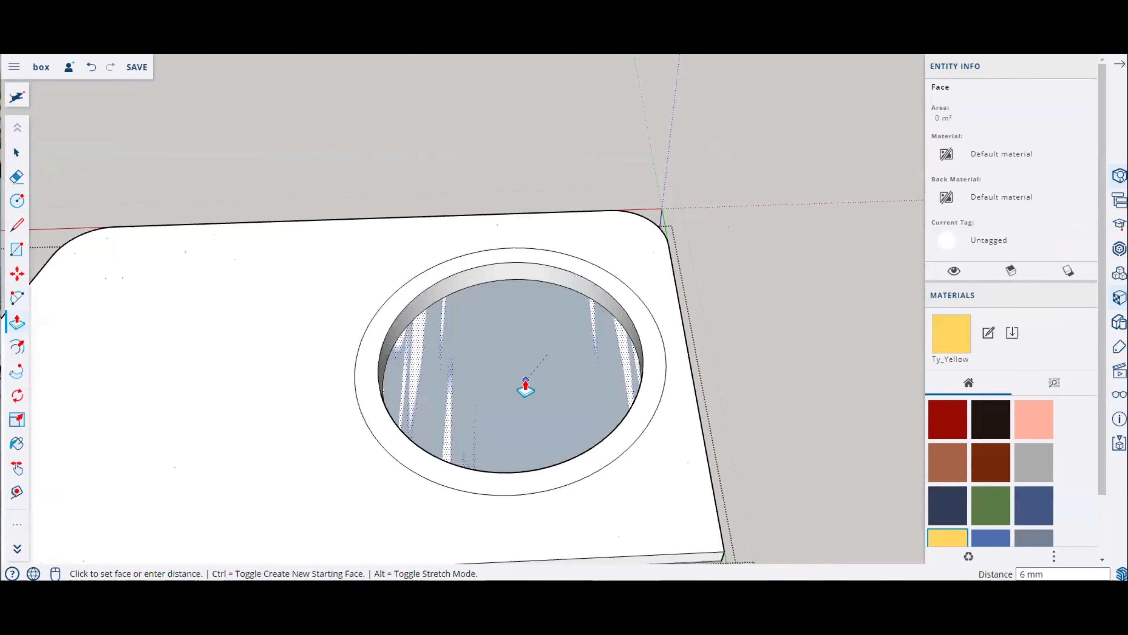
{"action": "left_click", "coordinate": [526, 383]}
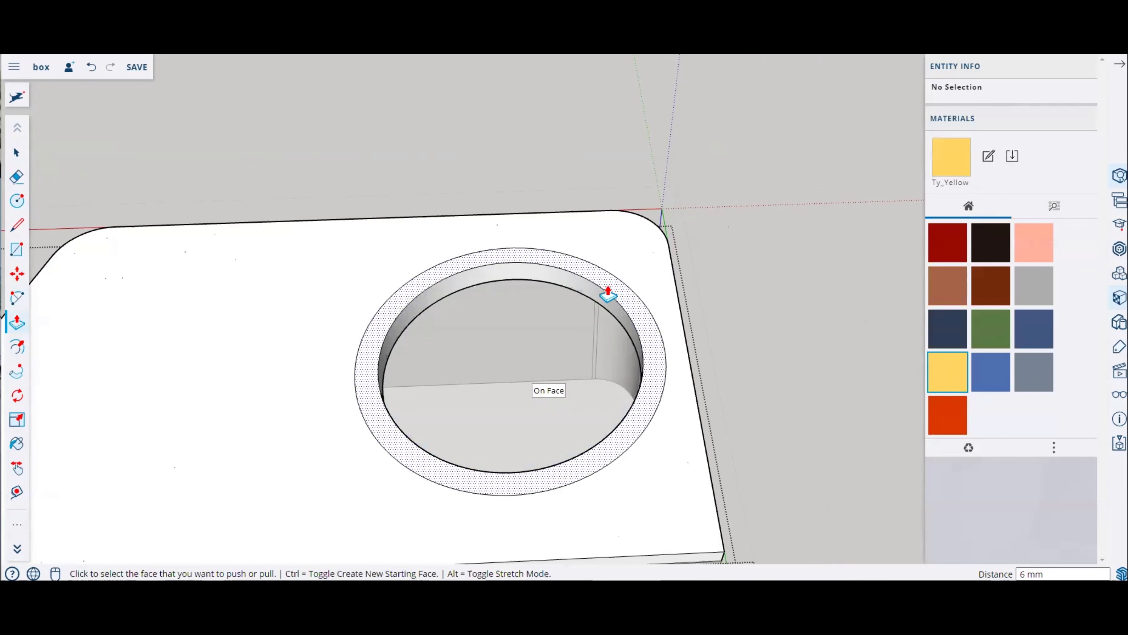
{"action": "left_click", "coordinate": [600, 296]}
{"action": "key", "text": "Return"}
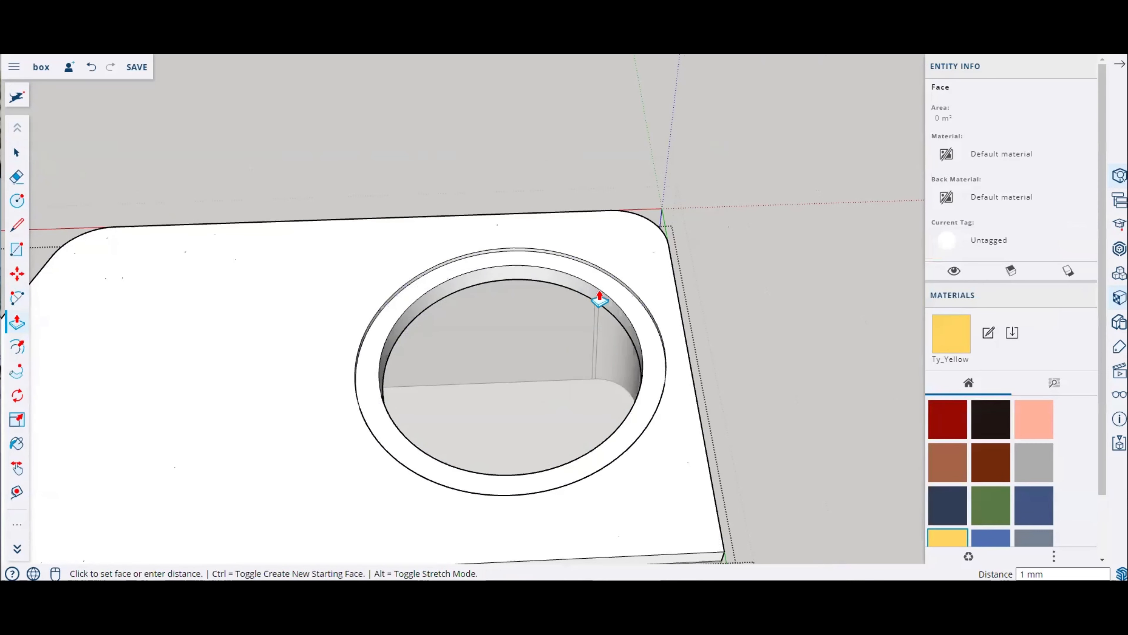
Step: Close the lid group and inspect the hole and ring recess from several distances
{"action": "scroll", "coordinate": [567, 372], "scroll_direction": "down", "scroll_amount": 5}
{"action": "middle_click_drag", "start_coordinate": [566, 372], "coordinate": [533, 257]}
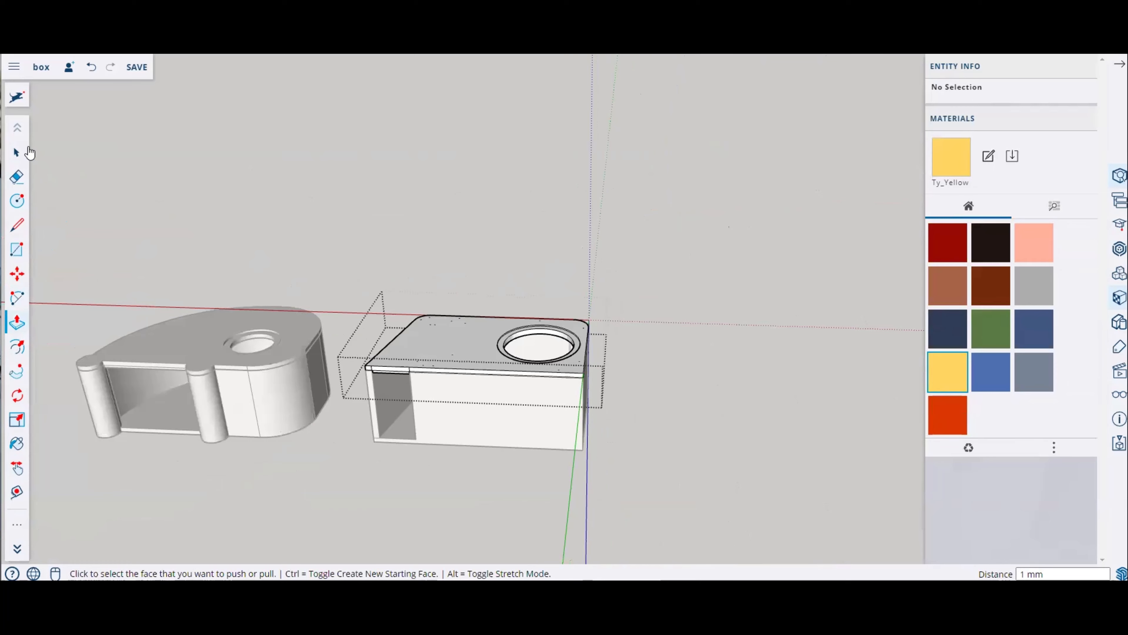
{"action": "left_click", "coordinate": [17, 152]}
{"action": "left_click", "coordinate": [345, 250]}
{"action": "middle_click_drag", "start_coordinate": [479, 419], "coordinate": [428, 413]}
{"action": "scroll", "coordinate": [602, 383], "scroll_direction": "up", "scroll_amount": 5}
{"action": "scroll", "coordinate": [562, 426], "scroll_direction": "down", "scroll_amount": 5}
{"action": "scroll", "coordinate": [416, 401], "scroll_direction": "up", "scroll_amount": 3}
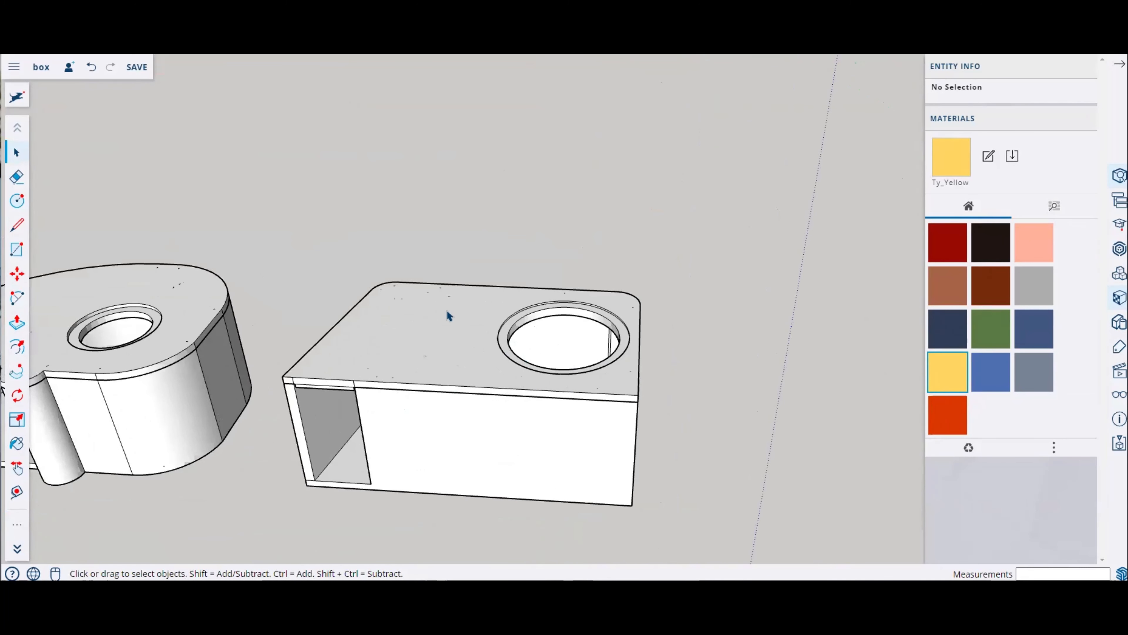
{"action": "scroll", "coordinate": [478, 345], "scroll_direction": "up", "scroll_amount": 3}
{"action": "scroll", "coordinate": [409, 316], "scroll_direction": "up", "scroll_amount": 2}
{"action": "scroll", "coordinate": [345, 285], "scroll_direction": "up", "scroll_amount": 2}
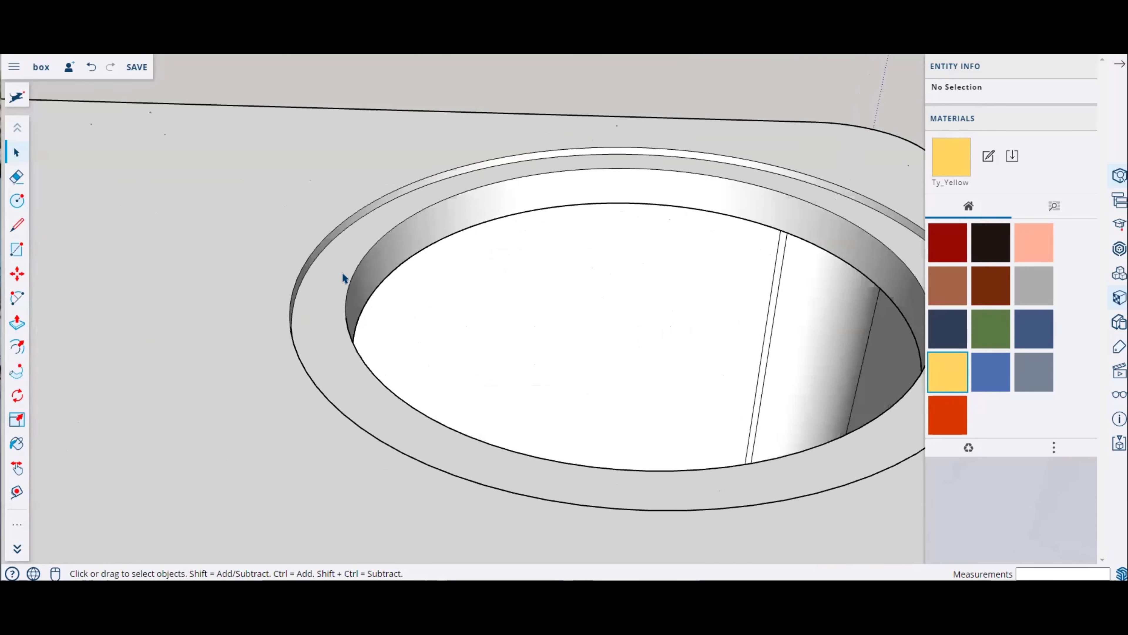
{"action": "scroll", "coordinate": [478, 313], "scroll_direction": "down", "scroll_amount": 5}
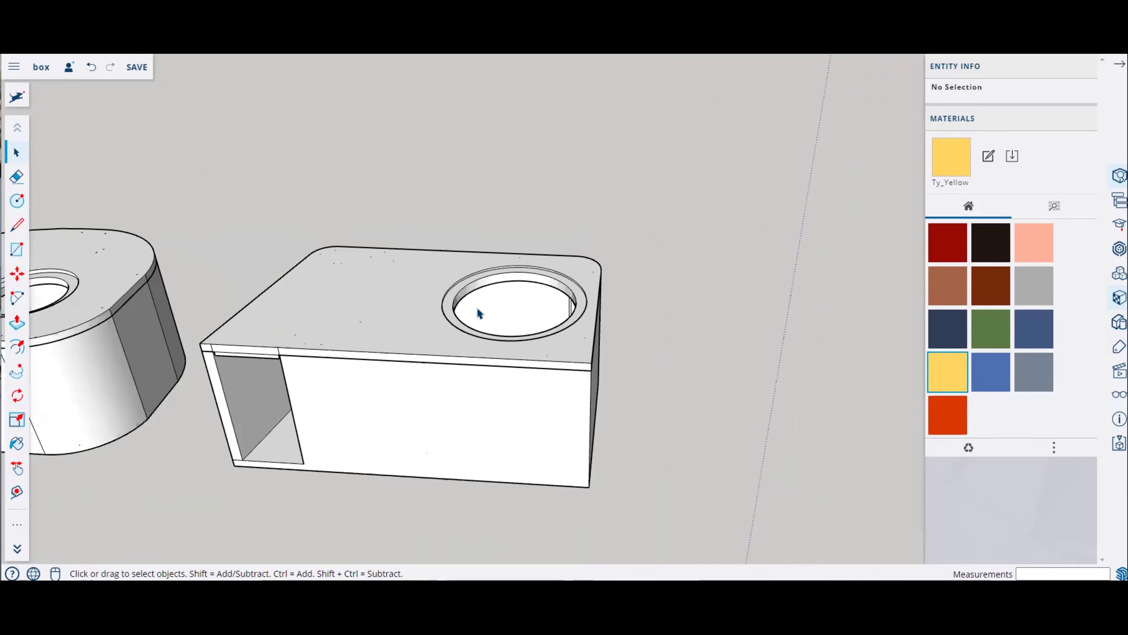
{"action": "middle_click_drag", "start_coordinate": [430, 376], "coordinate": [425, 369]}
{"action": "key", "text": "m"}
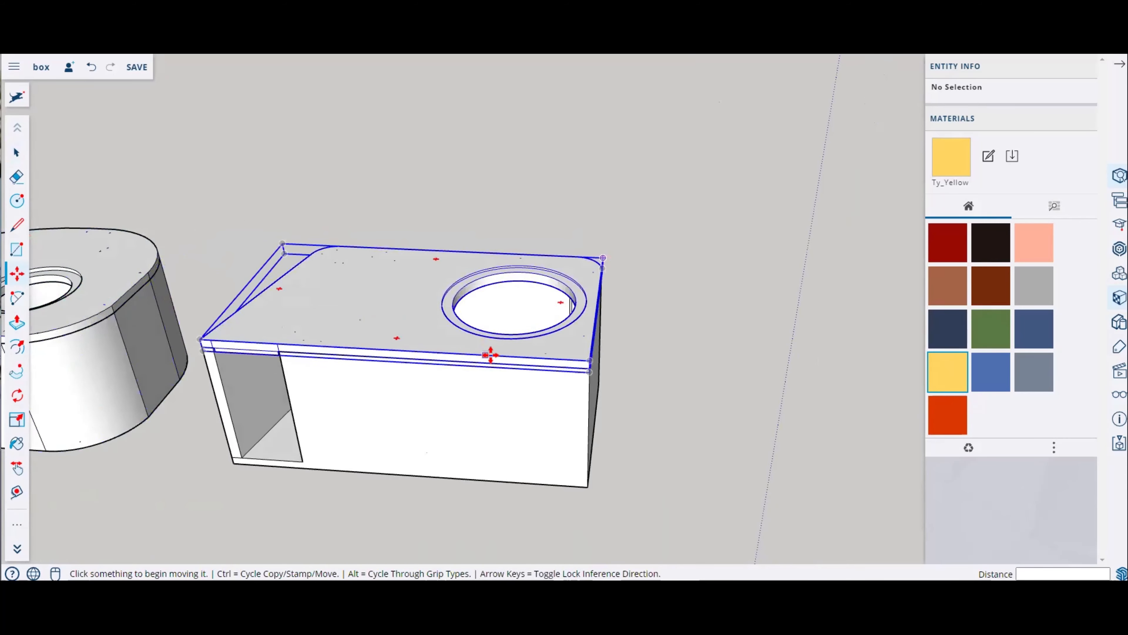
{"action": "scroll", "coordinate": [491, 353], "scroll_direction": "down", "scroll_amount": 10}
{"action": "scroll", "coordinate": [446, 361], "scroll_direction": "up", "scroll_amount": 5}
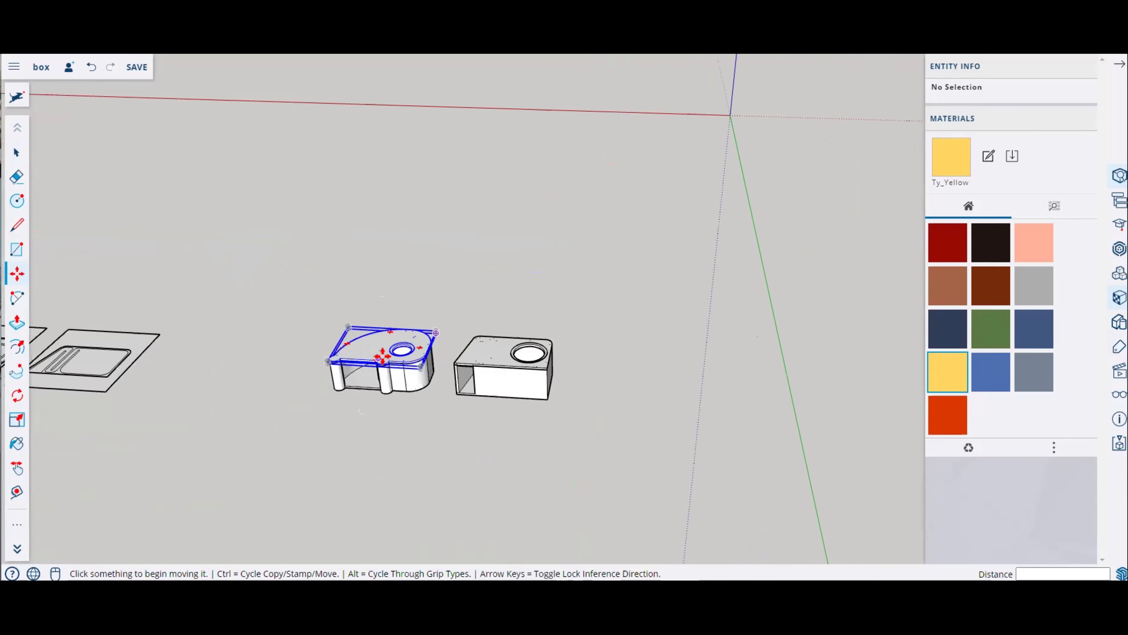
{"action": "left_click", "coordinate": [18, 152]}
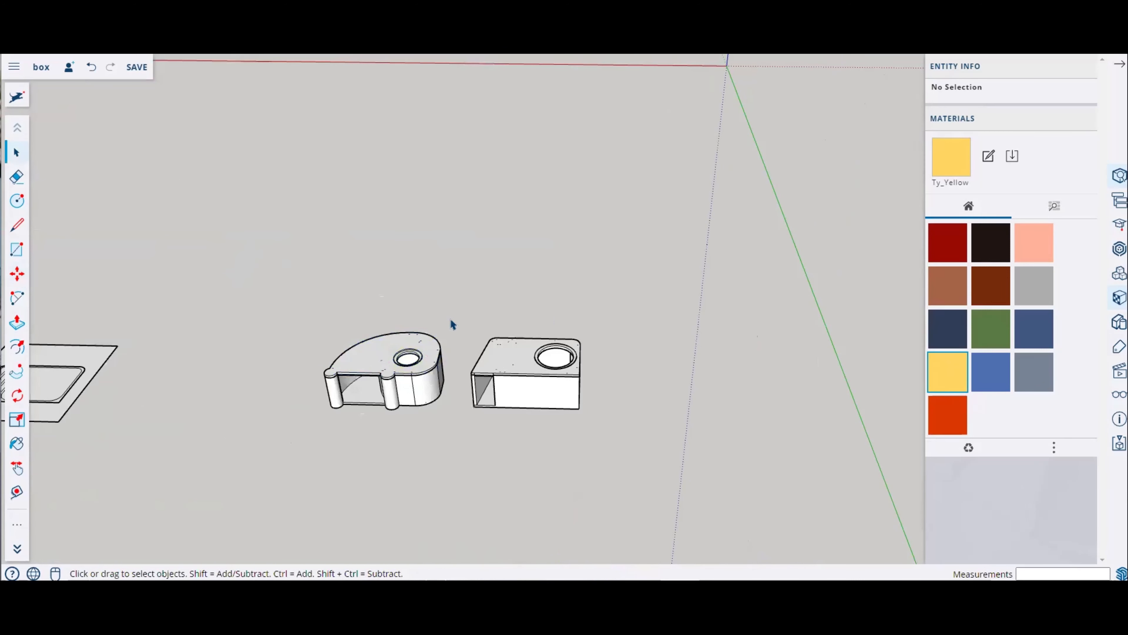
Step: Select and delete the flat plates and the spiral-wall model
{"action": "scroll", "coordinate": [358, 336], "scroll_direction": "down", "scroll_amount": 3}
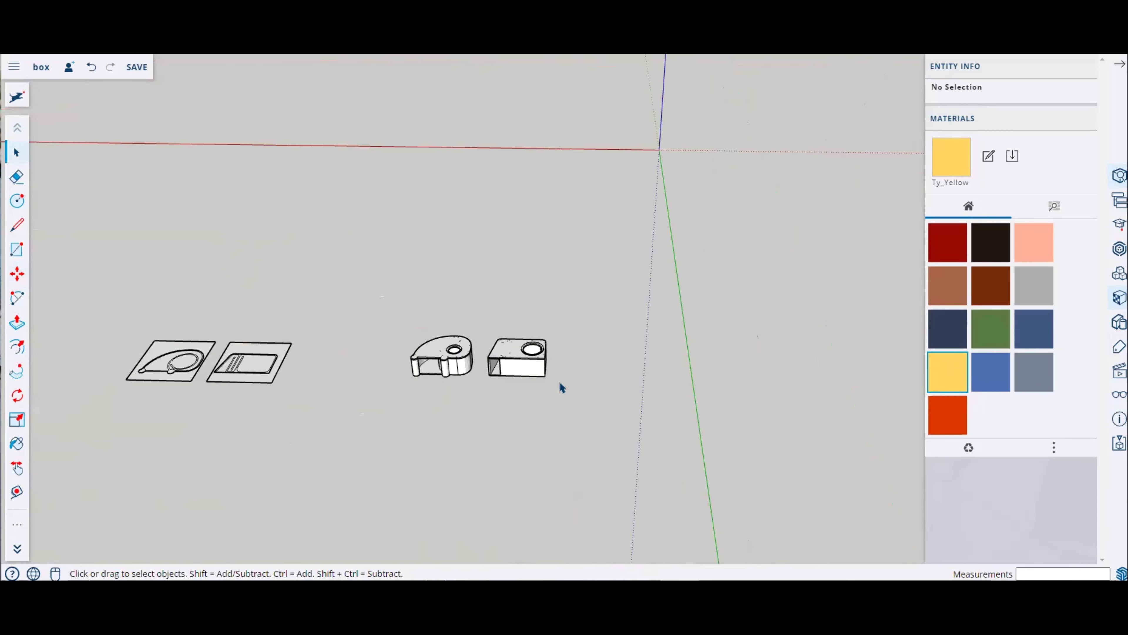
{"action": "left_click_drag", "start_coordinate": [71, 266], "coordinate": [480, 437]}
{"action": "left_click_drag", "start_coordinate": [117, 279], "coordinate": [482, 447]}
{"action": "key", "text": "Delete"}
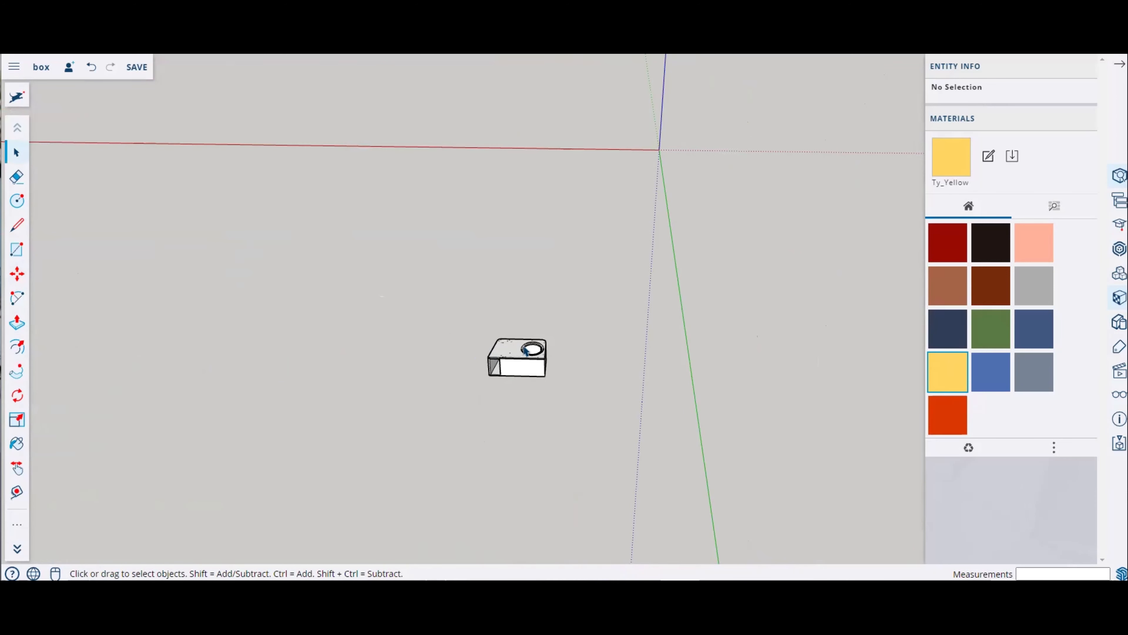
Step: Select the box lid group and rotate it 180 degrees to flip it upside down
{"action": "key", "text": "shift+z"}
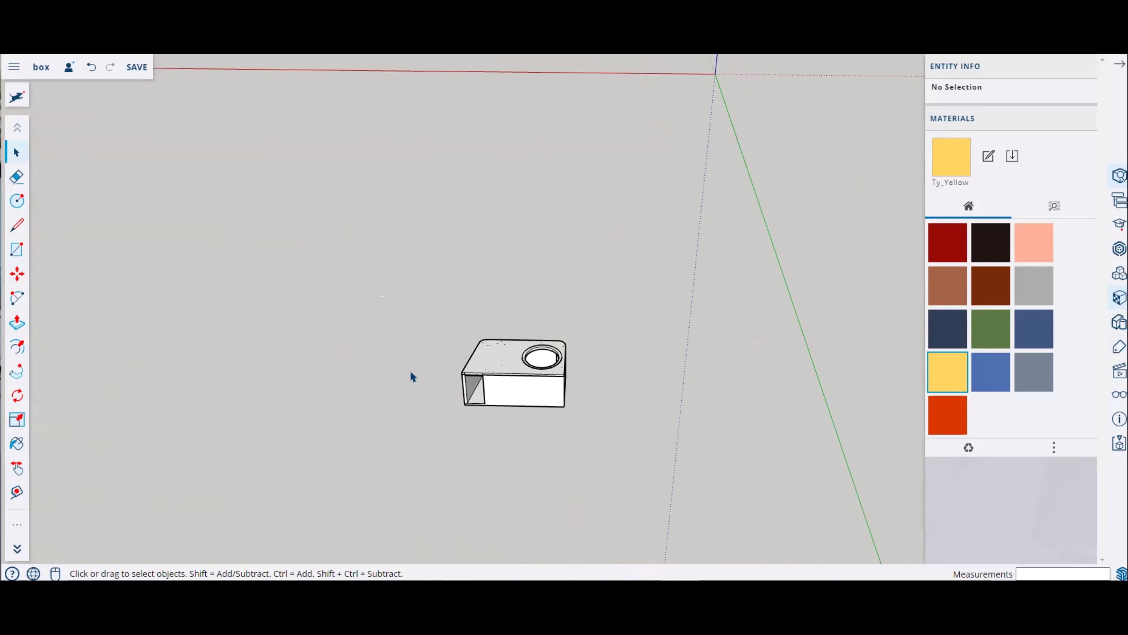
{"action": "scroll", "coordinate": [576, 385], "scroll_direction": "up", "scroll_amount": 5}
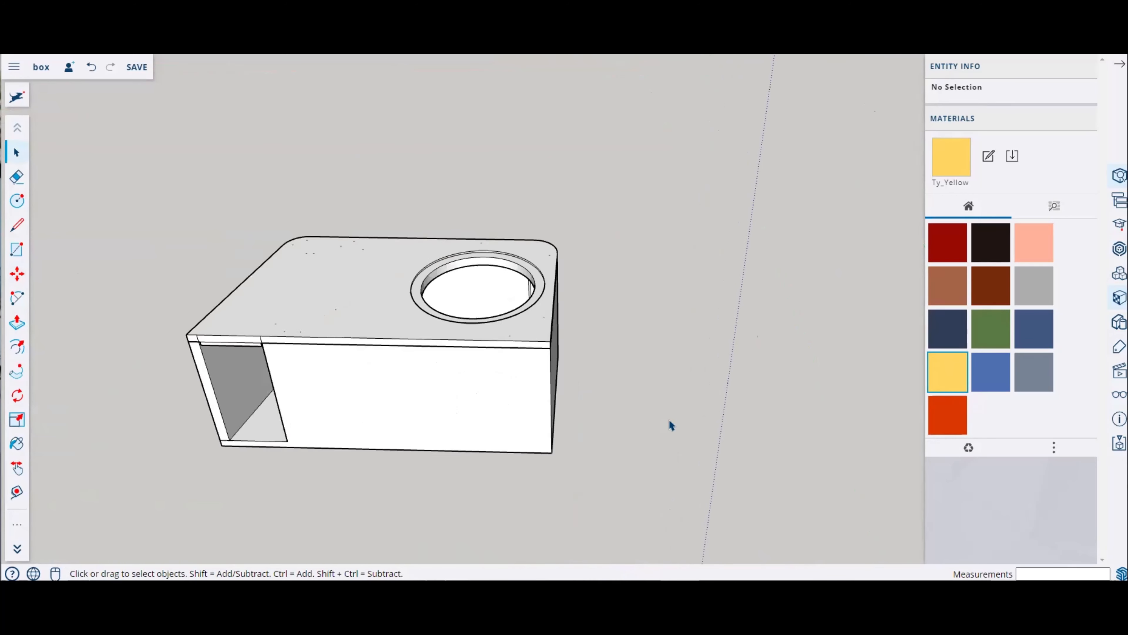
{"action": "middle_click_drag", "start_coordinate": [669, 420], "coordinate": [368, 295]}
{"action": "left_click", "coordinate": [368, 294]}
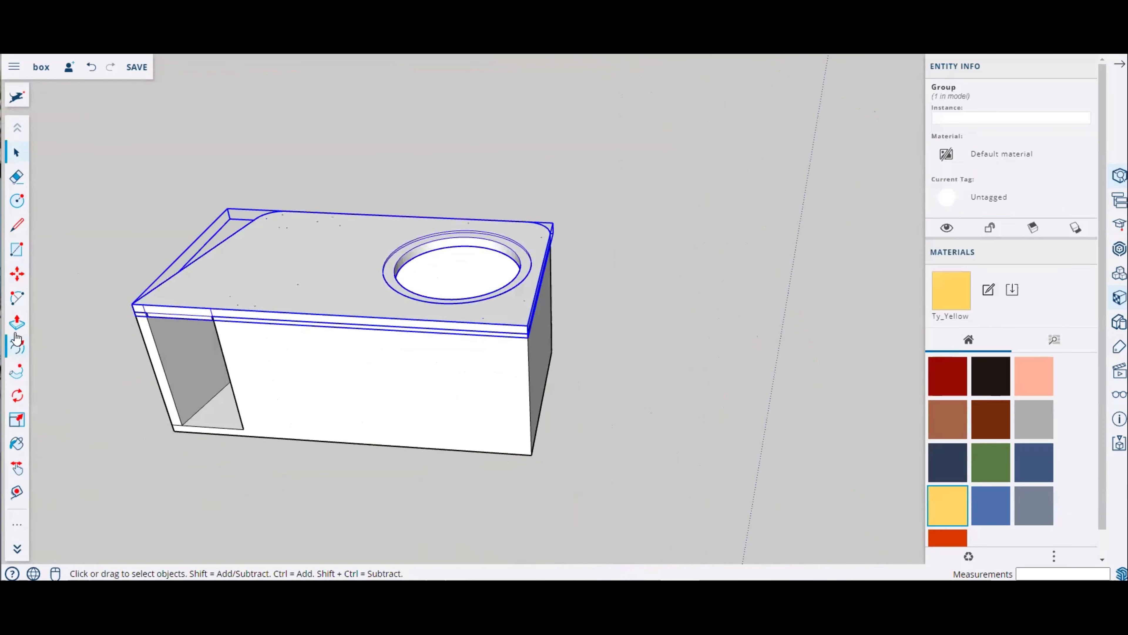
{"action": "left_click", "coordinate": [17, 395]}
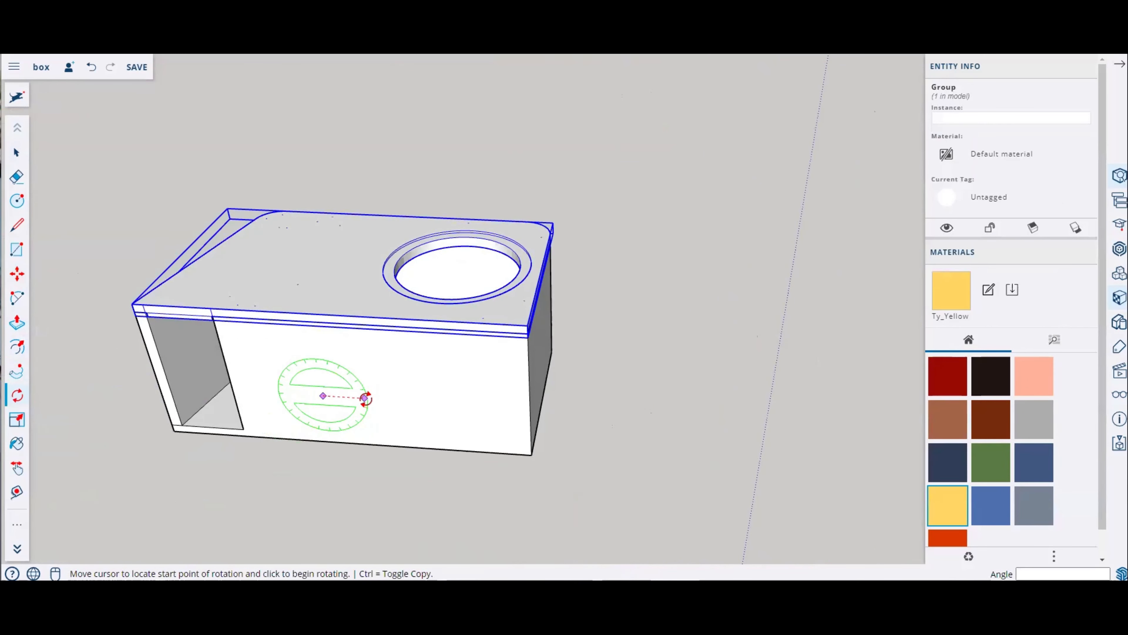
{"action": "left_click", "coordinate": [364, 398]}
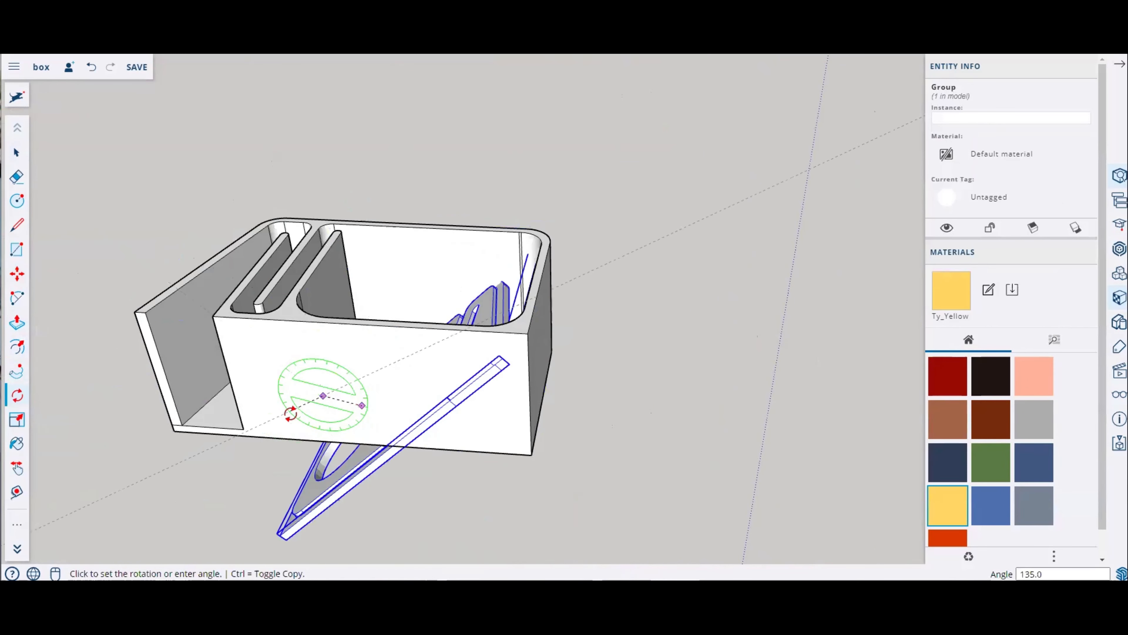
{"action": "left_click", "coordinate": [280, 384]}
Step: Move the flipped lid beside the box
{"action": "middle_click_drag", "start_coordinate": [370, 464], "coordinate": [417, 433]}
{"action": "key", "text": "m"}
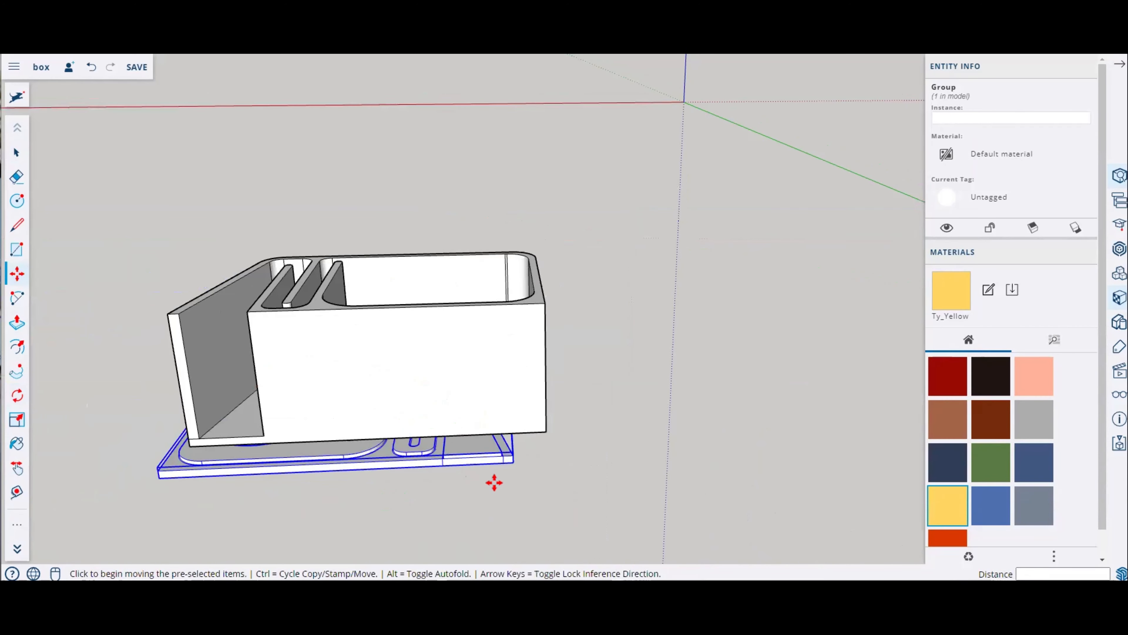
{"action": "scroll", "coordinate": [511, 462], "scroll_direction": "up", "scroll_amount": 3}
{"action": "left_click", "coordinate": [515, 458]}
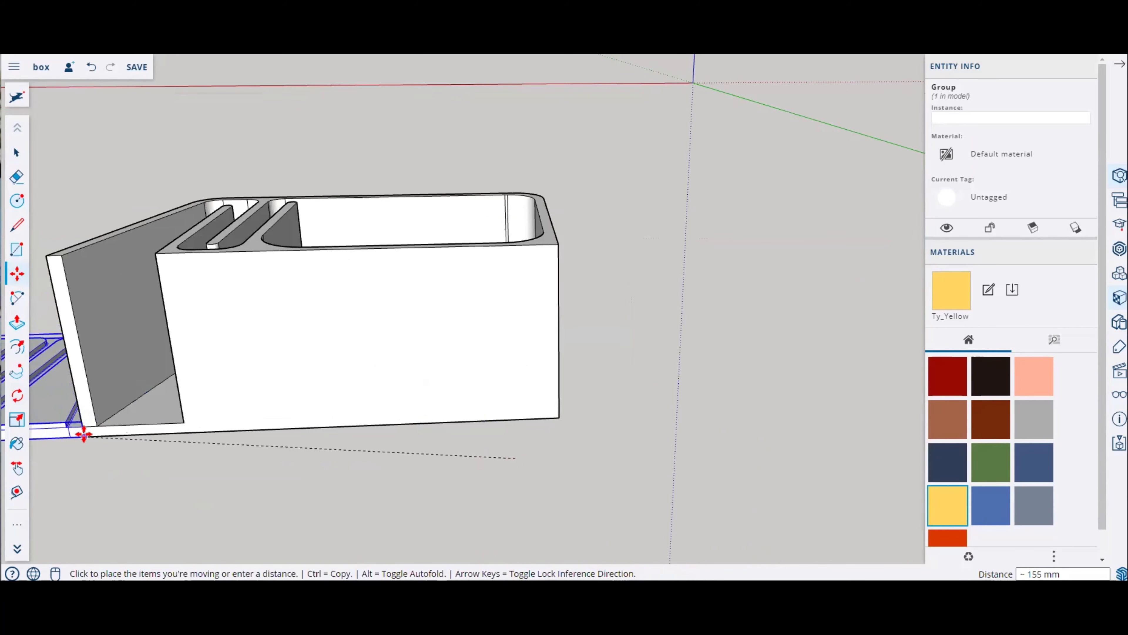
{"action": "left_click", "coordinate": [83, 433]}
{"action": "scroll", "coordinate": [672, 466], "scroll_direction": "down", "scroll_amount": 5}
{"action": "middle_click_drag", "start_coordinate": [672, 466], "coordinate": [582, 426]}
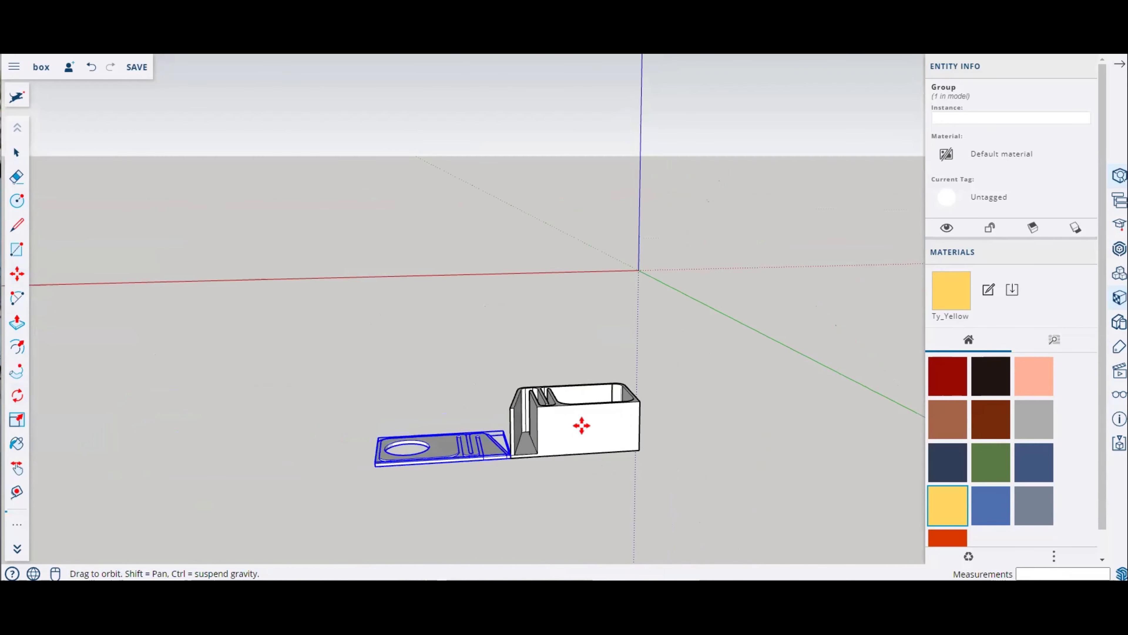
Step: Move the lid further away from the box
{"action": "left_click", "coordinate": [468, 447]}
{"action": "key", "text": "Escape"}
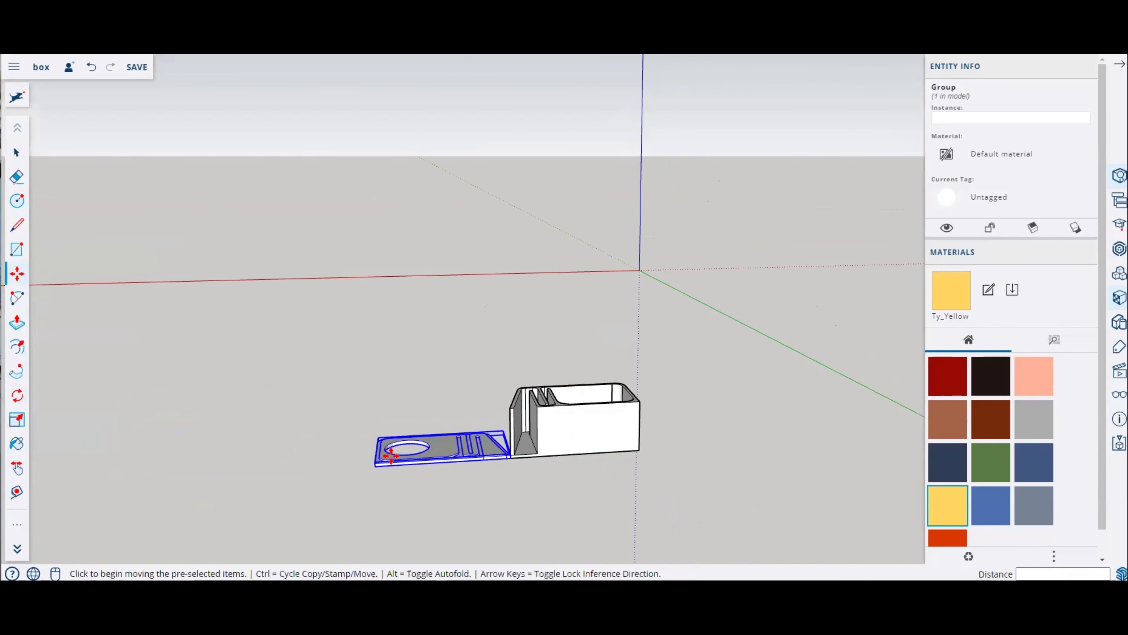
{"action": "left_click", "coordinate": [461, 437]}
{"action": "left_click", "coordinate": [393, 447]}
{"action": "scroll", "coordinate": [528, 461], "scroll_direction": "up", "scroll_amount": 1}
{"action": "middle_click_drag", "start_coordinate": [528, 463], "coordinate": [543, 491]}
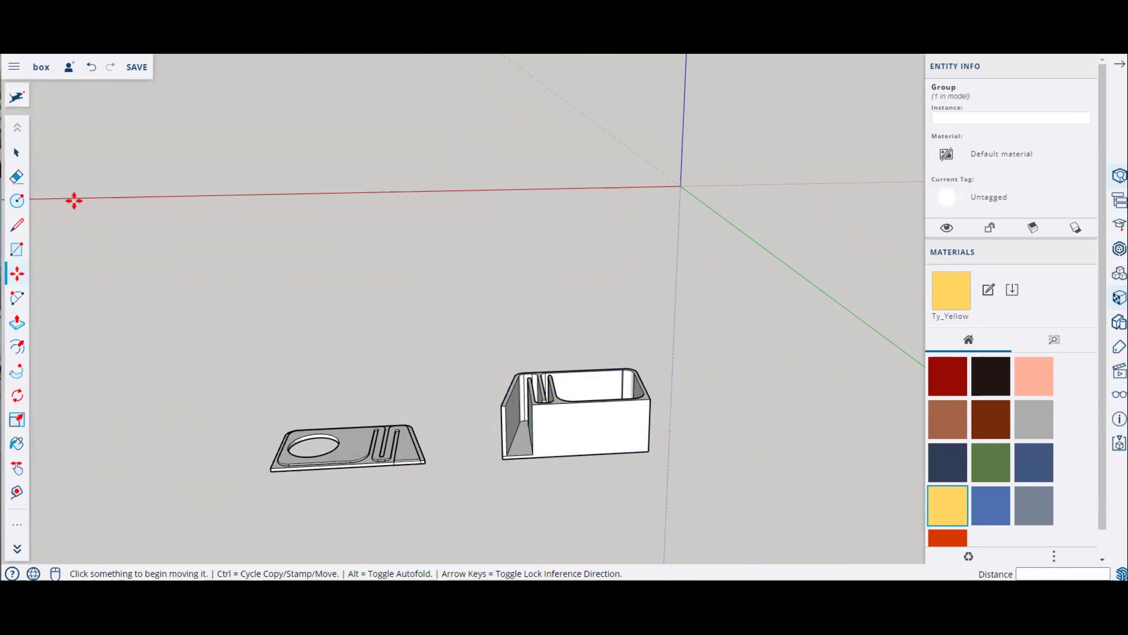
Step: Select and delete the lid
{"action": "left_click", "coordinate": [17, 152]}
{"action": "left_click_drag", "start_coordinate": [158, 374], "coordinate": [481, 519]}
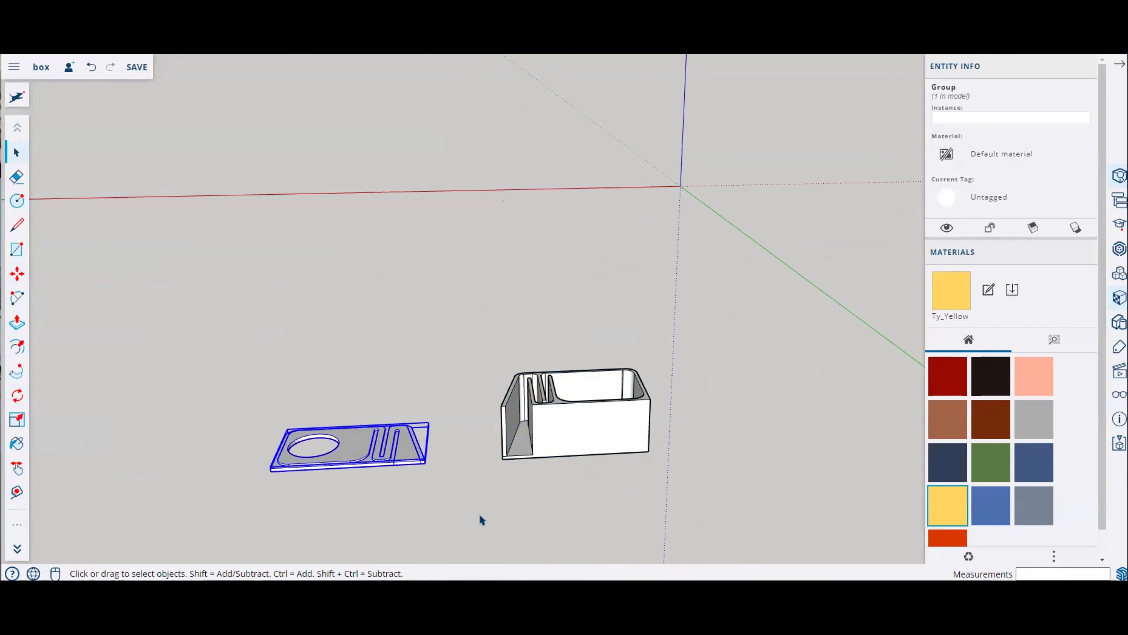
{"action": "key", "text": "Delete"}
Step: Select the box and download it as an STL file
{"action": "scroll", "coordinate": [657, 449], "scroll_direction": "up", "scroll_amount": 3}
{"action": "left_click_drag", "start_coordinate": [323, 280], "coordinate": [795, 537]}
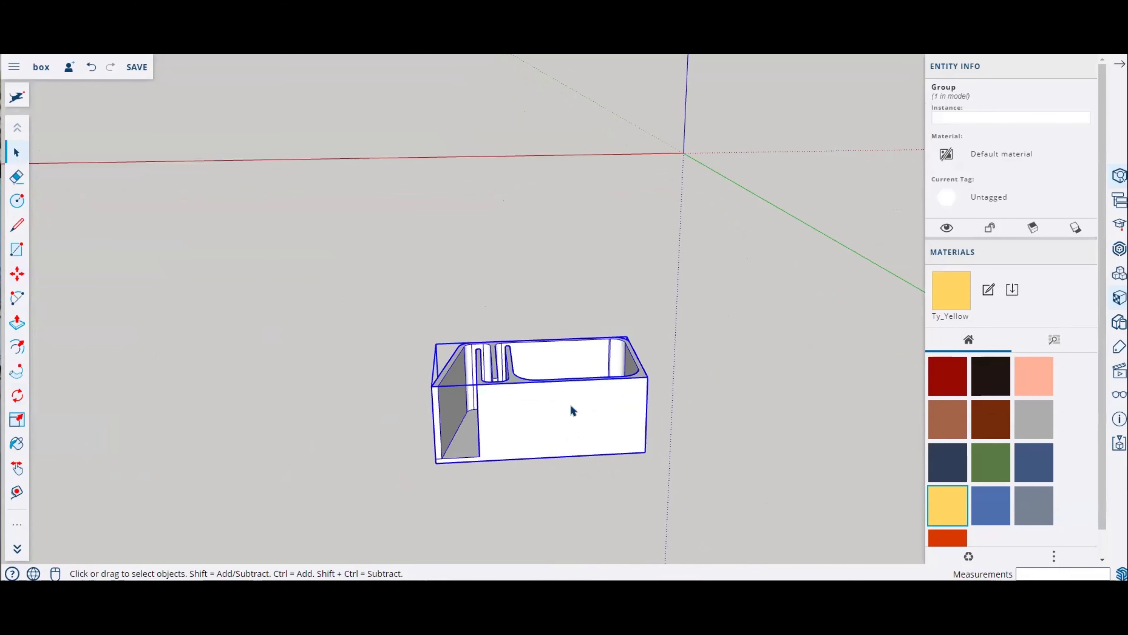
{"action": "left_click", "coordinate": [14, 66]}
{"action": "left_click", "coordinate": [49, 269]}
{"action": "left_click", "coordinate": [149, 293]}
{"action": "left_click", "coordinate": [496, 476]}
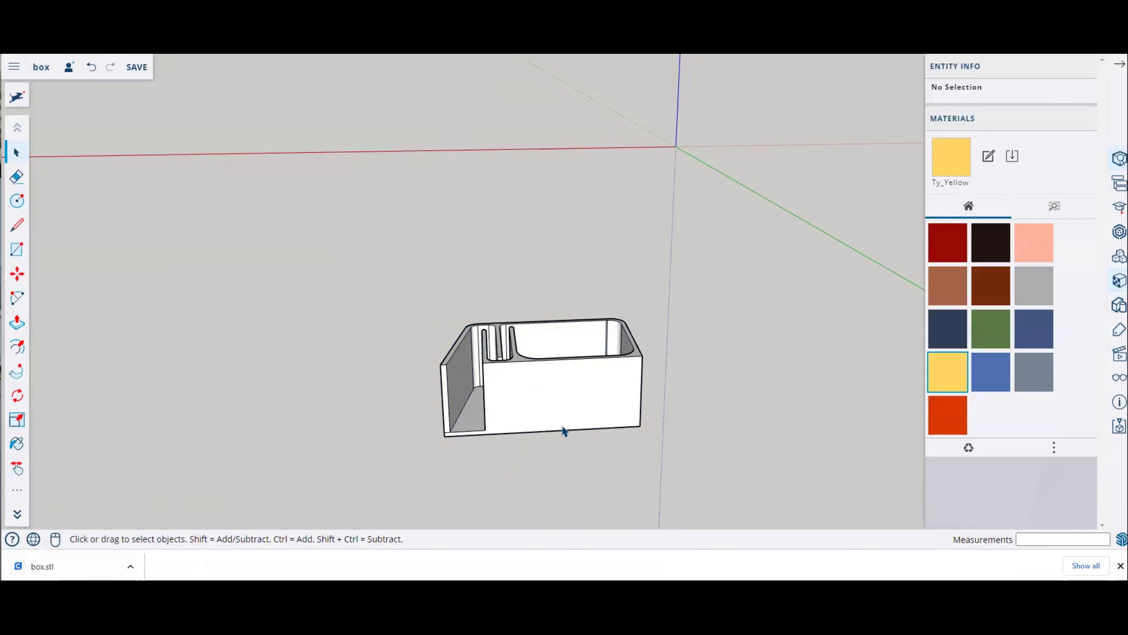
Step: Undo the lid deletion and delete the box instead
{"action": "key", "text": "ctrl+z"}
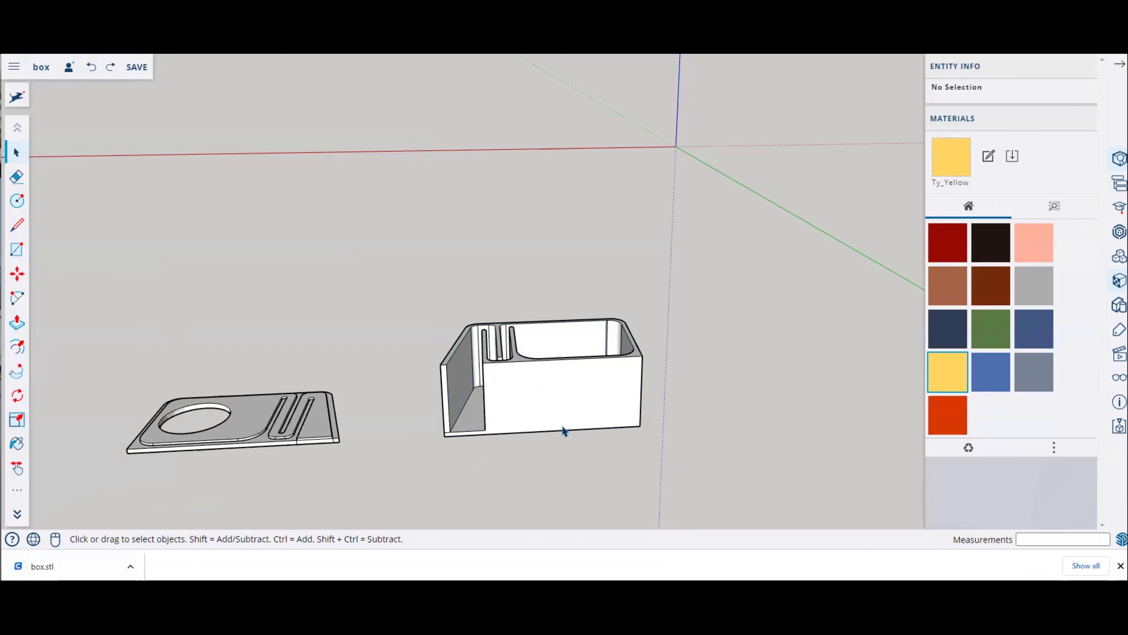
{"action": "left_click", "coordinate": [517, 377]}
{"action": "key", "text": "Delete"}
Step: Select the lid and open the main menu to download it
{"action": "scroll", "coordinate": [486, 403], "scroll_direction": "down", "scroll_amount": 3}
{"action": "left_click", "coordinate": [324, 411]}
{"action": "left_click", "coordinate": [14, 66]}
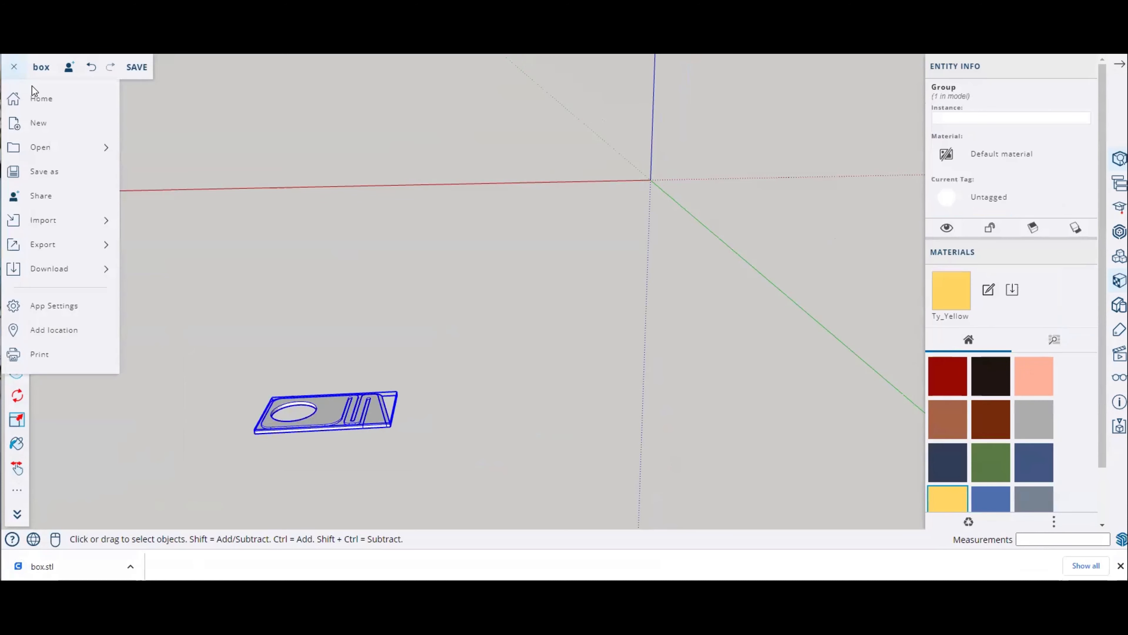
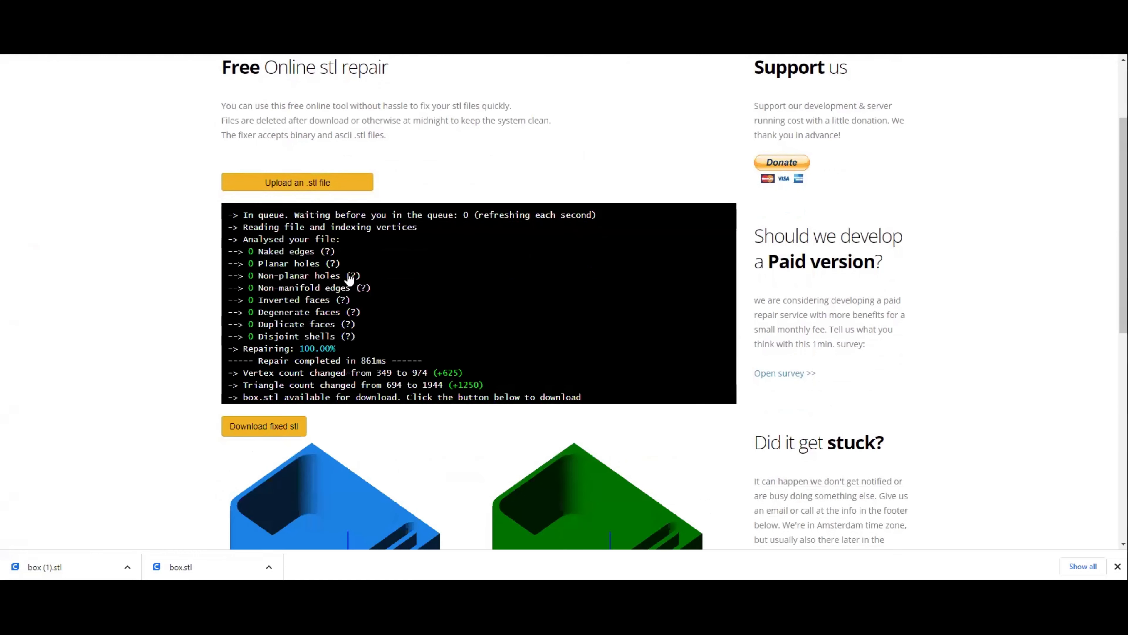
Step: Download the repaired box STL from the online repair service and open it in Cura
{"action": "scroll", "coordinate": [354, 370], "scroll_direction": "down", "scroll_amount": 3}
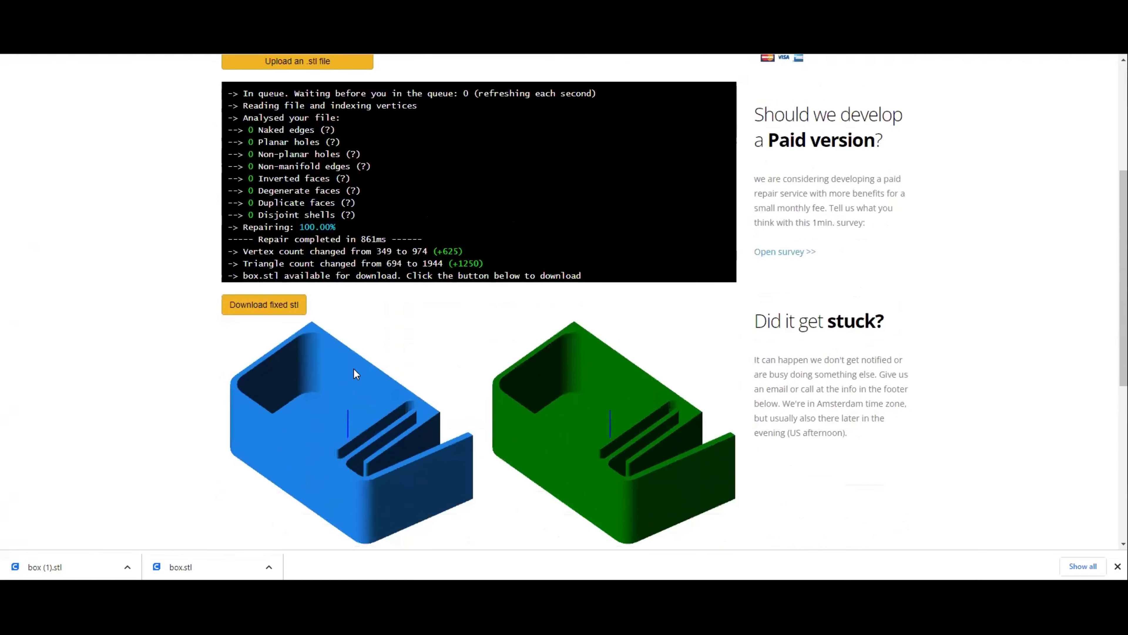
{"action": "scroll", "coordinate": [353, 369], "scroll_direction": "up", "scroll_amount": 3}
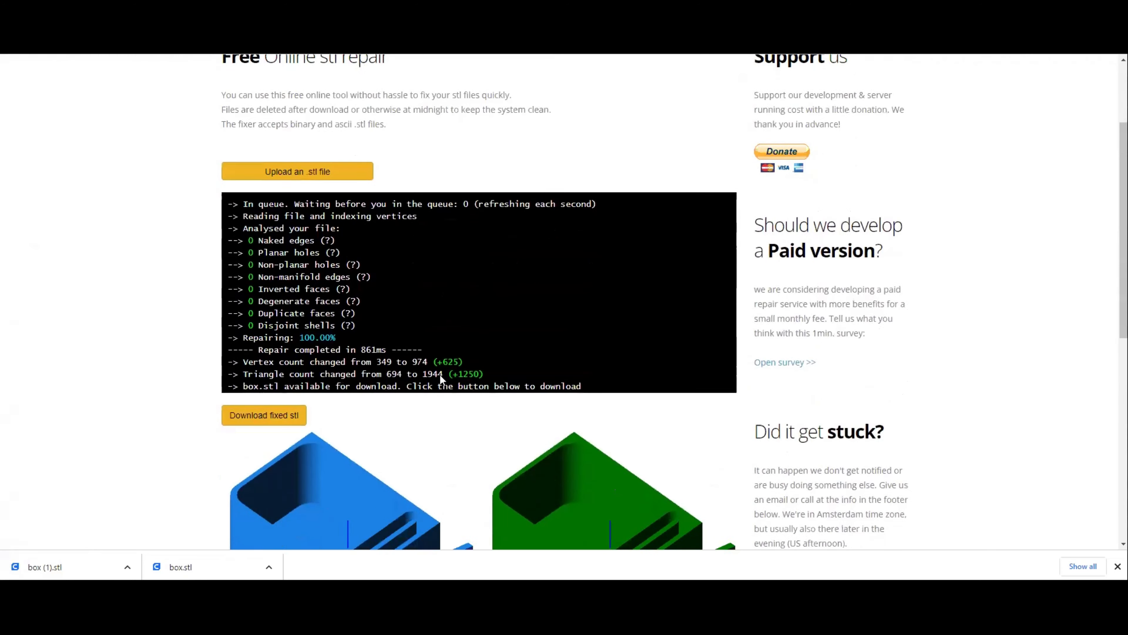
{"action": "scroll", "coordinate": [440, 374], "scroll_direction": "down", "scroll_amount": 3}
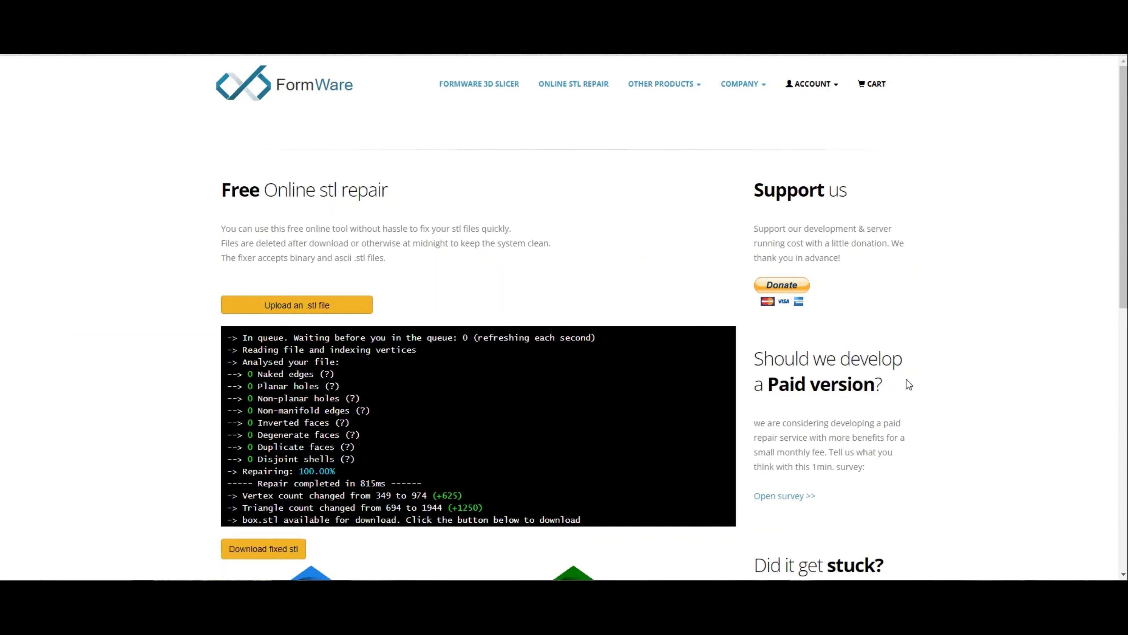
{"action": "scroll", "coordinate": [342, 473], "scroll_direction": "down", "scroll_amount": 4}
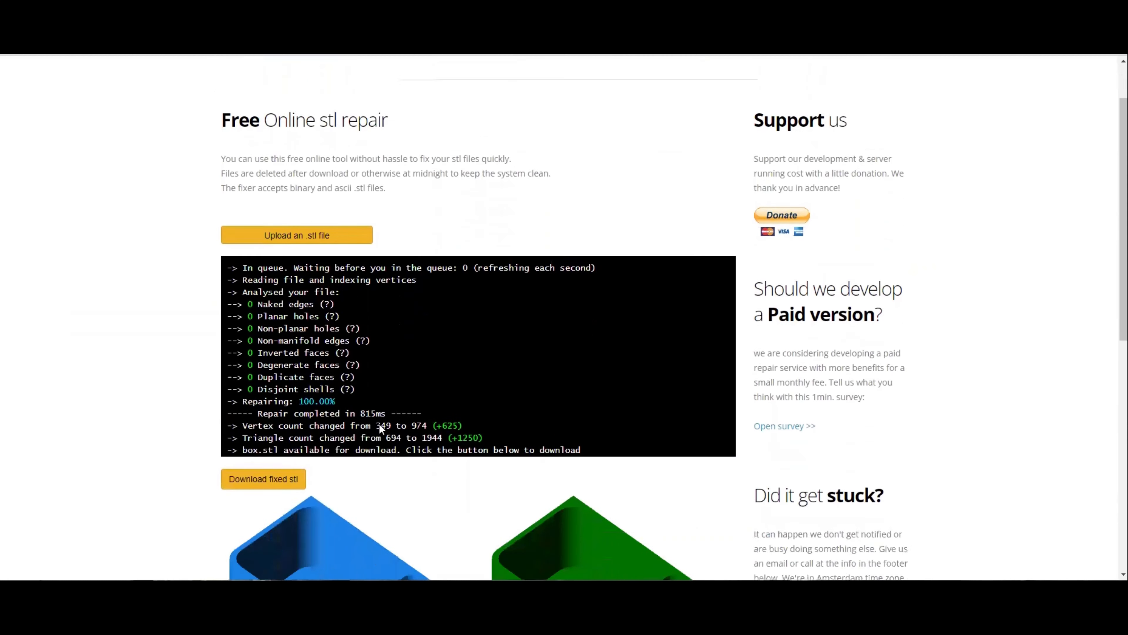
{"action": "scroll", "coordinate": [634, 418], "scroll_direction": "down", "scroll_amount": 3}
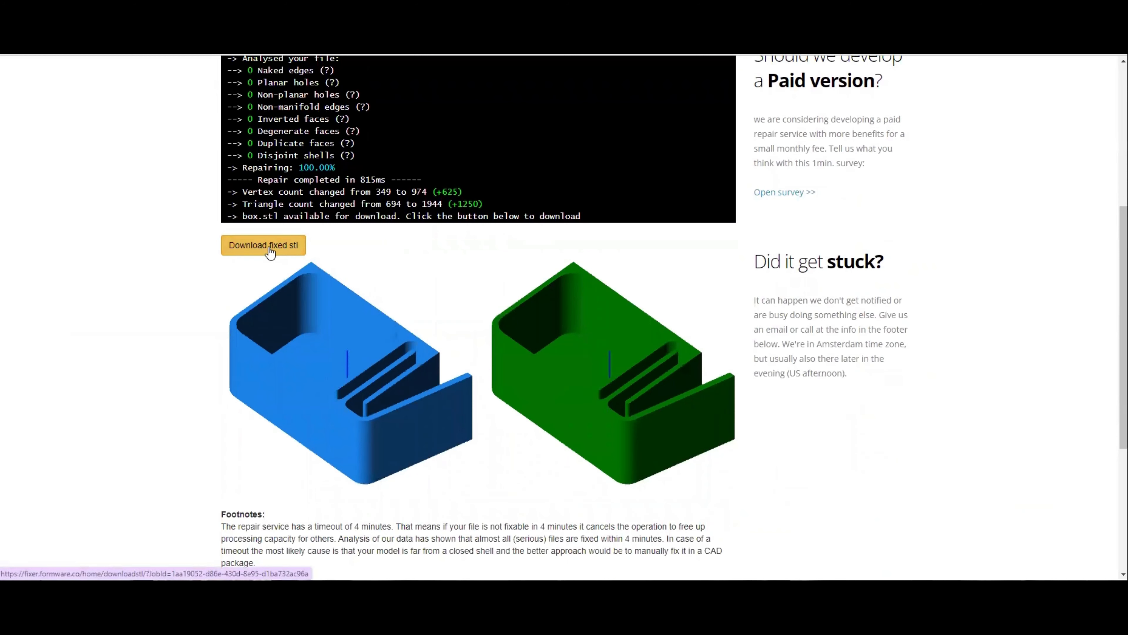
{"action": "scroll", "coordinate": [270, 252], "scroll_direction": "up", "scroll_amount": 3}
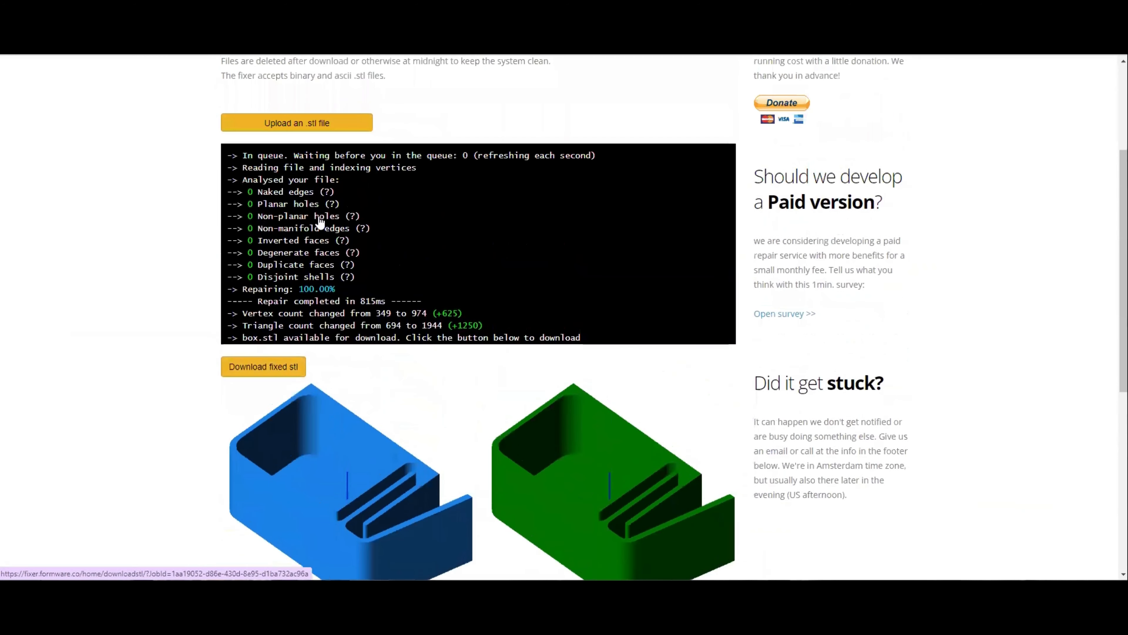
{"action": "left_click", "coordinate": [270, 376]}
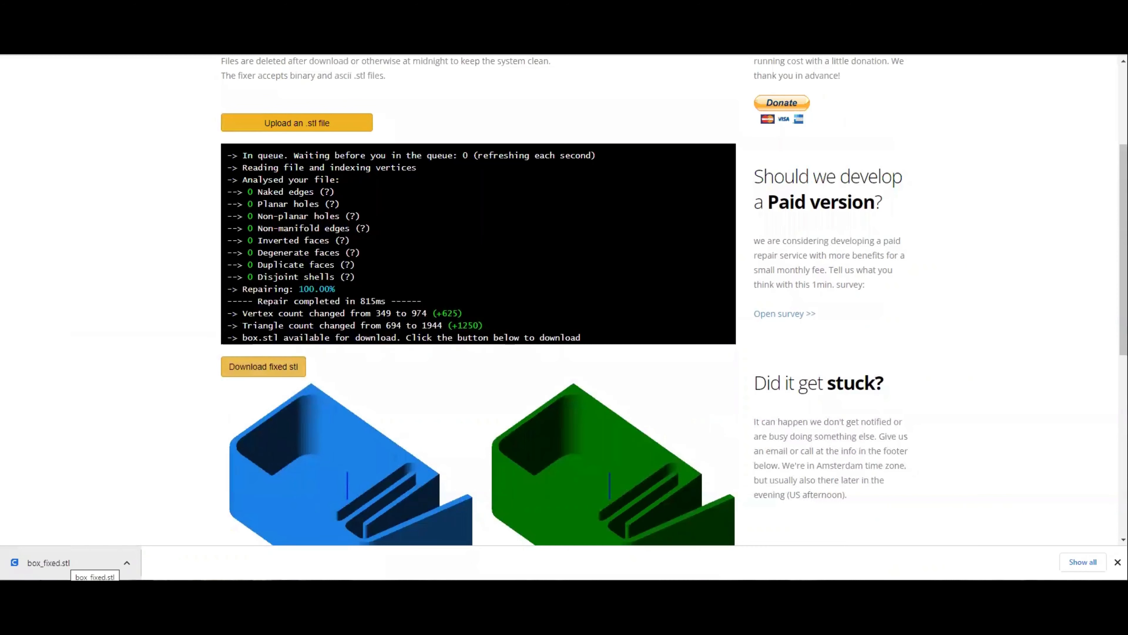
{"action": "left_click", "coordinate": [58, 563]}
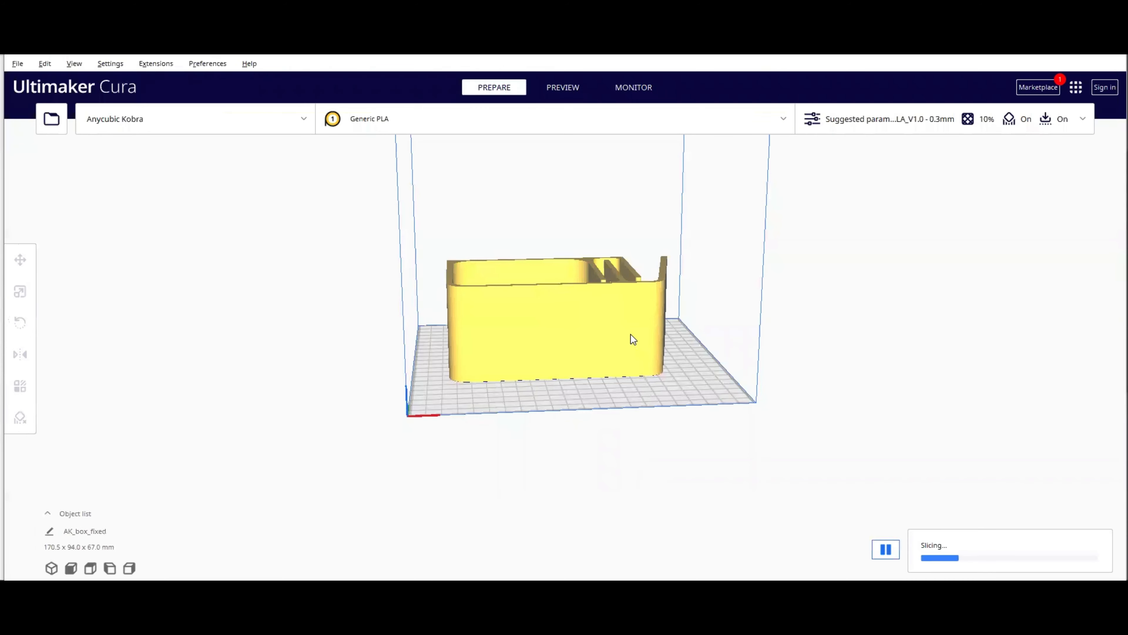
Step: Switch the printer to Anycubic i3 Mega S/Pro
{"action": "scroll", "coordinate": [630, 334], "scroll_direction": "up", "scroll_amount": 4}
{"action": "right_click_drag", "start_coordinate": [590, 341], "coordinate": [864, 386]}
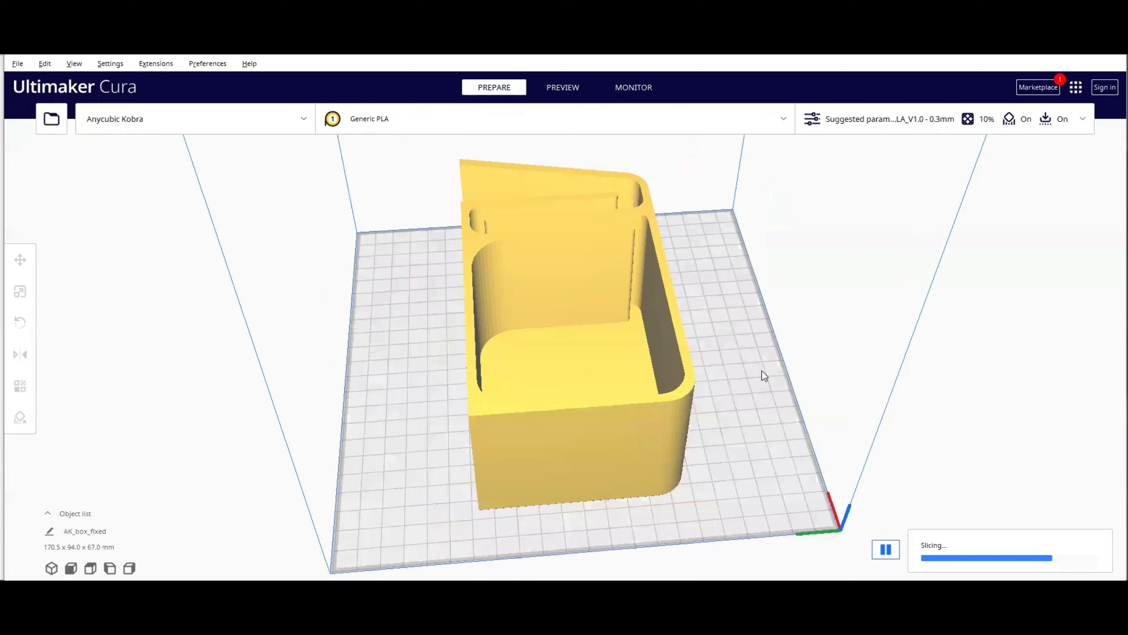
{"action": "right_click_drag", "start_coordinate": [762, 370], "coordinate": [622, 506]}
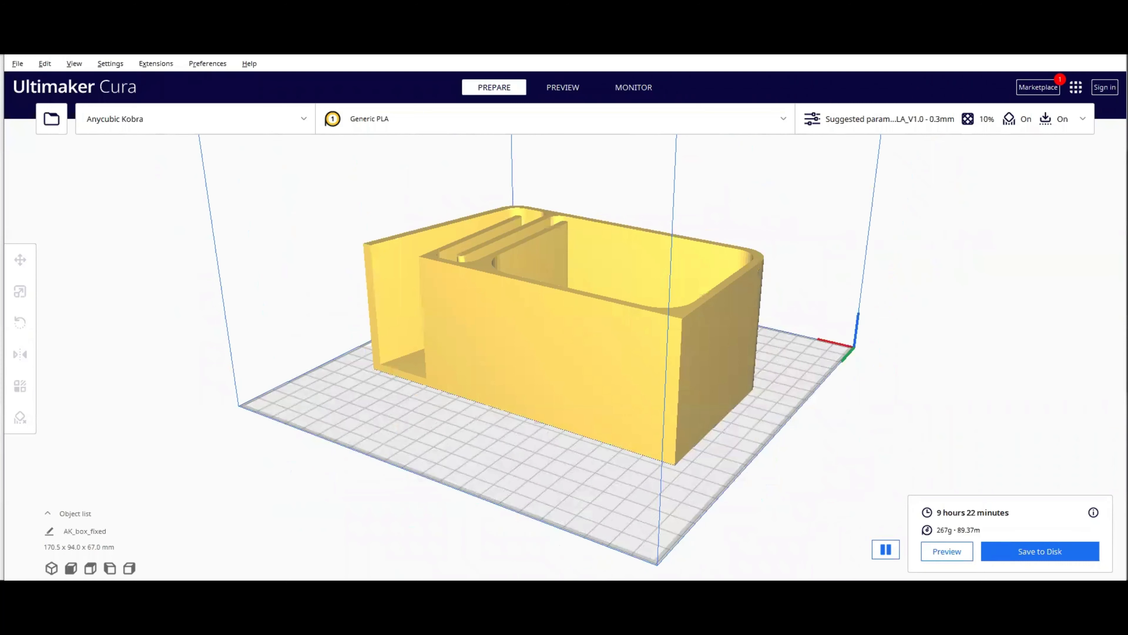
{"action": "left_click", "coordinate": [169, 116]}
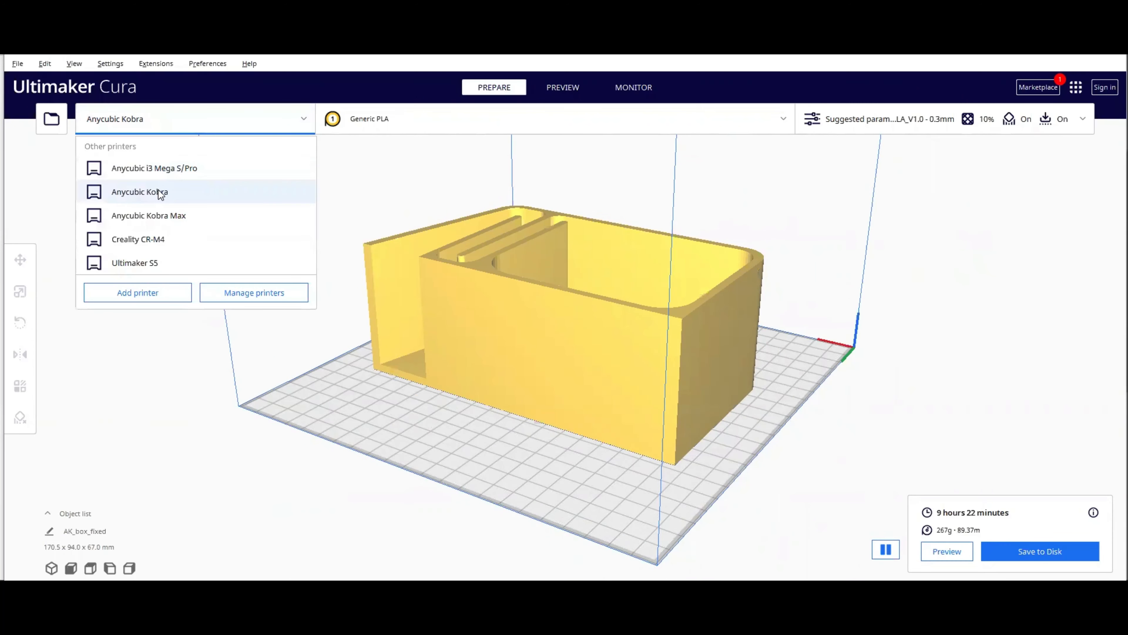
{"action": "left_click", "coordinate": [233, 168]}
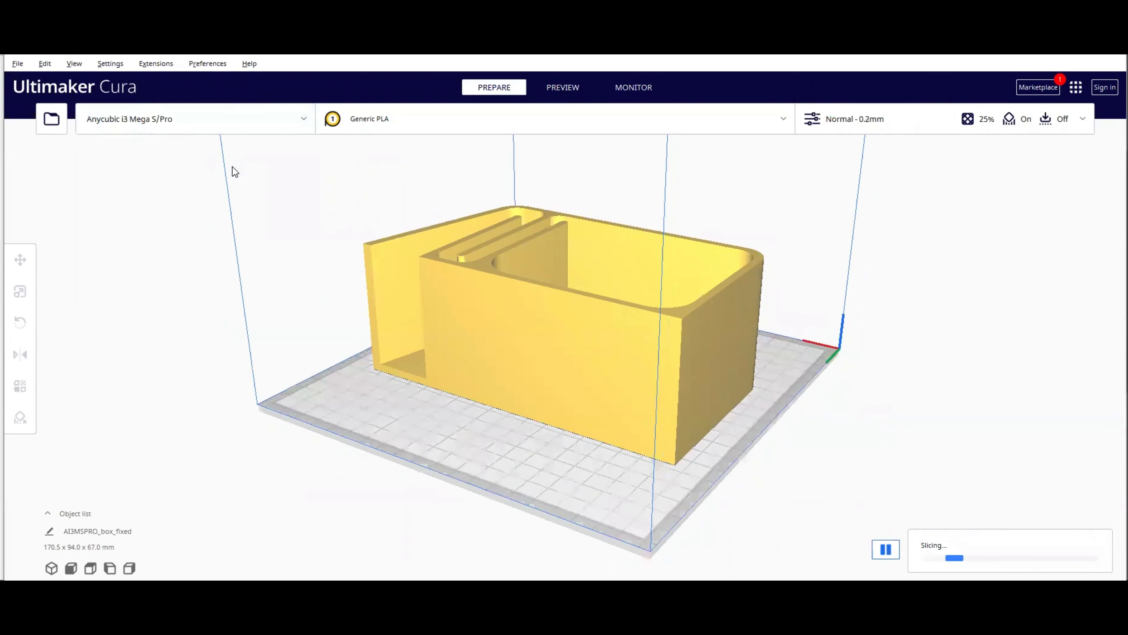
Step: Inspect the sliced box model from several angles on the build plate
{"action": "right_click_drag", "start_coordinate": [321, 209], "coordinate": [595, 376]}
{"action": "scroll", "coordinate": [606, 391], "scroll_direction": "down", "scroll_amount": 10}
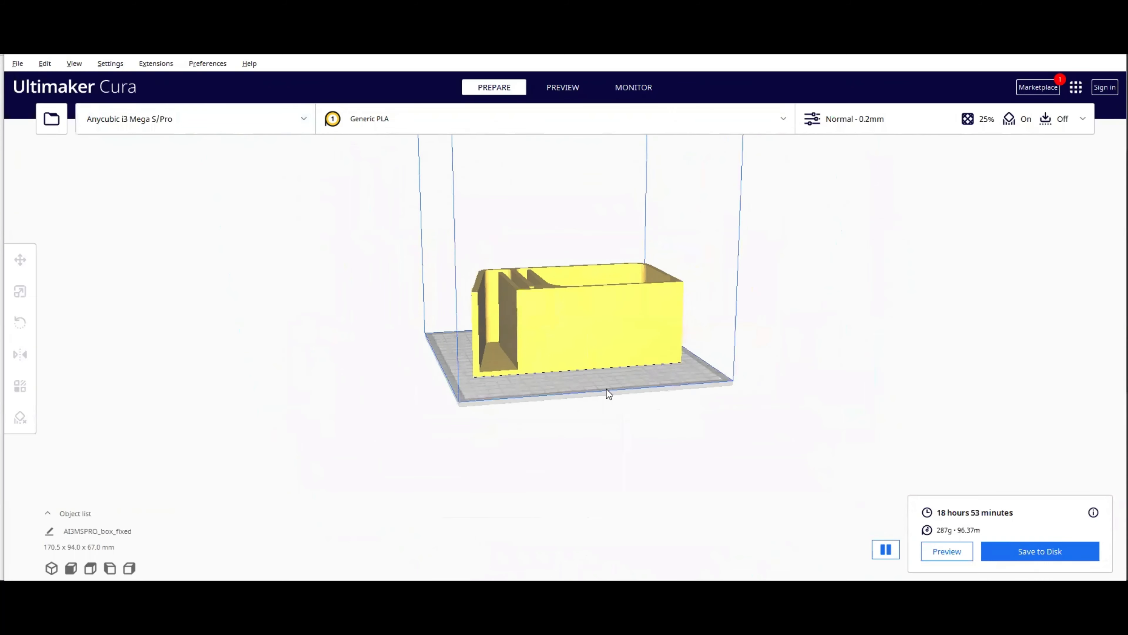
{"action": "scroll", "coordinate": [596, 322], "scroll_direction": "up", "scroll_amount": 8}
{"action": "right_click_drag", "start_coordinate": [584, 264], "coordinate": [755, 348]}
{"action": "scroll", "coordinate": [619, 309], "scroll_direction": "up", "scroll_amount": 5}
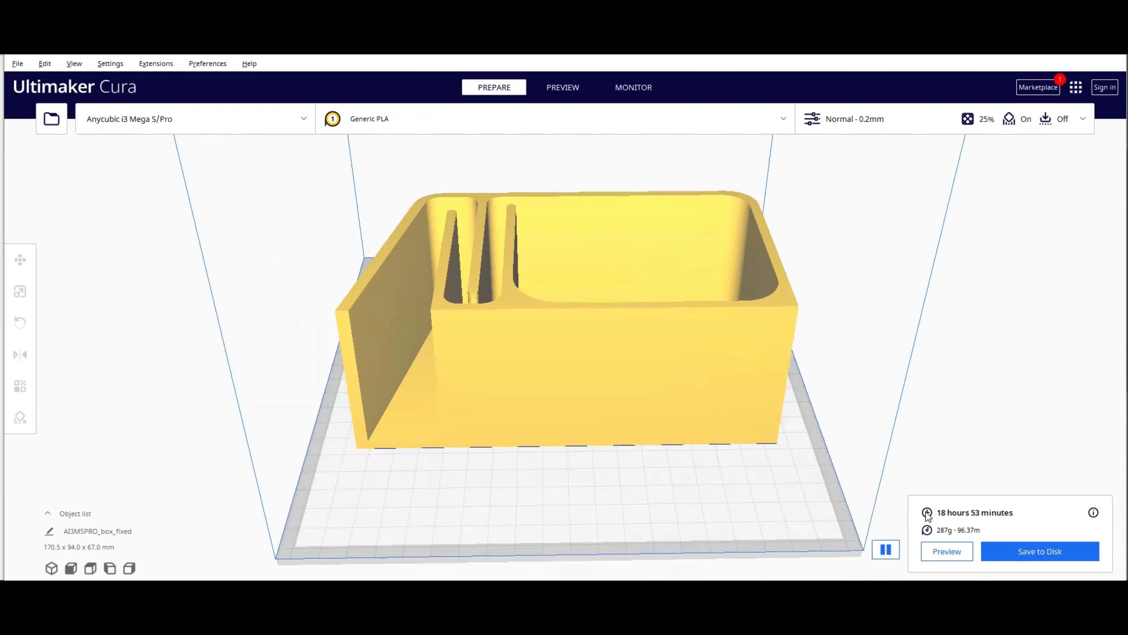
{"action": "right_click_drag", "start_coordinate": [760, 338], "coordinate": [696, 434]}
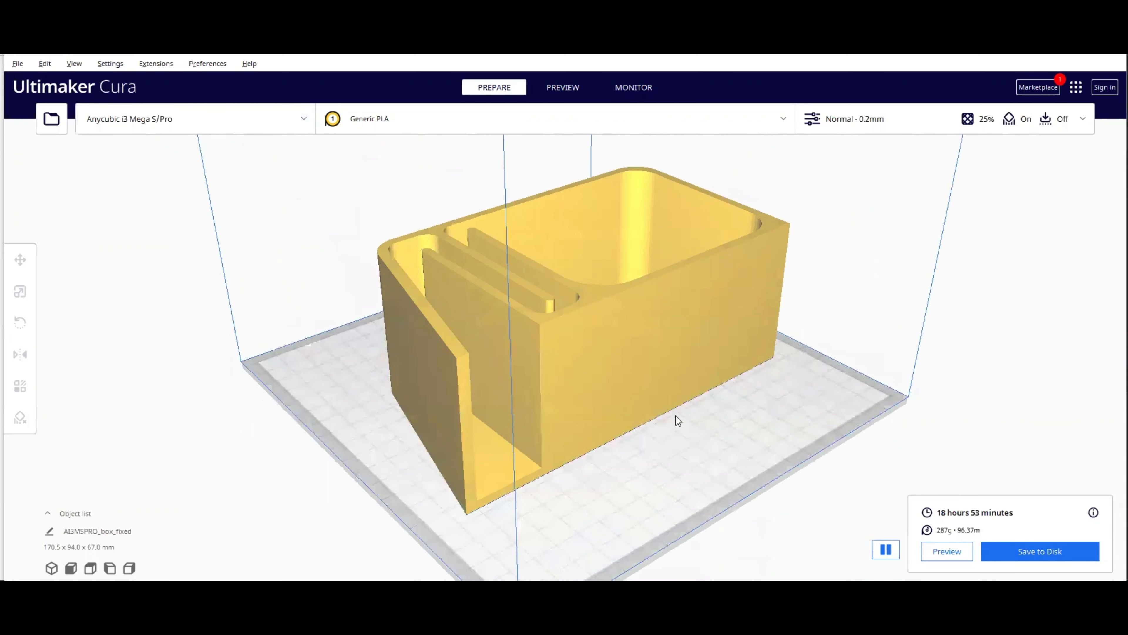
{"action": "right_click_drag", "start_coordinate": [597, 385], "coordinate": [546, 371]}
{"action": "scroll", "coordinate": [543, 367], "scroll_direction": "up", "scroll_amount": 4}
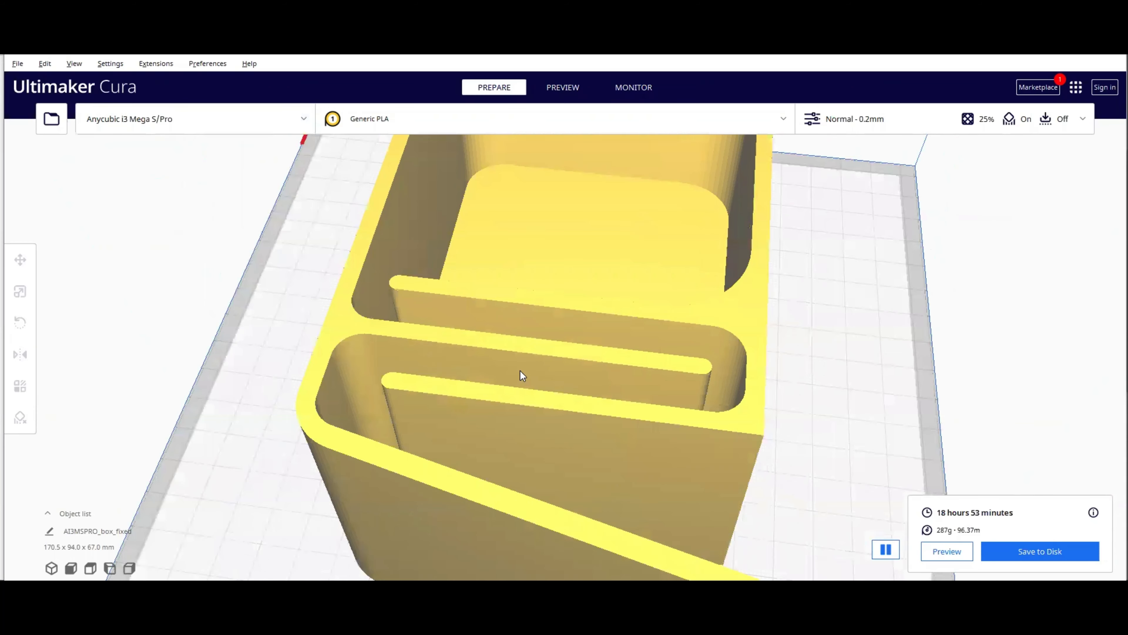
{"action": "right_click_drag", "start_coordinate": [449, 358], "coordinate": [531, 372]}
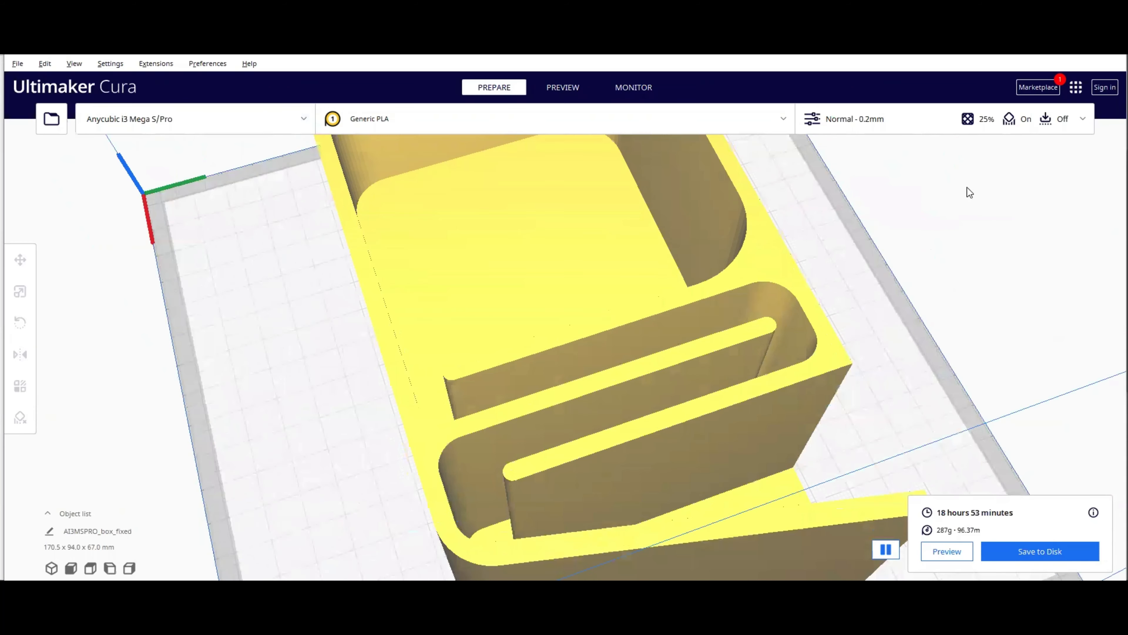
Step: Open the layer preview and lower the layer slider to layer 182
{"action": "left_click", "coordinate": [946, 551]}
{"action": "left_click", "coordinate": [944, 551]}
{"action": "scroll", "coordinate": [565, 319], "scroll_direction": "up", "scroll_amount": 4}
{"action": "left_click_drag", "start_coordinate": [1112, 193], "coordinate": [1113, 295]}
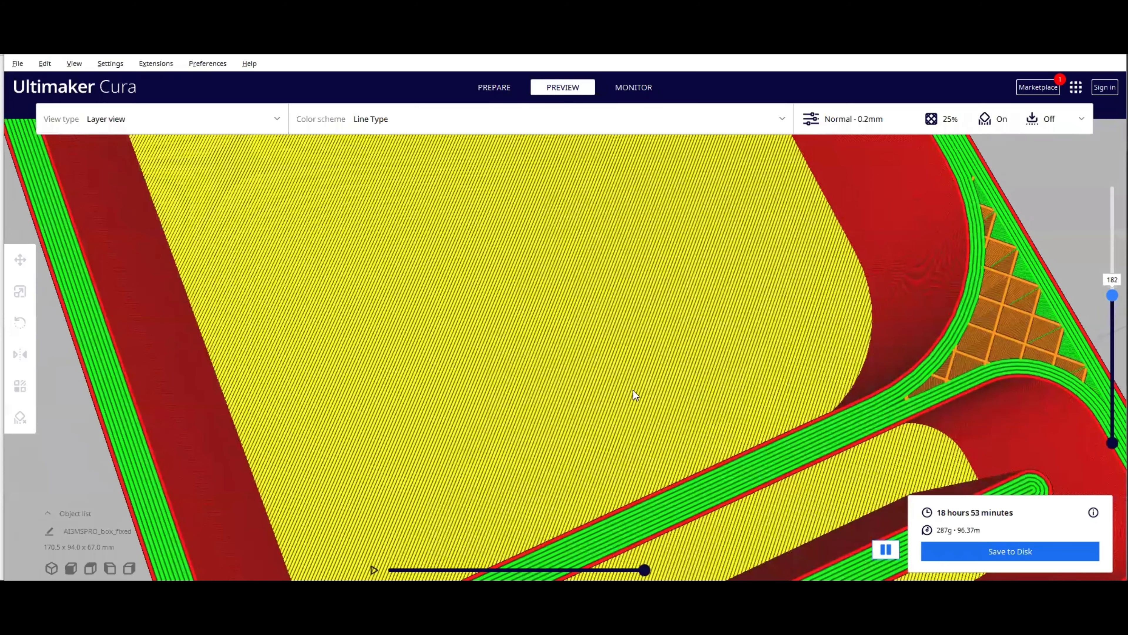
{"action": "scroll", "coordinate": [561, 381], "scroll_direction": "down", "scroll_amount": 4}
{"action": "right_click_drag", "start_coordinate": [562, 382], "coordinate": [956, 527]}
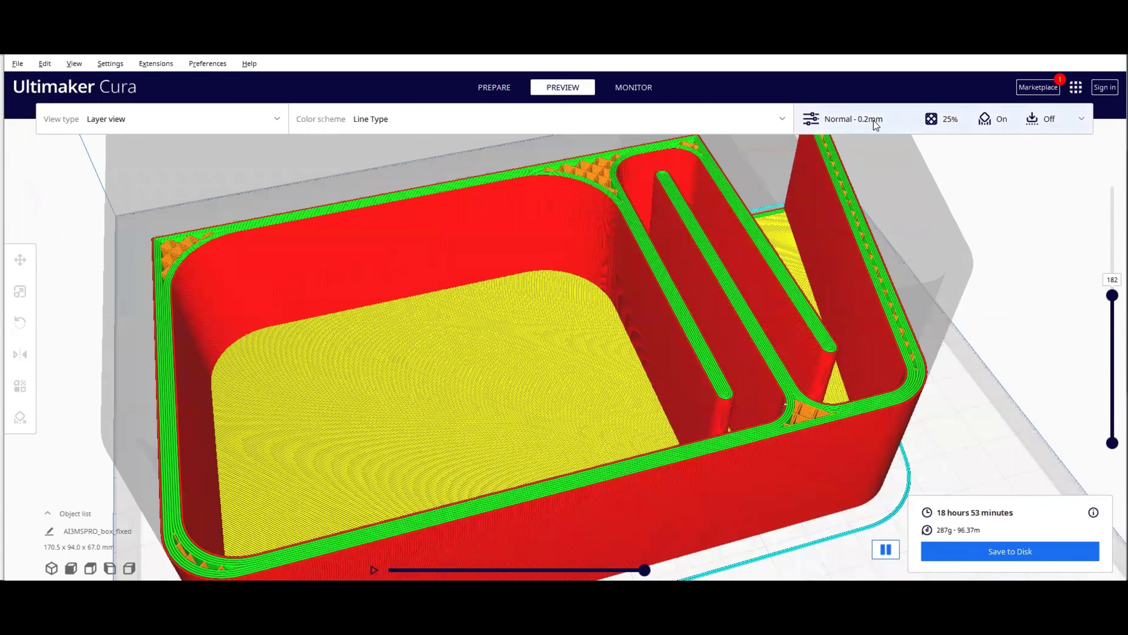
Step: Open the custom print settings and set the layer height to 0.3 mm
{"action": "left_click", "coordinate": [1085, 118]}
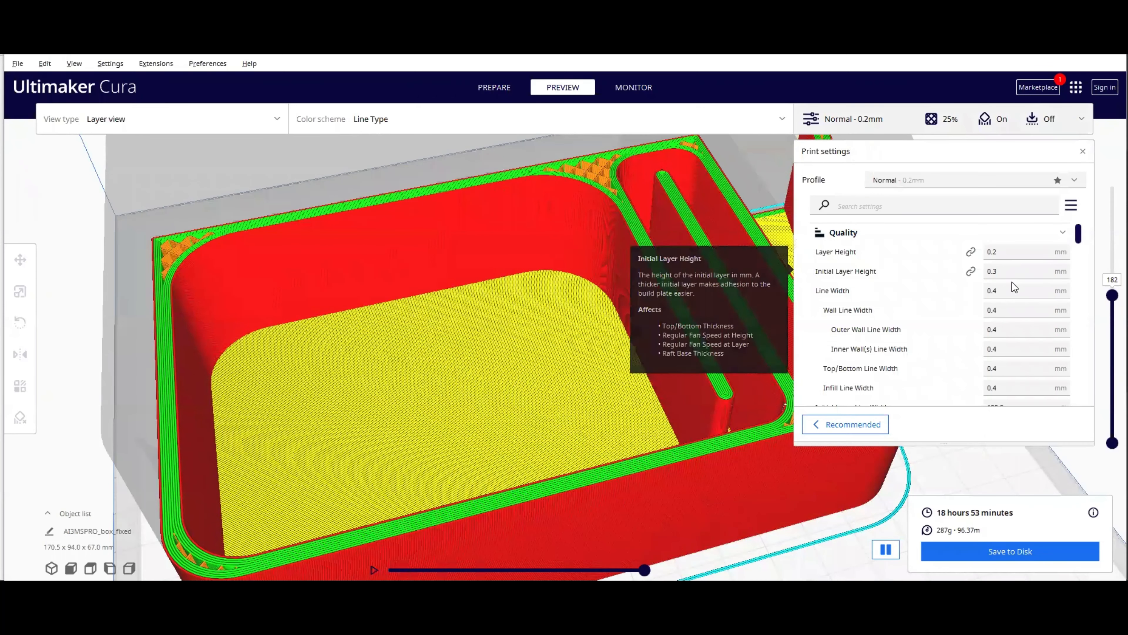
{"action": "left_click", "coordinate": [1005, 251]}
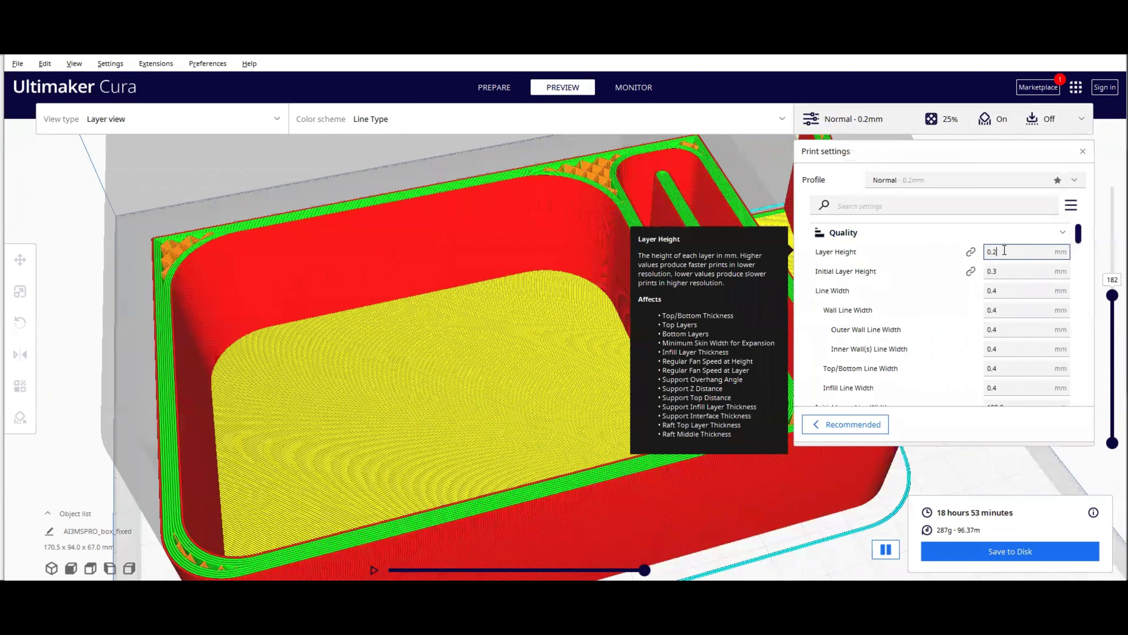
{"action": "double_click", "coordinate": [996, 251]}
{"action": "left_click", "coordinate": [995, 250]}
{"action": "left_click_drag", "start_coordinate": [995, 251], "coordinate": [1005, 252]}
{"action": "type", "text": "3"}
Step: Set the wall line count to 3
{"action": "scroll", "coordinate": [1017, 263], "scroll_direction": "down", "scroll_amount": 3}
{"action": "left_click_drag", "start_coordinate": [999, 325], "coordinate": [985, 327]}
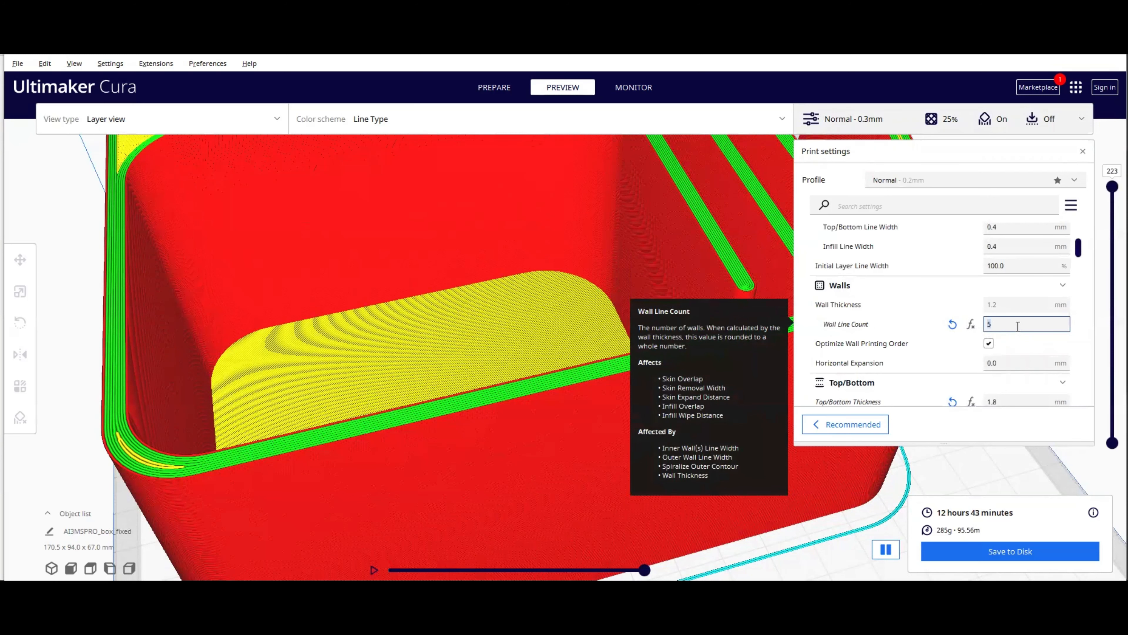
{"action": "type", "text": "3"}
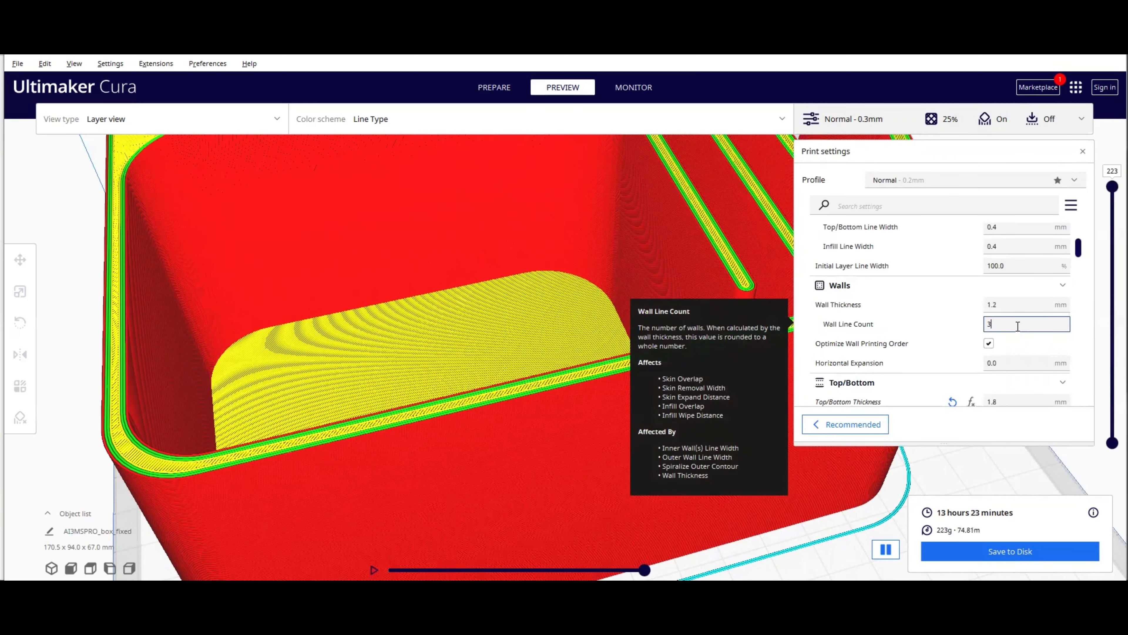
Step: Try a wall line count of 4, then restore it to 3
{"action": "left_click_drag", "start_coordinate": [1018, 325], "coordinate": [971, 328]}
{"action": "type", "text": "4"}
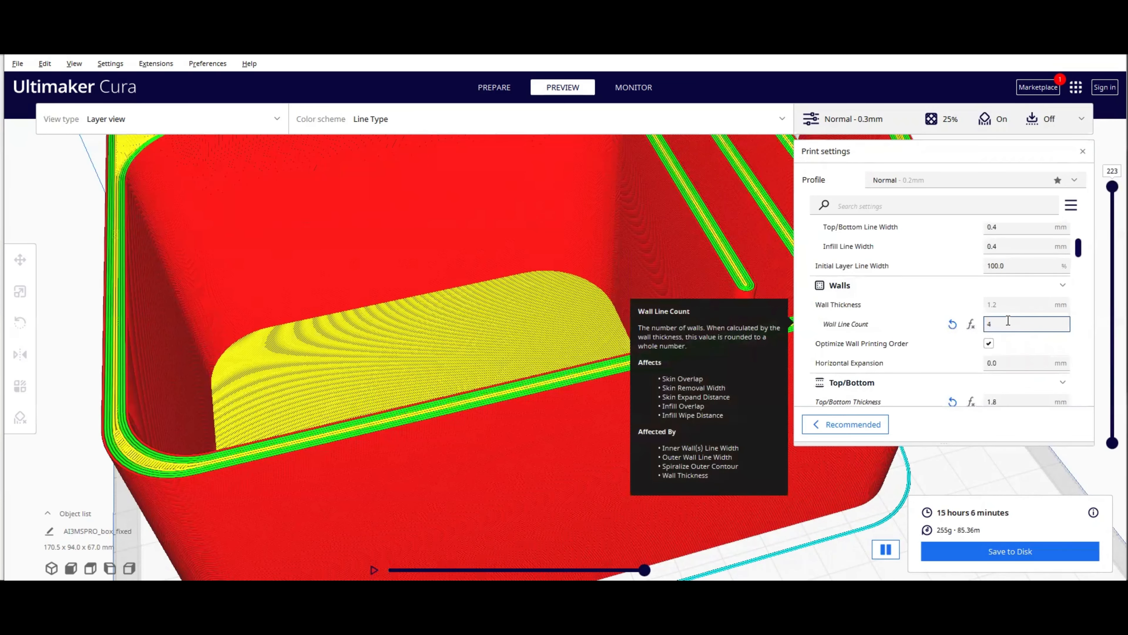
{"action": "left_click_drag", "start_coordinate": [1009, 320], "coordinate": [980, 326]}
{"action": "type", "text": "3"}
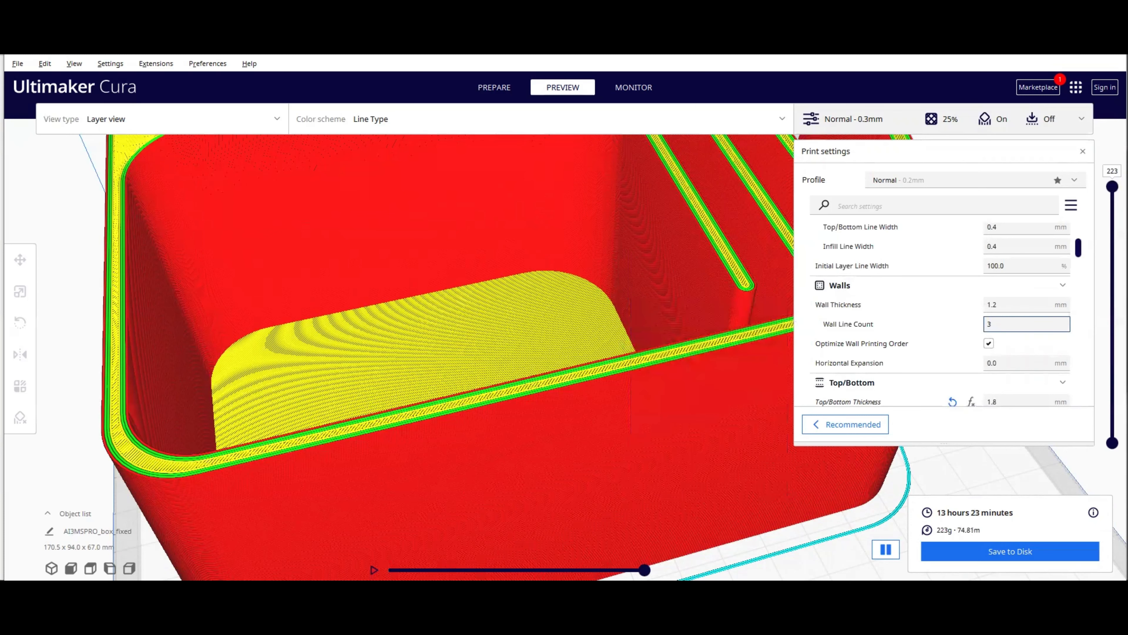
Step: Lower the layer preview to layer 183 and inspect the walls and infill up close
{"action": "left_click_drag", "start_coordinate": [1113, 186], "coordinate": [1113, 230]}
{"action": "right_click_drag", "start_coordinate": [625, 319], "coordinate": [628, 347]}
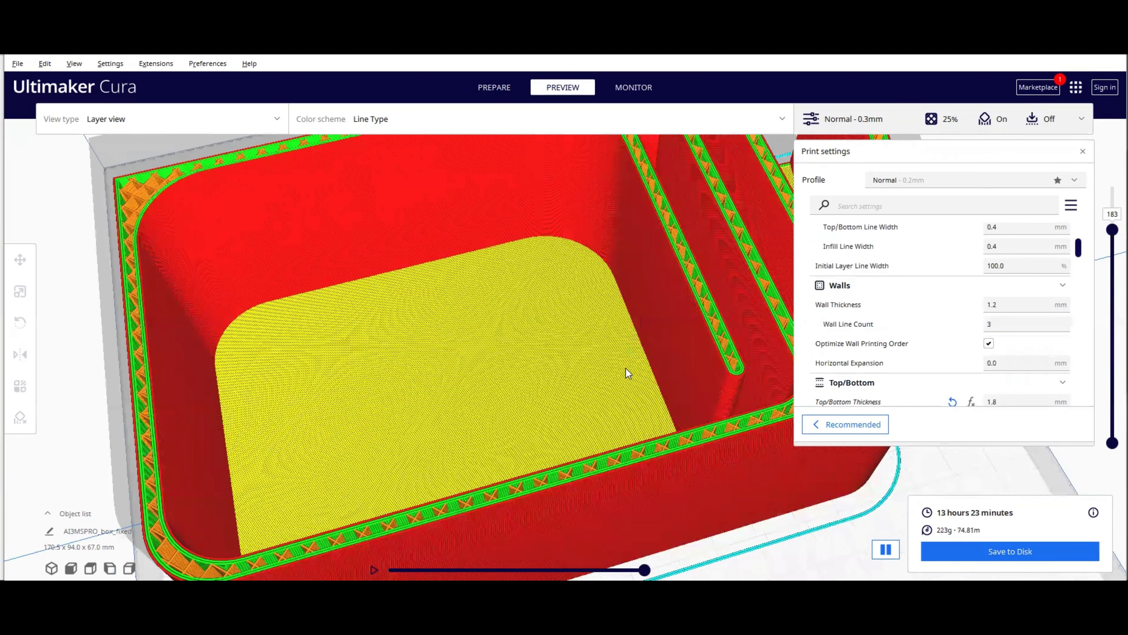
{"action": "scroll", "coordinate": [625, 306], "scroll_direction": "down", "scroll_amount": 5}
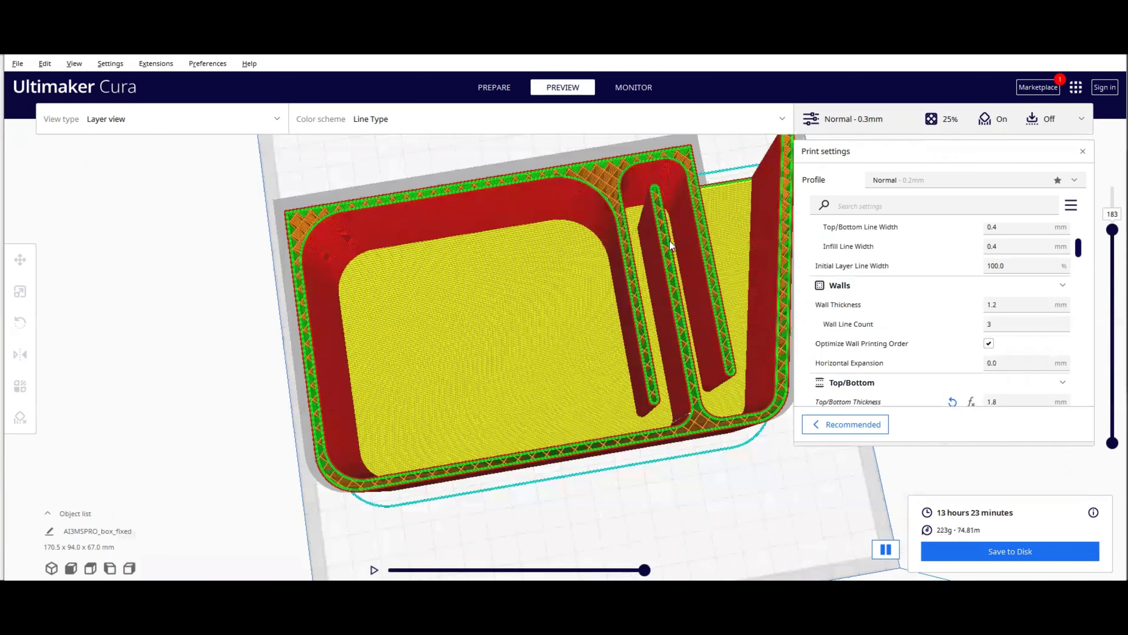
{"action": "scroll", "coordinate": [671, 243], "scroll_direction": "up", "scroll_amount": 5}
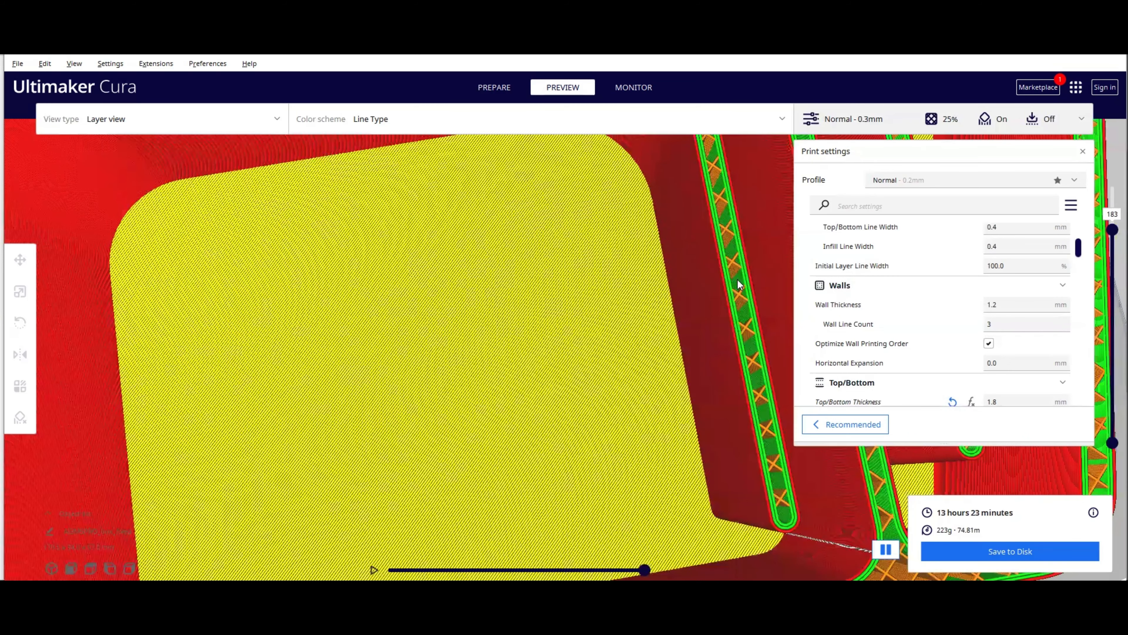
{"action": "left_click", "coordinate": [616, 398]}
{"action": "scroll", "coordinate": [615, 397], "scroll_direction": "down", "scroll_amount": 4}
{"action": "right_click_drag", "start_coordinate": [615, 398], "coordinate": [562, 391]}
{"action": "scroll", "coordinate": [434, 393], "scroll_direction": "up", "scroll_amount": 2}
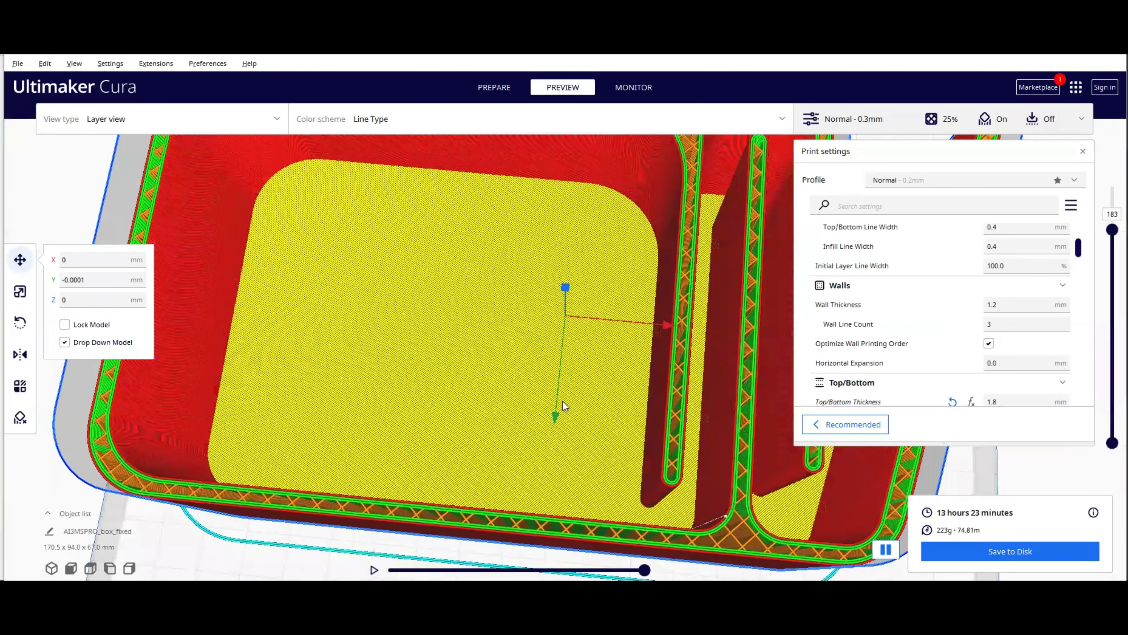
{"action": "right_click_drag", "start_coordinate": [514, 360], "coordinate": [501, 361]}
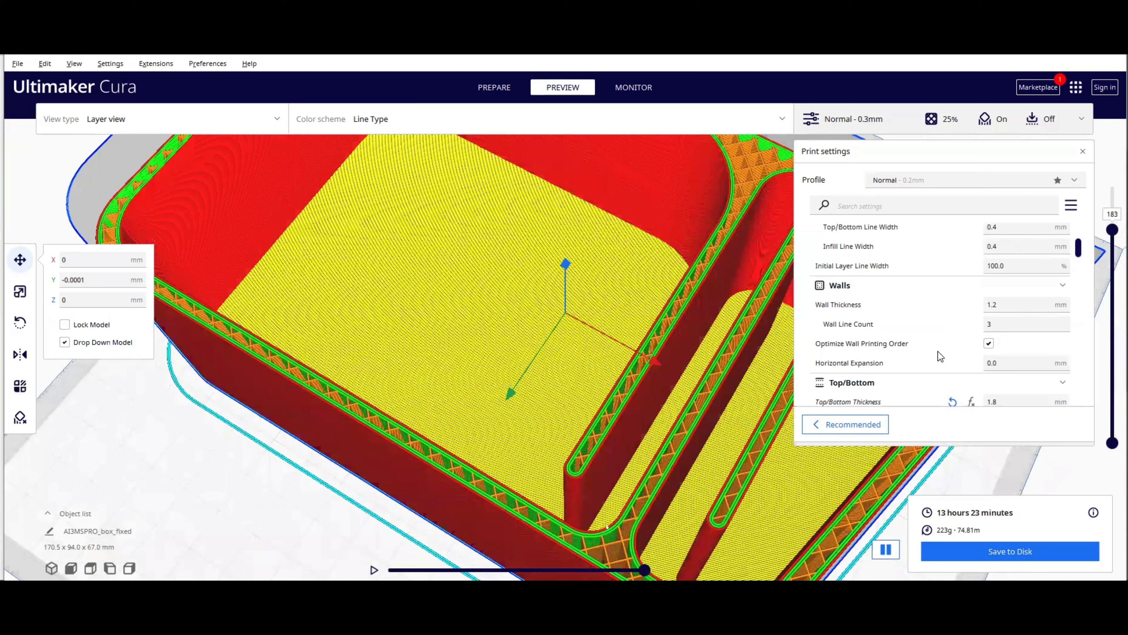
Step: Examine the top/bottom thickness and layer settings in the print settings
{"action": "scroll", "coordinate": [963, 339], "scroll_direction": "down", "scroll_amount": 4}
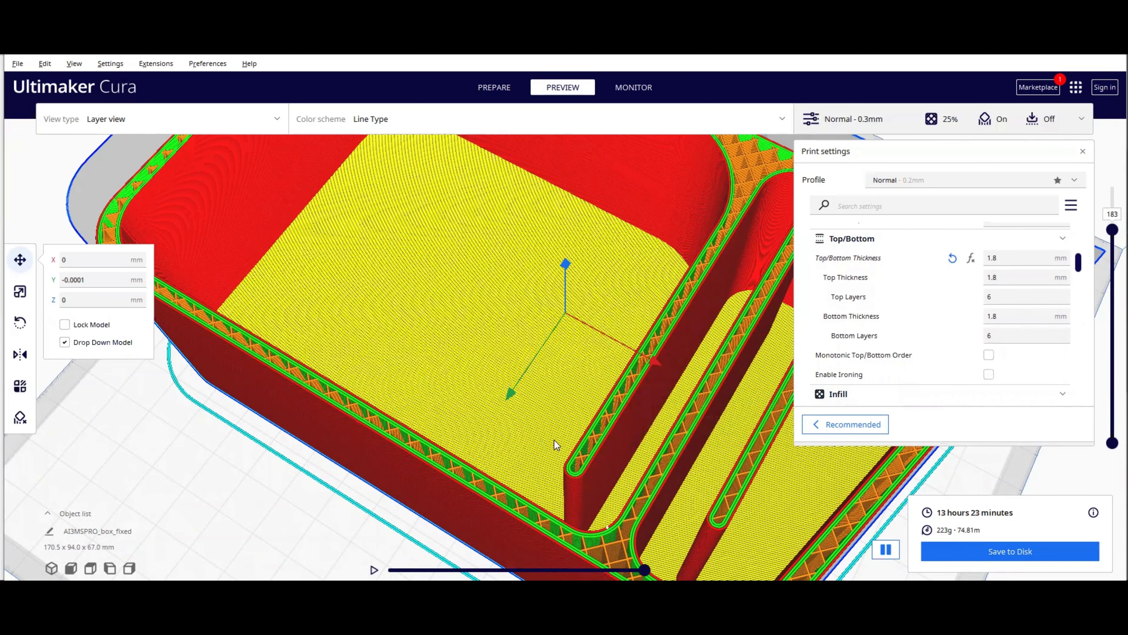
{"action": "right_click_drag", "start_coordinate": [554, 439], "coordinate": [598, 447]}
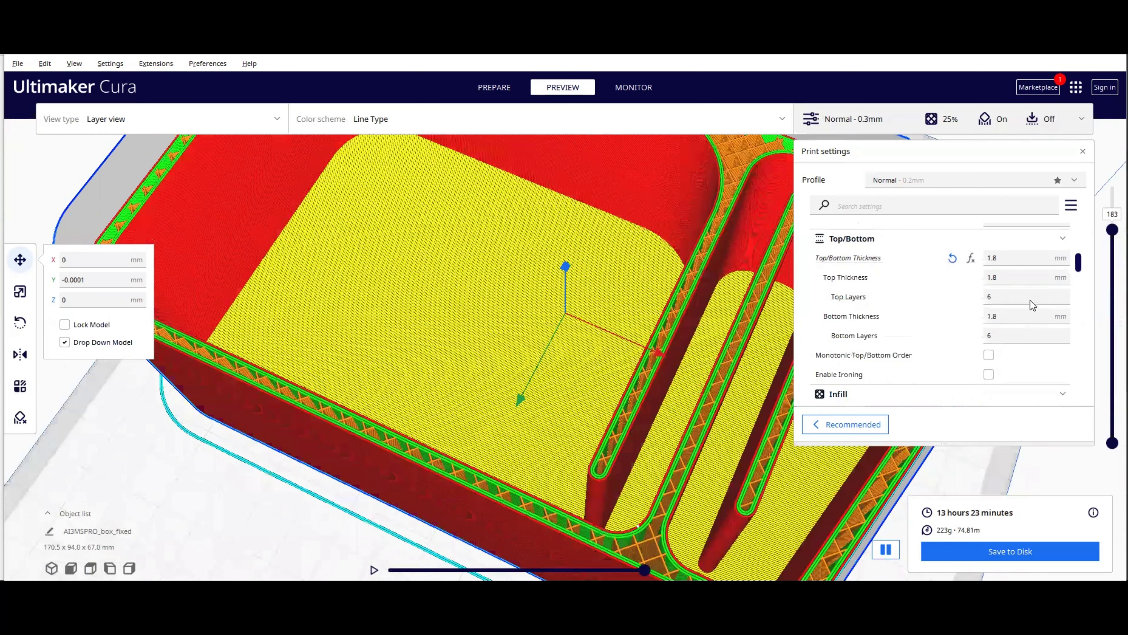
{"action": "scroll", "coordinate": [1026, 305], "scroll_direction": "up", "scroll_amount": 2}
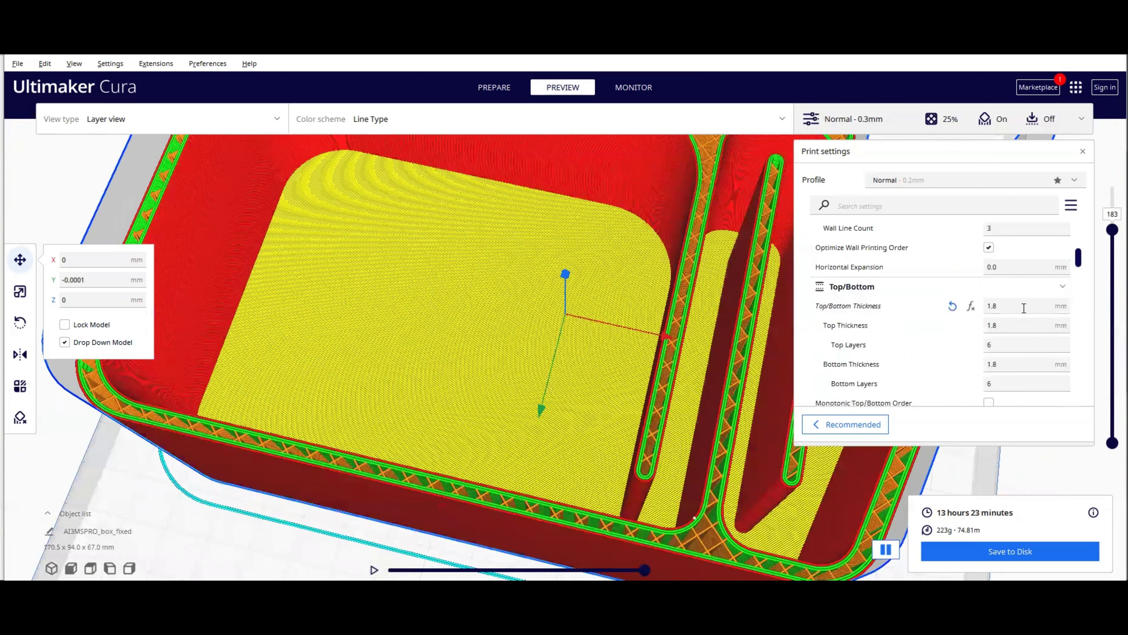
{"action": "scroll", "coordinate": [1024, 308], "scroll_direction": "down", "scroll_amount": 1}
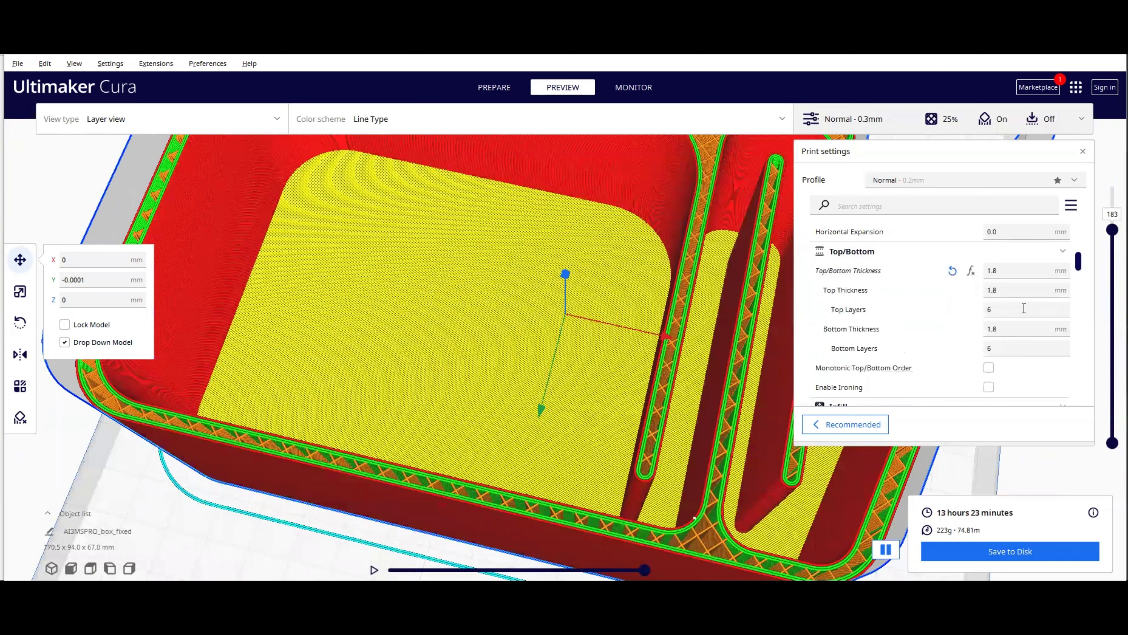
{"action": "scroll", "coordinate": [1024, 308], "scroll_direction": "up", "scroll_amount": 5}
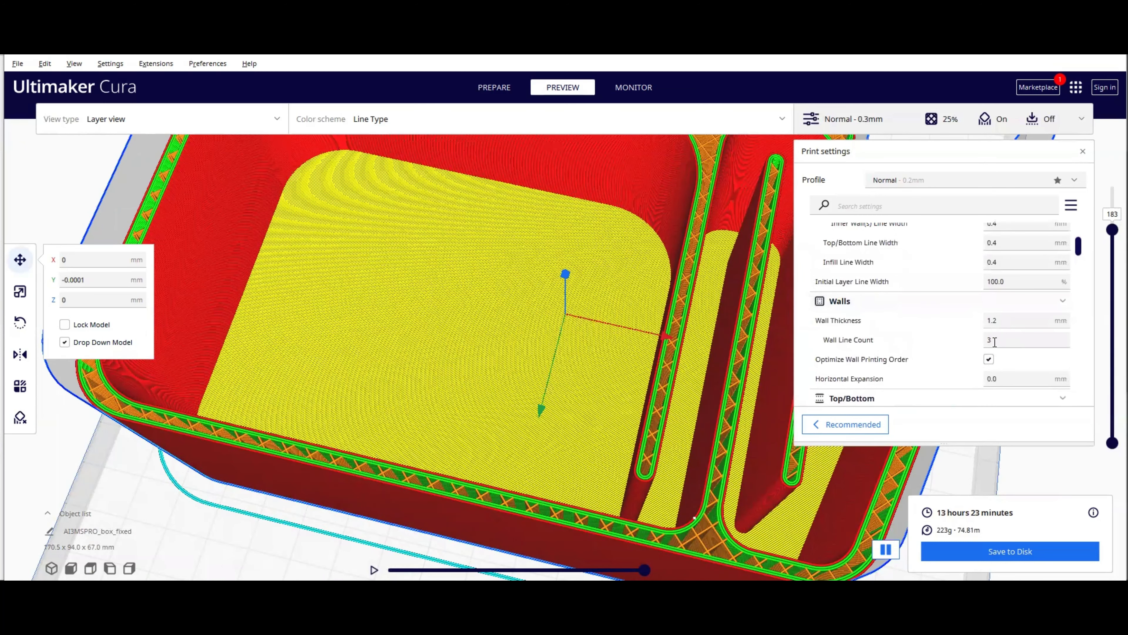
Step: Set the wall line count to 5
{"action": "left_click", "coordinate": [995, 341]}
{"action": "type", "text": "5"}
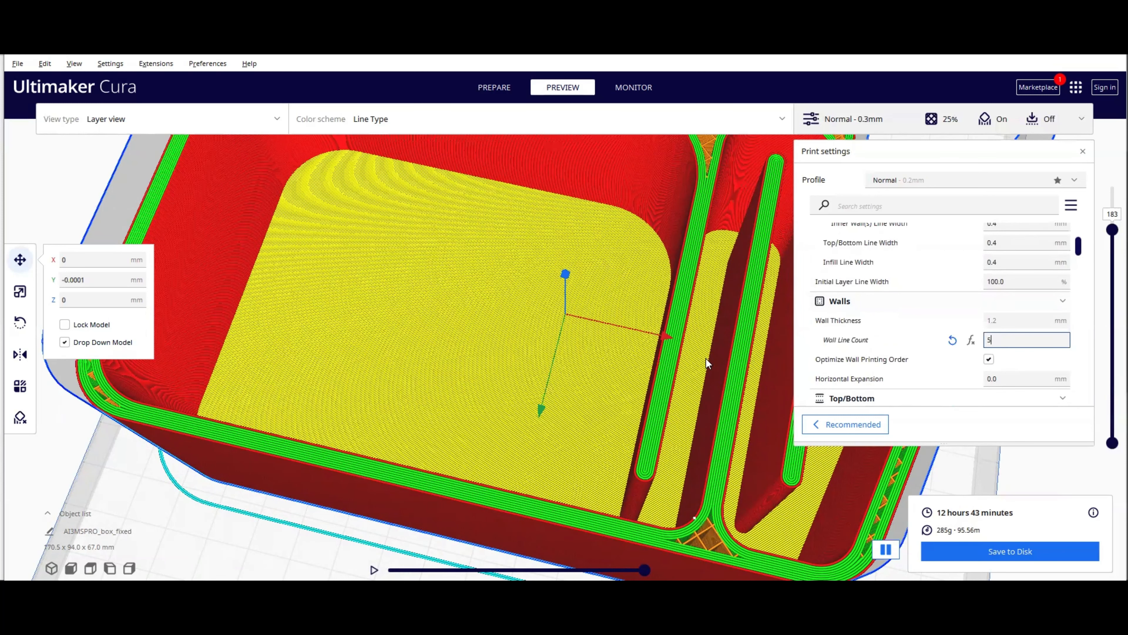
{"action": "left_click", "coordinate": [699, 368]}
{"action": "right_click_drag", "start_coordinate": [711, 356], "coordinate": [666, 388]}
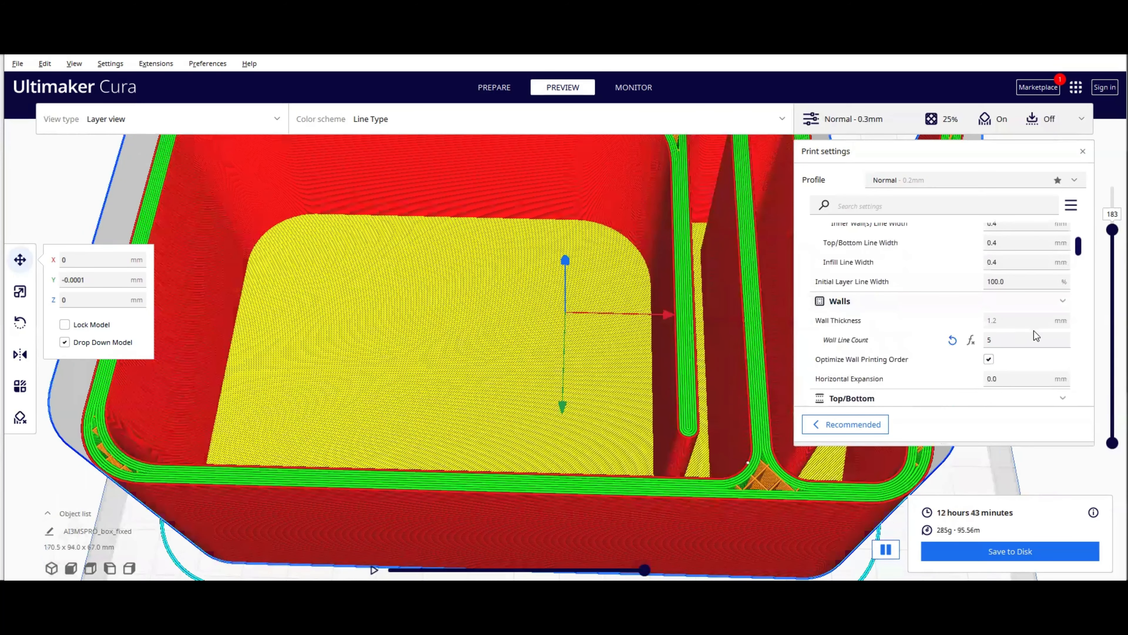
Step: Scroll to the infill settings and scrub through the layer preview to inspect the box's walls and infill
{"action": "scroll", "coordinate": [1034, 330], "scroll_direction": "down", "scroll_amount": 1}
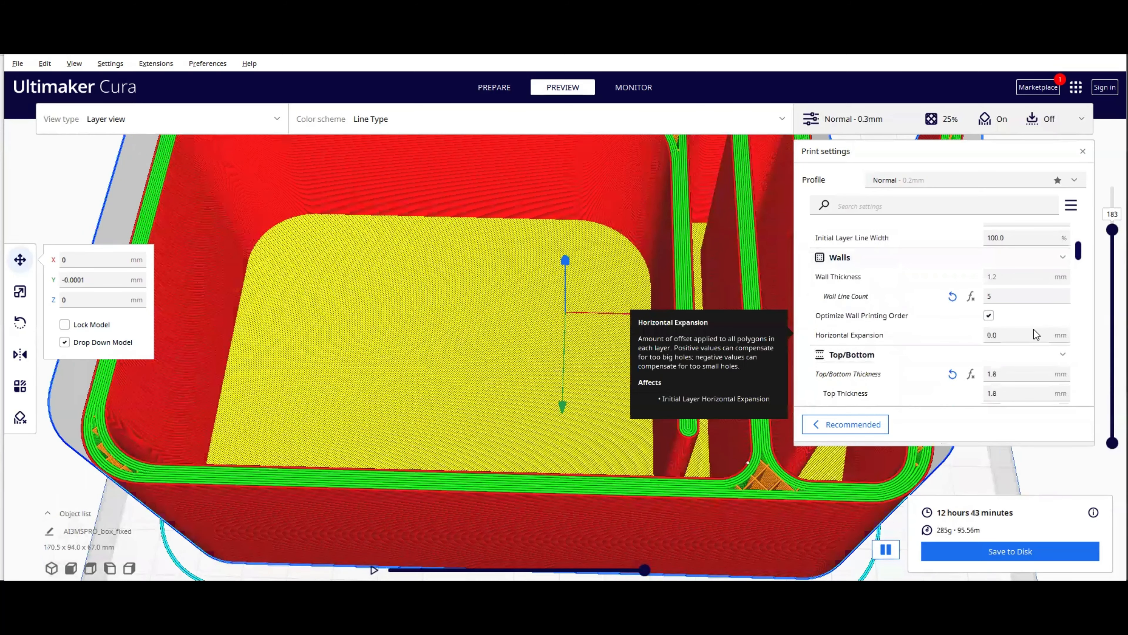
{"action": "scroll", "coordinate": [1034, 330], "scroll_direction": "down", "scroll_amount": 6}
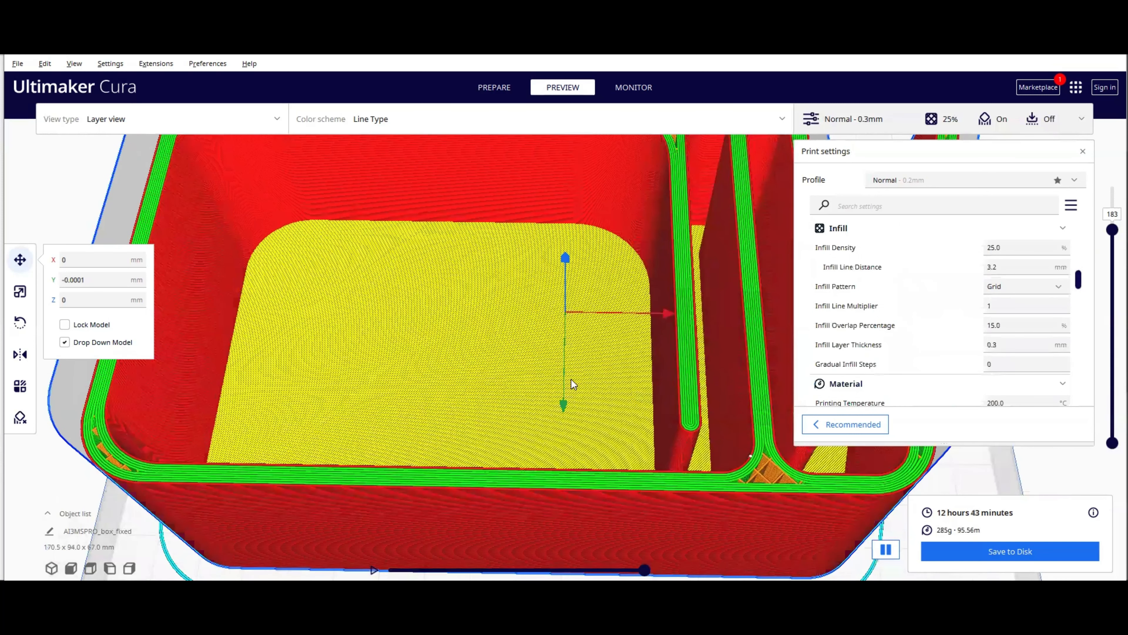
{"action": "right_click_drag", "start_coordinate": [519, 393], "coordinate": [637, 416]}
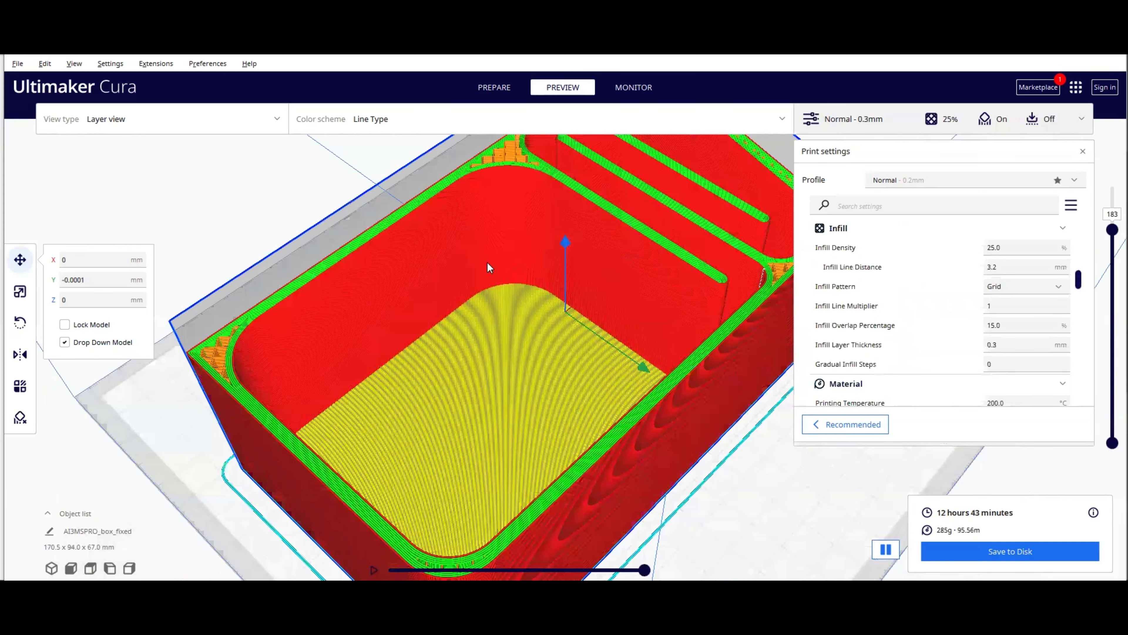
{"action": "right_click_drag", "start_coordinate": [488, 265], "coordinate": [723, 283]}
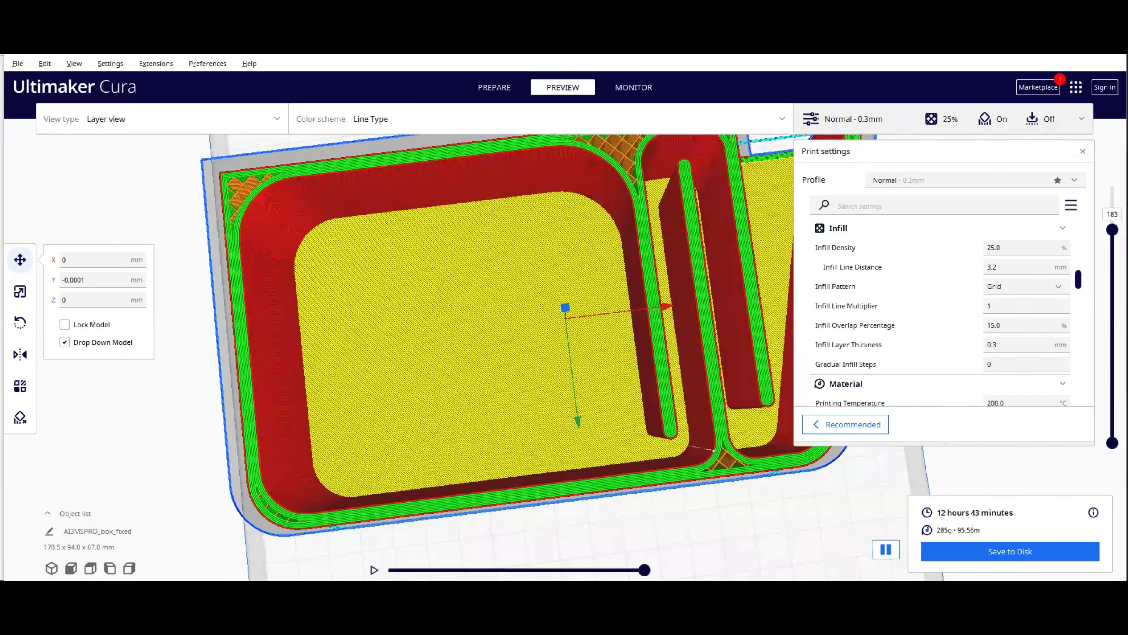
{"action": "left_click_drag", "start_coordinate": [1112, 229], "coordinate": [1100, 337]}
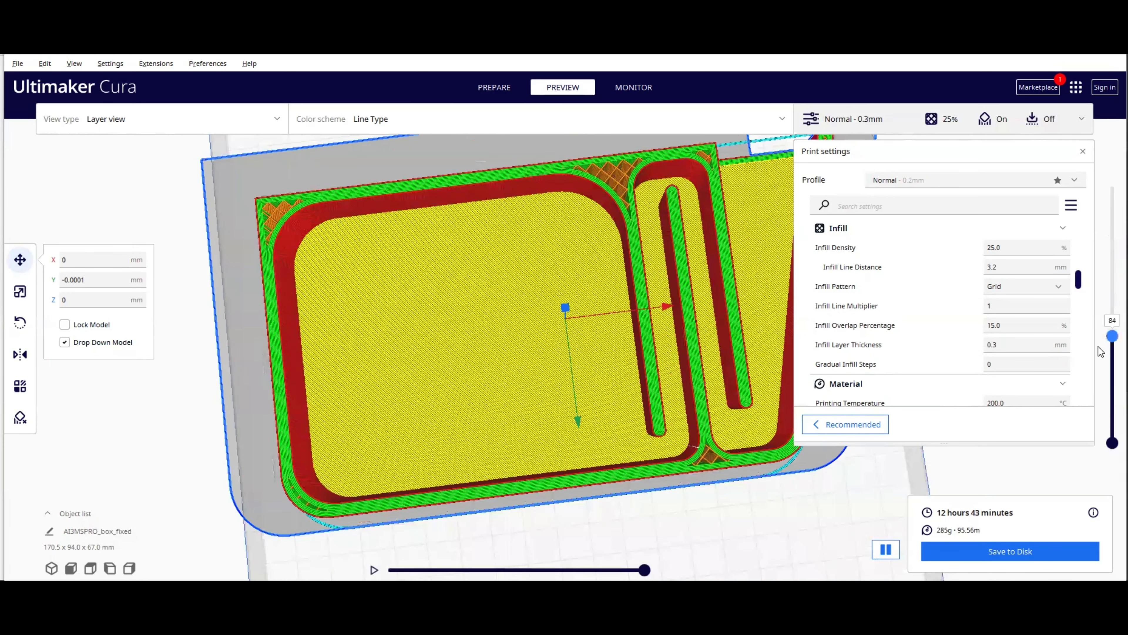
{"action": "left_click_drag", "start_coordinate": [1098, 258], "coordinate": [1092, 285]}
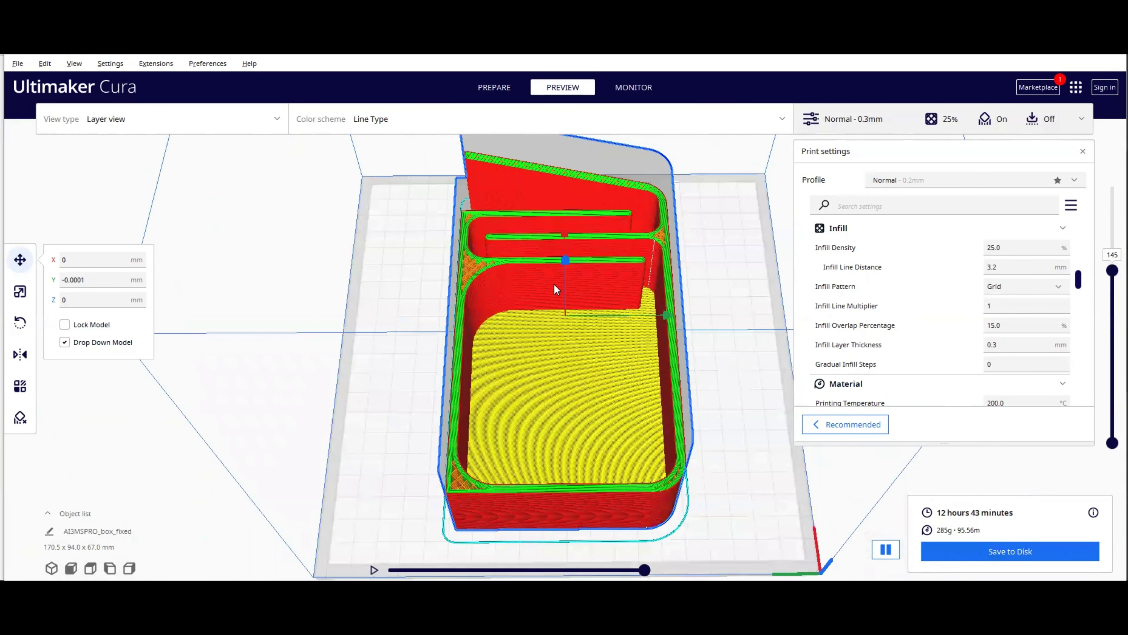
Step: Shift the box toward the back of the build plate and return to the prepare stage
{"action": "left_click_drag", "start_coordinate": [668, 317], "coordinate": [556, 339]}
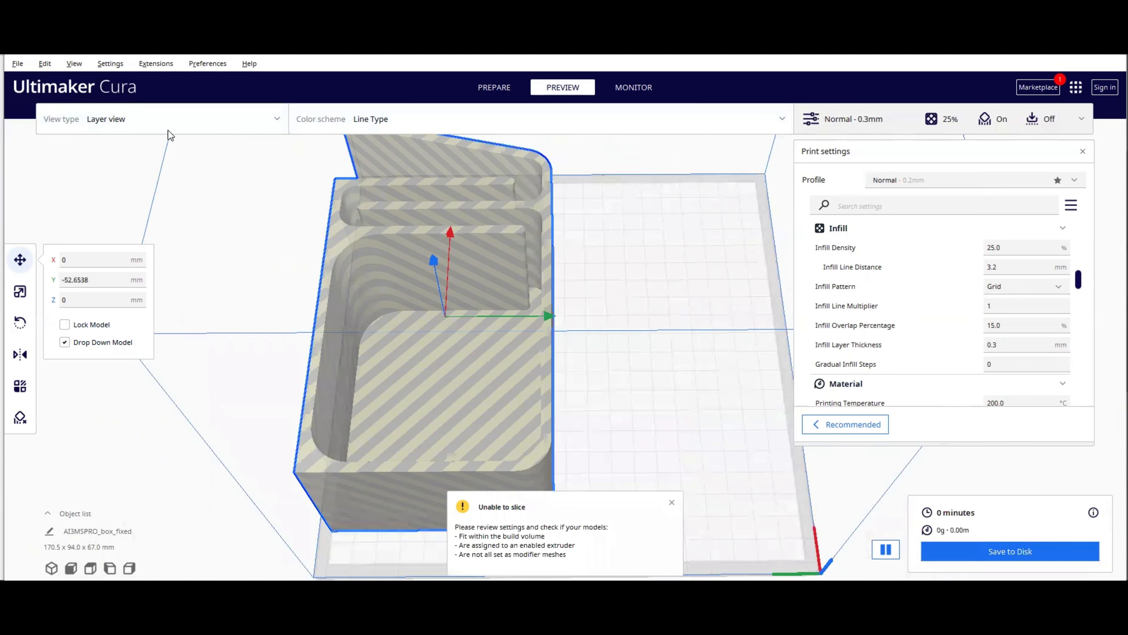
{"action": "scroll", "coordinate": [96, 124], "scroll_direction": "up", "scroll_amount": 1}
{"action": "scroll", "coordinate": [95, 123], "scroll_direction": "up", "scroll_amount": 4}
{"action": "scroll", "coordinate": [399, 122], "scroll_direction": "down", "scroll_amount": 5}
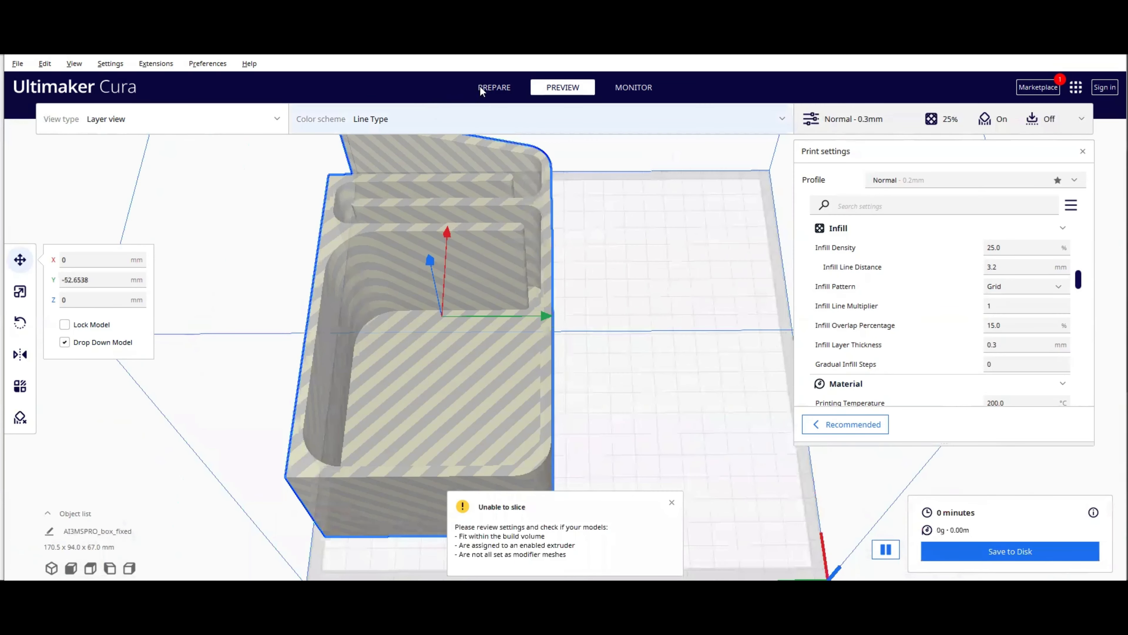
{"action": "left_click", "coordinate": [481, 88]}
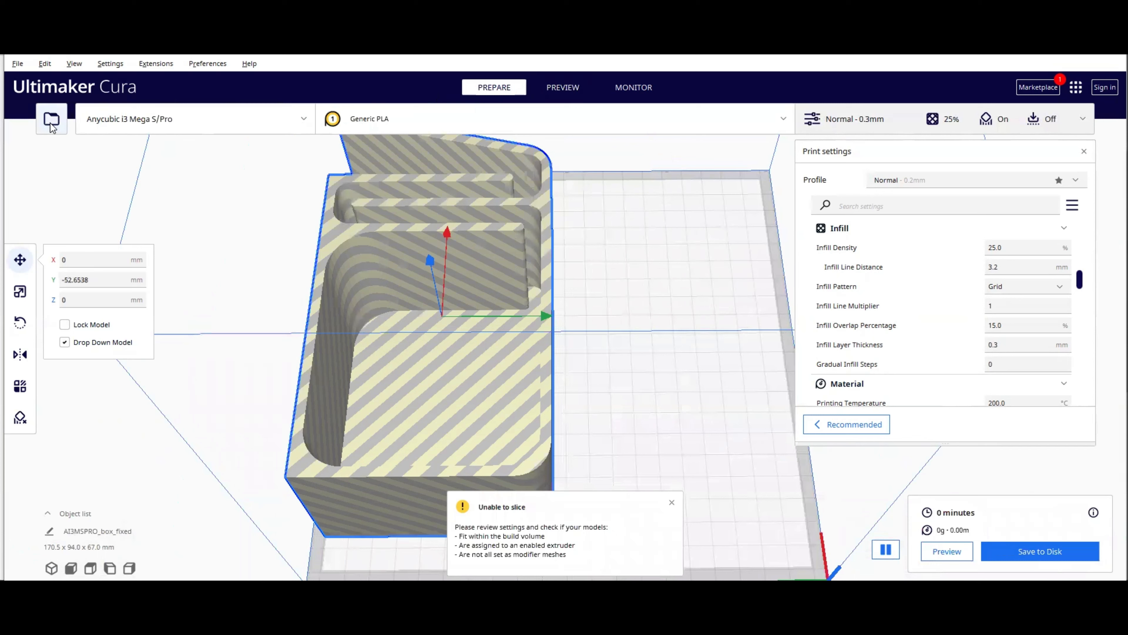
Step: Open box.stl from the Downloads folder to load the lid onto the build plate
{"action": "left_click", "coordinate": [51, 124]}
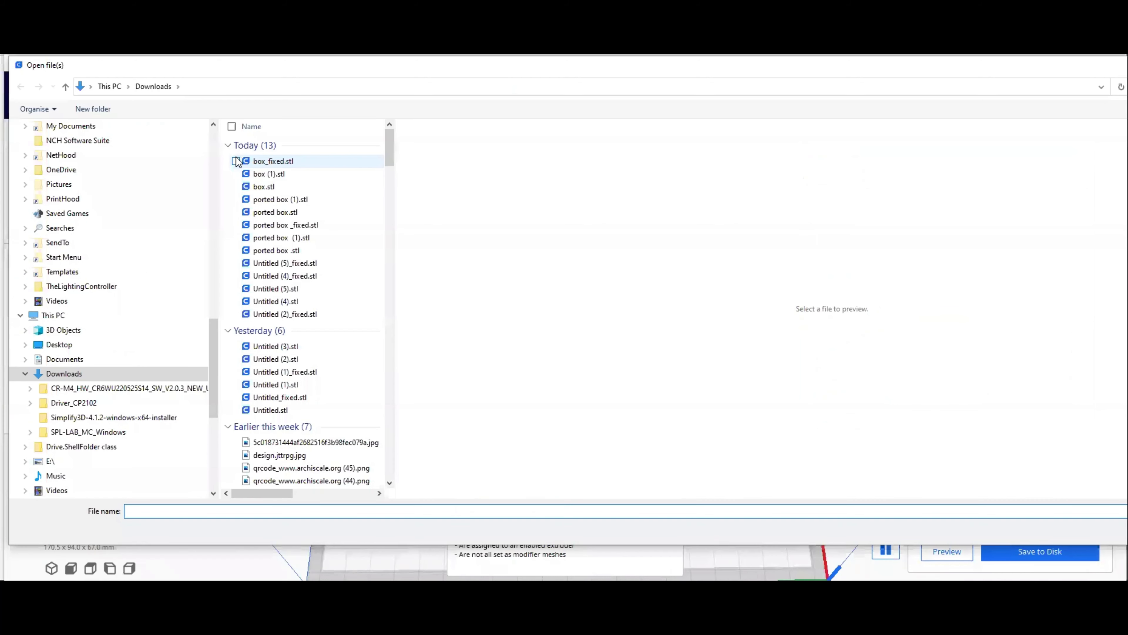
{"action": "left_click", "coordinate": [273, 163]}
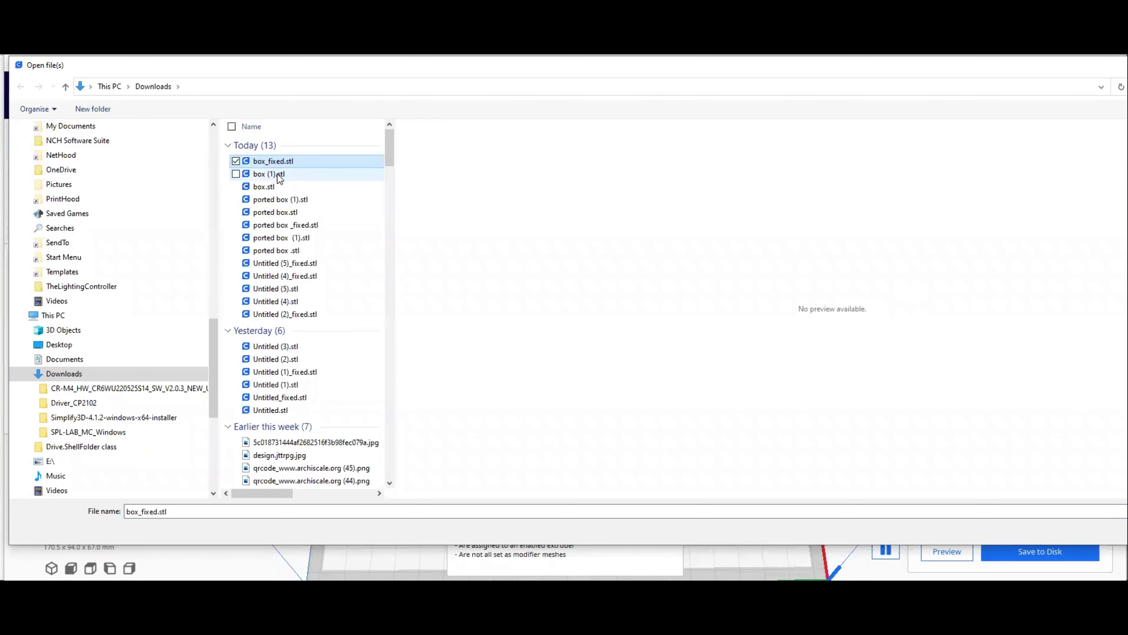
{"action": "double_click", "coordinate": [275, 187]}
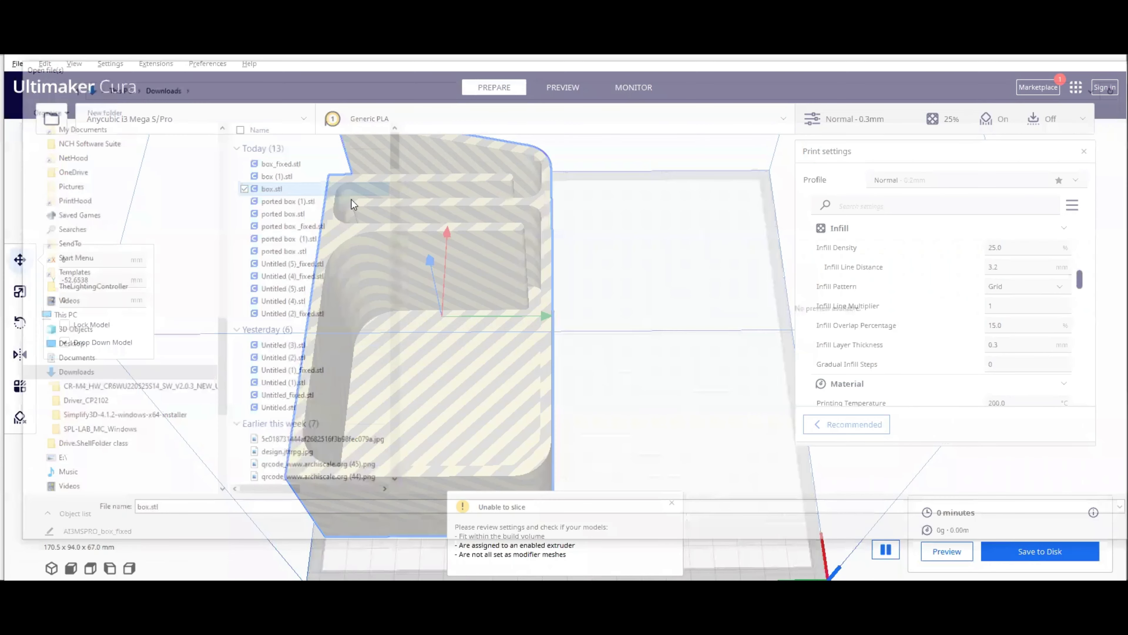
{"action": "key", "text": "Delete"}
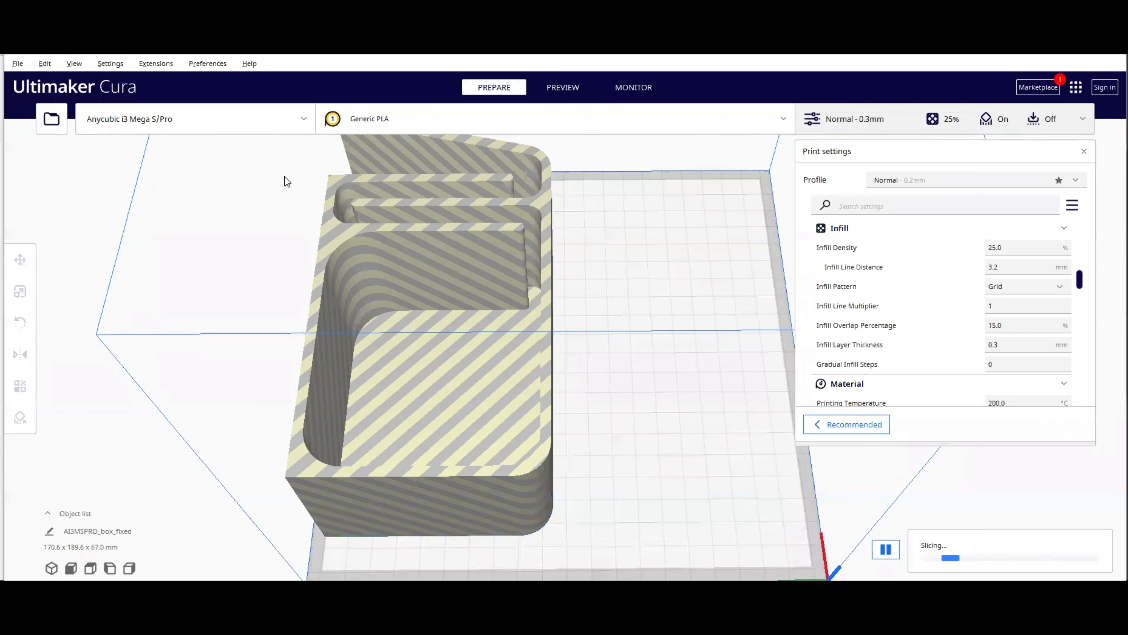
{"action": "left_click", "coordinate": [53, 130]}
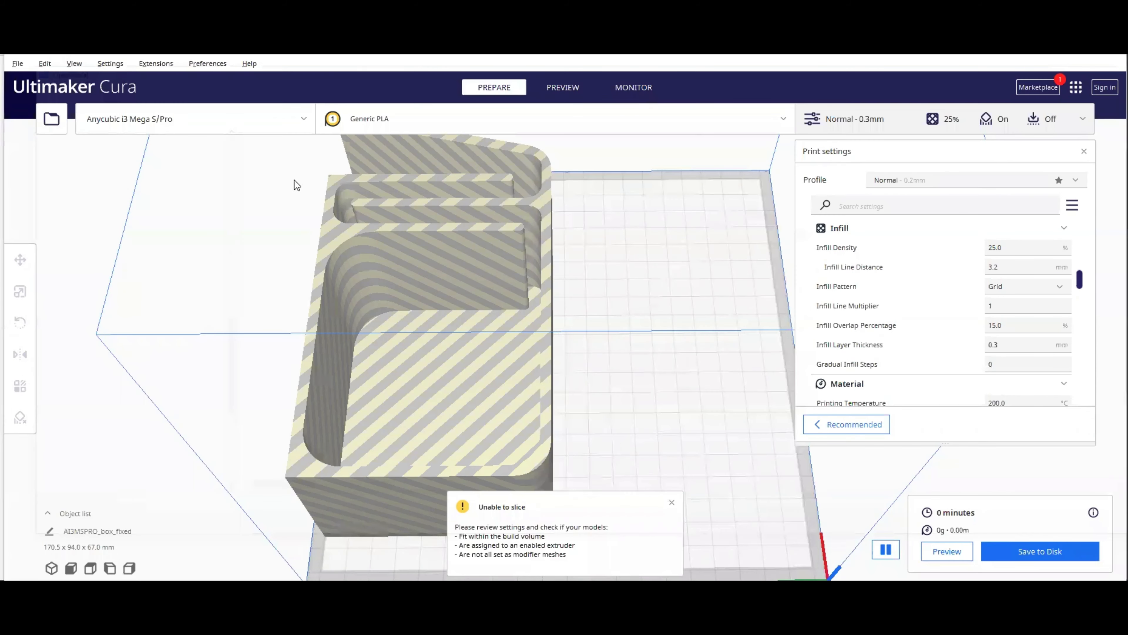
{"action": "double_click", "coordinate": [282, 175]}
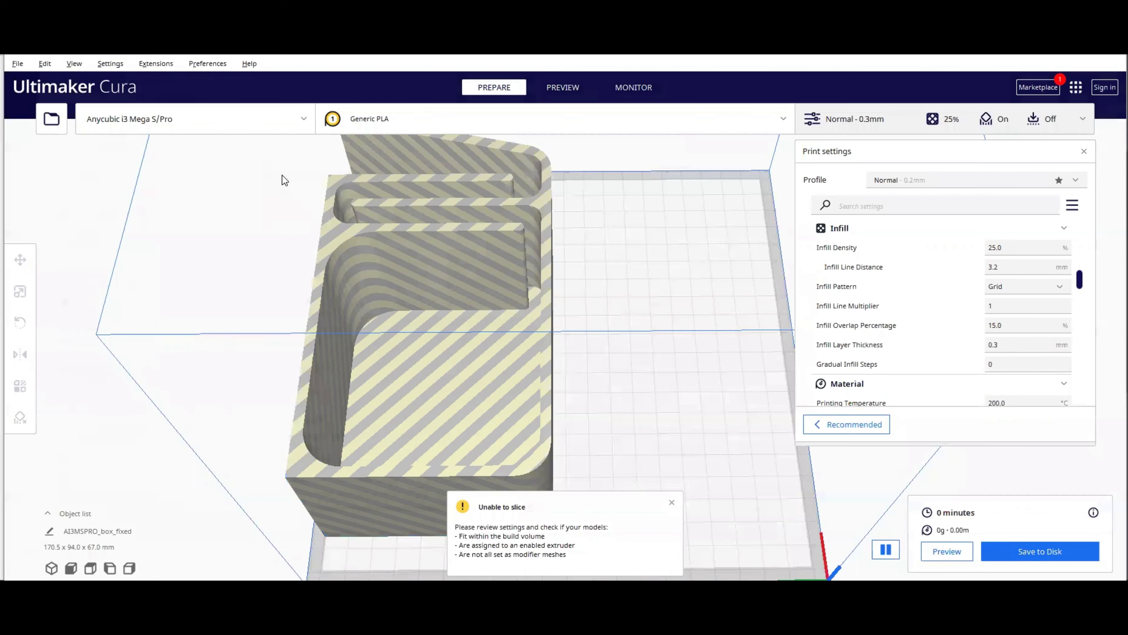
Step: Reposition the lid and the box side by side so both fit on the build plate
{"action": "right_click_drag", "start_coordinate": [662, 372], "coordinate": [643, 388]}
{"action": "left_click", "coordinate": [619, 379]}
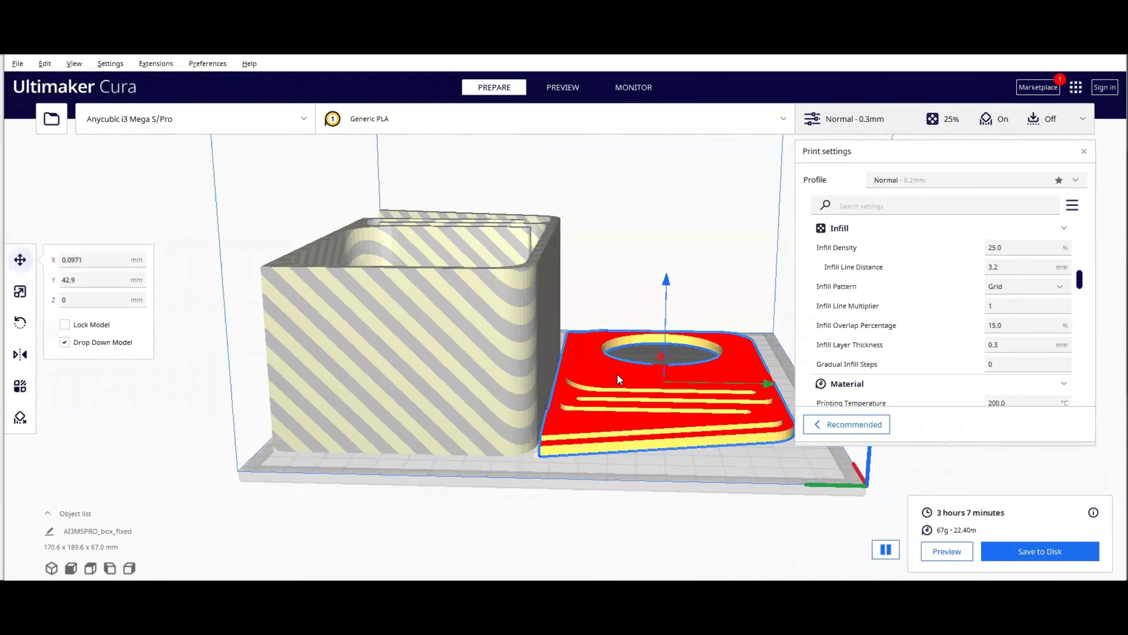
{"action": "left_click_drag", "start_coordinate": [769, 386], "coordinate": [780, 381]}
{"action": "left_click", "coordinate": [559, 358]}
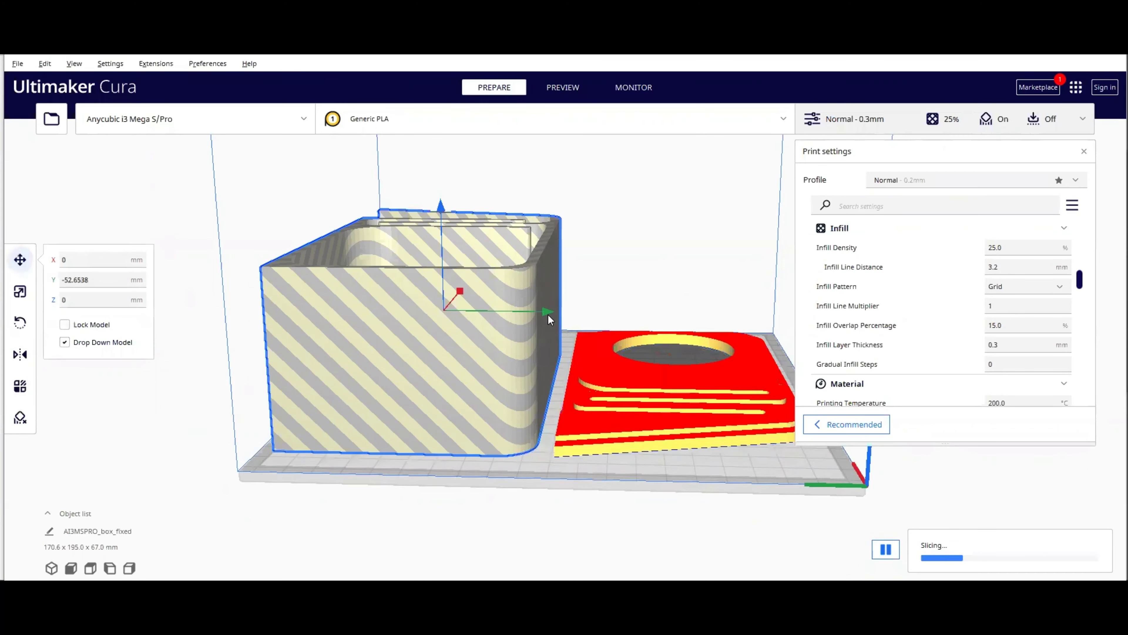
{"action": "left_click_drag", "start_coordinate": [547, 312], "coordinate": [553, 307]}
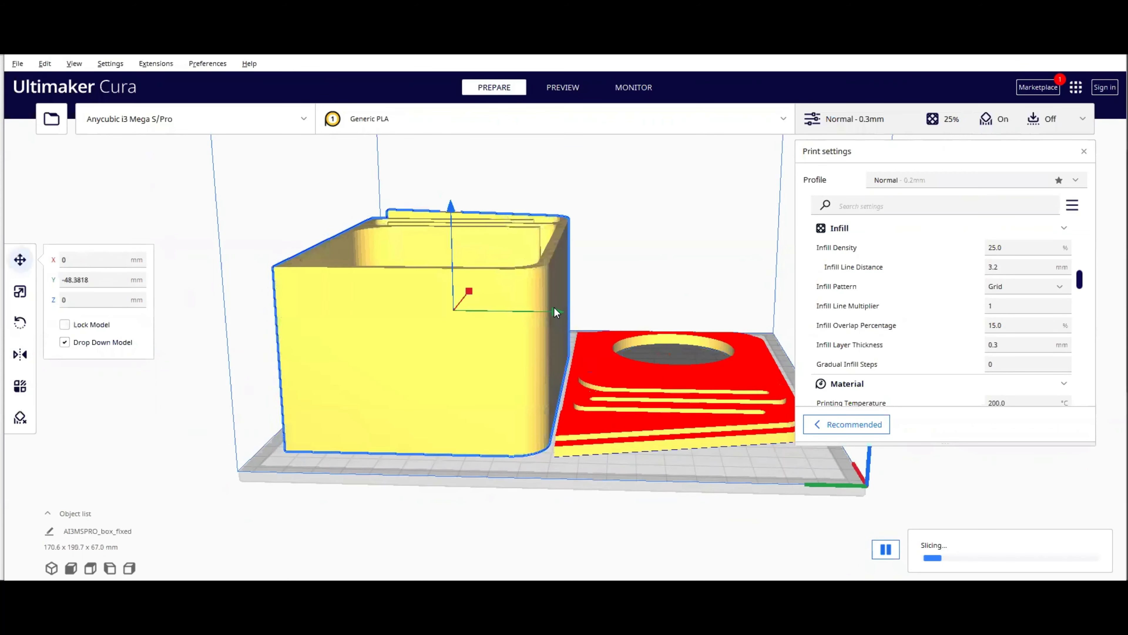
{"action": "right_click", "coordinate": [674, 268]}
{"action": "left_click", "coordinate": [604, 283]}
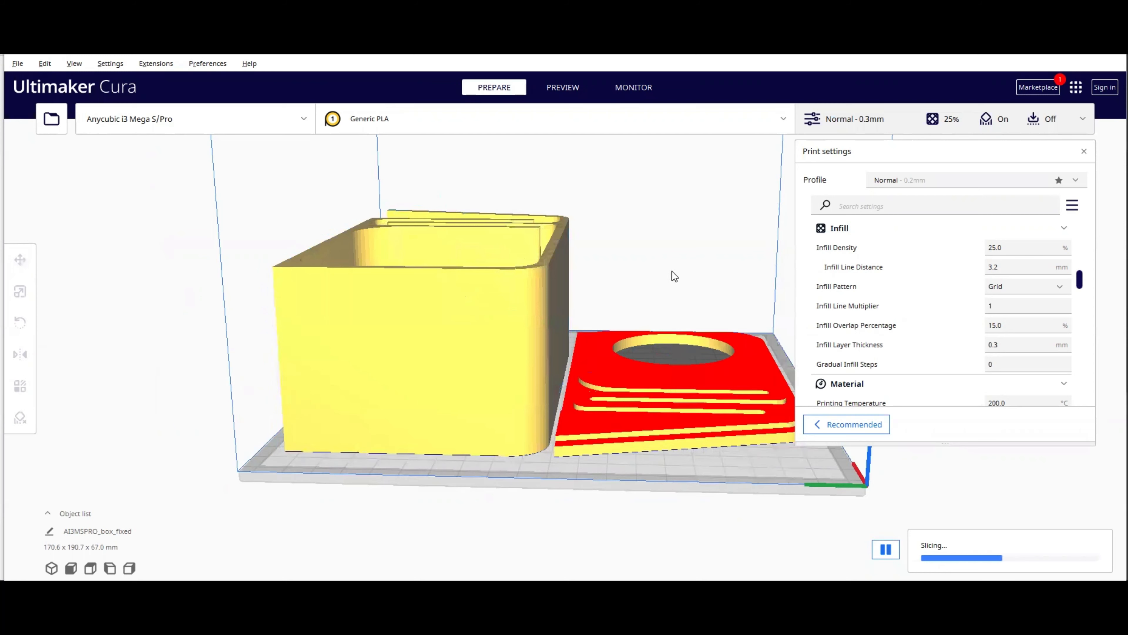
{"action": "right_click", "coordinate": [647, 280]}
{"action": "left_click", "coordinate": [678, 242]}
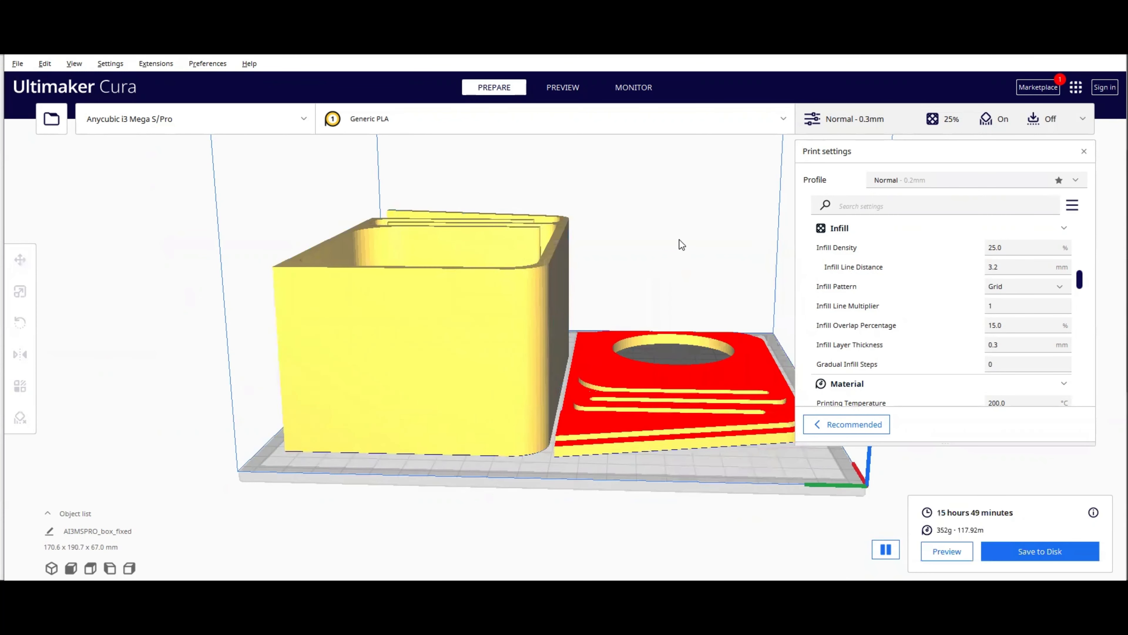
Step: Save the sliced box and lid to disk as AI3MSPRO_box_fixed.gcode
{"action": "right_click_drag", "start_coordinate": [678, 240], "coordinate": [382, 315]}
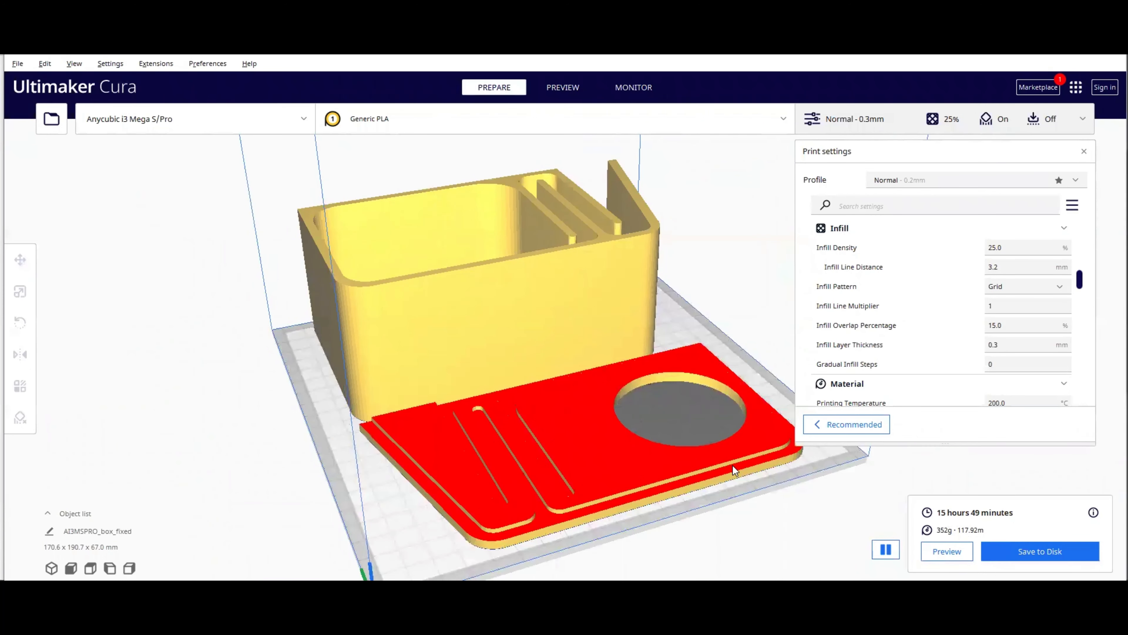
{"action": "right_click_drag", "start_coordinate": [732, 466], "coordinate": [761, 412]}
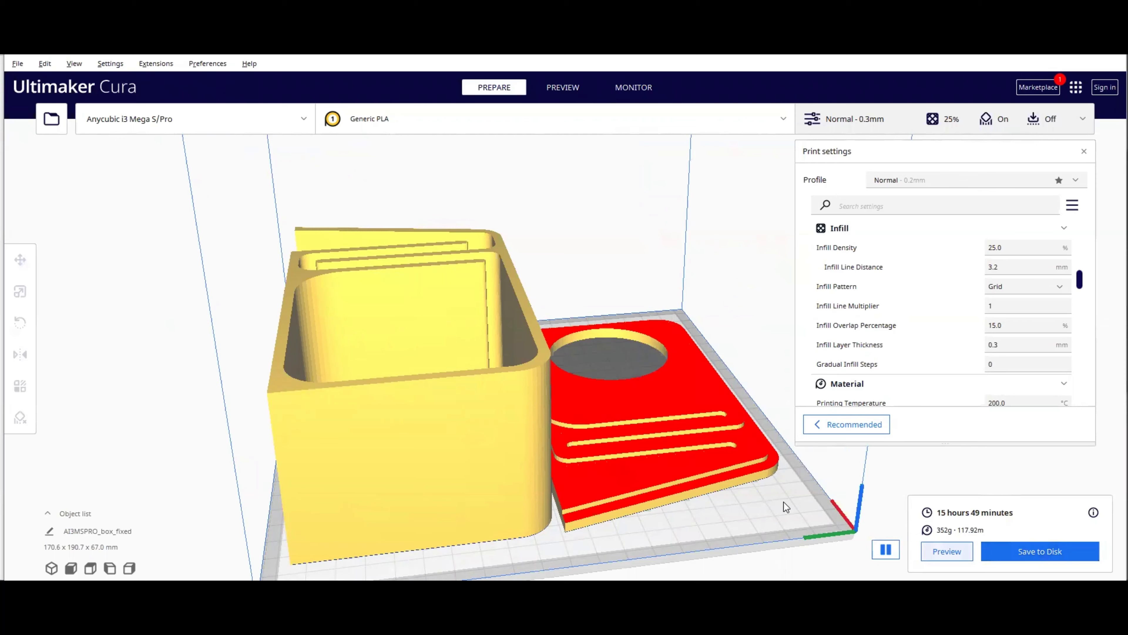
{"action": "right_click_drag", "start_coordinate": [783, 502], "coordinate": [628, 434]}
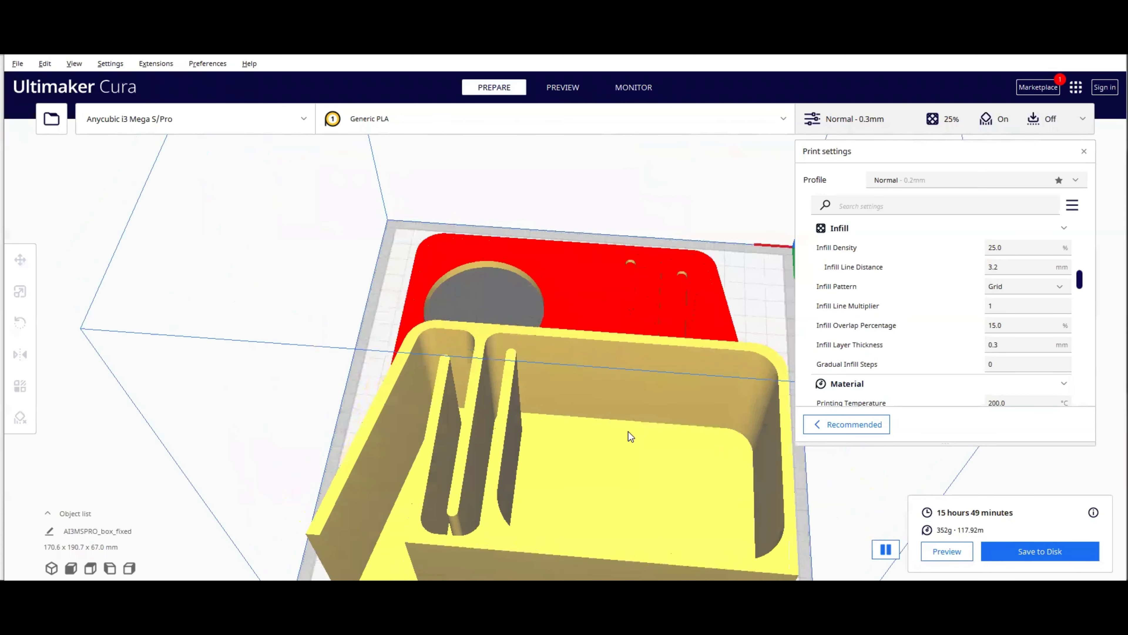
{"action": "left_click", "coordinate": [1024, 552]}
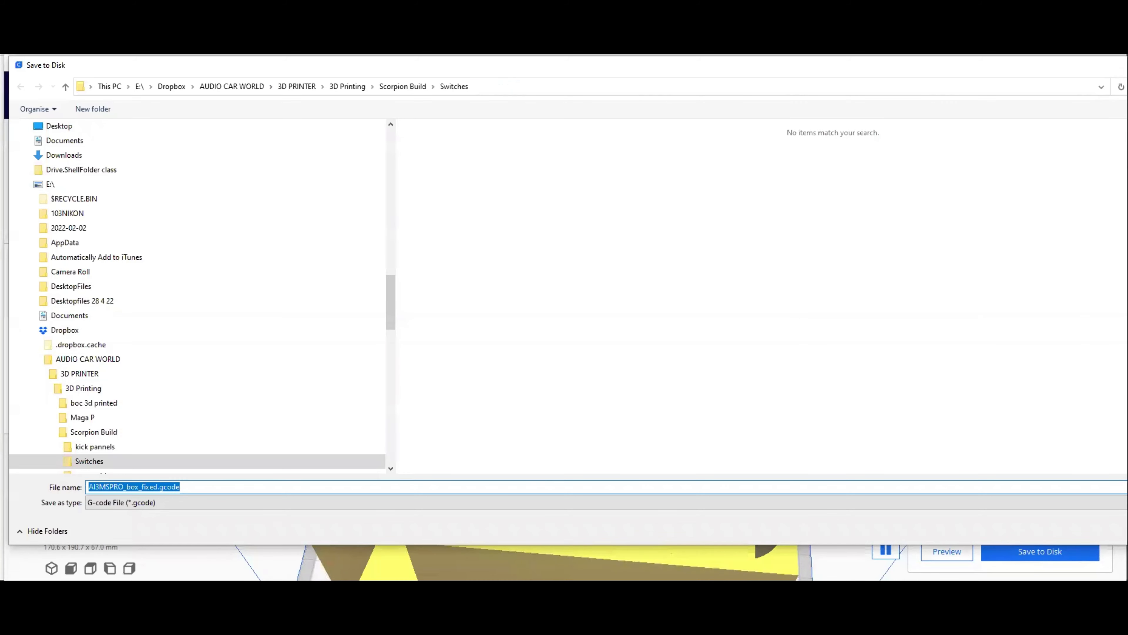
{"action": "key", "text": "Return"}
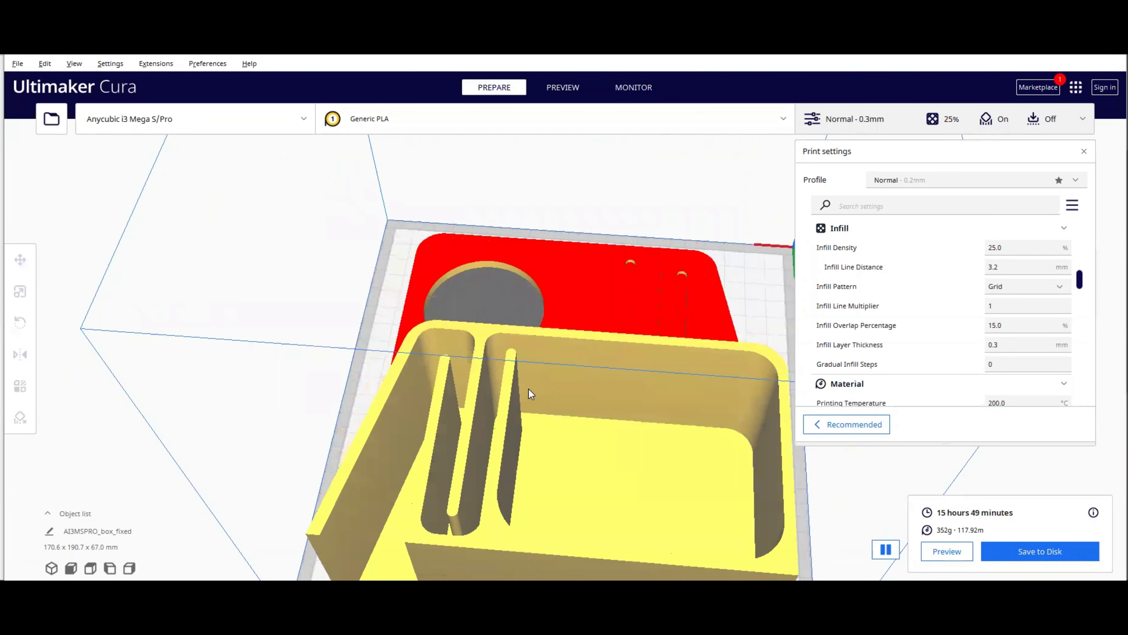
Step: Orbit and zoom around the build plate to inspect the box and lid layout
{"action": "scroll", "coordinate": [529, 389], "scroll_direction": "down", "scroll_amount": 3}
{"action": "right_click_drag", "start_coordinate": [529, 389], "coordinate": [569, 367]}
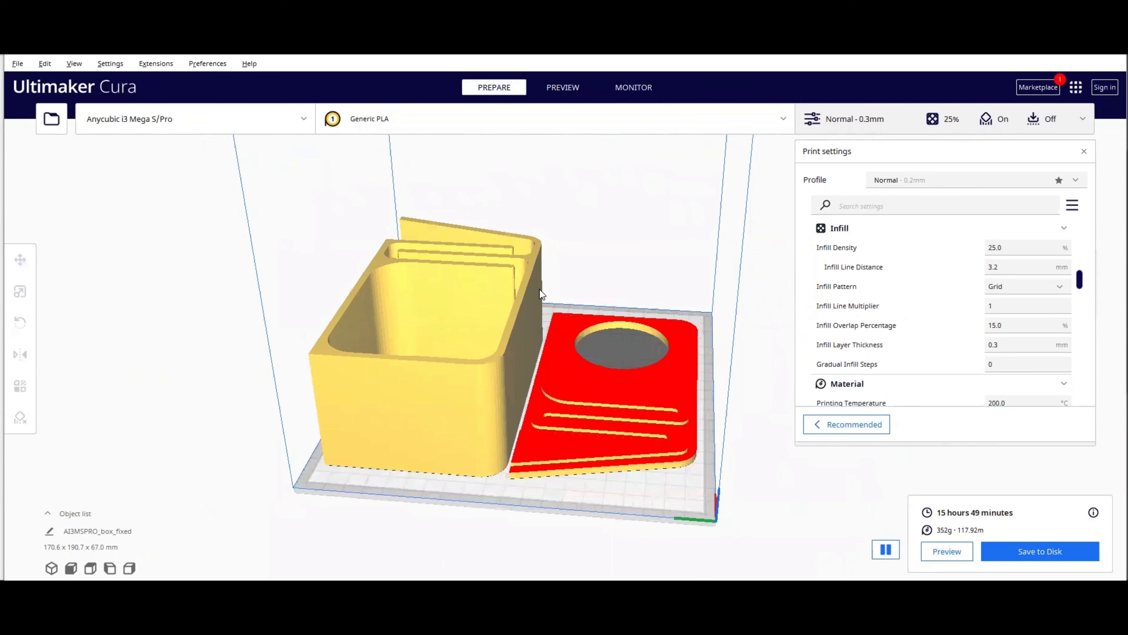
{"action": "right_click_drag", "start_coordinate": [492, 324], "coordinate": [473, 349]}
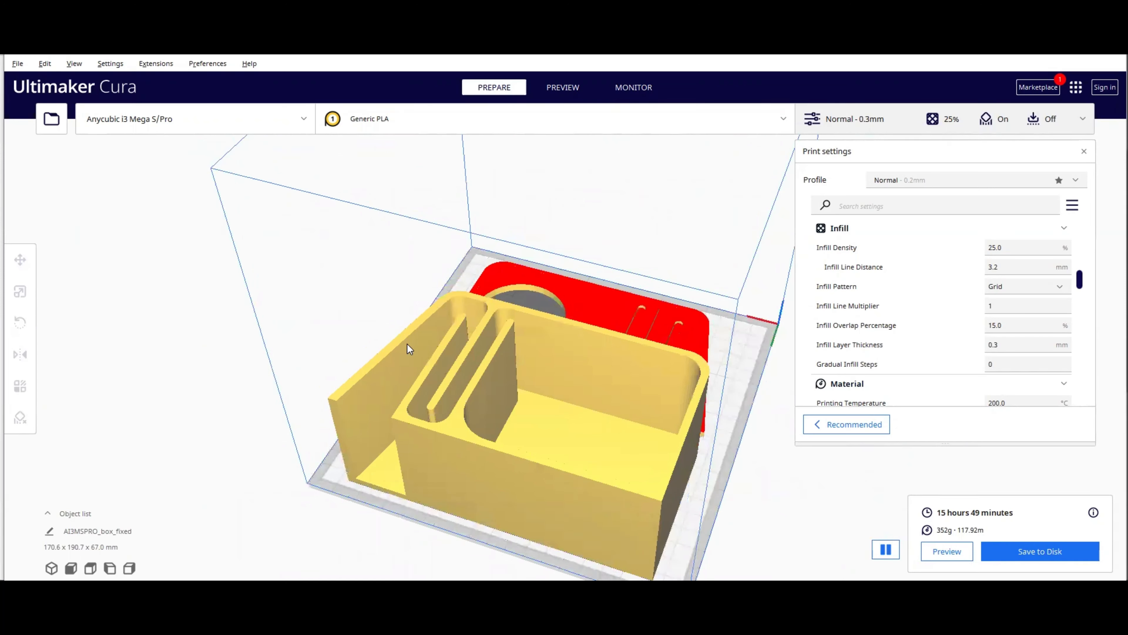
{"action": "scroll", "coordinate": [525, 346], "scroll_direction": "down", "scroll_amount": 2}
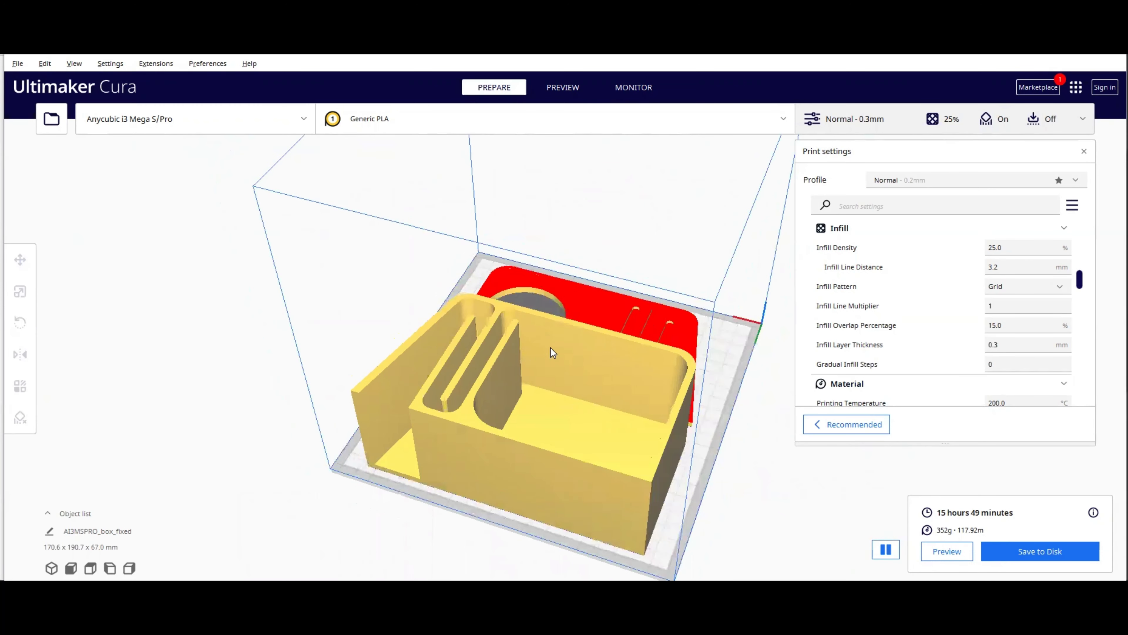
{"action": "scroll", "coordinate": [661, 369], "scroll_direction": "up", "scroll_amount": 1}
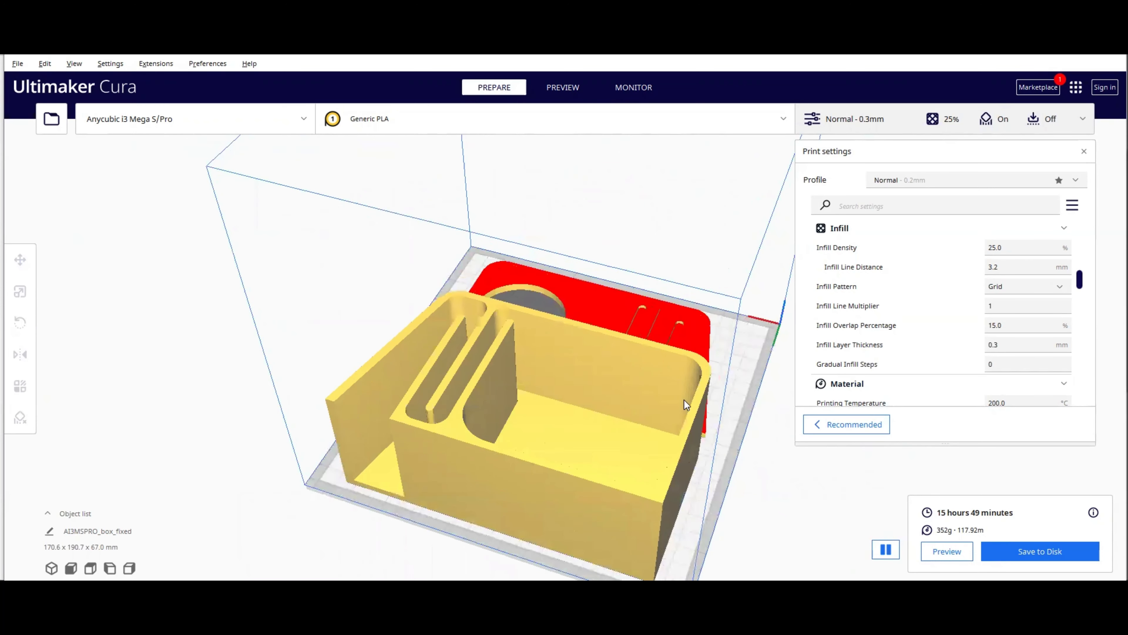
{"action": "right_click_drag", "start_coordinate": [690, 419], "coordinate": [698, 419]}
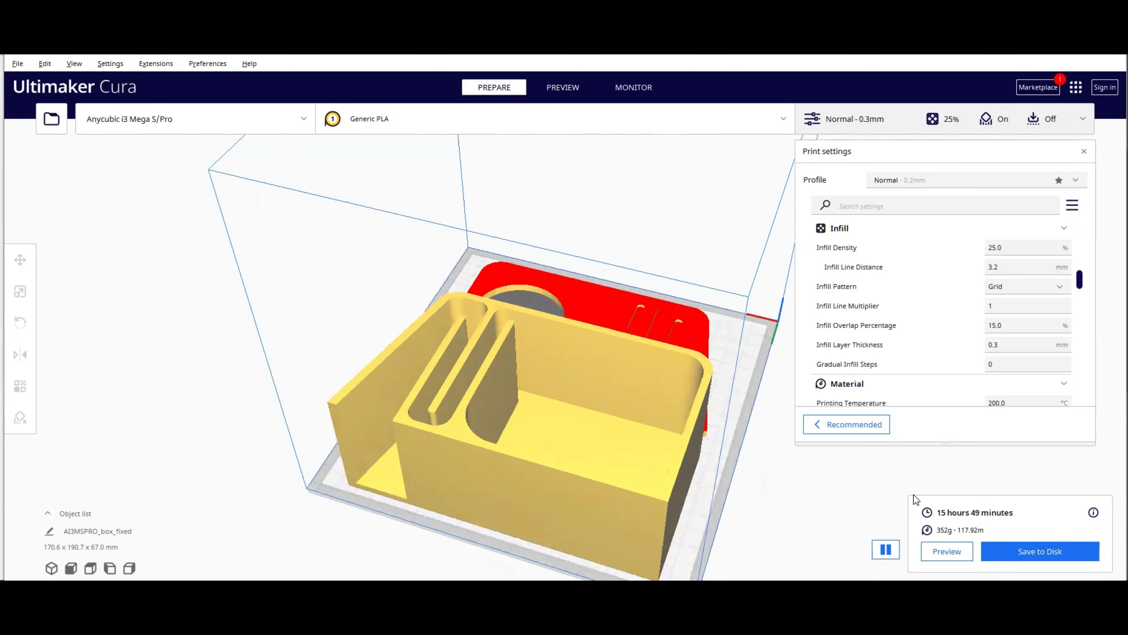